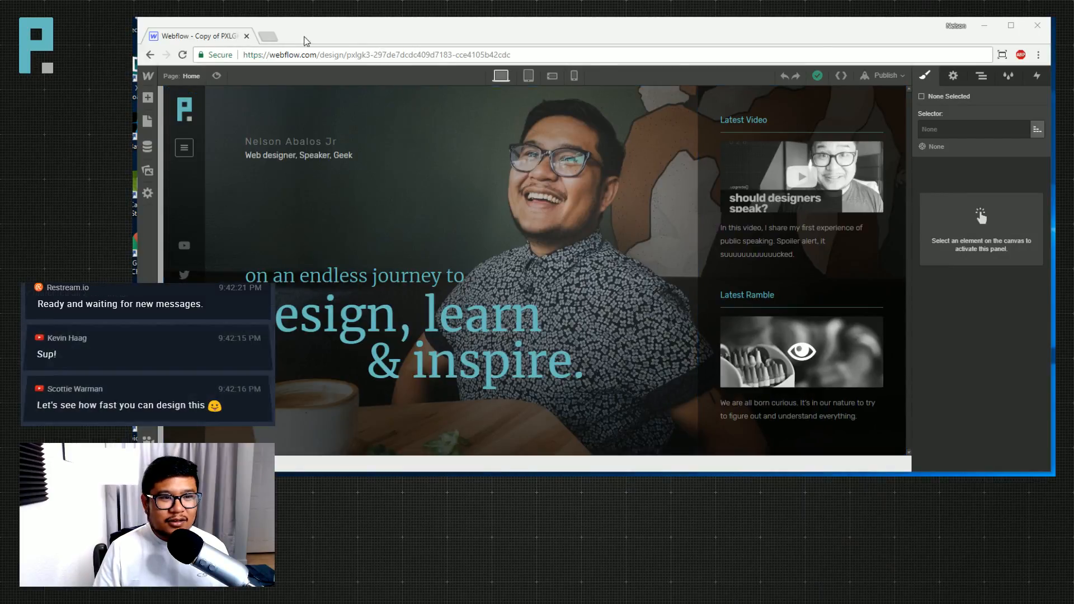
Open the webflow.com homepage in a new browser tab.
{"action": "left_click", "coordinate": [265, 37]}
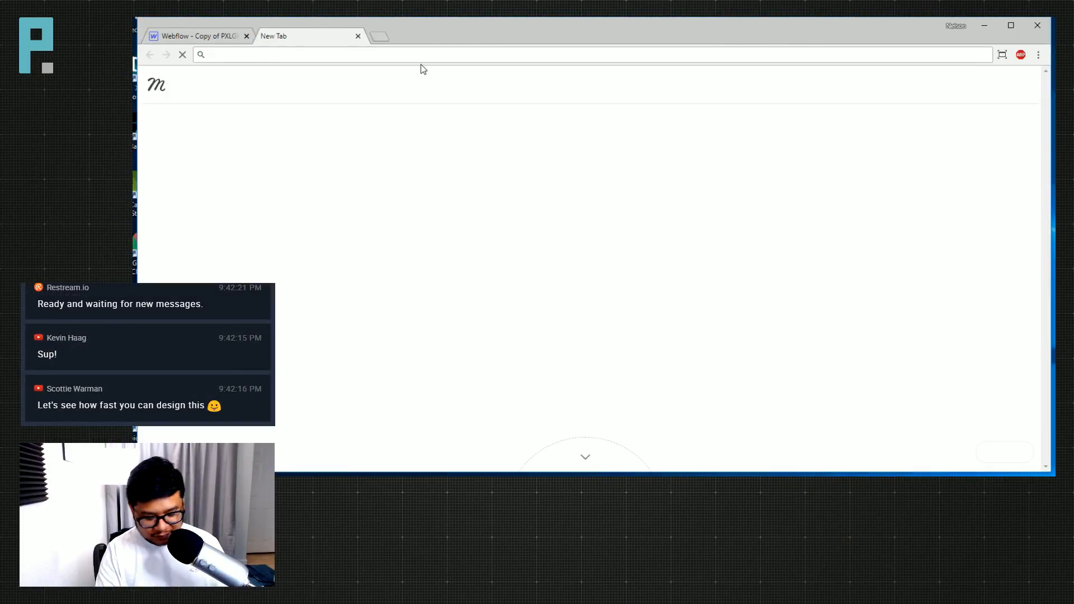
{"action": "type", "text": "webflow.co"}
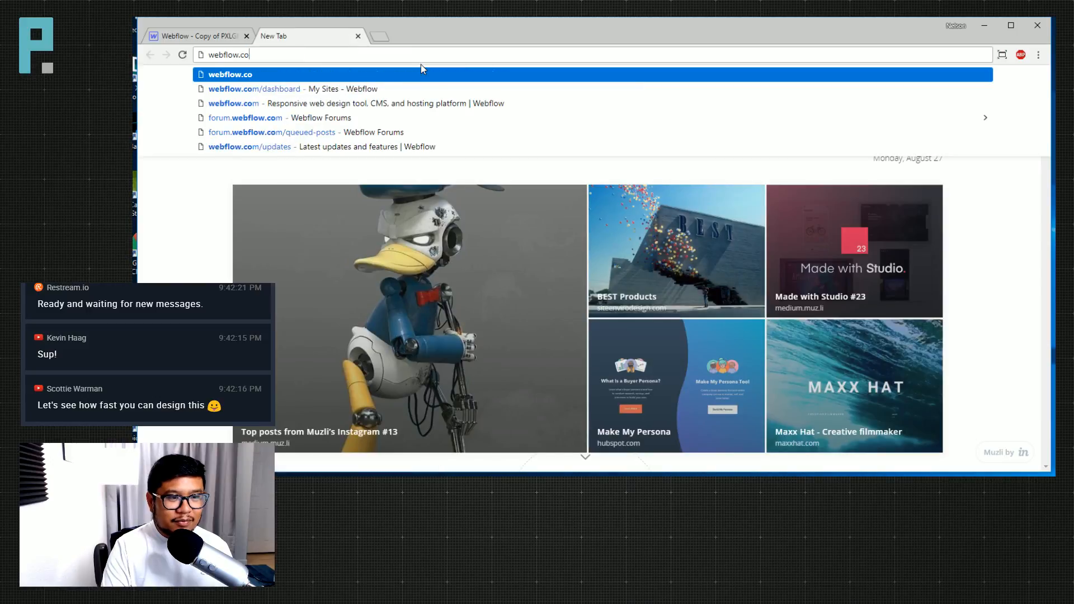
{"action": "key", "text": "Return"}
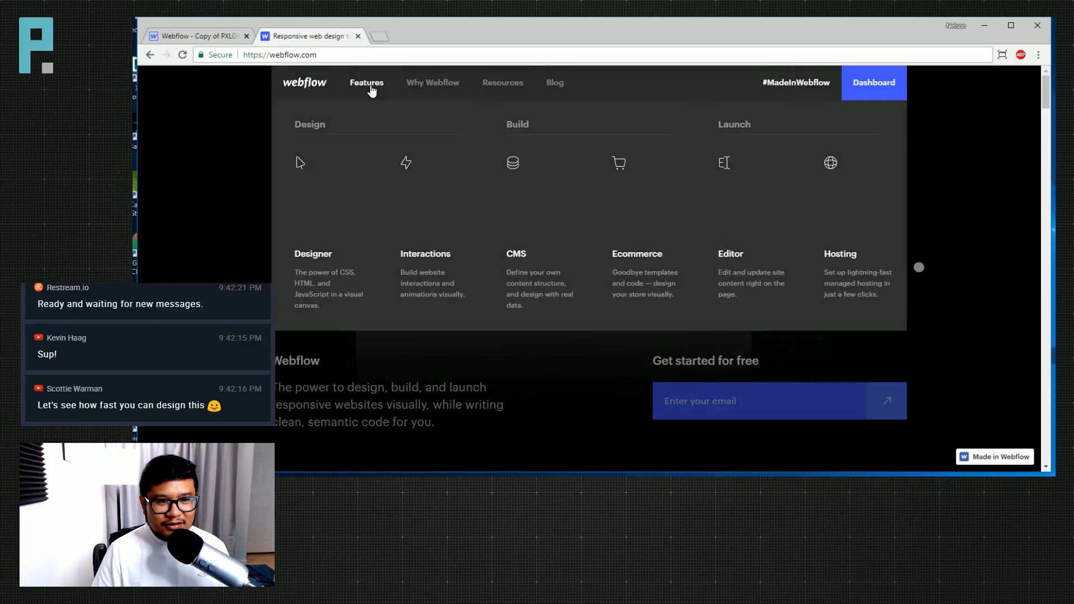
Examine the Features, Why Webflow and Resources dropdowns on the Webflow homepage and close its tab.
{"action": "mouse_move", "coordinate": [385, 85]}
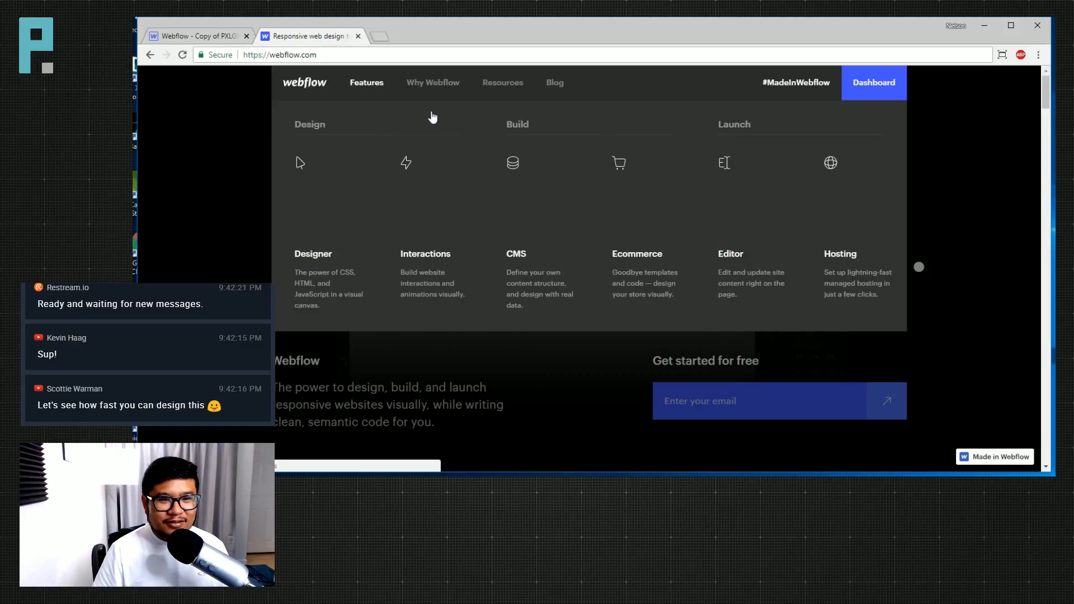
{"action": "mouse_move", "coordinate": [434, 84]}
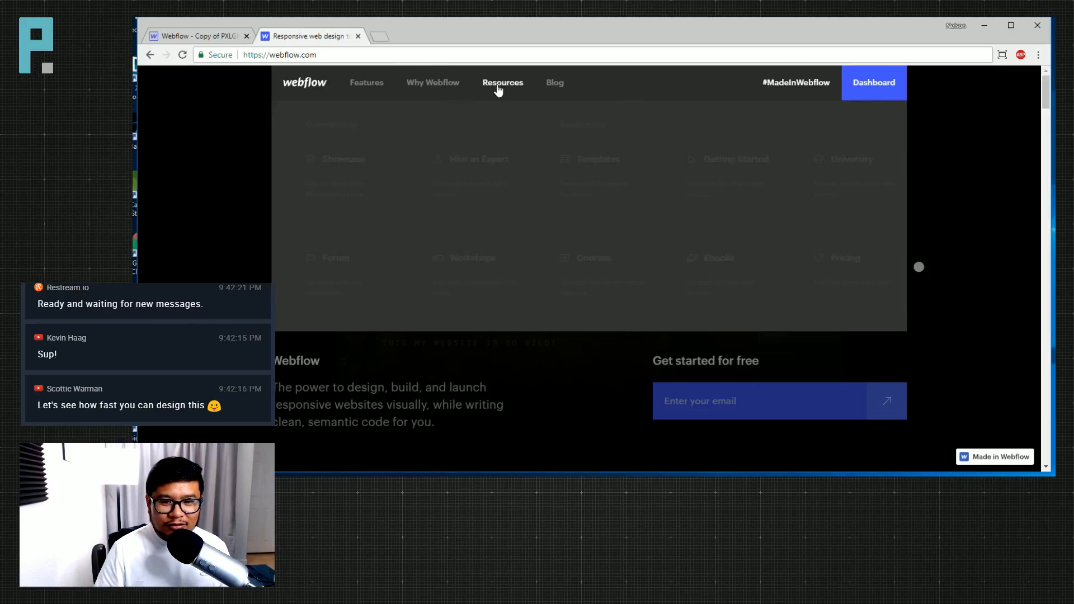
{"action": "mouse_move", "coordinate": [511, 88]}
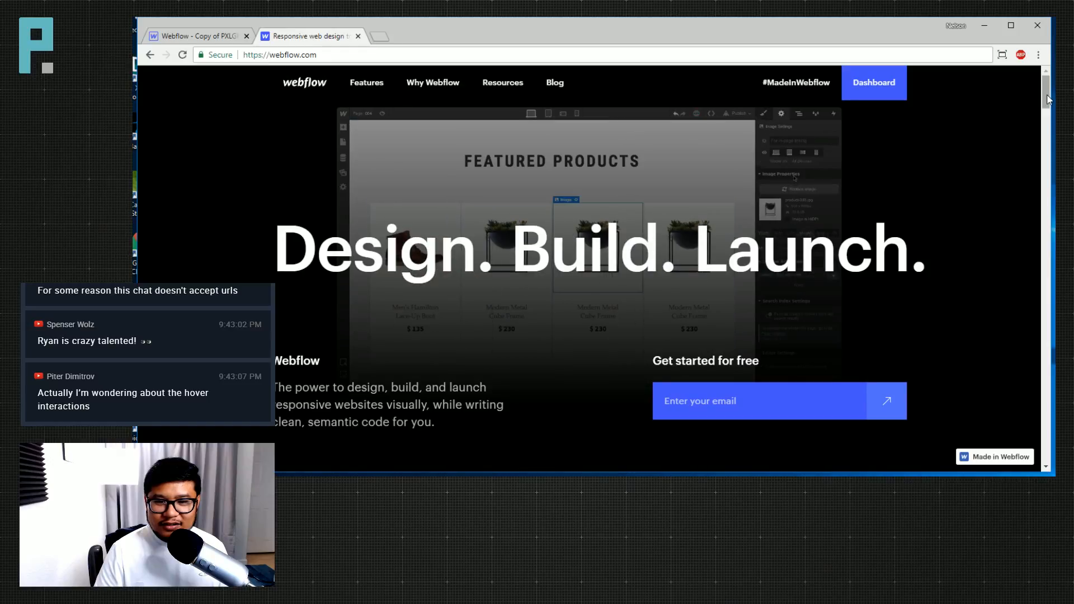
{"action": "mouse_move", "coordinate": [1045, 94]}
{"action": "left_mouse_down"}
{"action": "mouse_move", "coordinate": [1050, 439]}
{"action": "mouse_move", "coordinate": [1045, 88]}
{"action": "left_mouse_up"}
{"action": "left_click", "coordinate": [358, 36]}
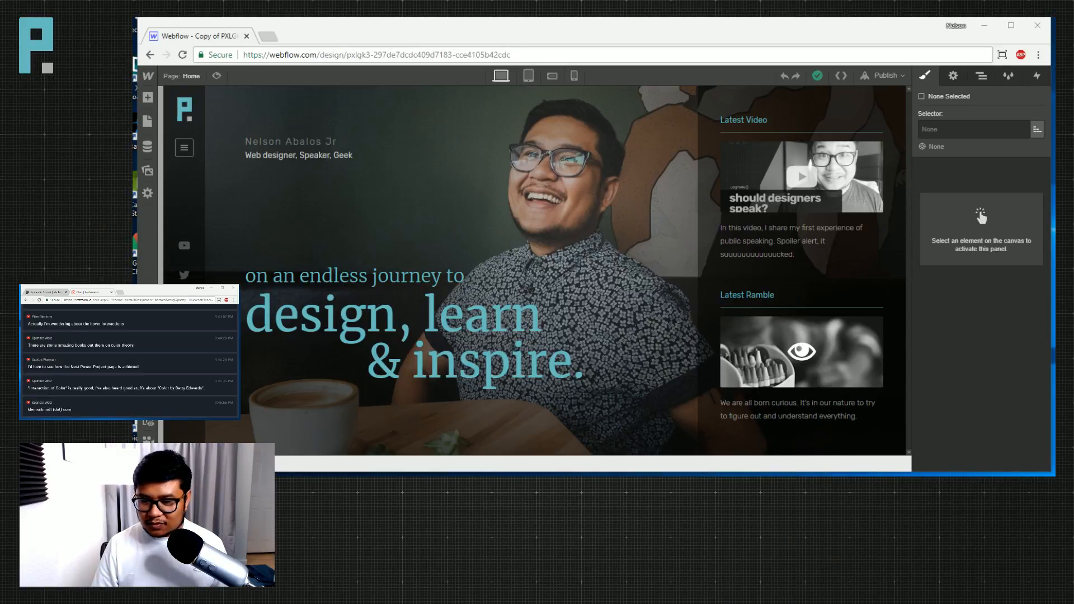
Copy the "kleinschmidt (dot) com" address from the latest chat message into the address field of a new browser tab.
{"action": "left_click_drag", "start_coordinate": [72, 410], "coordinate": [27, 410]}
{"action": "key", "text": "ctrl+c"}
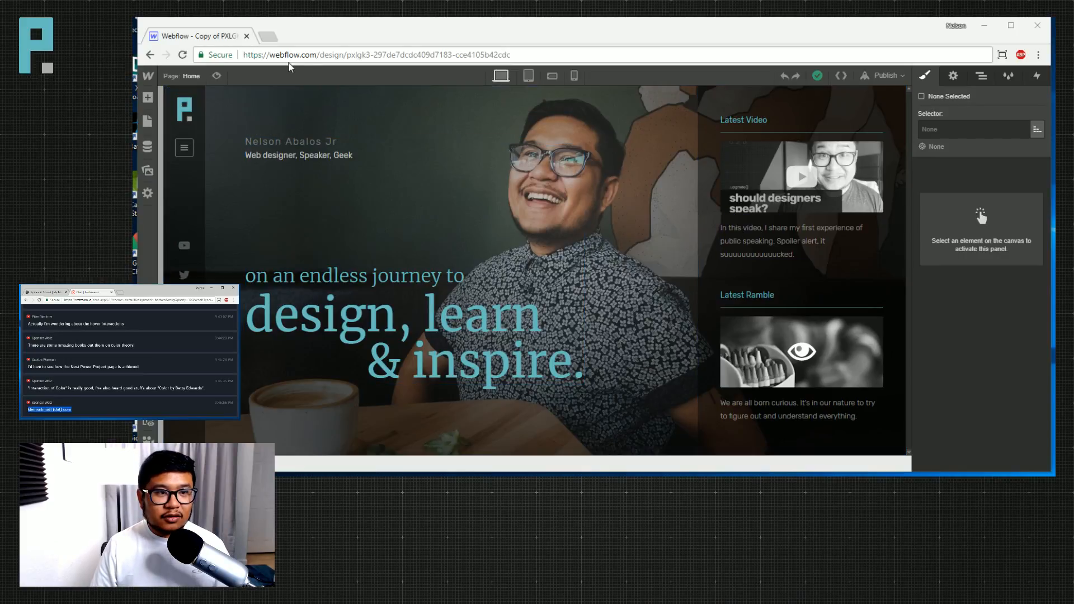
{"action": "left_click", "coordinate": [268, 36]}
{"action": "key", "text": "ctrl+v"}
Correct the pasted address to kleinschmidt.com and load the site.
{"action": "key", "text": "Left"}
{"action": "key", "text": "Left"}
{"action": "key", "text": "Left"}
{"action": "key", "text": "Left"}
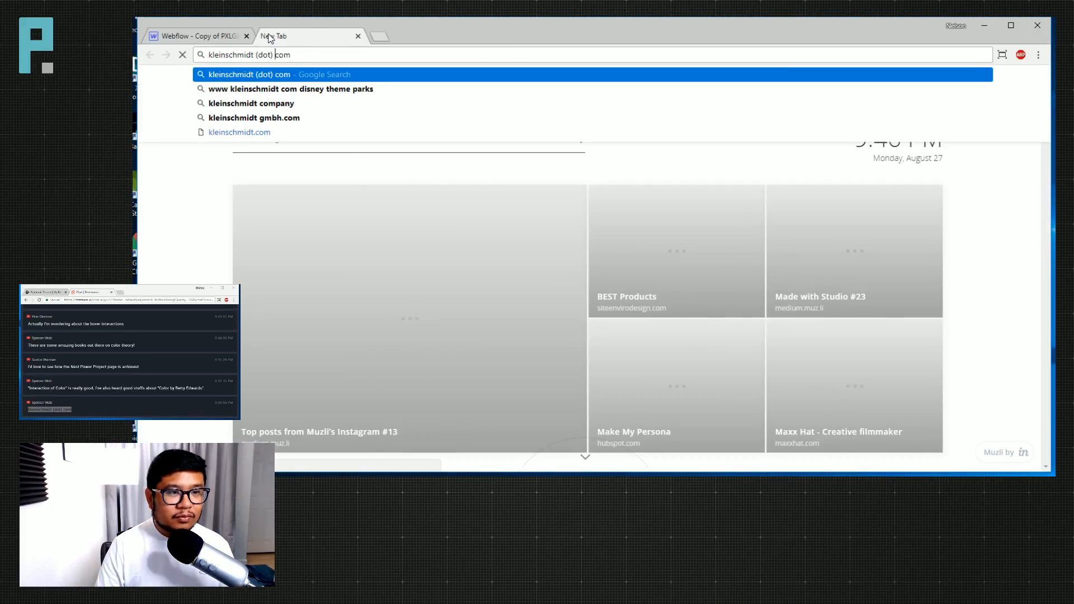
{"action": "key", "text": "BackSpace"}
{"action": "key", "text": "BackSpace"}
{"action": "key", "text": "BackSpace"}
{"action": "key", "text": "BackSpace"}
{"action": "key", "text": "BackSpace"}
{"action": "key", "text": "BackSpace"}
{"action": "key", "text": "BackSpace"}
{"action": "type", "text": "."}
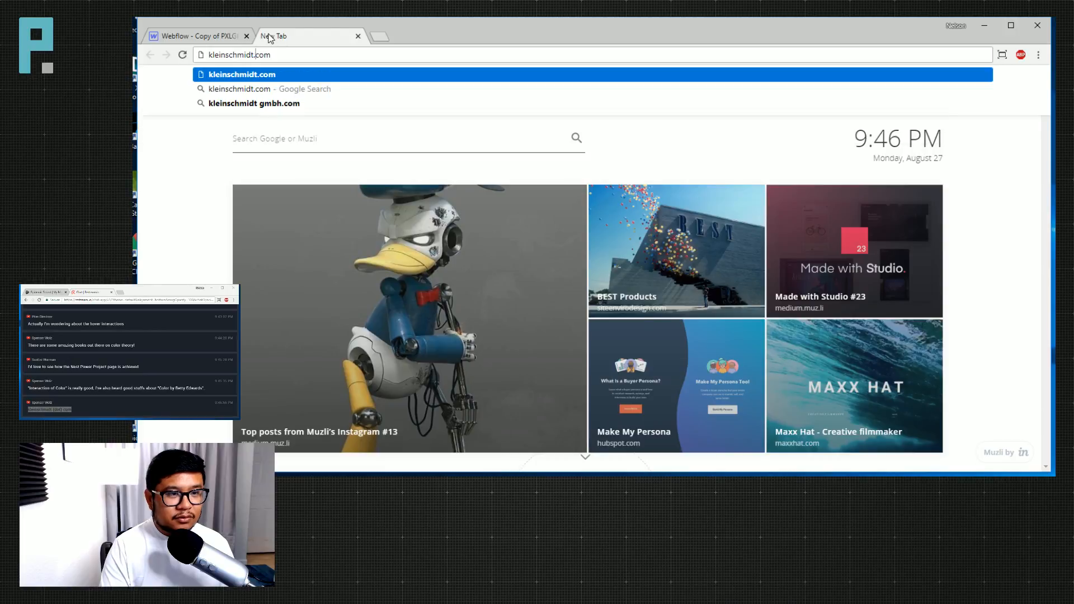
{"action": "key", "text": "Return"}
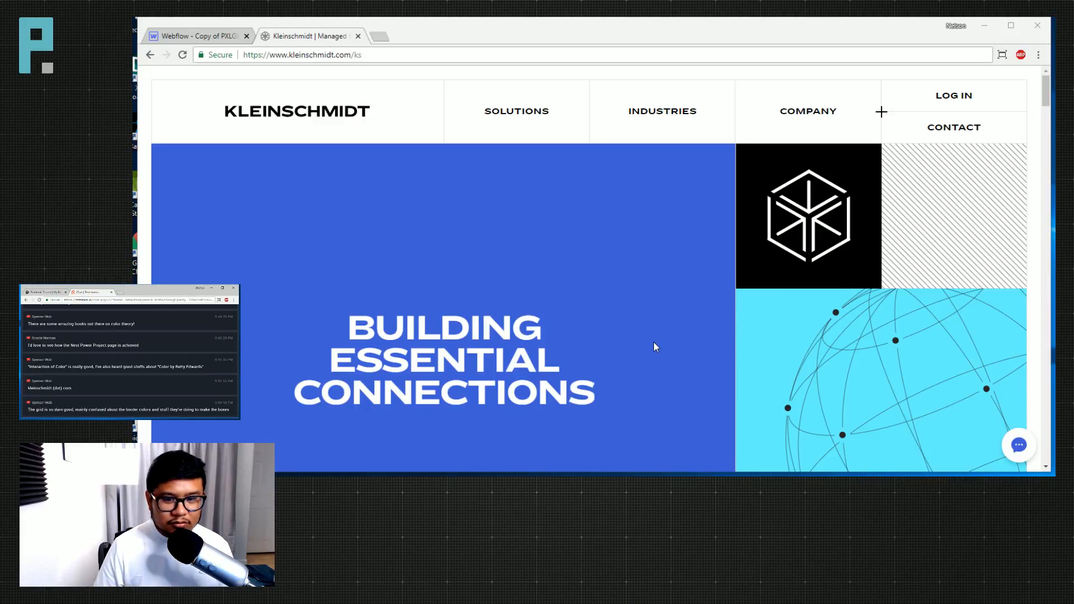
Examine the Kleinschmidt homepage's grid layout, from the hero through the introduction to the hover effects on the Solutions cards.
{"action": "scroll", "coordinate": [655, 345], "scroll_direction": "down", "scroll_amount": 5}
{"action": "scroll", "coordinate": [653, 342], "scroll_direction": "down", "scroll_amount": 8}
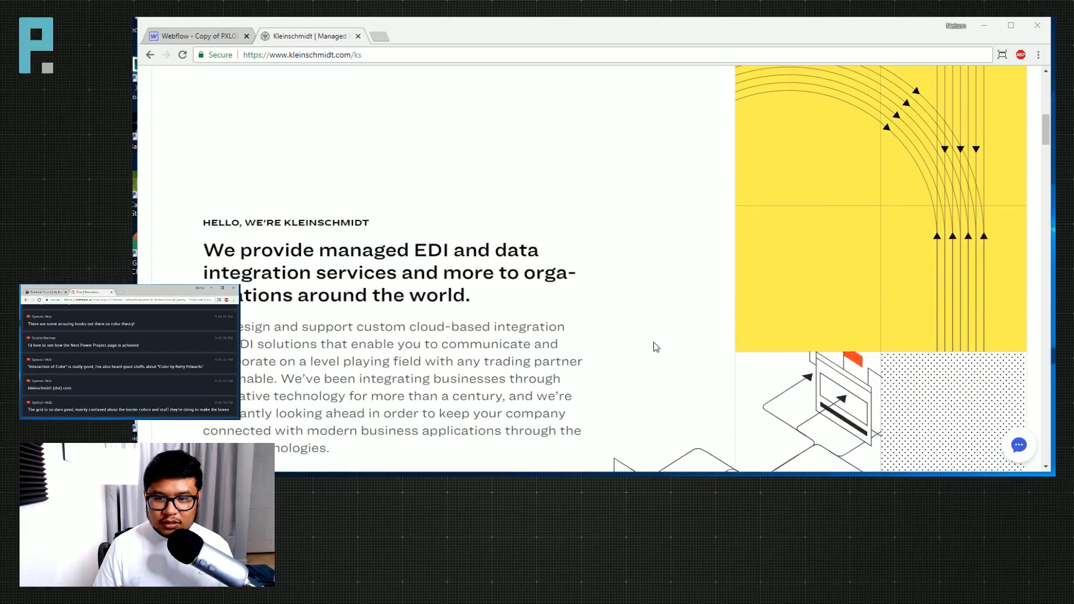
{"action": "scroll", "coordinate": [654, 346], "scroll_direction": "up", "scroll_amount": 5}
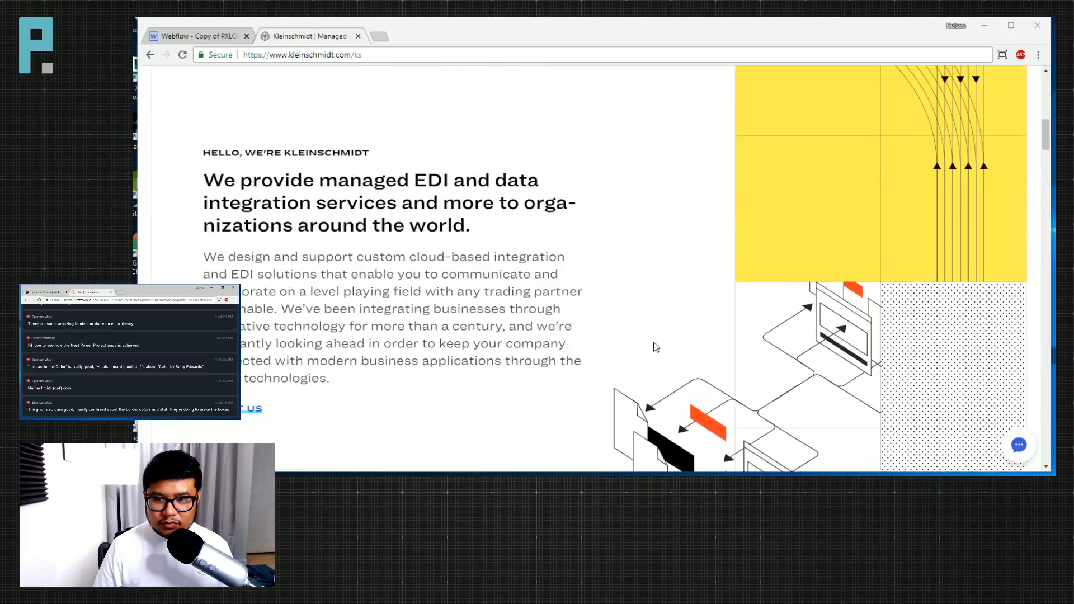
{"action": "scroll", "coordinate": [655, 343], "scroll_direction": "down", "scroll_amount": 13}
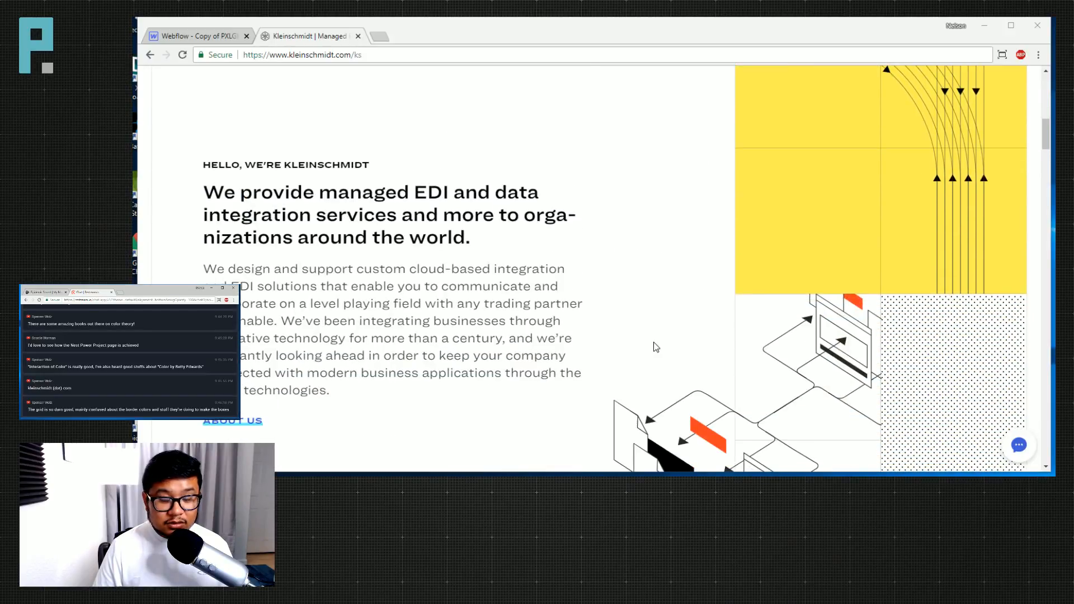
{"action": "scroll", "coordinate": [655, 345], "scroll_direction": "down", "scroll_amount": 3}
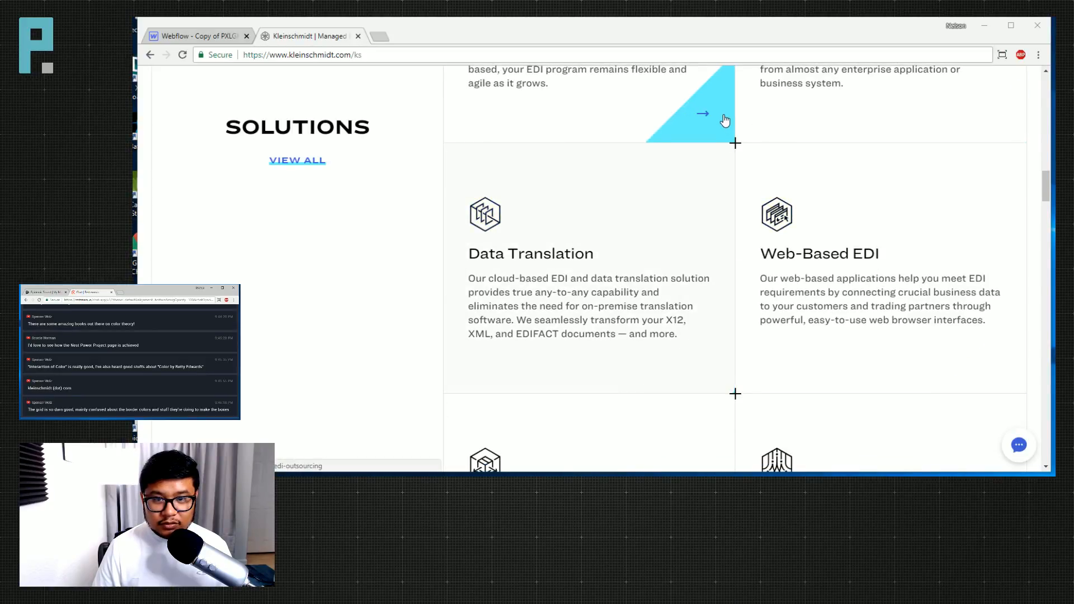
{"action": "scroll", "coordinate": [669, 324], "scroll_direction": "up", "scroll_amount": 2}
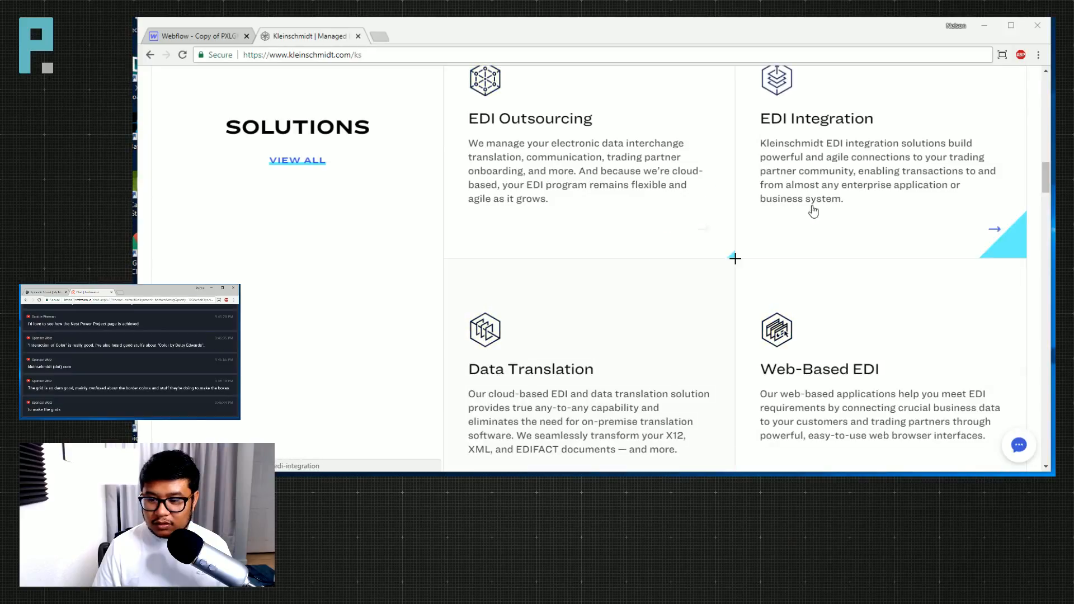
{"action": "scroll", "coordinate": [680, 378], "scroll_direction": "up", "scroll_amount": 8}
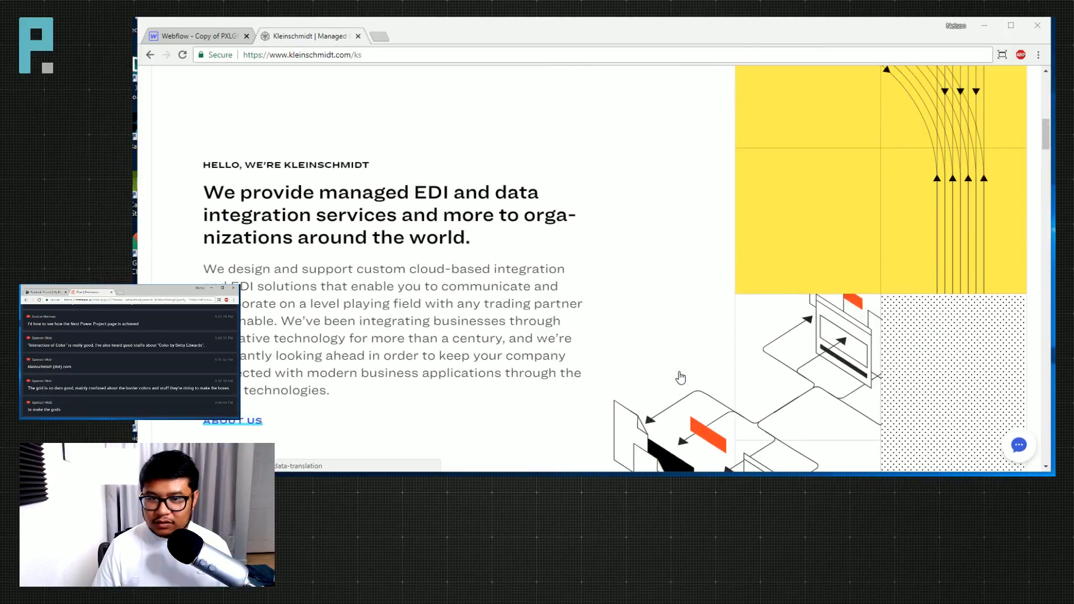
{"action": "scroll", "coordinate": [680, 378], "scroll_direction": "up", "scroll_amount": 8}
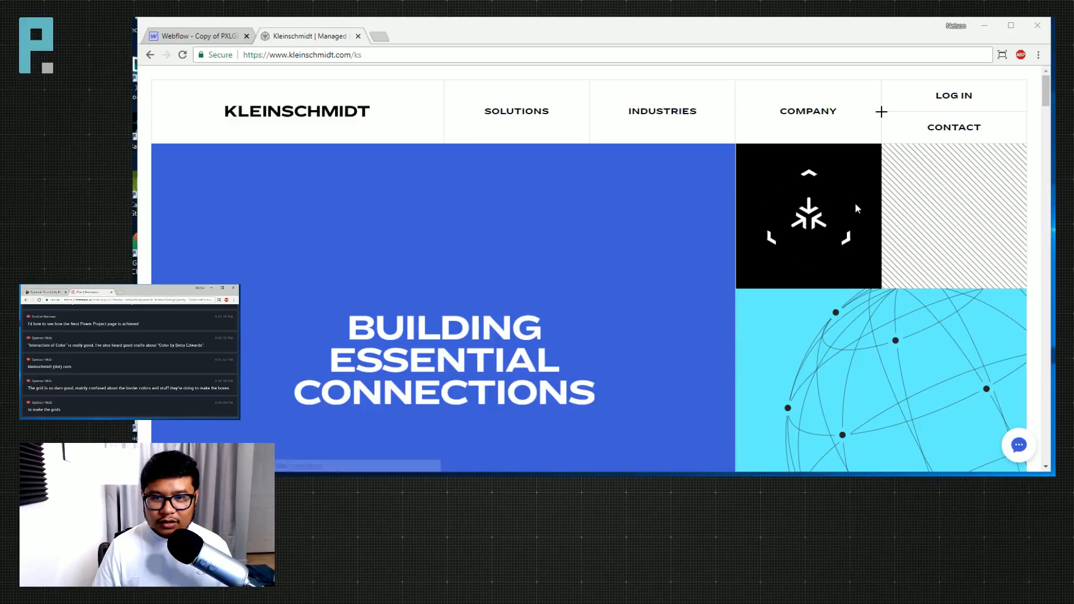
Examine the Kleinschmidt header navigation, its Solutions item, and the borders and tiles of the hero grid.
{"action": "mouse_move", "coordinate": [511, 112]}
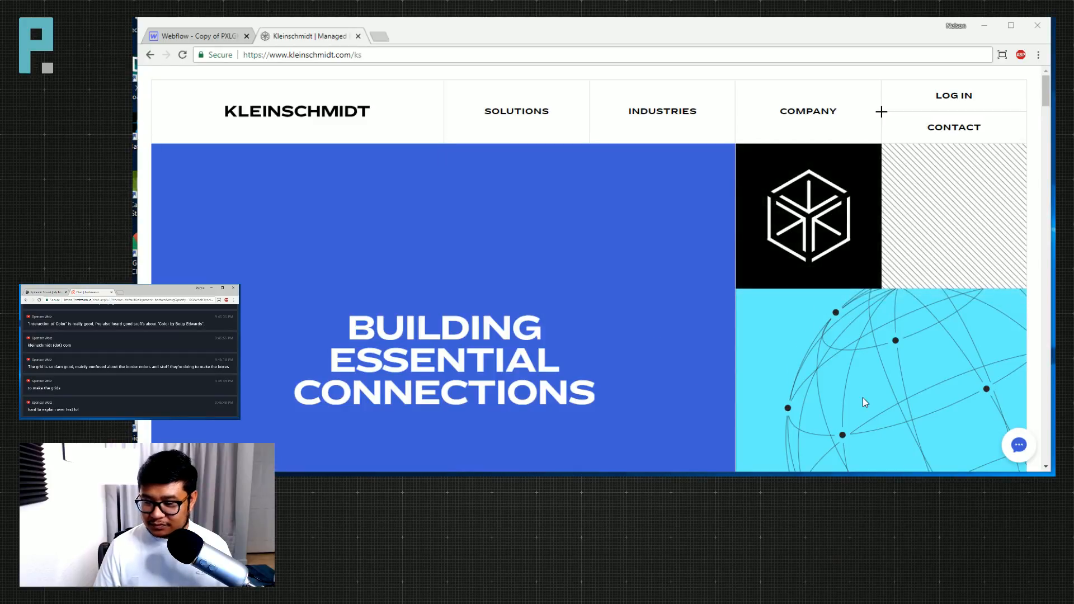
{"action": "scroll", "coordinate": [590, 324], "scroll_direction": "down", "scroll_amount": 2}
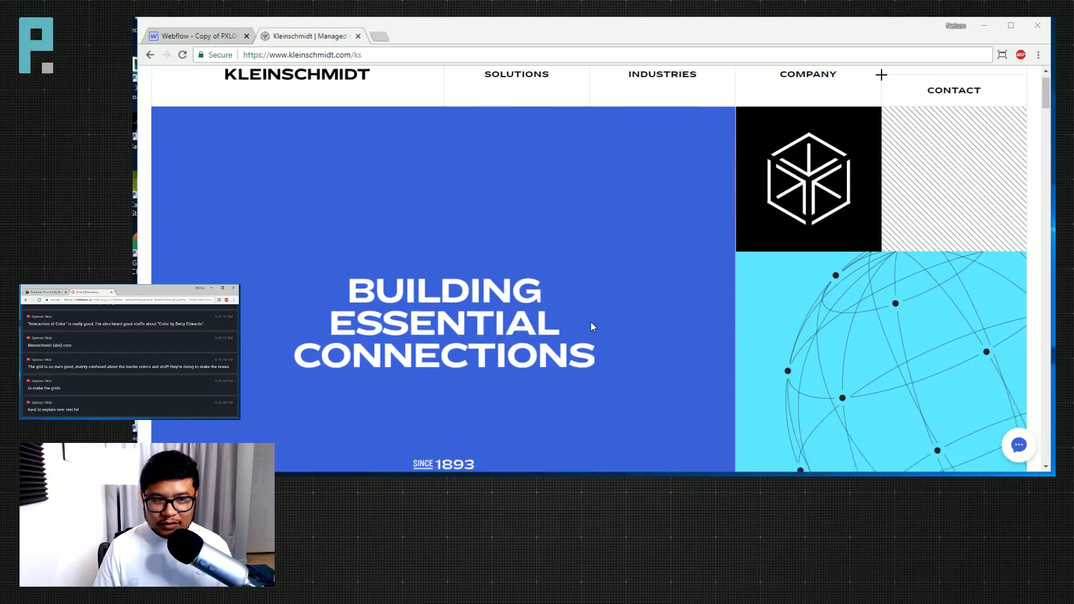
{"action": "scroll", "coordinate": [591, 323], "scroll_direction": "up", "scroll_amount": 2}
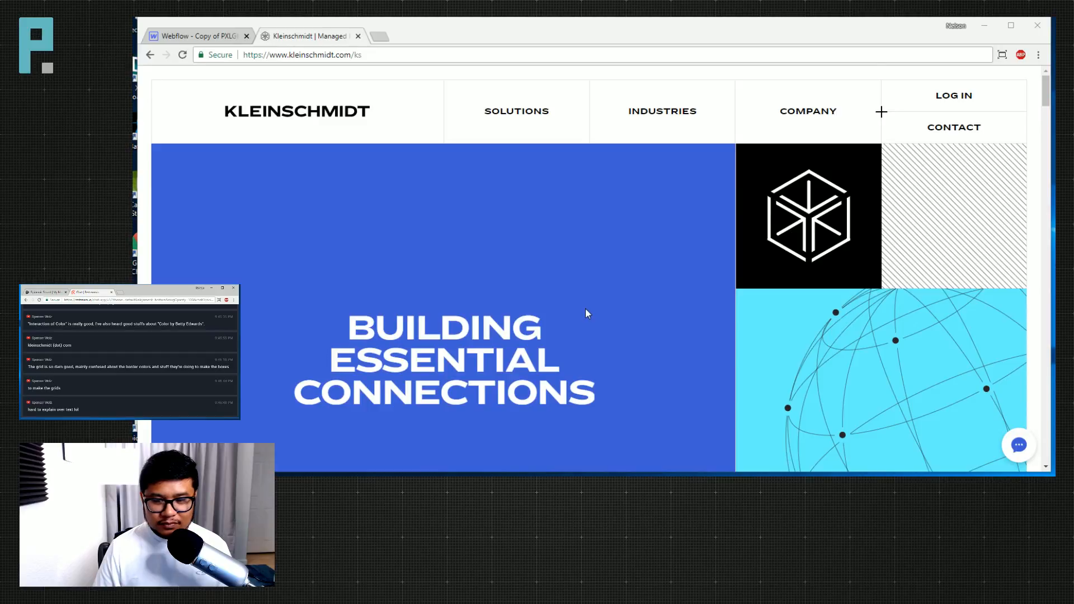
{"action": "scroll", "coordinate": [776, 331], "scroll_direction": "down", "scroll_amount": 5}
{"action": "scroll", "coordinate": [776, 331], "scroll_direction": "up", "scroll_amount": 3}
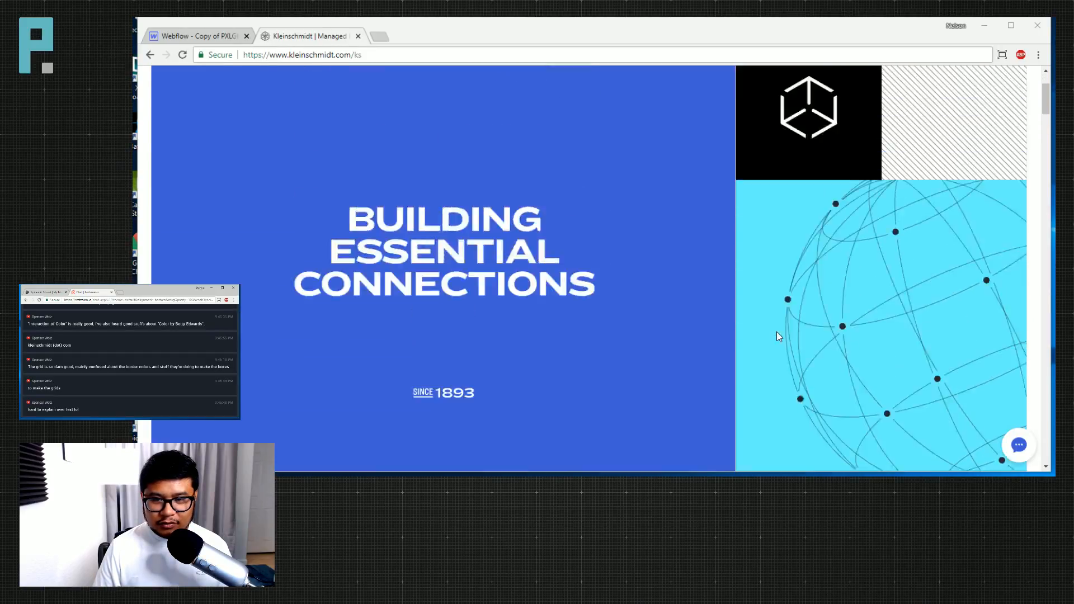
{"action": "scroll", "coordinate": [776, 331], "scroll_direction": "up", "scroll_amount": 2}
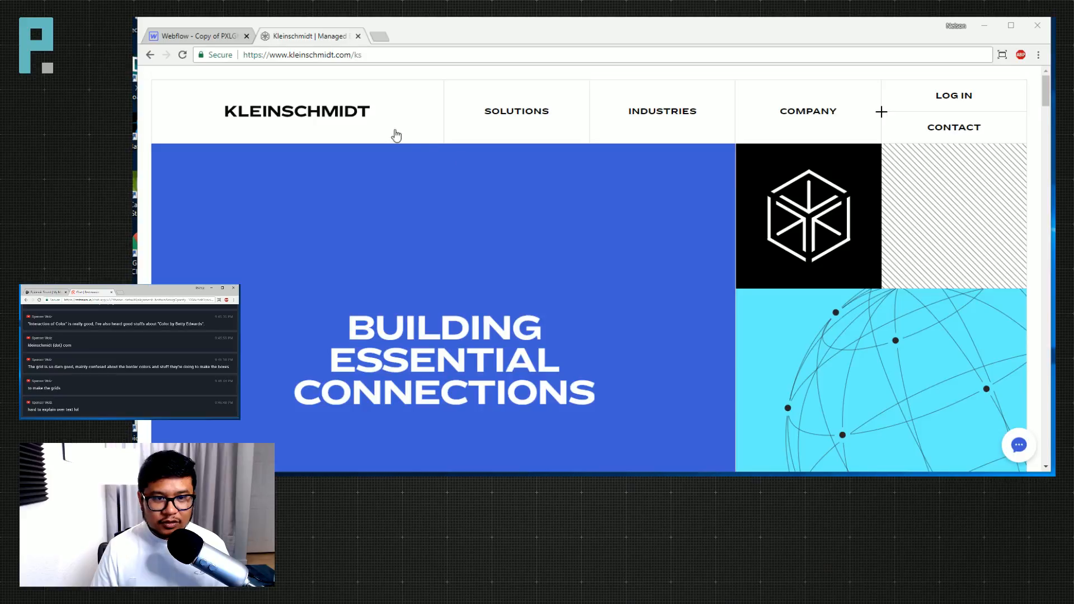
{"action": "left_click", "coordinate": [547, 115]}
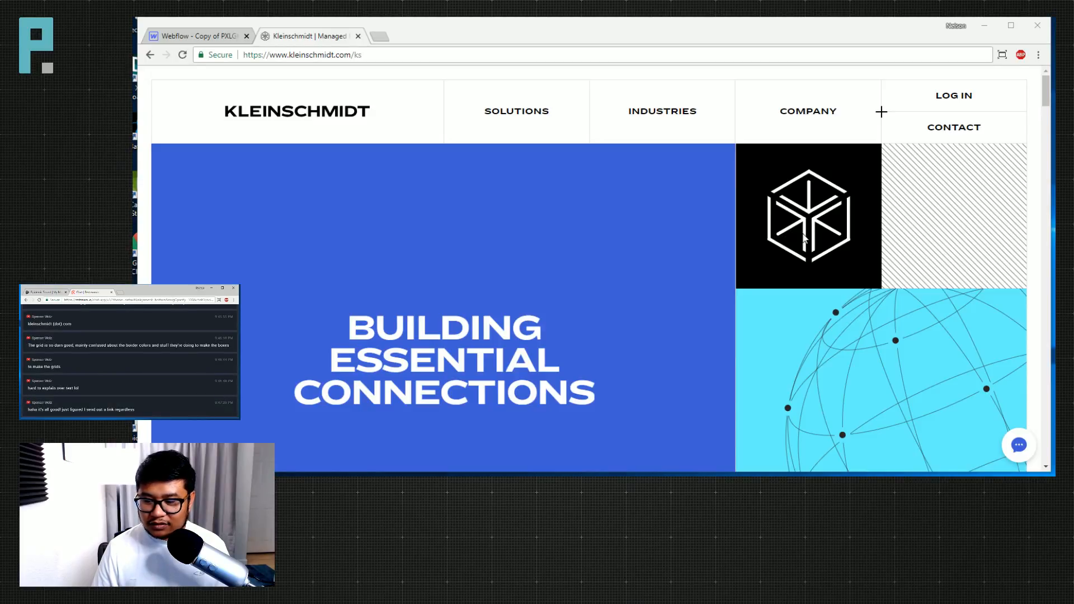
{"action": "scroll", "coordinate": [810, 349], "scroll_direction": "down", "scroll_amount": 3}
{"action": "scroll", "coordinate": [809, 349], "scroll_direction": "up", "scroll_amount": 3}
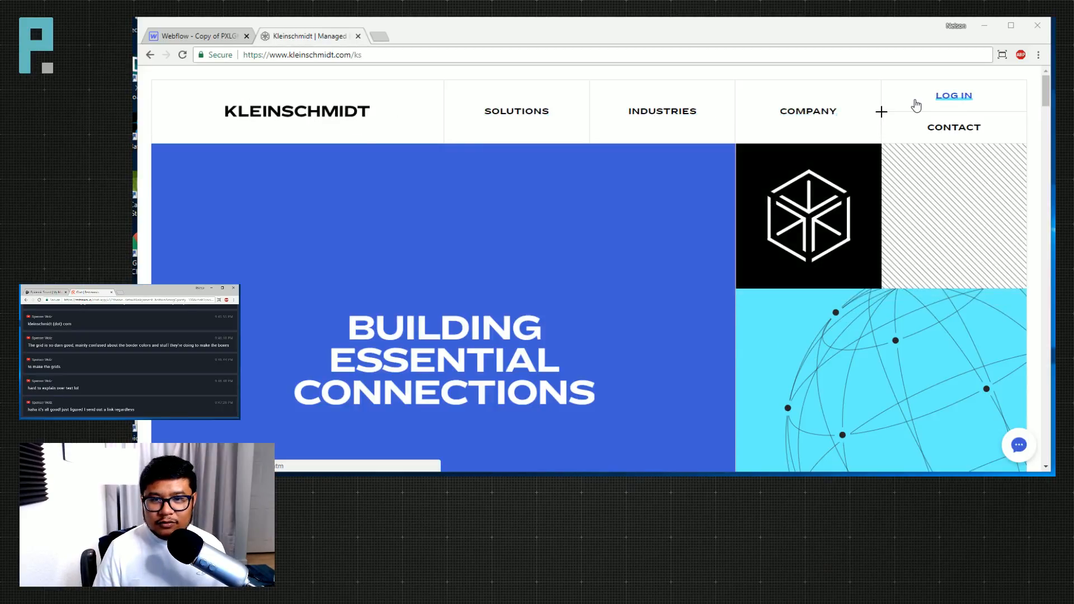
{"action": "left_click", "coordinate": [508, 119]}
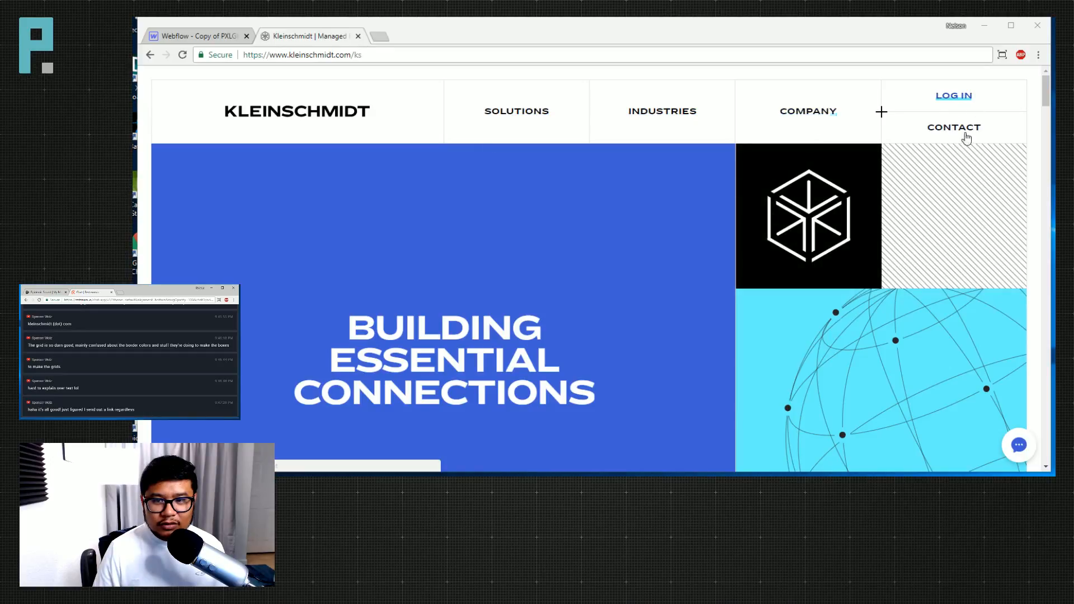
{"action": "mouse_move", "coordinate": [529, 124]}
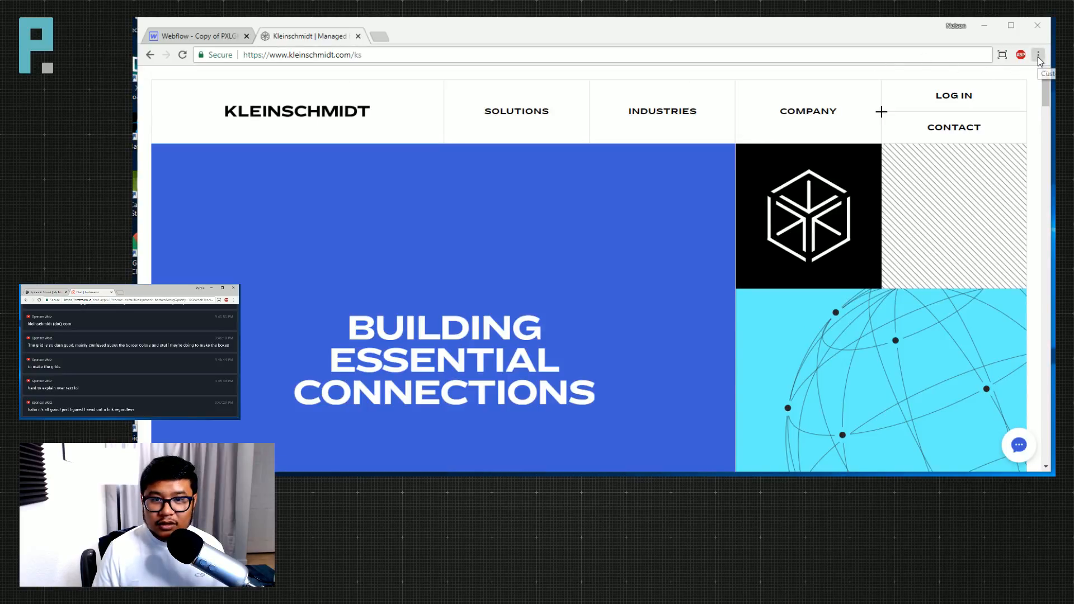
Copy the Kleinschmidt page's URL and open it in a new tab of the chat browser window.
{"action": "left_click", "coordinate": [338, 55]}
{"action": "key", "text": "ctrl+c"}
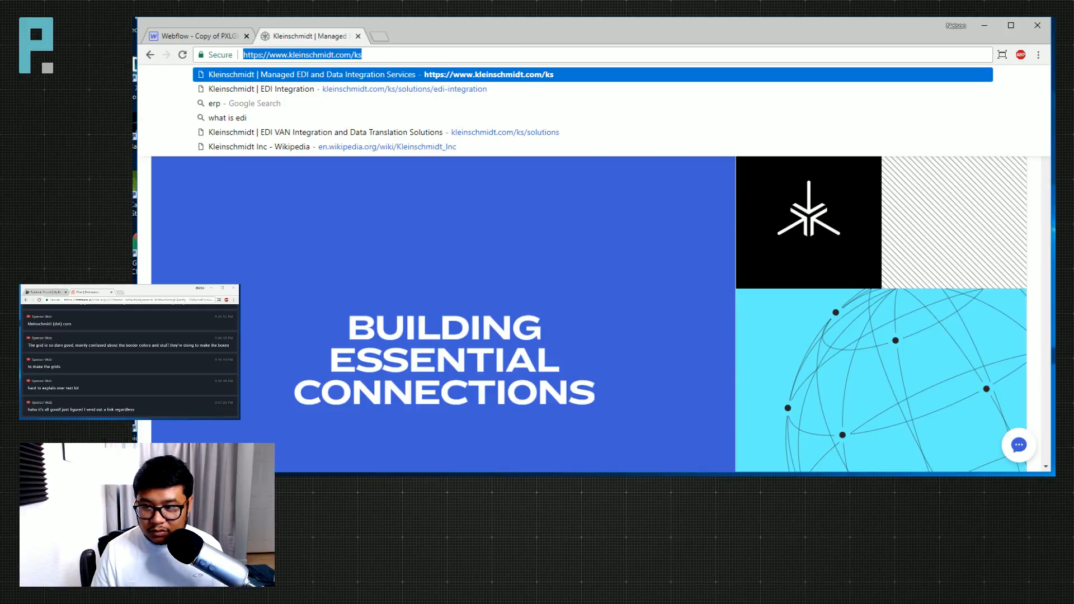
{"action": "left_click", "coordinate": [120, 293]}
{"action": "key", "text": "ctrl+v"}
{"action": "key", "text": "Return"}
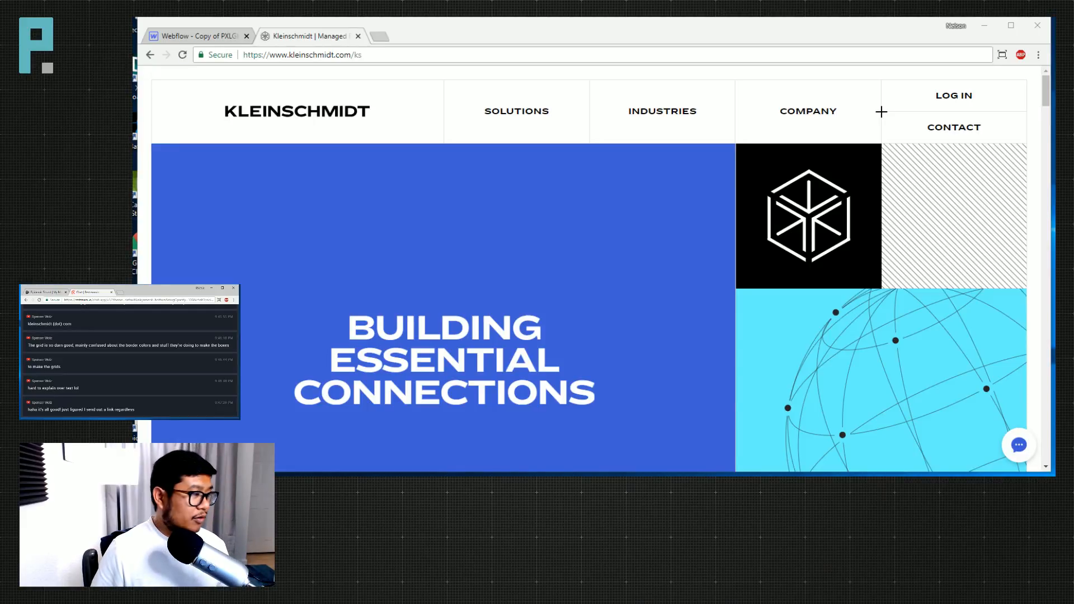
Return to the Webflow designer tab and go to the project dashboard.
{"action": "left_click", "coordinate": [230, 40]}
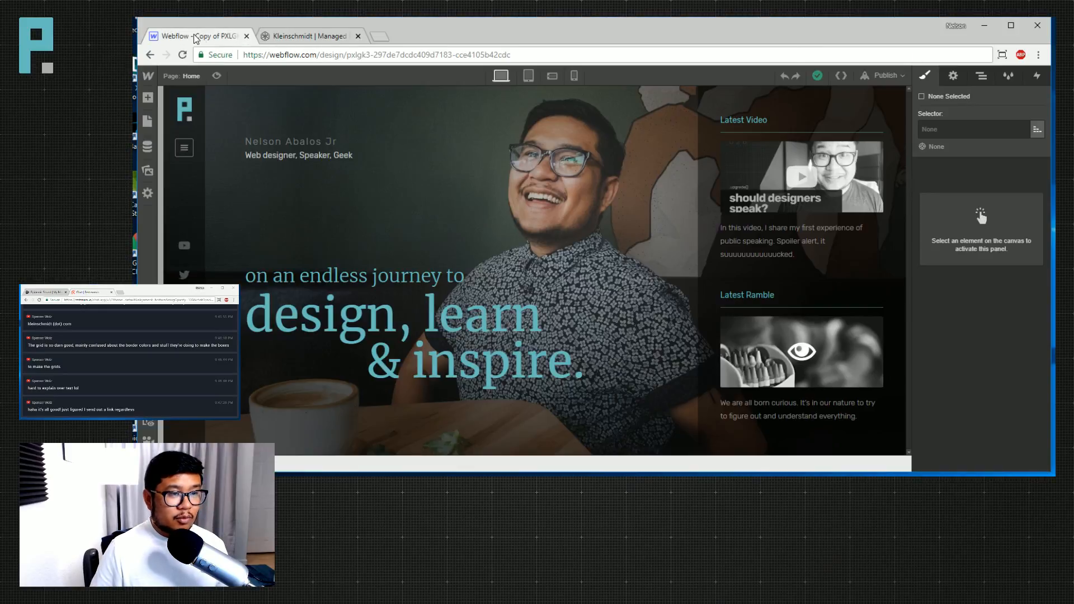
{"action": "mouse_move", "coordinate": [147, 78]}
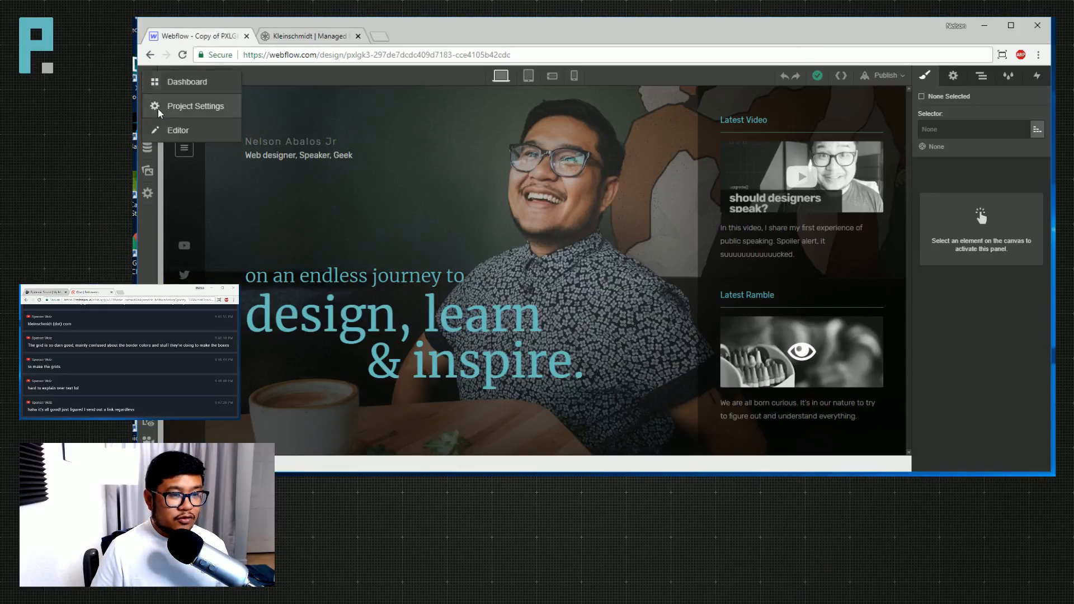
{"action": "left_click", "coordinate": [193, 81]}
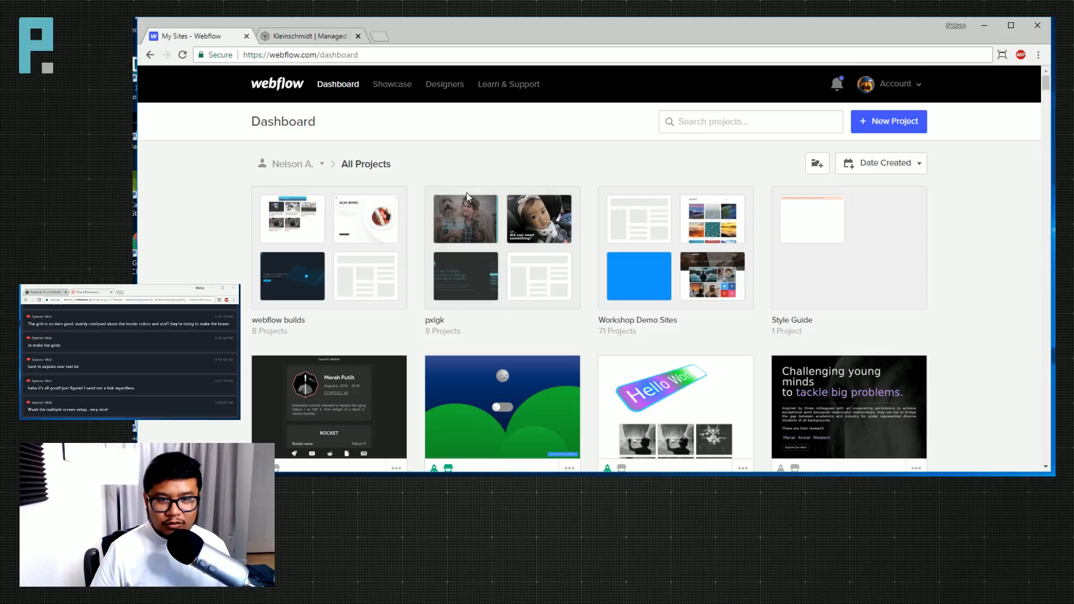
Create a new blank-canvas project named "funthings".
{"action": "left_click", "coordinate": [854, 122]}
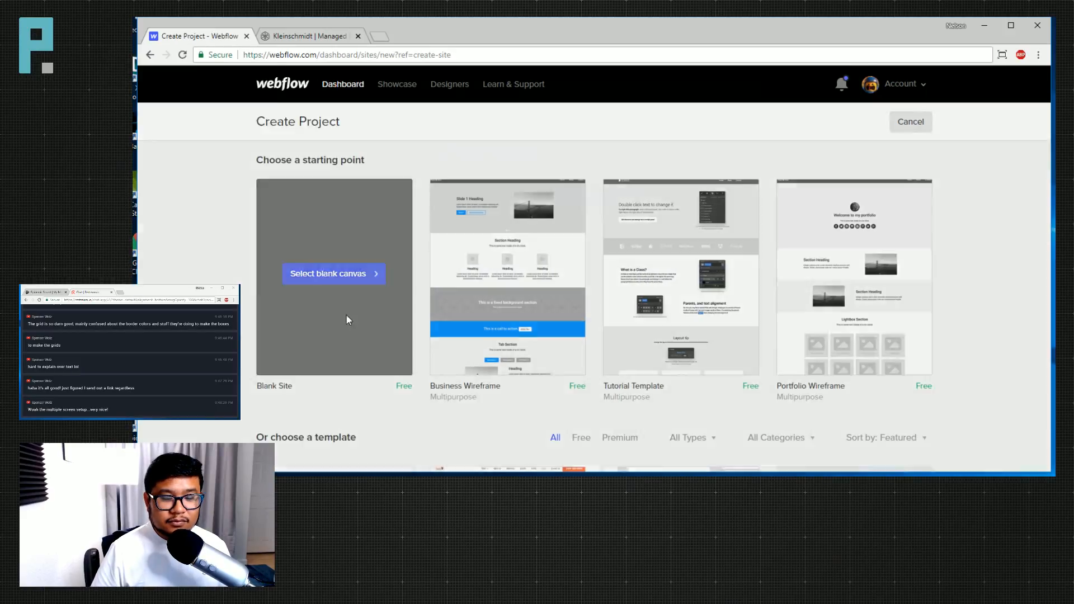
{"action": "left_click", "coordinate": [336, 273]}
{"action": "left_click", "coordinate": [590, 262]}
{"action": "triple_click", "coordinate": [562, 207]}
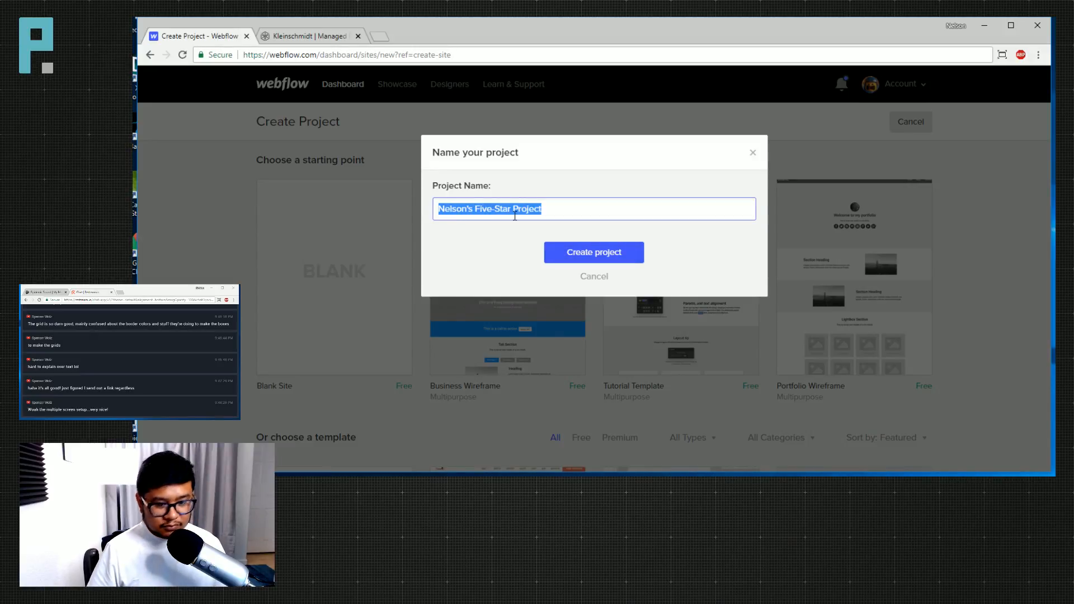
{"action": "type", "text": "funthings"}
{"action": "key", "text": "Return"}
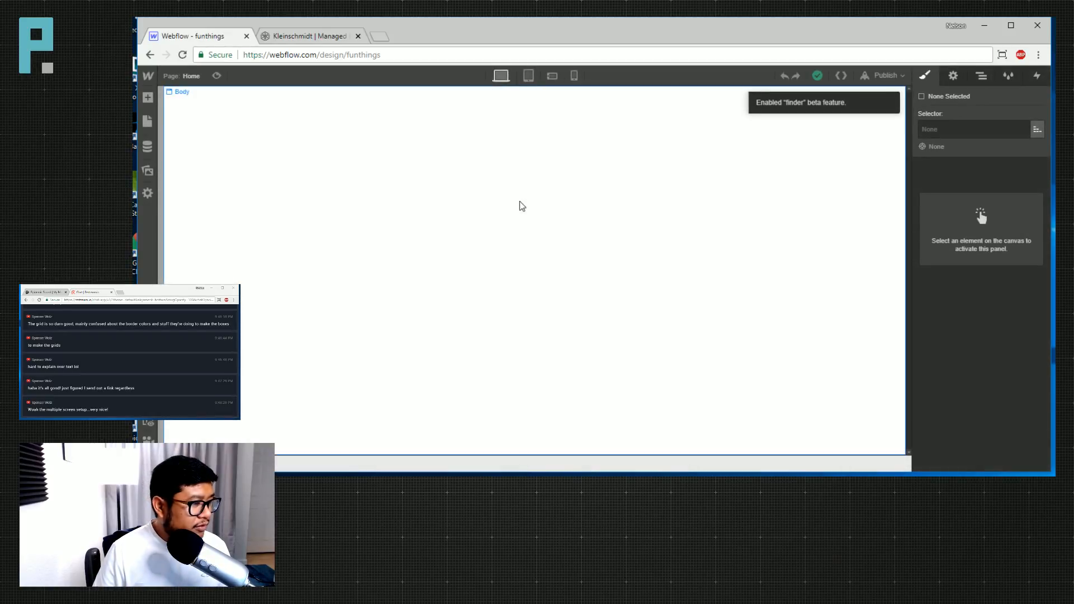
Select the page body in the funthings project and open the list of elements that can be added.
{"action": "left_click", "coordinate": [776, 180]}
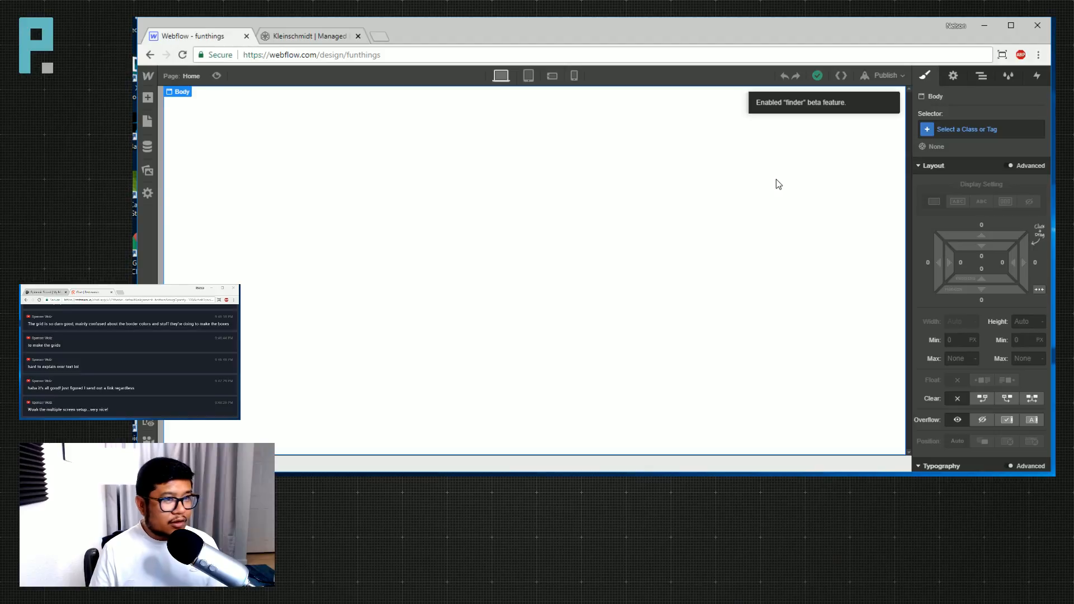
{"action": "left_click", "coordinate": [330, 39]}
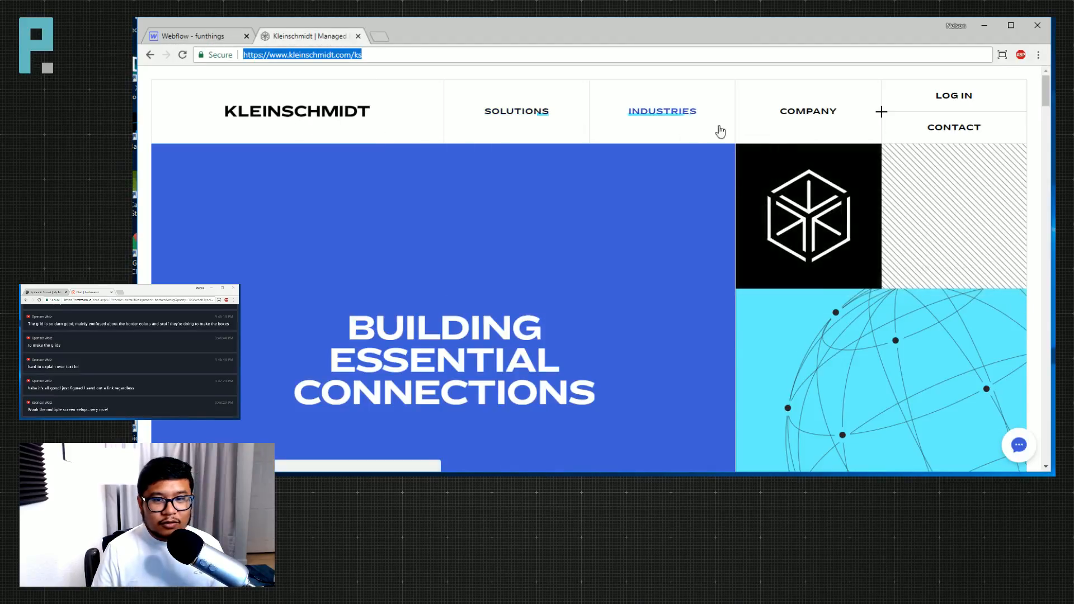
{"action": "left_click", "coordinate": [195, 36]}
{"action": "key", "text": "a"}
{"action": "scroll", "coordinate": [241, 442], "scroll_direction": "down", "scroll_amount": 5}
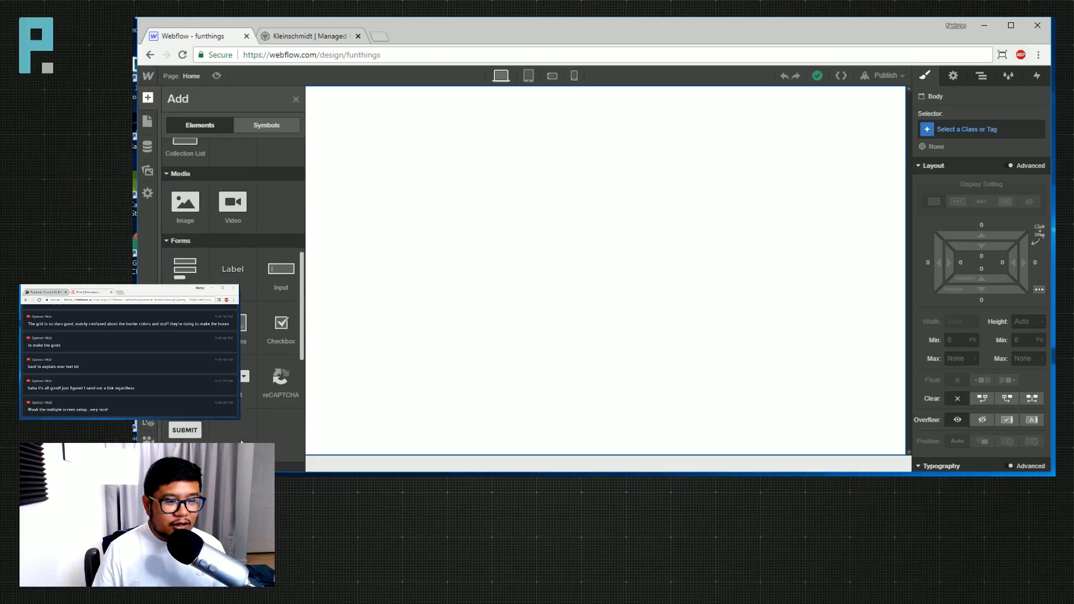
Inspect the Kleinschmidt page with the developer tools and turn on the responsive device preview.
{"action": "left_click", "coordinate": [297, 40]}
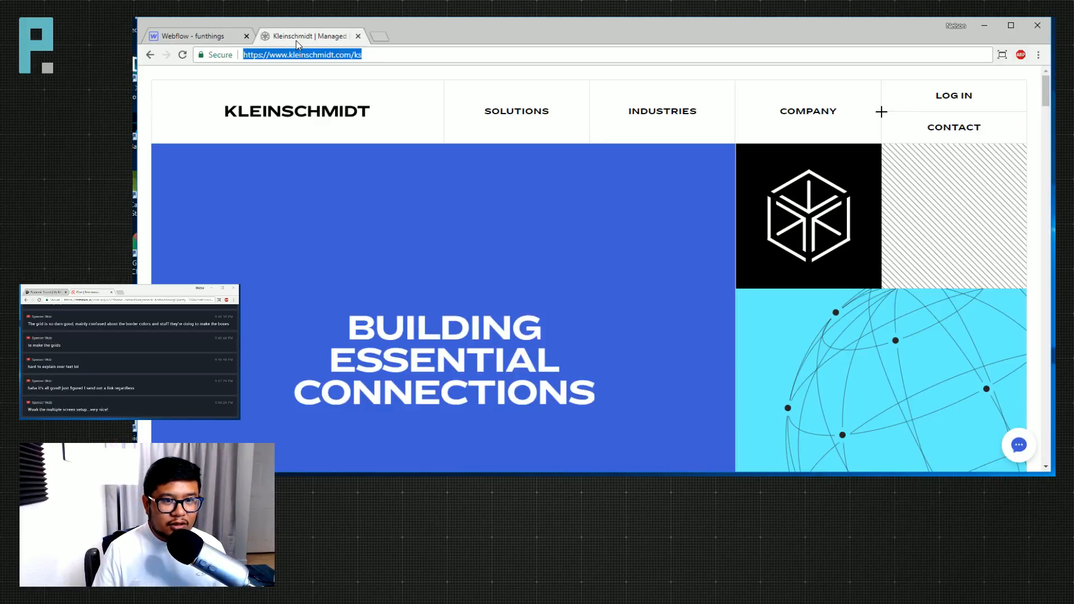
{"action": "right_click", "coordinate": [762, 56]}
{"action": "right_click", "coordinate": [720, 73]}
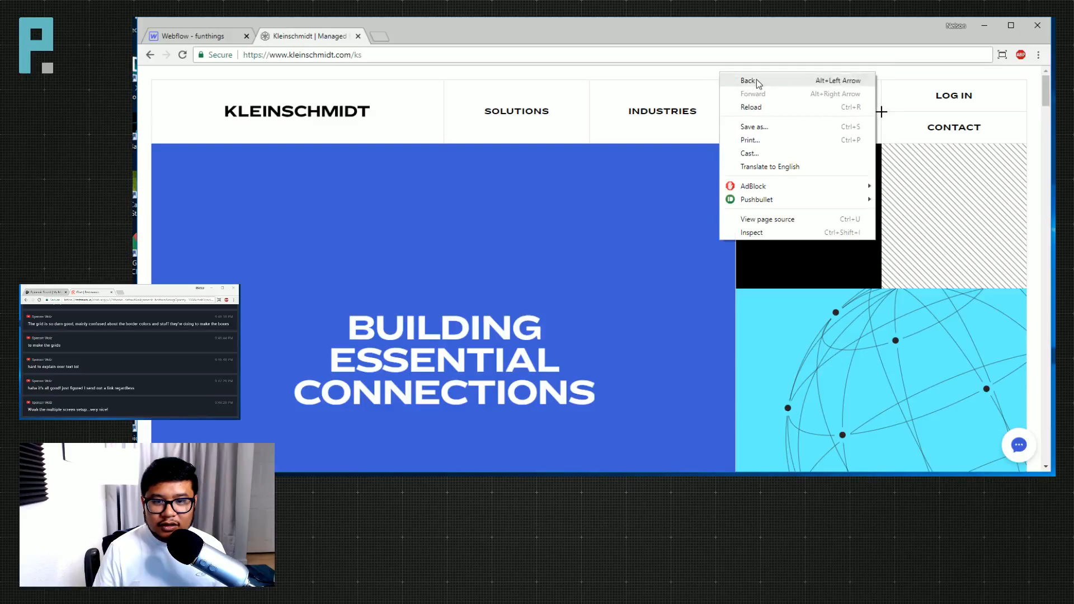
{"action": "left_click", "coordinate": [781, 233]}
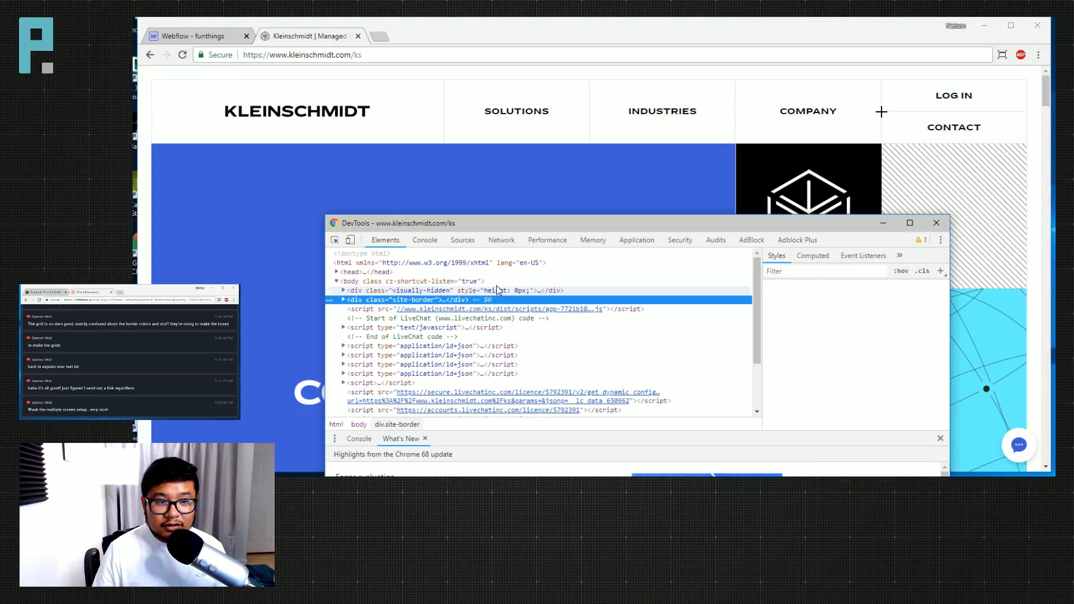
{"action": "left_click", "coordinate": [350, 241]}
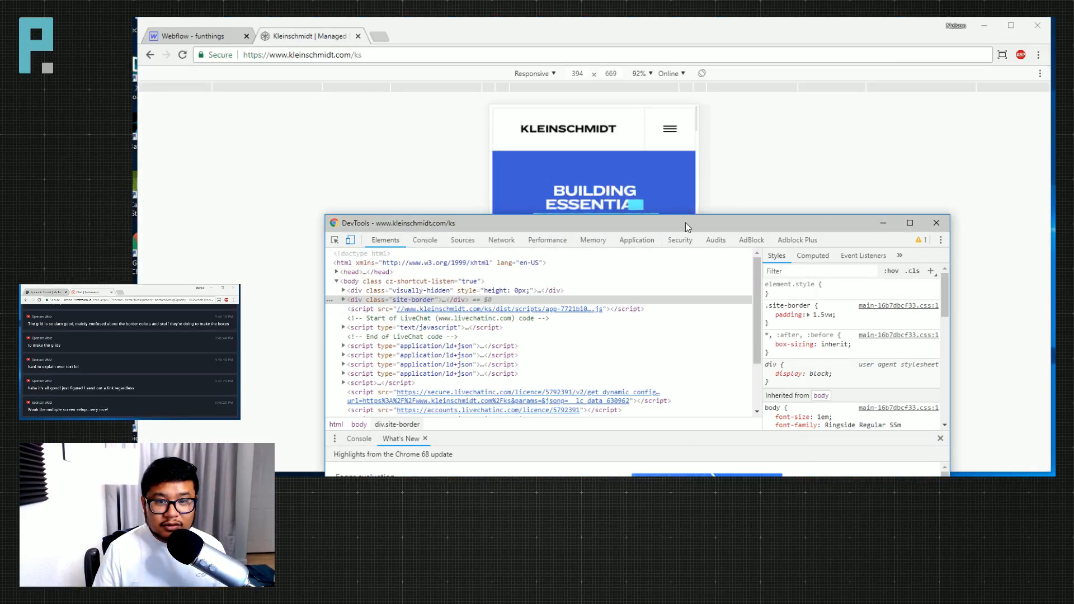
{"action": "left_click_drag", "start_coordinate": [684, 227], "coordinate": [673, 269]}
{"action": "left_click", "coordinate": [903, 284]}
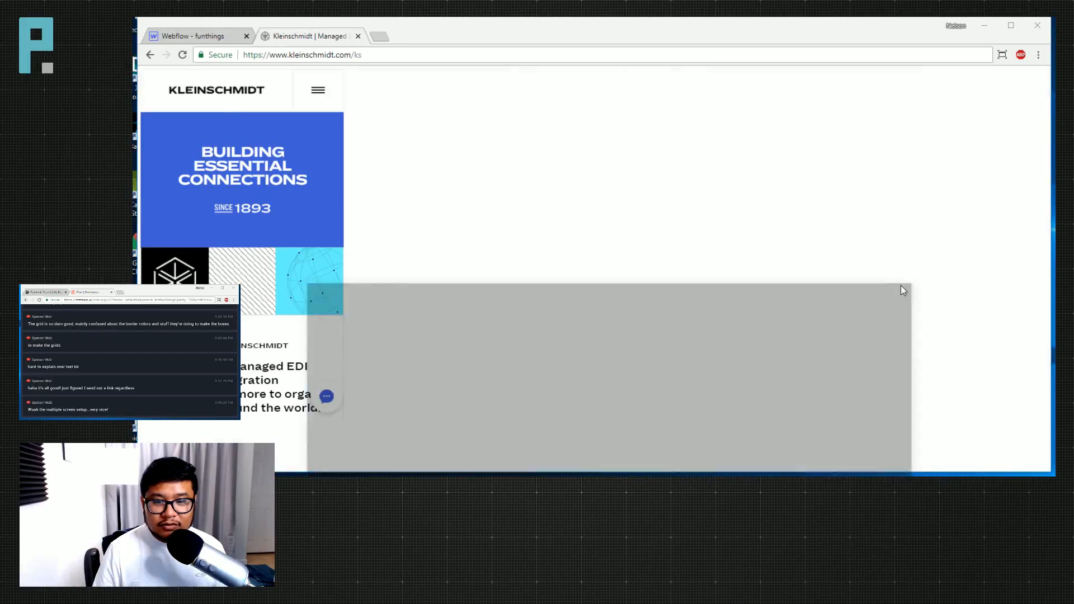
Reopen the developer tools, move their window clear of the Kleinschmidt page, and widen the responsive preview to 1470 px.
{"action": "right_click", "coordinate": [757, 84]}
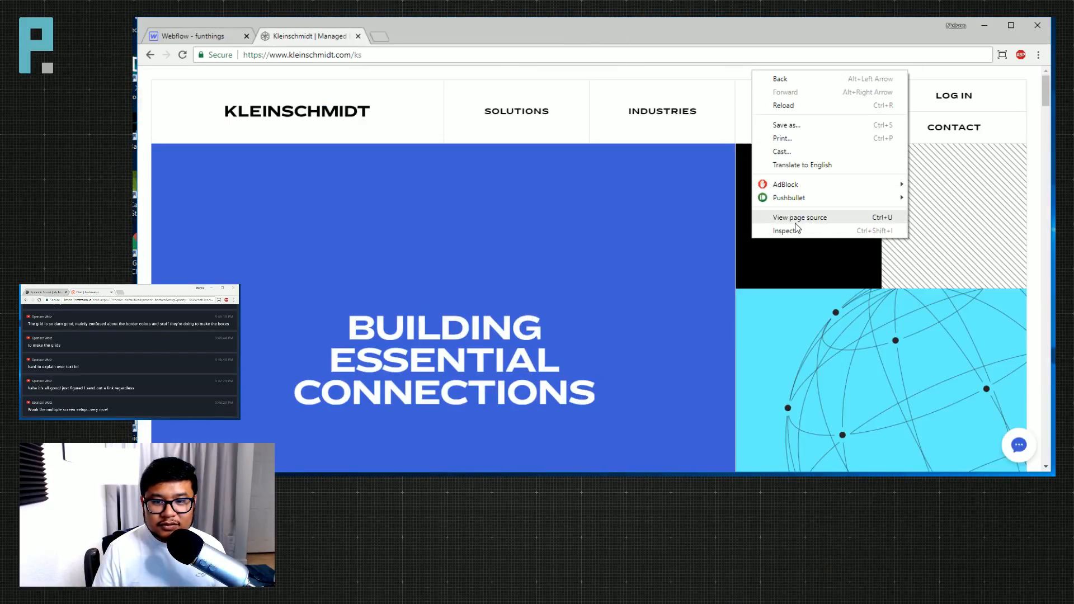
{"action": "left_click", "coordinate": [740, 246]}
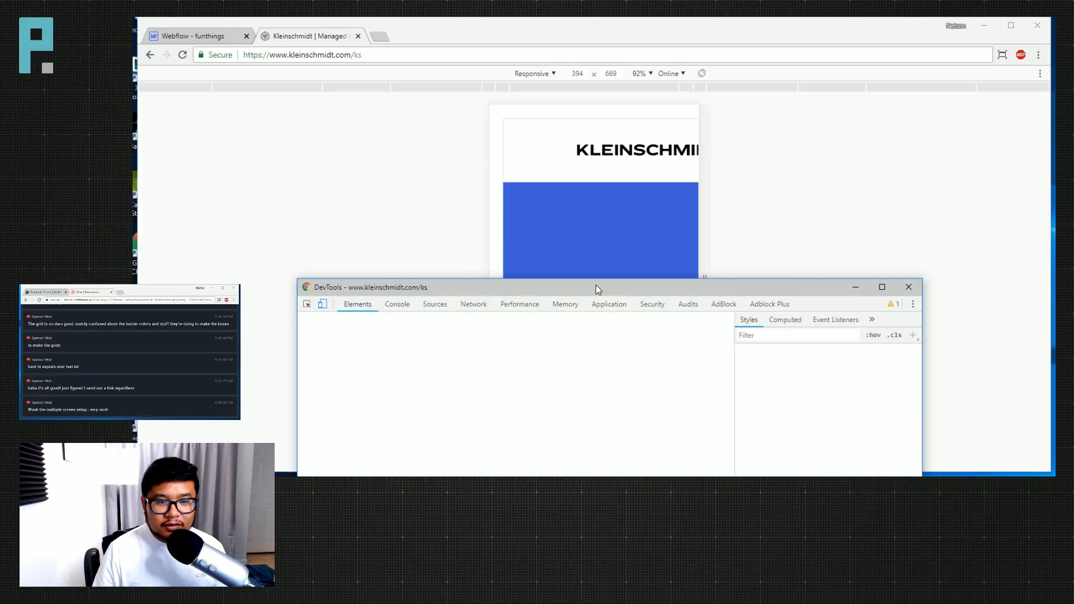
{"action": "left_click_drag", "start_coordinate": [595, 284], "coordinate": [137, 313]}
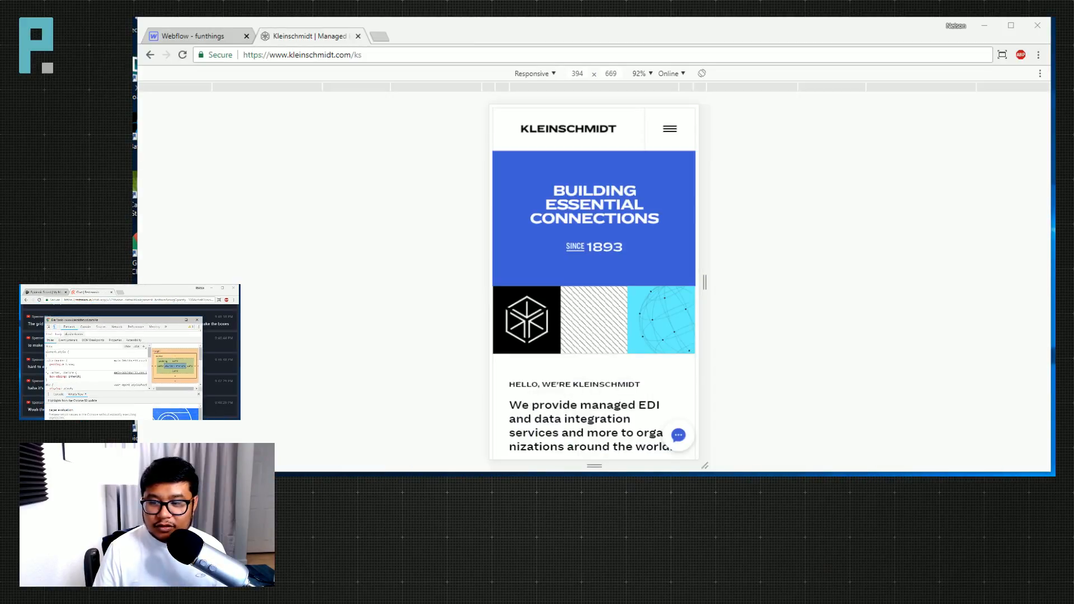
{"action": "left_click_drag", "start_coordinate": [705, 281], "coordinate": [988, 279]}
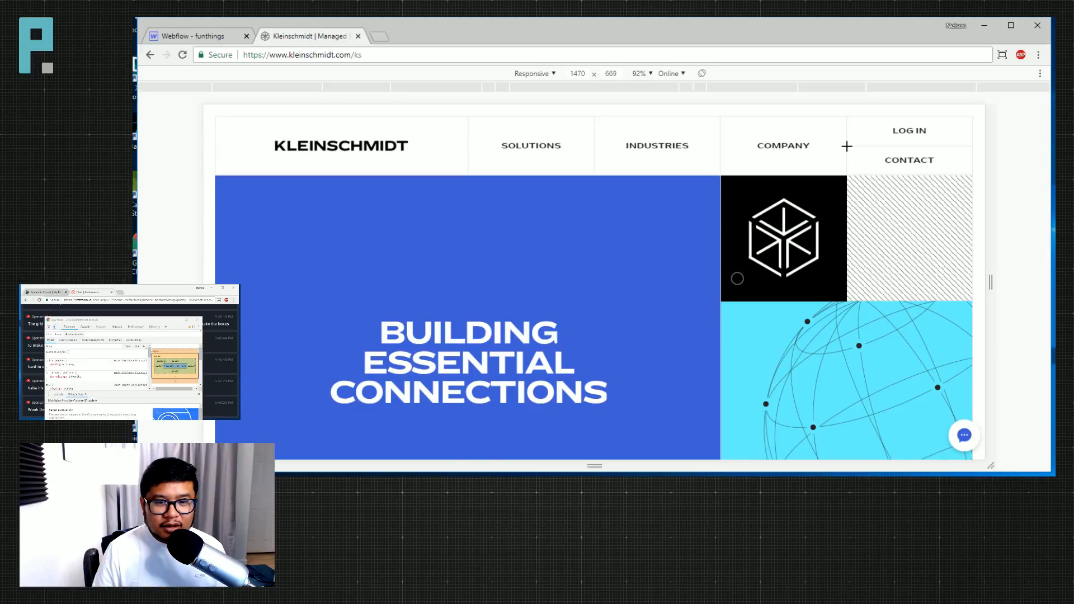
Examine how the grid lines and colored tiles run through the Kleinschmidt hero and introduction sections.
{"action": "scroll", "coordinate": [737, 278], "scroll_direction": "down", "scroll_amount": 3}
{"action": "scroll", "coordinate": [737, 277], "scroll_direction": "up", "scroll_amount": 3}
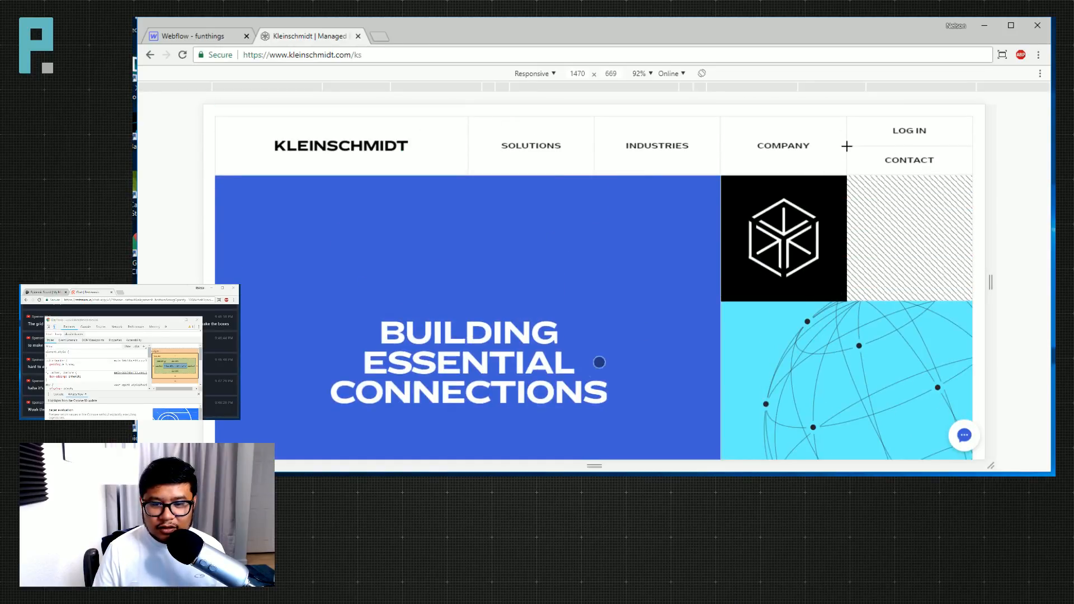
{"action": "scroll", "coordinate": [662, 347], "scroll_direction": "down", "scroll_amount": 5}
{"action": "scroll", "coordinate": [647, 343], "scroll_direction": "down", "scroll_amount": 8}
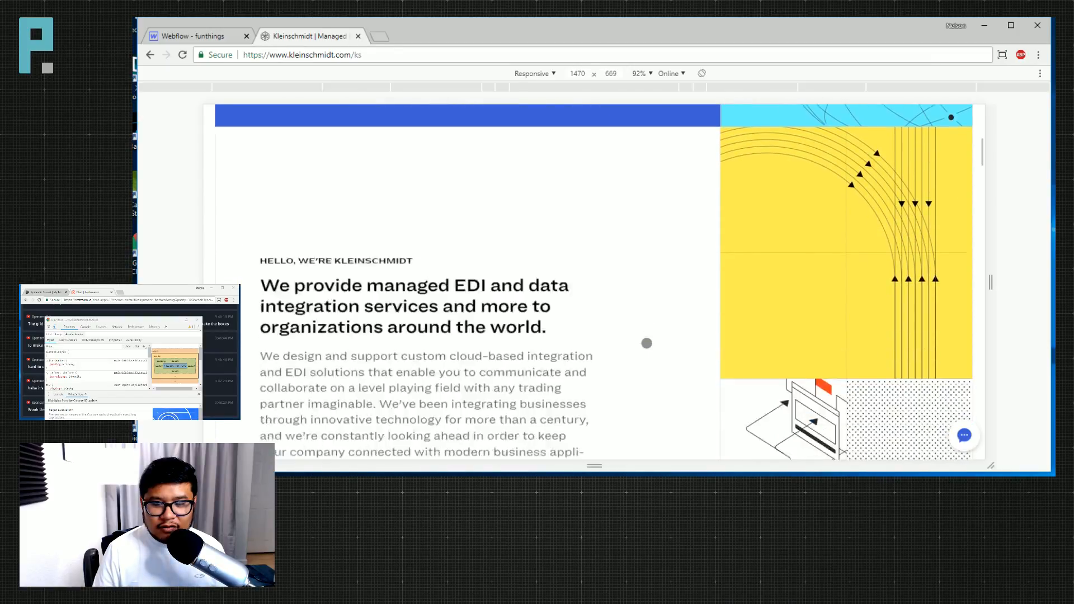
{"action": "scroll", "coordinate": [635, 338], "scroll_direction": "up", "scroll_amount": 1}
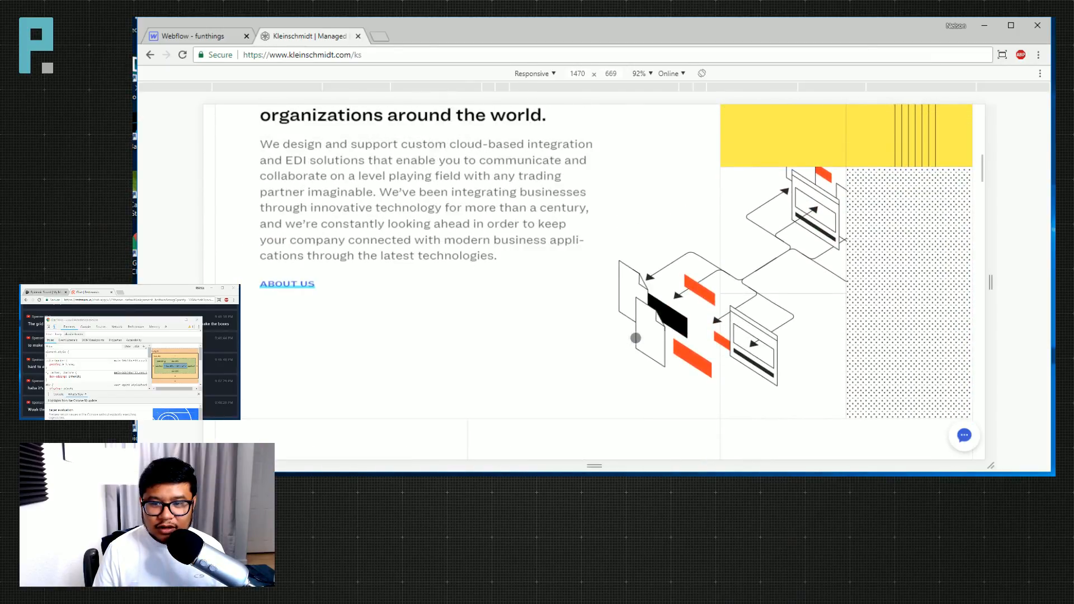
{"action": "scroll", "coordinate": [636, 337], "scroll_direction": "down", "scroll_amount": 1}
{"action": "scroll", "coordinate": [635, 337], "scroll_direction": "up", "scroll_amount": 4}
{"action": "scroll", "coordinate": [635, 338], "scroll_direction": "up", "scroll_amount": 5}
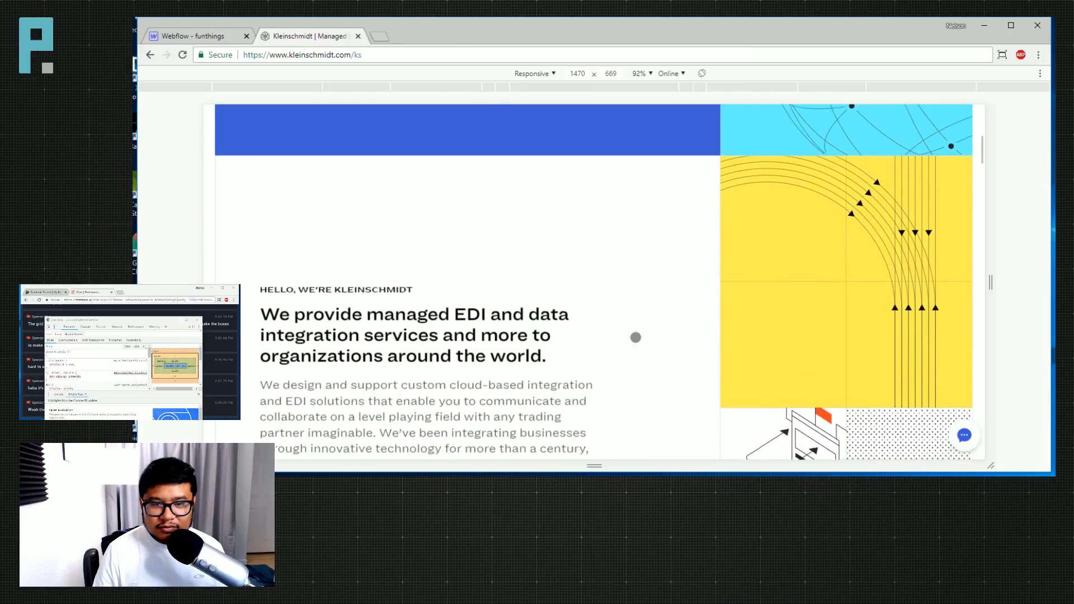
{"action": "scroll", "coordinate": [635, 337], "scroll_direction": "up", "scroll_amount": 2}
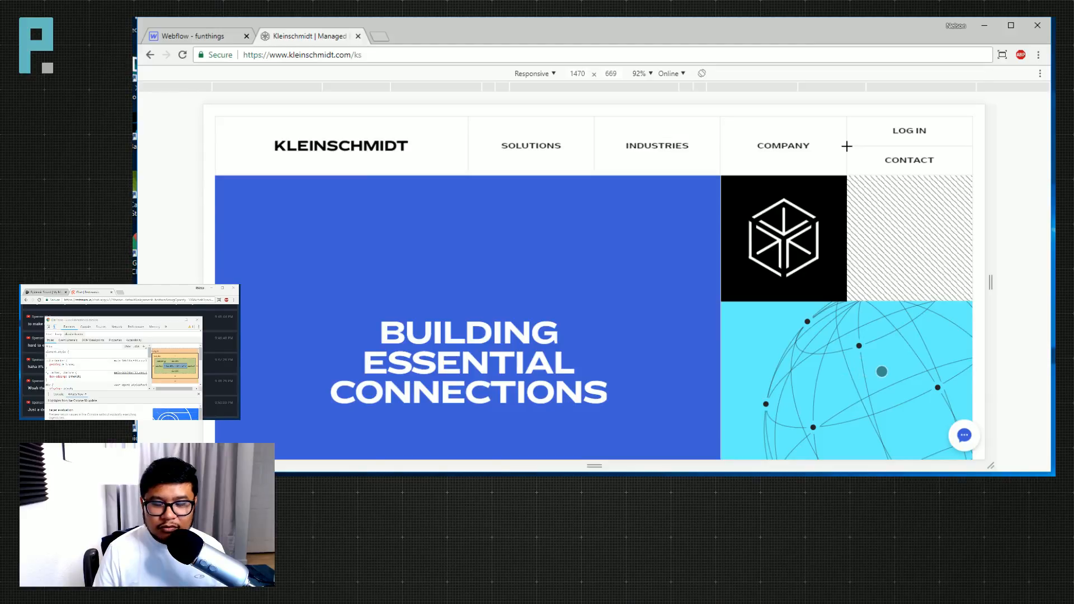
Narrow the responsive preview to 861 px and further to 713 px to check how the header and hero tiles rearrange.
{"action": "key", "text": "alt+Tab"}
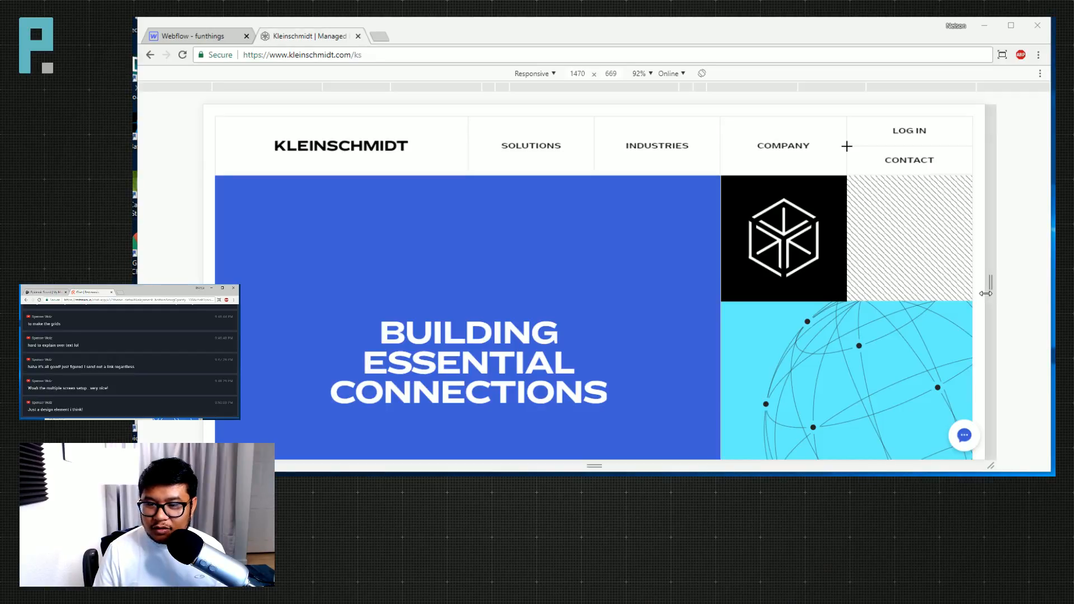
{"action": "left_click_drag", "start_coordinate": [990, 283], "coordinate": [824, 283]}
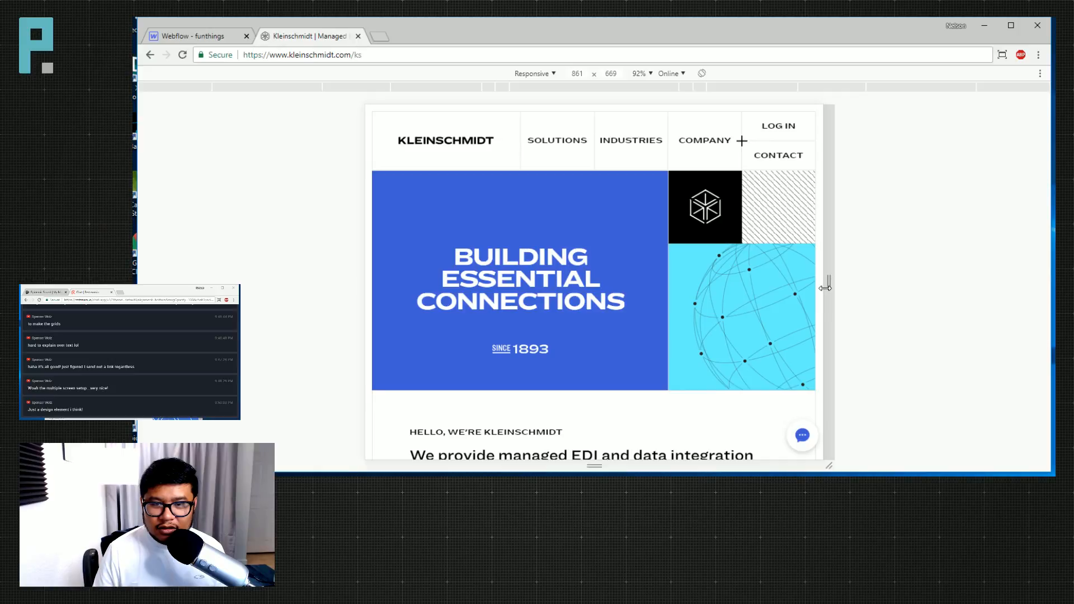
{"action": "left_click_drag", "start_coordinate": [825, 287], "coordinate": [786, 289]}
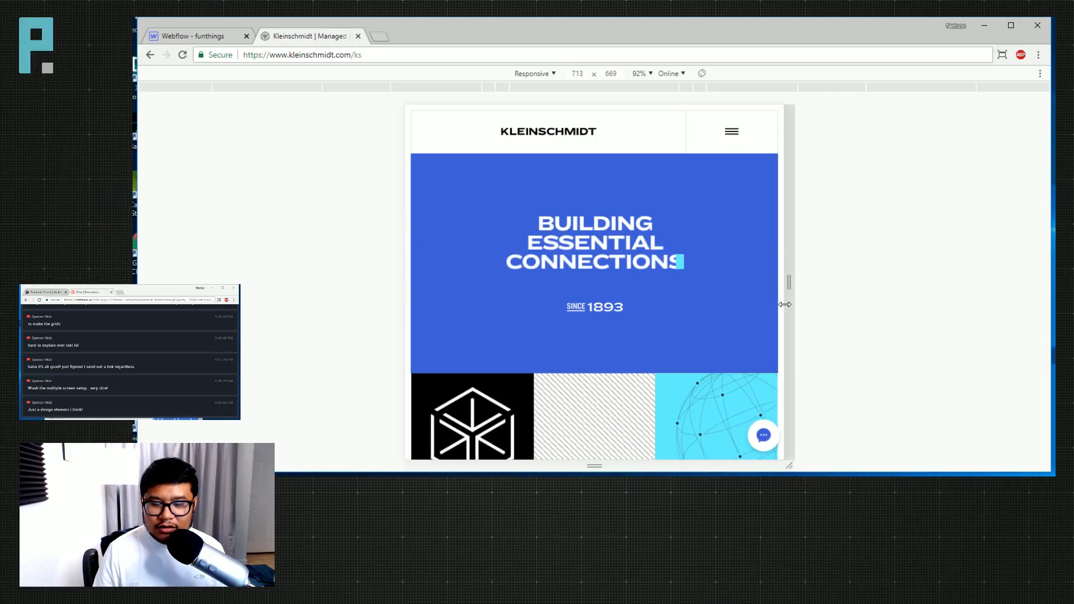
Open and close the collapsed Kleinschmidt navigation menu several times to examine its grid of links.
{"action": "left_click", "coordinate": [731, 131]}
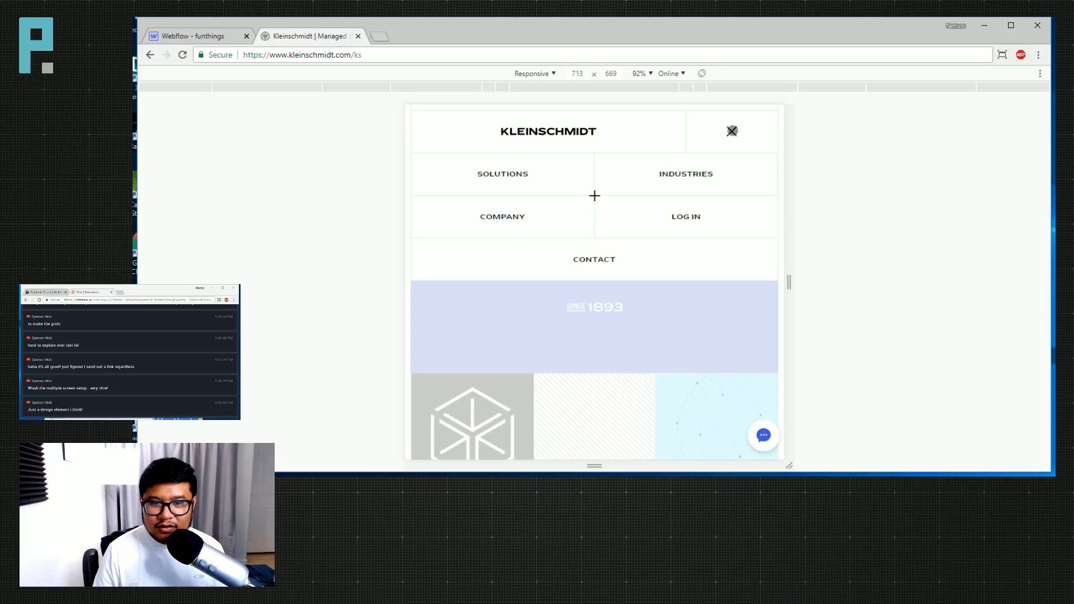
{"action": "left_click", "coordinate": [731, 130]}
{"action": "left_click", "coordinate": [731, 131]}
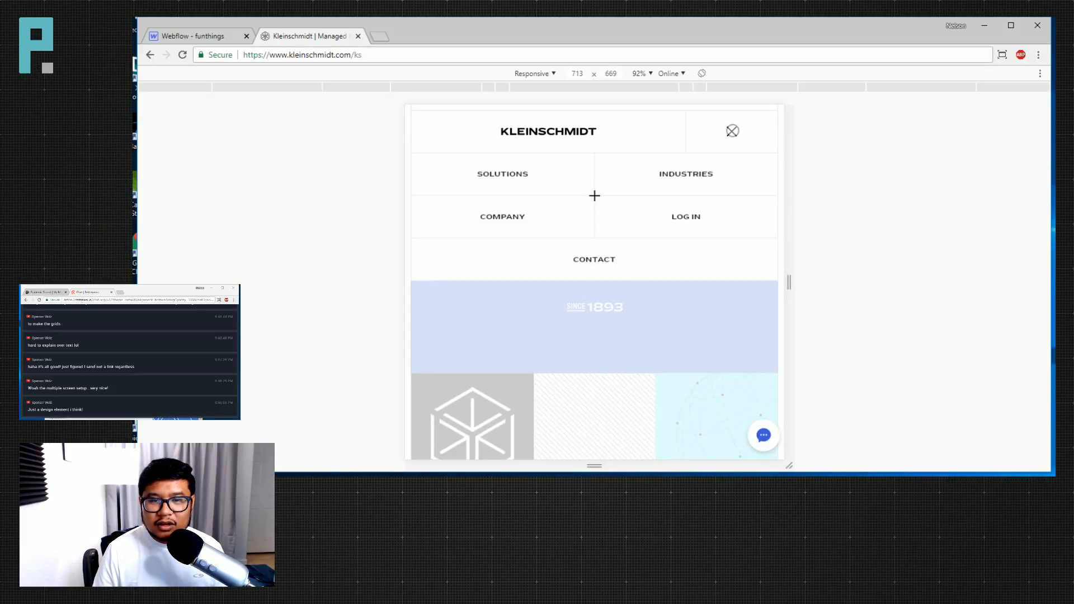
{"action": "left_click", "coordinate": [732, 131]}
{"action": "left_click", "coordinate": [731, 131]}
{"action": "left_click", "coordinate": [731, 131]}
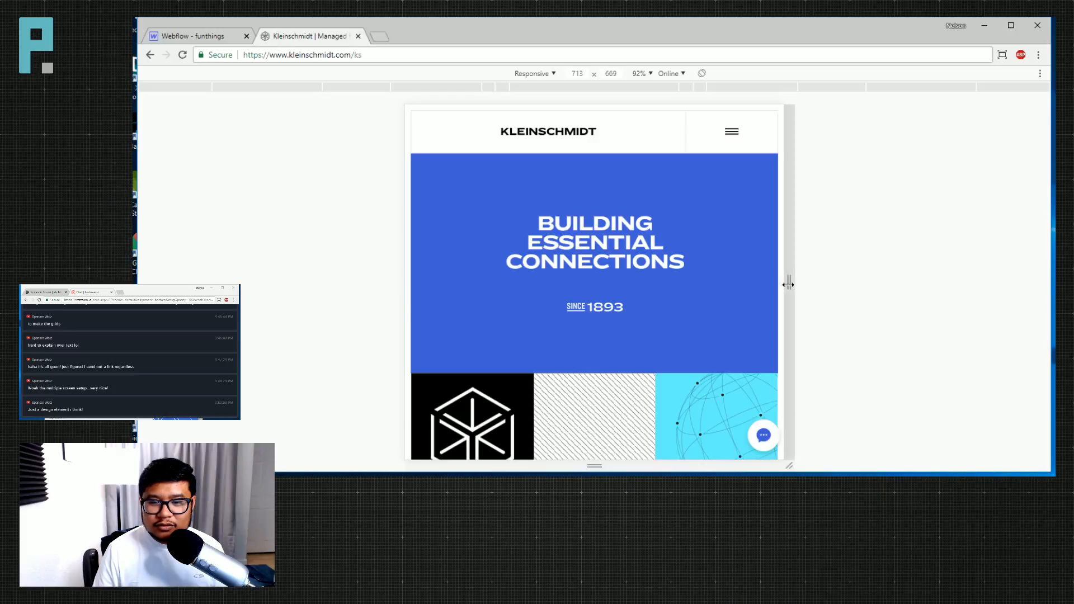
Widen the responsive preview to 1293 px, then close the developer tools and the stray What's New In DevTools tab.
{"action": "left_click_drag", "start_coordinate": [787, 284], "coordinate": [942, 283]}
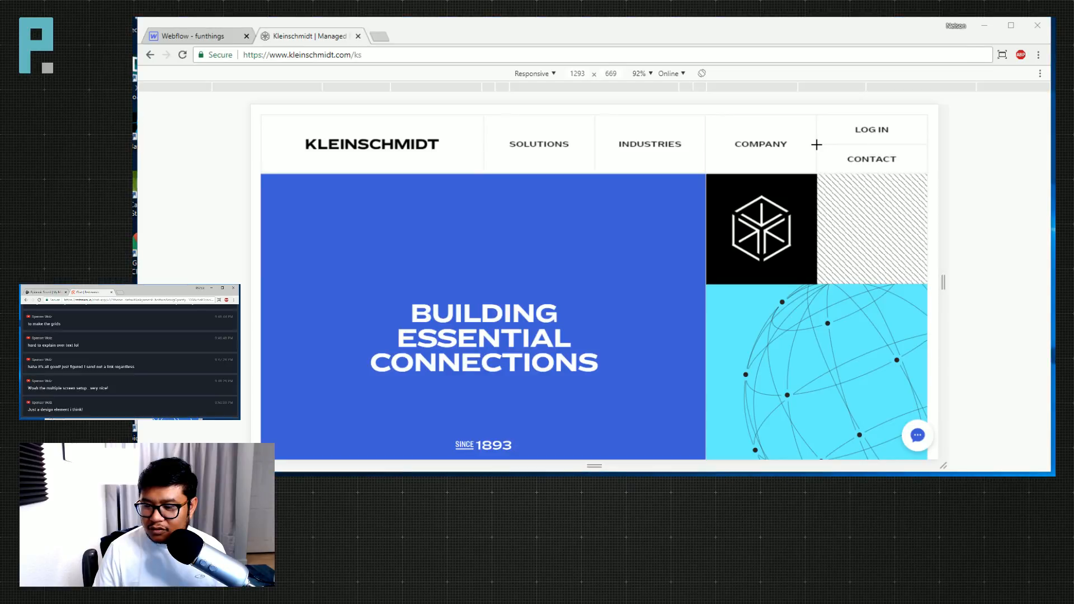
{"action": "left_click", "coordinate": [62, 419]}
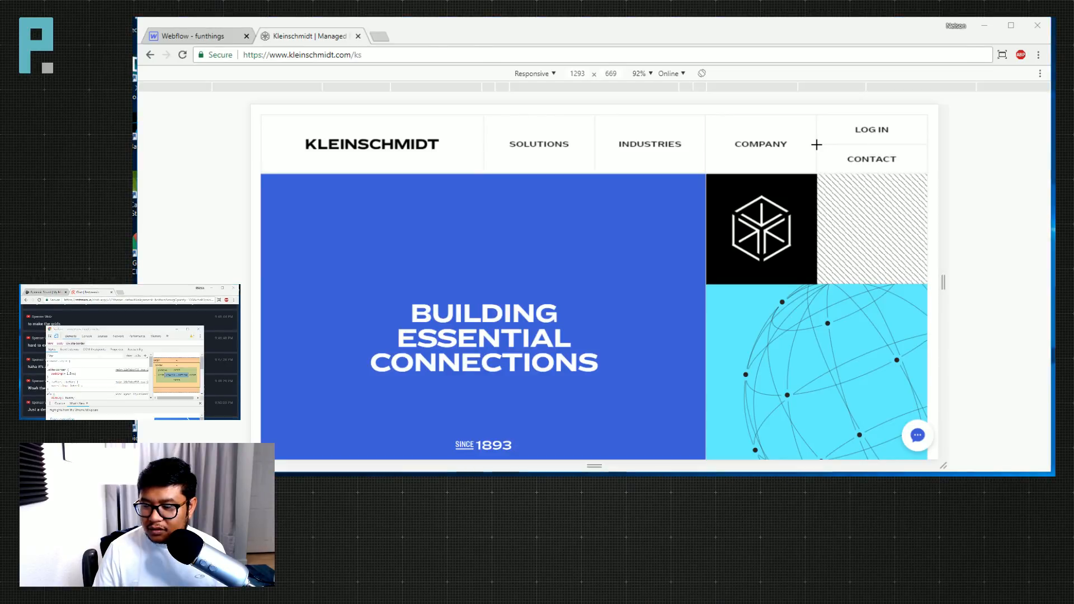
{"action": "left_click", "coordinate": [200, 328]}
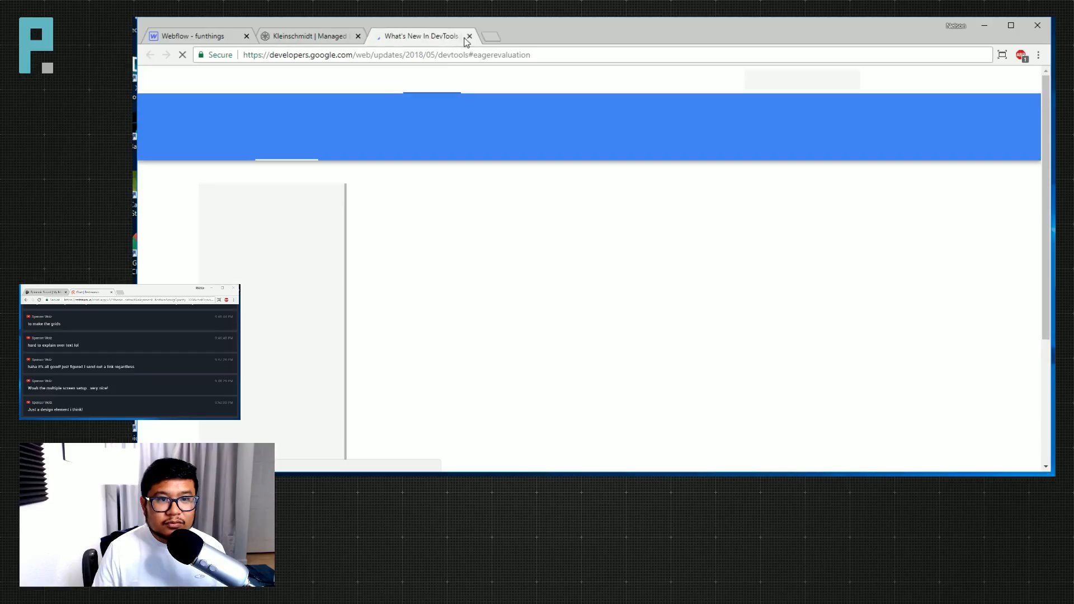
{"action": "left_click", "coordinate": [469, 36]}
Return to the Webflow funthings project and add a Navbar component to the page body.
{"action": "mouse_move", "coordinate": [485, 114]}
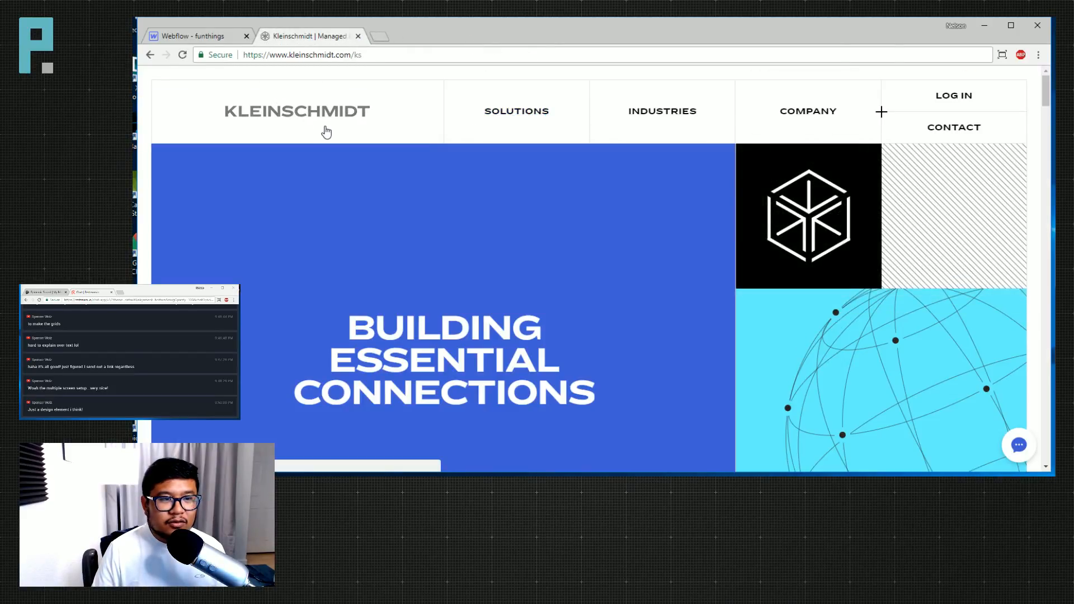
{"action": "left_click", "coordinate": [246, 37]}
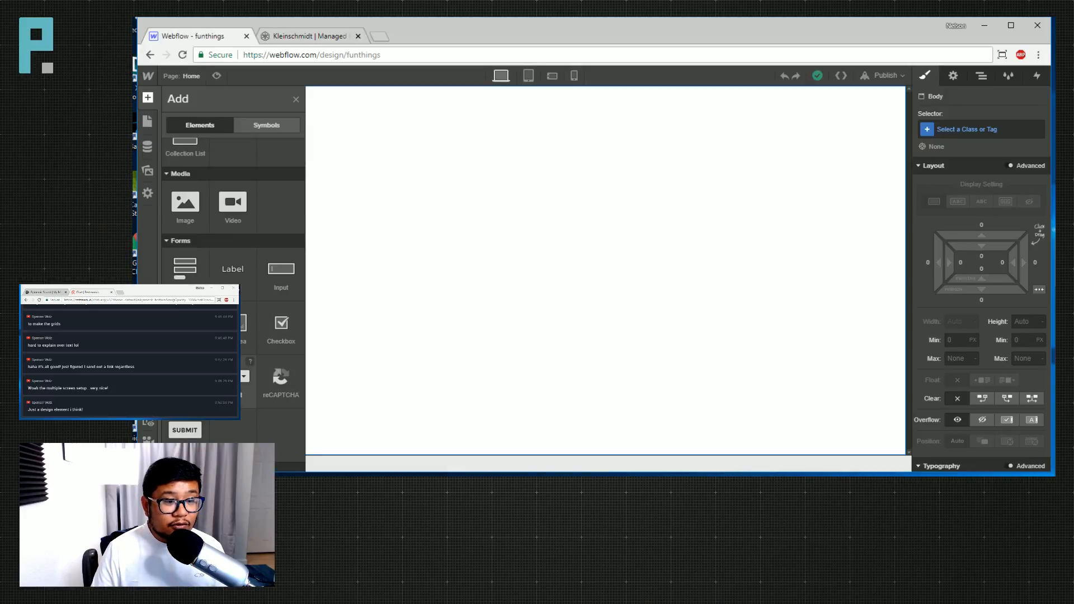
{"action": "scroll", "coordinate": [280, 335], "scroll_direction": "down", "scroll_amount": 5}
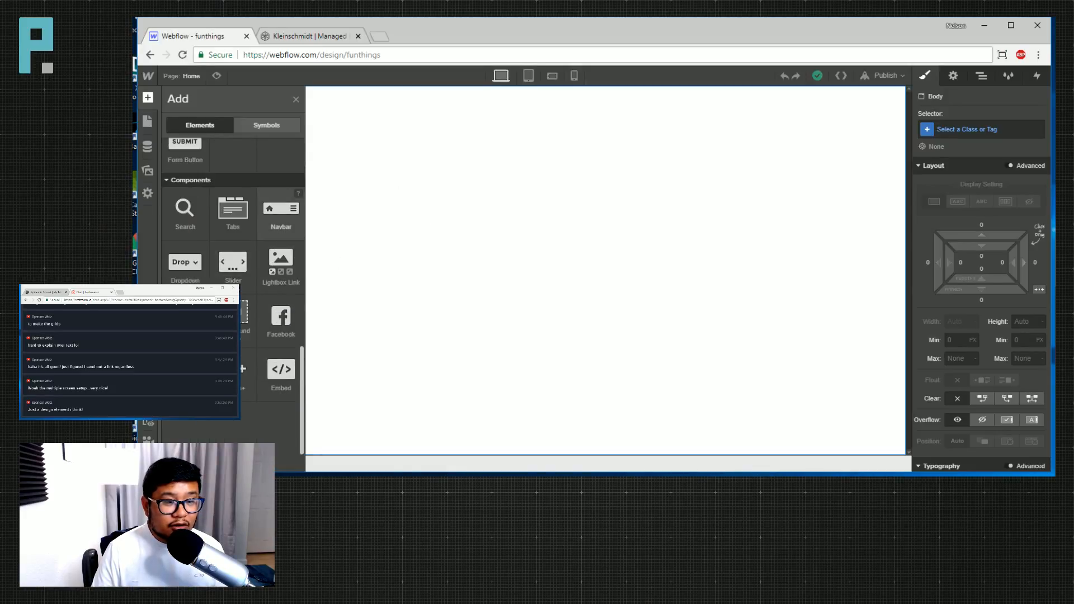
{"action": "left_click_drag", "start_coordinate": [281, 213], "coordinate": [748, 220]}
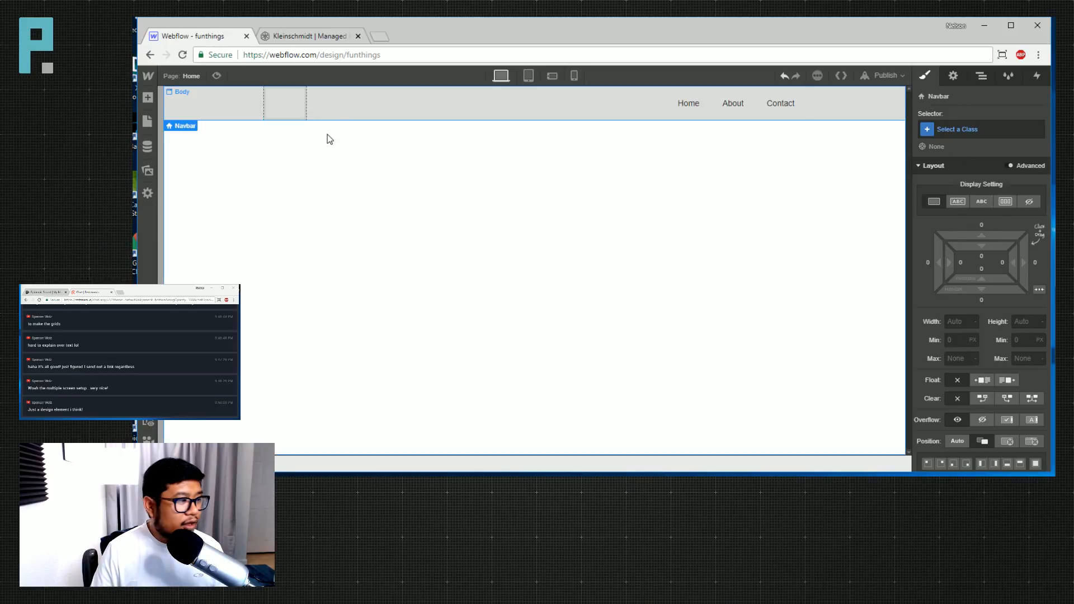
Set the body's padding to 20 px on all four sides.
{"action": "left_click", "coordinate": [486, 251]}
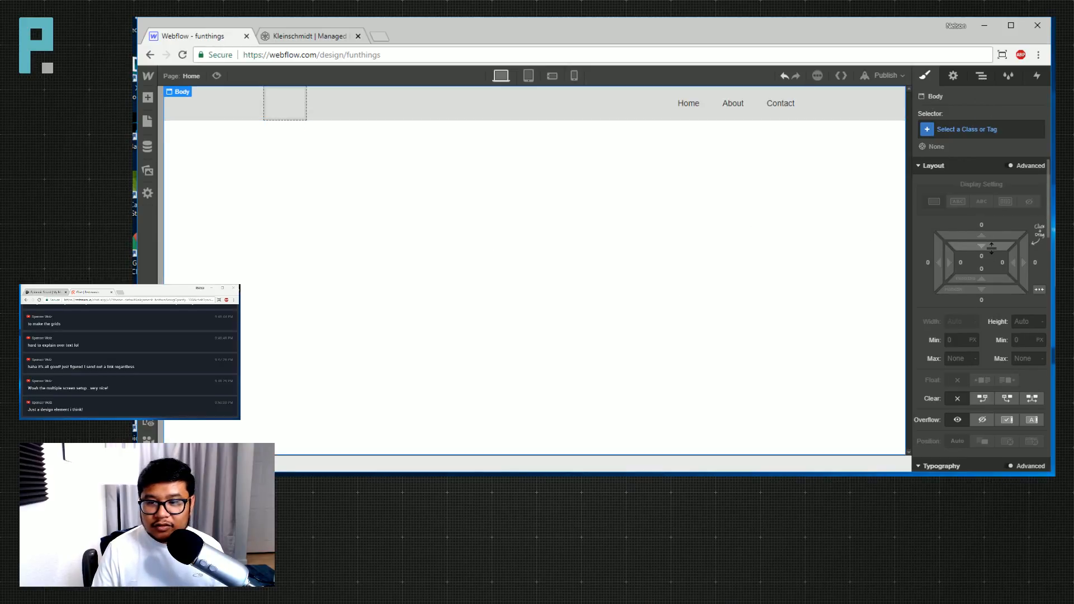
{"action": "left_click_drag", "start_coordinate": [993, 259], "coordinate": [993, 283]}
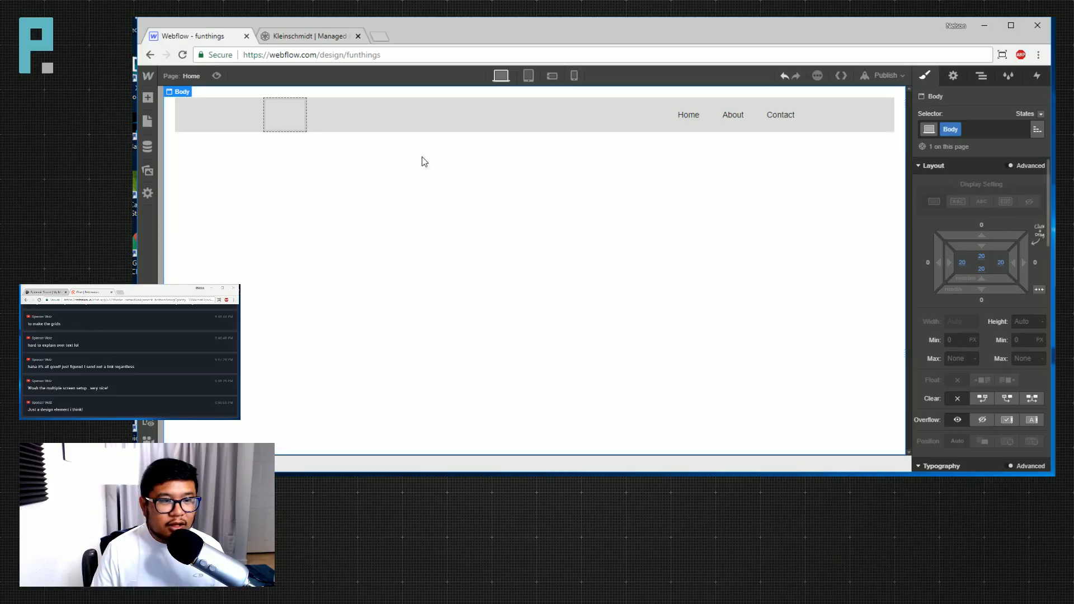
Select the Navbar element and set its background colour to the White swatch.
{"action": "left_click", "coordinate": [438, 128]}
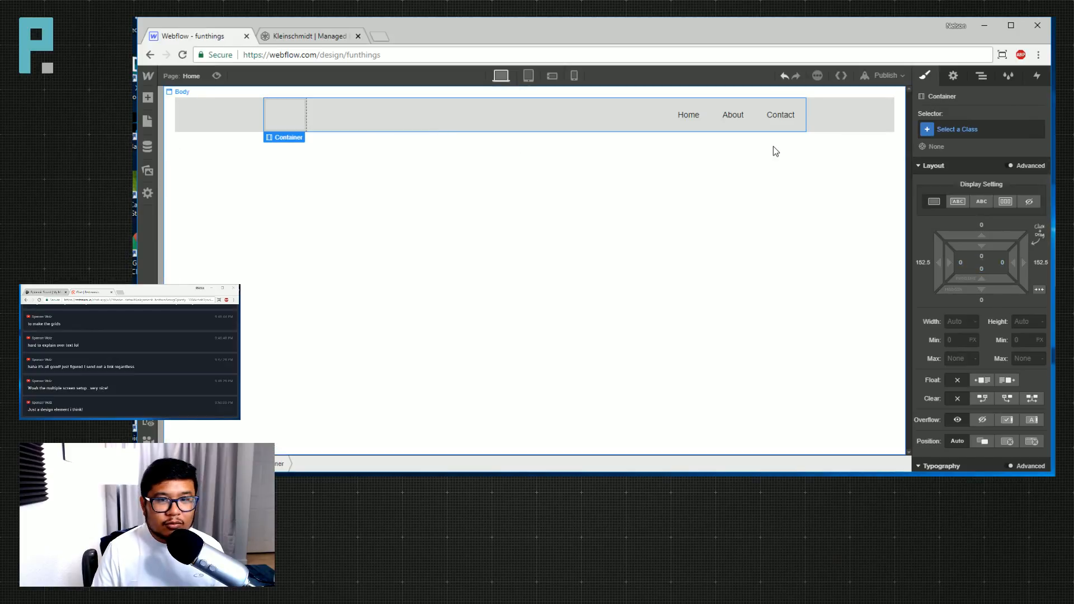
{"action": "left_click", "coordinate": [981, 75]}
{"action": "left_click", "coordinate": [949, 132]}
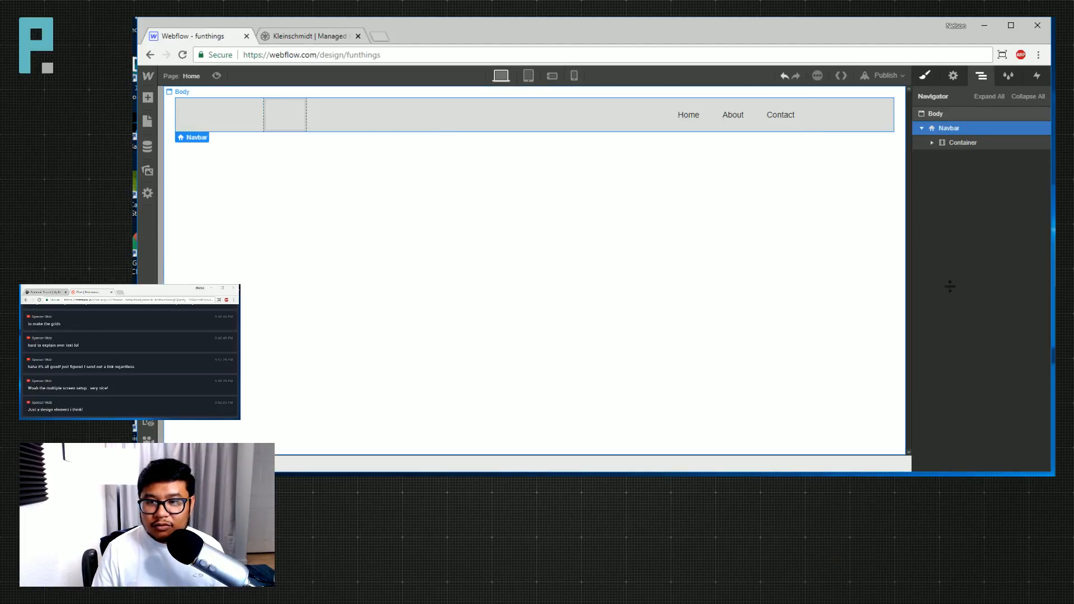
{"action": "key", "text": "s"}
{"action": "scroll", "coordinate": [1002, 253], "scroll_direction": "down", "scroll_amount": 3}
{"action": "scroll", "coordinate": [1000, 293], "scroll_direction": "up", "scroll_amount": 2}
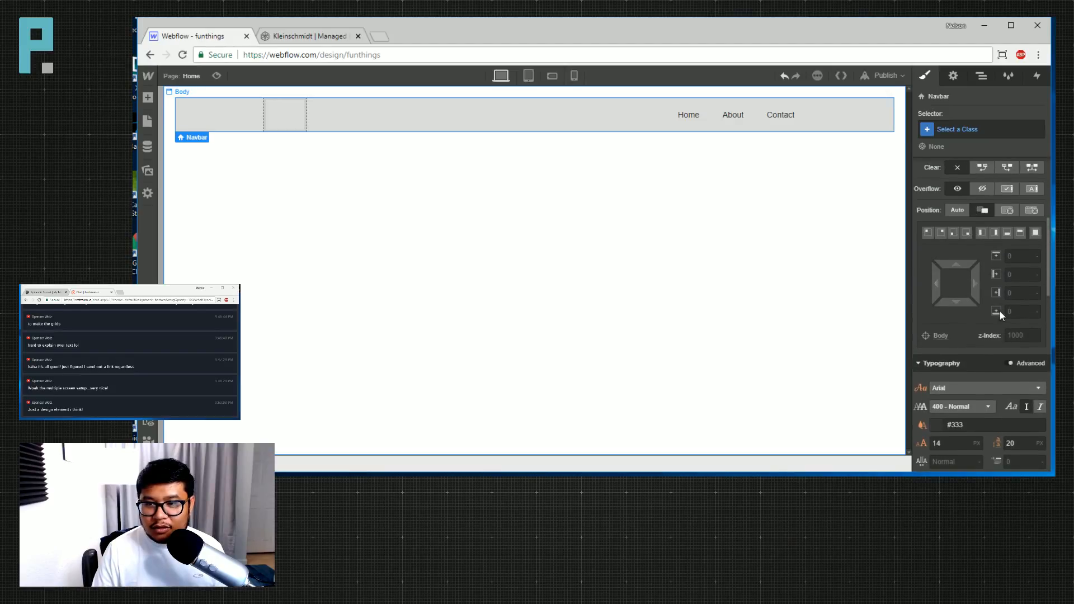
{"action": "scroll", "coordinate": [999, 311], "scroll_direction": "up", "scroll_amount": 4}
{"action": "scroll", "coordinate": [974, 364], "scroll_direction": "down", "scroll_amount": 6}
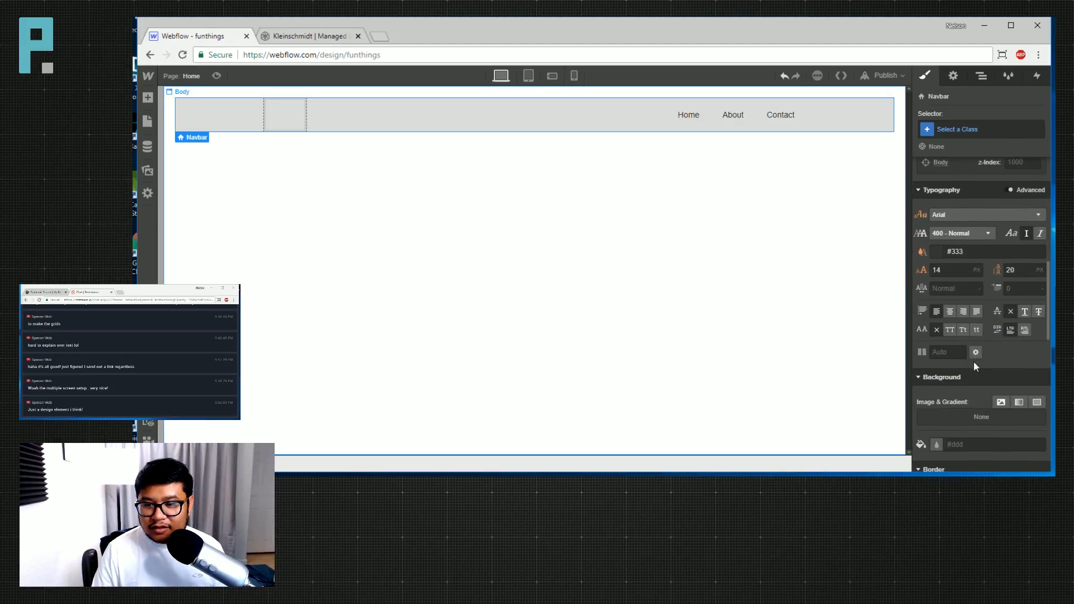
{"action": "scroll", "coordinate": [974, 364], "scroll_direction": "down", "scroll_amount": 2}
{"action": "left_click", "coordinate": [936, 387]}
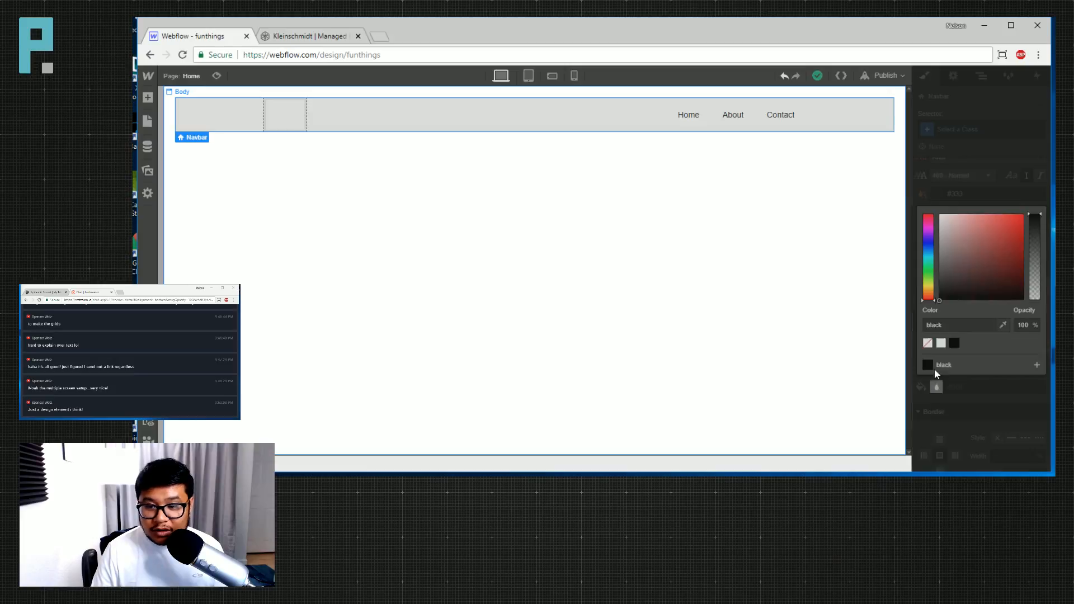
{"action": "left_click", "coordinate": [941, 344]}
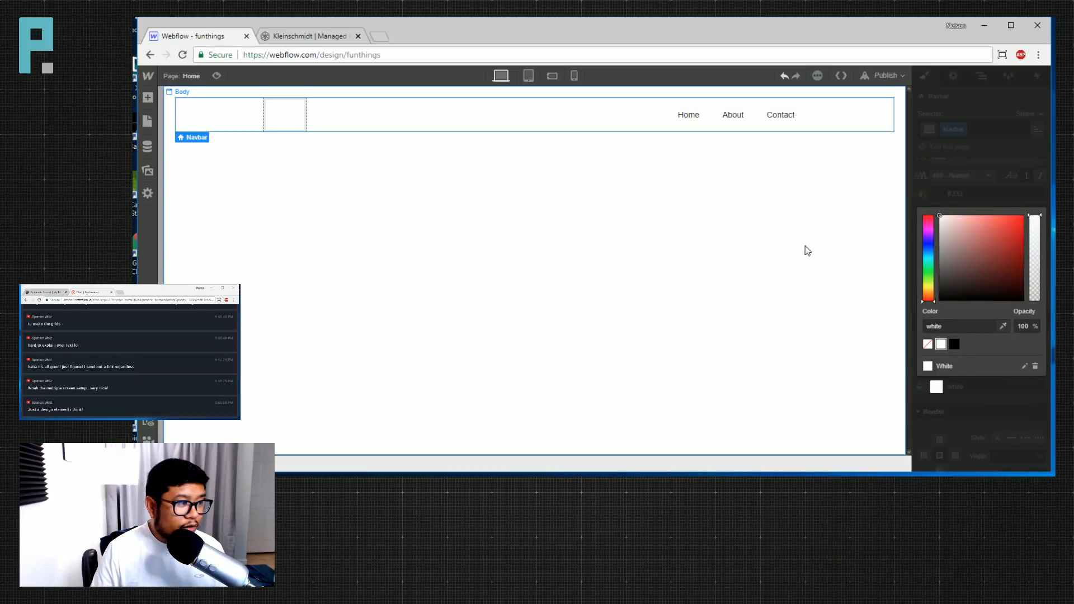
{"action": "left_click", "coordinate": [955, 163]}
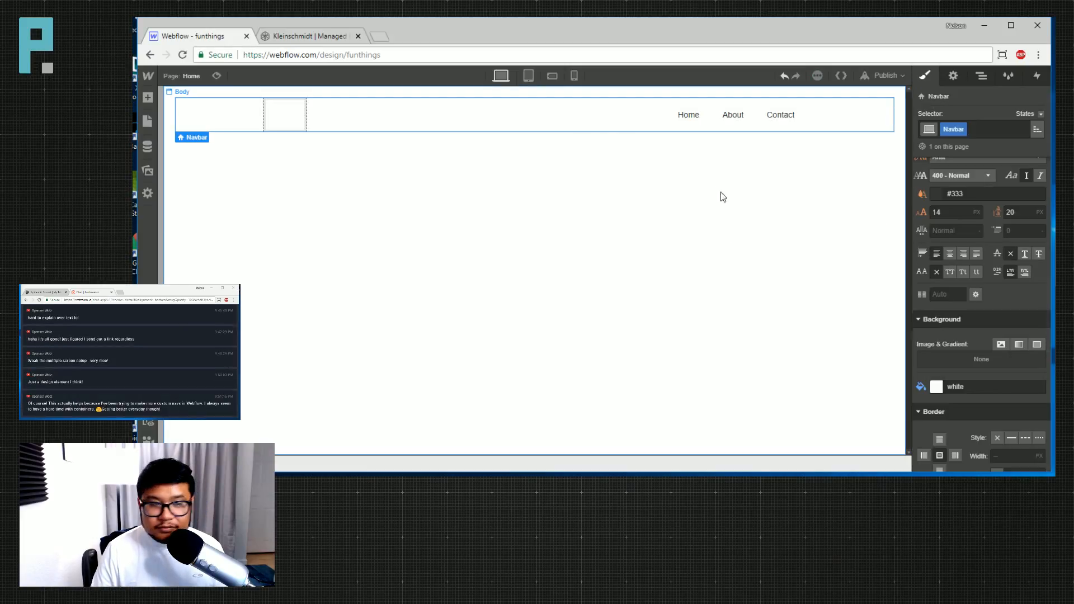
Add a Text Block inside the navbar's Brand element and open its placeholder text for editing.
{"action": "left_click", "coordinate": [295, 115]}
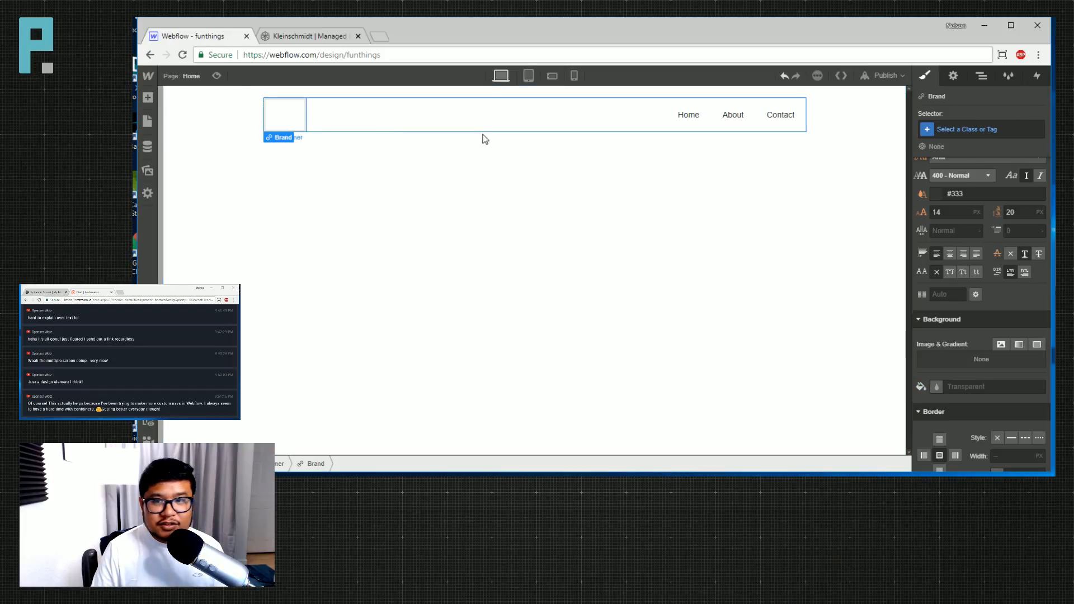
{"action": "key", "text": "a"}
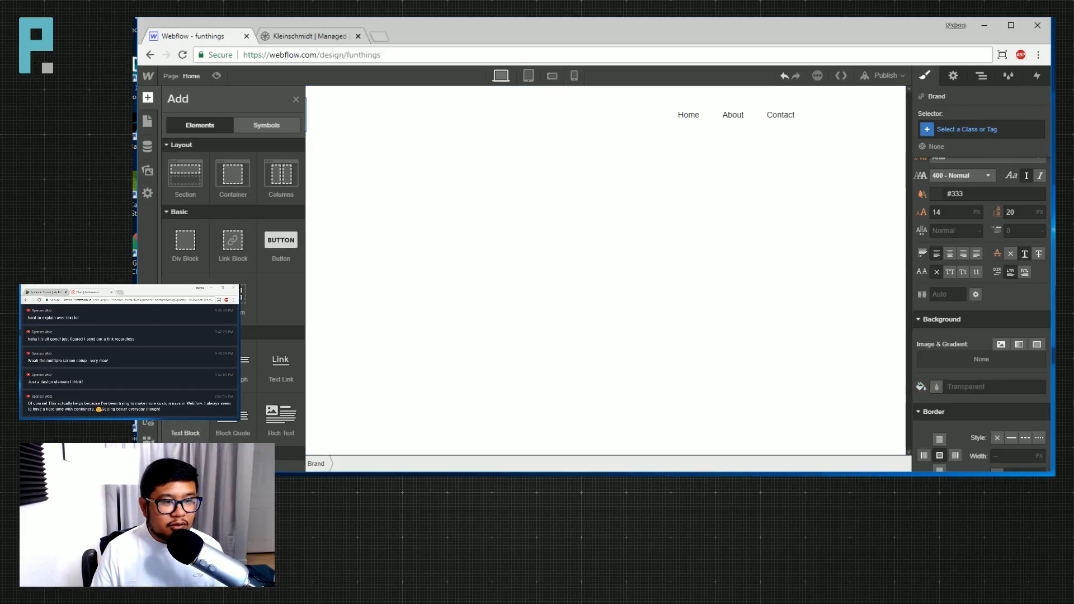
{"action": "left_click", "coordinate": [185, 420]}
{"action": "double_click", "coordinate": [296, 103]}
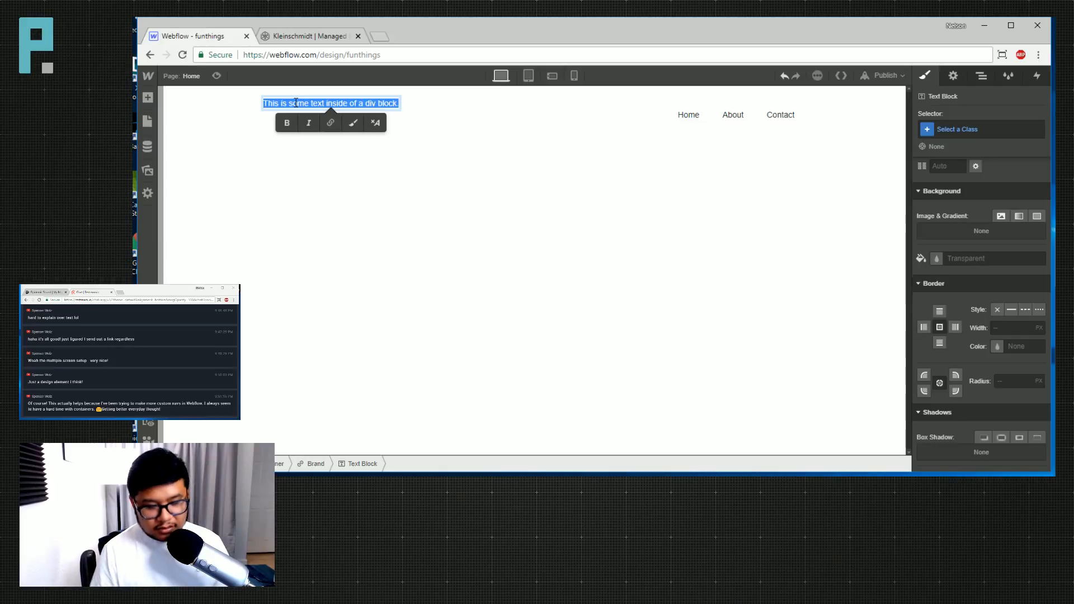
Switch to the Kleinschmidt site and inspect the header wordmark to locate its svg element in the developer tools.
{"action": "left_click", "coordinate": [276, 31]}
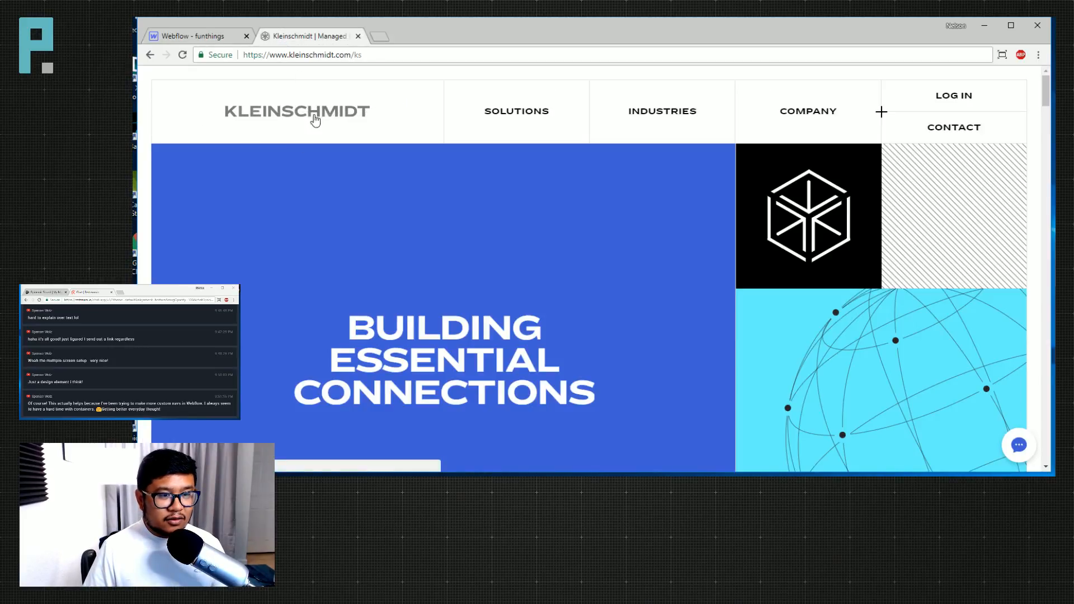
{"action": "right_click", "coordinate": [296, 111]}
{"action": "left_click", "coordinate": [366, 230]}
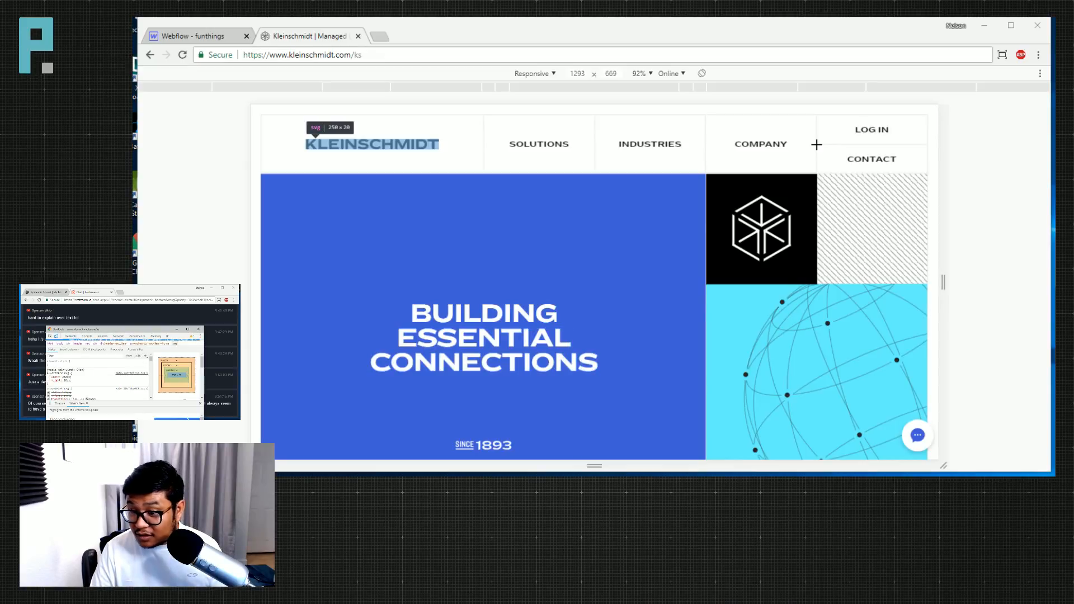
{"action": "scroll", "coordinate": [97, 378], "scroll_direction": "up", "scroll_amount": 5}
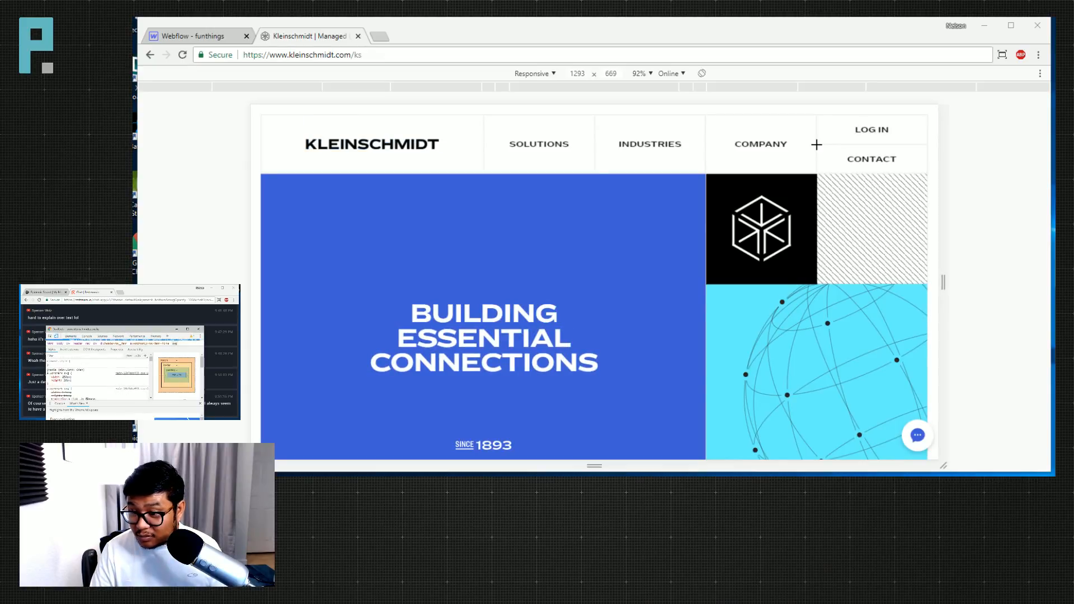
{"action": "left_click_drag", "start_coordinate": [125, 326], "coordinate": [125, 285]}
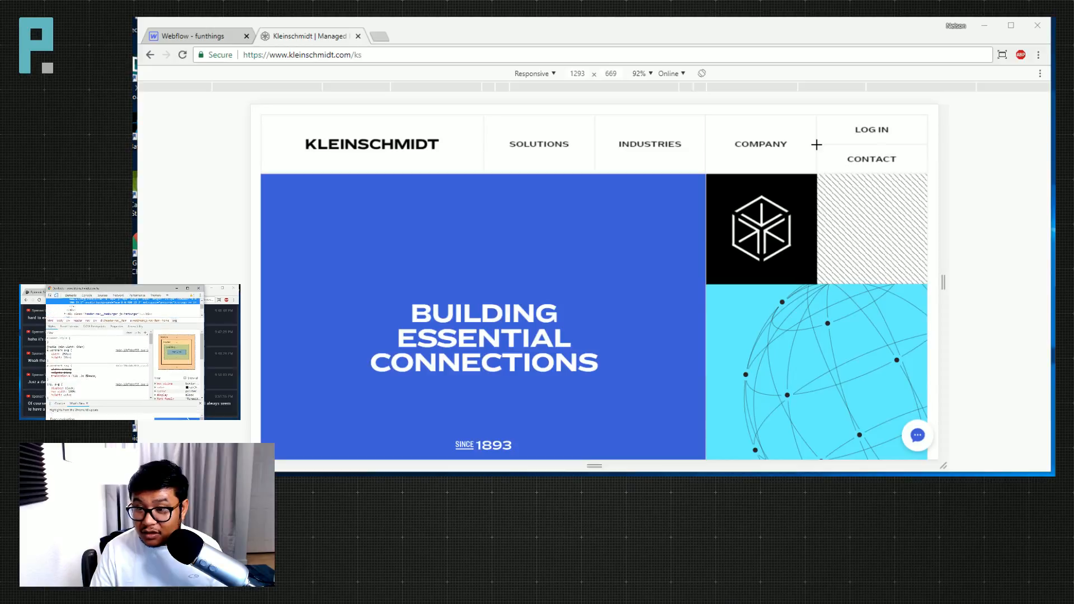
{"action": "left_click_drag", "start_coordinate": [47, 286], "coordinate": [1001, 190]}
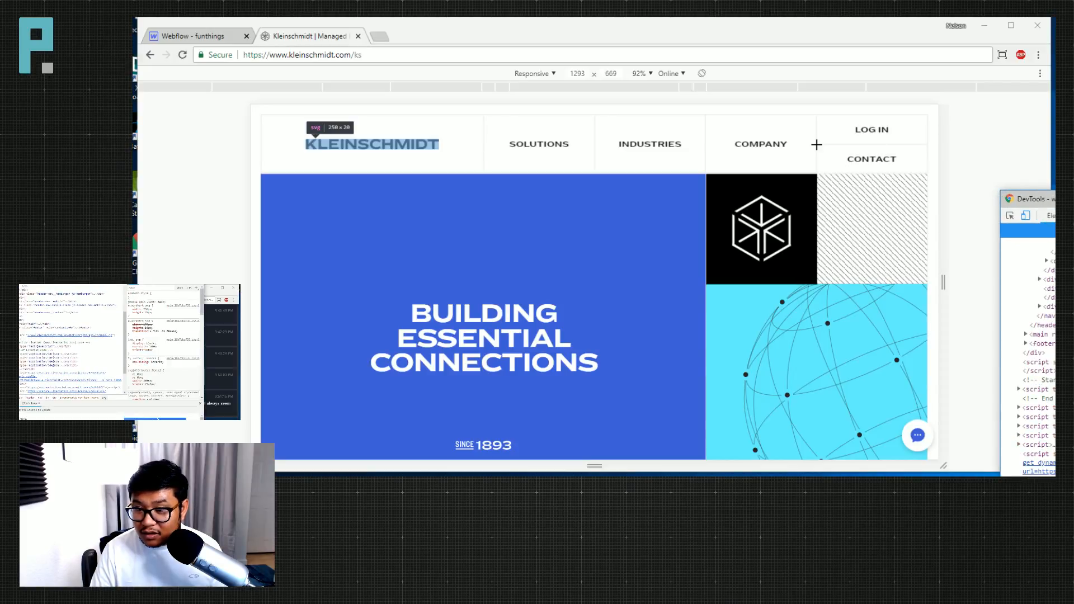
{"action": "scroll", "coordinate": [79, 354], "scroll_direction": "up", "scroll_amount": 2}
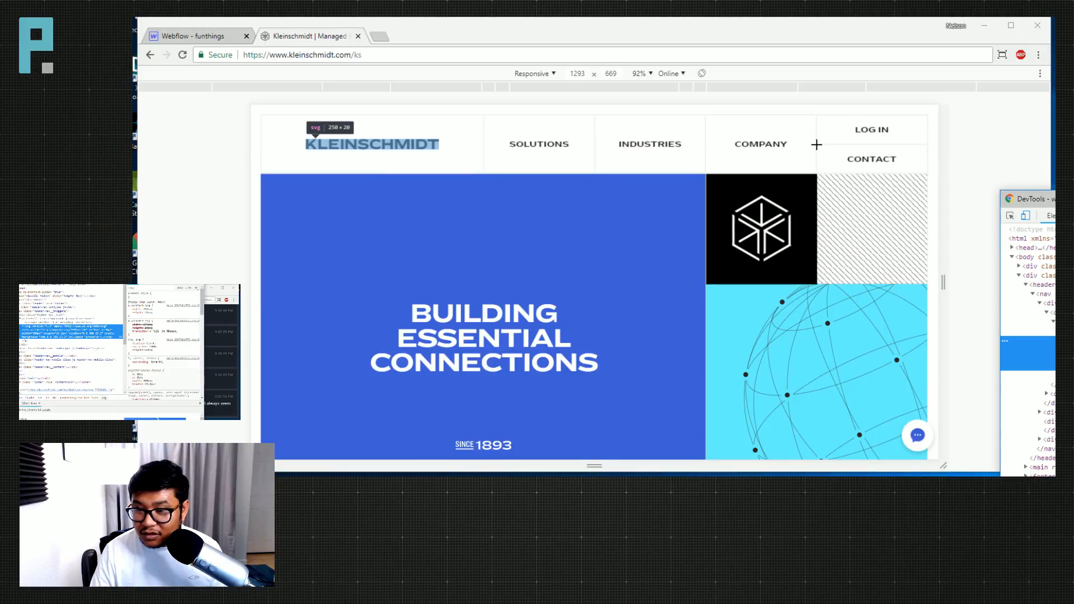
{"action": "left_click", "coordinate": [23, 326]}
{"action": "left_click", "coordinate": [23, 326]}
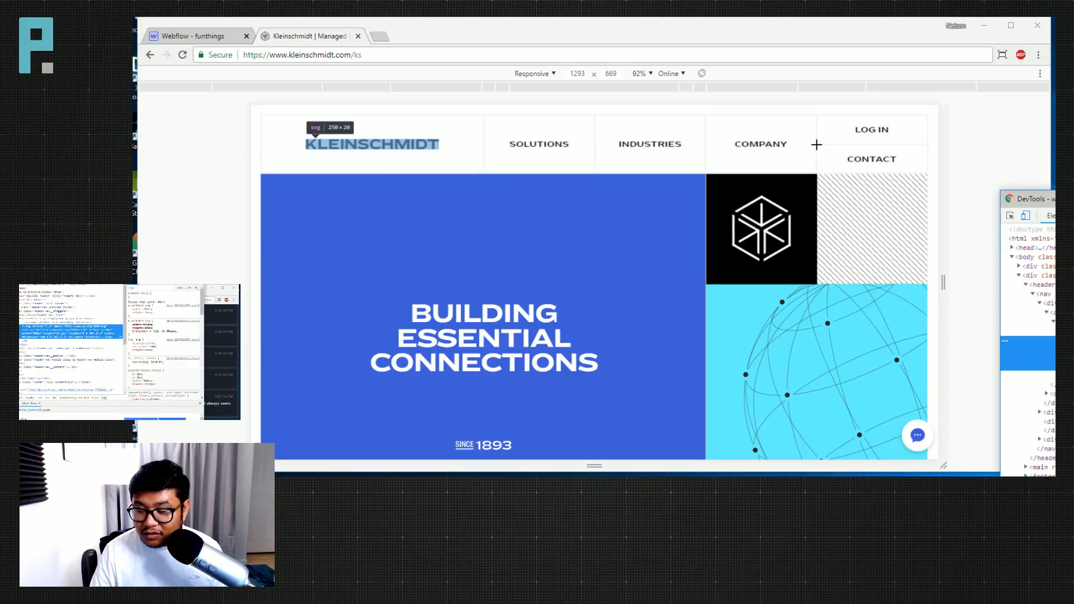
Bring the developer tools window over the page and copy the outer HTML of the wordmark's svg element.
{"action": "right_click", "coordinate": [56, 334]}
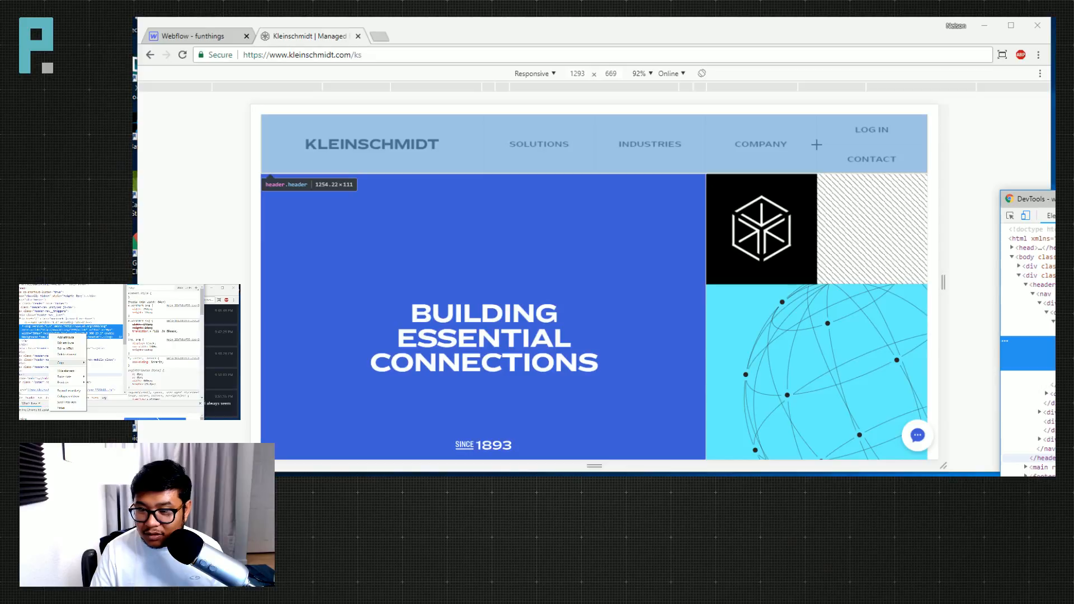
{"action": "left_click_drag", "start_coordinate": [1034, 199], "coordinate": [778, 127]}
{"action": "right_click", "coordinate": [666, 281]}
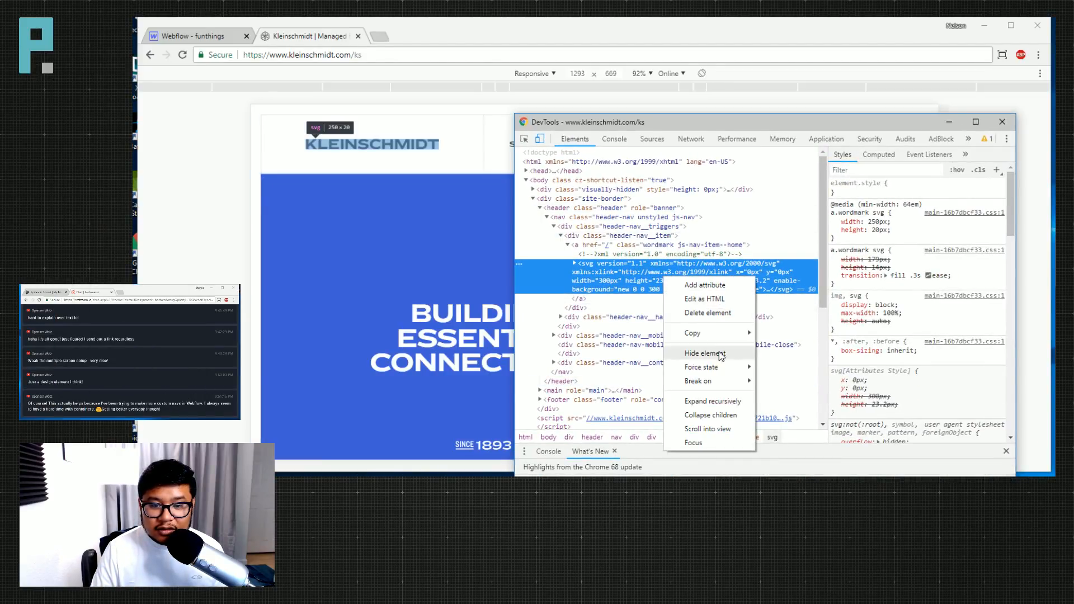
{"action": "mouse_move", "coordinate": [736, 336]}
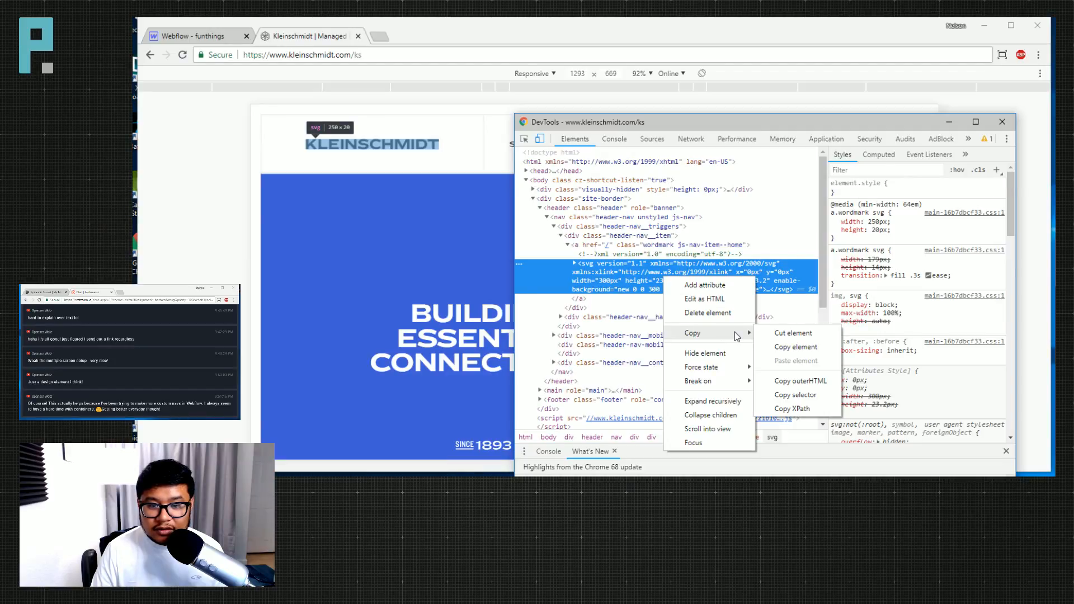
{"action": "left_click", "coordinate": [808, 380]}
{"action": "right_click", "coordinate": [702, 273]}
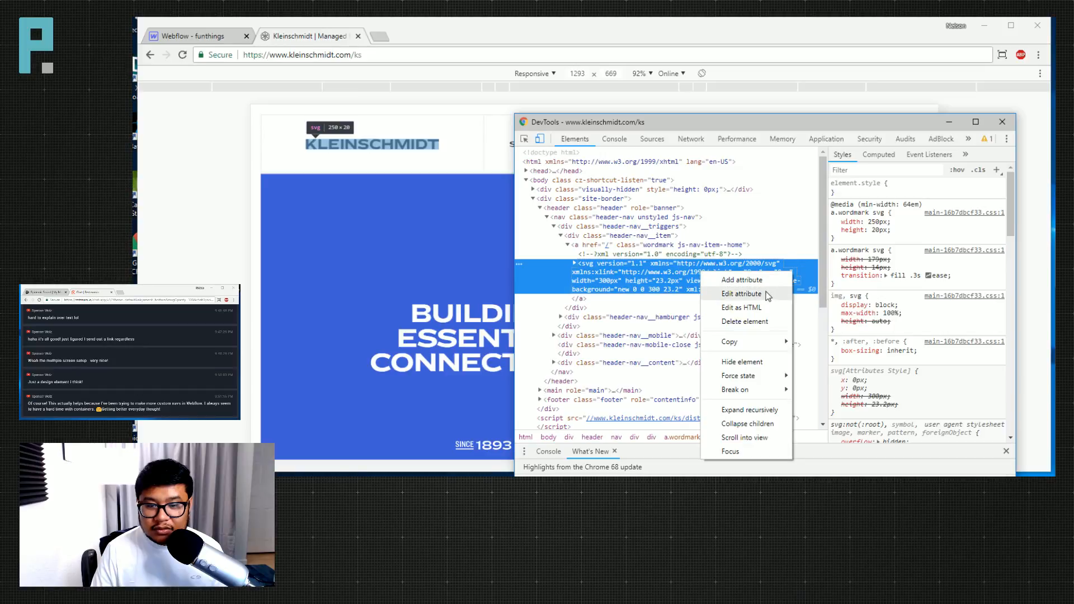
{"action": "mouse_move", "coordinate": [736, 341]}
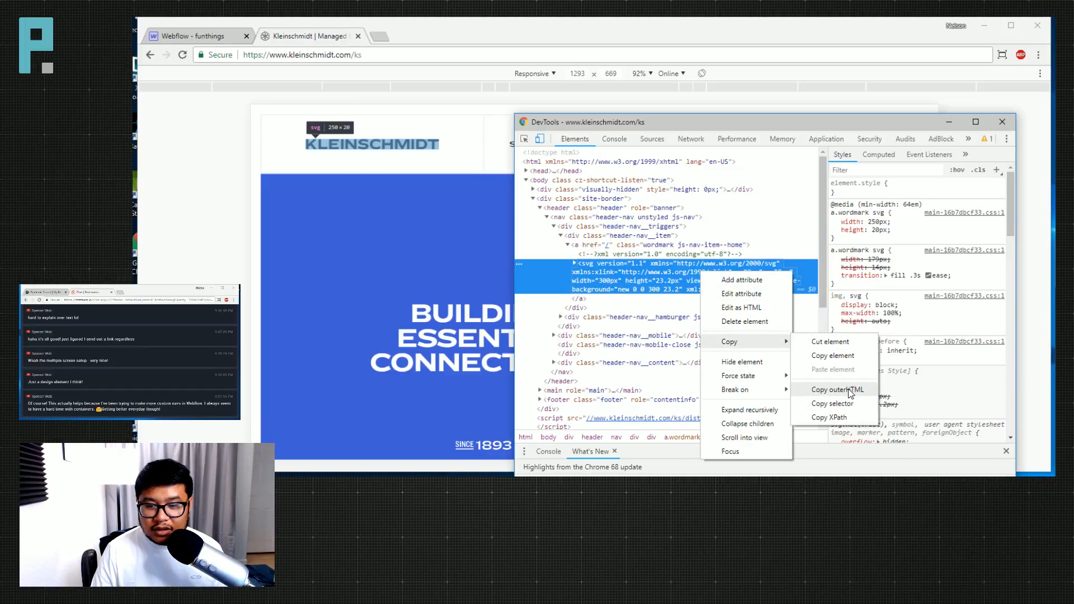
{"action": "left_click", "coordinate": [849, 389]}
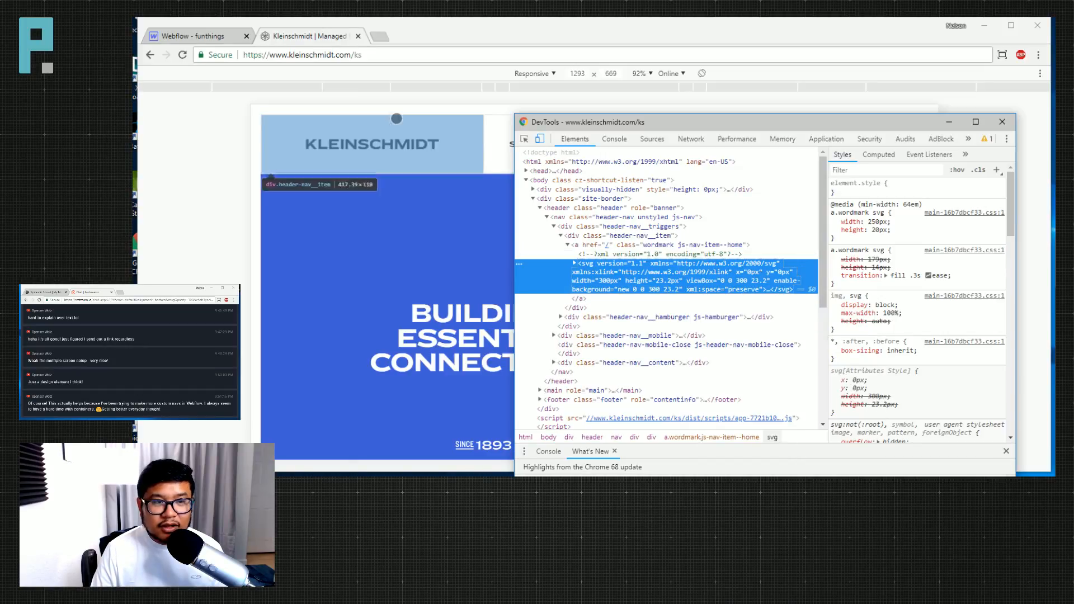
Return to the Webflow funthings project and delete the placeholder text block from the Brand element.
{"action": "left_click", "coordinate": [199, 36]}
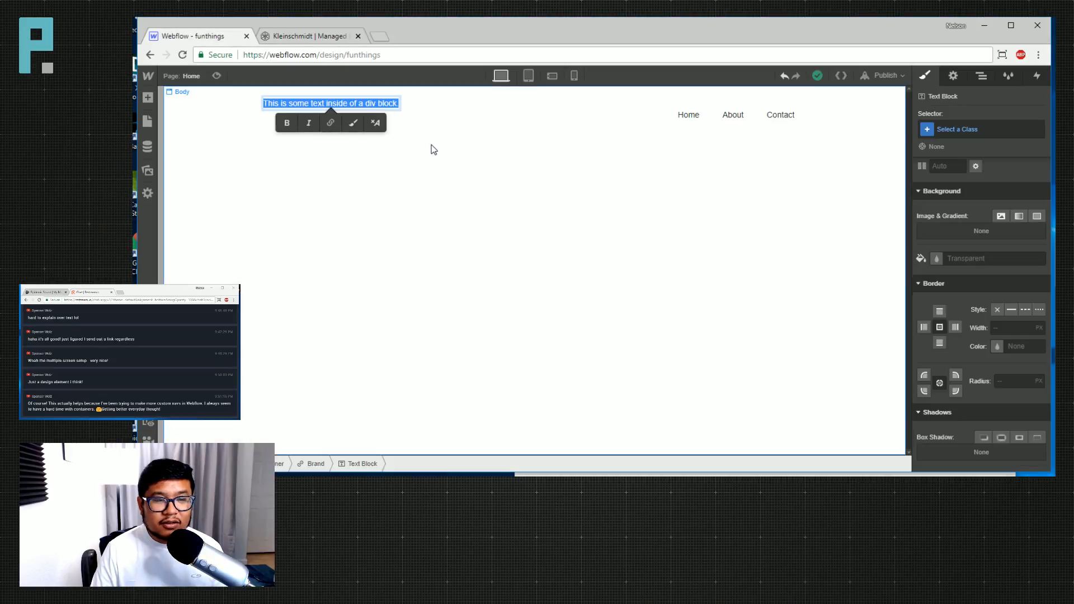
{"action": "left_click", "coordinate": [374, 117]}
{"action": "left_click", "coordinate": [357, 107]}
{"action": "key", "text": "Delete"}
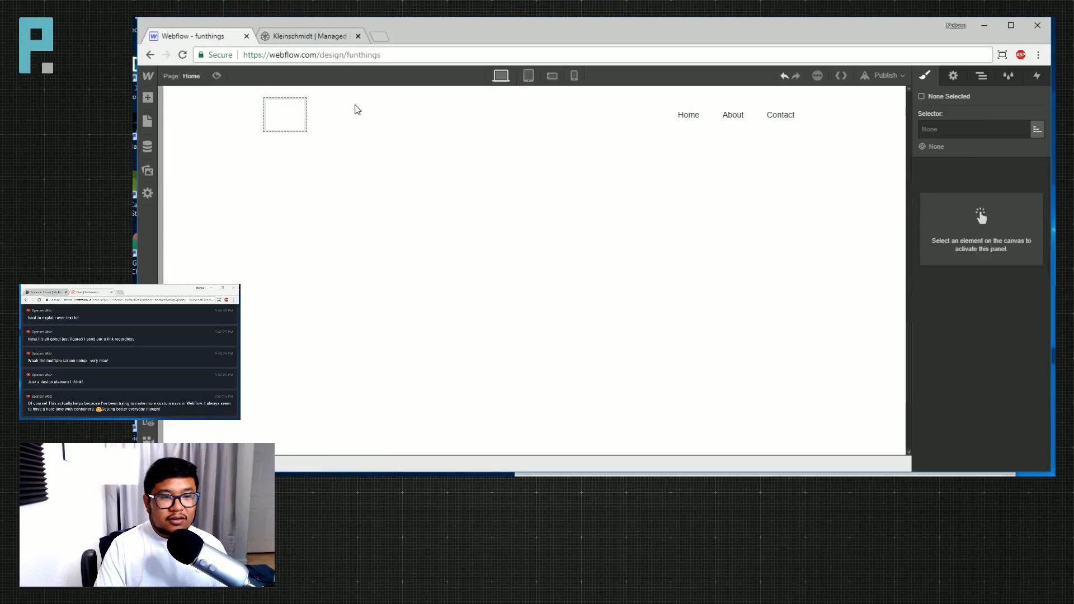
Try to add an Embed component inside the navbar's Brand link block.
{"action": "left_click", "coordinate": [292, 117]}
{"action": "key", "text": "a"}
{"action": "scroll", "coordinate": [260, 430], "scroll_direction": "down", "scroll_amount": 10}
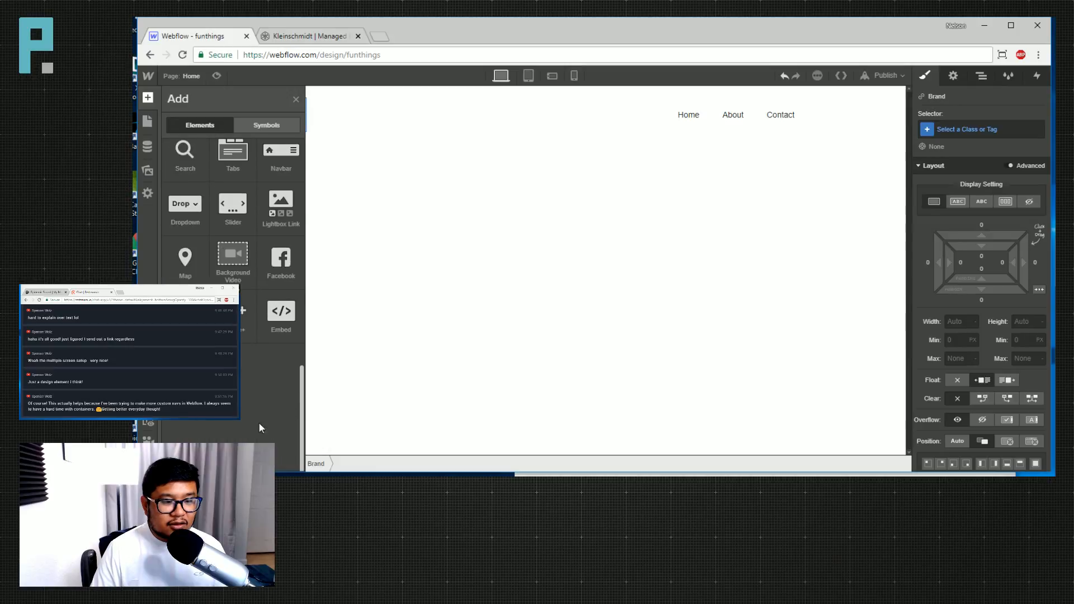
{"action": "left_click", "coordinate": [280, 316]}
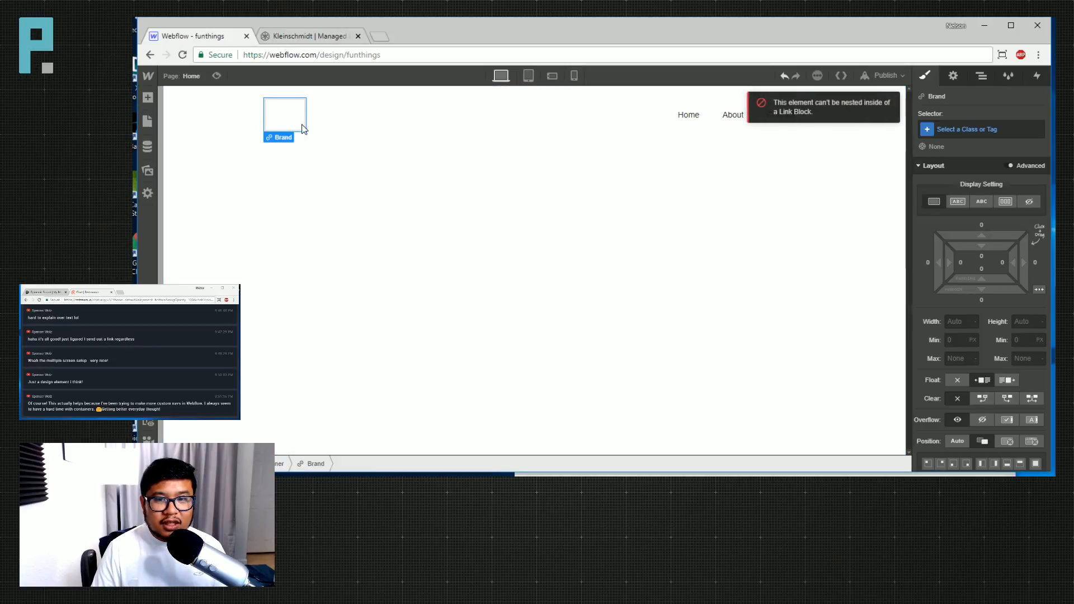
Delete the Brand element and place an HTML Embed component in the navbar's container instead.
{"action": "key", "text": "Delete"}
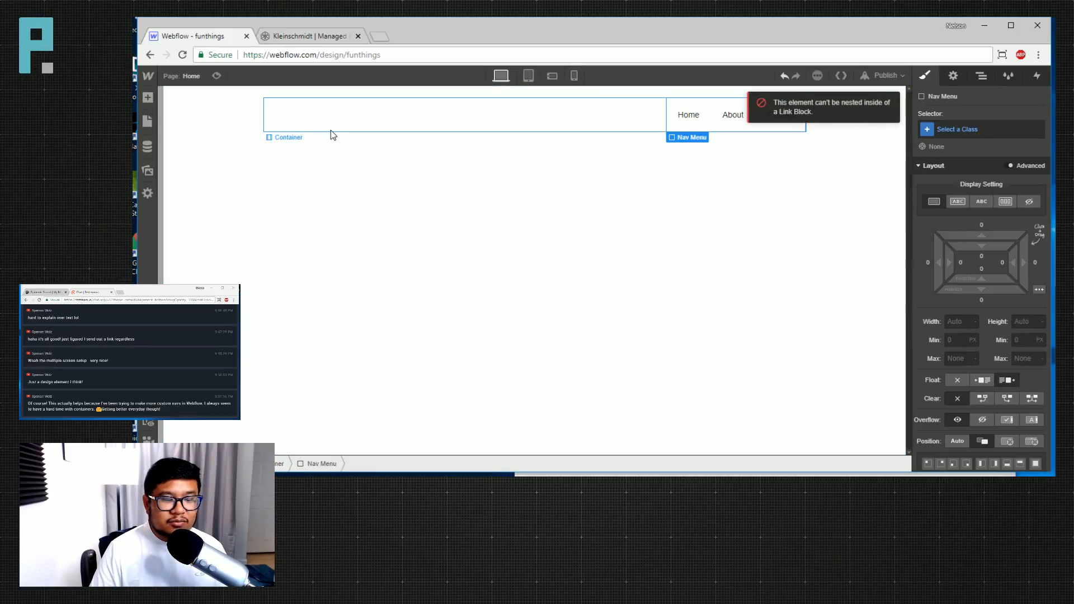
{"action": "left_click", "coordinate": [330, 130]}
{"action": "key", "text": "a"}
{"action": "scroll", "coordinate": [300, 345], "scroll_direction": "down", "scroll_amount": 5}
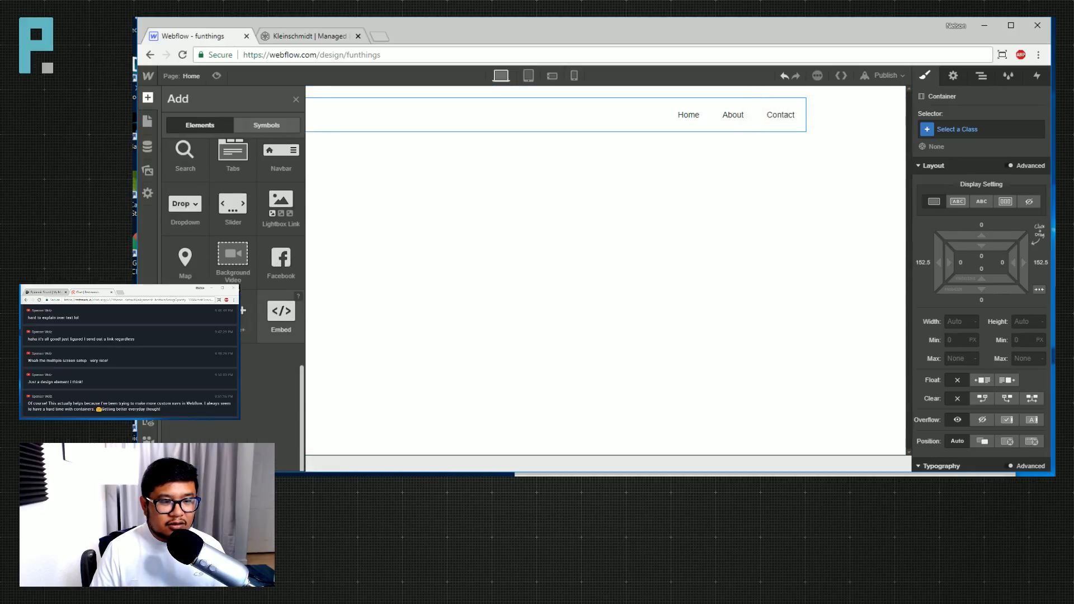
{"action": "left_click_drag", "start_coordinate": [280, 305], "coordinate": [331, 148]}
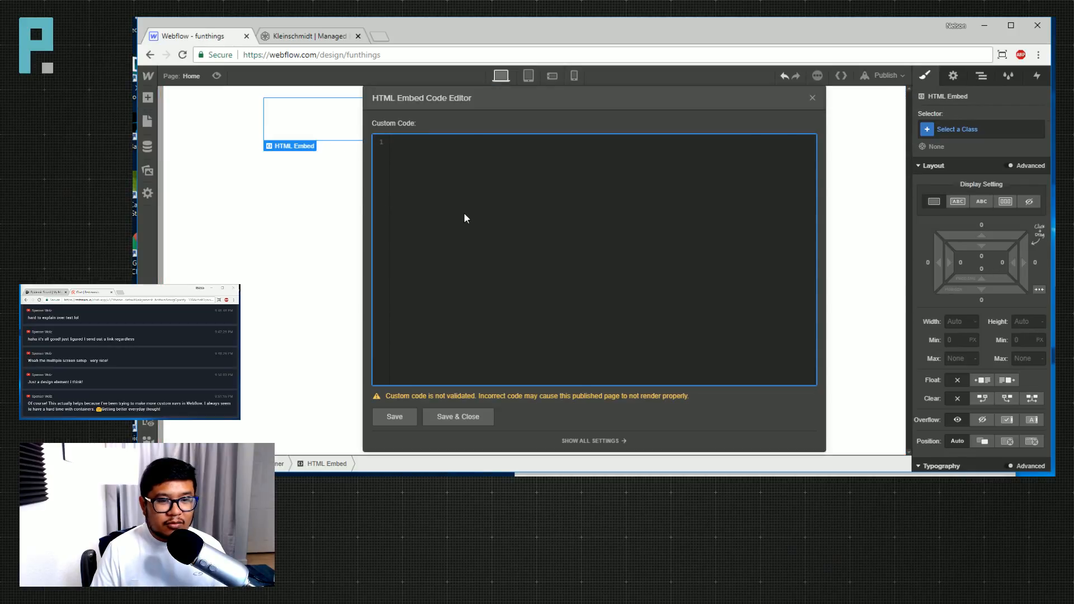
Paste the copied SVG markup into the embed's custom code and wrap it in an <a href="#"> … </a> link.
{"action": "key", "text": "ctrl+v"}
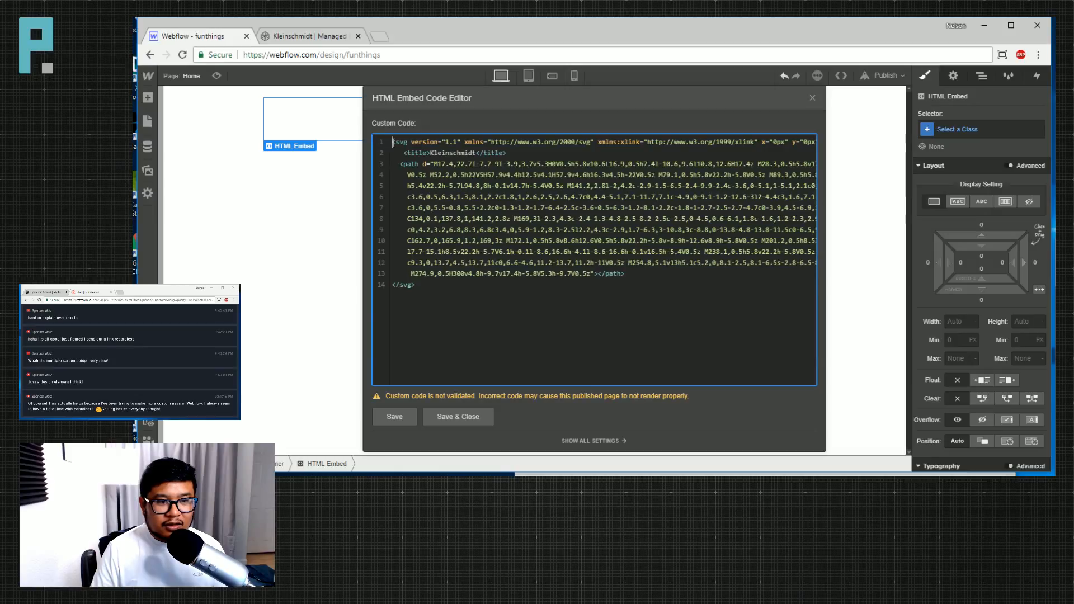
{"action": "key", "text": "Return"}
{"action": "key", "text": "Up"}
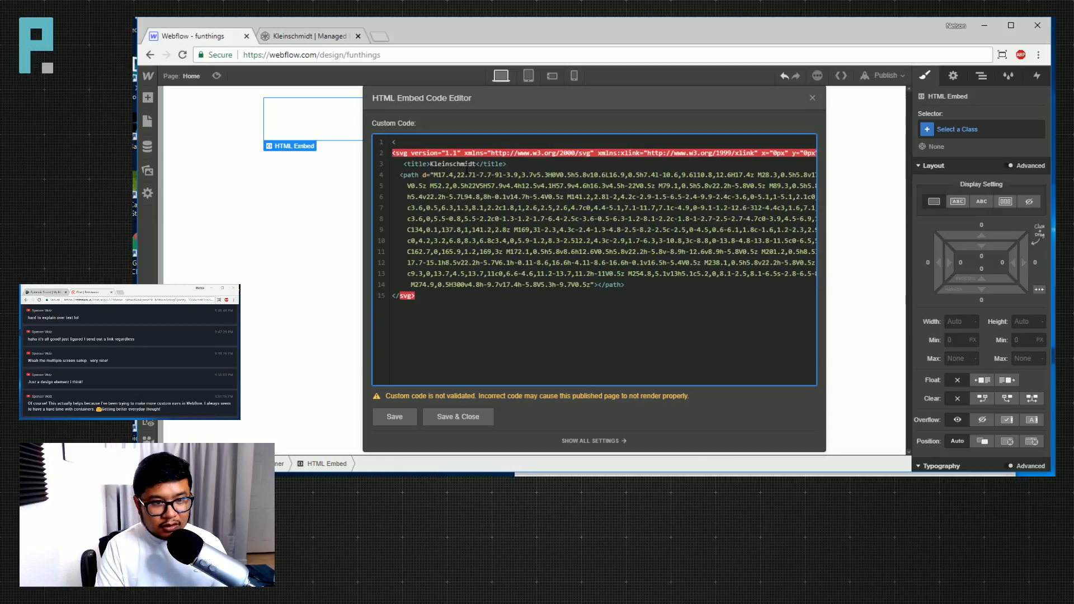
{"action": "type", "text": "<a href=\"\""}
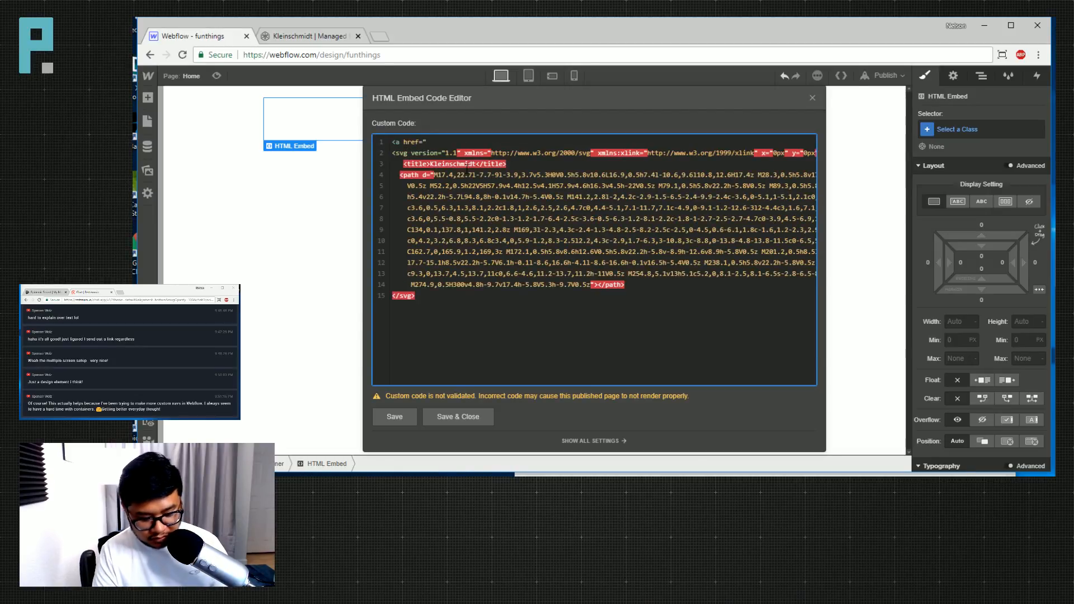
{"action": "type", "text": "#\">"}
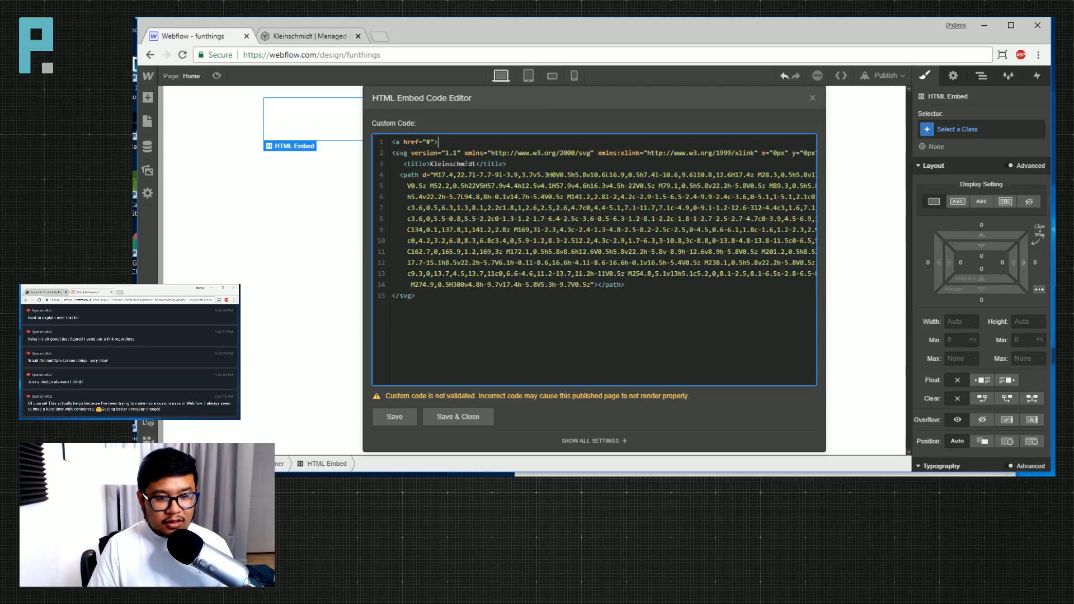
{"action": "left_click", "coordinate": [446, 347]}
{"action": "key", "text": "Return"}
{"action": "type", "text": "</a>"}
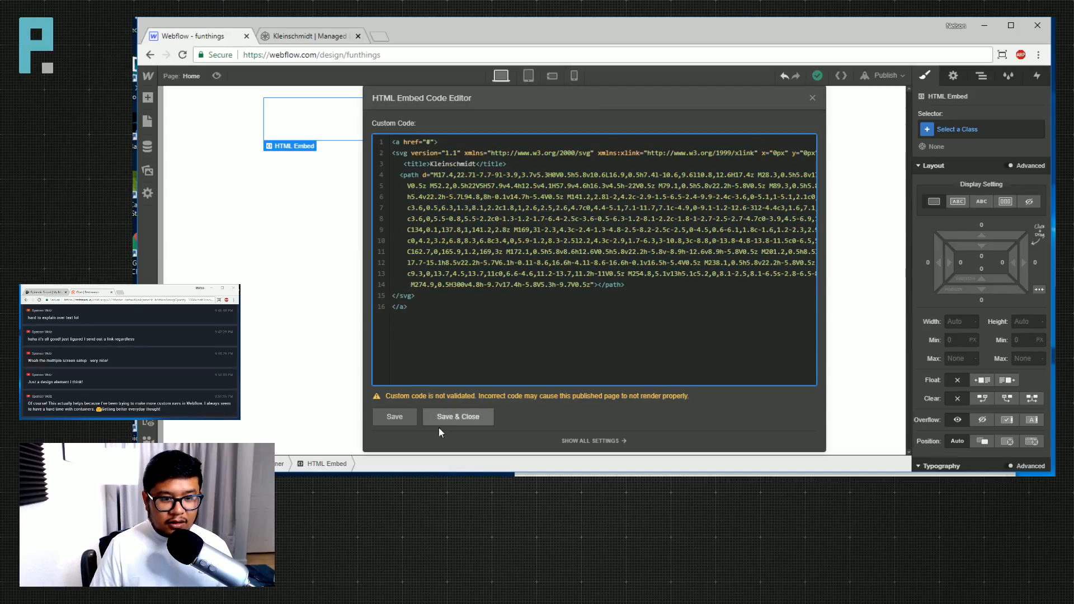
Save and close the wordmark's embed code and set the HTML Embed's display to inline-block.
{"action": "left_click", "coordinate": [440, 430]}
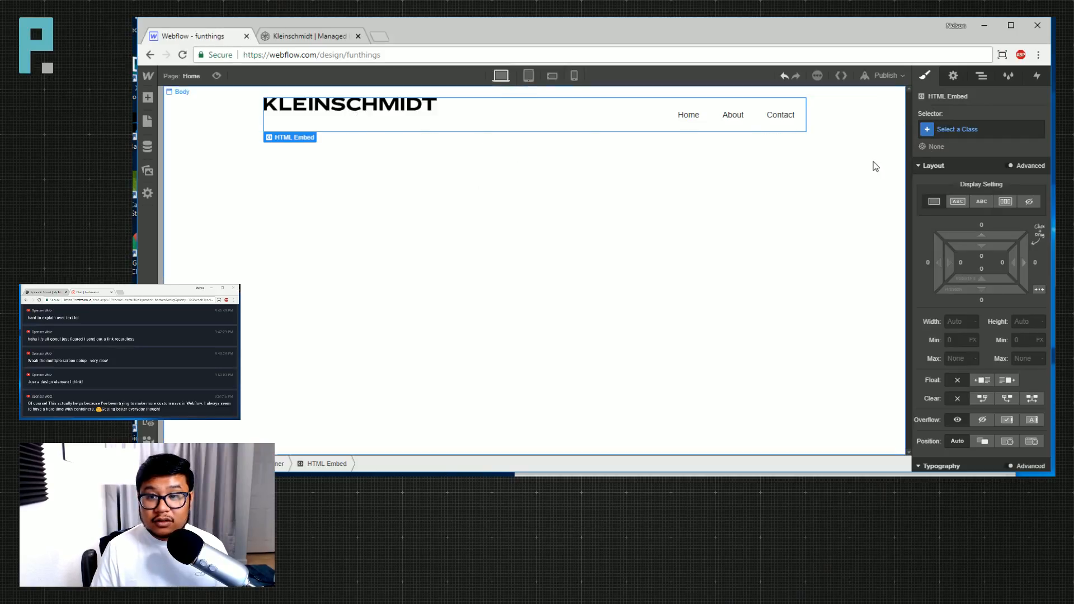
{"action": "left_click", "coordinate": [962, 200]}
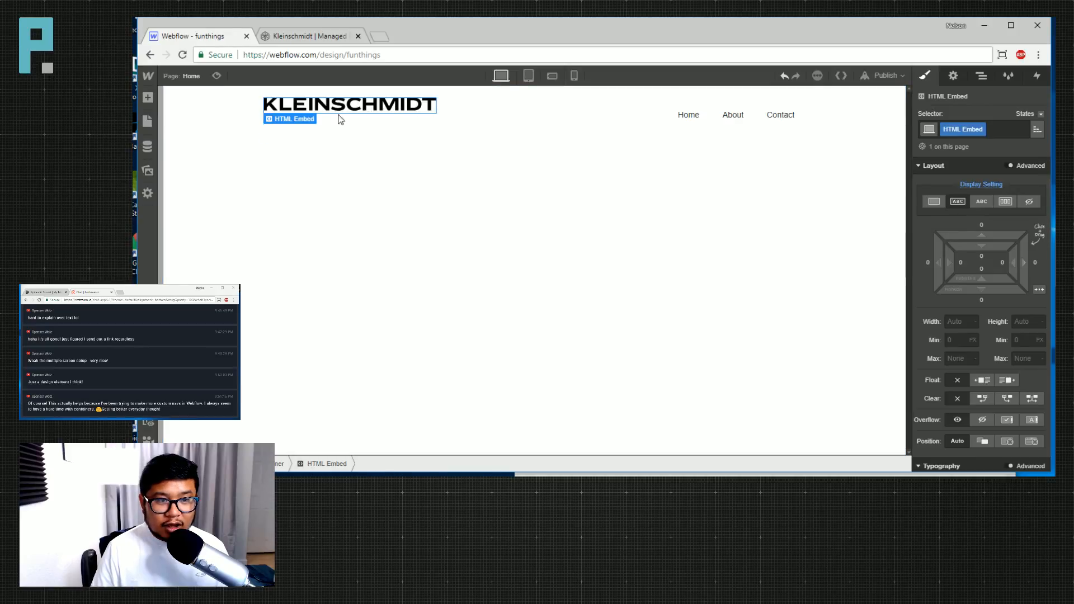
{"action": "left_click", "coordinate": [982, 76]}
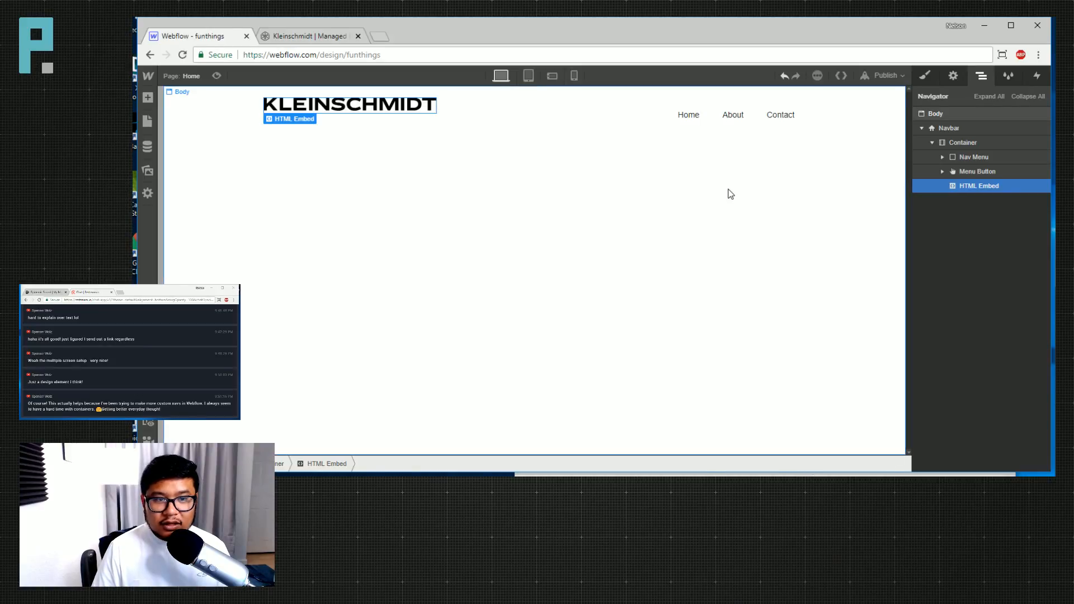
{"action": "left_click", "coordinate": [862, 279]}
Switch to the Kleinschmidt site and inspect the SOLUTIONS navigation link's inherited header font styles.
{"action": "key", "text": "alt+Tab"}
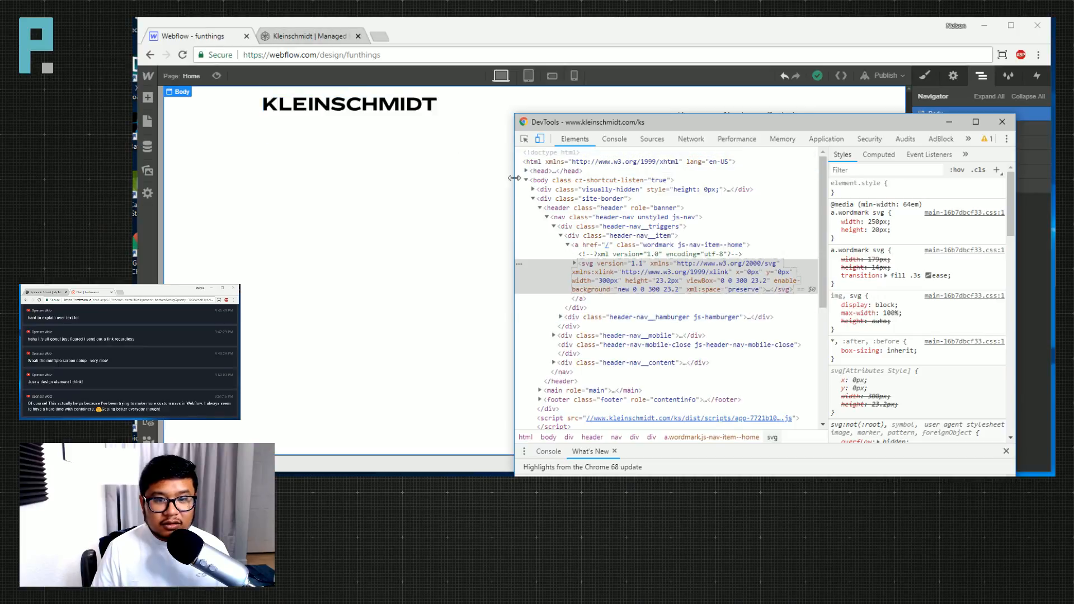
{"action": "left_click", "coordinate": [305, 38]}
{"action": "right_click", "coordinate": [517, 147]}
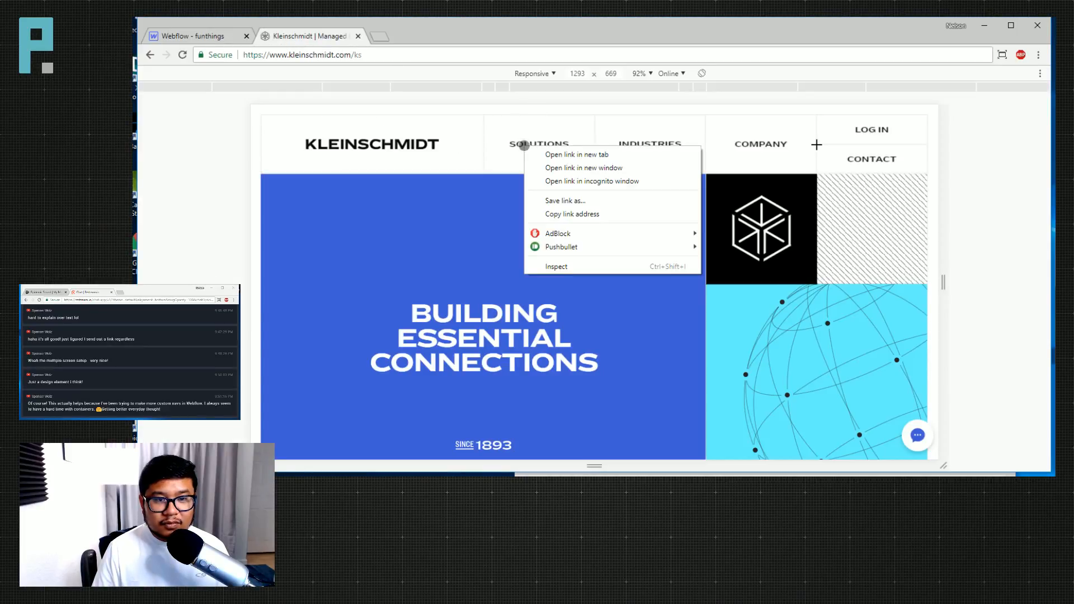
{"action": "left_click", "coordinate": [599, 268]}
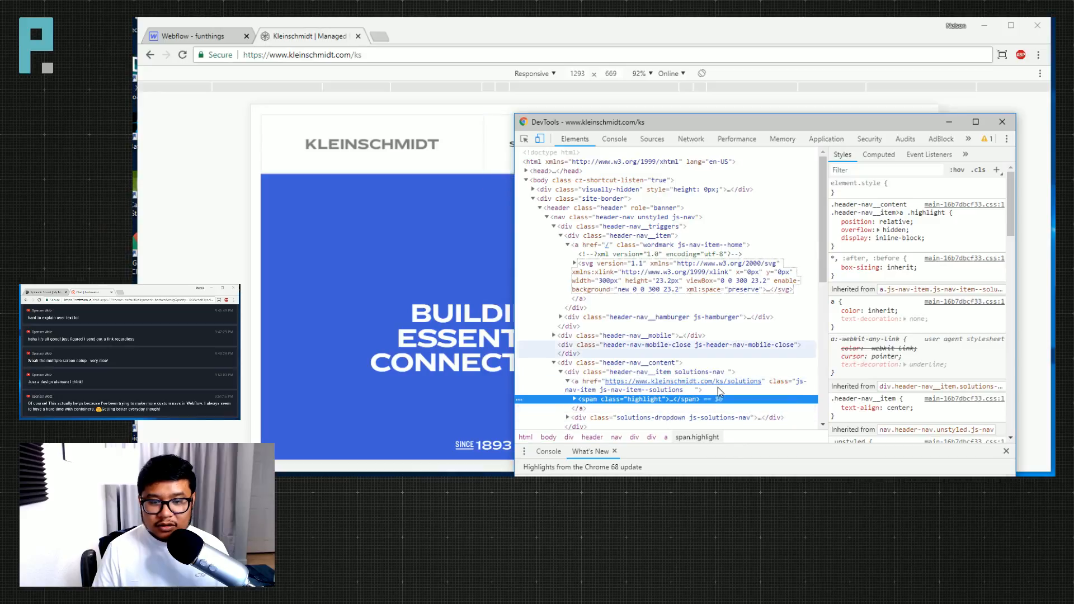
{"action": "scroll", "coordinate": [962, 362], "scroll_direction": "down", "scroll_amount": 4}
{"action": "scroll", "coordinate": [962, 361], "scroll_direction": "down", "scroll_amount": 4}
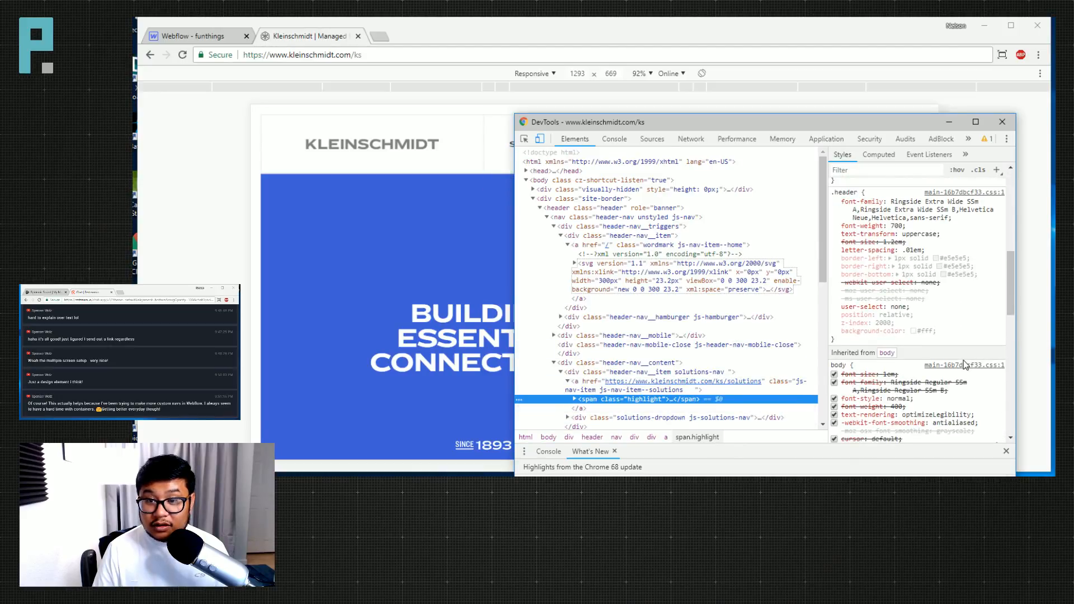
{"action": "left_click", "coordinate": [893, 202]}
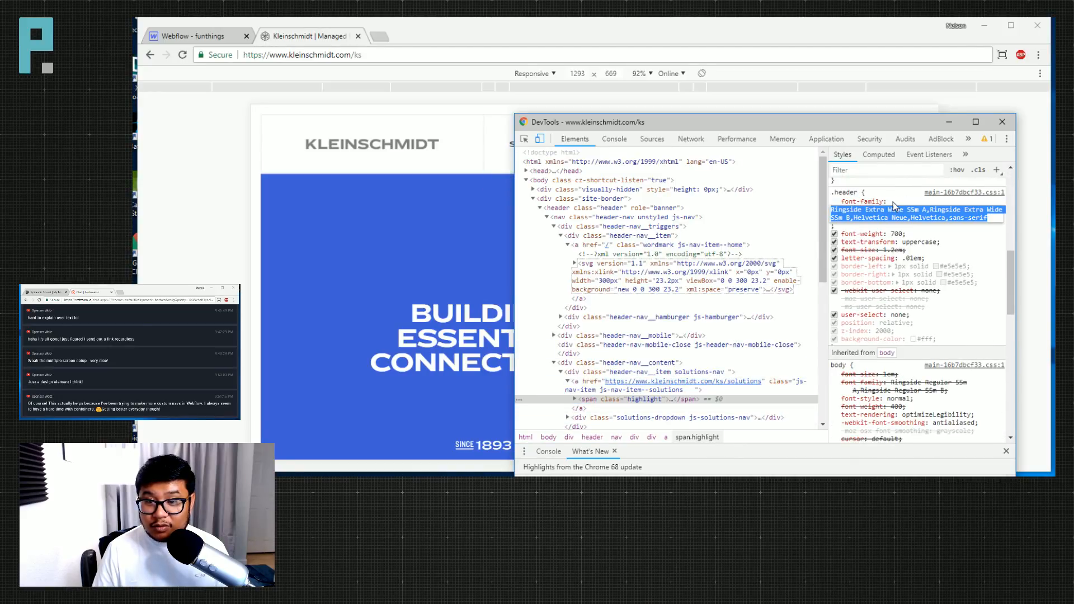
{"action": "double_click", "coordinate": [844, 213]}
{"action": "key", "text": "ctrl+v"}
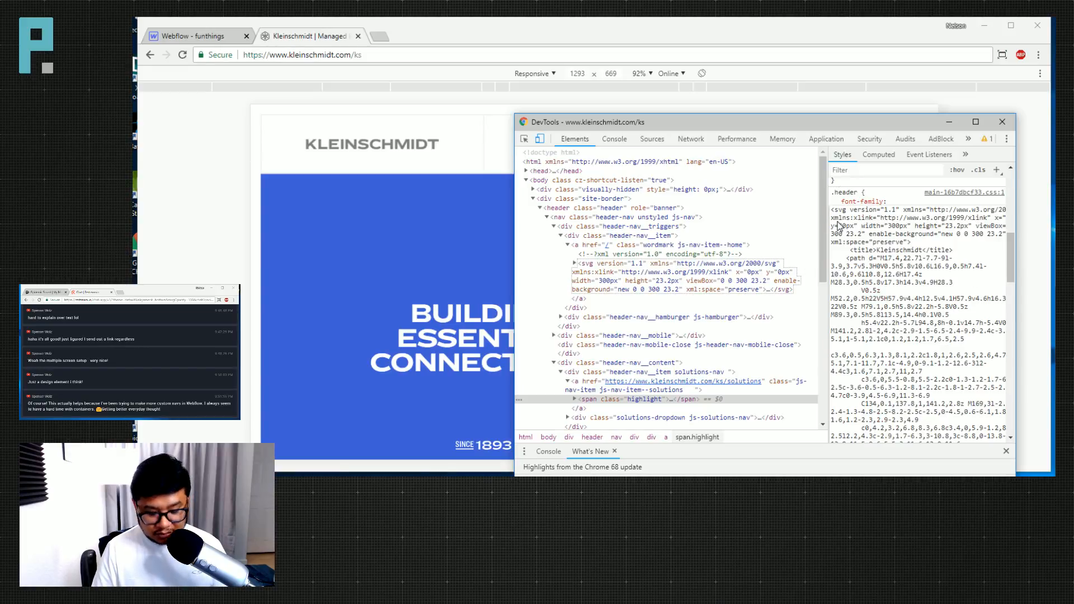
{"action": "key", "text": "Escape"}
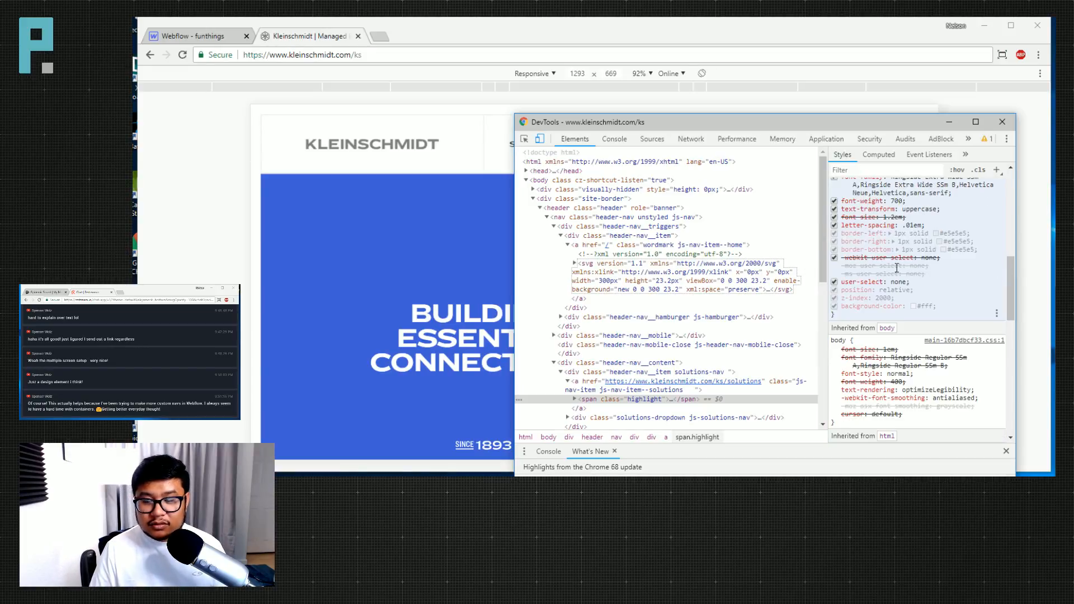
Copy the font name Ringside from the font-family declaration of the .header rule.
{"action": "scroll", "coordinate": [897, 274], "scroll_direction": "up", "scroll_amount": 2}
{"action": "double_click", "coordinate": [902, 294]}
{"action": "key", "text": "ctrl+c"}
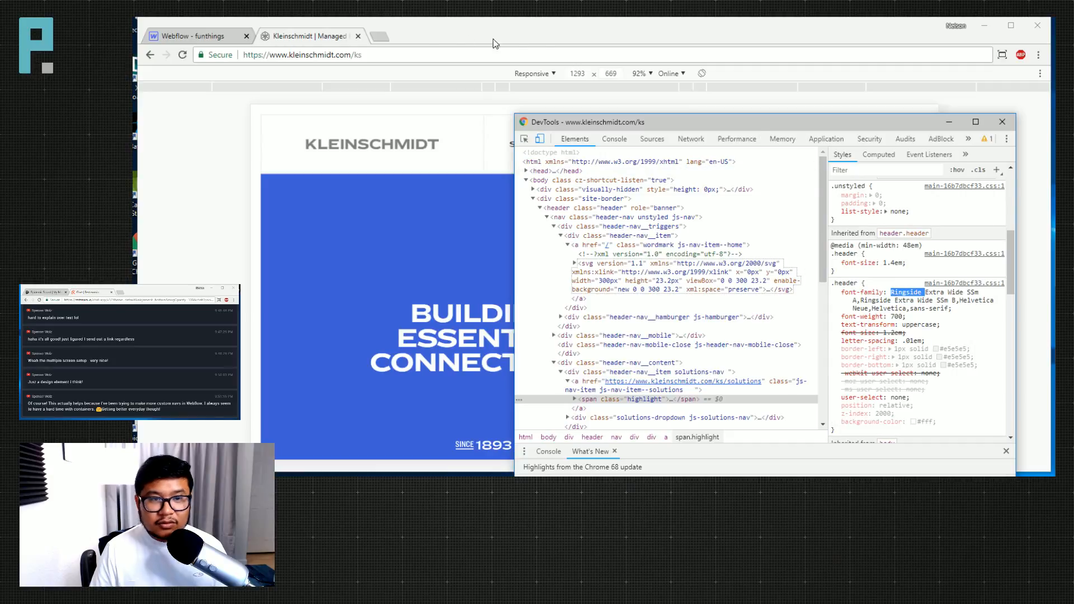
Search the web for "Ringside web font" in a new browser tab, then close that tab.
{"action": "left_click", "coordinate": [380, 37]}
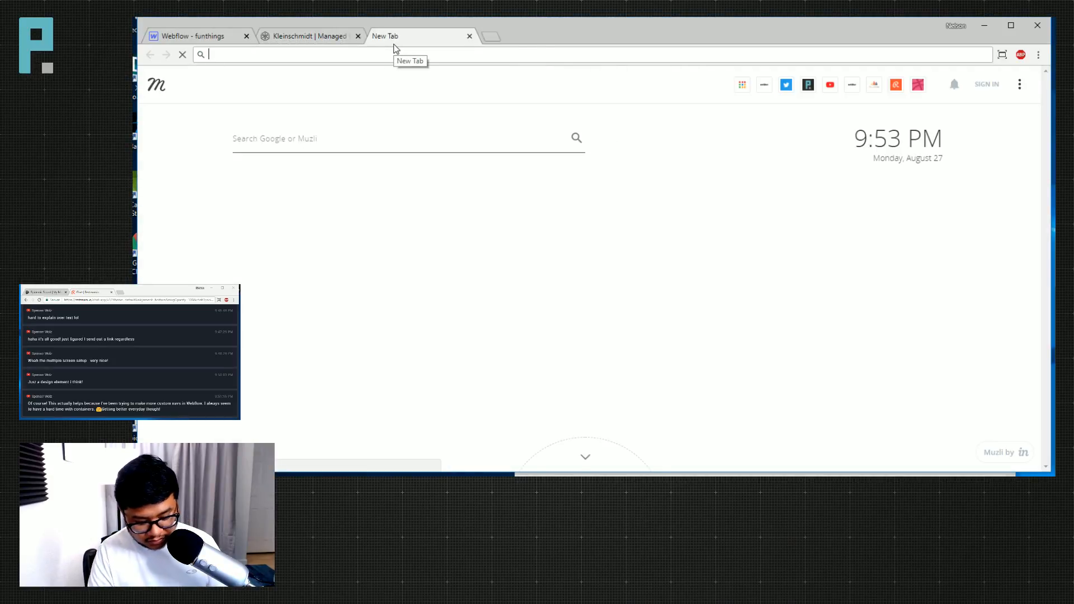
{"action": "key", "text": "ctrl+v"}
{"action": "type", "text": "web font"}
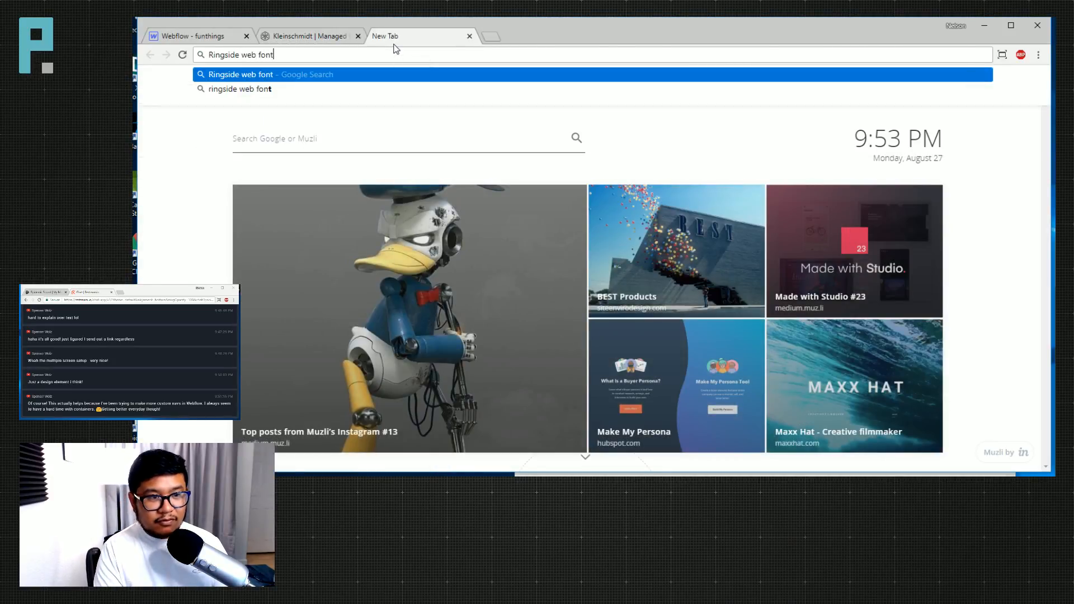
{"action": "key", "text": "Return"}
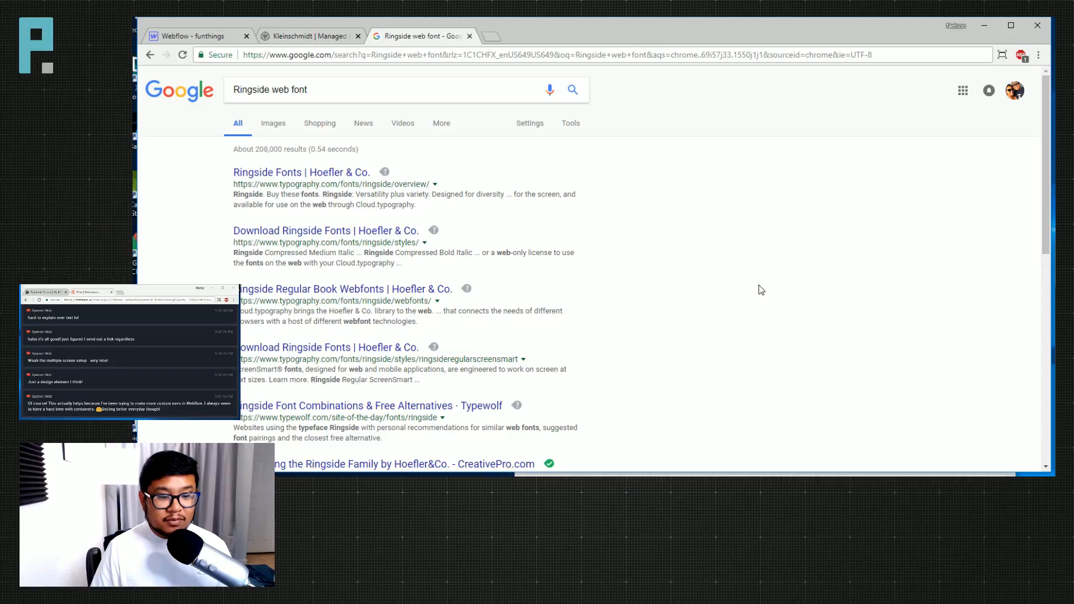
{"action": "key", "text": "ctrl+w"}
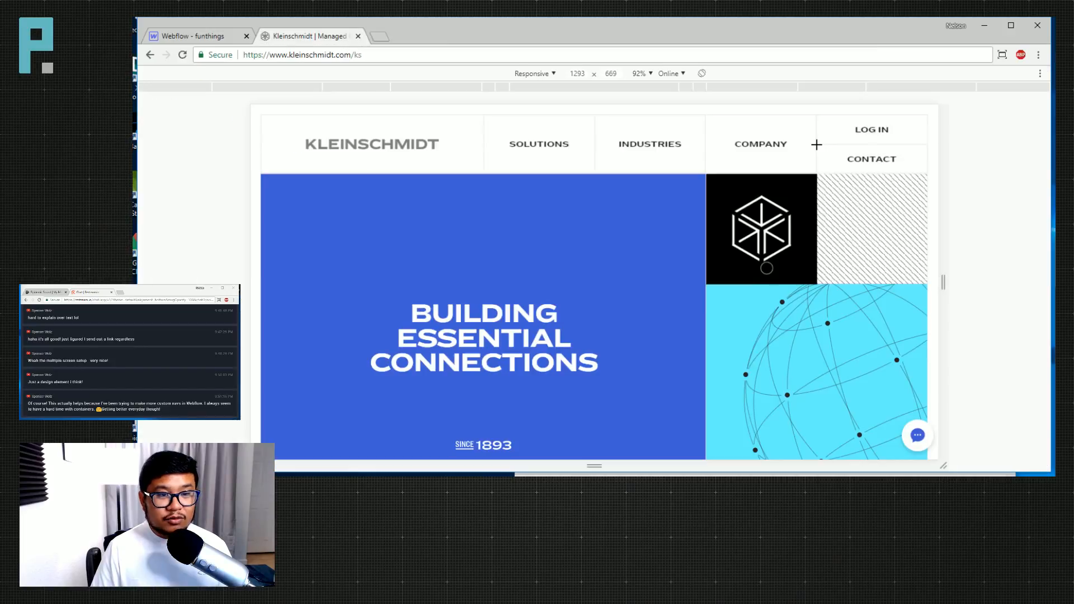
Return to the Webflow funthings project and set the Body element's font to Montserrat.
{"action": "left_click", "coordinate": [210, 37]}
{"action": "left_click", "coordinate": [925, 76]}
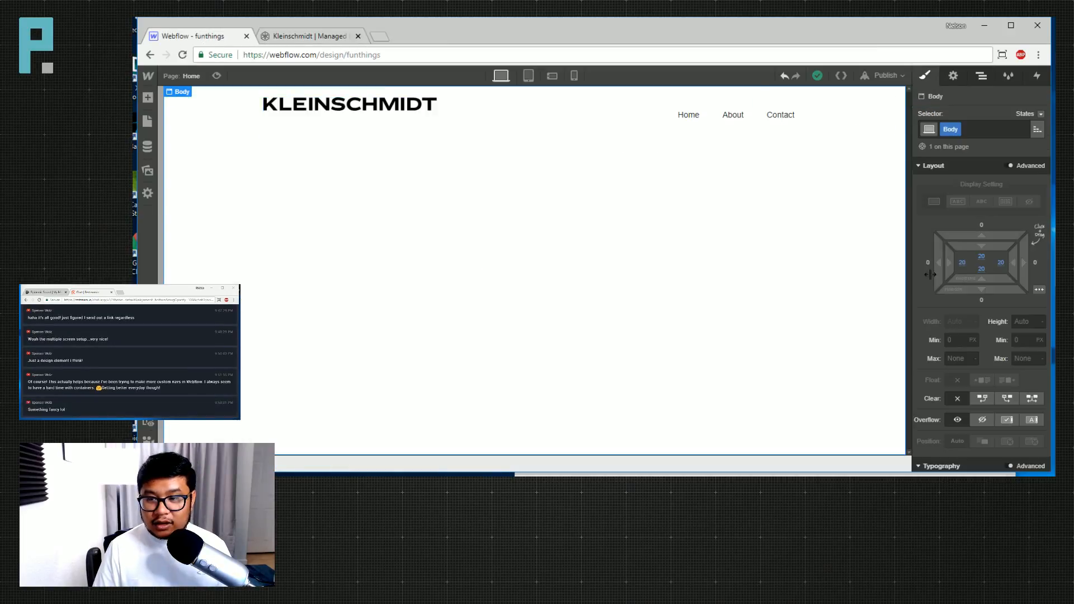
{"action": "scroll", "coordinate": [992, 390], "scroll_direction": "down", "scroll_amount": 5}
{"action": "scroll", "coordinate": [992, 391], "scroll_direction": "up", "scroll_amount": 1}
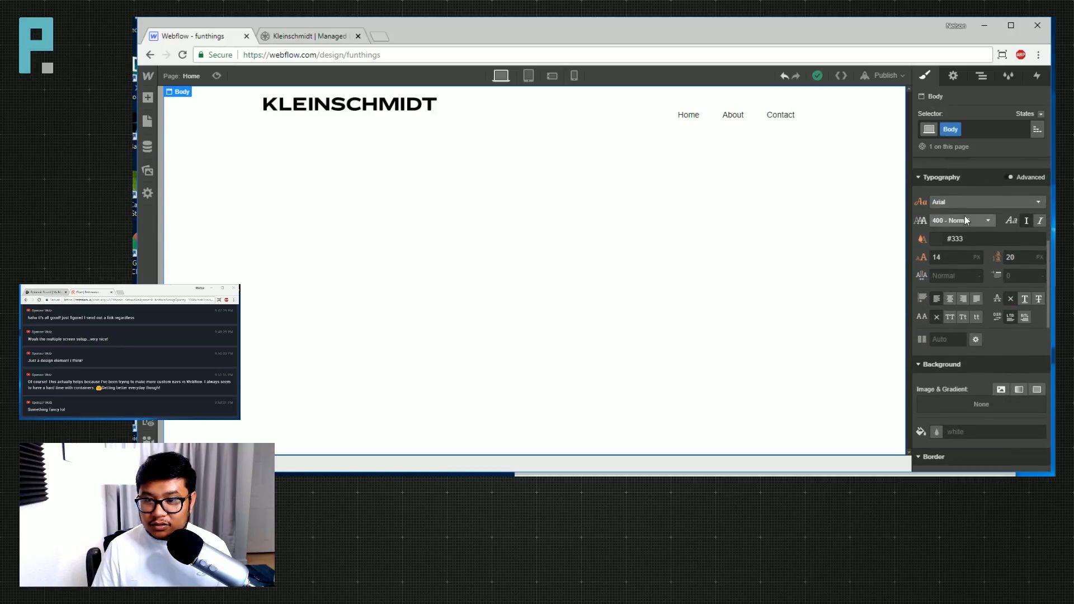
{"action": "left_click", "coordinate": [985, 201]}
{"action": "key", "text": "e"}
{"action": "scroll", "coordinate": [985, 297], "scroll_direction": "down", "scroll_amount": 2}
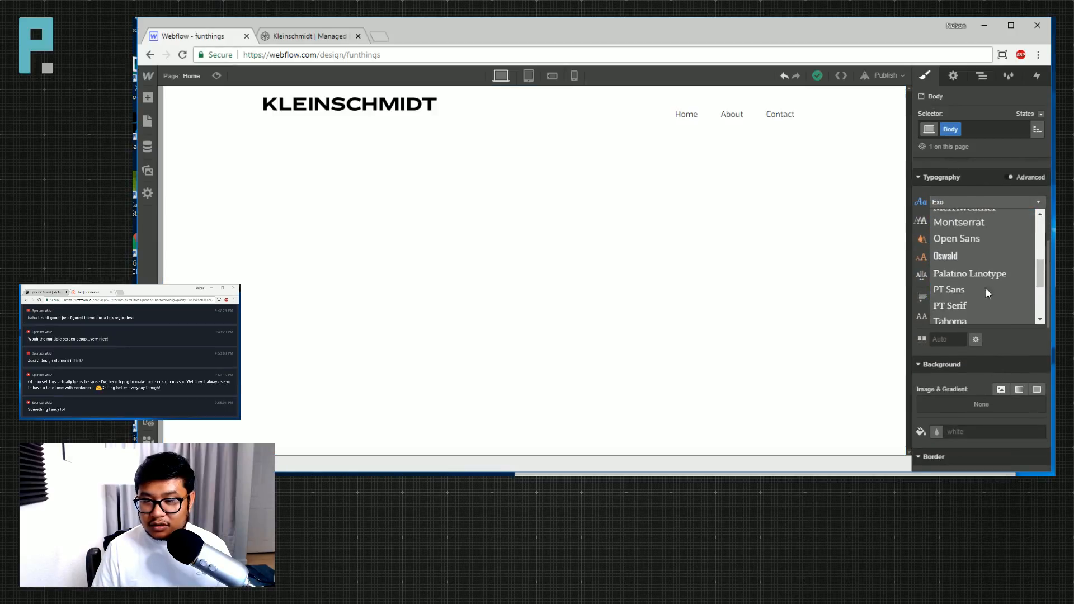
{"action": "left_click", "coordinate": [985, 224]}
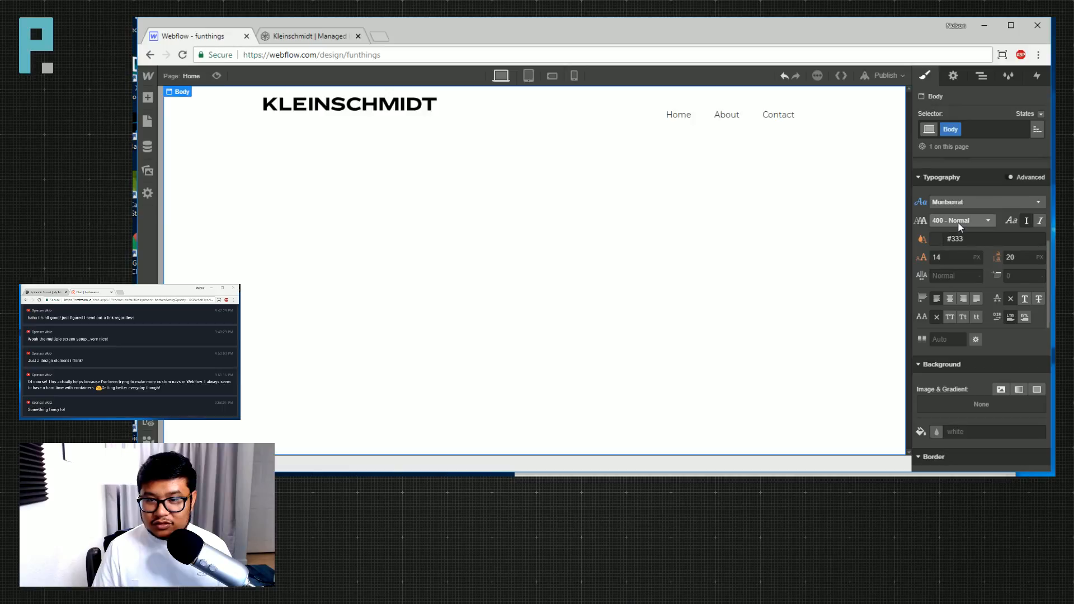
Set the Body font weight to 800 - Extra Bold and close the Kleinschmidt DevTools window.
{"action": "left_click", "coordinate": [959, 223]}
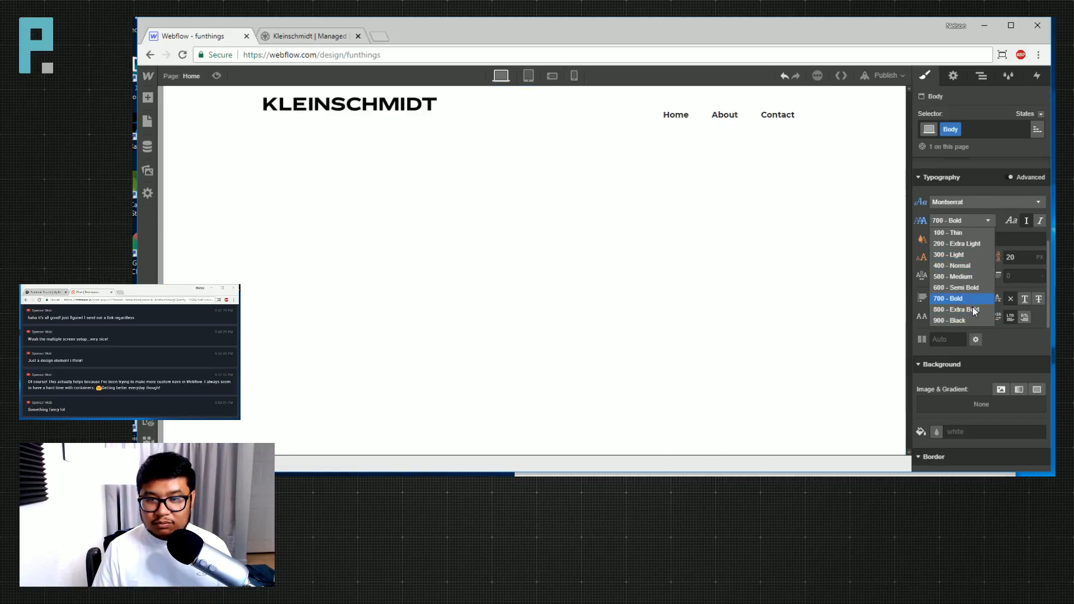
{"action": "left_click", "coordinate": [952, 310]}
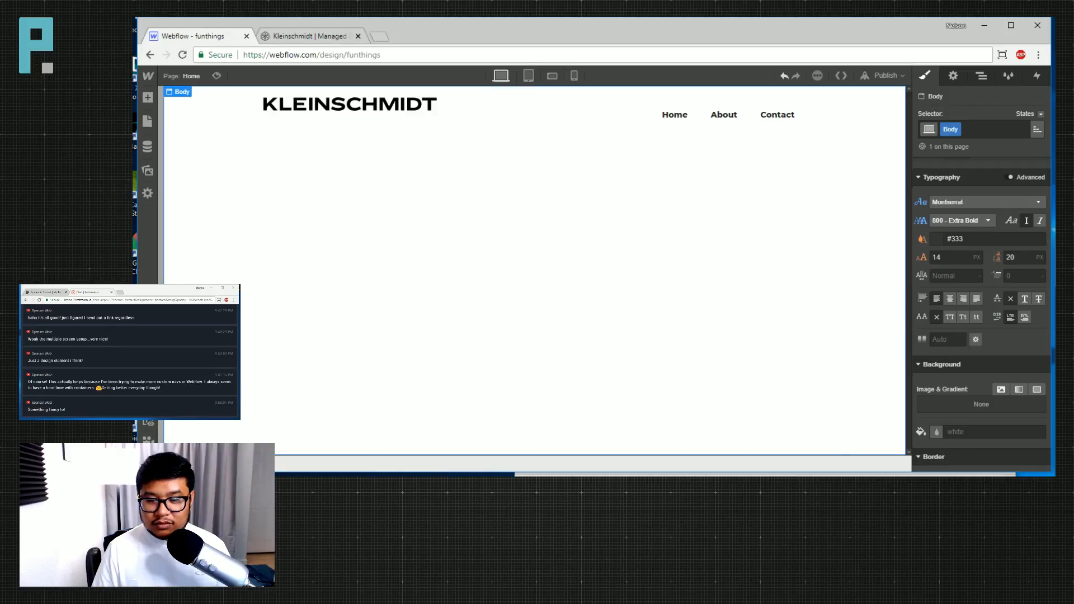
{"action": "left_click", "coordinate": [1009, 474]}
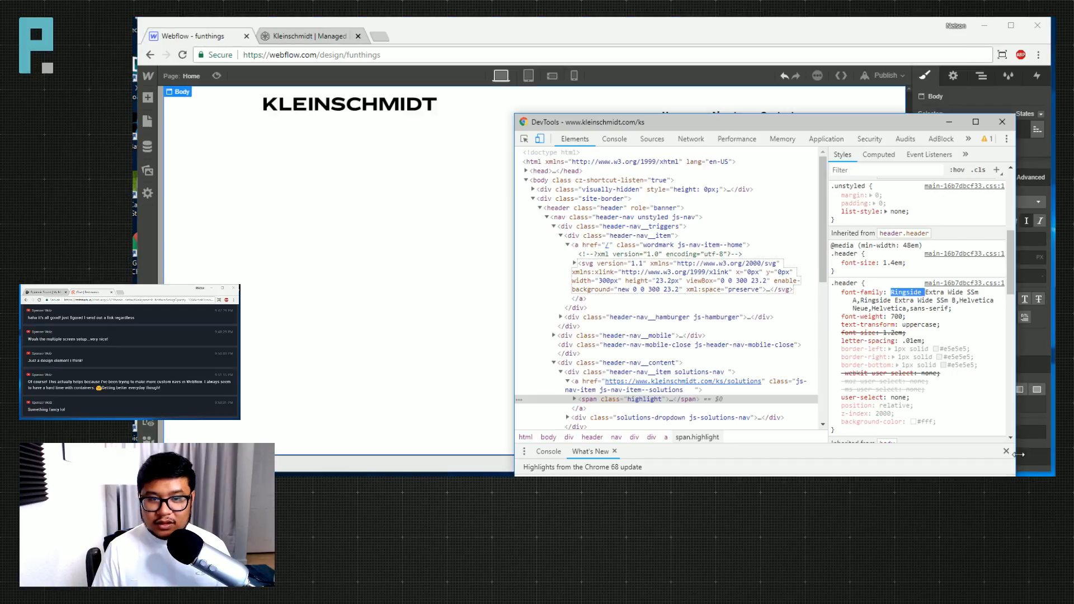
{"action": "left_click", "coordinate": [1003, 122]}
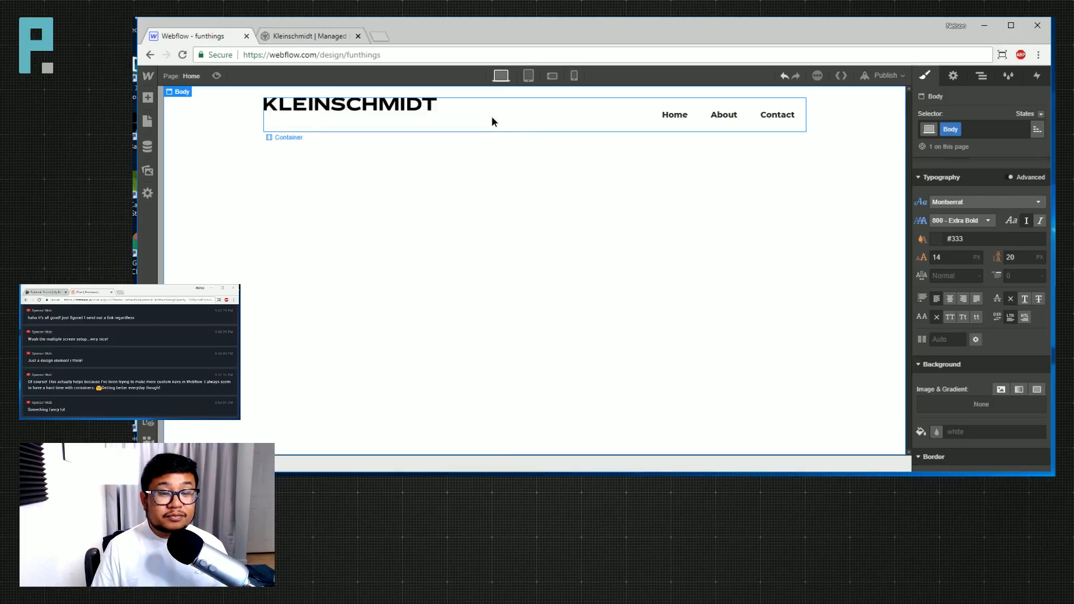
Try a horizontal flex layout on the navbar's Container holding the wordmark and Nav Menu.
{"action": "left_click", "coordinate": [542, 124]}
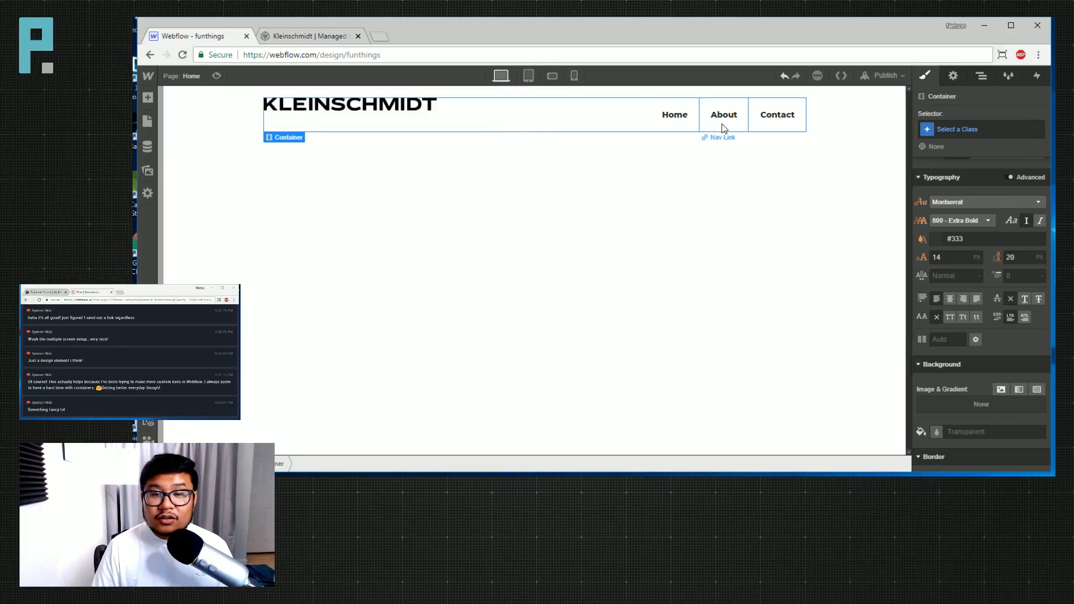
{"action": "left_click", "coordinate": [982, 77]}
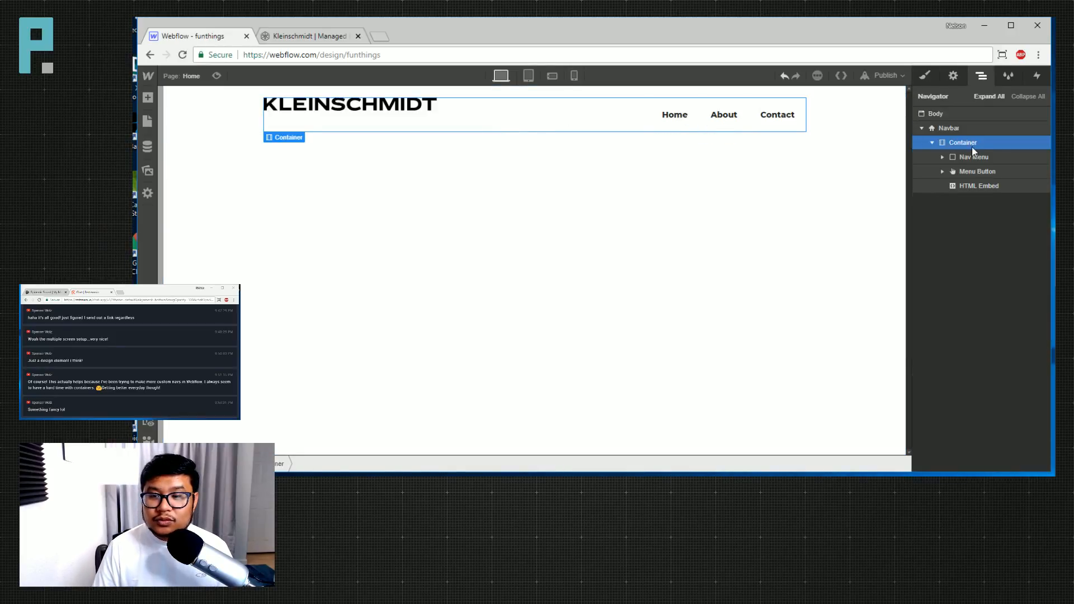
{"action": "left_click", "coordinate": [982, 160]}
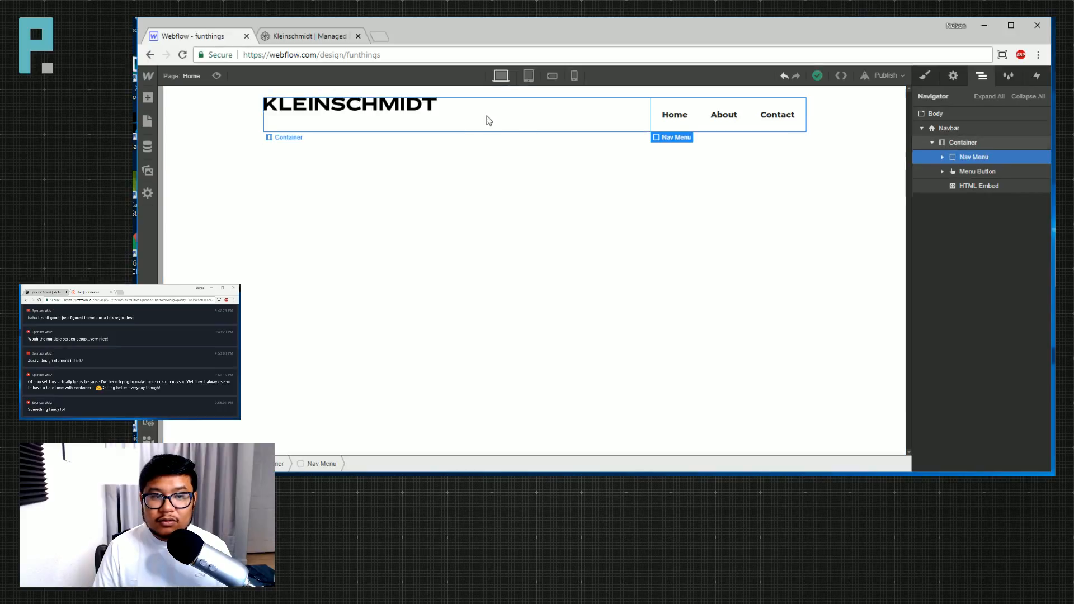
{"action": "left_click", "coordinate": [979, 148]}
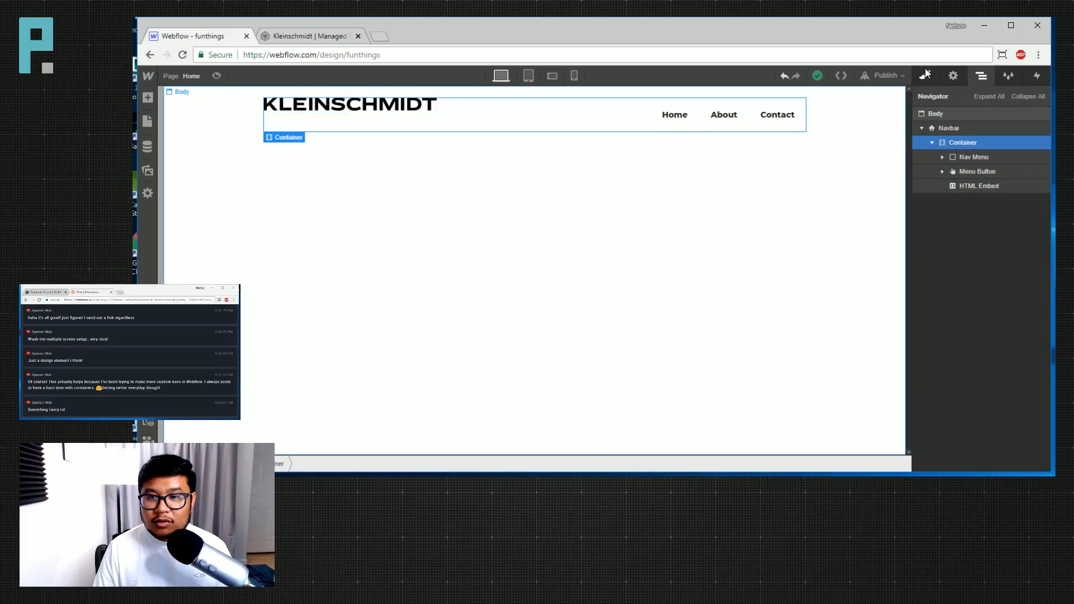
{"action": "key", "text": "s"}
{"action": "left_click", "coordinate": [1005, 202]}
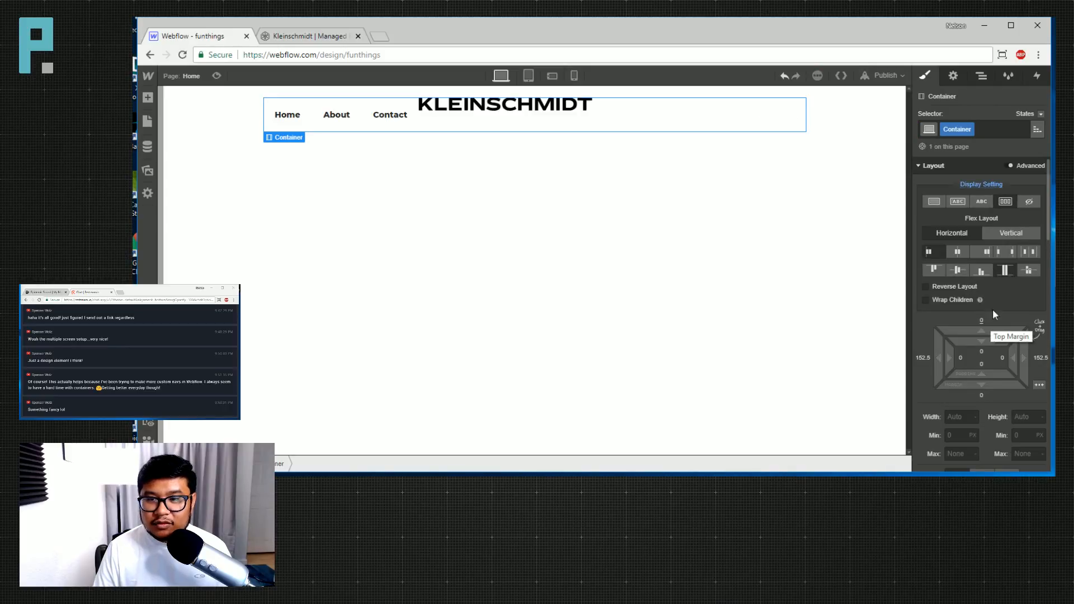
Check the Menu Button's layout settings, then return the navbar Container's display to block.
{"action": "left_click", "coordinate": [983, 75]}
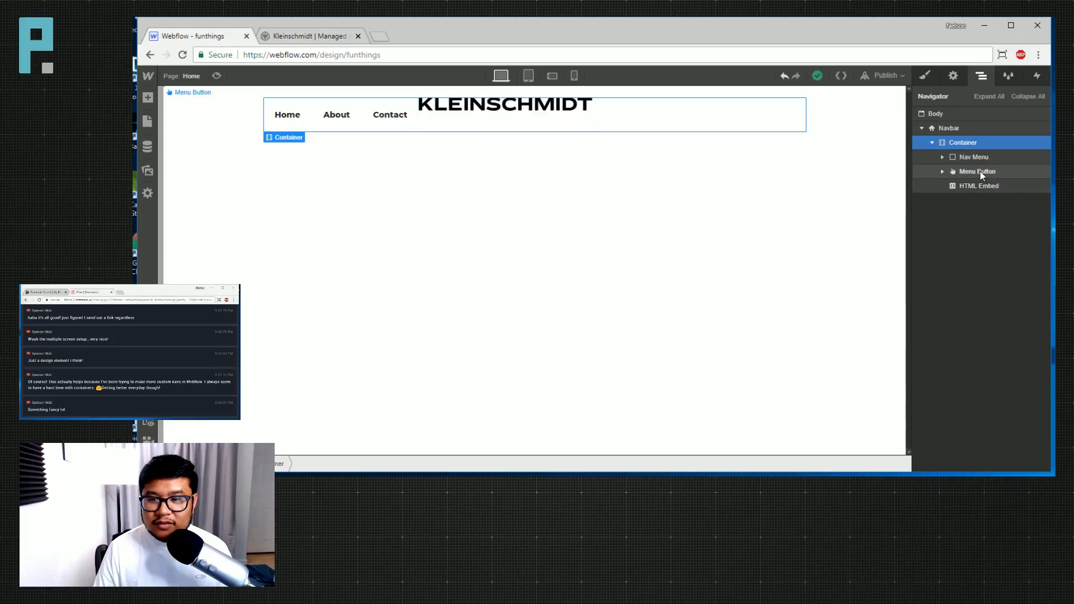
{"action": "left_click", "coordinate": [987, 170]}
{"action": "left_click", "coordinate": [925, 78]}
{"action": "scroll", "coordinate": [984, 302], "scroll_direction": "down", "scroll_amount": 4}
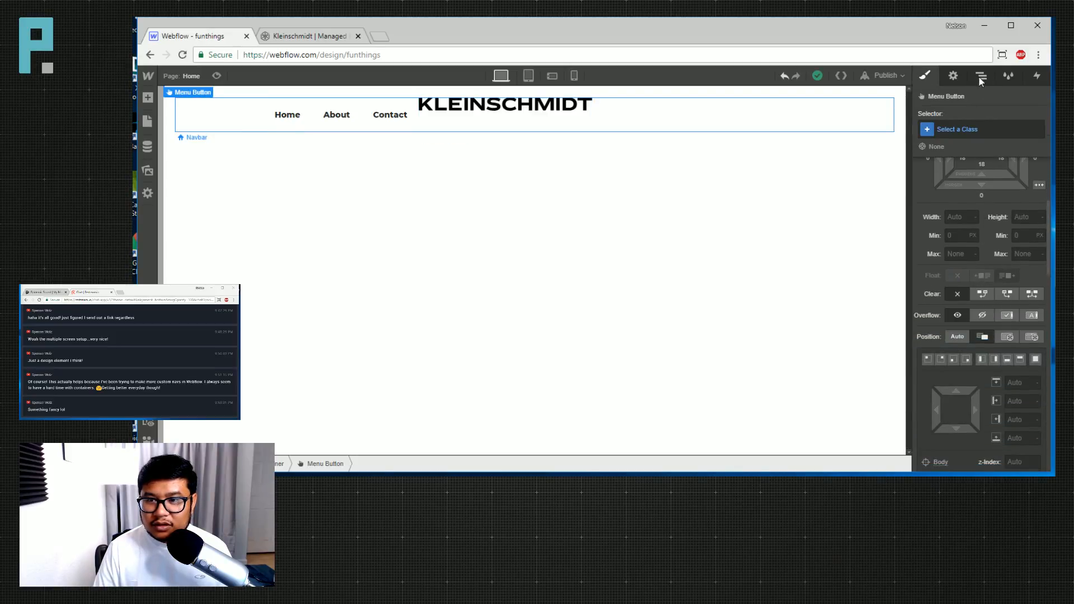
{"action": "key", "text": "z"}
{"action": "left_click", "coordinate": [976, 143]}
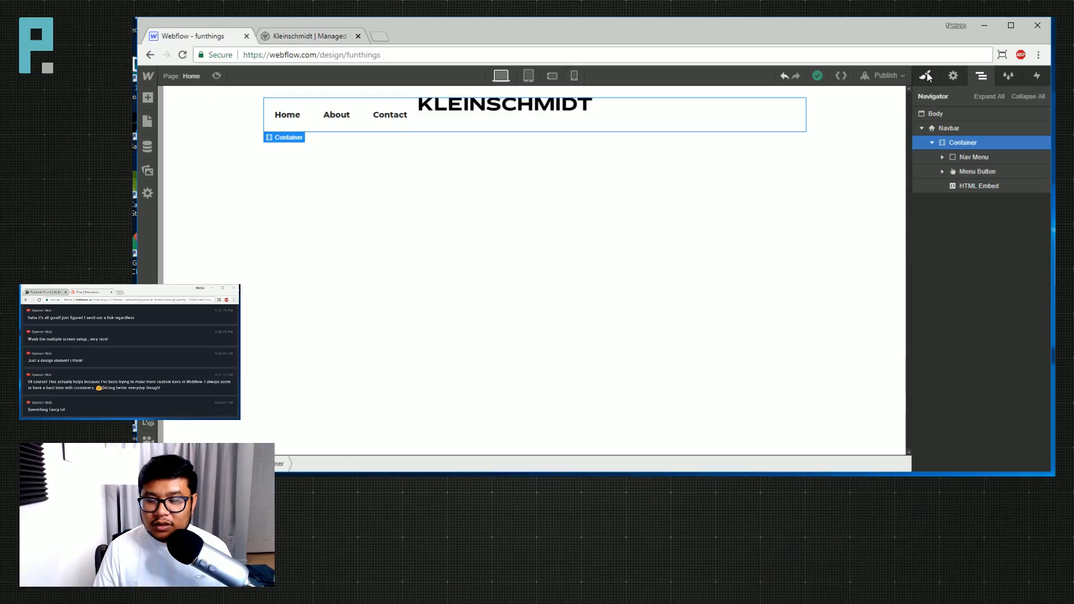
{"action": "key", "text": "s"}
{"action": "left_click", "coordinate": [933, 201]}
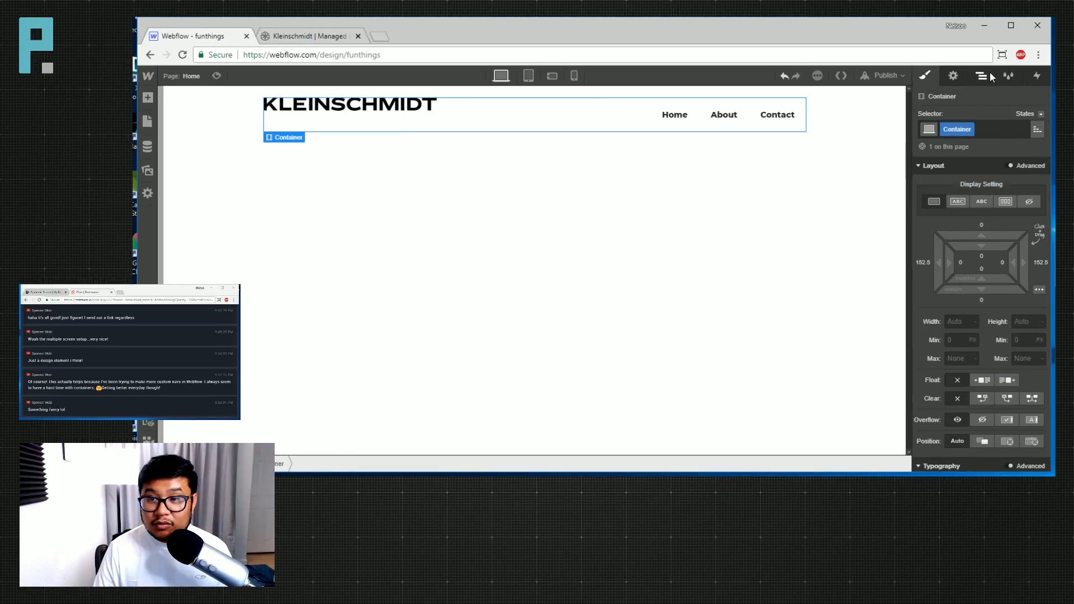
Remove the float from the Nav Menu inside the navbar's Container.
{"action": "left_click", "coordinate": [412, 115]}
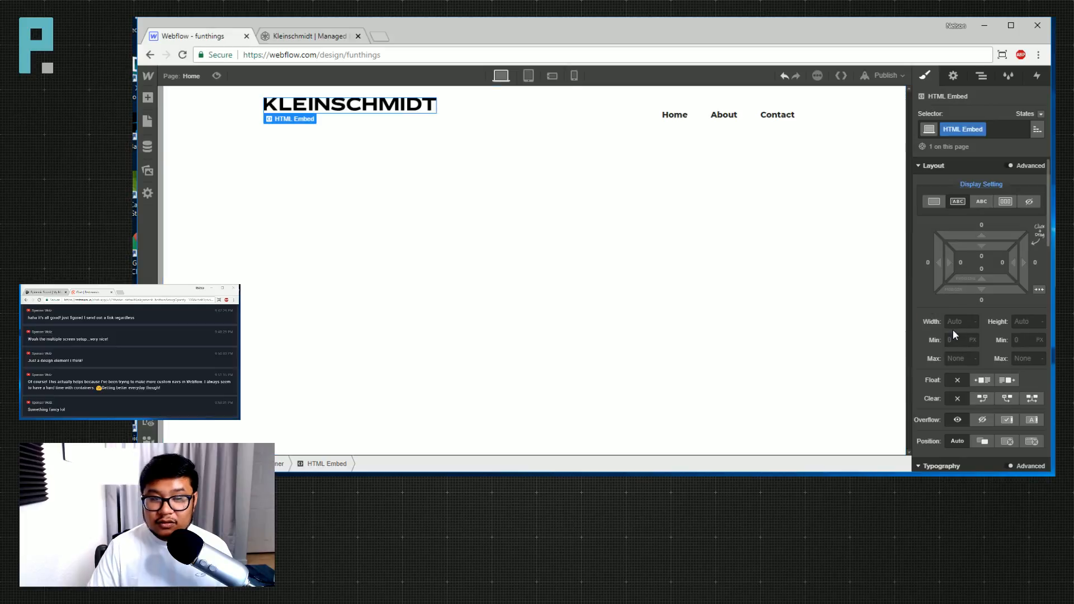
{"action": "key", "text": "Escape"}
{"action": "left_click", "coordinate": [418, 112]}
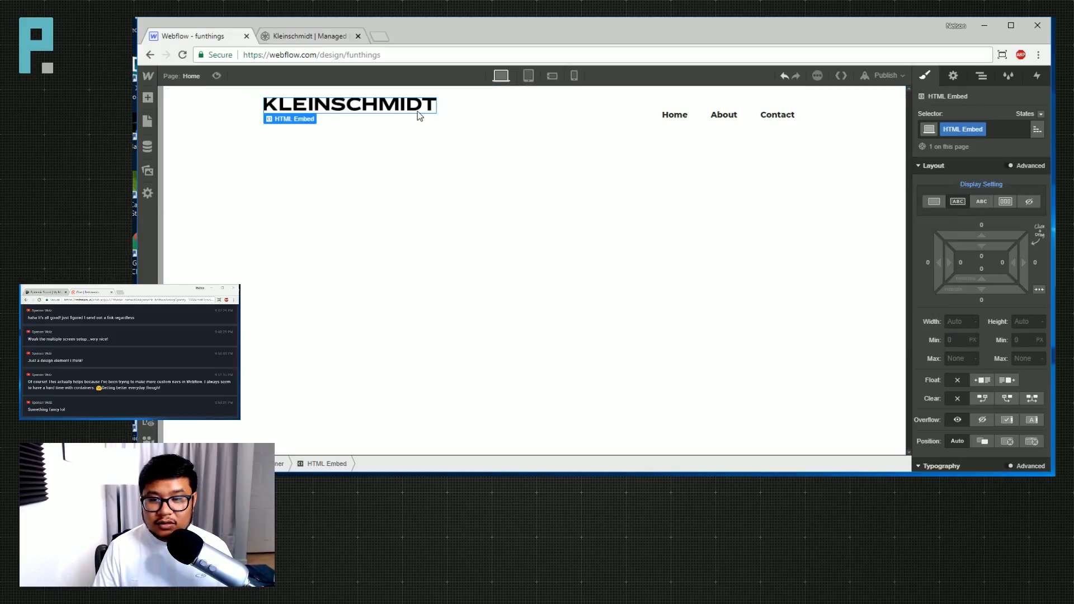
{"action": "left_click", "coordinate": [982, 76]}
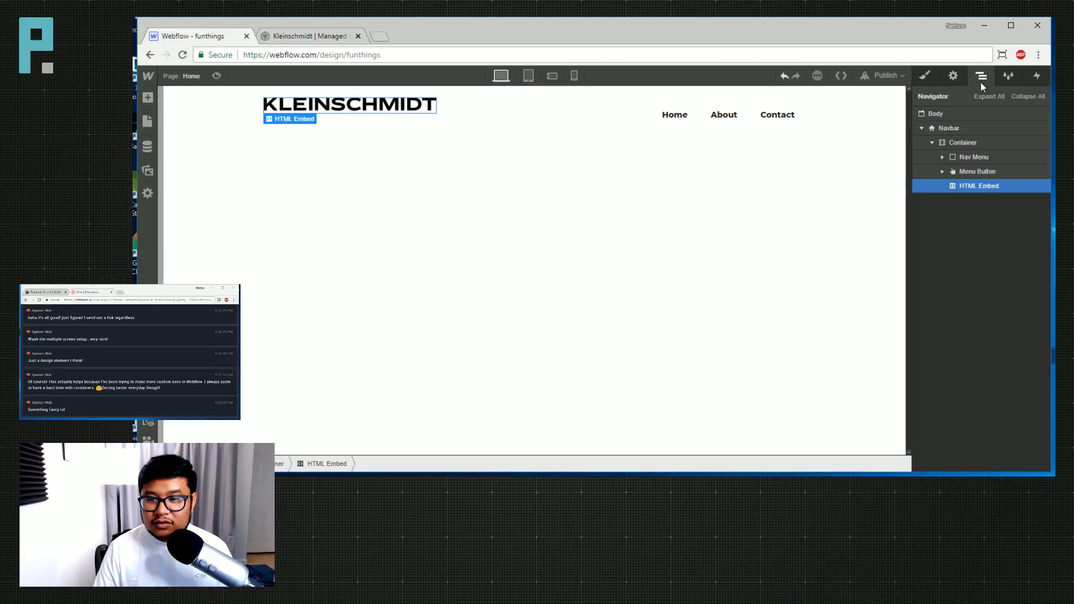
{"action": "left_click", "coordinate": [983, 174]}
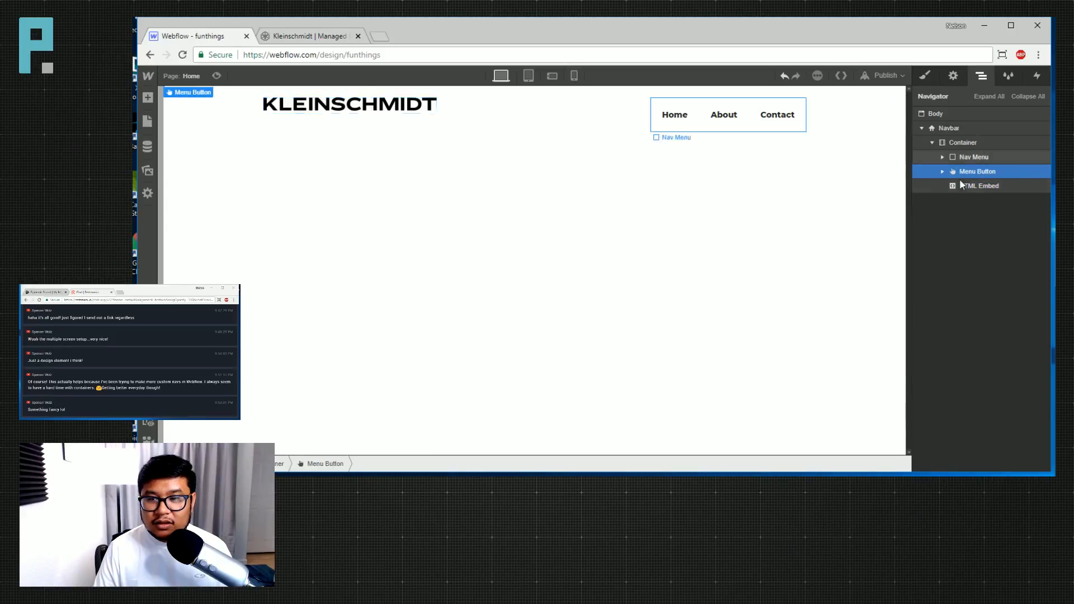
{"action": "left_click", "coordinate": [990, 157]}
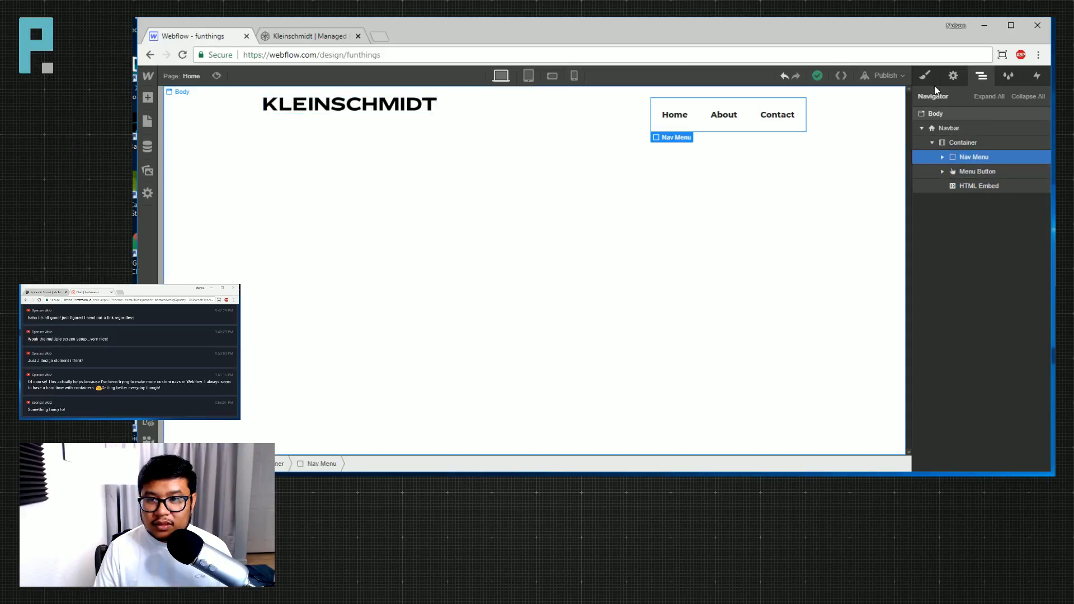
{"action": "key", "text": "s"}
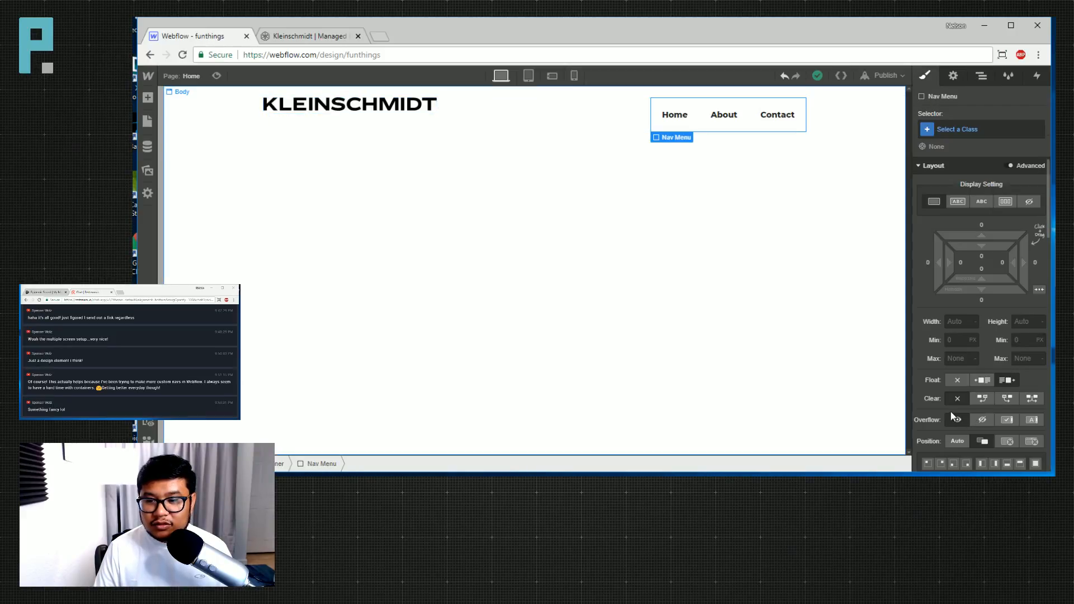
{"action": "left_click", "coordinate": [958, 380]}
Move the wordmark's HTML Embed above the Nav Menu in the Container and set the Menu Button's float to none.
{"action": "left_click", "coordinate": [981, 75]}
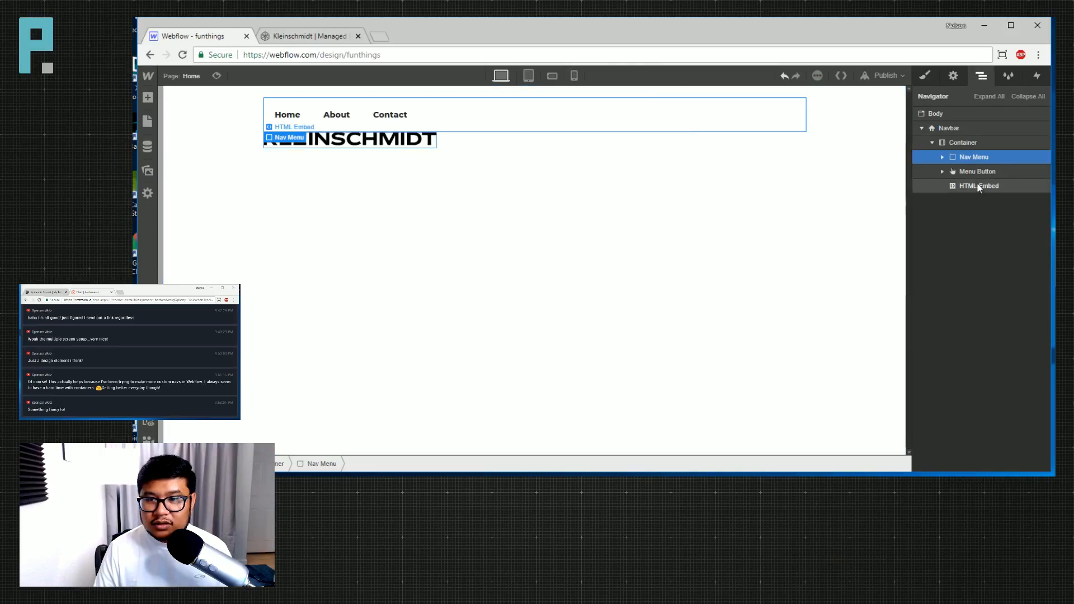
{"action": "left_click_drag", "start_coordinate": [973, 186], "coordinate": [976, 152]}
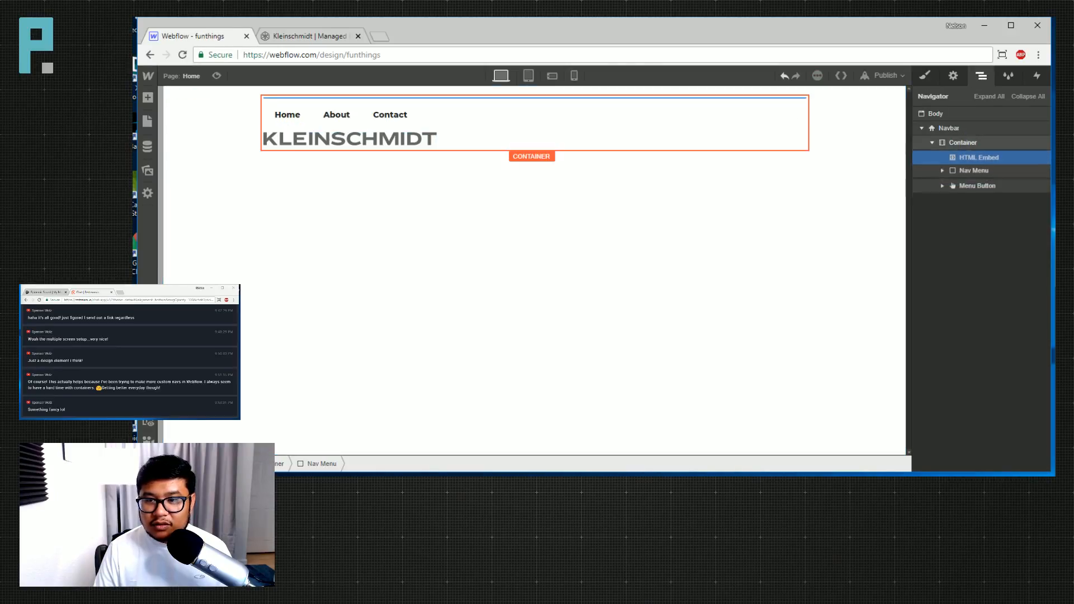
{"action": "left_click", "coordinate": [985, 174]}
{"action": "left_click", "coordinate": [961, 187]}
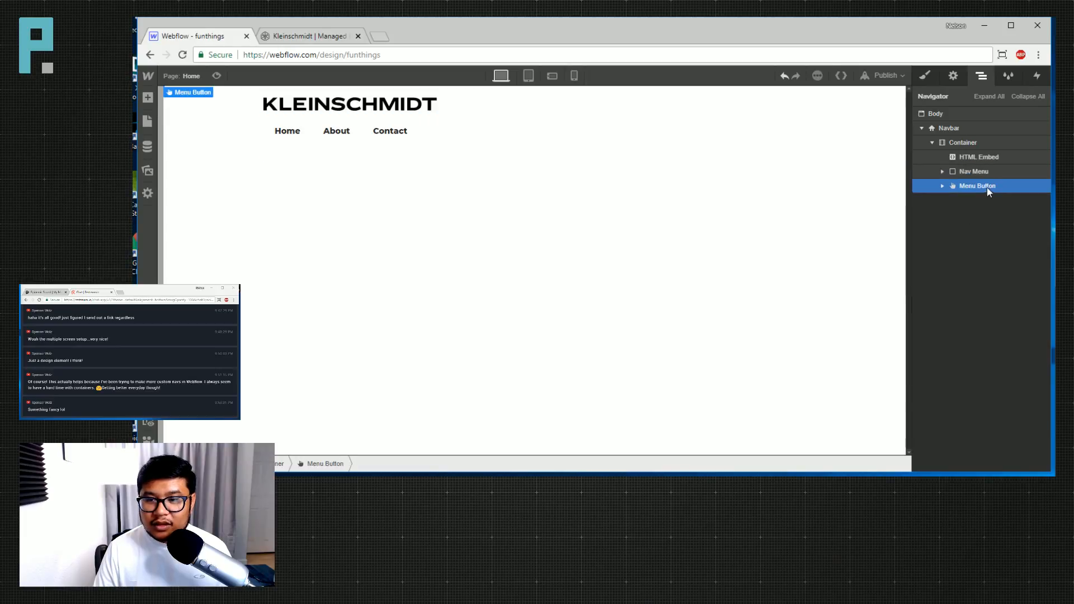
{"action": "key", "text": "s"}
{"action": "left_click", "coordinate": [956, 381]}
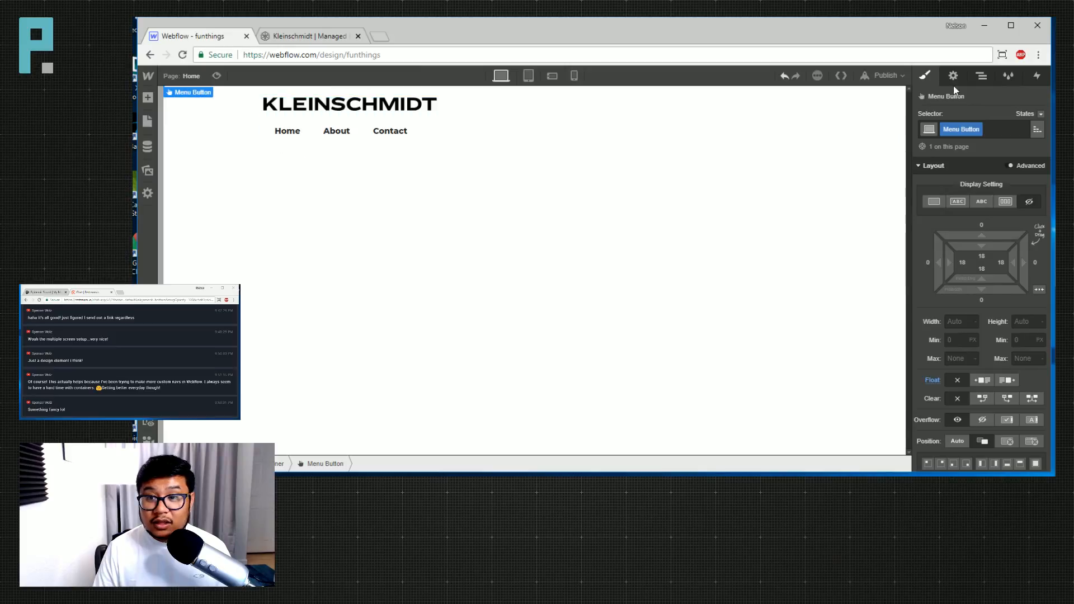
Give the navbar's Container a horizontal flex layout with its children centred vertically.
{"action": "left_click", "coordinate": [981, 76]}
{"action": "left_click", "coordinate": [961, 144]}
{"action": "key", "text": "s"}
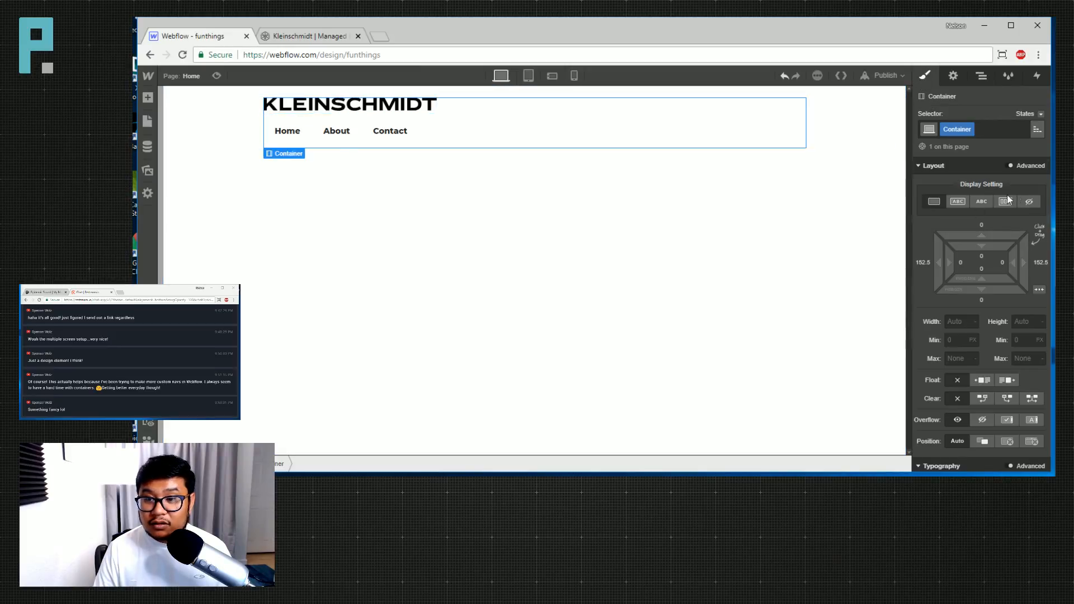
{"action": "left_click", "coordinate": [1005, 202]}
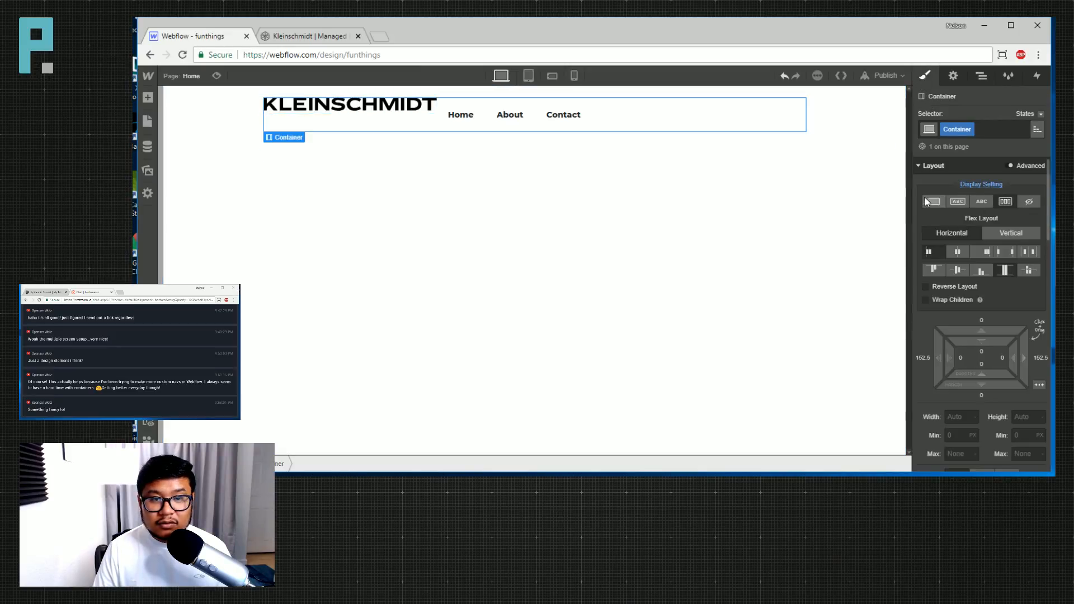
{"action": "left_click", "coordinate": [957, 270]}
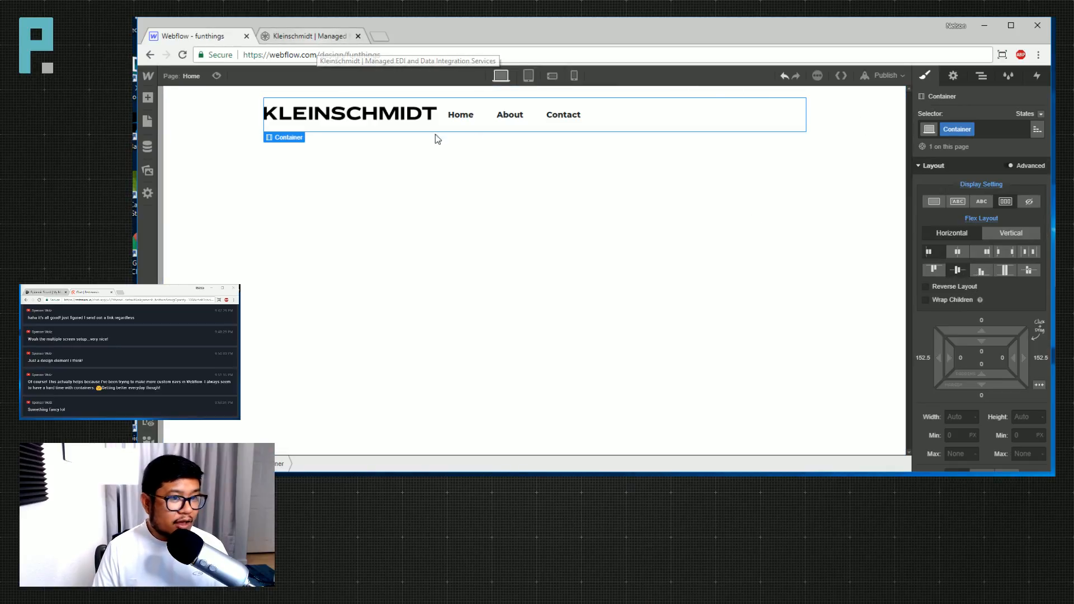
Add a Div Block below the links in the Nav Menu and paste two copies of the Contact link into it.
{"action": "left_click", "coordinate": [579, 125]}
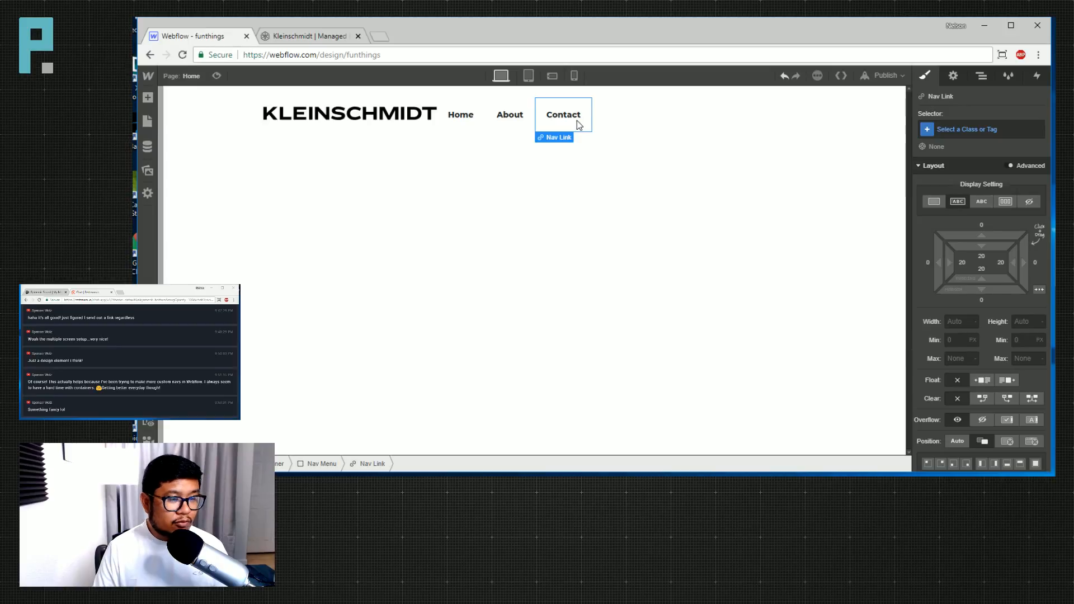
{"action": "left_click", "coordinate": [463, 122]}
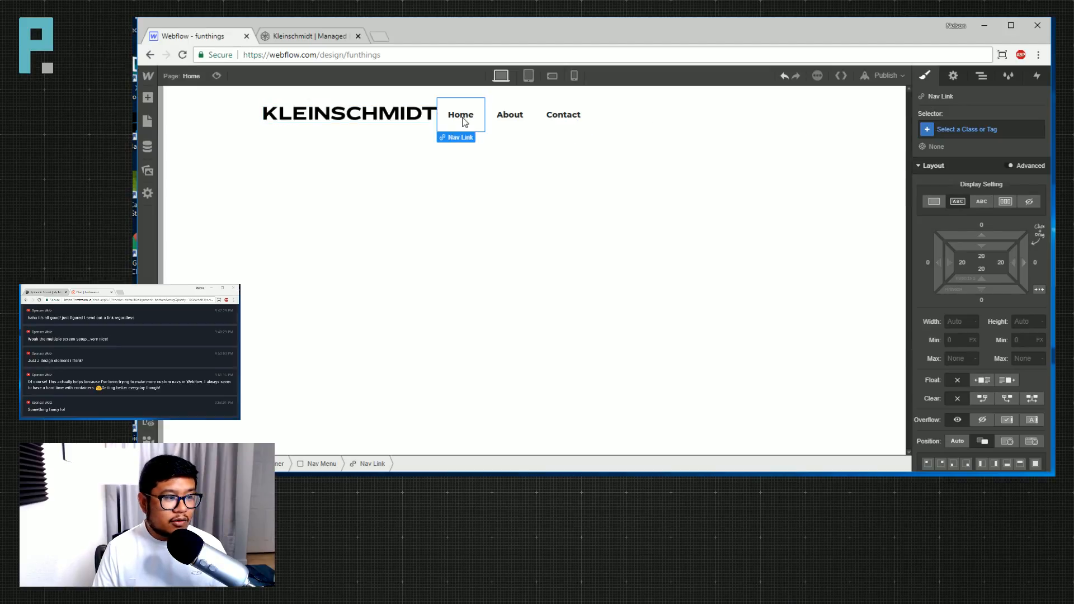
{"action": "left_click", "coordinate": [559, 118]}
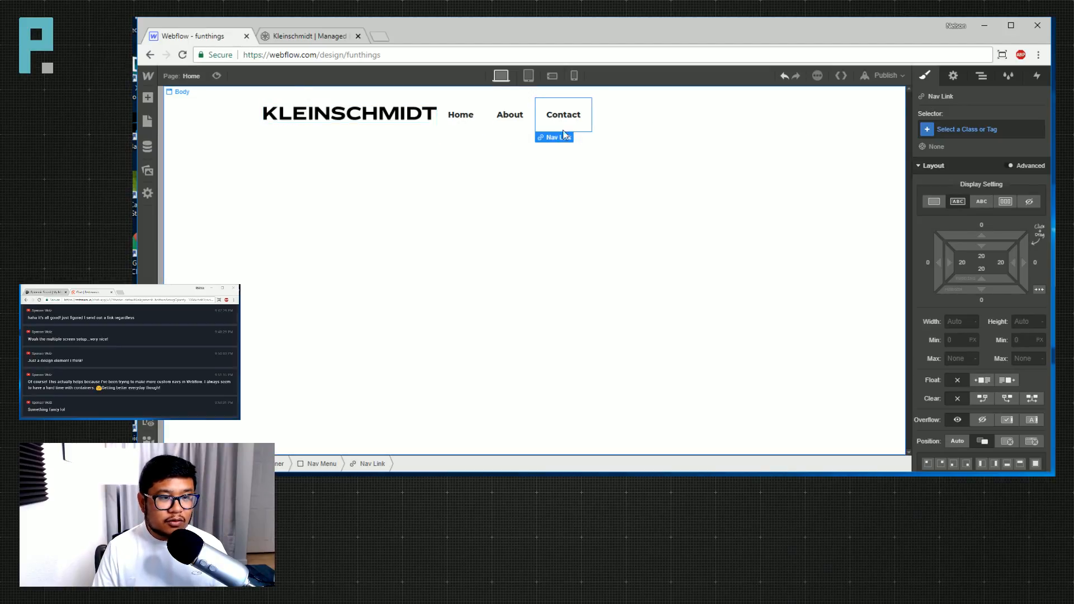
{"action": "key", "text": "a"}
{"action": "left_click_drag", "start_coordinate": [185, 241], "coordinate": [568, 153]}
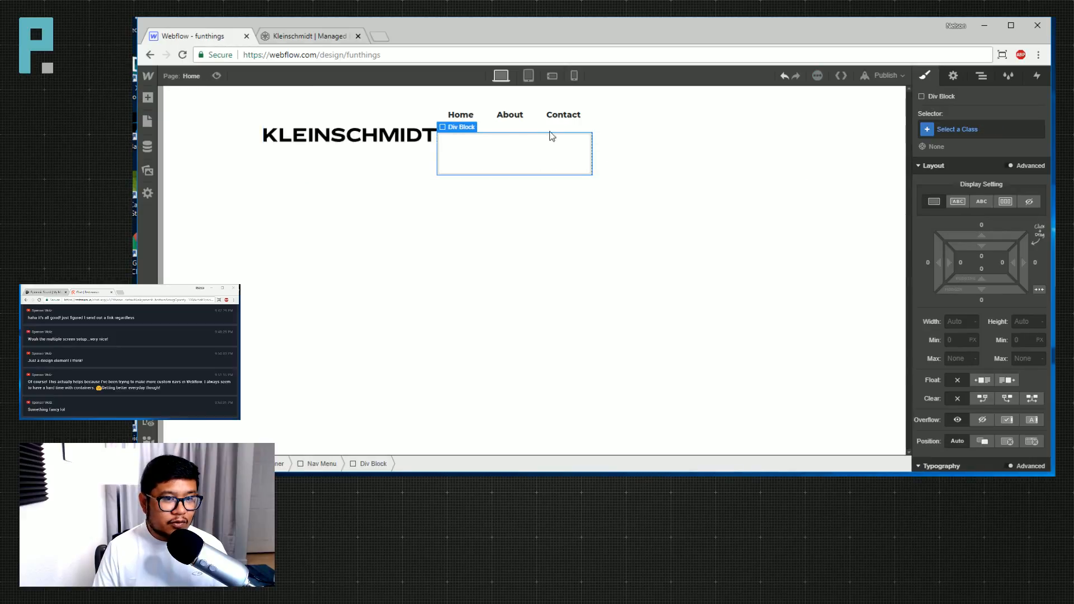
{"action": "key", "text": "ctrl+v"}
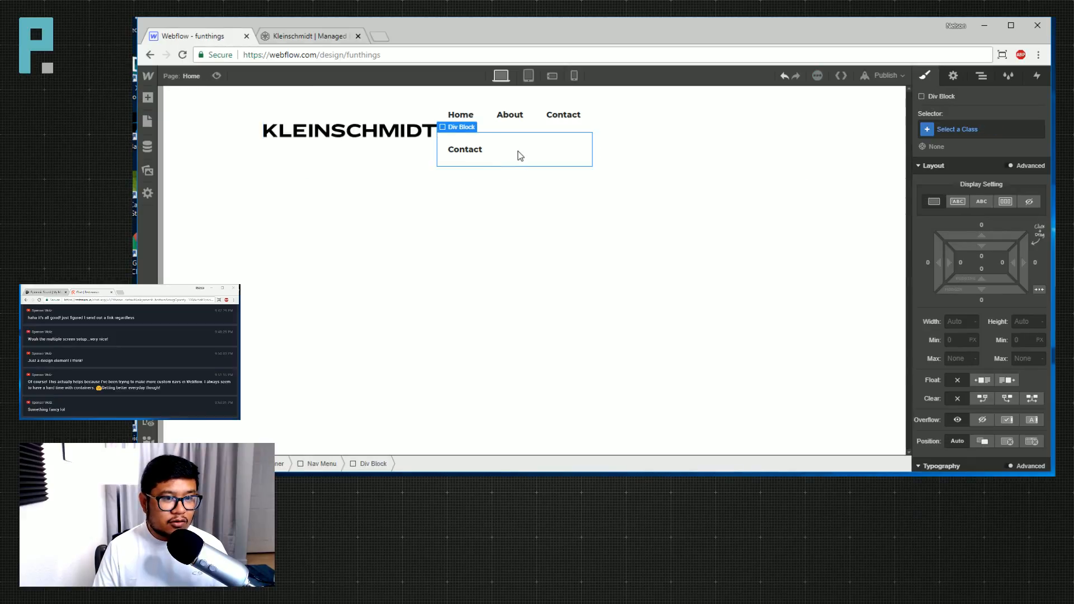
{"action": "key", "text": "ctrl+v"}
Try replacing the Home link's text with "solution", then with "SOLU".
{"action": "double_click", "coordinate": [462, 116]}
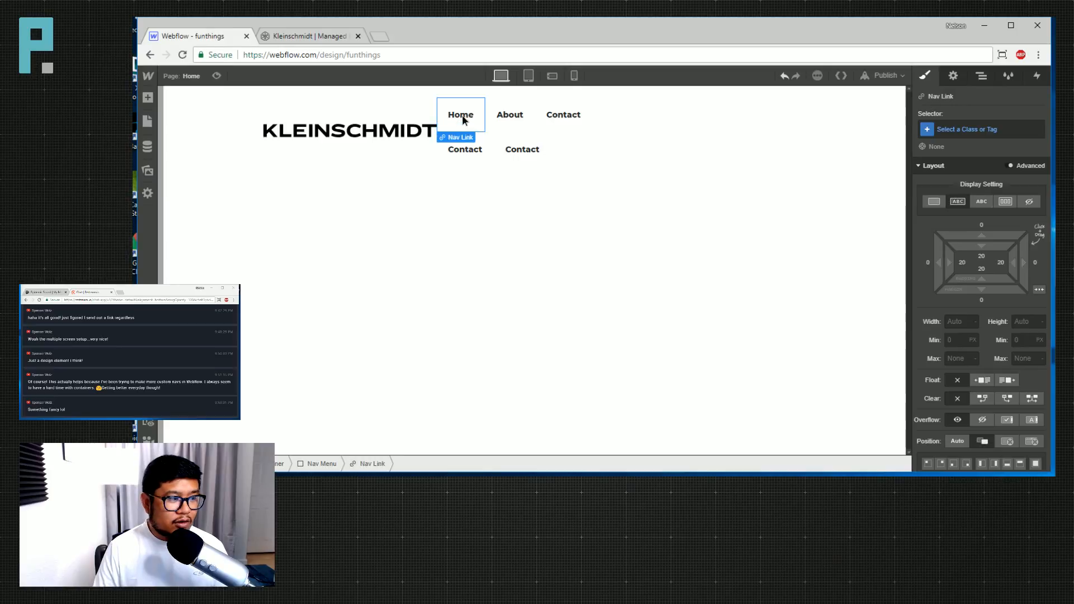
{"action": "type", "text": "solution"}
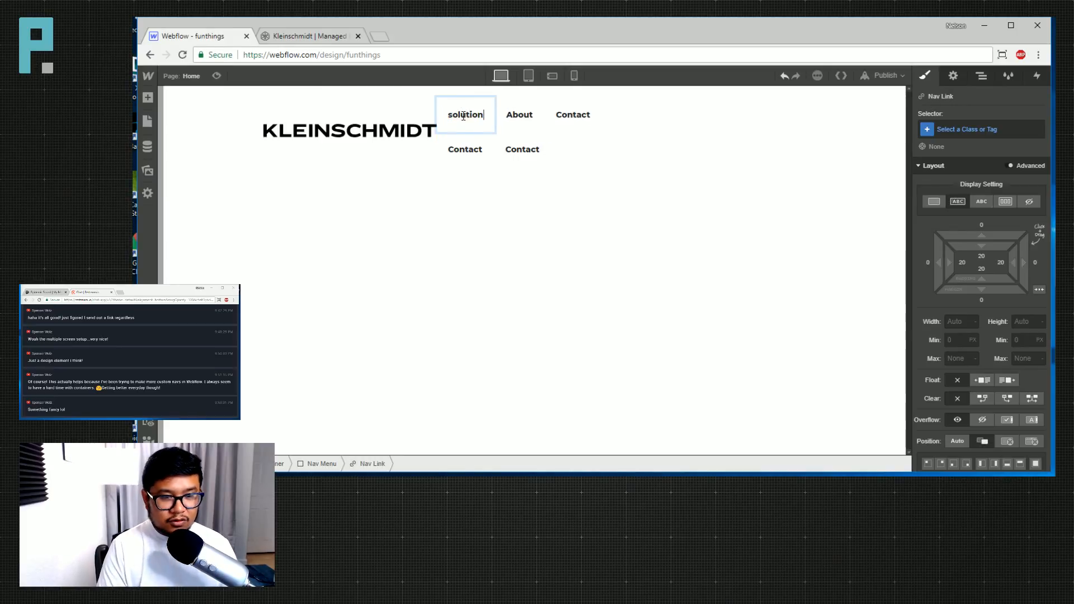
{"action": "double_click", "coordinate": [463, 116]}
{"action": "type", "text": "SOLU"}
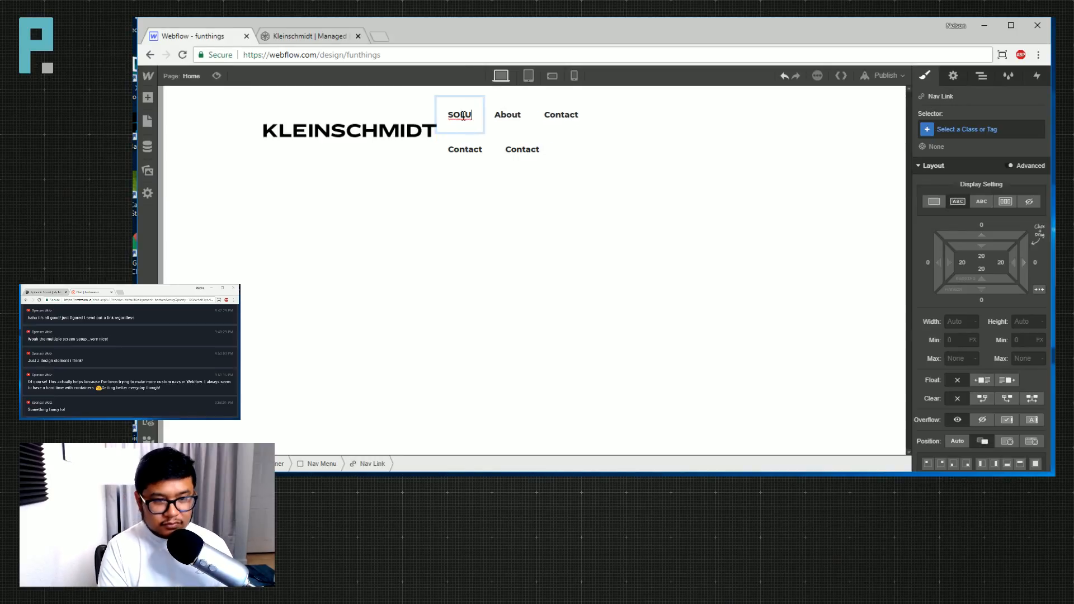
{"action": "key", "text": "Escape"}
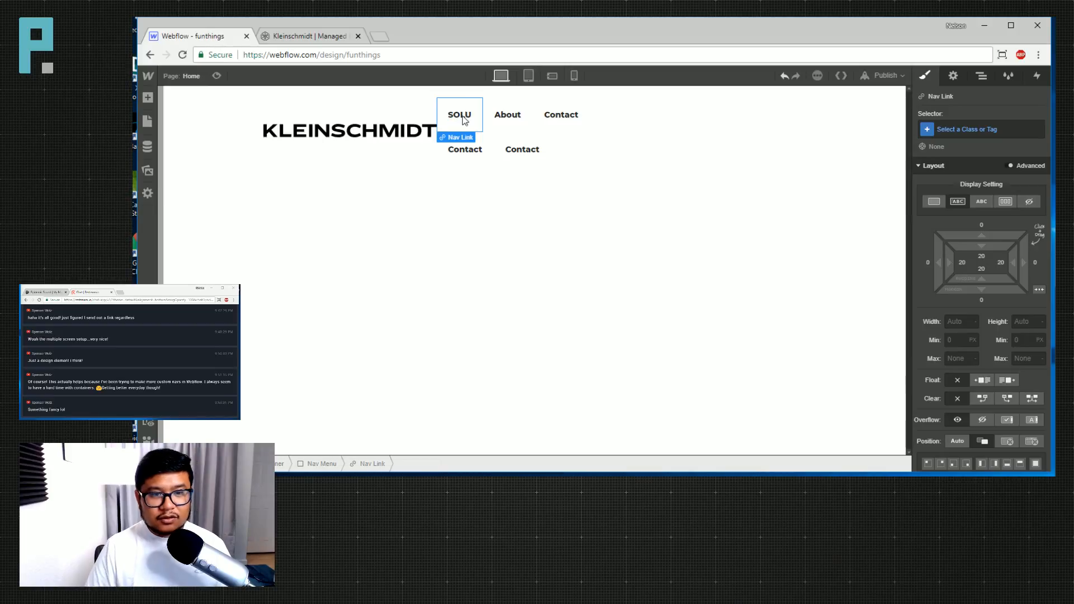
Give the first menu link the class "nav link" and set its text to all uppercase.
{"action": "left_click", "coordinate": [979, 130]}
{"action": "type", "text": "nav link"}
{"action": "key", "text": "Return"}
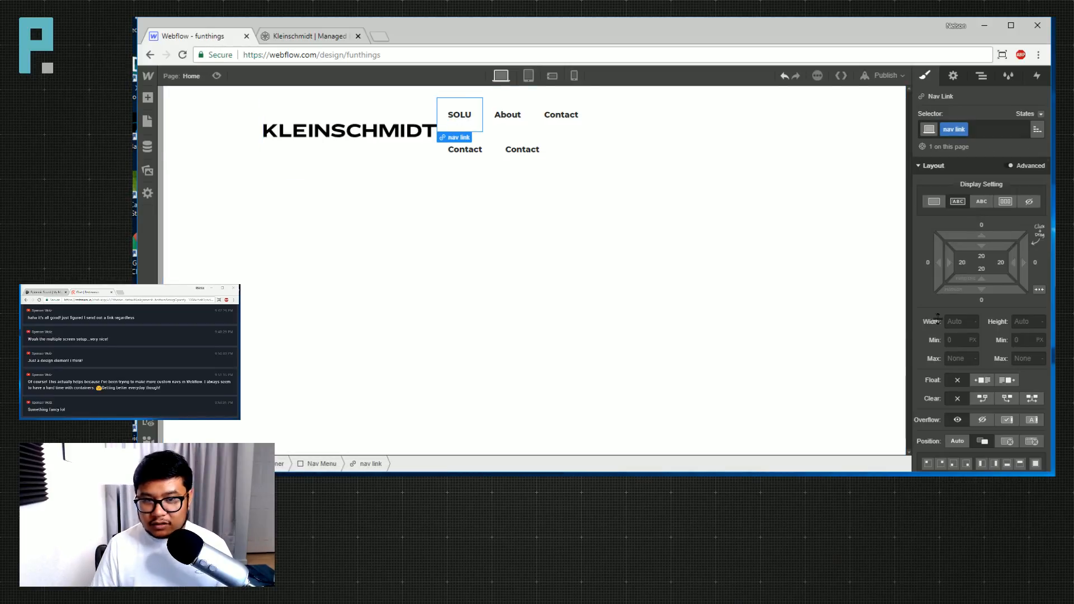
{"action": "scroll", "coordinate": [978, 344], "scroll_direction": "down", "scroll_amount": 5}
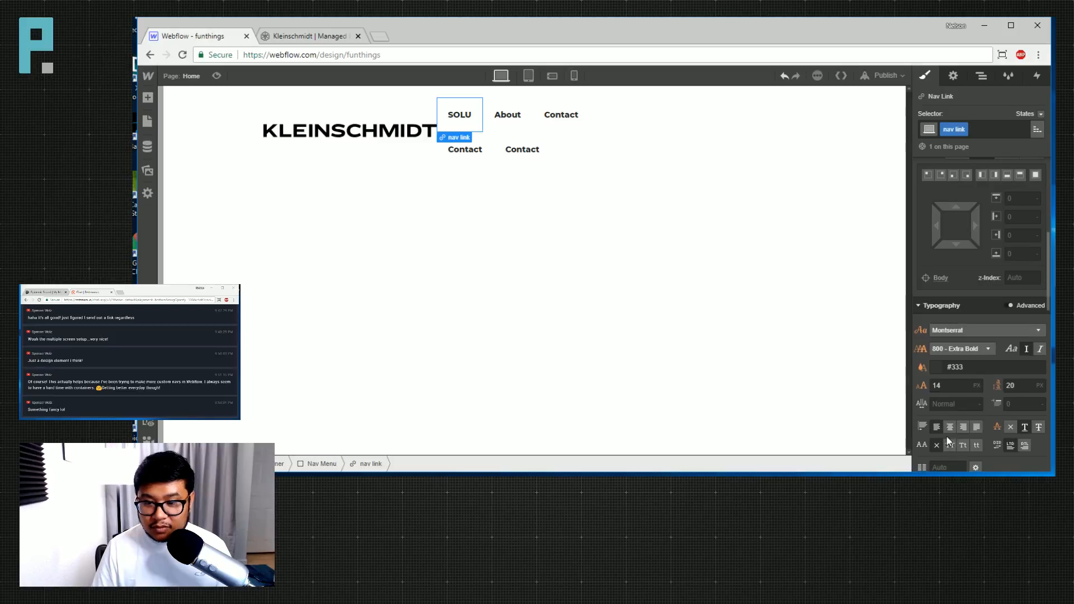
Change the first menu link's text to "SOLUTIONS" and the About link's text to "industries".
{"action": "double_click", "coordinate": [459, 119]}
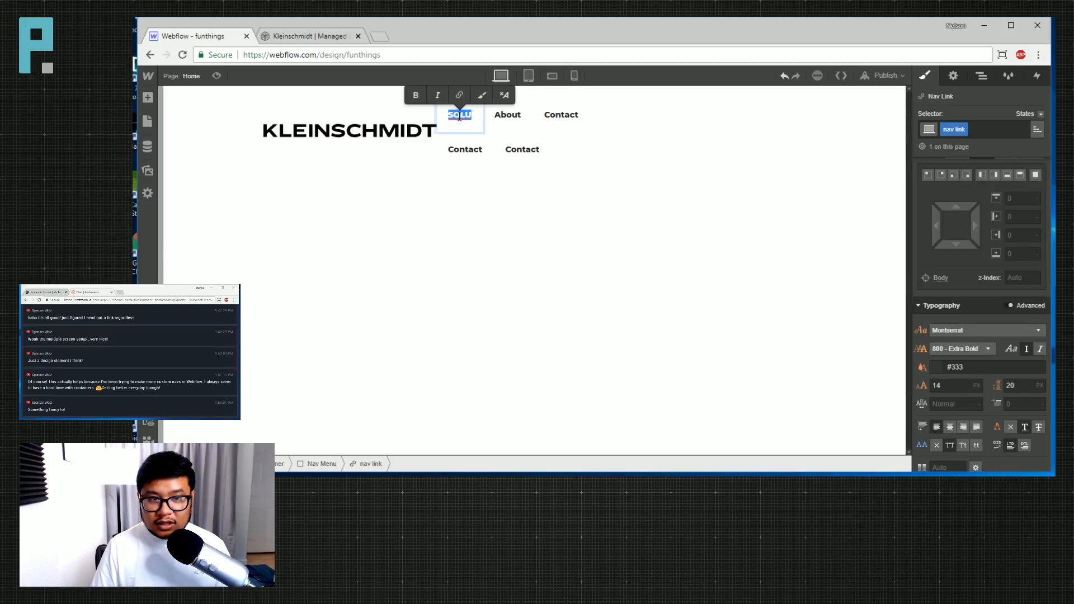
{"action": "type", "text": "SOL"}
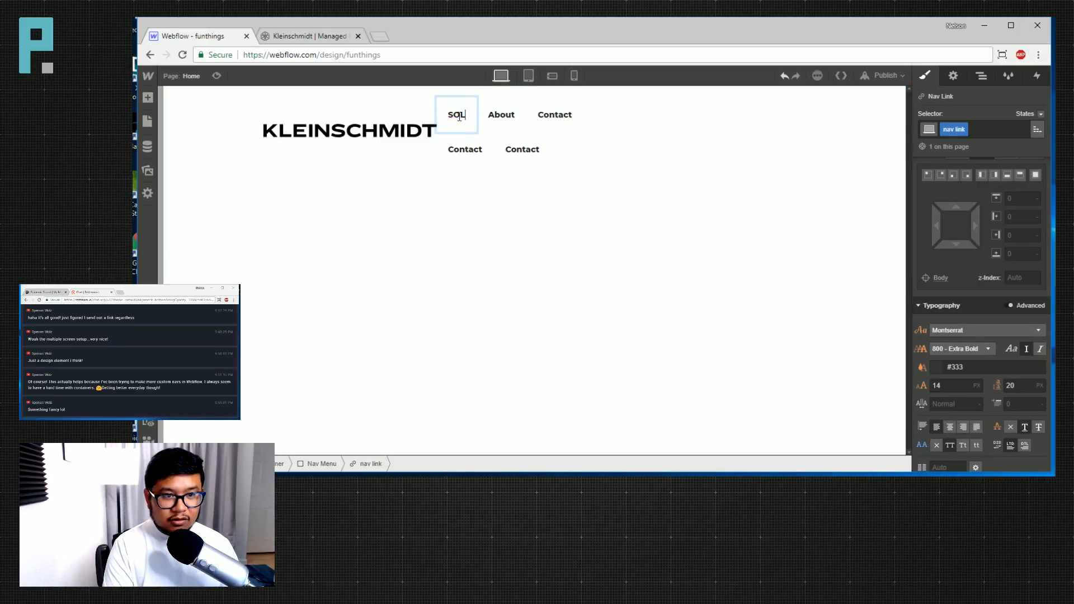
{"action": "type", "text": "UTIONS"}
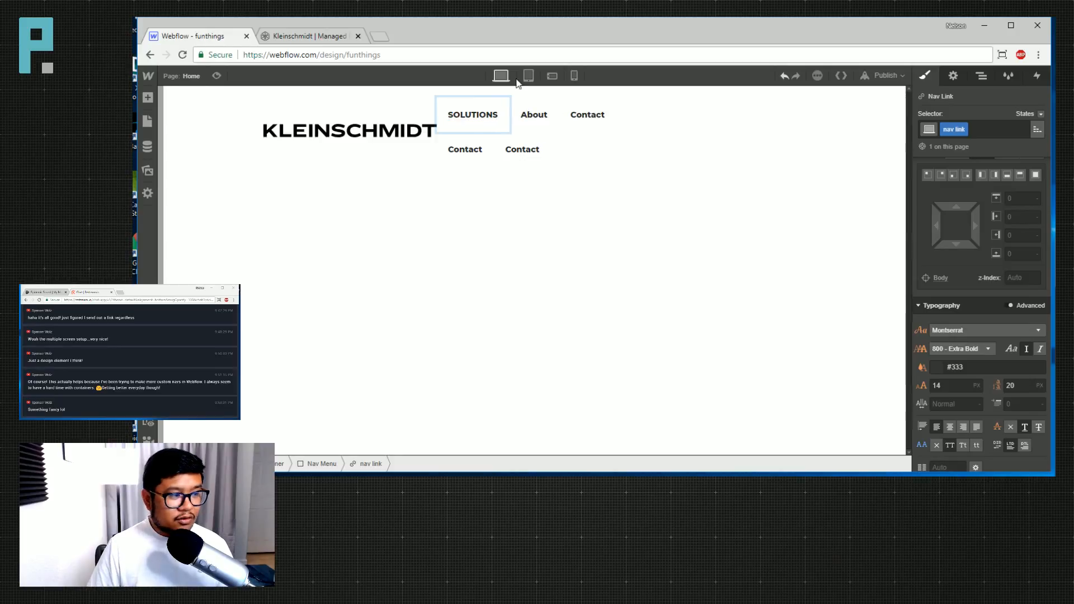
{"action": "left_click", "coordinate": [534, 114]}
{"action": "double_click", "coordinate": [535, 113]}
{"action": "double_click", "coordinate": [535, 112]}
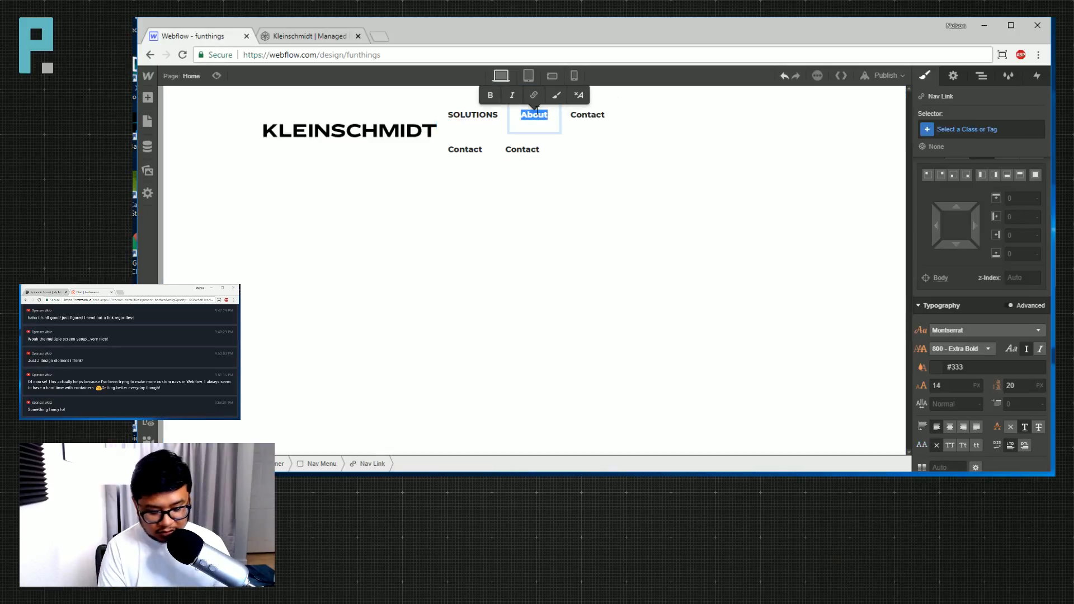
{"action": "type", "text": "industries"}
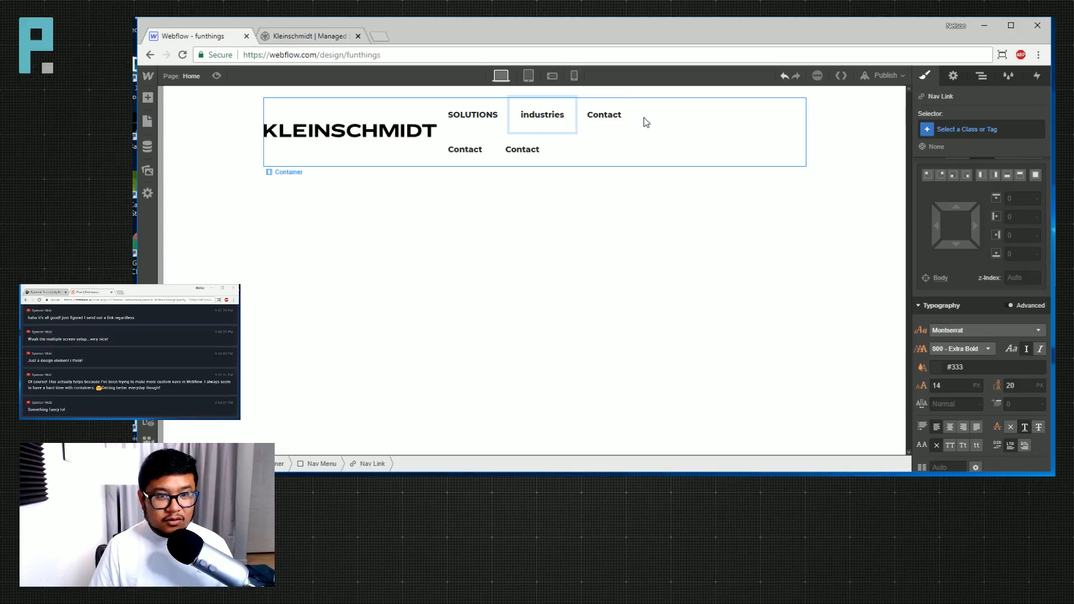
Change the upper Contact link's text to "company" and the first Contact link in the Div Block to "log in".
{"action": "left_click", "coordinate": [598, 114]}
{"action": "double_click", "coordinate": [598, 114]}
{"action": "type", "text": "com"}
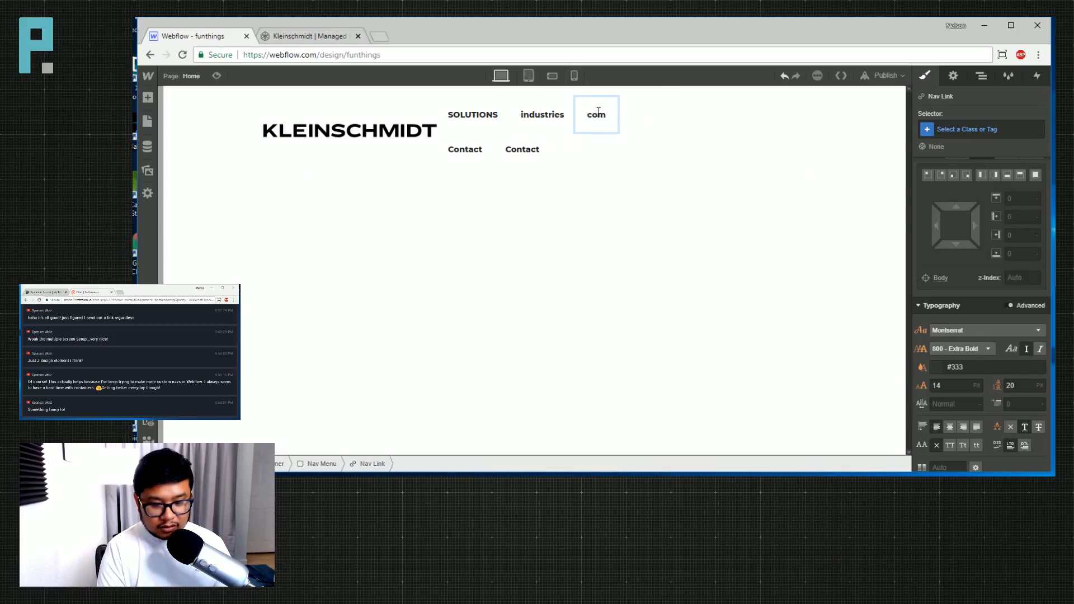
{"action": "type", "text": "pany"}
{"action": "left_click", "coordinate": [477, 149]}
{"action": "double_click", "coordinate": [476, 151]}
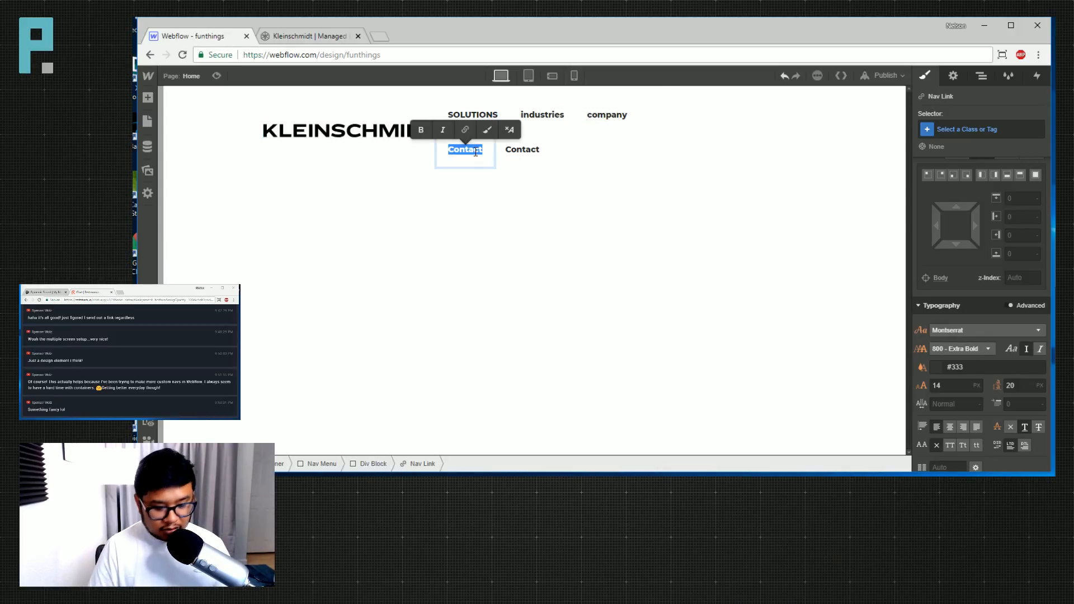
{"action": "type", "text": "log in"}
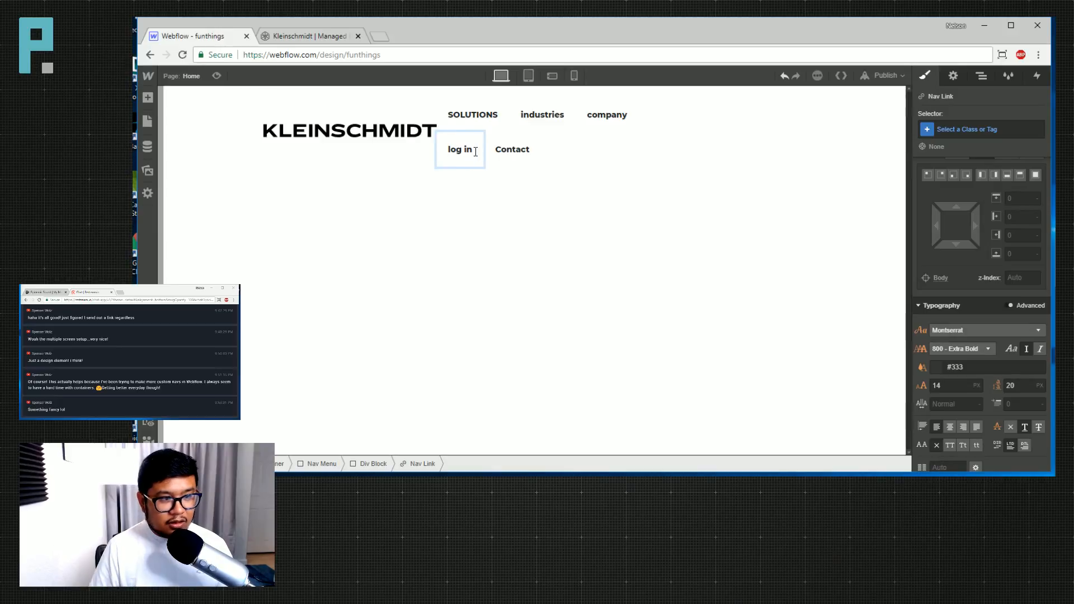
Select the industries link and review its layout and typography settings.
{"action": "left_click", "coordinate": [510, 152]}
{"action": "left_click", "coordinate": [519, 120]}
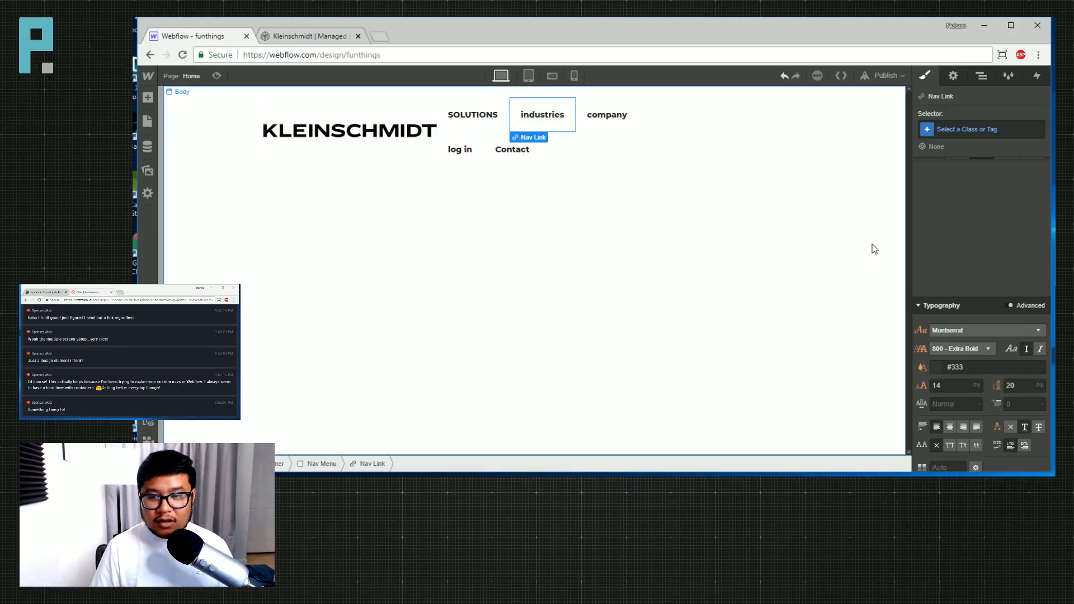
{"action": "scroll", "coordinate": [1007, 228], "scroll_direction": "up", "scroll_amount": 7}
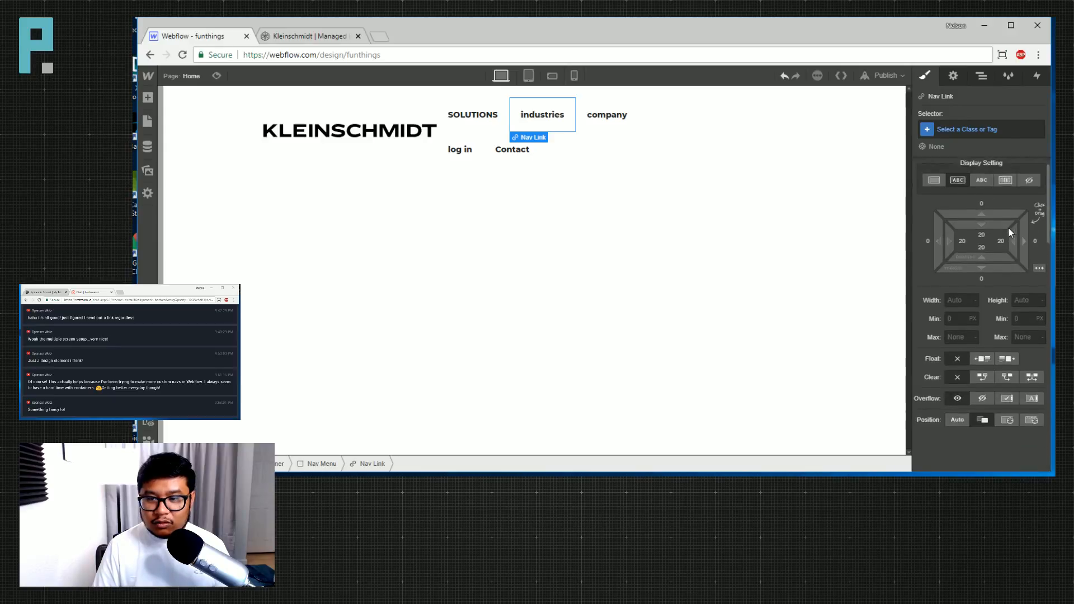
{"action": "scroll", "coordinate": [1008, 228], "scroll_direction": "down", "scroll_amount": 6}
{"action": "scroll", "coordinate": [1008, 228], "scroll_direction": "up", "scroll_amount": 2}
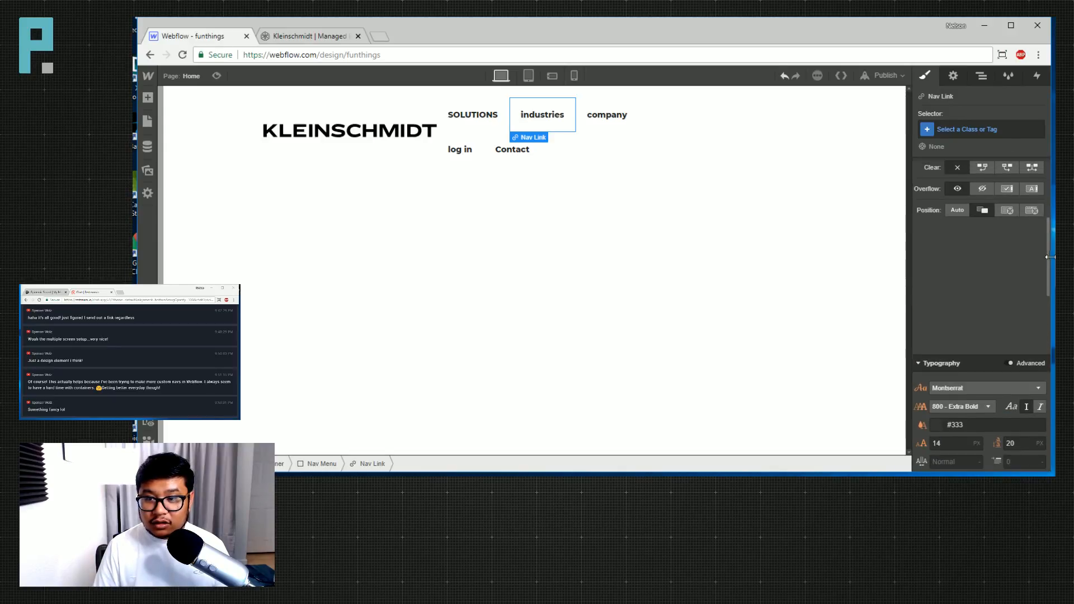
Apply the existing "nav link" class to the industries and company menu links.
{"action": "left_click", "coordinate": [960, 132]}
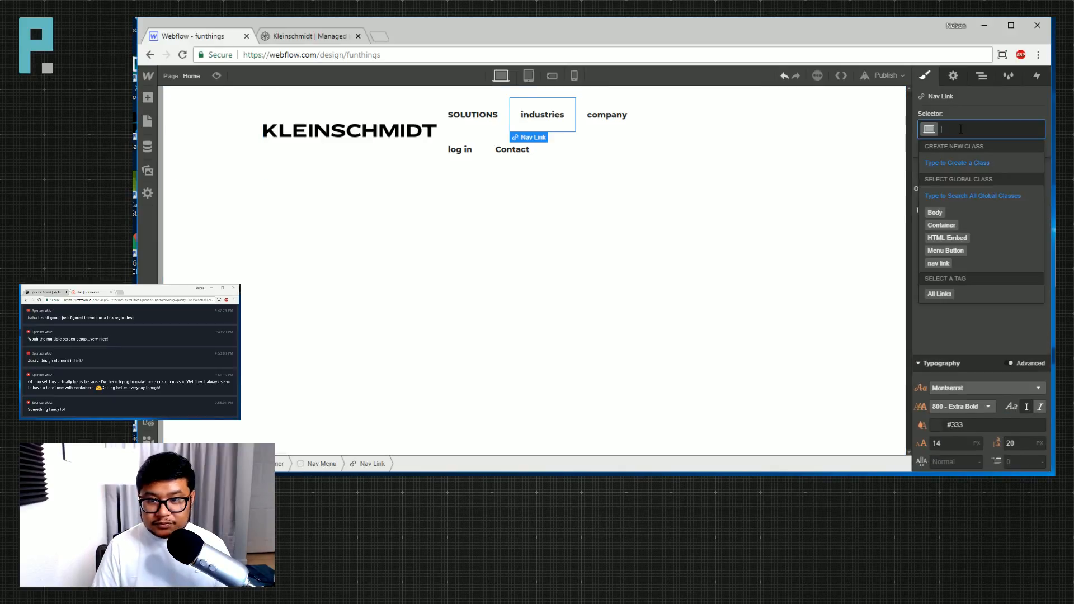
{"action": "left_click", "coordinate": [951, 264]}
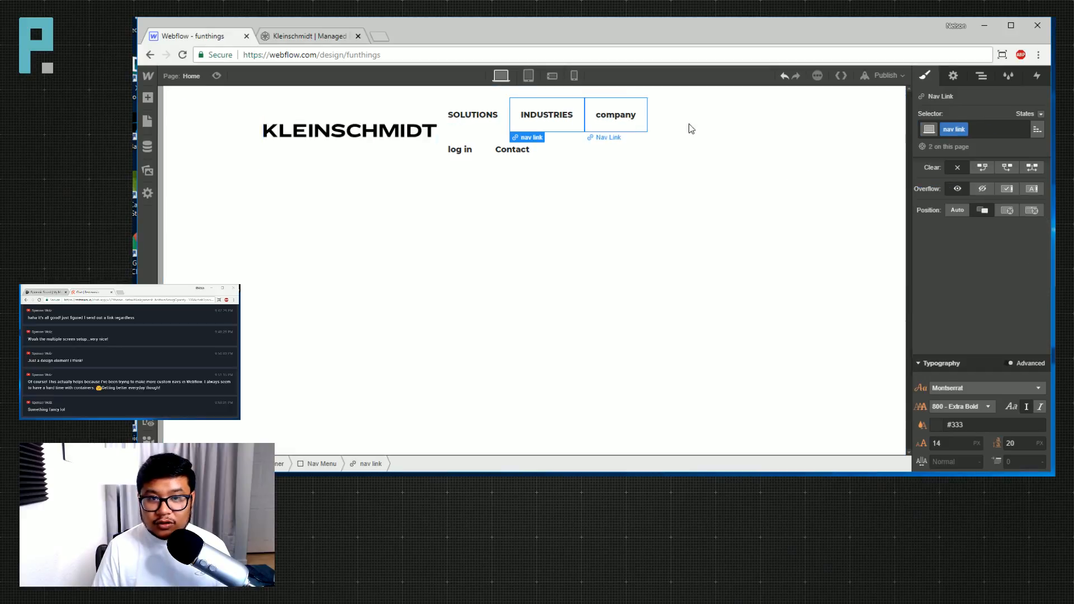
{"action": "left_click", "coordinate": [615, 119]}
{"action": "left_click", "coordinate": [985, 129]}
{"action": "left_click", "coordinate": [942, 264]}
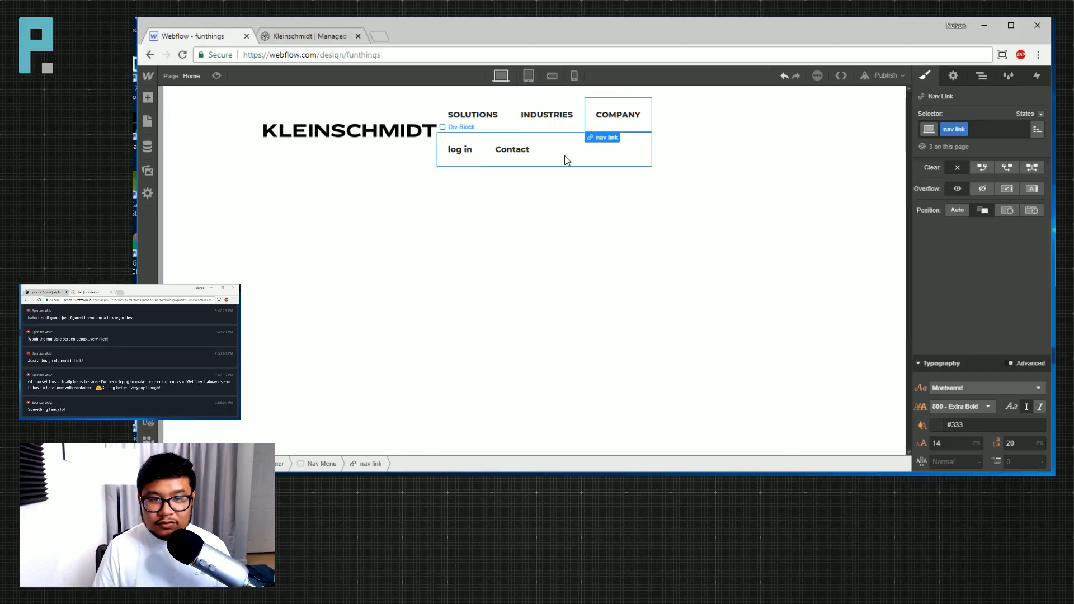
Apply the existing "nav link" class to the log in and Contact links in the Div Block.
{"action": "left_click", "coordinate": [467, 156]}
{"action": "left_click", "coordinate": [959, 129]}
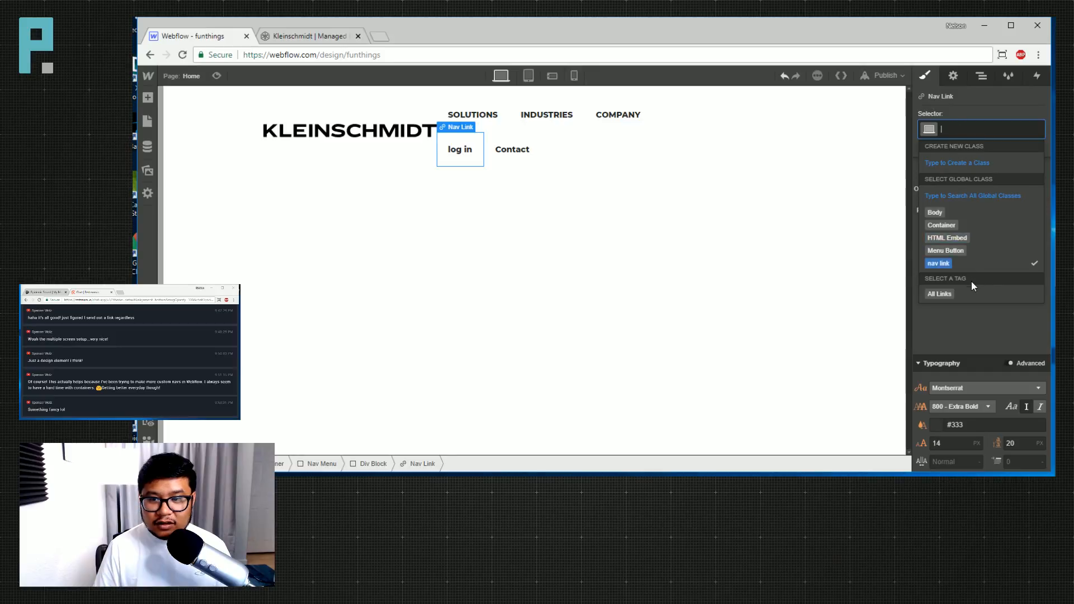
{"action": "left_click", "coordinate": [940, 264]}
{"action": "left_click", "coordinate": [537, 158]}
{"action": "left_click", "coordinate": [956, 133]}
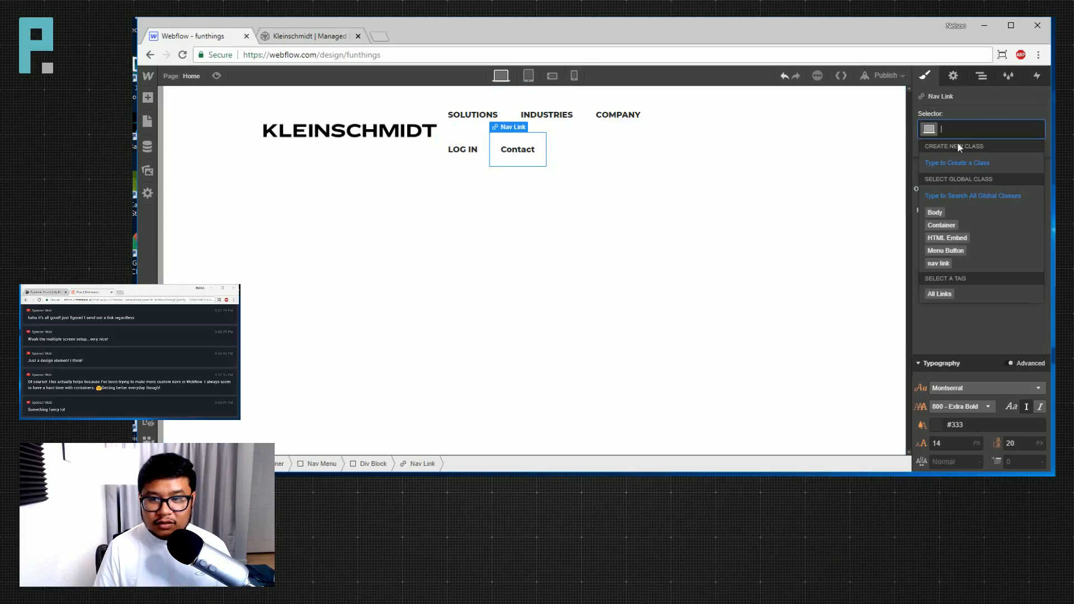
{"action": "left_click", "coordinate": [940, 264]}
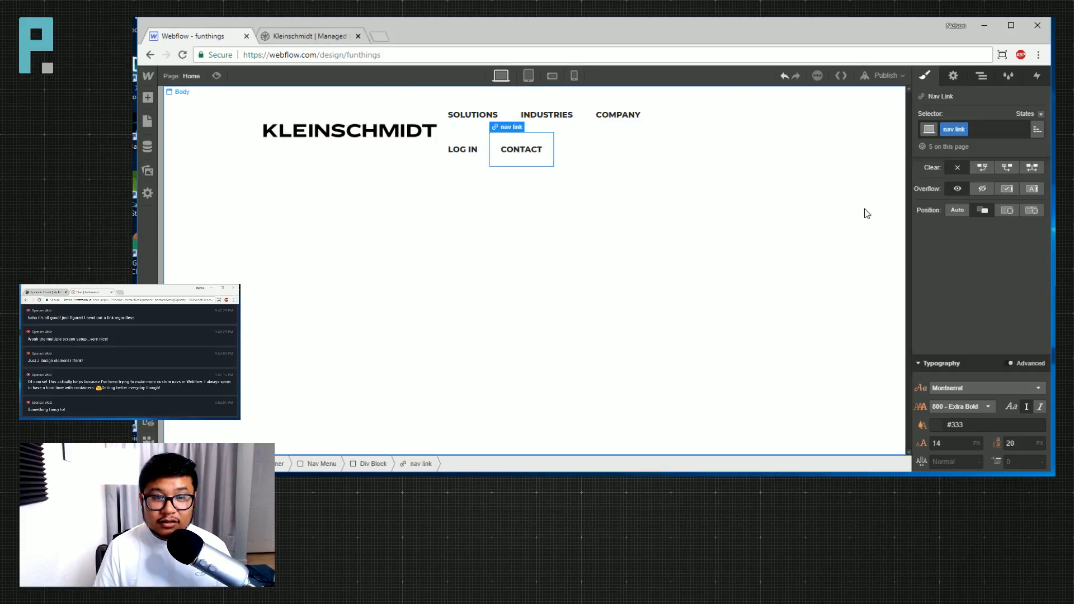
Set the Nav Menu element's display to flex.
{"action": "left_click", "coordinate": [566, 158]}
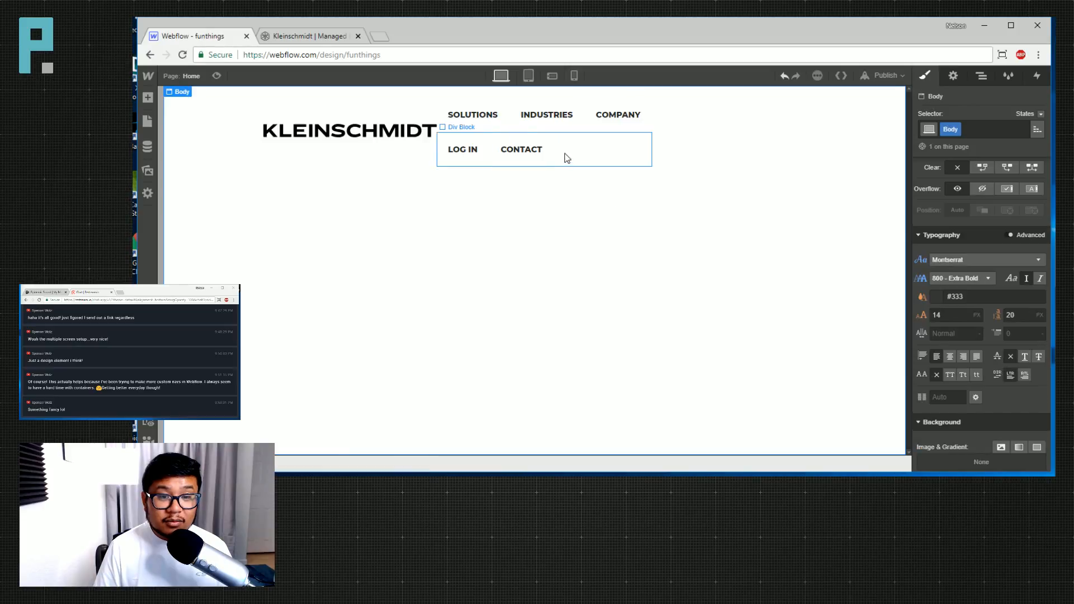
{"action": "left_click", "coordinate": [471, 116]}
{"action": "left_click", "coordinate": [981, 76]}
{"action": "left_click", "coordinate": [988, 172]}
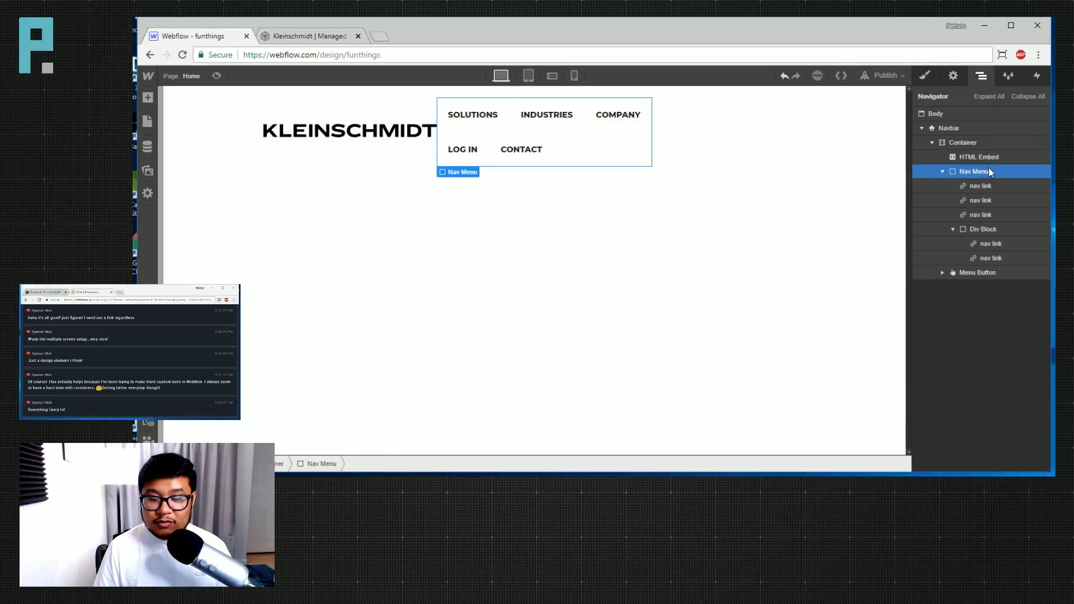
{"action": "left_click", "coordinate": [926, 76]}
{"action": "left_click", "coordinate": [1005, 269]}
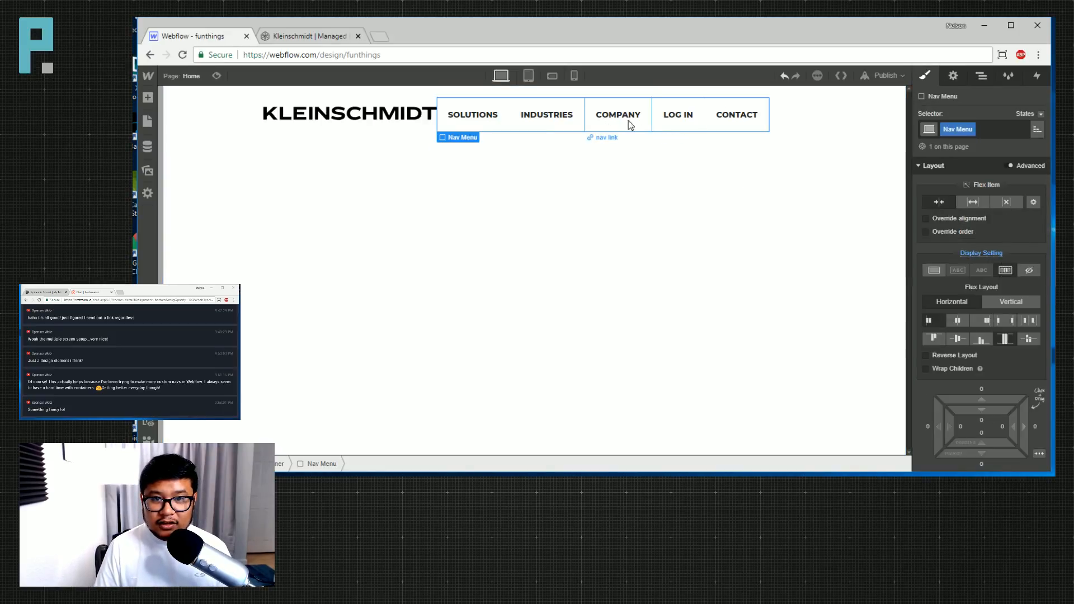
Make the Div Block holding the LOG IN and CONTACT links a vertical flex layout.
{"action": "left_click", "coordinate": [692, 123]}
{"action": "left_click", "coordinate": [692, 124]}
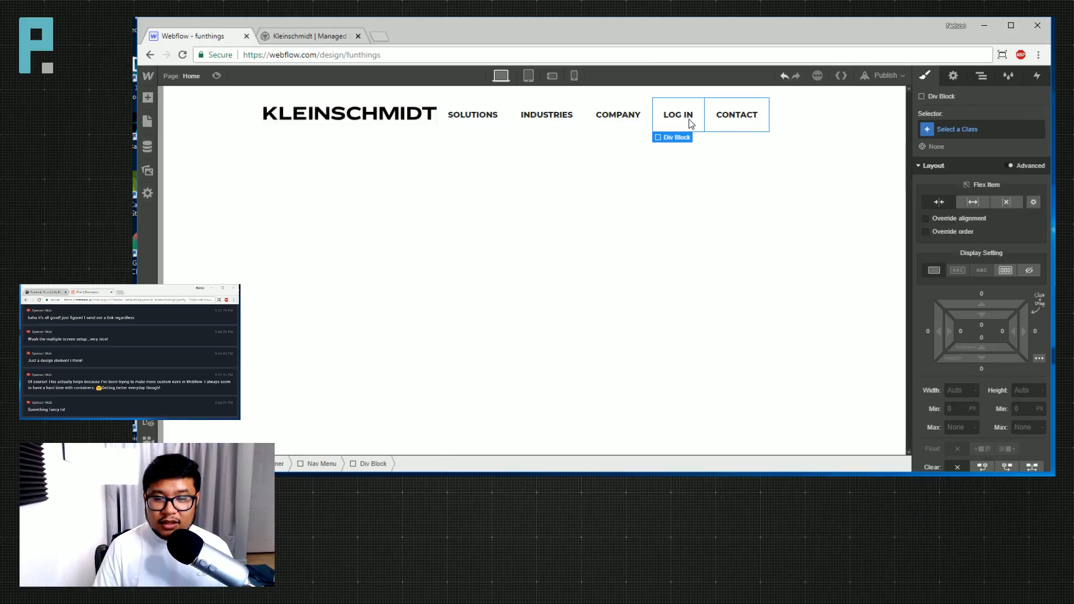
{"action": "left_click", "coordinate": [1005, 270]}
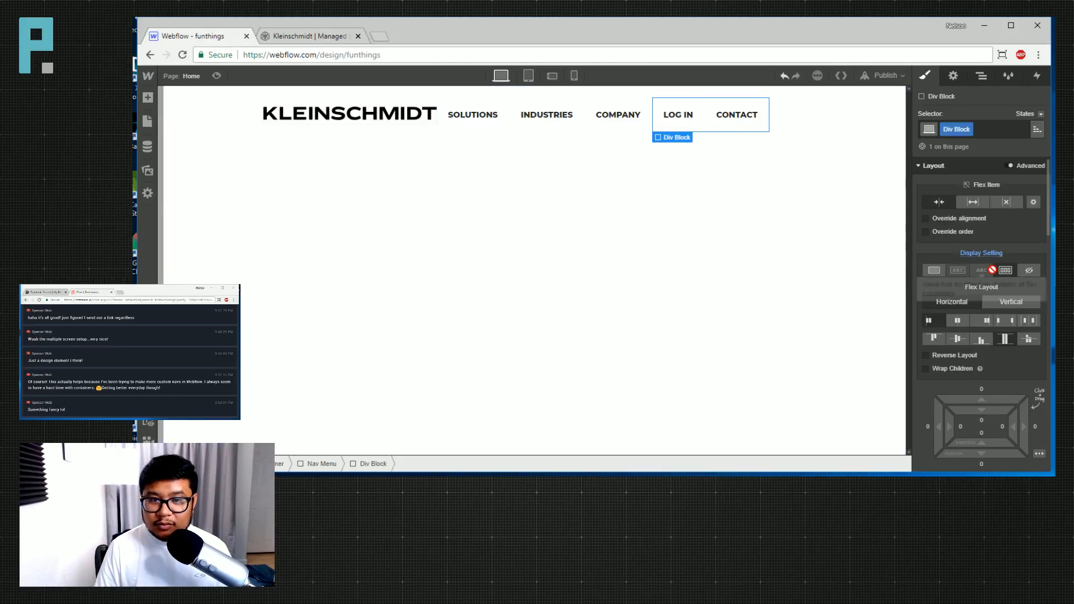
{"action": "left_click", "coordinate": [1006, 302]}
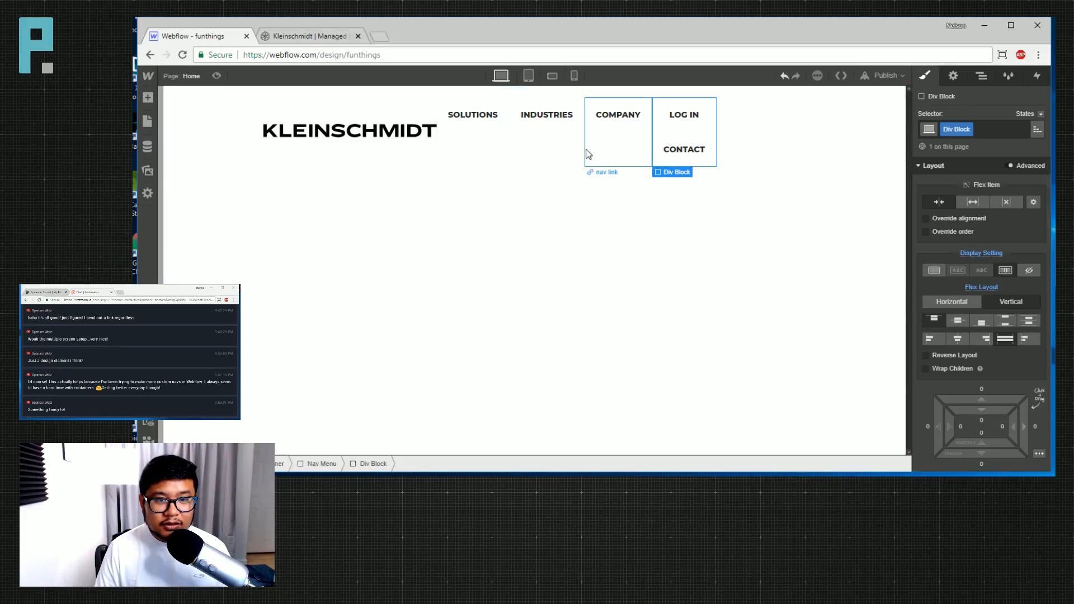
Give the "nav link" class a horizontal flex layout centered on both axes, and compare it with the Kleinschmidt reference navbar.
{"action": "left_click", "coordinate": [491, 141]}
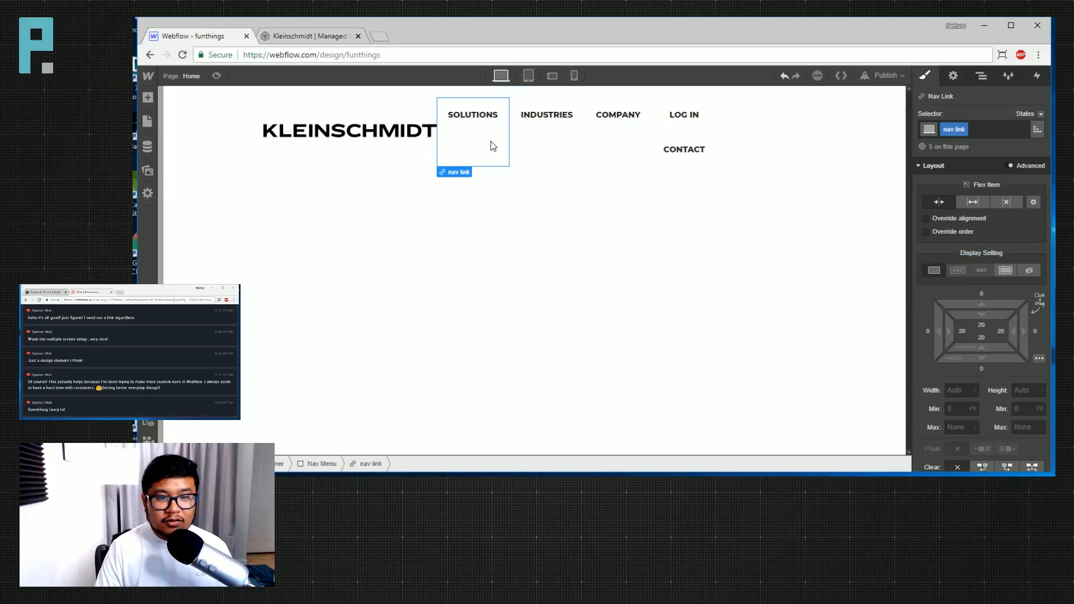
{"action": "left_click", "coordinate": [1005, 270]}
{"action": "left_click", "coordinate": [958, 320]}
{"action": "left_click", "coordinate": [961, 339]}
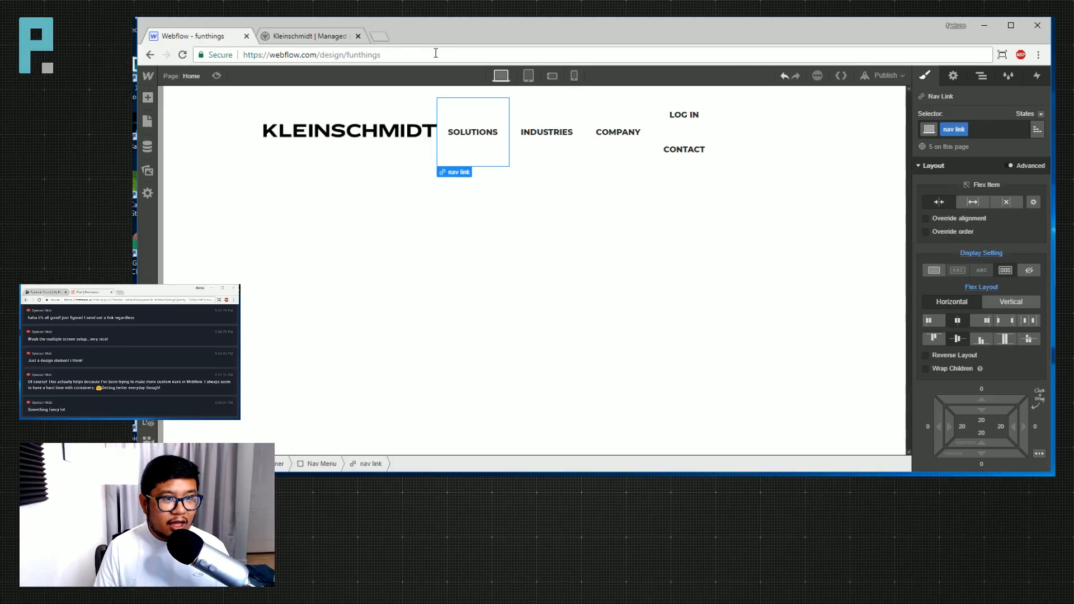
{"action": "left_click", "coordinate": [310, 37]}
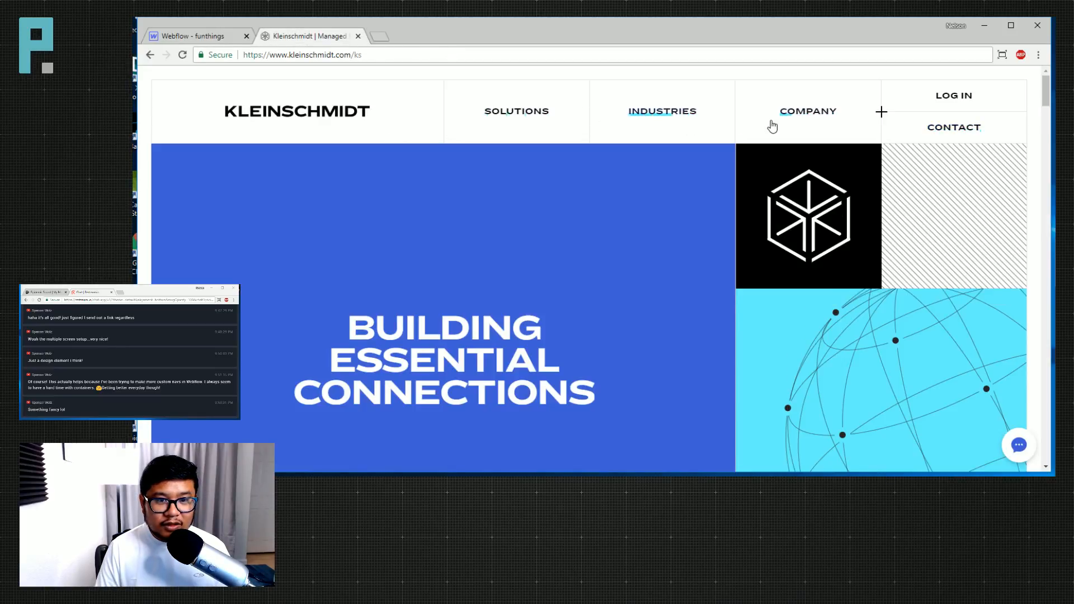
{"action": "left_click", "coordinate": [200, 39]}
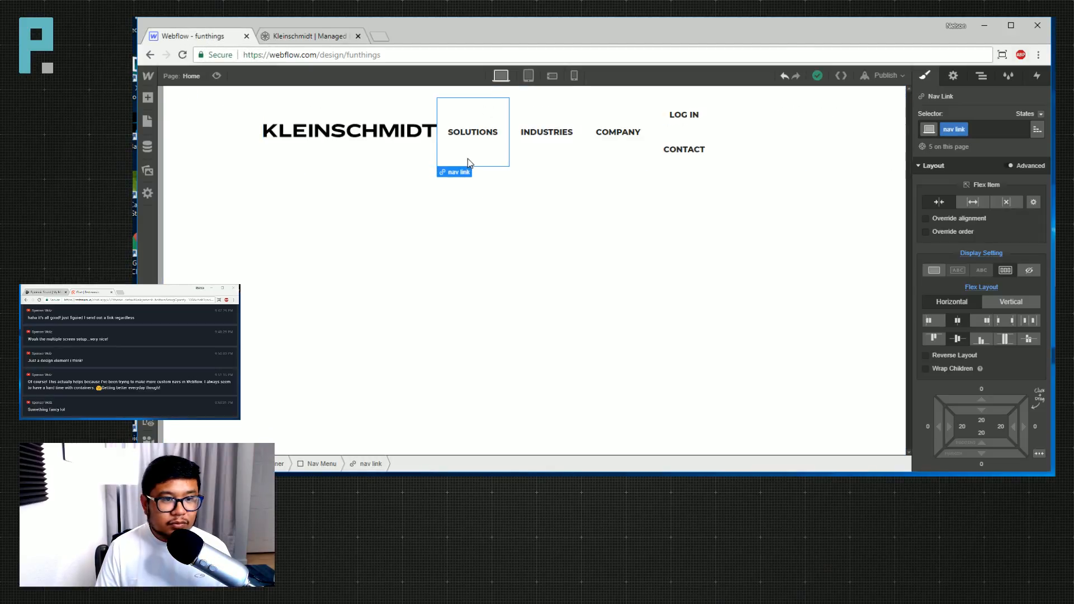
Add a Div Block inside the Navbar above the existing Container and give it the "Container" class.
{"action": "left_click", "coordinate": [329, 161]}
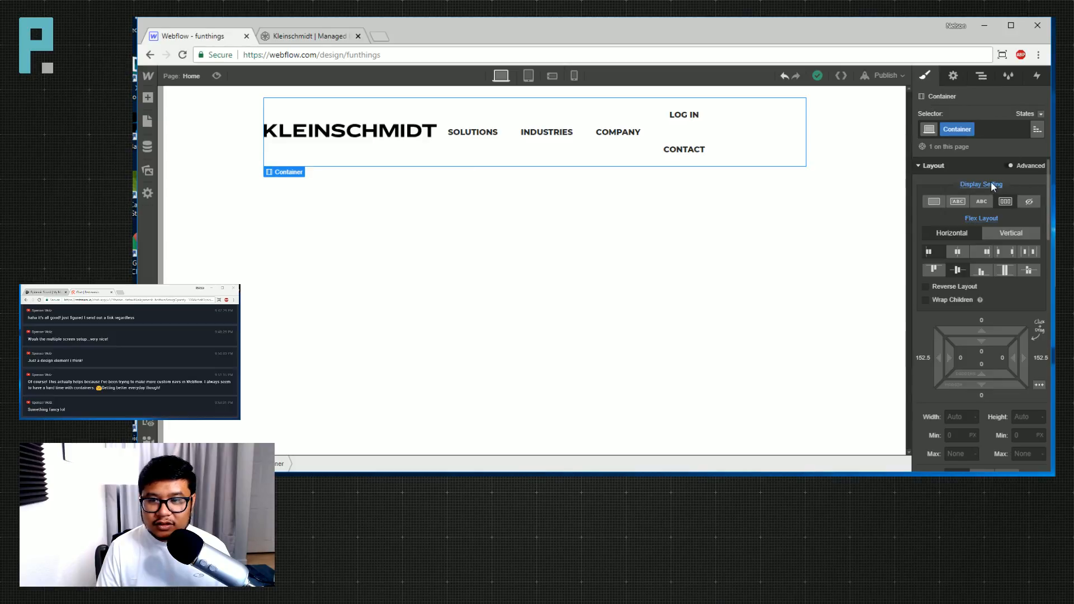
{"action": "left_click", "coordinate": [980, 77]}
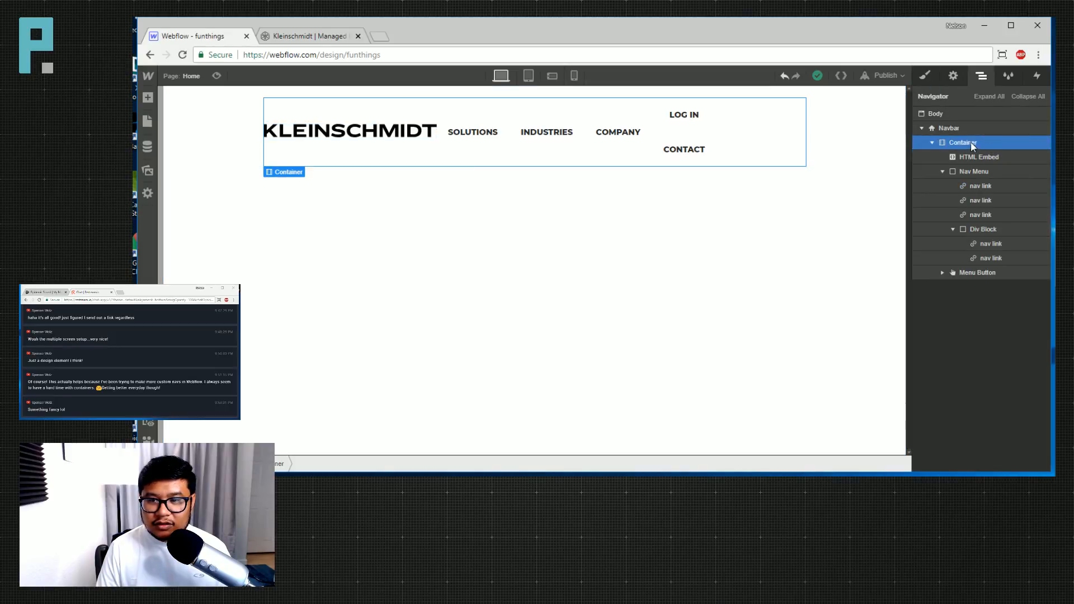
{"action": "key", "text": "a"}
{"action": "mouse_move", "coordinate": [173, 240]}
{"action": "left_mouse_down"}
{"action": "mouse_move", "coordinate": [216, 275]}
{"action": "mouse_move", "coordinate": [999, 174]}
{"action": "mouse_move", "coordinate": [967, 141]}
{"action": "left_mouse_up"}
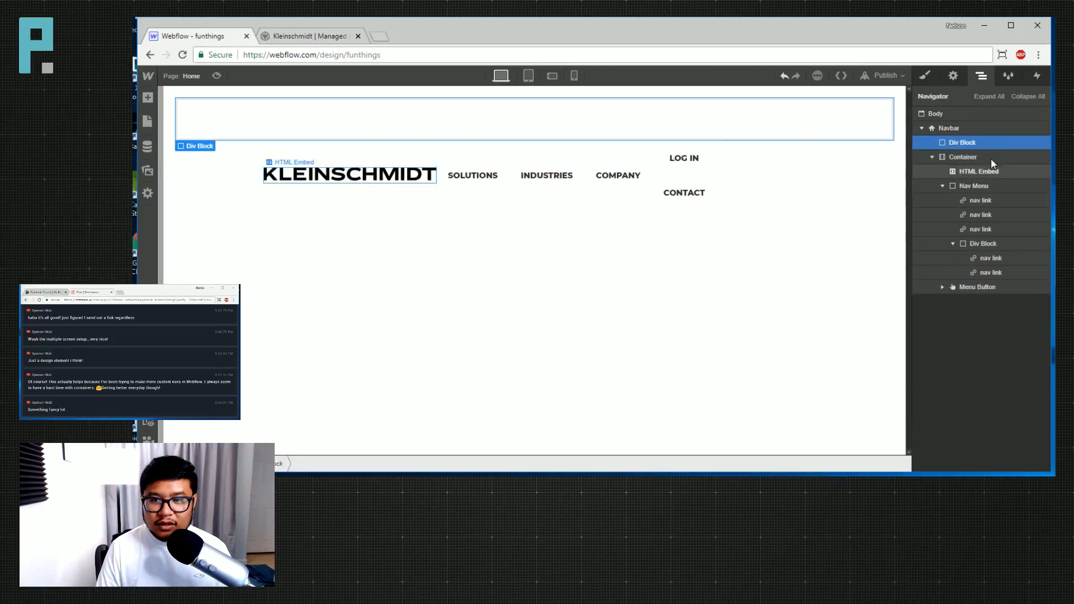
{"action": "left_click", "coordinate": [924, 76]}
{"action": "left_click", "coordinate": [970, 130]}
{"action": "type", "text": "con"}
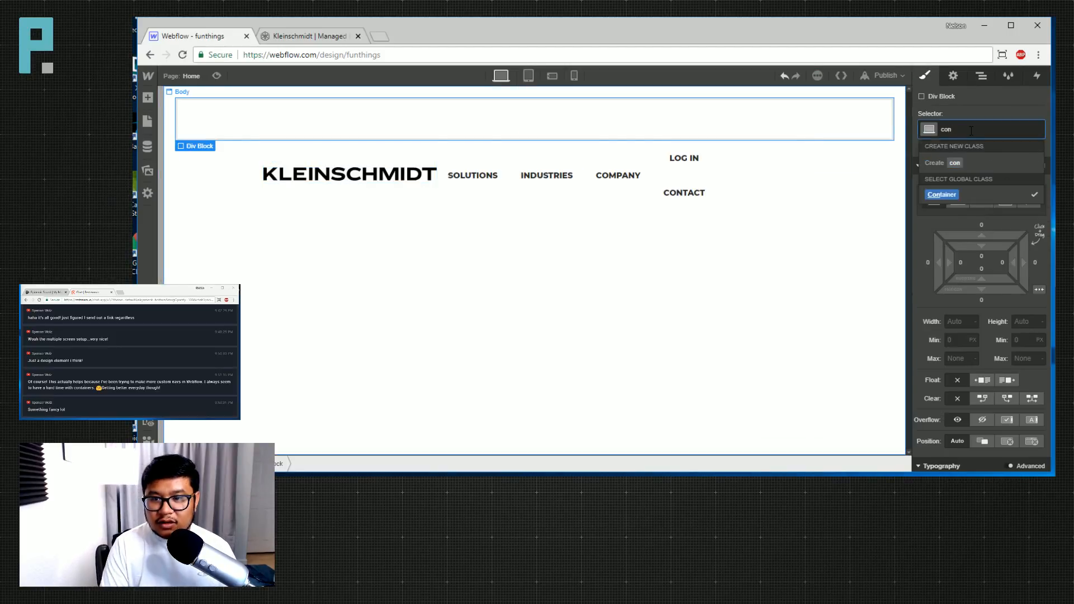
{"action": "key", "text": "Return"}
Move the HTML Embed, Nav Menu and Menu Button into the new Container div and delete the emptied original Container.
{"action": "left_click", "coordinate": [982, 75]}
{"action": "left_click_drag", "start_coordinate": [978, 172], "coordinate": [976, 148]}
{"action": "mouse_move", "coordinate": [975, 187]}
{"action": "left_mouse_down"}
{"action": "mouse_move", "coordinate": [973, 164]}
{"action": "mouse_move", "coordinate": [976, 180]}
{"action": "left_mouse_up"}
{"action": "left_click", "coordinate": [977, 200]}
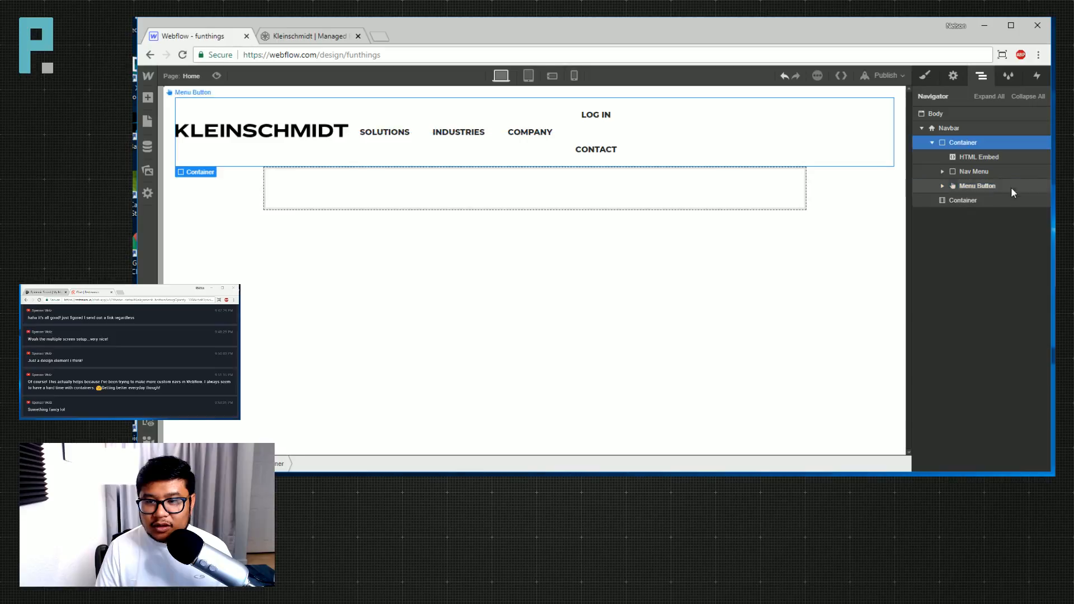
{"action": "left_click", "coordinate": [970, 202]}
{"action": "key", "text": "Delete"}
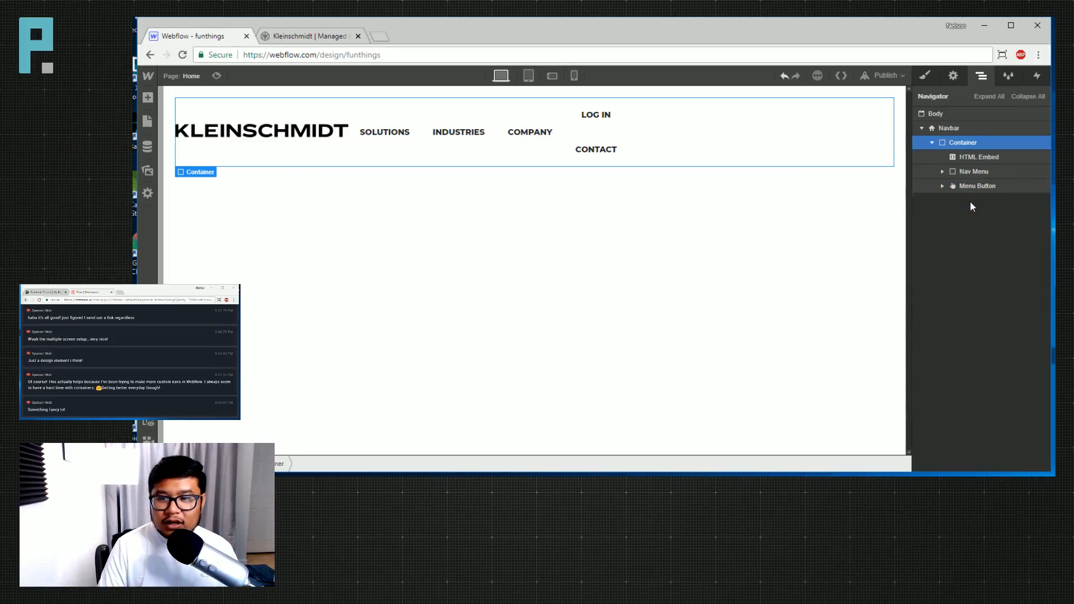
Try a width of 100% on the new Container div.
{"action": "left_click", "coordinate": [976, 157]}
{"action": "left_click", "coordinate": [965, 143]}
{"action": "left_click", "coordinate": [925, 77]}
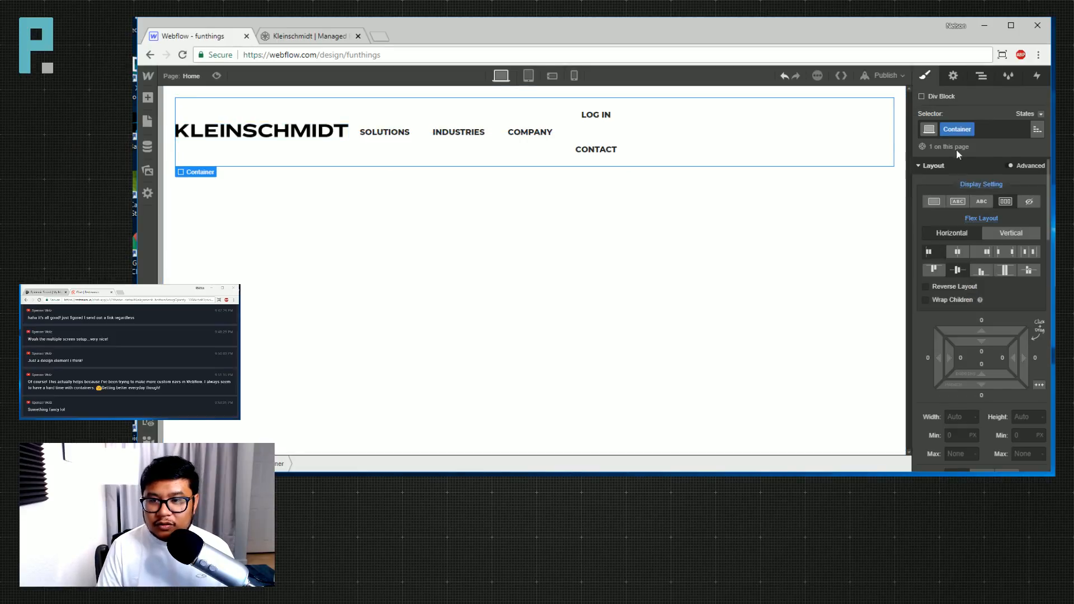
{"action": "scroll", "coordinate": [973, 366], "scroll_direction": "down", "scroll_amount": 2}
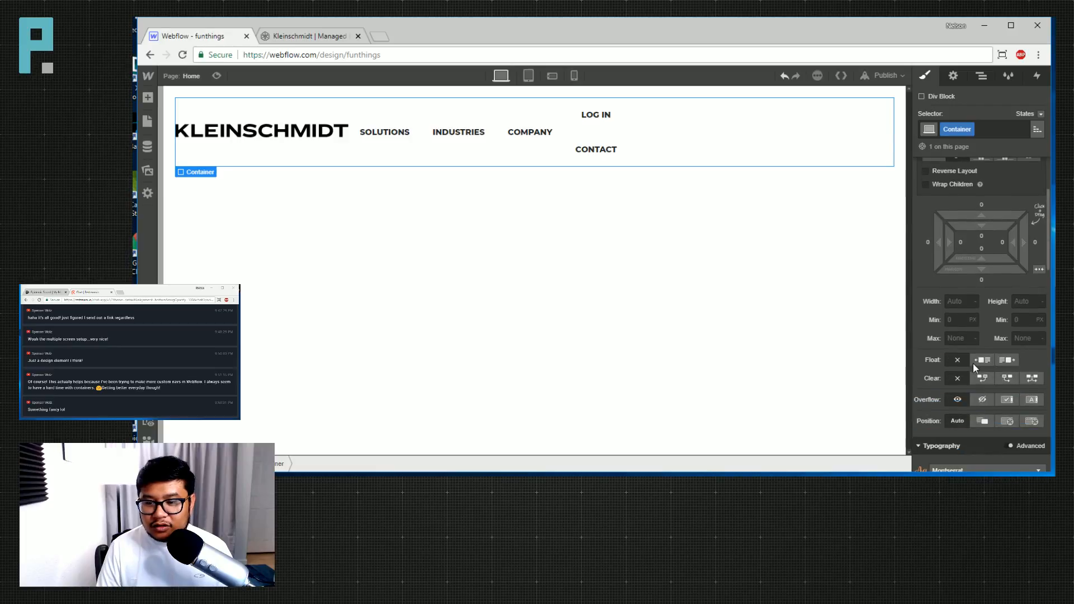
{"action": "left_click", "coordinate": [955, 299]}
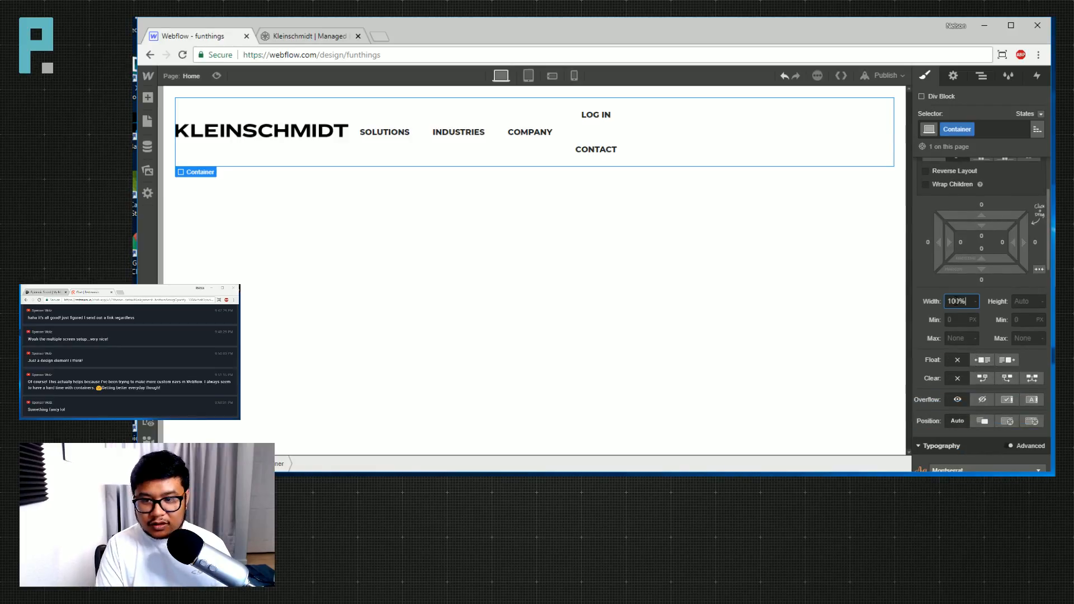
{"action": "type", "text": "100%"}
{"action": "key", "text": "Return"}
{"action": "key", "text": "ctrl+z"}
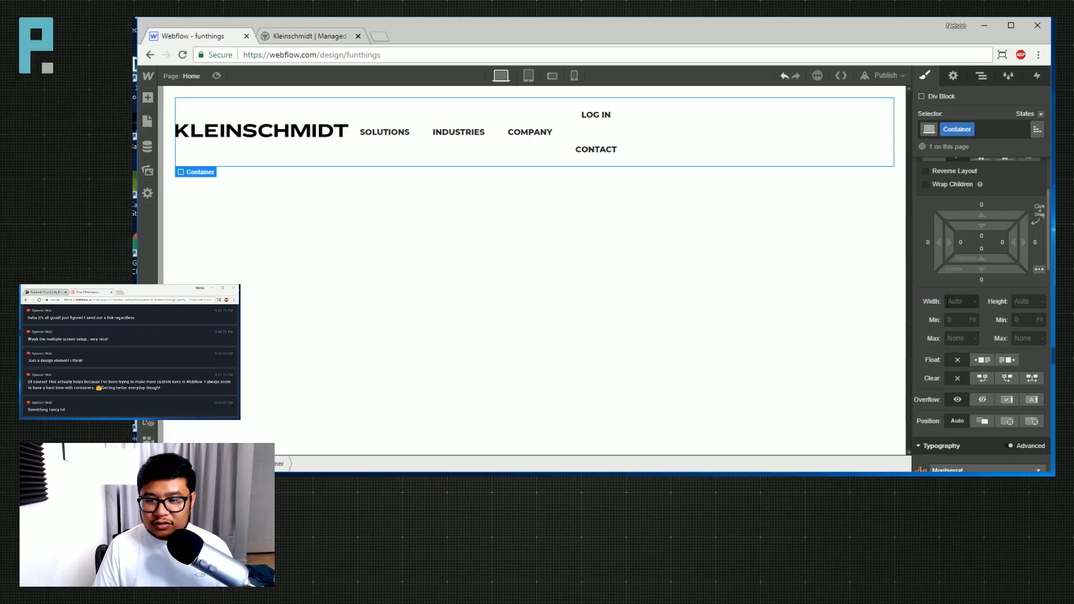
Rename the class of the KLEINSCHMIDT wordmark's HTML Embed to "logo".
{"action": "left_click", "coordinate": [278, 134]}
{"action": "key", "text": "Escape"}
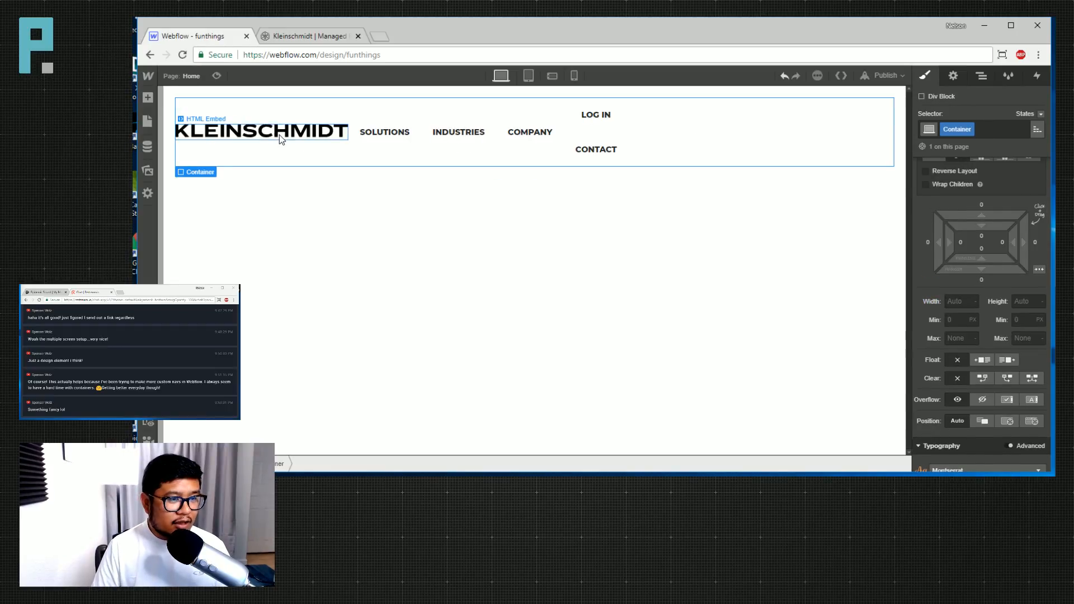
{"action": "left_click", "coordinate": [280, 138]}
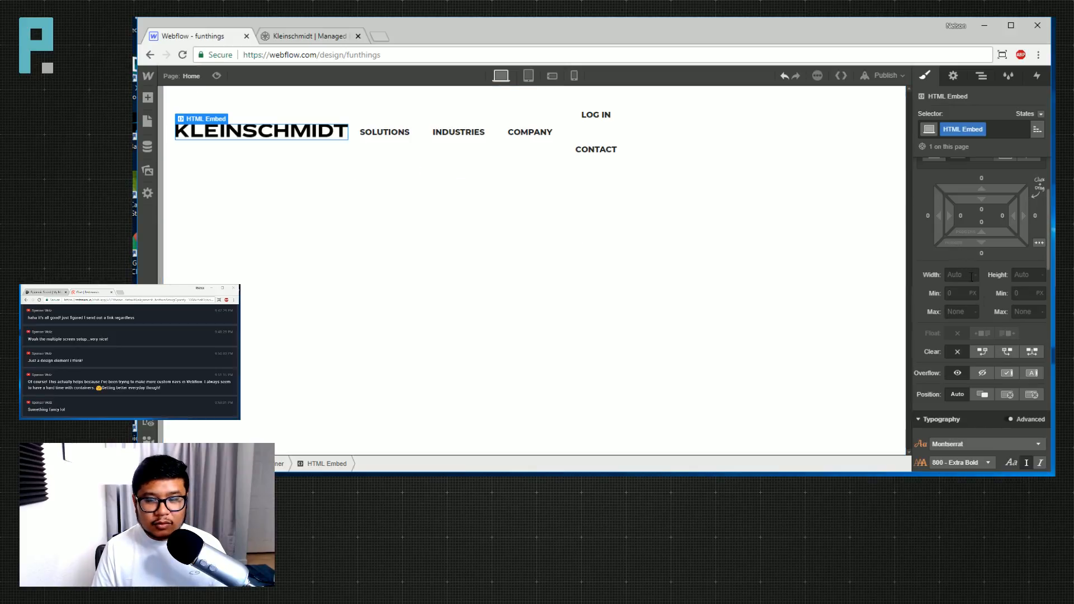
{"action": "left_click", "coordinate": [957, 122]}
{"action": "type", "text": "logo"}
{"action": "key", "text": "Return"}
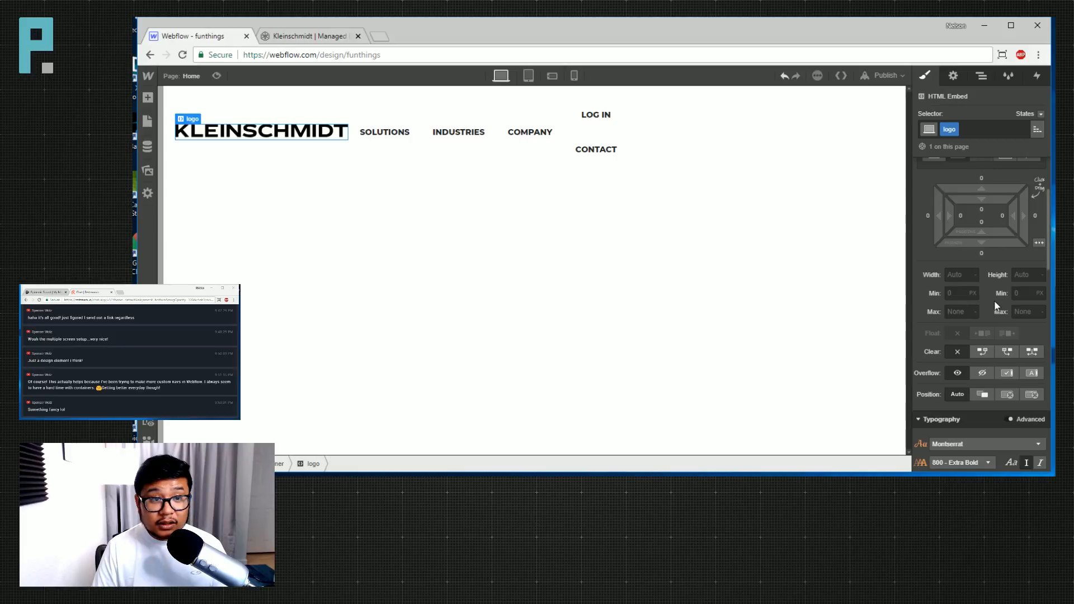
{"action": "scroll", "coordinate": [1001, 280], "scroll_direction": "up", "scroll_amount": 3}
{"action": "scroll", "coordinate": [1009, 311], "scroll_direction": "down", "scroll_amount": 2}
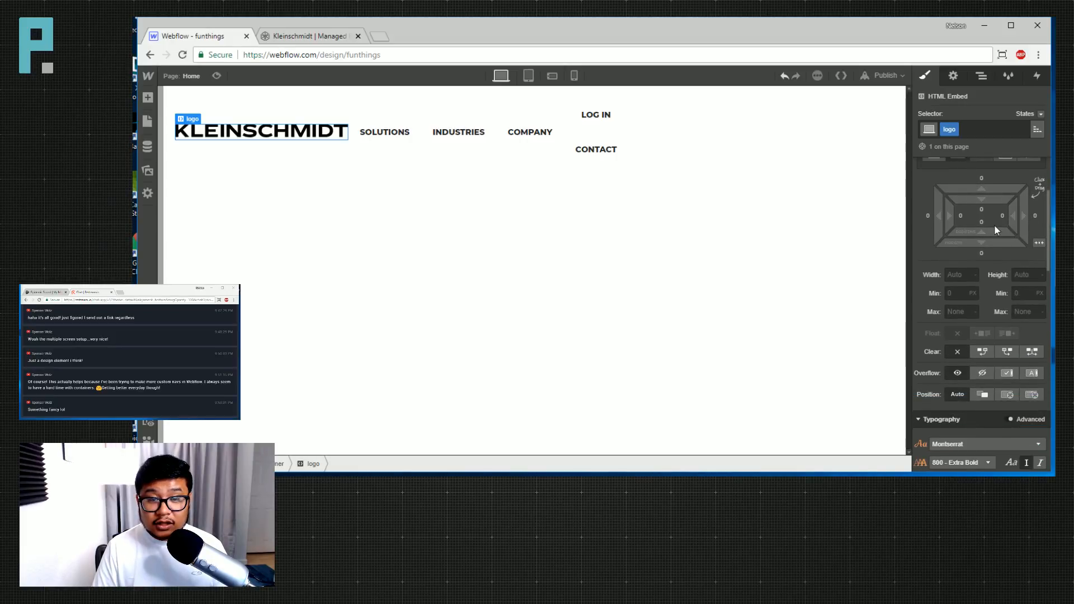
Give the Container div a solid 1 px border on all sides in black at 5% opacity.
{"action": "left_click", "coordinate": [784, 141]}
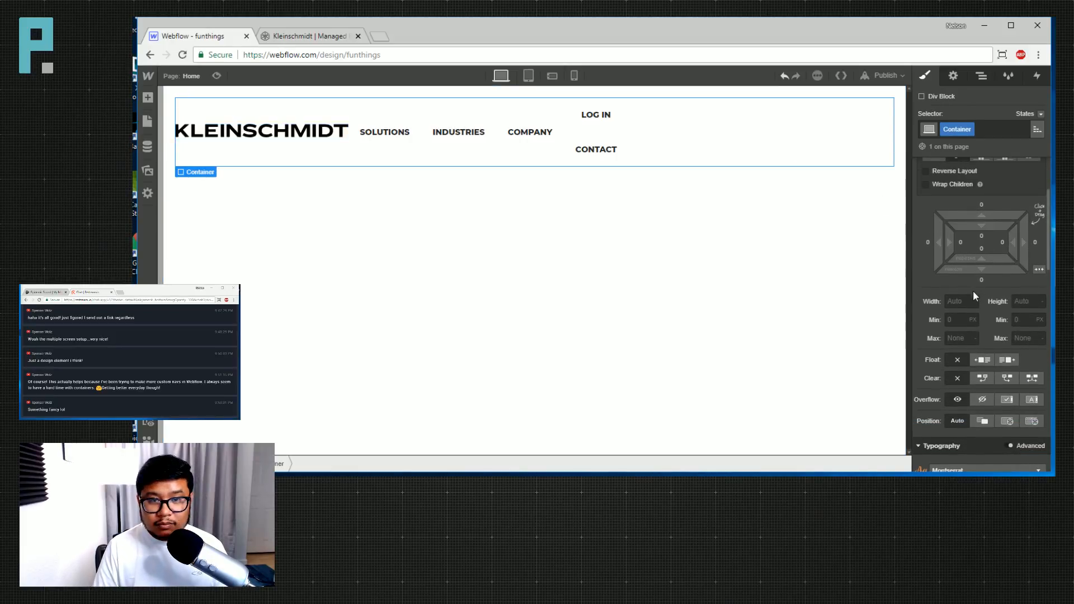
{"action": "scroll", "coordinate": [972, 294], "scroll_direction": "down", "scroll_amount": 6}
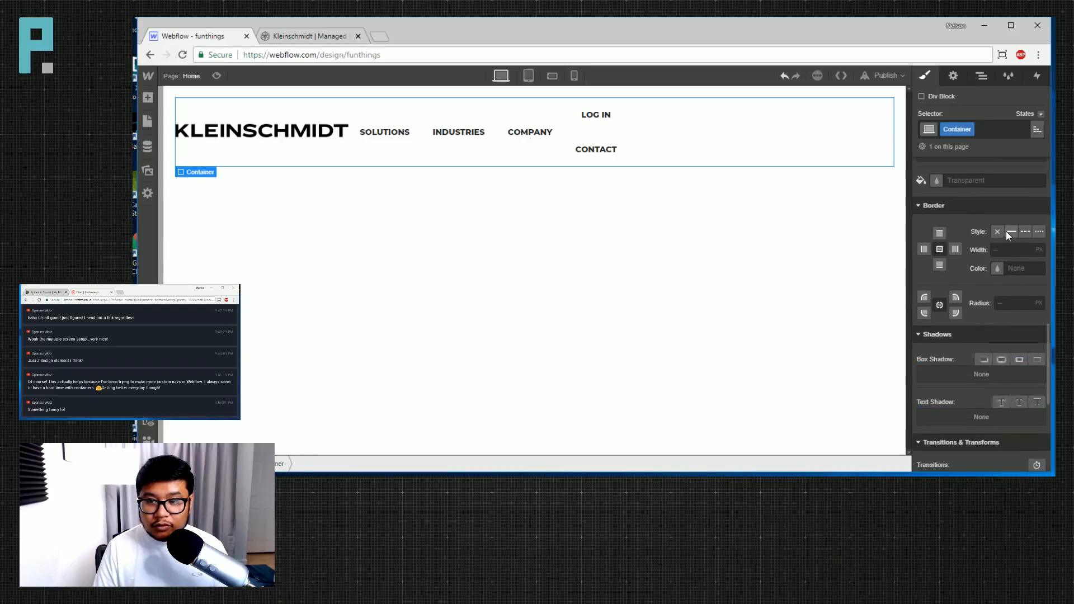
{"action": "left_click", "coordinate": [1010, 232]}
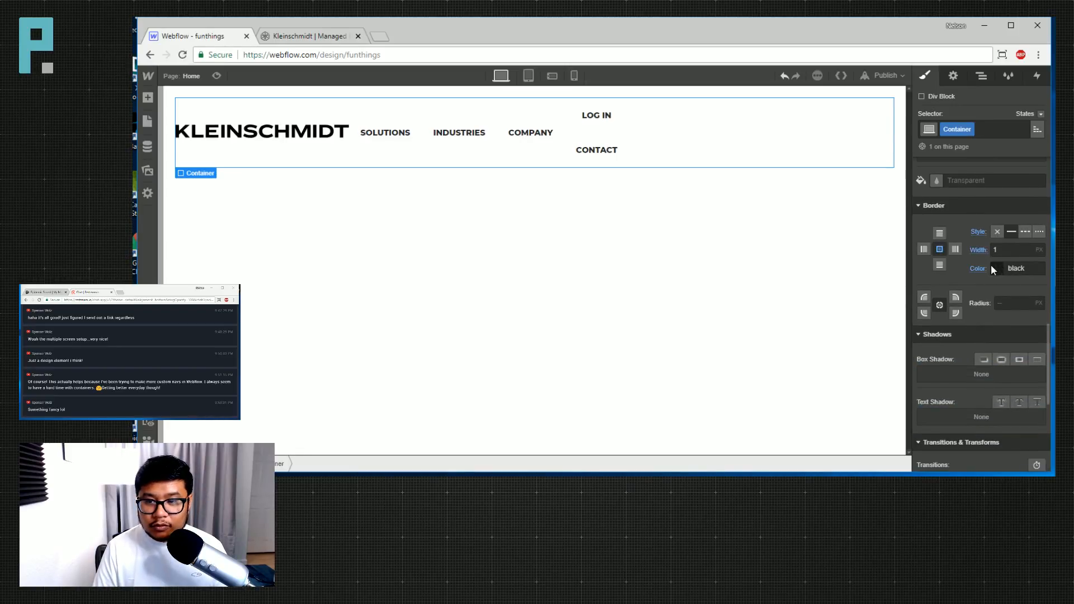
{"action": "left_click", "coordinate": [995, 268]}
{"action": "left_click_drag", "start_coordinate": [1033, 302], "coordinate": [1038, 367]}
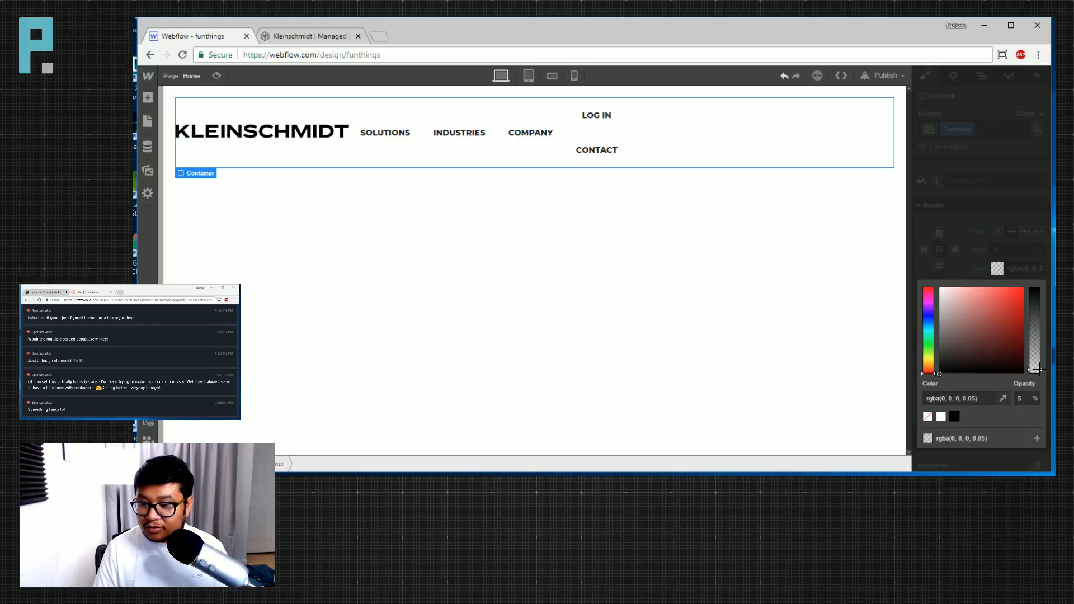
{"action": "left_click", "coordinate": [931, 268]}
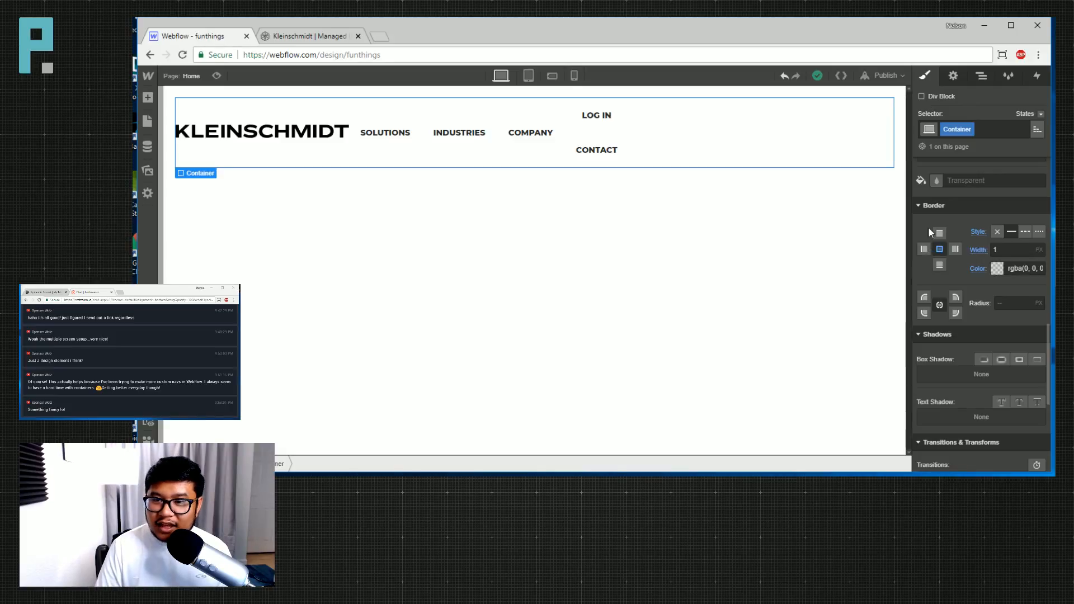
Set the flex sizing of the KLEINSCHMIDT logo embed to Expand so it fills the free width of the Container.
{"action": "left_click", "coordinate": [981, 77]}
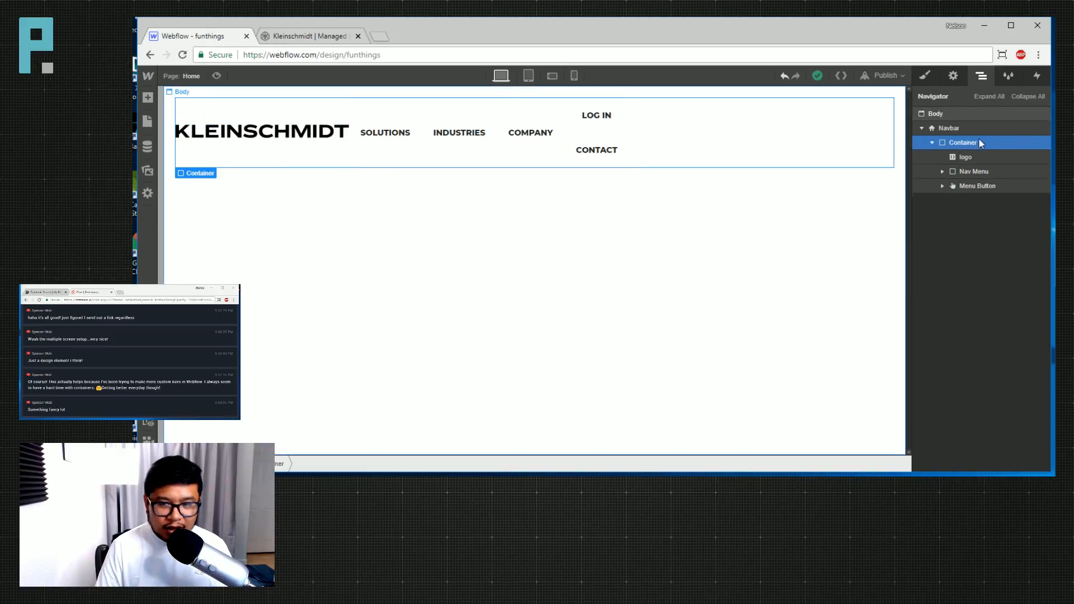
{"action": "left_click", "coordinate": [285, 138]}
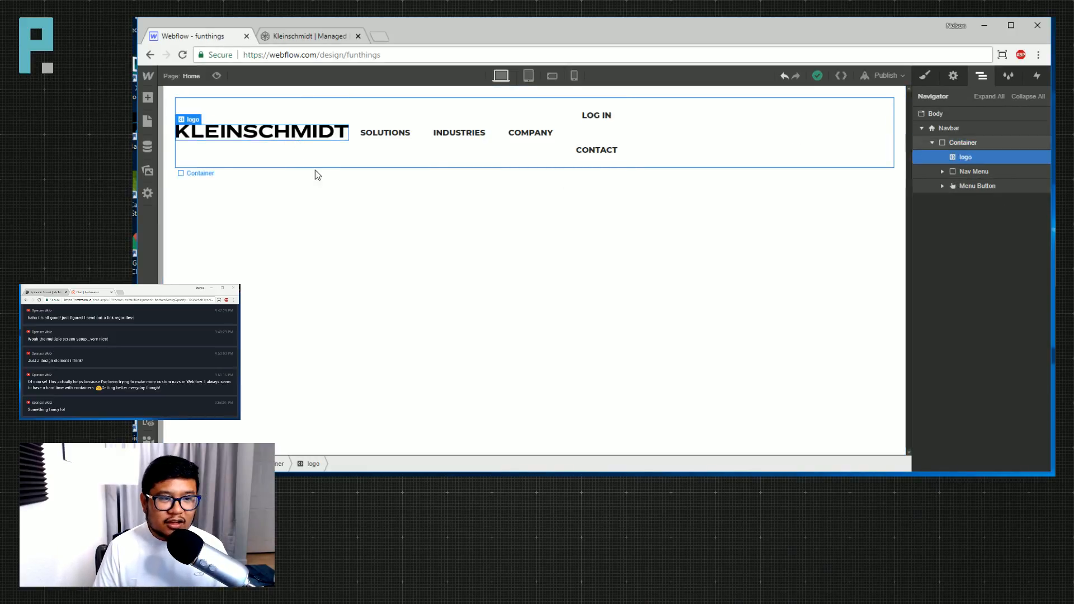
{"action": "left_click", "coordinate": [924, 75]}
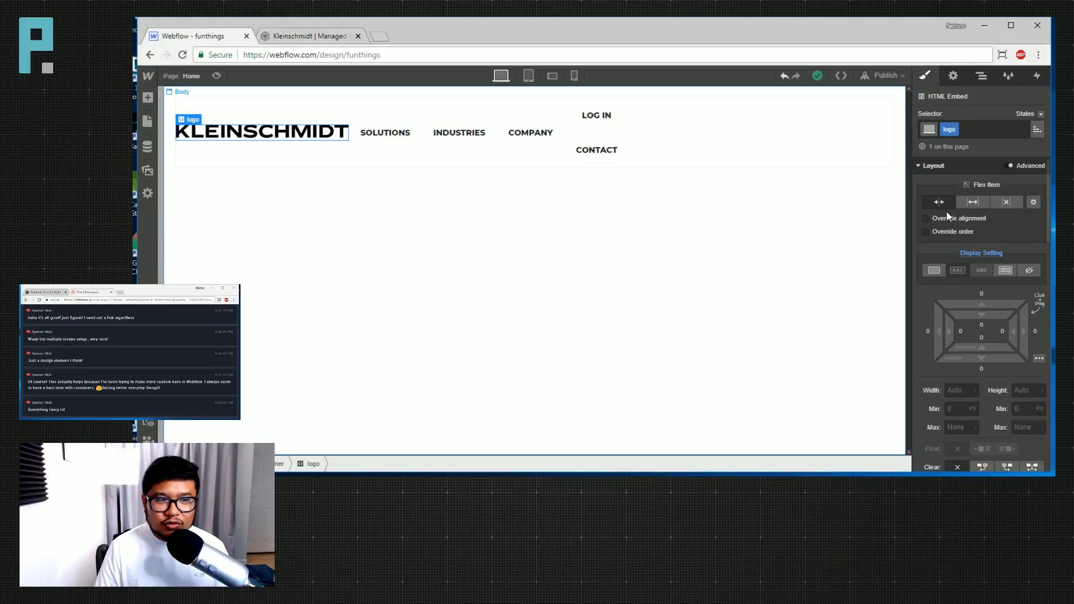
{"action": "scroll", "coordinate": [955, 336], "scroll_direction": "down", "scroll_amount": 3}
{"action": "scroll", "coordinate": [955, 358], "scroll_direction": "up", "scroll_amount": 3}
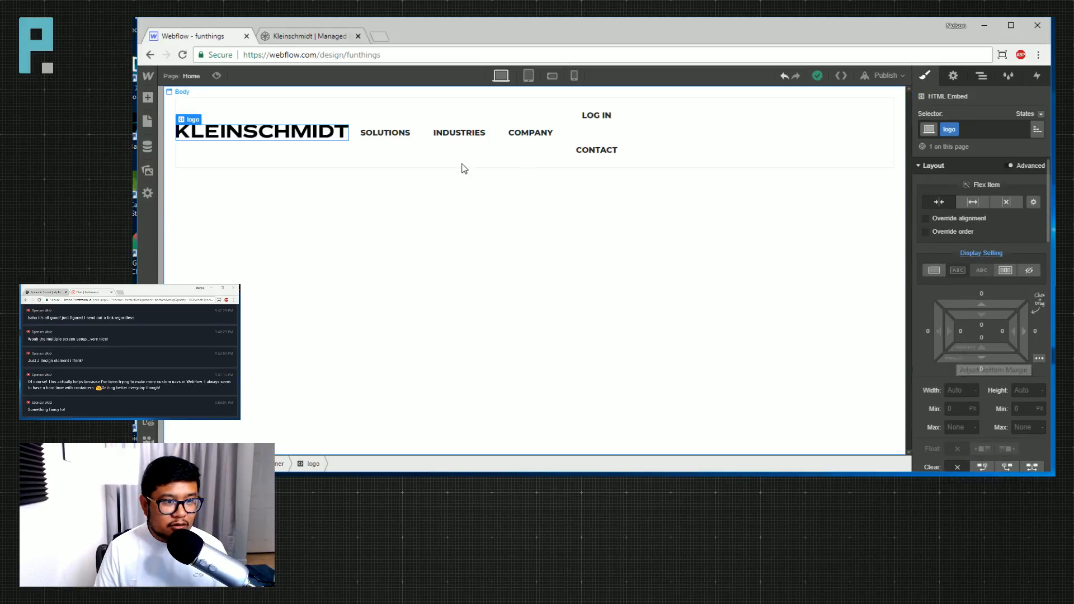
{"action": "left_click_drag", "start_coordinate": [999, 355], "coordinate": [1005, 390]}
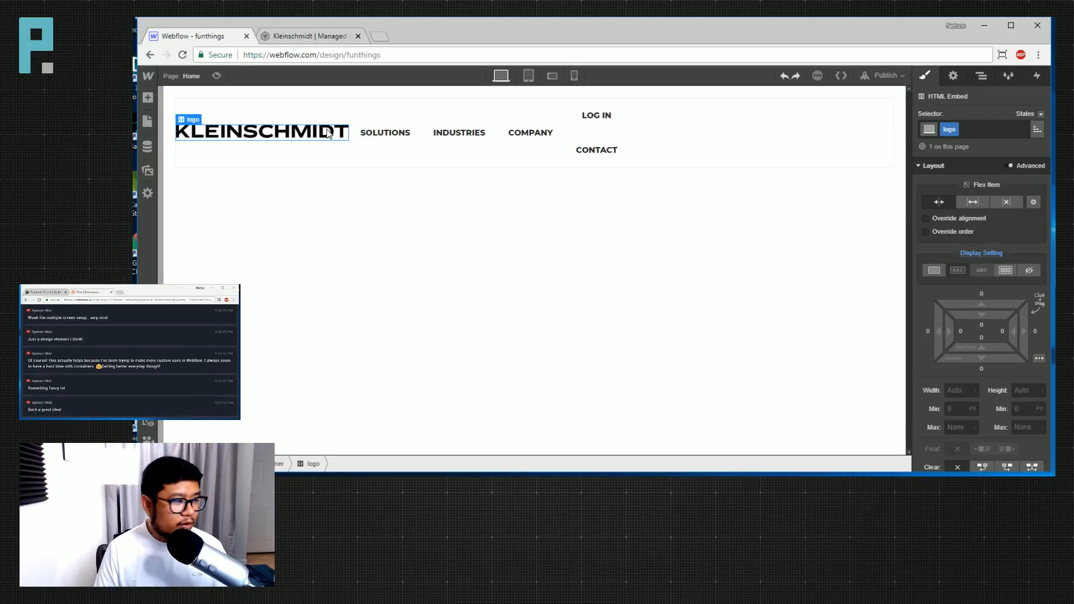
{"action": "left_click", "coordinate": [972, 201]}
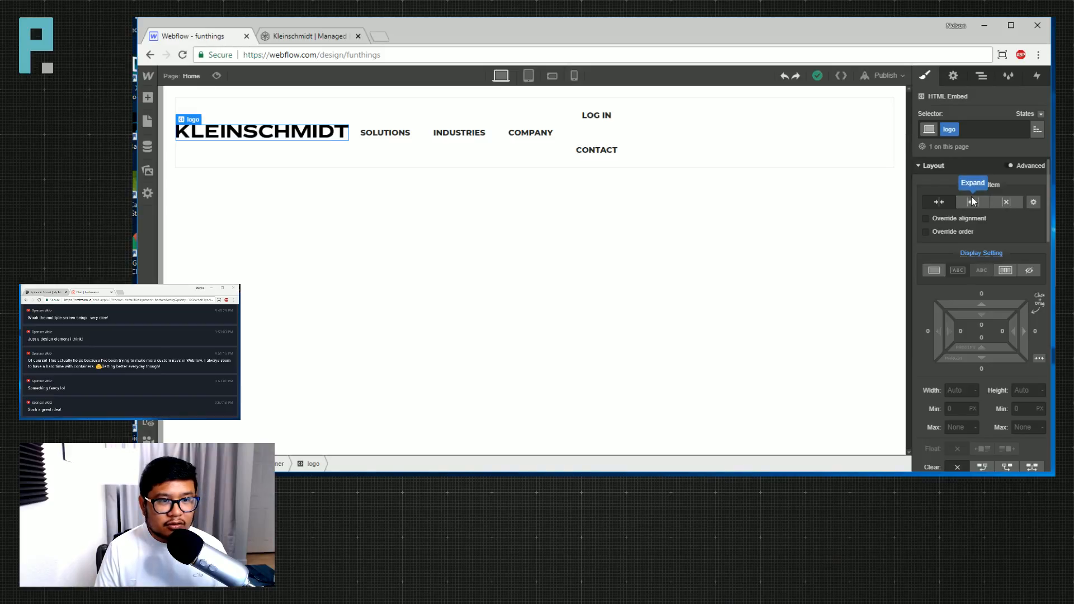
Set the Container div's flex layout to stretch its children vertically.
{"action": "left_click", "coordinate": [981, 76]}
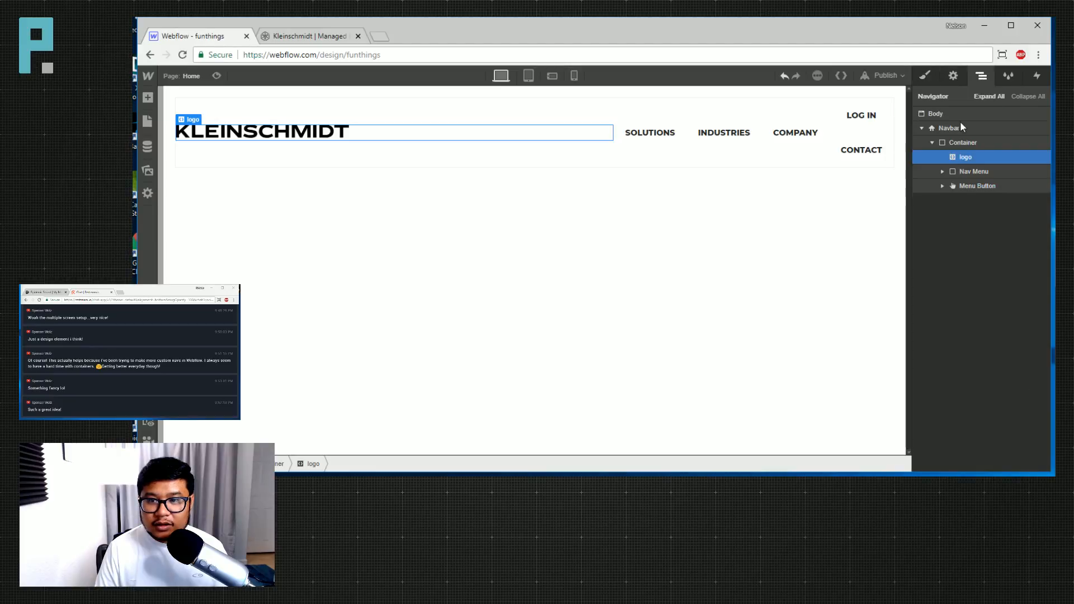
{"action": "left_click", "coordinate": [963, 143]}
{"action": "key", "text": "s"}
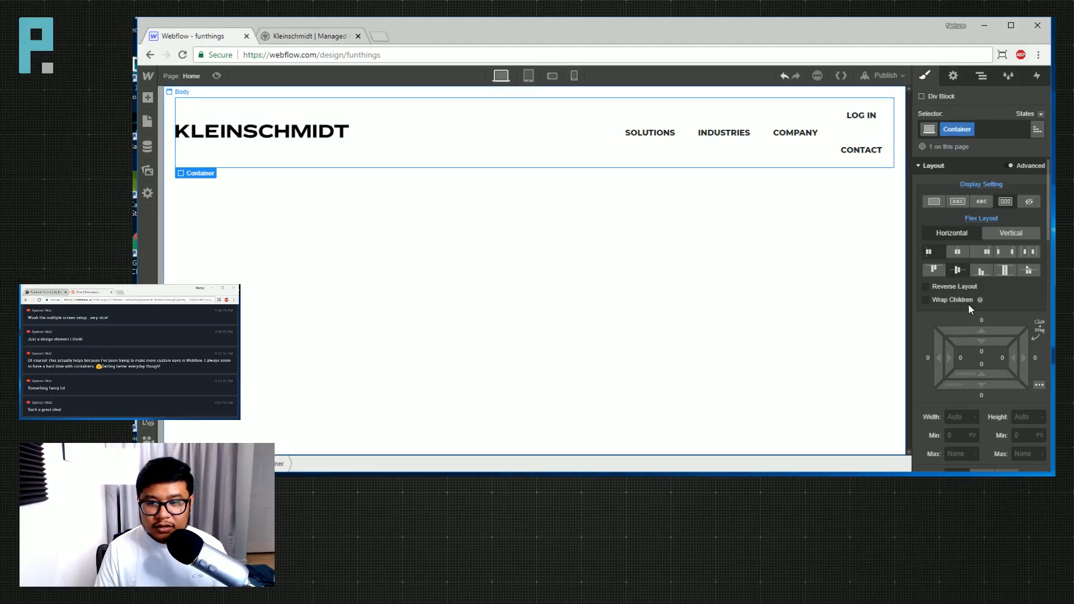
{"action": "left_click", "coordinate": [1005, 270]}
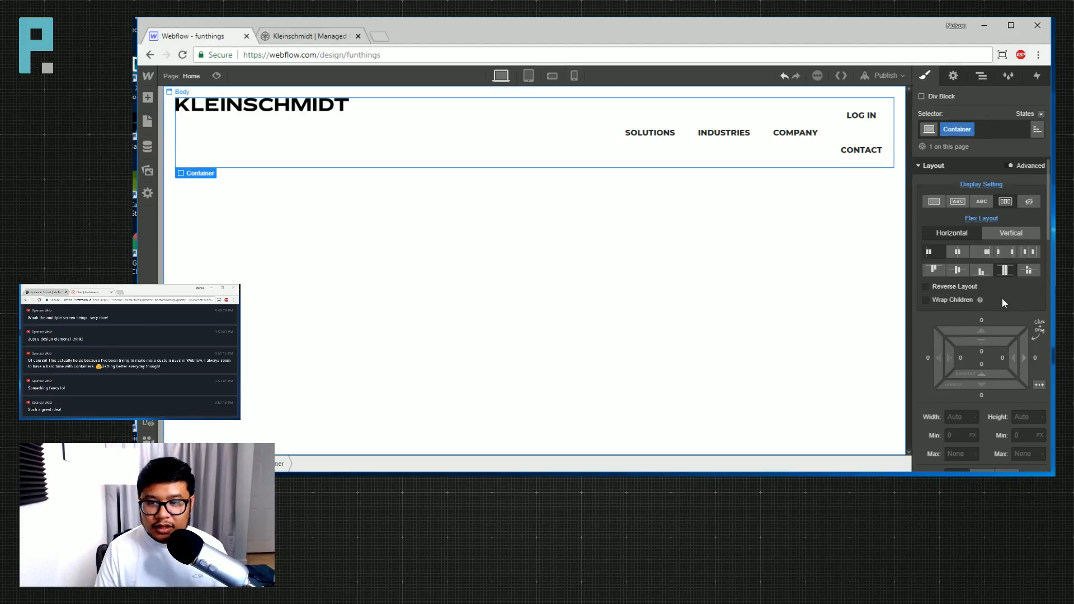
Make the logo embed a horizontal flex box with its content centered both vertically and horizontally.
{"action": "left_click", "coordinate": [316, 129]}
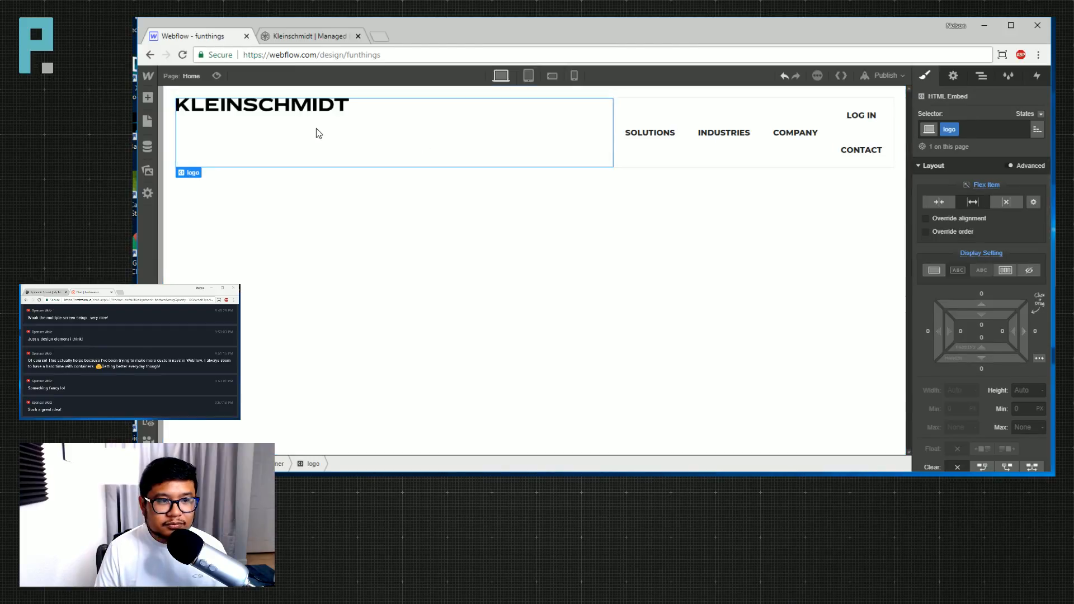
{"action": "left_click", "coordinate": [1007, 273]}
{"action": "left_click", "coordinate": [957, 340]}
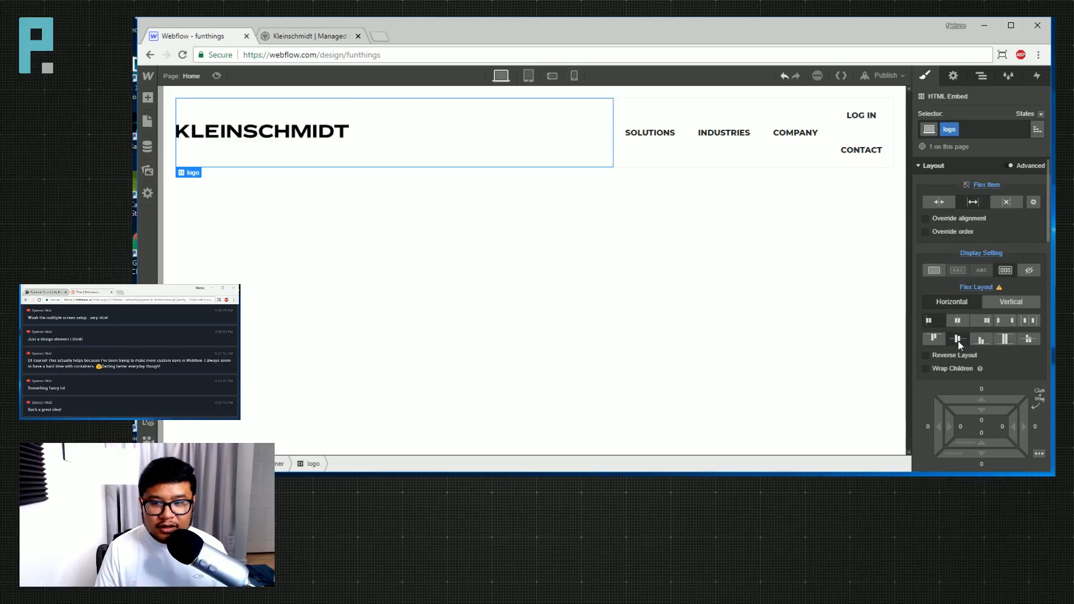
{"action": "left_click", "coordinate": [957, 320]}
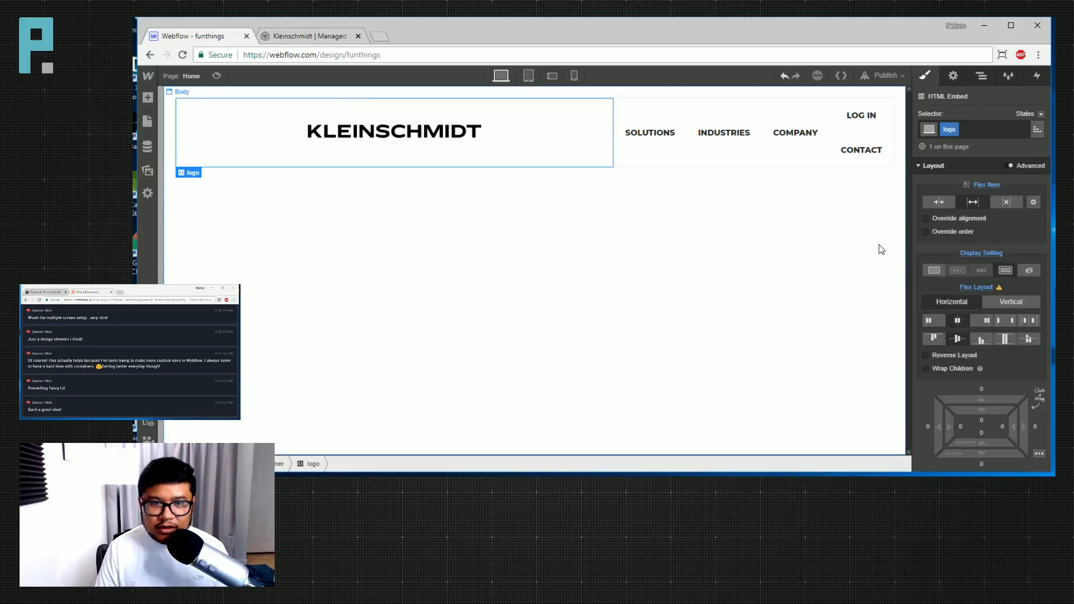
Set the Nav Menu's flex sizing to Expand within the Container.
{"action": "left_click", "coordinate": [977, 77]}
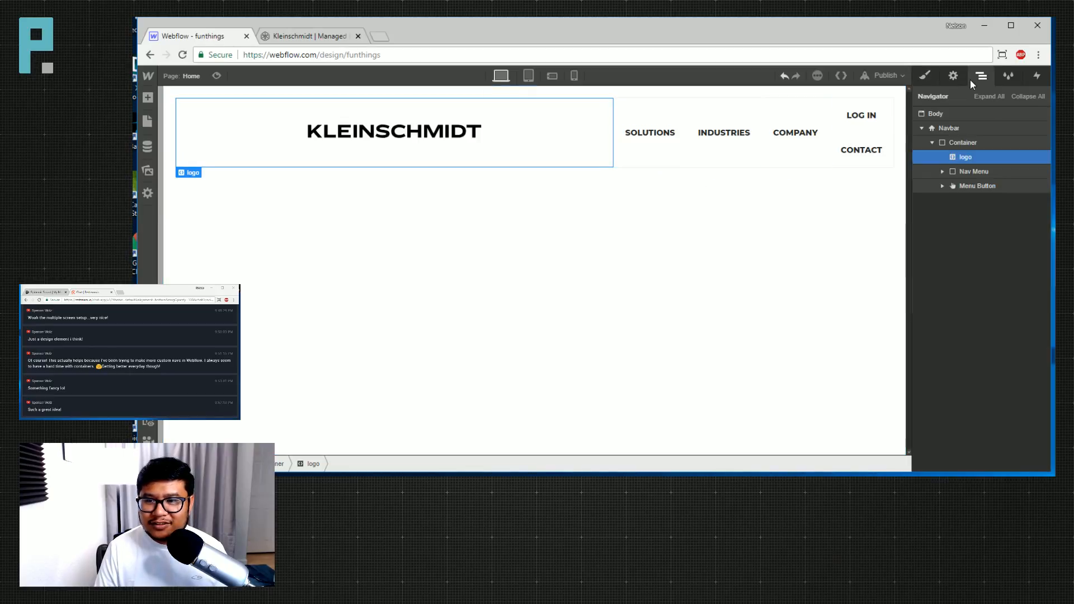
{"action": "left_click", "coordinate": [970, 171]}
{"action": "left_click", "coordinate": [926, 76]}
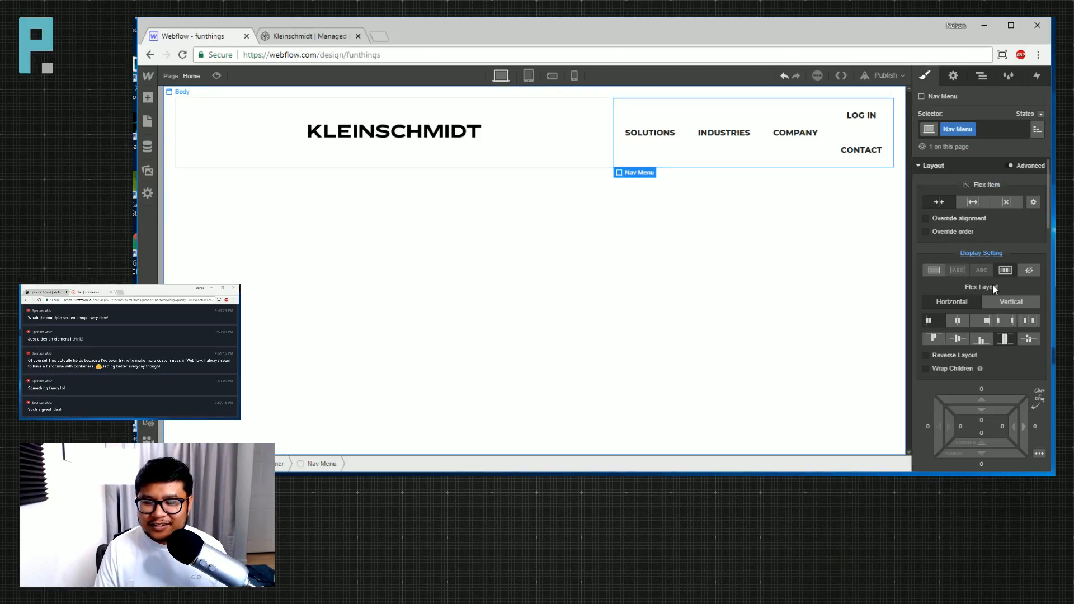
{"action": "left_click", "coordinate": [973, 201]}
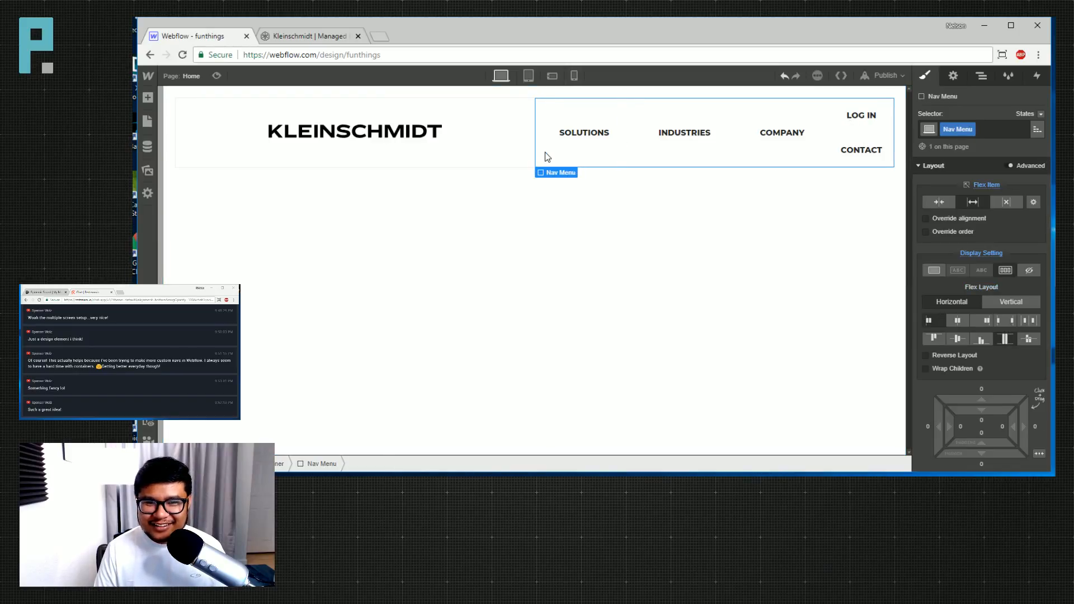
Set the right and left margins of the nav link class to 0 px using the SOLUTIONS link.
{"action": "left_click", "coordinate": [599, 162]}
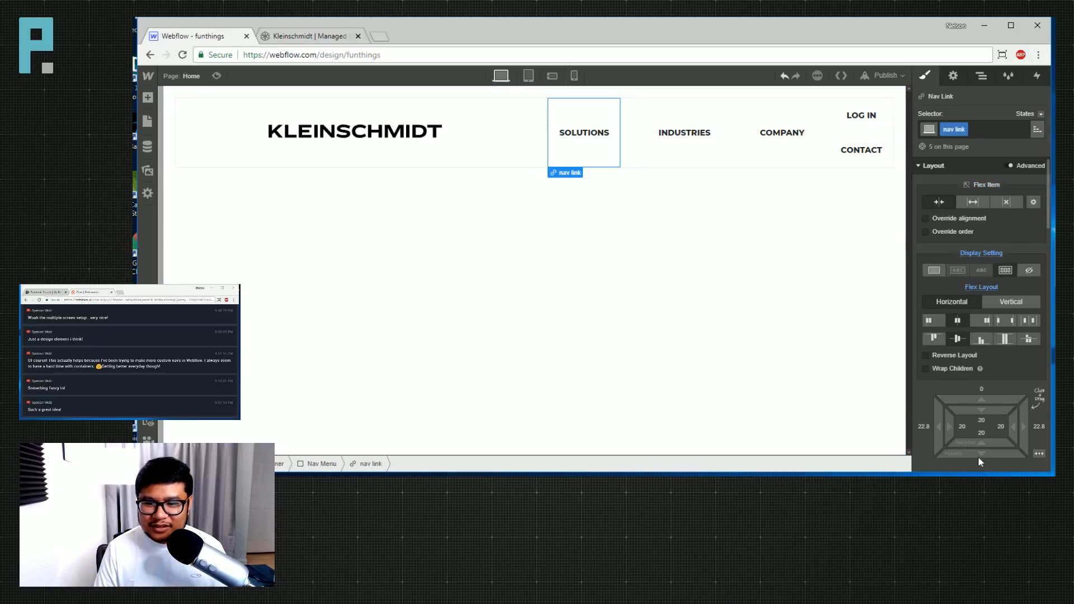
{"action": "scroll", "coordinate": [985, 436], "scroll_direction": "down", "scroll_amount": 1}
{"action": "scroll", "coordinate": [1006, 425], "scroll_direction": "up", "scroll_amount": 1}
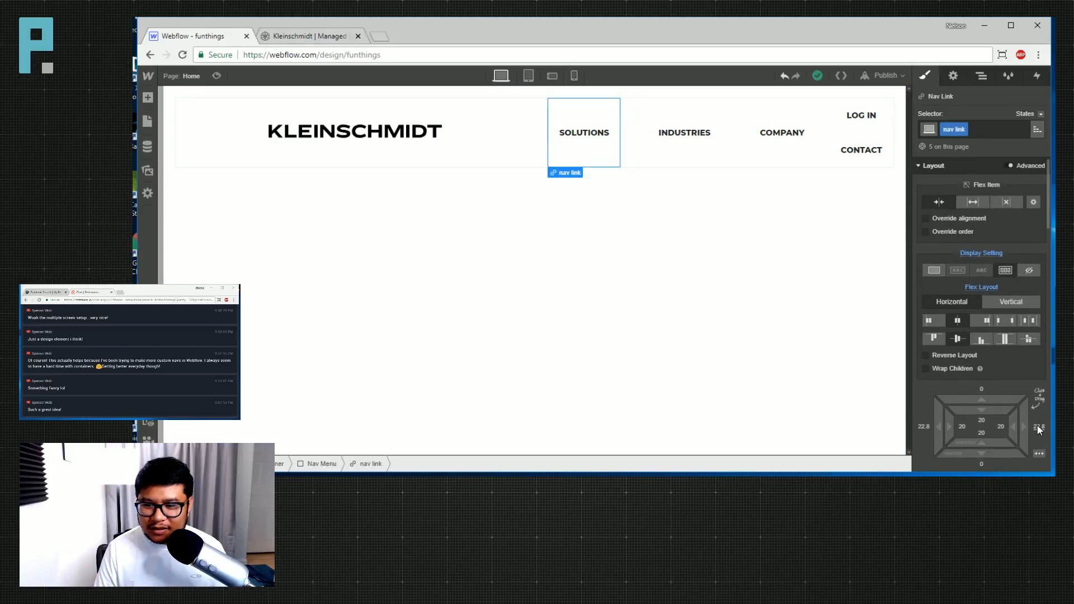
{"action": "scroll", "coordinate": [1038, 392], "scroll_direction": "down", "scroll_amount": 1}
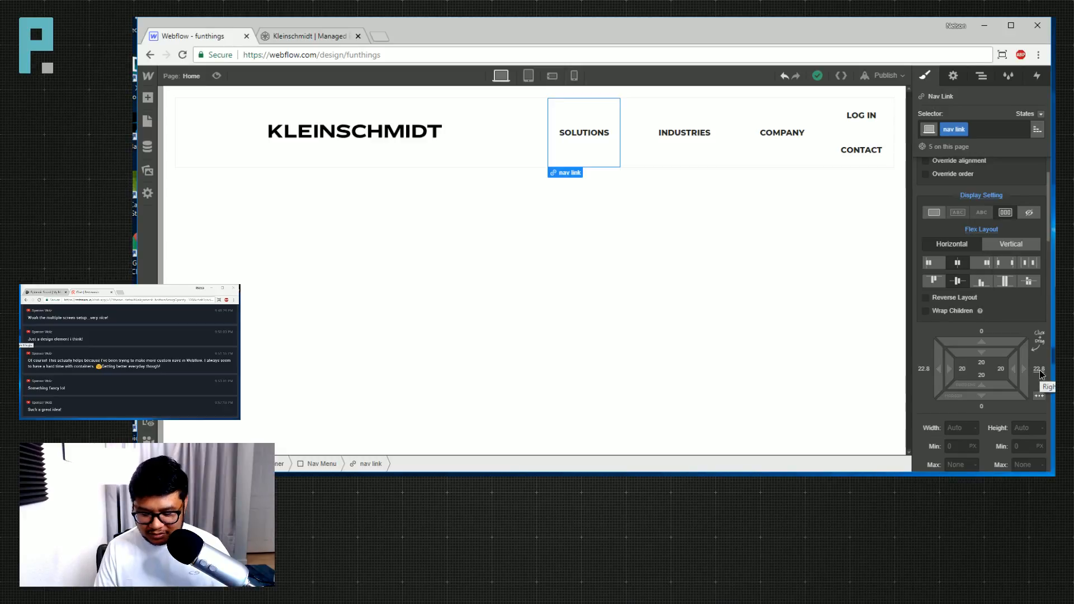
{"action": "left_click", "coordinate": [1039, 370]}
{"action": "type", "text": "0"}
{"action": "left_click", "coordinate": [995, 418]}
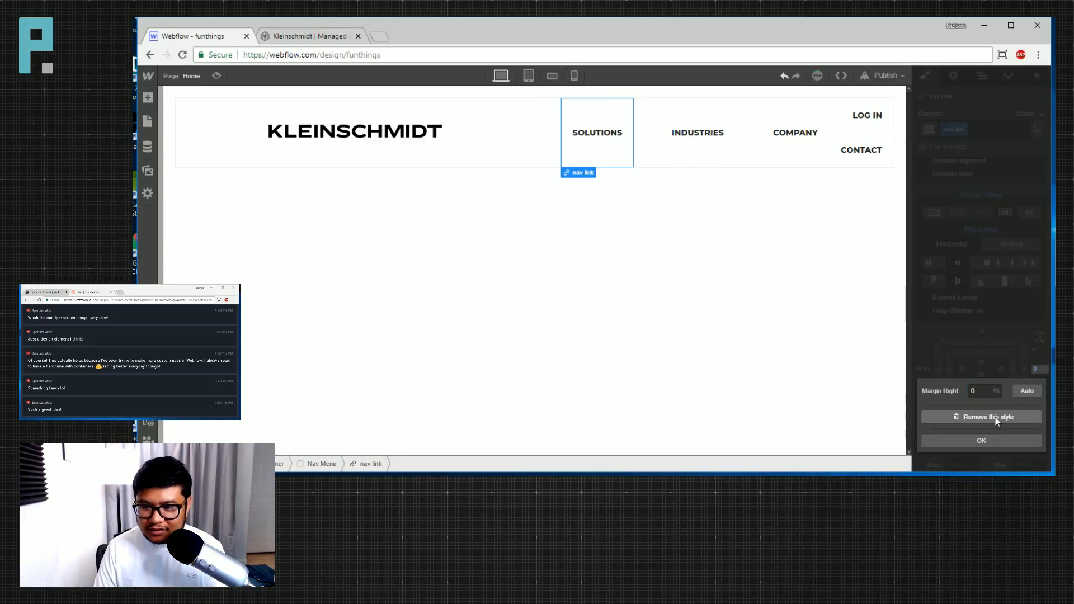
{"action": "left_click", "coordinate": [926, 361]}
{"action": "left_click", "coordinate": [922, 369]}
{"action": "type", "text": "0"}
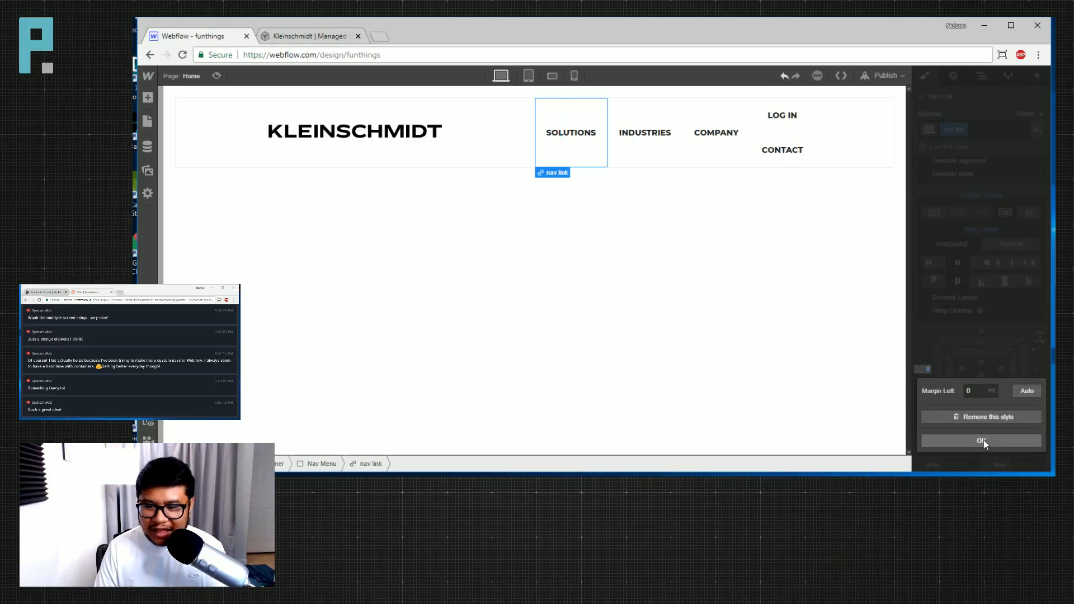
{"action": "left_click", "coordinate": [982, 441]}
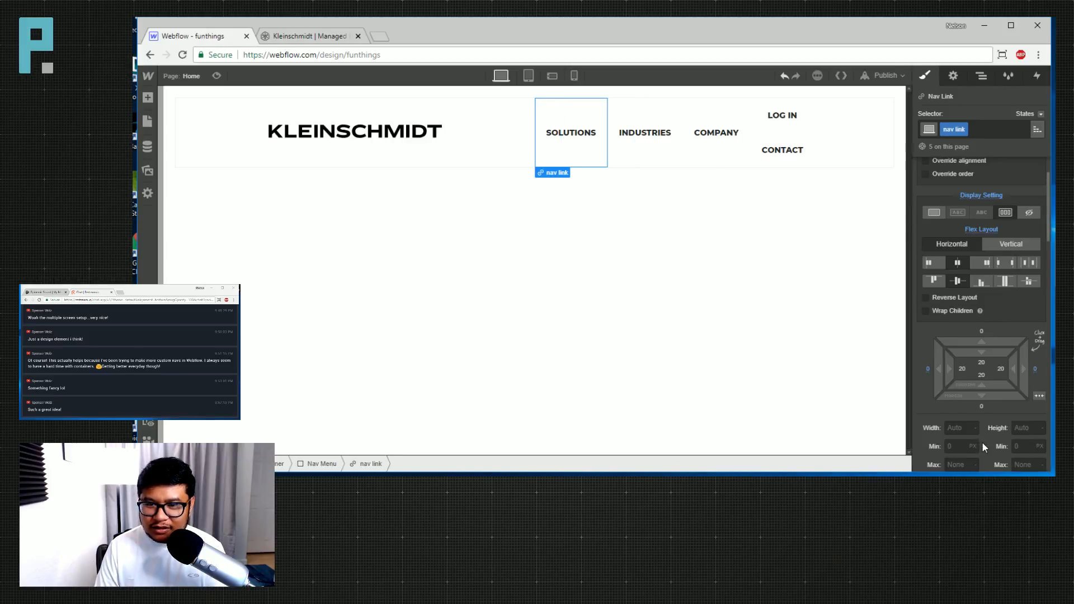
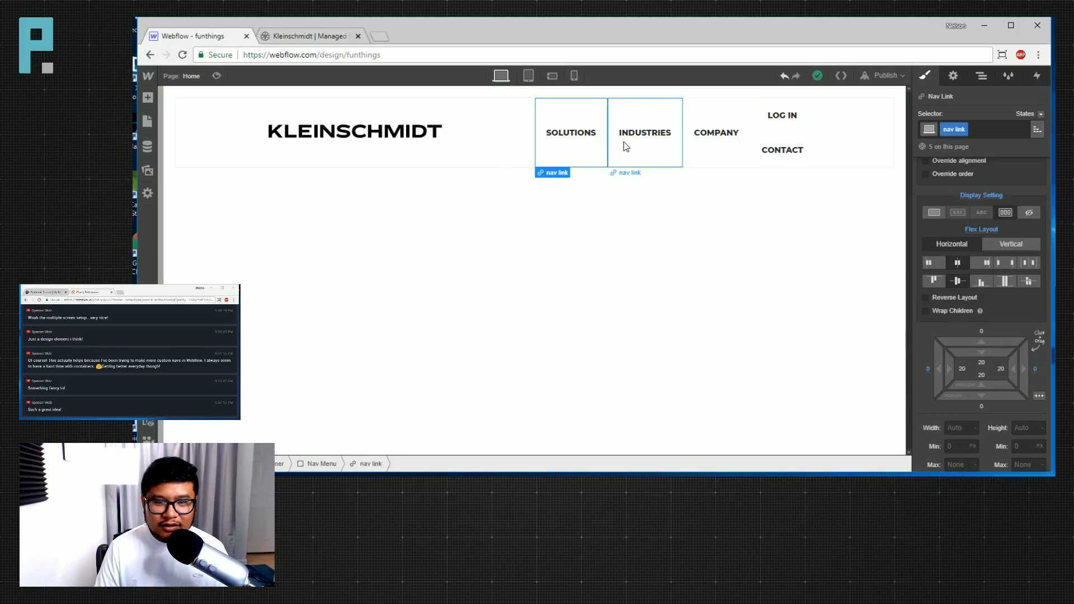
Set the flex sizing of the nav link class to Expand so the links share the Nav Menu's width.
{"action": "left_click", "coordinate": [710, 150]}
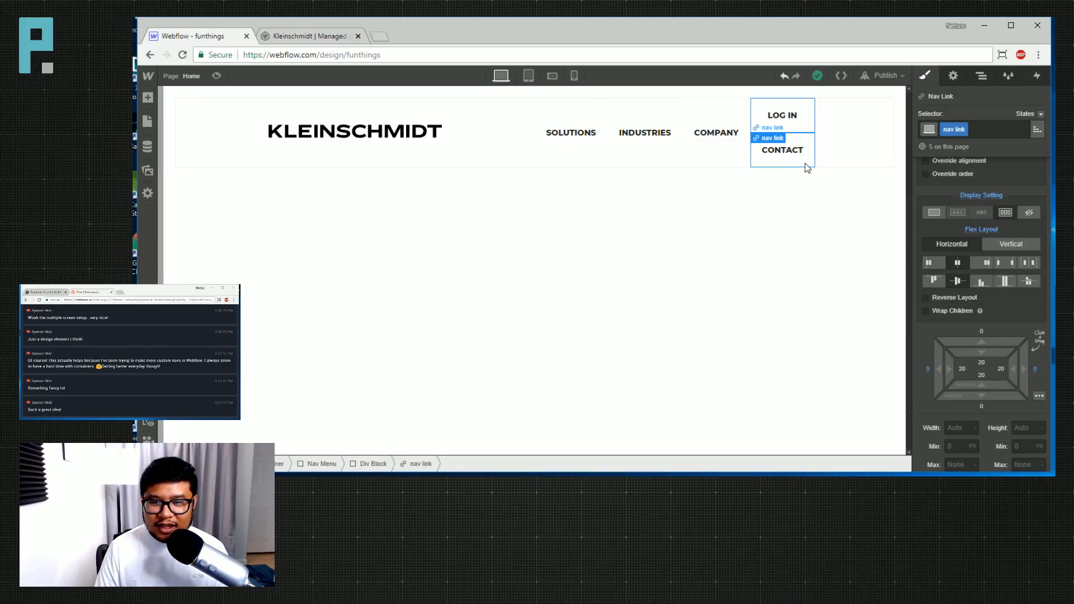
{"action": "left_click", "coordinate": [558, 158]}
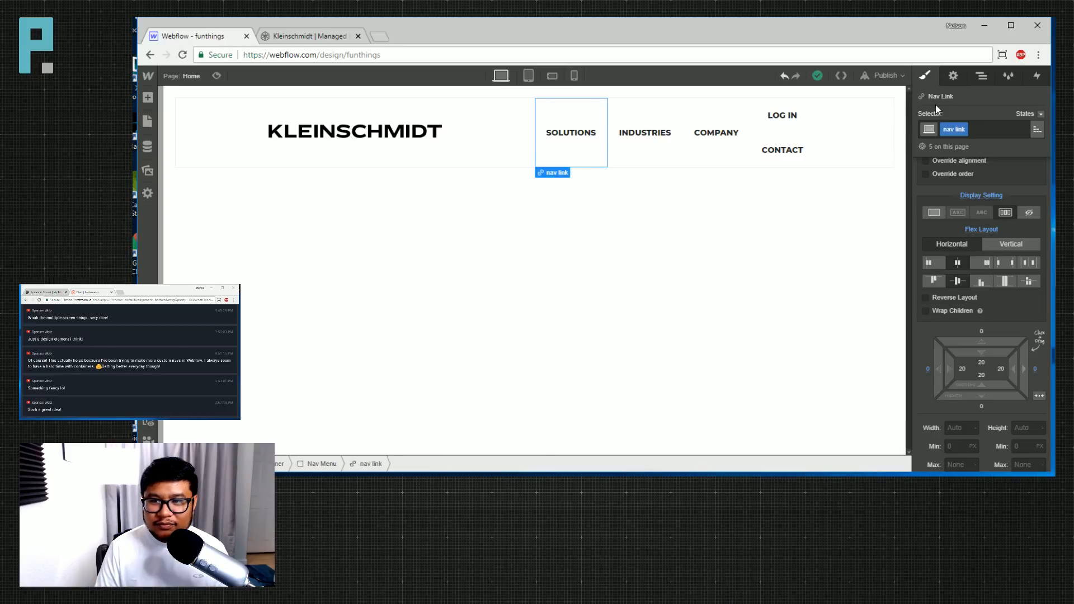
{"action": "left_click", "coordinate": [981, 76]}
{"action": "left_click", "coordinate": [976, 173]}
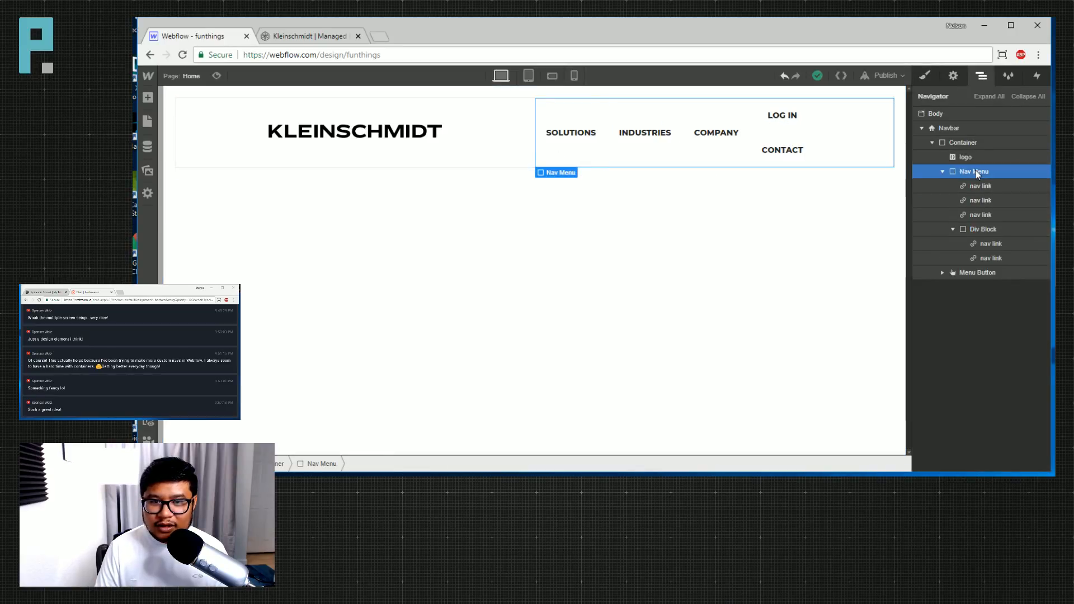
{"action": "left_click", "coordinate": [1006, 184]}
{"action": "left_click", "coordinate": [923, 79]}
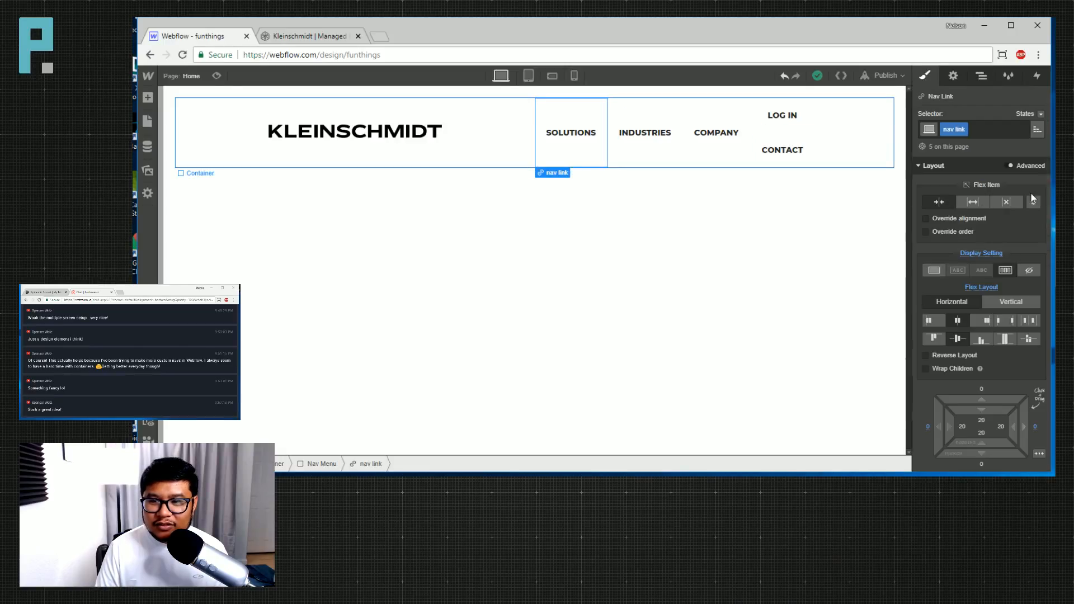
{"action": "left_click", "coordinate": [974, 203]}
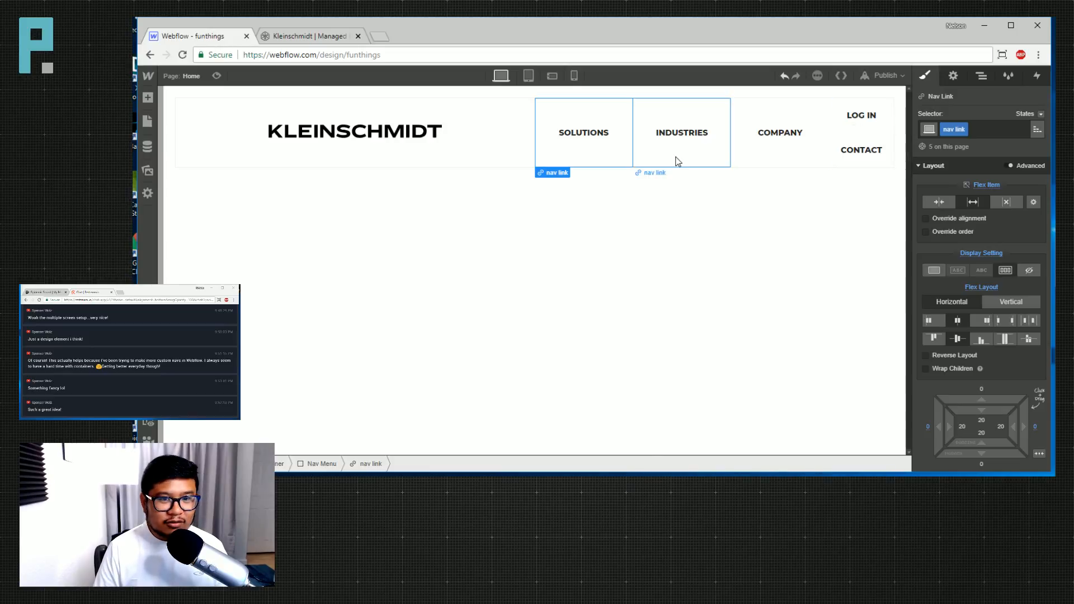
{"action": "left_click", "coordinate": [643, 231]}
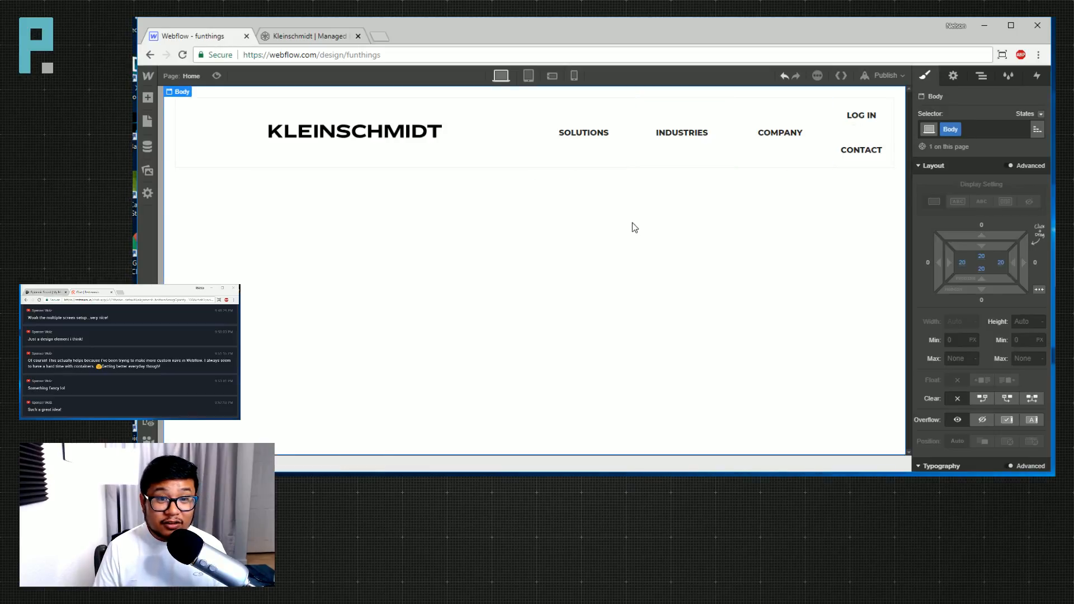
Give the nav link class a solid 1 px black border on its left side only.
{"action": "left_click", "coordinate": [577, 155]}
{"action": "scroll", "coordinate": [998, 334], "scroll_direction": "down", "scroll_amount": 5}
{"action": "scroll", "coordinate": [995, 344], "scroll_direction": "down", "scroll_amount": 8}
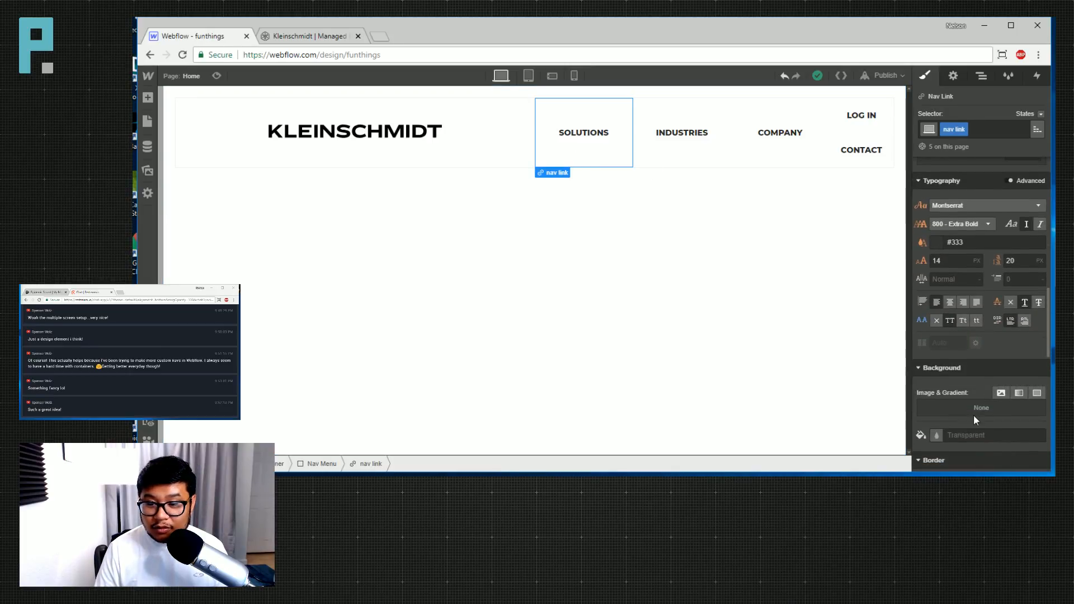
{"action": "left_click", "coordinate": [1011, 313]}
{"action": "left_click", "coordinate": [1016, 349]}
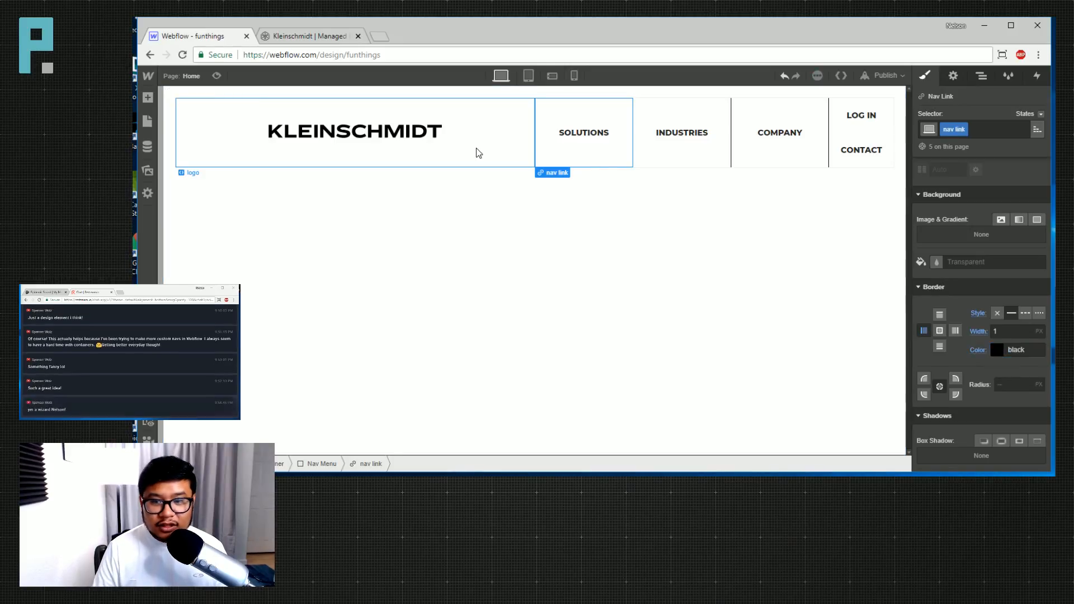
Save the Container's border color rgba(0, 0, 0, 0.05) as a swatch named "slight grey".
{"action": "left_click", "coordinate": [499, 154]}
{"action": "scroll", "coordinate": [956, 288], "scroll_direction": "up", "scroll_amount": 3}
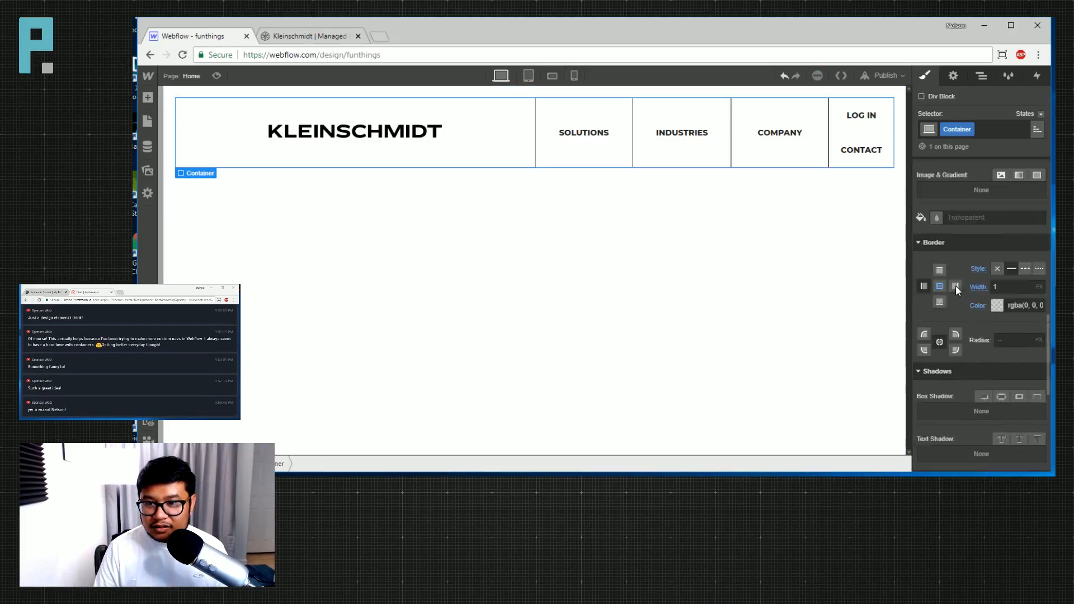
{"action": "left_click", "coordinate": [998, 327]}
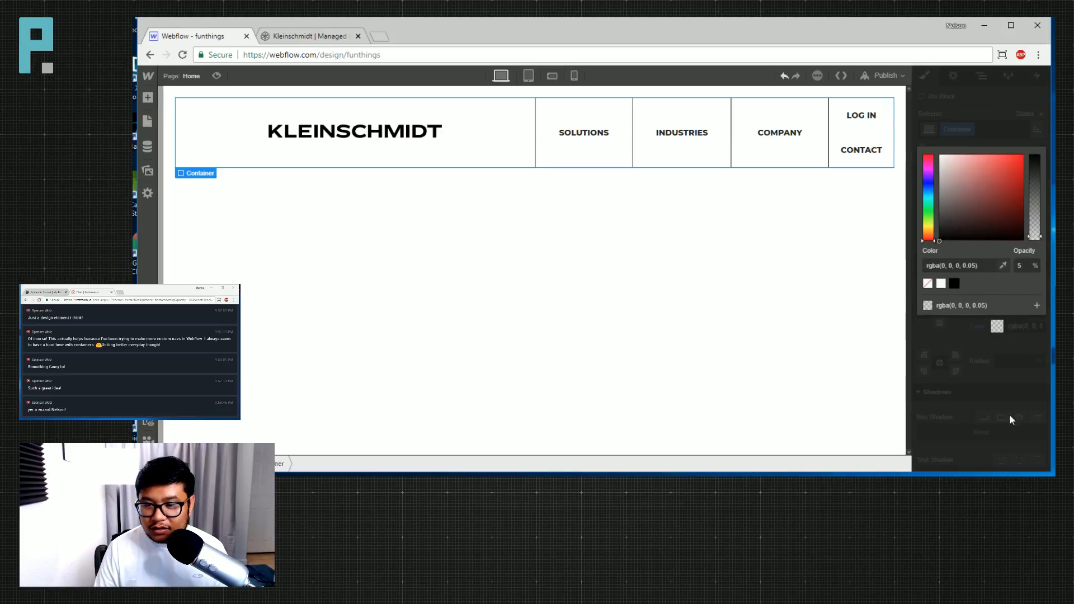
{"action": "left_click", "coordinate": [1036, 305]}
{"action": "type", "text": "slight grey"}
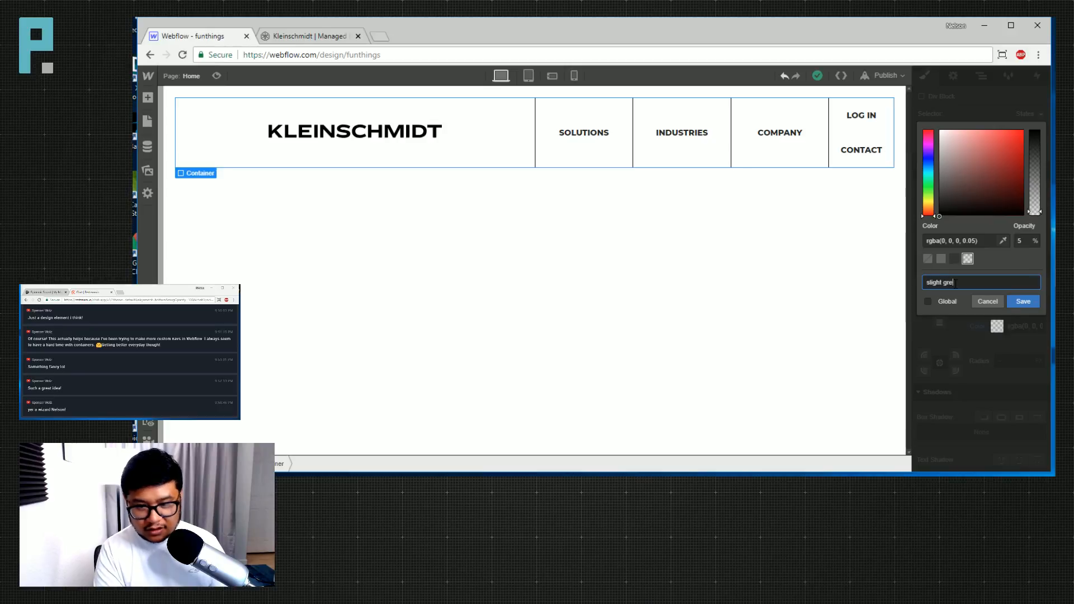
{"action": "left_click", "coordinate": [1023, 302]}
Change the nav link class's left border color to the "slight grey" swatch using the SOLUTIONS link.
{"action": "left_click", "coordinate": [597, 158]}
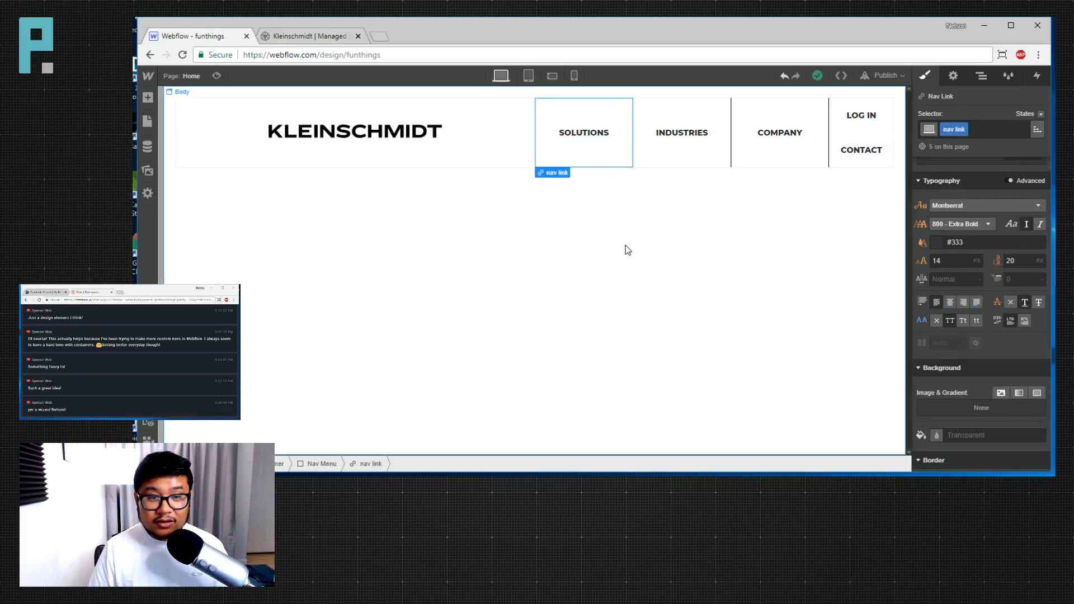
{"action": "scroll", "coordinate": [952, 354], "scroll_direction": "down", "scroll_amount": 5}
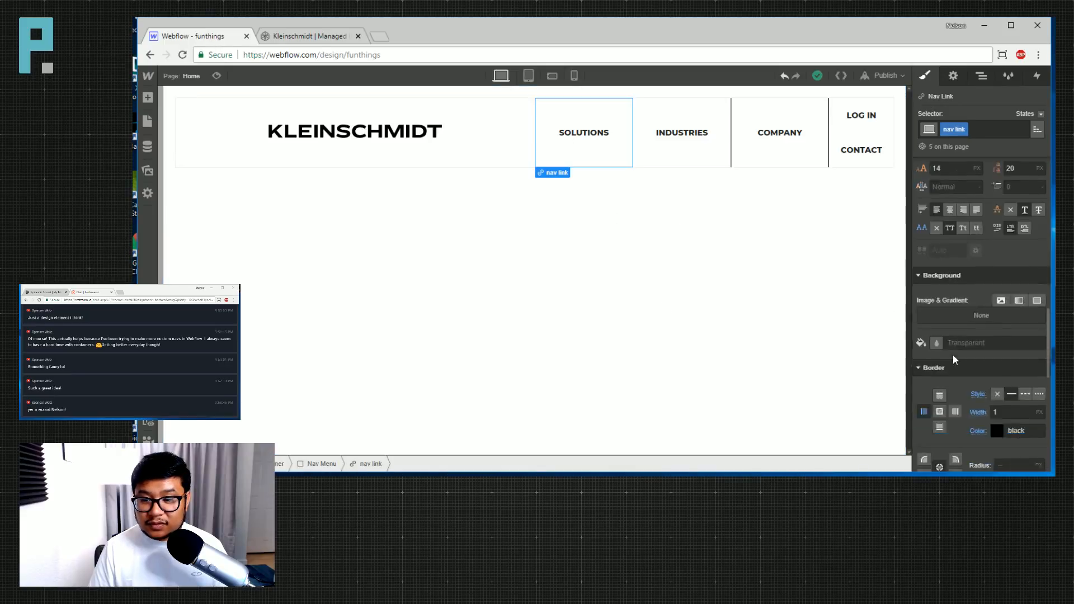
{"action": "left_click", "coordinate": [990, 293]}
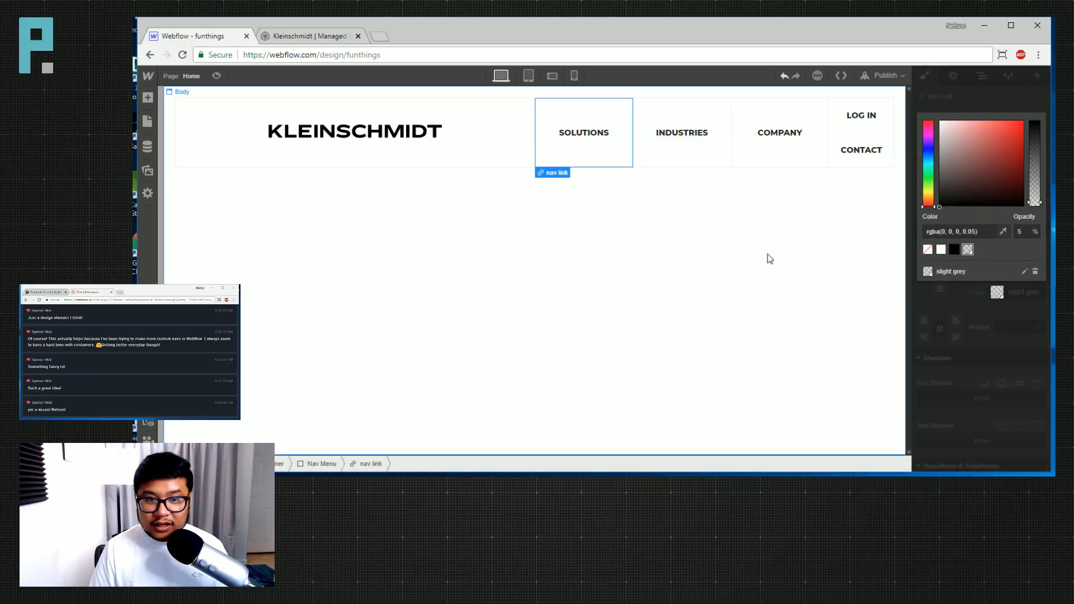
{"action": "left_click", "coordinate": [678, 252]}
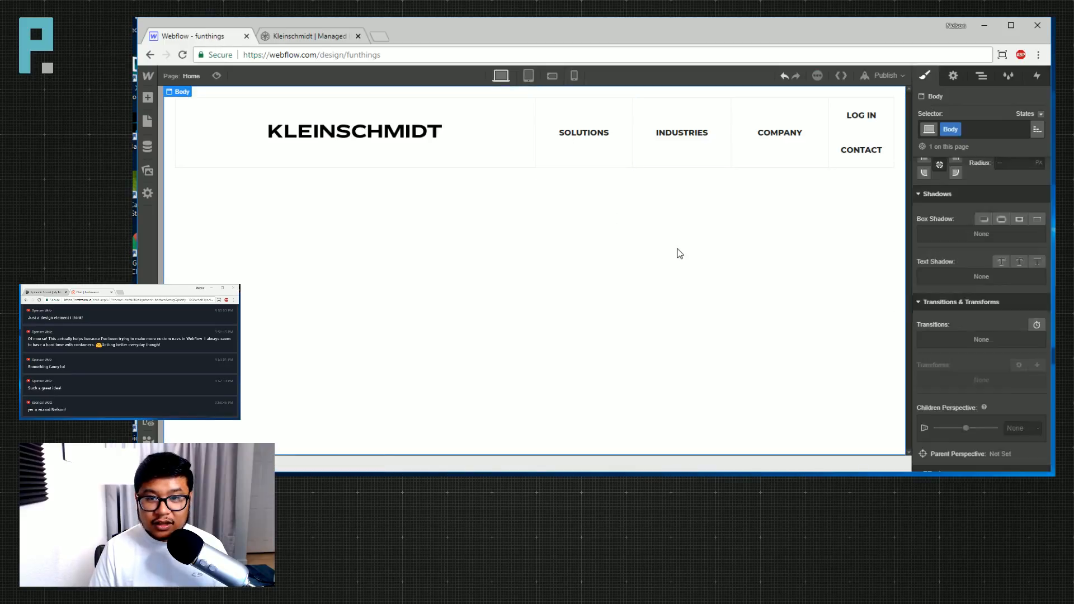
Add a combo class named "login link" to the LOG IN nav link.
{"action": "left_click", "coordinate": [876, 120]}
{"action": "left_click", "coordinate": [1000, 134]}
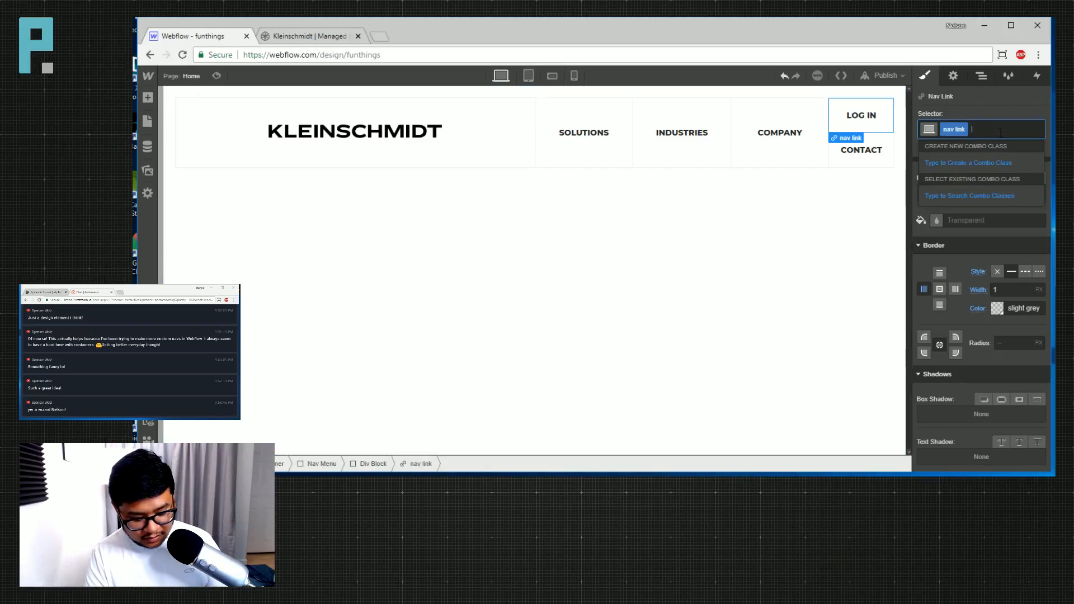
{"action": "type", "text": "login link"}
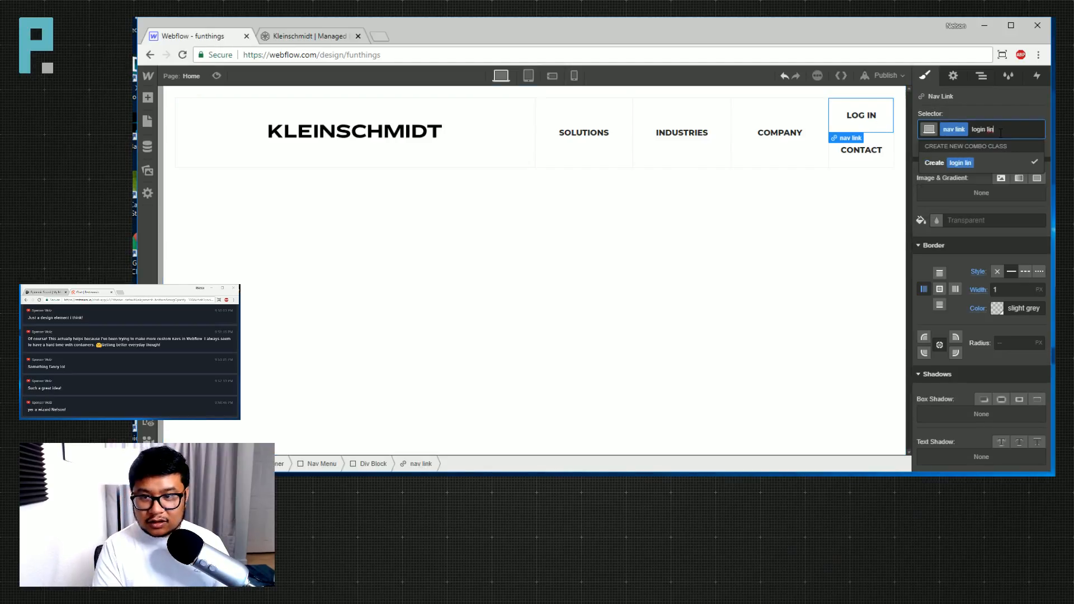
{"action": "key", "text": "Return"}
Give the LOG IN link's combo class a solid 1 px bottom border in the "slight grey" swatch color.
{"action": "left_click", "coordinate": [997, 271]}
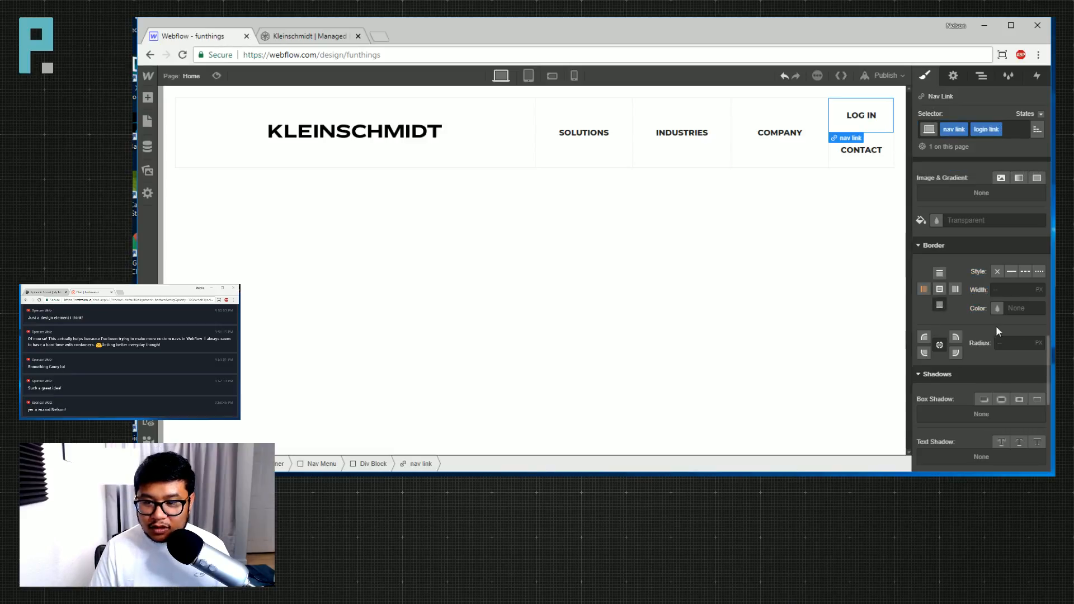
{"action": "left_click", "coordinate": [997, 309]}
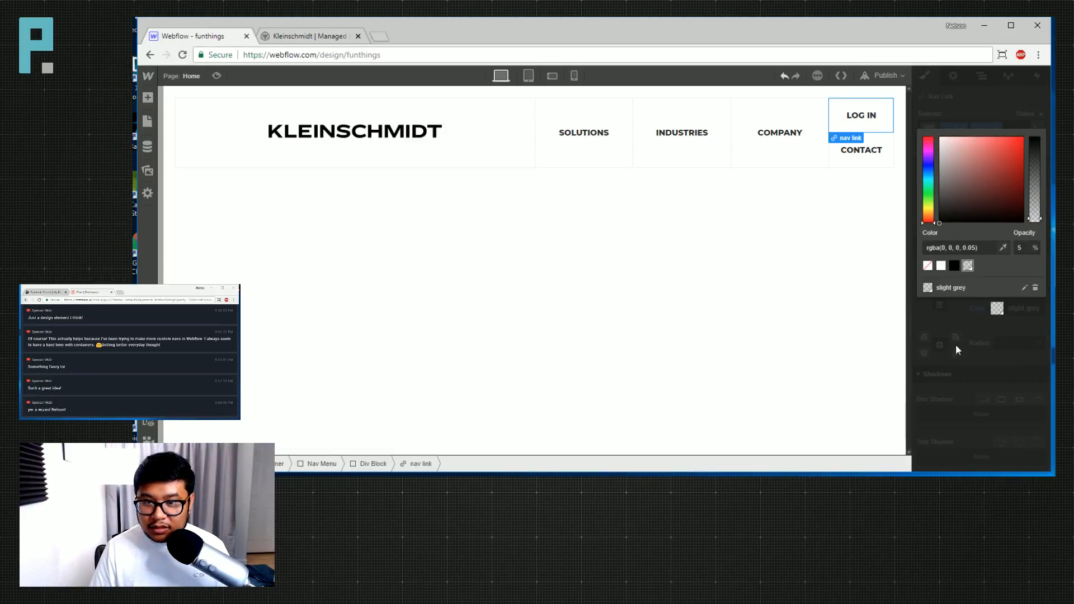
{"action": "left_click", "coordinate": [783, 316]}
{"action": "left_click", "coordinate": [841, 124]}
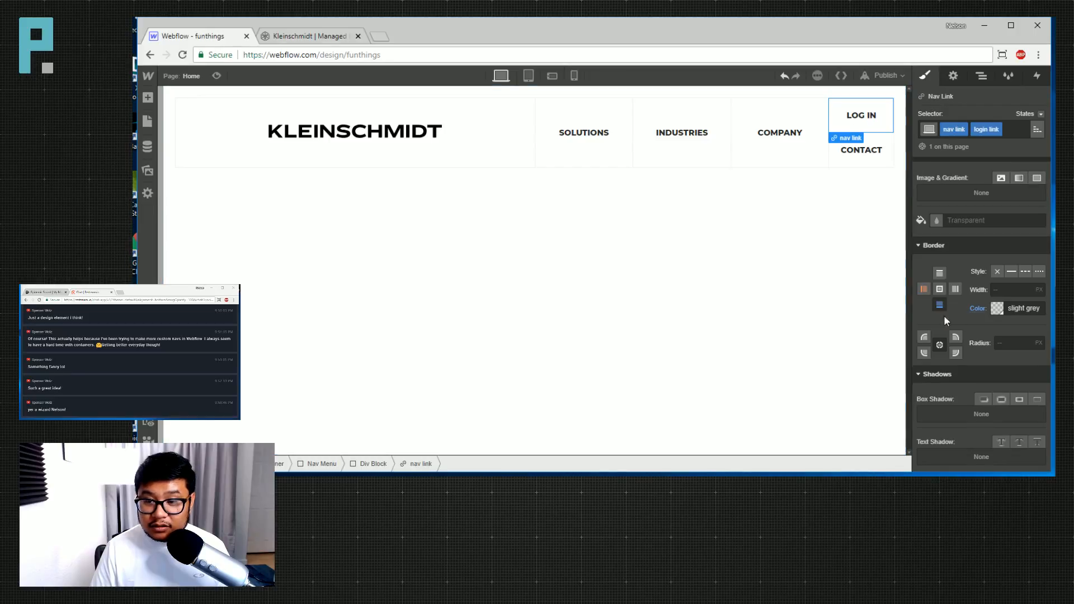
{"action": "left_click", "coordinate": [1003, 286]}
{"action": "type", "text": "1"}
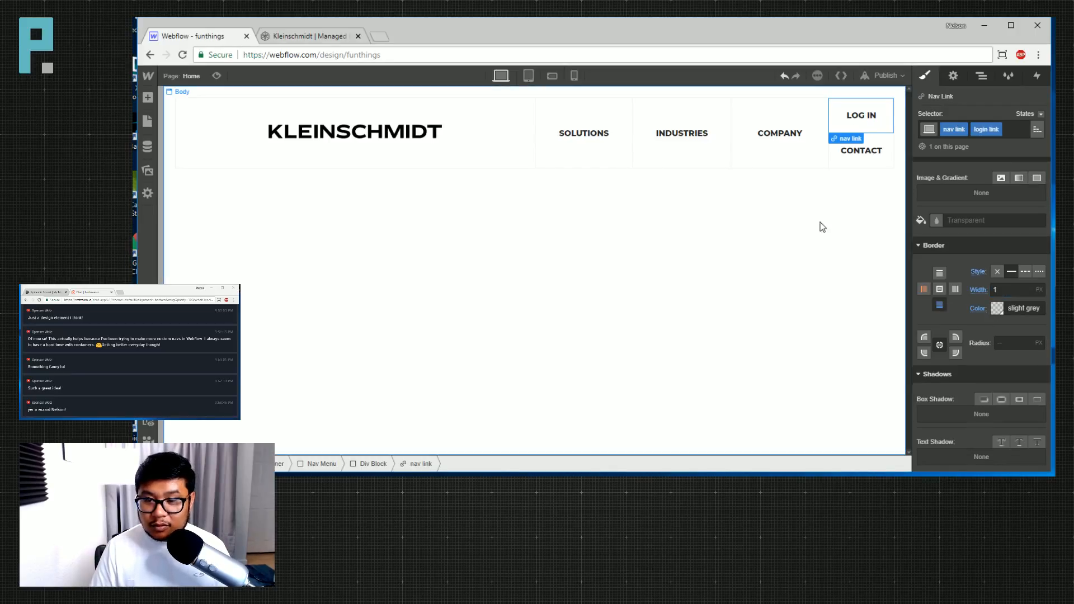
{"action": "left_click", "coordinate": [822, 227]}
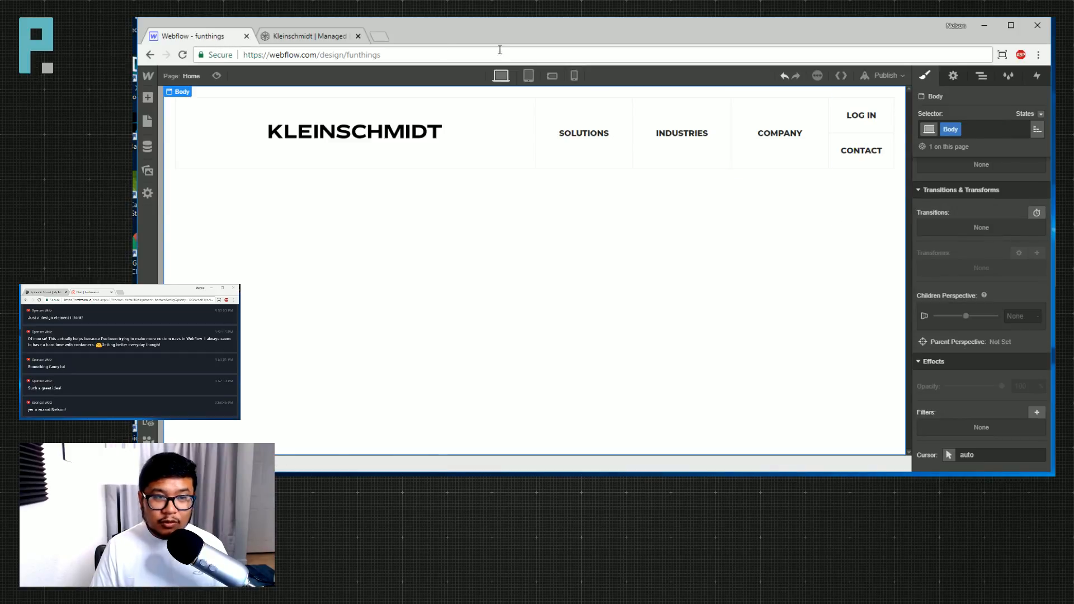
Compare the navbar cells and divider intersections with the original Kleinschmidt website.
{"action": "left_click", "coordinate": [328, 37]}
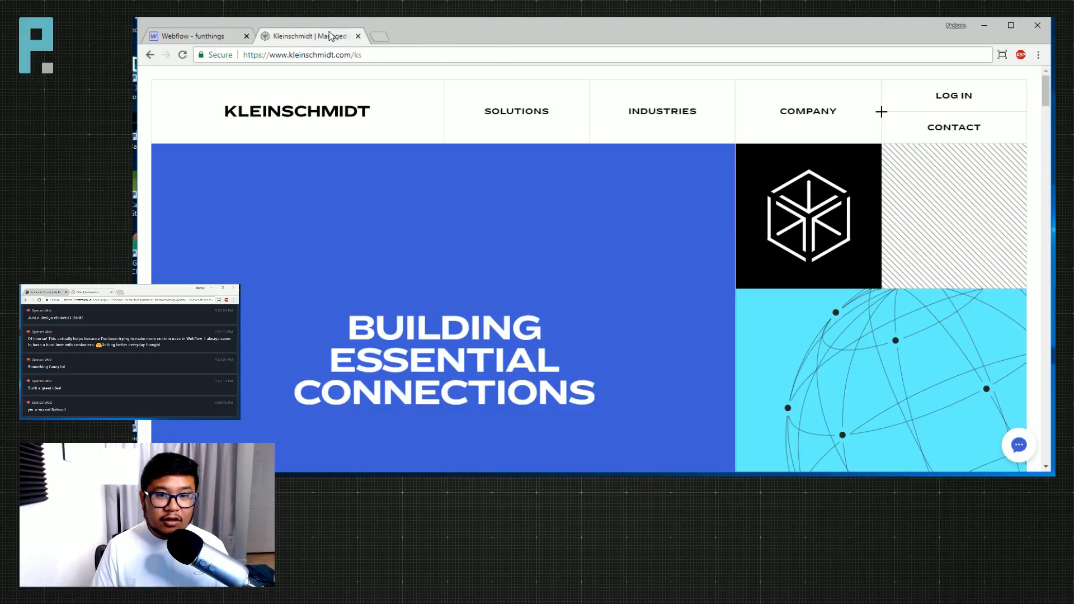
{"action": "left_click", "coordinate": [220, 42]}
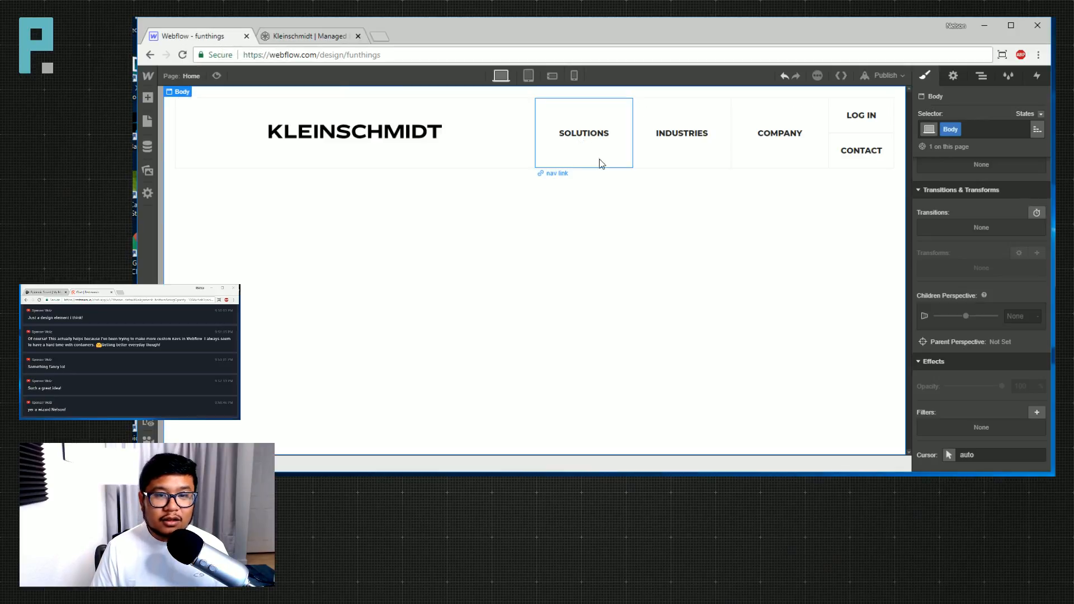
{"action": "left_click", "coordinate": [681, 160]}
{"action": "left_click", "coordinate": [780, 163]}
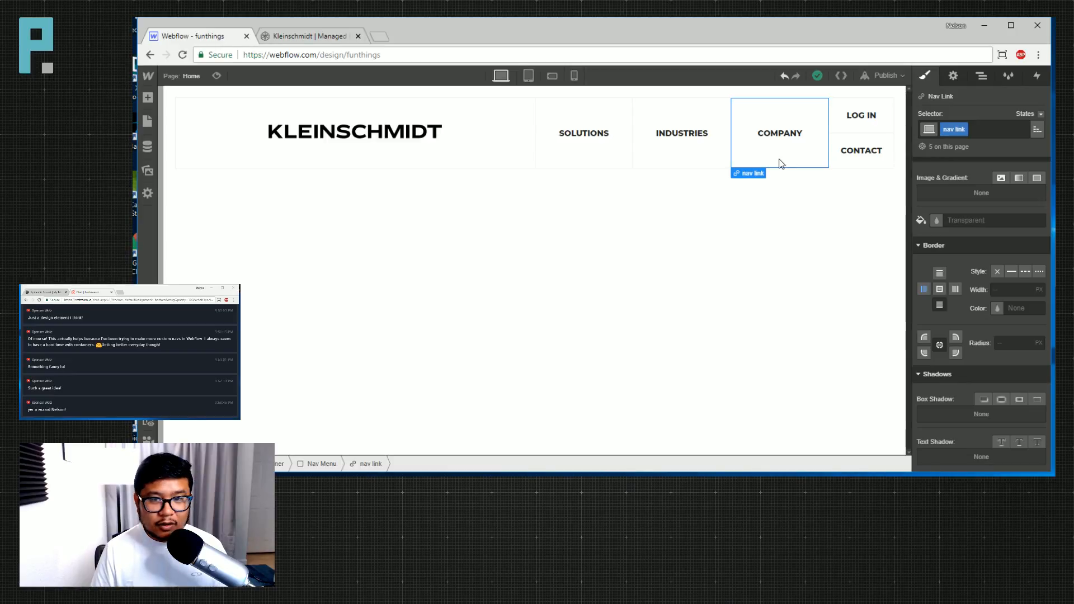
Set the position of the navbar's Container to Relative.
{"action": "left_click", "coordinate": [981, 75]}
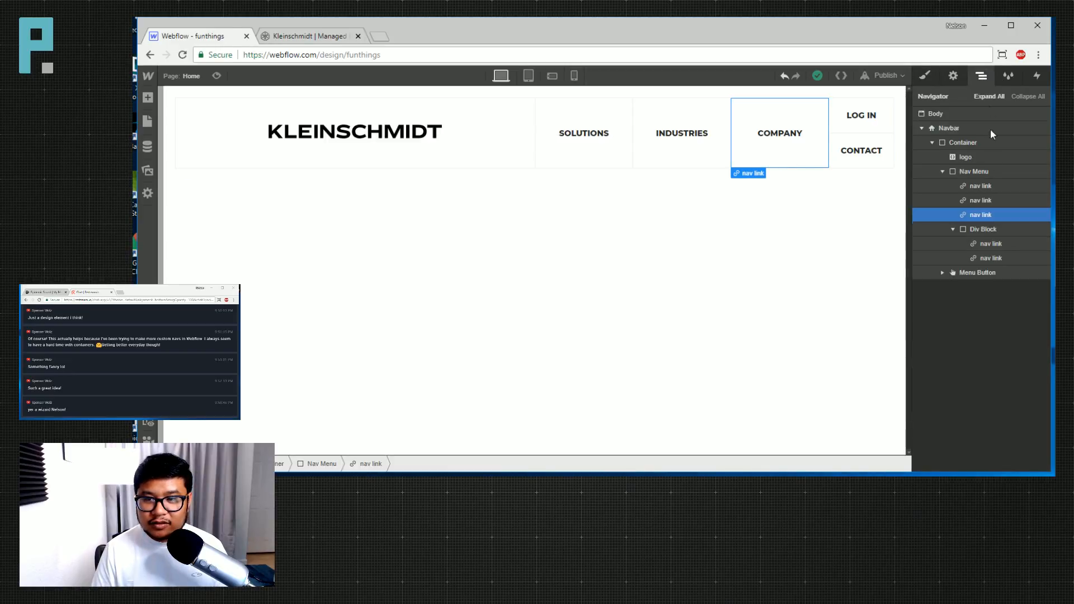
{"action": "left_click", "coordinate": [963, 141]}
{"action": "left_click", "coordinate": [924, 75]}
{"action": "scroll", "coordinate": [992, 399], "scroll_direction": "down", "scroll_amount": 2}
{"action": "scroll", "coordinate": [992, 399], "scroll_direction": "down", "scroll_amount": 1}
{"action": "left_click", "coordinate": [983, 364]}
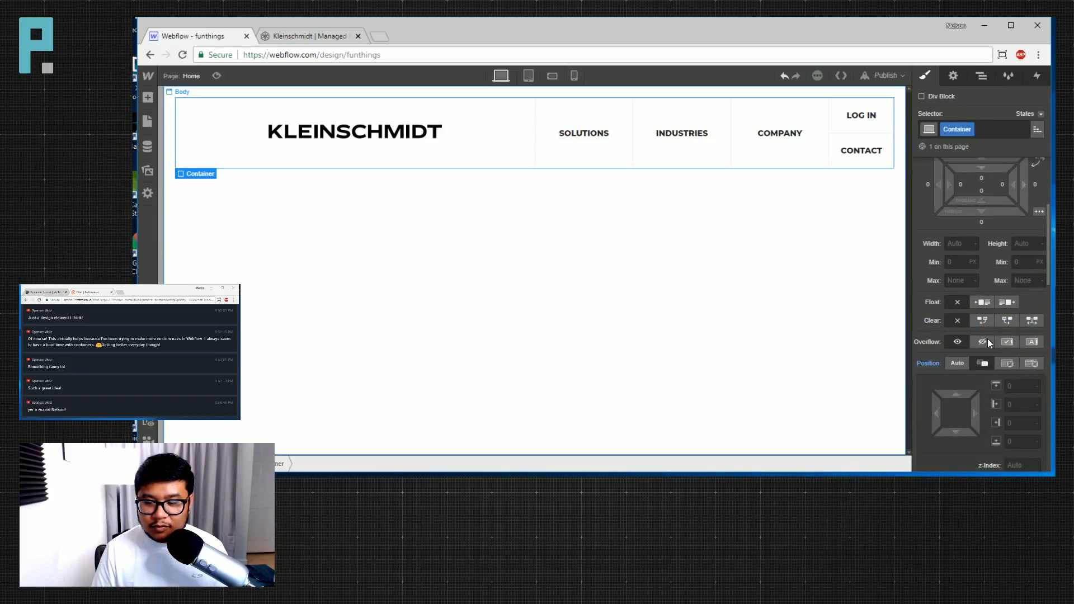
{"action": "left_click", "coordinate": [981, 75]}
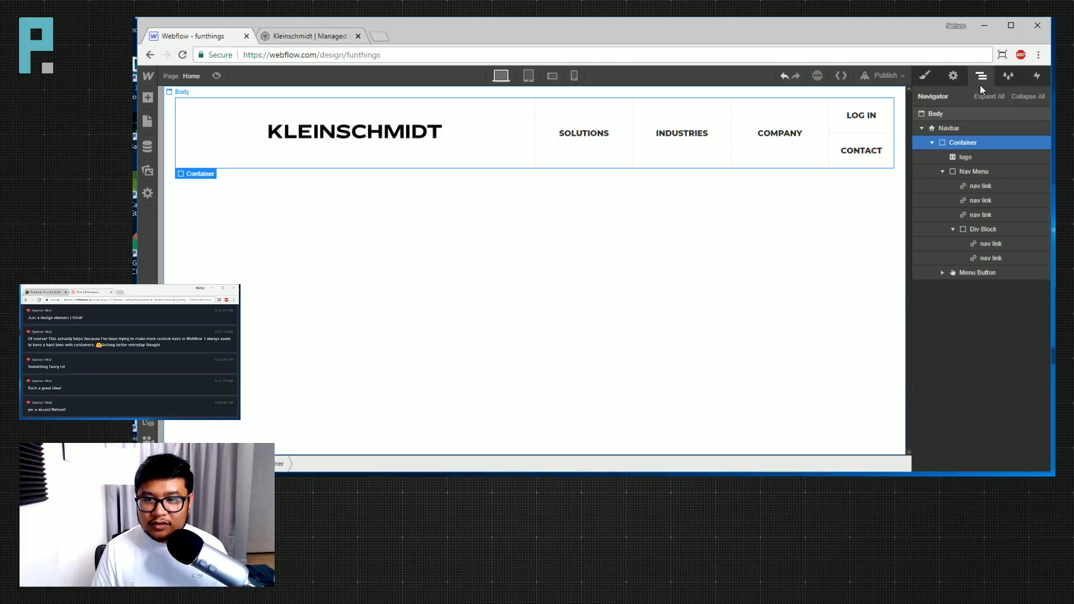
{"action": "key", "text": "a"}
{"action": "left_click_drag", "start_coordinate": [185, 240], "coordinate": [1005, 159]}
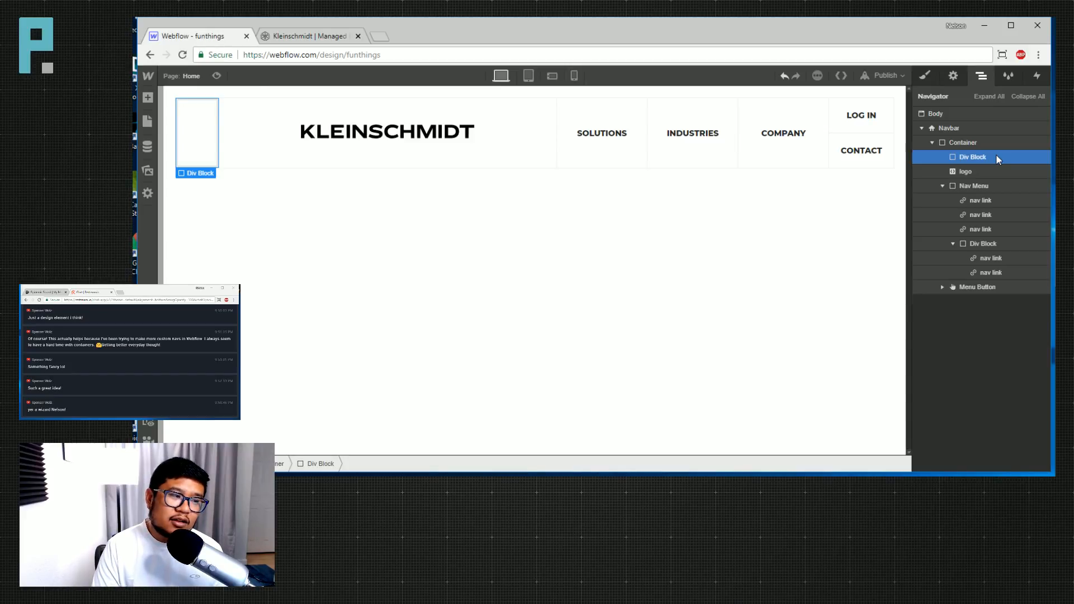
{"action": "key", "text": "Delete"}
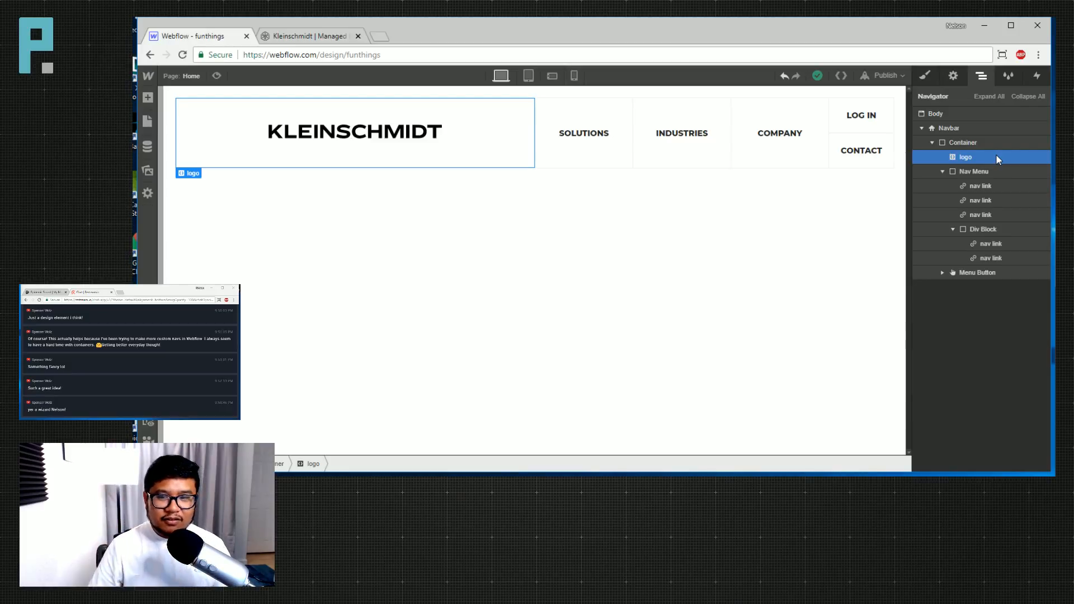
Add a Div Block inside the Container, placed above the logo in the element hierarchy.
{"action": "key", "text": "a"}
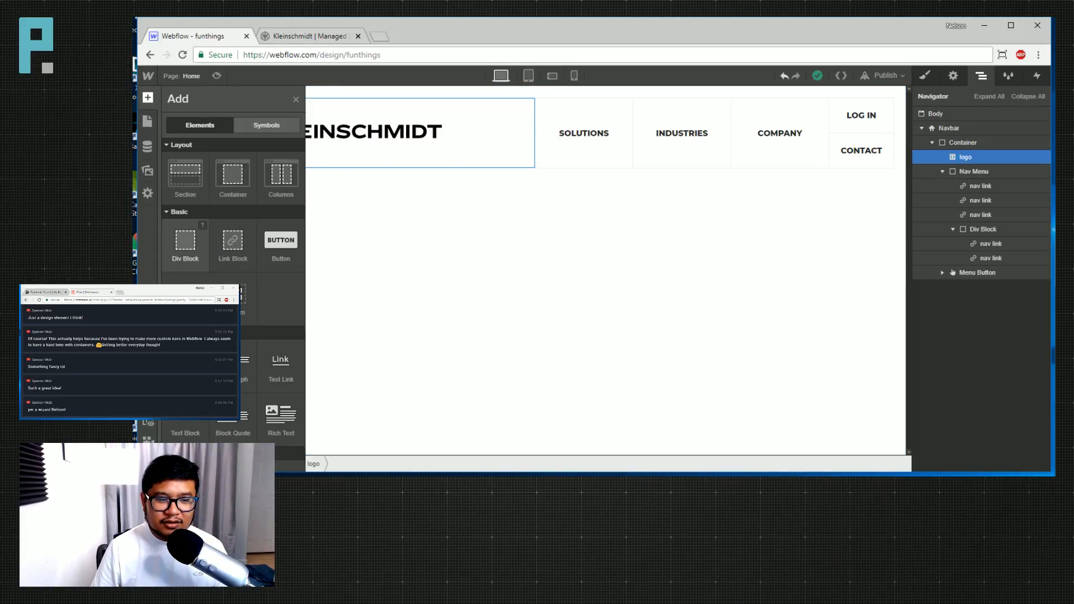
{"action": "left_click", "coordinate": [185, 241]}
{"action": "left_click_drag", "start_coordinate": [976, 171], "coordinate": [994, 163]}
{"action": "key", "text": "s"}
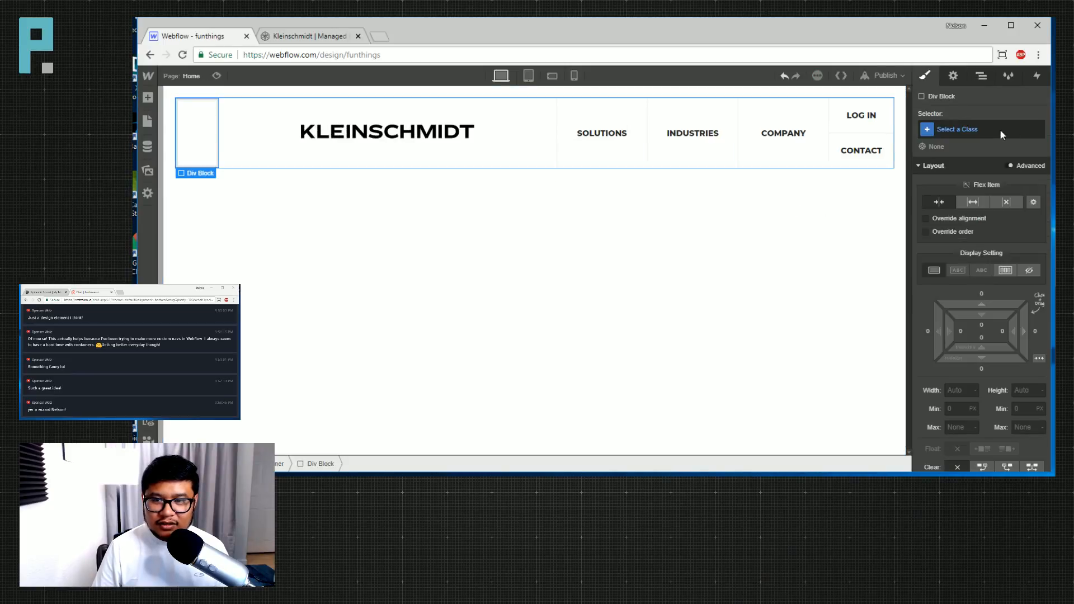
Give the new Div Block the class "plus" and set its position to Absolute.
{"action": "left_click", "coordinate": [976, 129]}
{"action": "type", "text": "plus"}
{"action": "key", "text": "Return"}
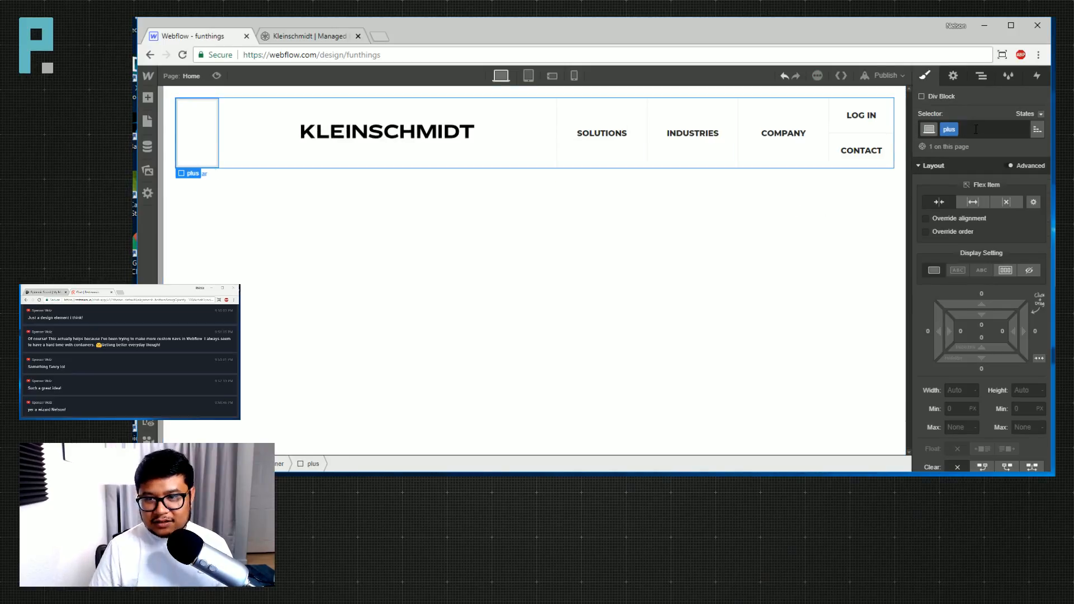
{"action": "scroll", "coordinate": [1018, 409], "scroll_direction": "down", "scroll_amount": 3}
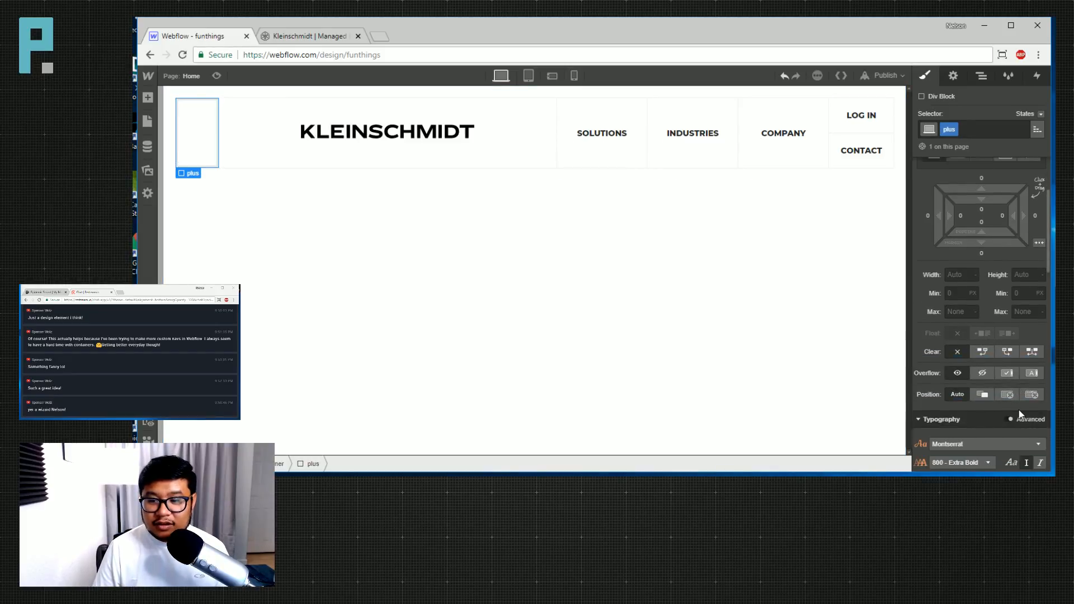
Nest a Div Block inside the plus block and give it the class "plus vert".
{"action": "left_click", "coordinate": [148, 97]}
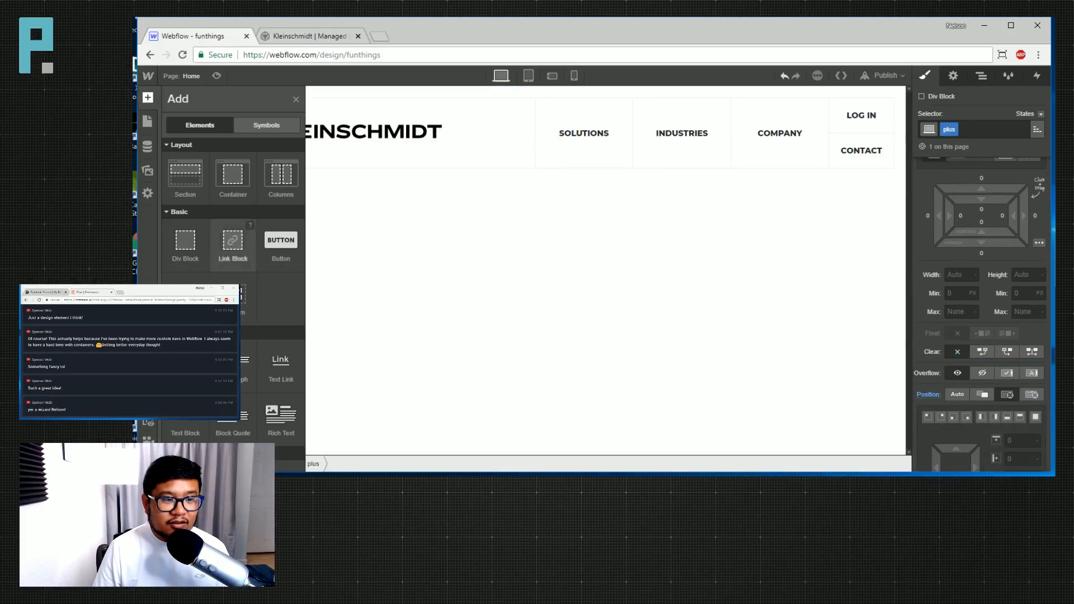
{"action": "left_click", "coordinate": [185, 245]}
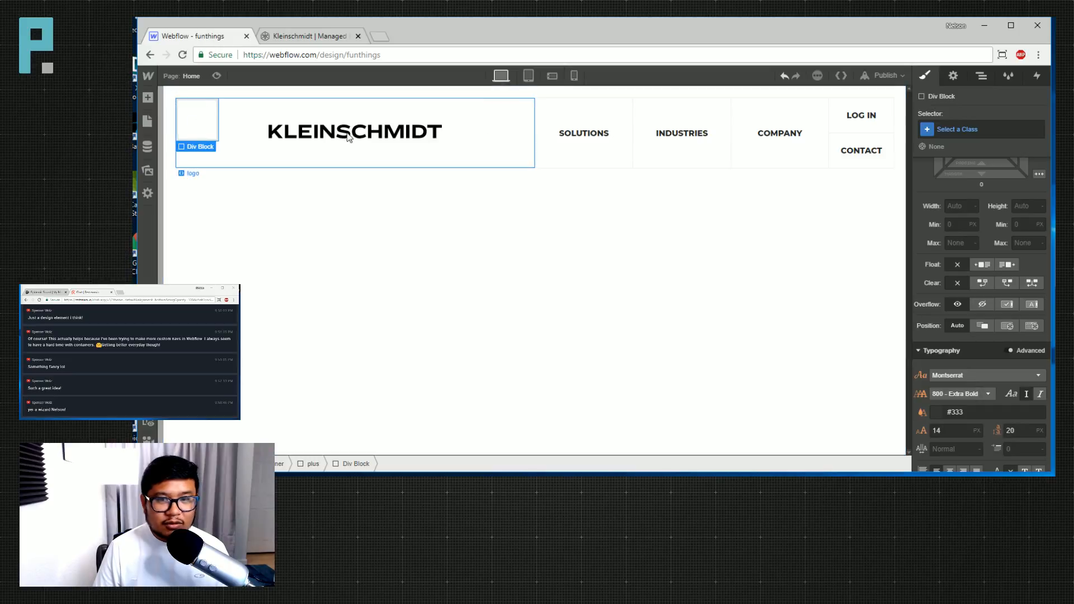
{"action": "left_click", "coordinate": [971, 131]}
{"action": "type", "text": "plus vert"}
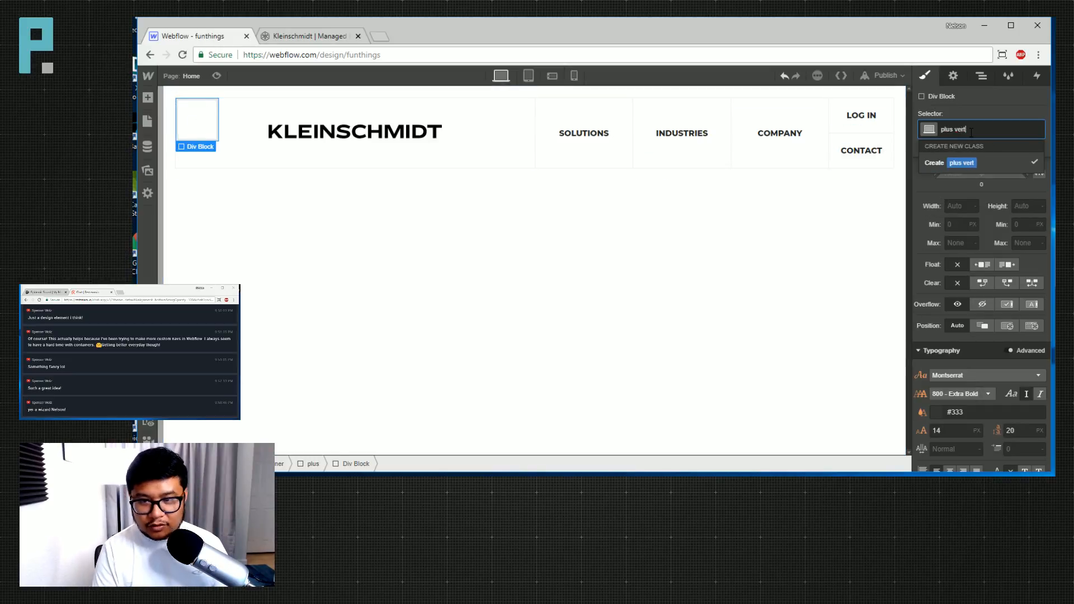
{"action": "key", "text": "Return"}
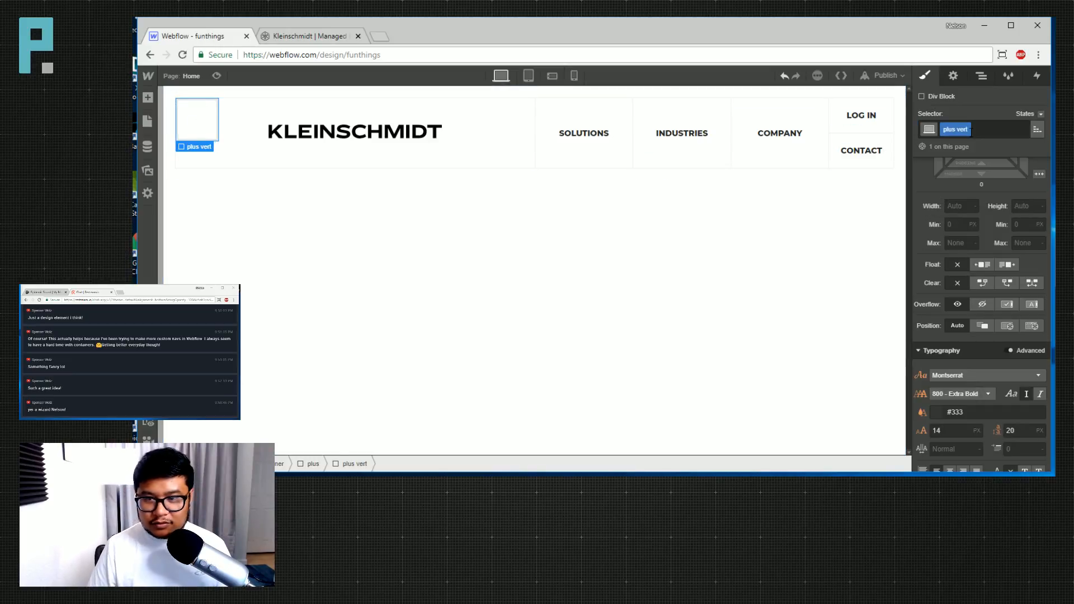
Rename the nested block's class to "plus y".
{"action": "left_click", "coordinate": [962, 130]}
{"action": "double_click", "coordinate": [960, 129]}
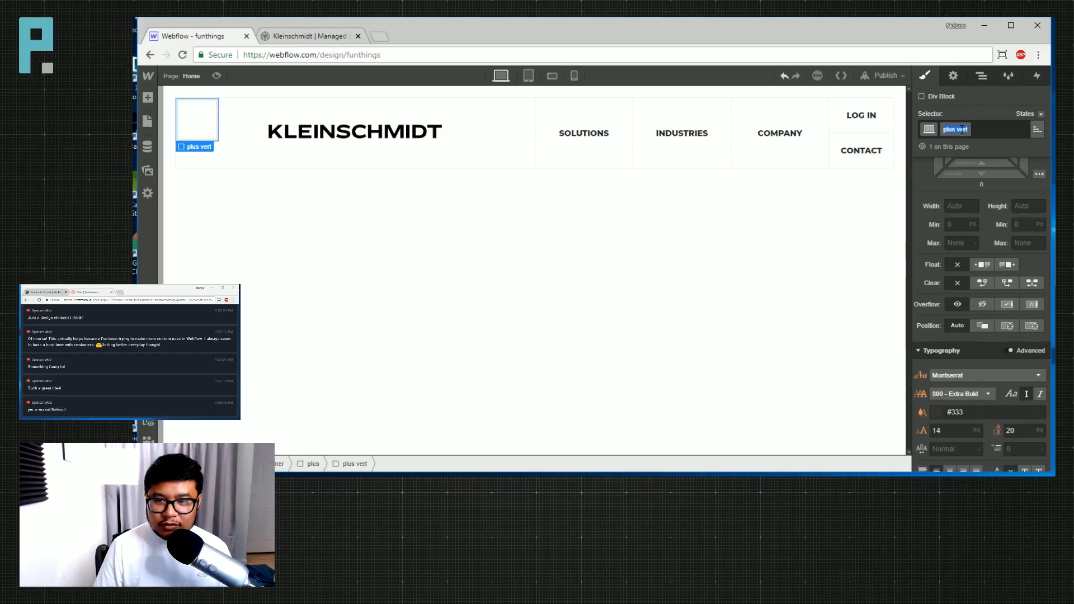
{"action": "key", "text": "BackSpace"}
{"action": "key", "text": "BackSpace"}
{"action": "key", "text": "BackSpace"}
{"action": "key", "text": "BackSpace"}
{"action": "type", "text": "y"}
{"action": "key", "text": "Return"}
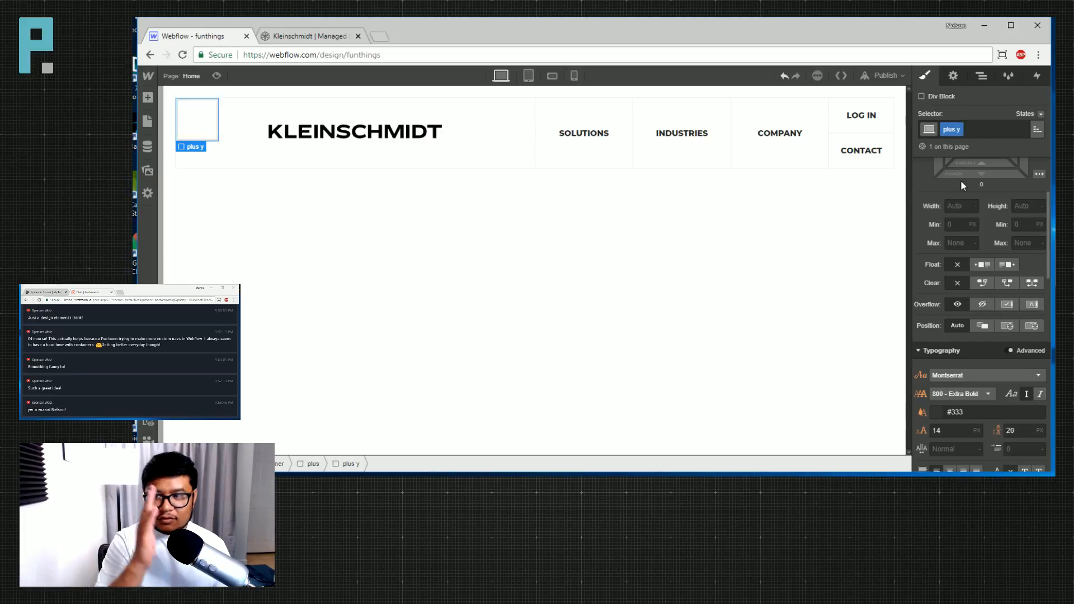
Set the plus y block's width to 3 px and its height to 30 px.
{"action": "scroll", "coordinate": [995, 354], "scroll_direction": "up", "scroll_amount": 2}
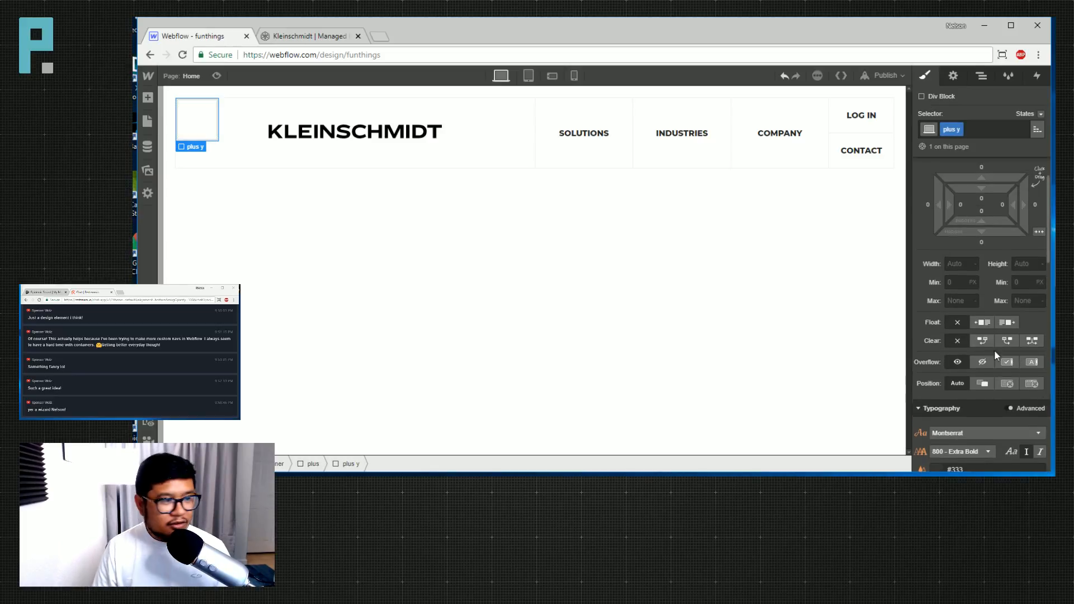
{"action": "scroll", "coordinate": [979, 344], "scroll_direction": "up", "scroll_amount": 2}
{"action": "left_click", "coordinate": [958, 319]}
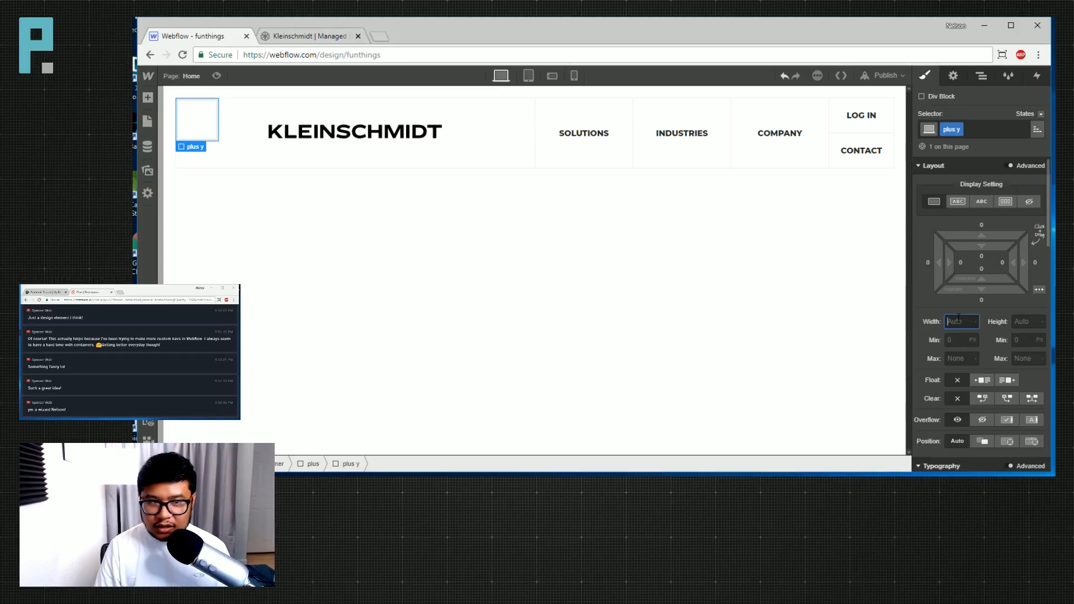
{"action": "type", "text": "3"}
{"action": "key", "text": "Tab"}
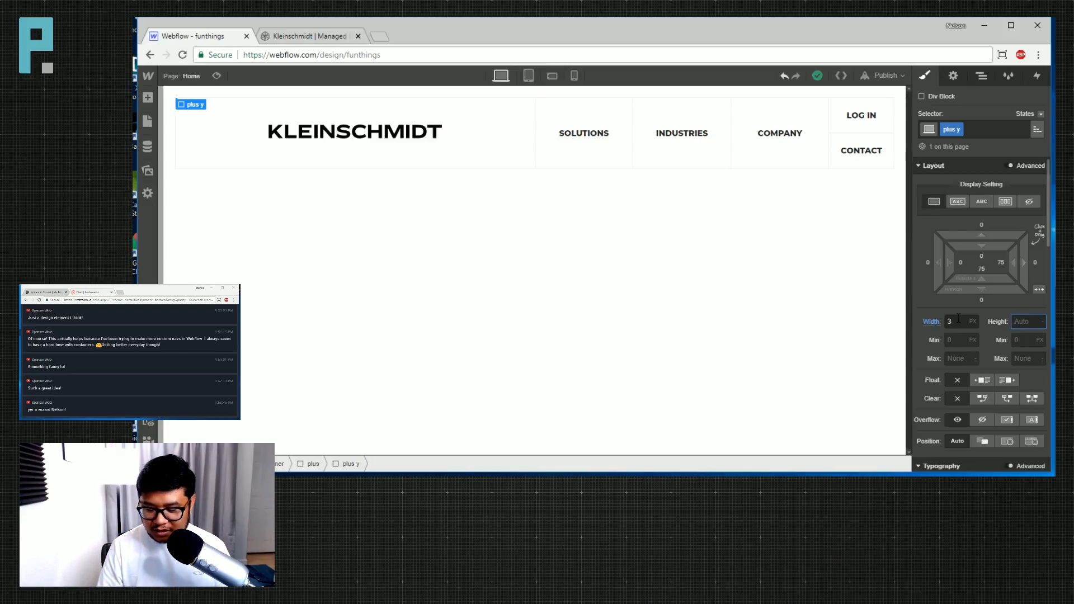
{"action": "type", "text": "20"}
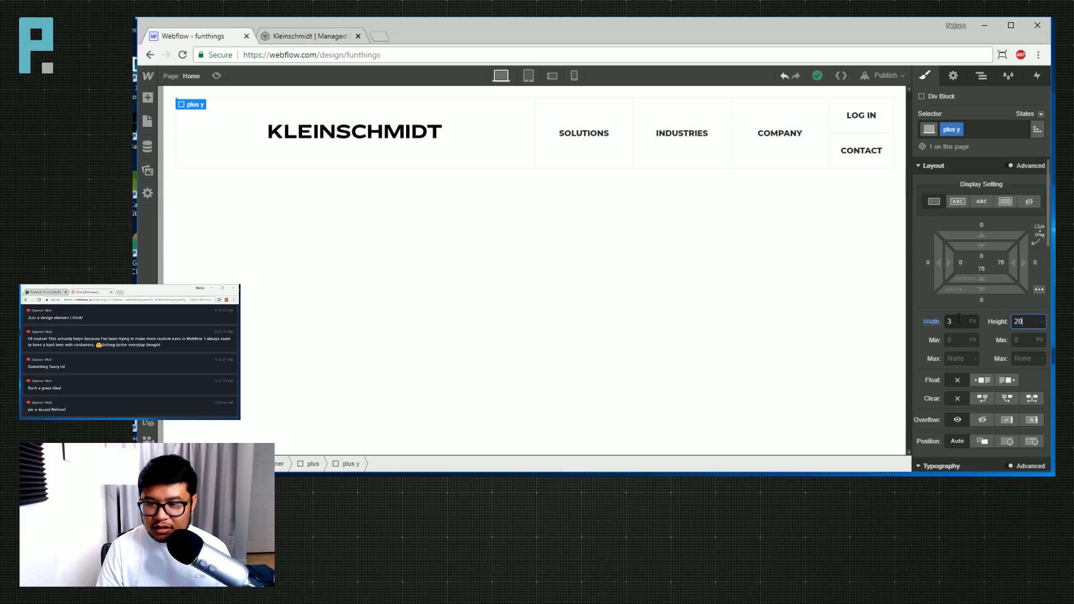
{"action": "key", "text": "shift+Up"}
{"action": "key", "text": "shift+Up"}
{"action": "key", "text": "shift+Down"}
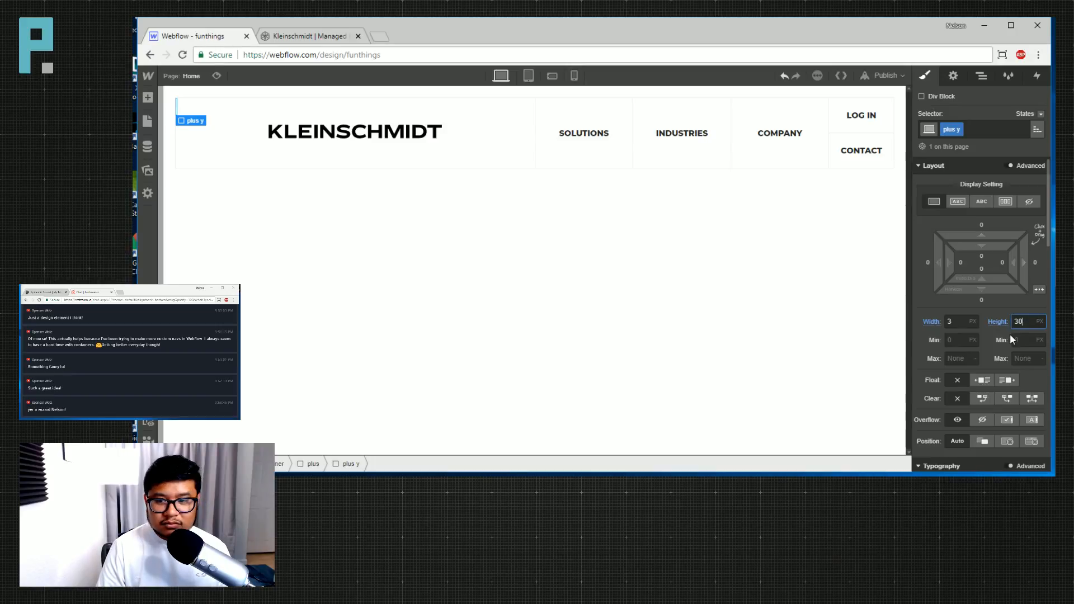
{"action": "scroll", "coordinate": [1009, 334], "scroll_direction": "down", "scroll_amount": 5}
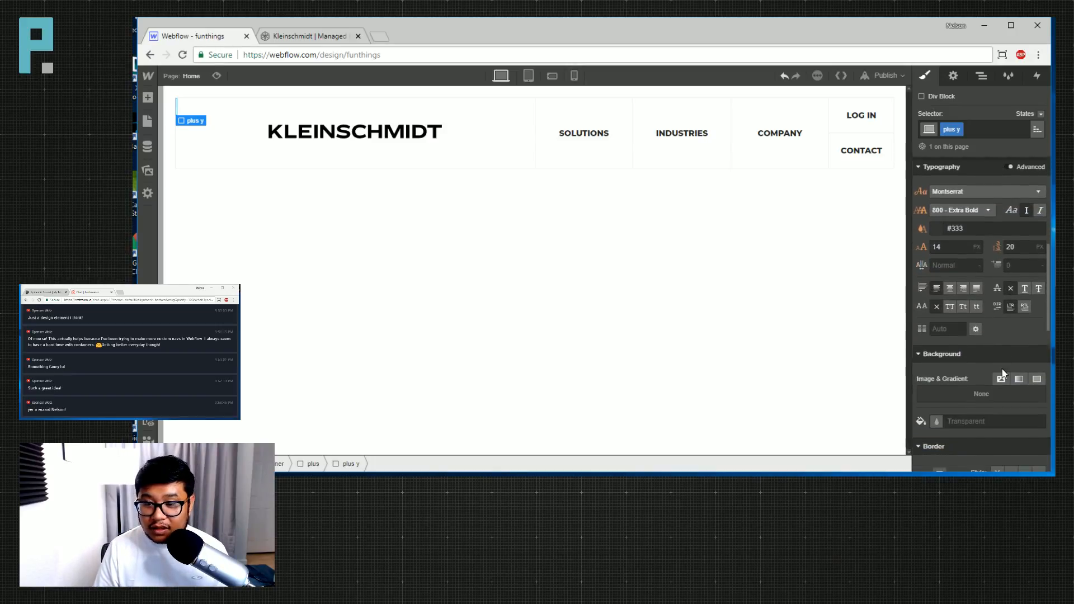
Fill the plus y block's background with black.
{"action": "left_click", "coordinate": [937, 372]}
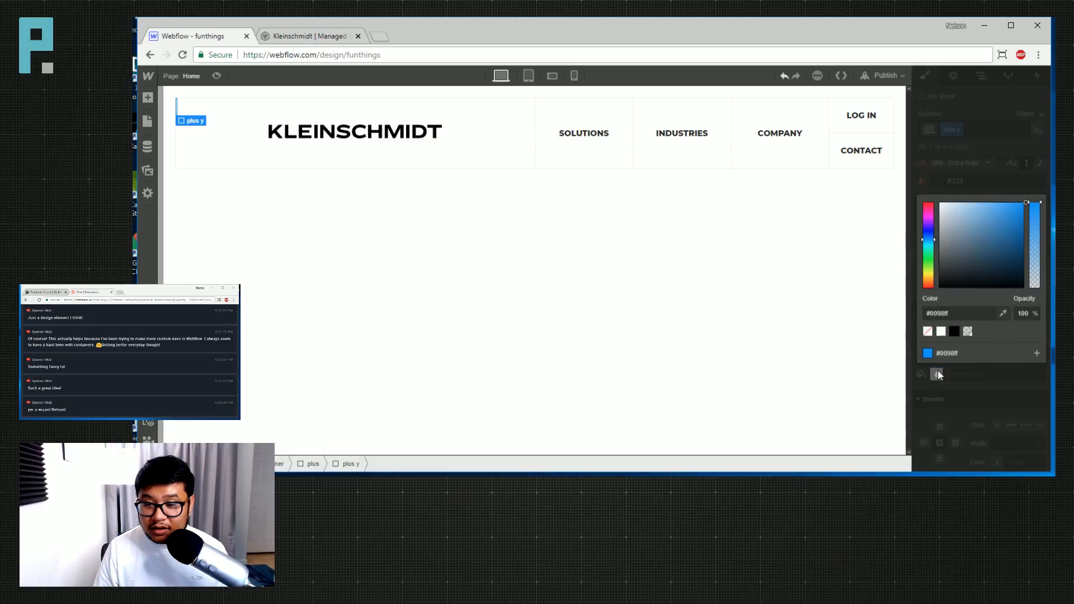
{"action": "left_click", "coordinate": [954, 332]}
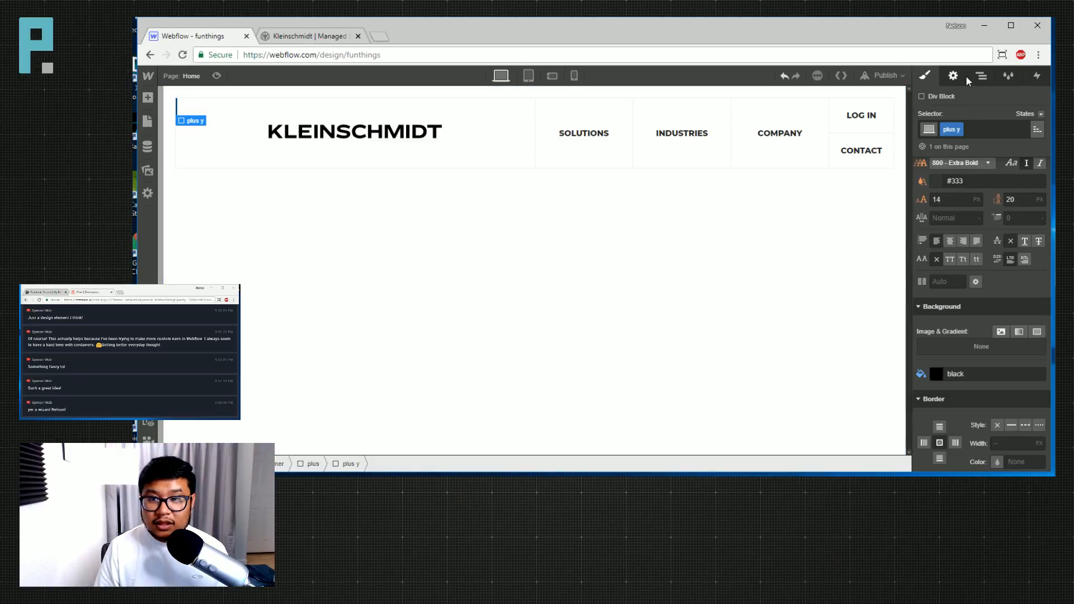
{"action": "left_click", "coordinate": [981, 75]}
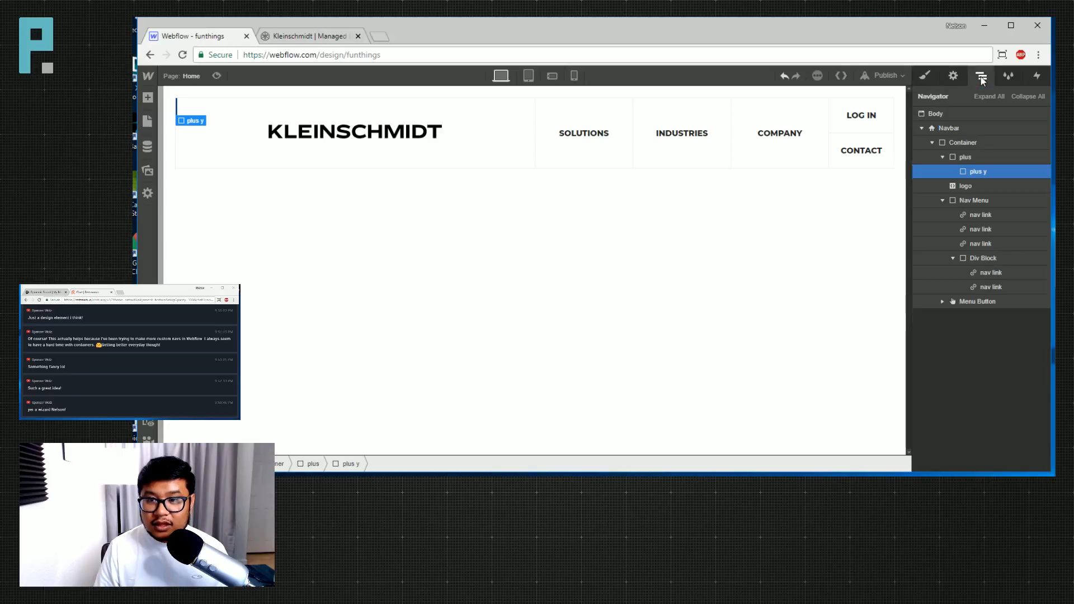
{"action": "left_click", "coordinate": [926, 75]}
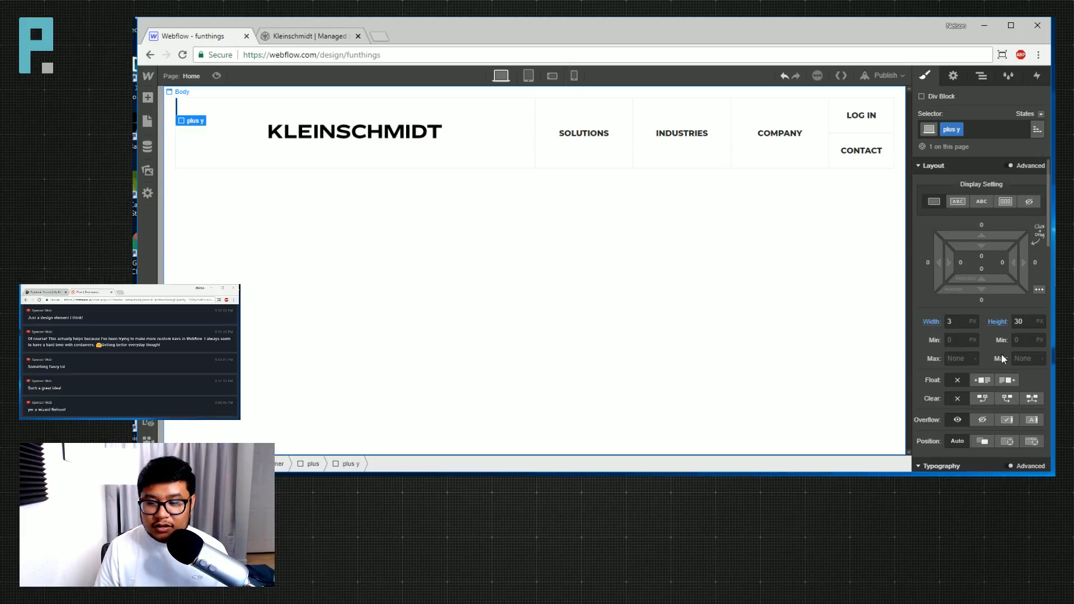
Set the plus y block's position to Absolute with a left offset of 50%.
{"action": "scroll", "coordinate": [1005, 403], "scroll_direction": "down", "scroll_amount": 3}
{"action": "left_click", "coordinate": [1006, 267]}
{"action": "left_click", "coordinate": [1018, 315]}
{"action": "type", "text": "50"}
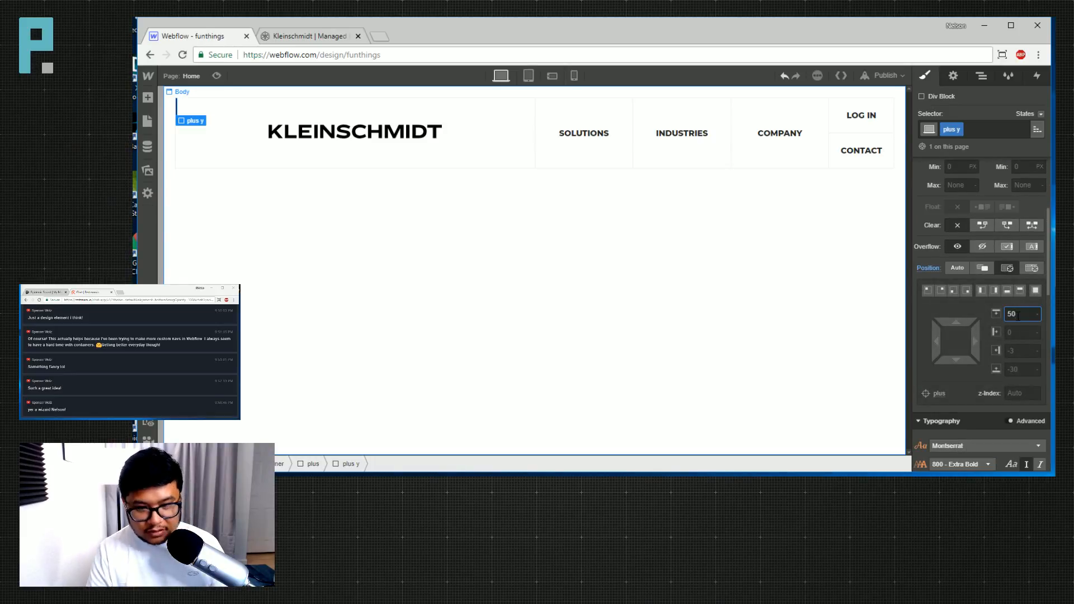
{"action": "key", "text": "BackSpace"}
{"action": "key", "text": "BackSpace"}
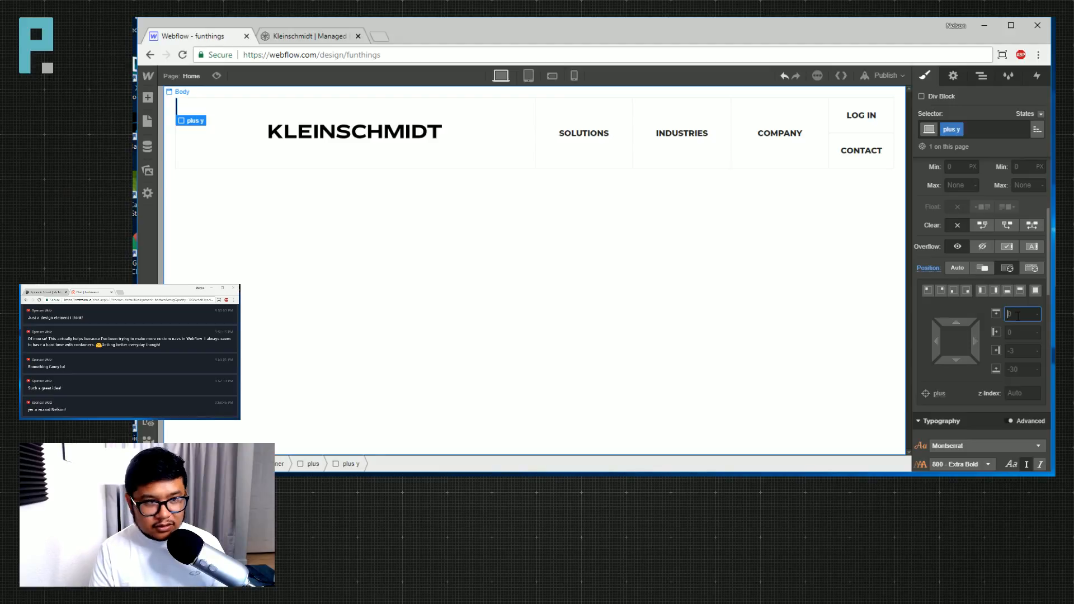
{"action": "key", "text": "Tab"}
{"action": "type", "text": "50"}
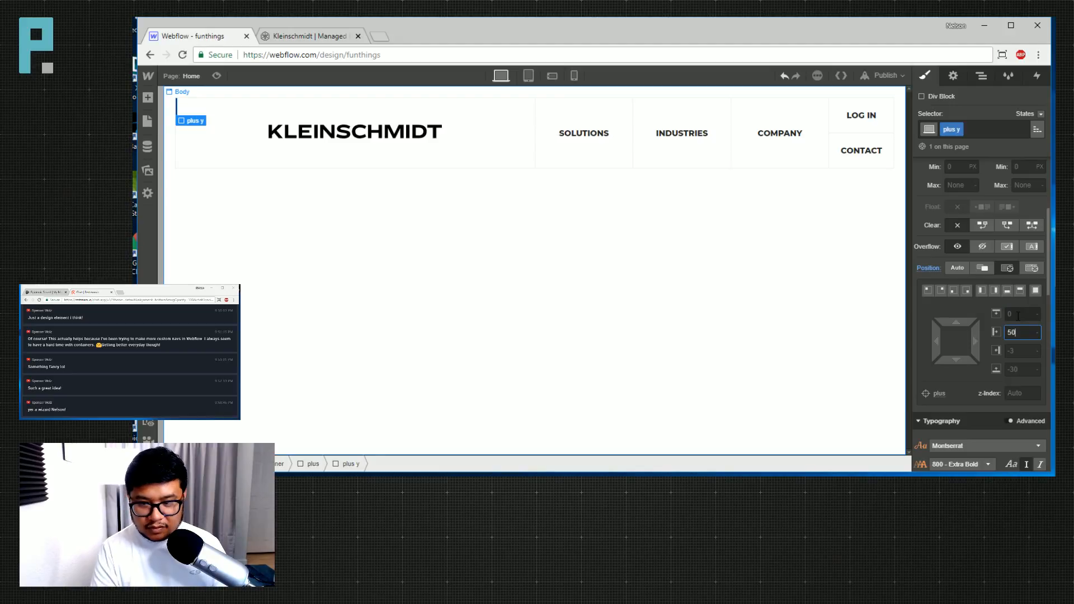
Add a Move transform of -50% on the X axis to the plus y block.
{"action": "scroll", "coordinate": [1025, 369], "scroll_direction": "down", "scroll_amount": 10}
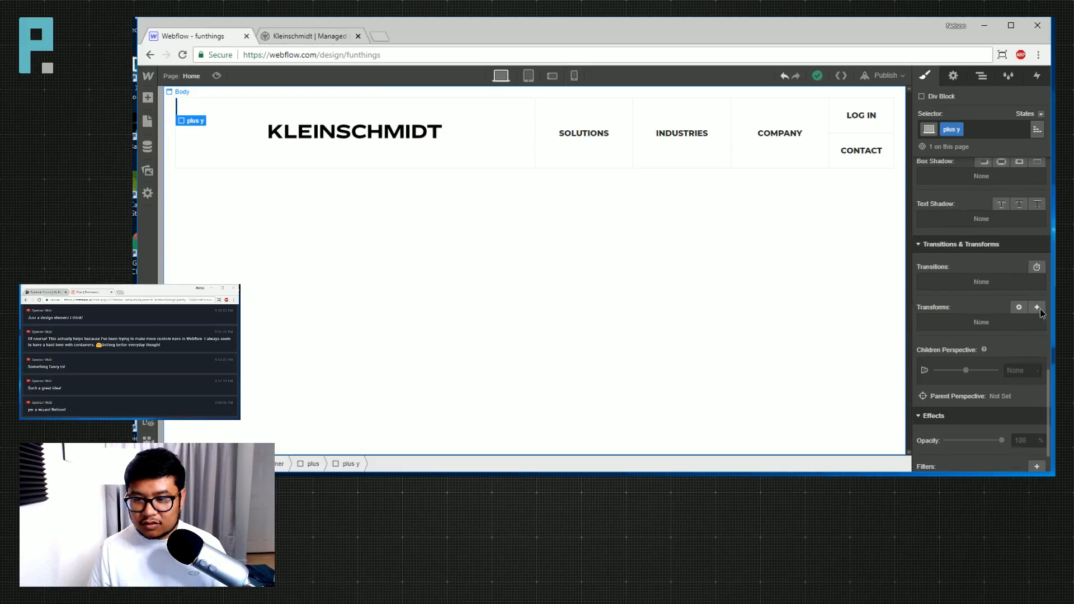
{"action": "left_click", "coordinate": [1038, 308]}
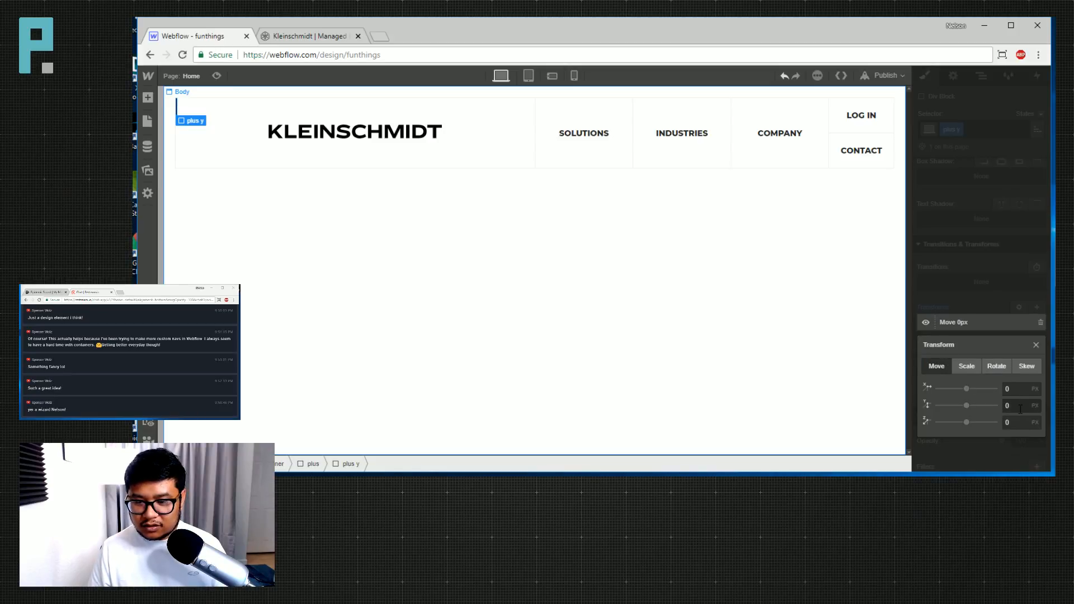
{"action": "left_click", "coordinate": [1021, 390]}
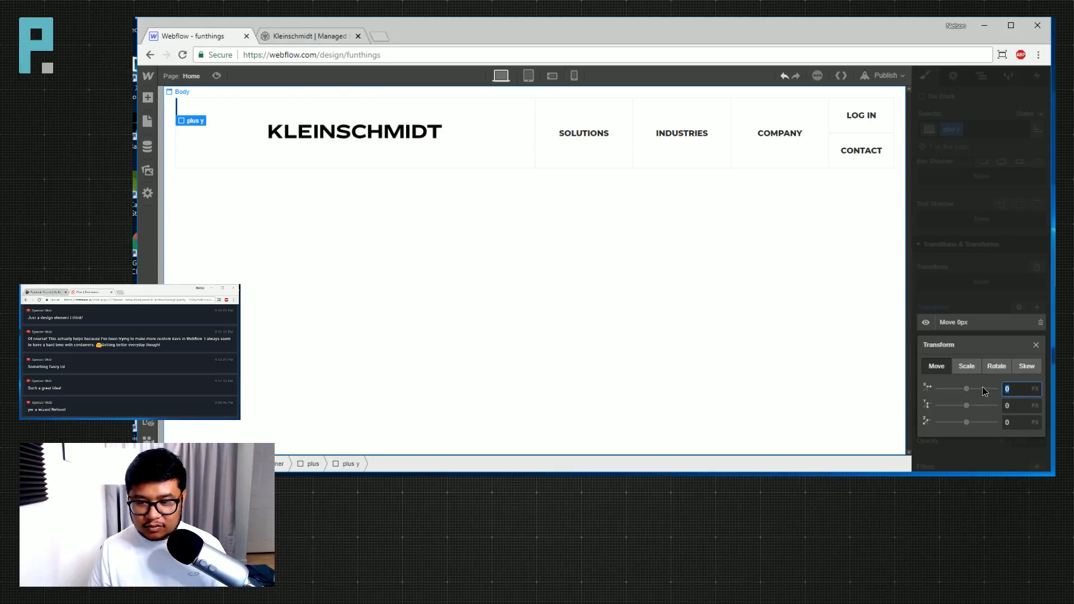
{"action": "type", "text": "-50%"}
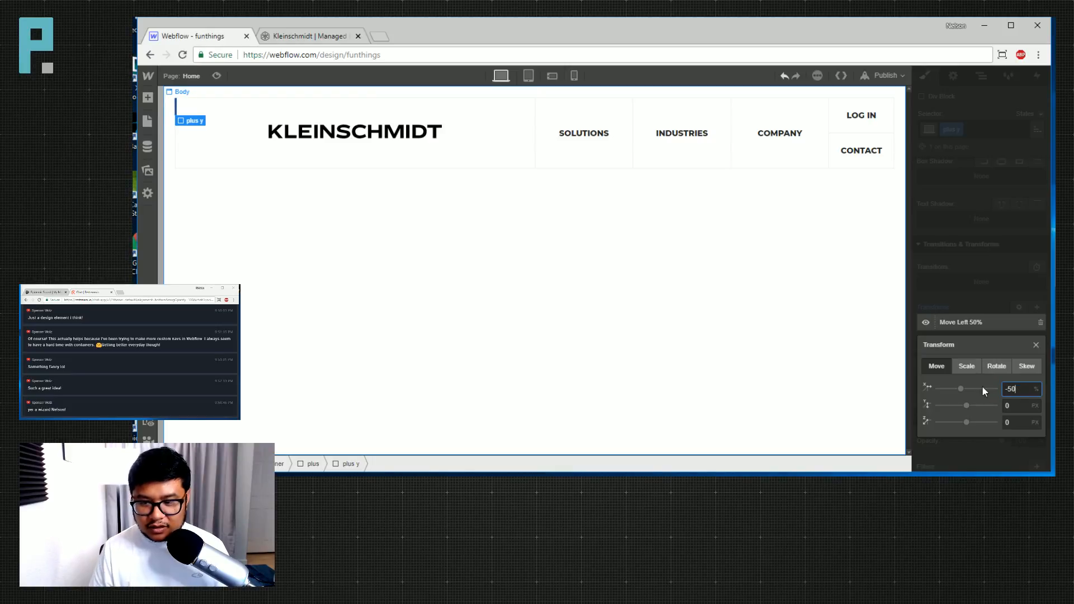
{"action": "key", "text": "Return"}
{"action": "left_click", "coordinate": [1035, 345]}
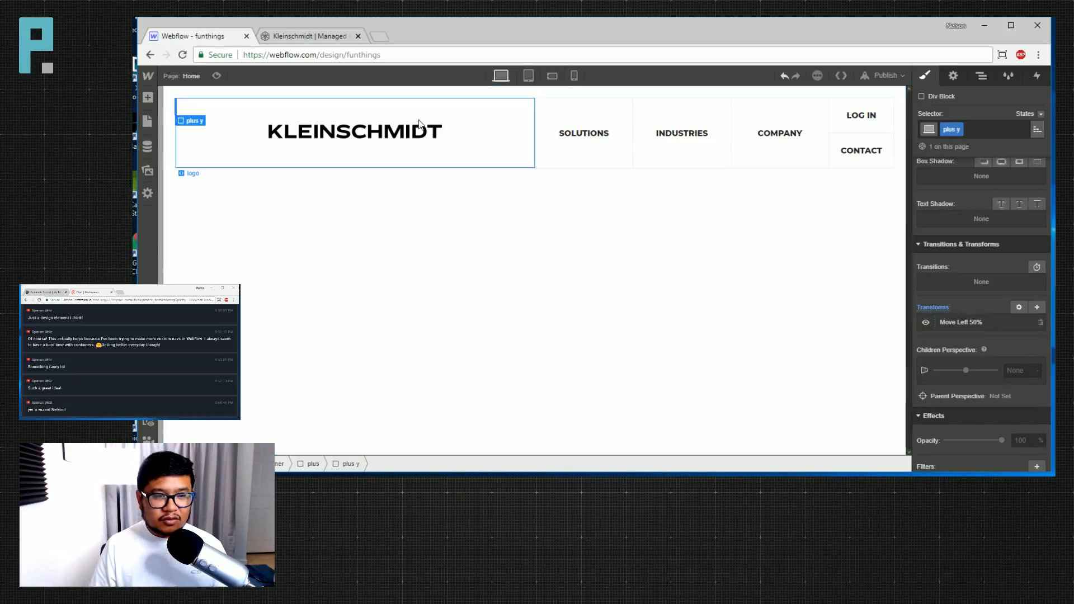
Set the parent plus block's width and height to 30 px each.
{"action": "left_click", "coordinate": [982, 76]}
{"action": "left_click", "coordinate": [962, 159]}
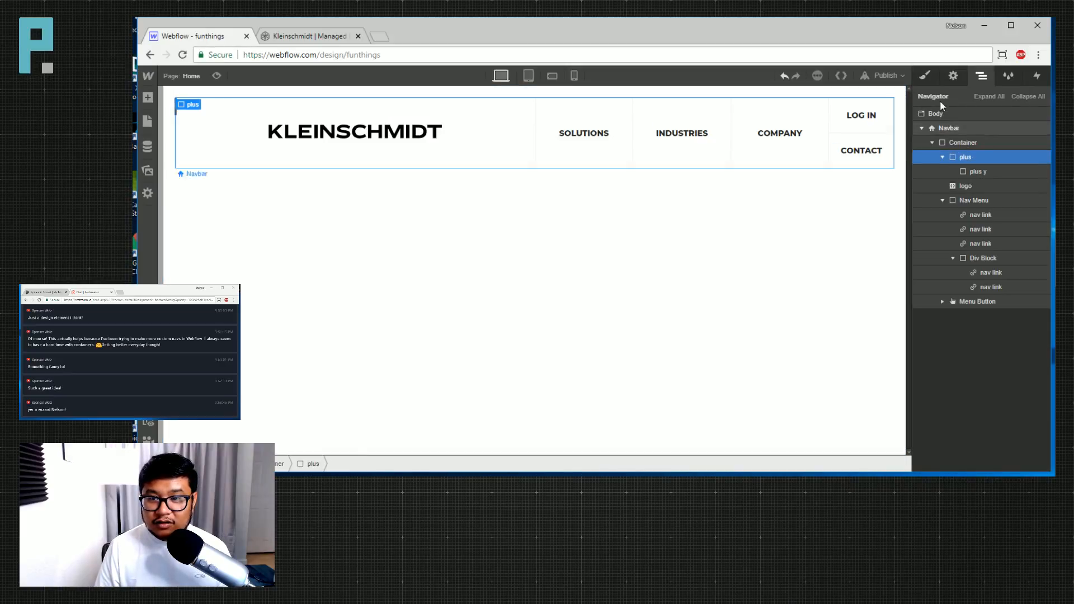
{"action": "left_click", "coordinate": [925, 75]}
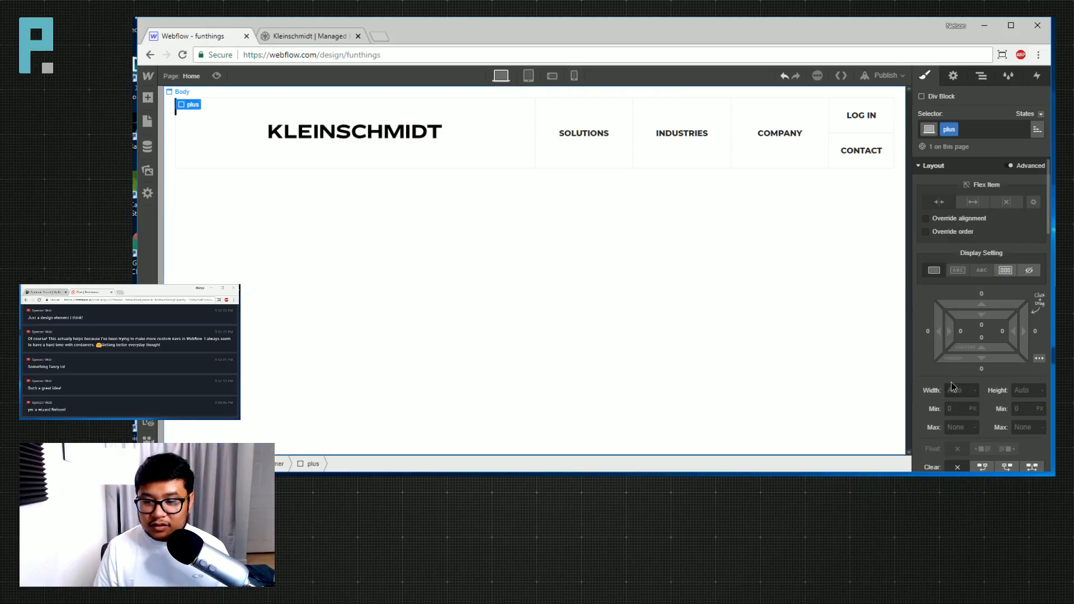
{"action": "type", "text": "30"}
{"action": "key", "text": "Tab"}
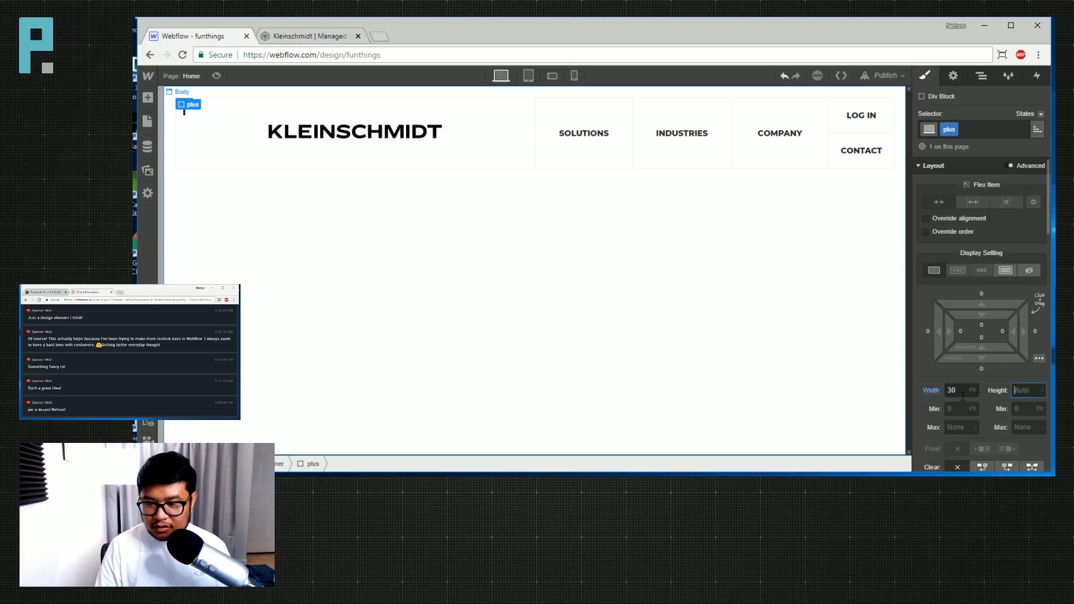
{"action": "type", "text": "30"}
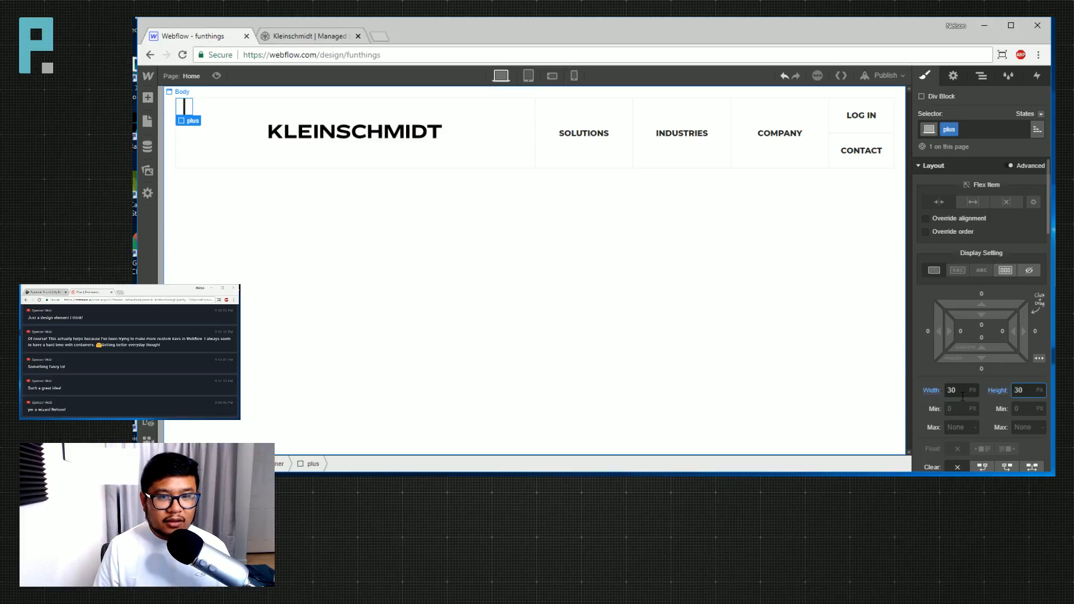
Nest a second Div Block inside the plus block and give it the class "plus x".
{"action": "left_click", "coordinate": [980, 76]}
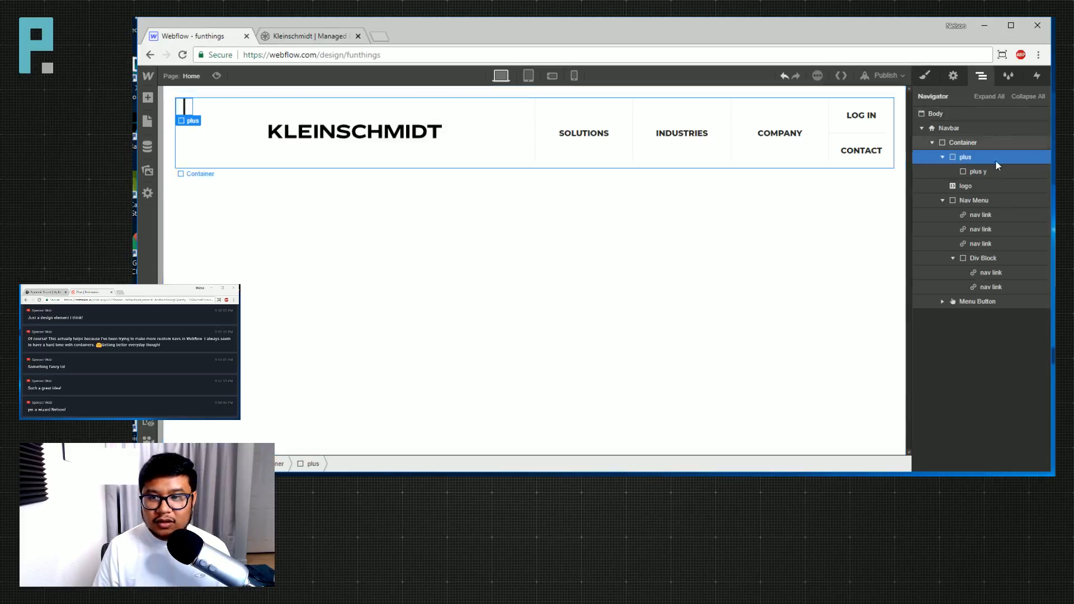
{"action": "key", "text": "a"}
{"action": "left_click", "coordinate": [185, 241]}
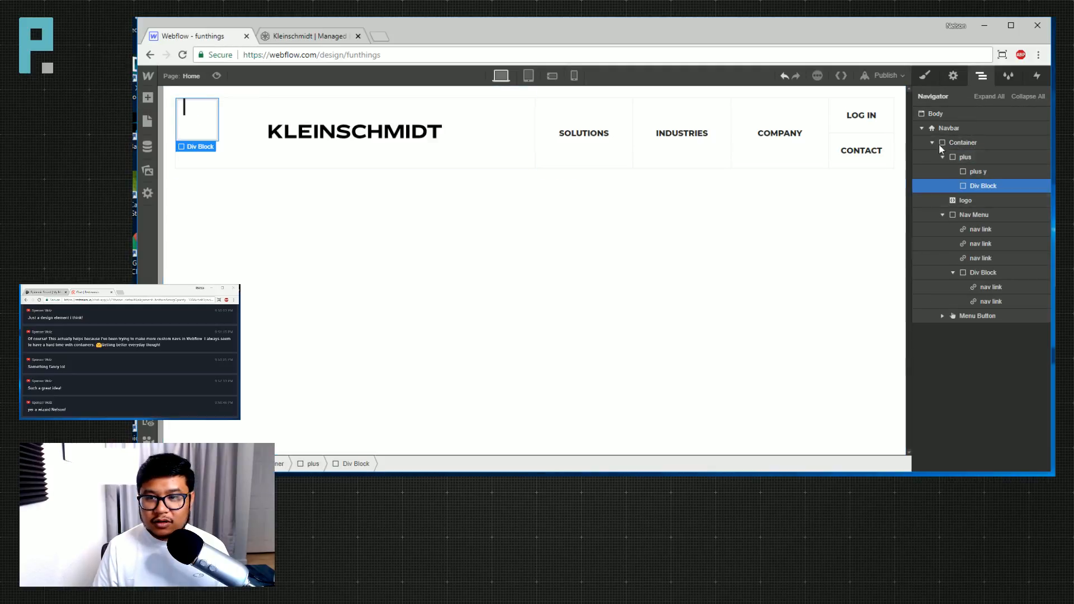
{"action": "left_click", "coordinate": [925, 76]}
{"action": "left_click", "coordinate": [963, 131]}
{"action": "type", "text": "plus x"}
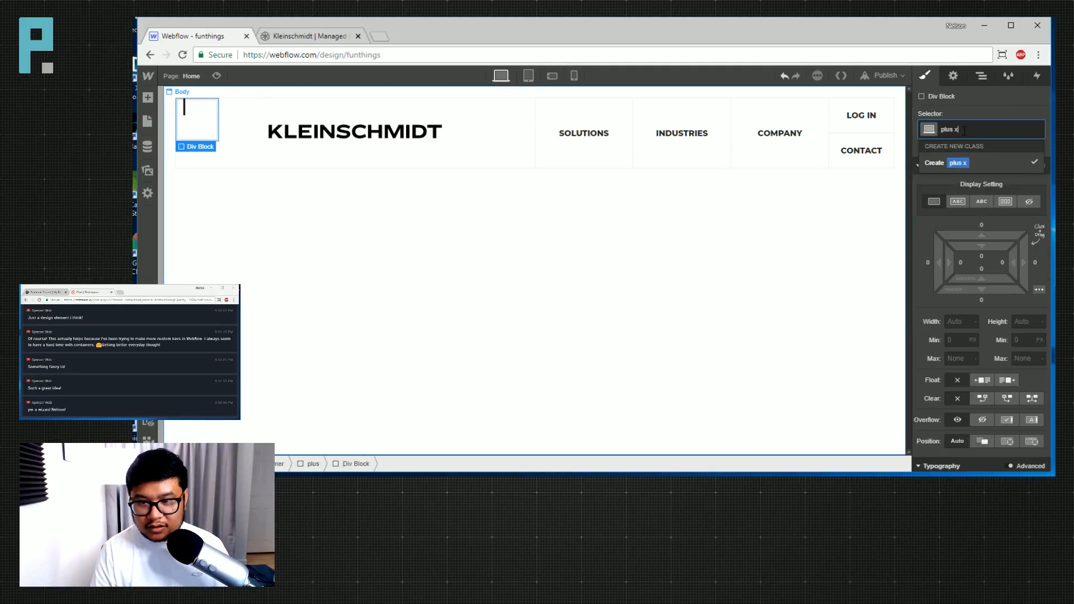
{"action": "key", "text": "Return"}
Size the plus x block to 30 px wide and 3 px high with a black background.
{"action": "left_click", "coordinate": [958, 320]}
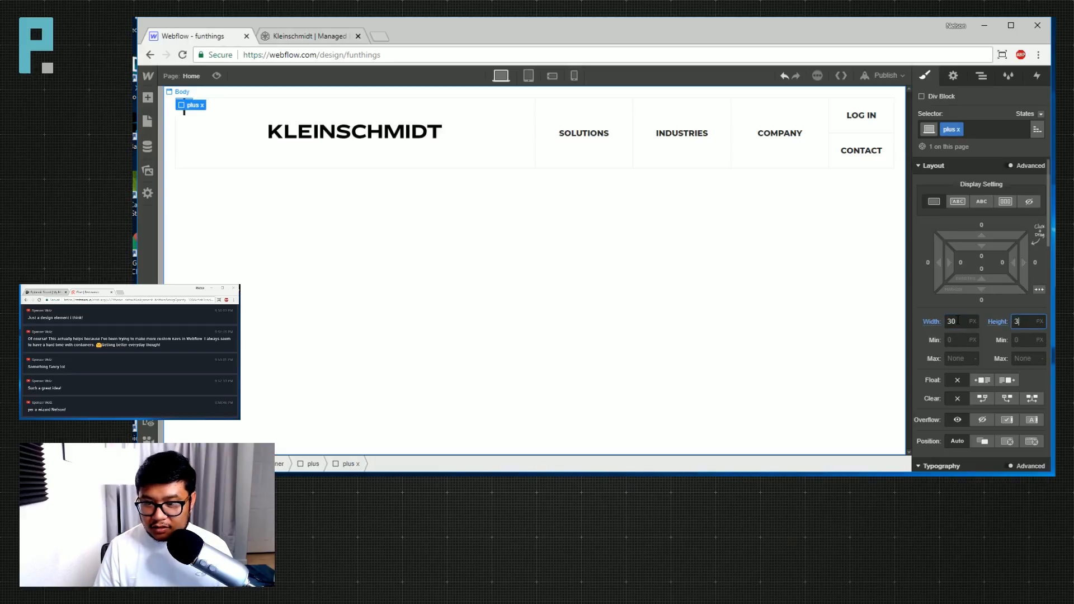
{"action": "scroll", "coordinate": [999, 344], "scroll_direction": "down", "scroll_amount": 5}
{"action": "scroll", "coordinate": [951, 339], "scroll_direction": "down", "scroll_amount": 2}
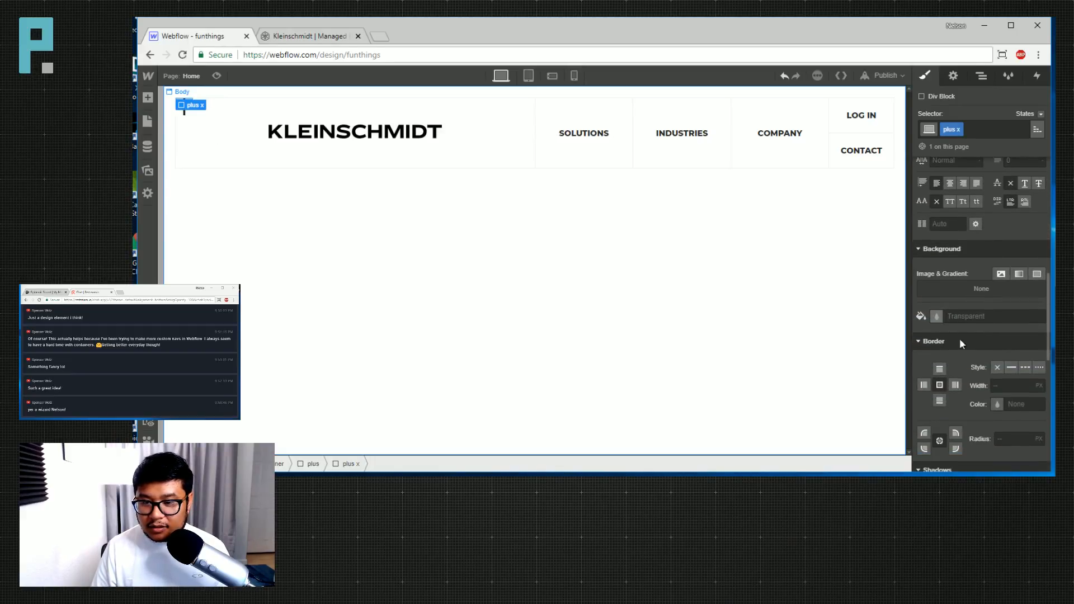
{"action": "left_click", "coordinate": [937, 317]}
{"action": "left_click", "coordinate": [954, 274]}
{"action": "left_click", "coordinate": [987, 352]}
Set the plus x block's position to Absolute with a top offset of 50%.
{"action": "scroll", "coordinate": [988, 372], "scroll_direction": "up", "scroll_amount": 1}
{"action": "scroll", "coordinate": [982, 358], "scroll_direction": "up", "scroll_amount": 8}
{"action": "scroll", "coordinate": [981, 350], "scroll_direction": "down", "scroll_amount": 5}
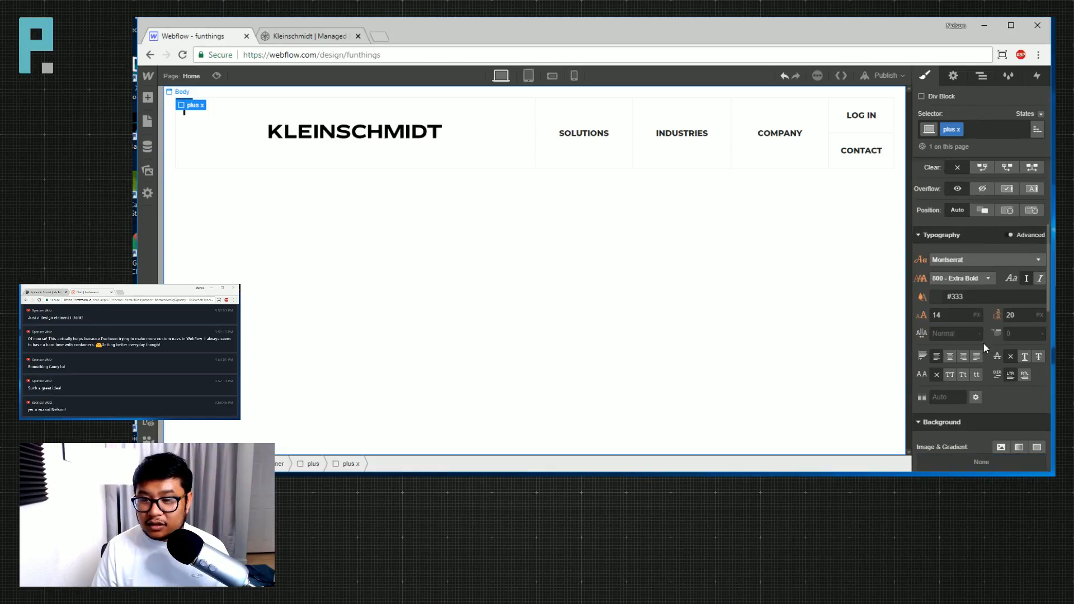
{"action": "left_click", "coordinate": [1006, 210]}
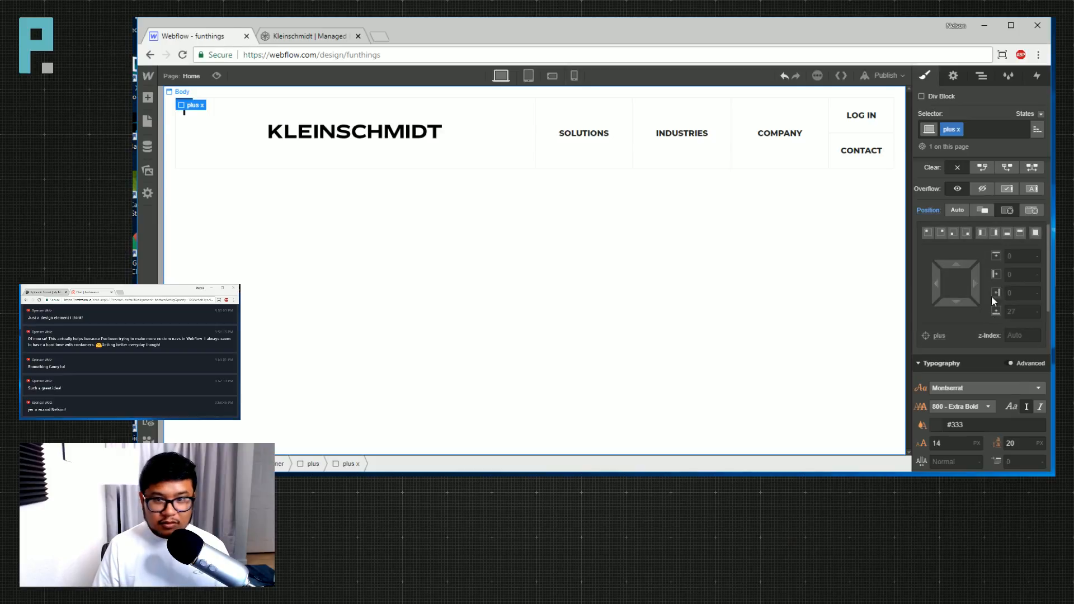
{"action": "left_click", "coordinate": [1021, 255]}
{"action": "type", "text": "50"}
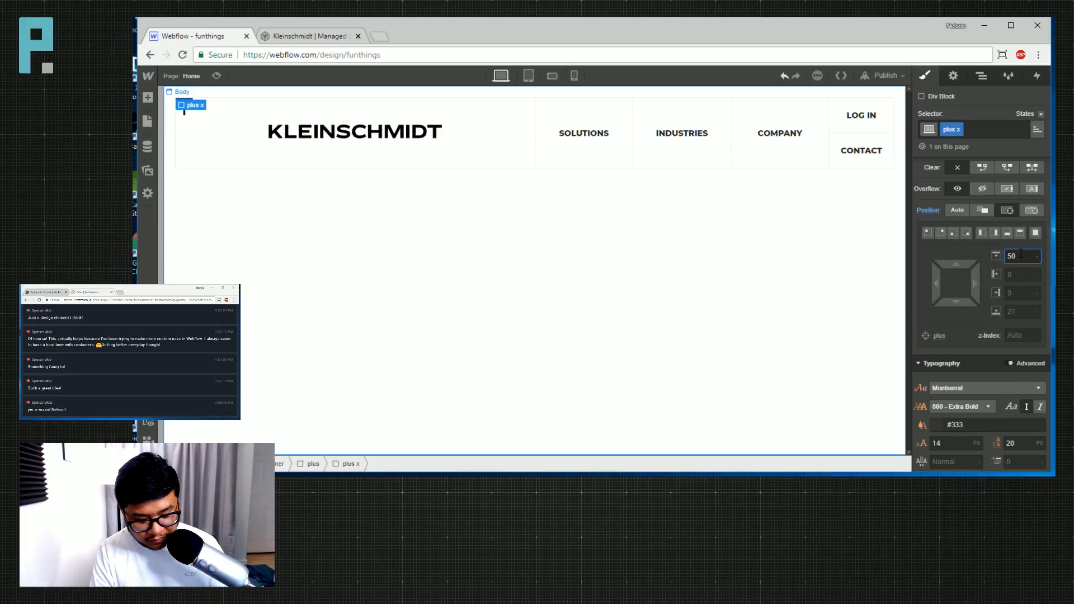
{"action": "type", "text": "%"}
{"action": "key", "text": "Return"}
Add a Move transform of -50% on the Y axis to the plus x block, then deselect it.
{"action": "scroll", "coordinate": [991, 320], "scroll_direction": "down", "scroll_amount": 10}
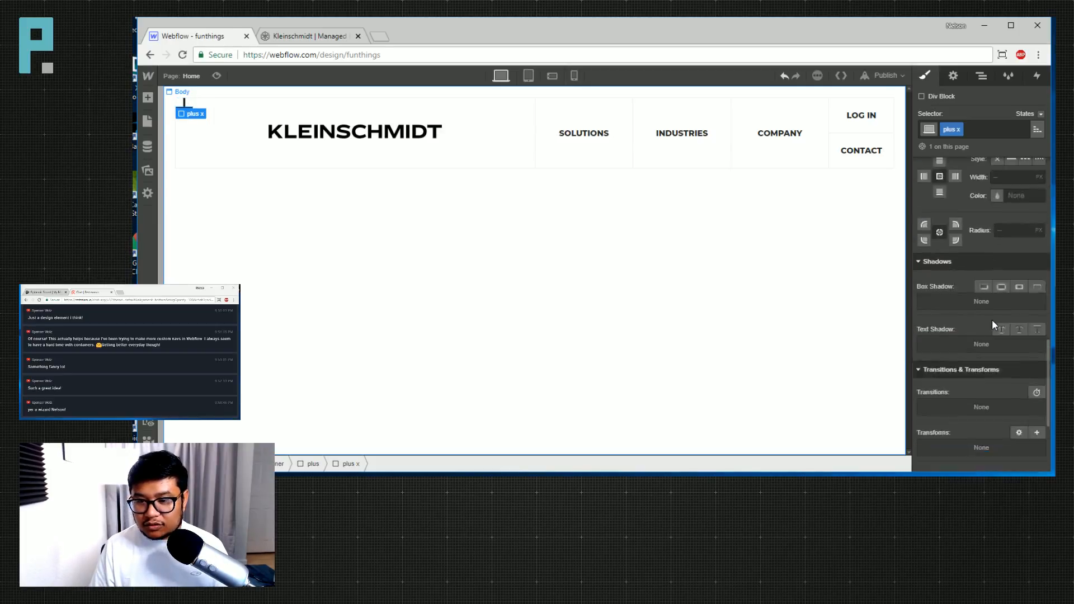
{"action": "left_click", "coordinate": [1036, 254]}
{"action": "left_click", "coordinate": [1024, 252]}
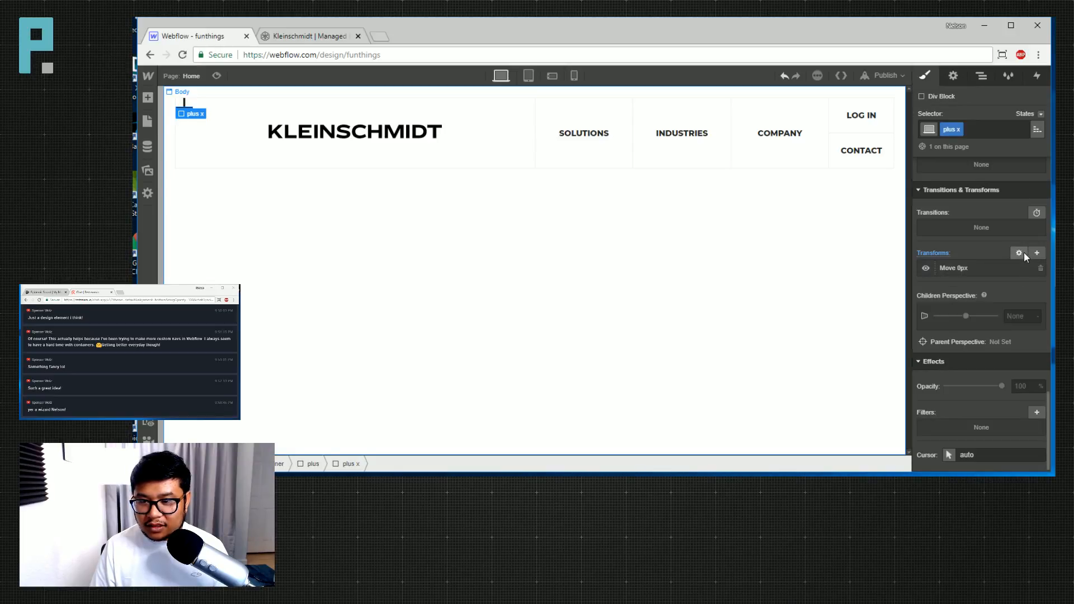
{"action": "left_click", "coordinate": [958, 268]}
{"action": "left_click", "coordinate": [1010, 350]}
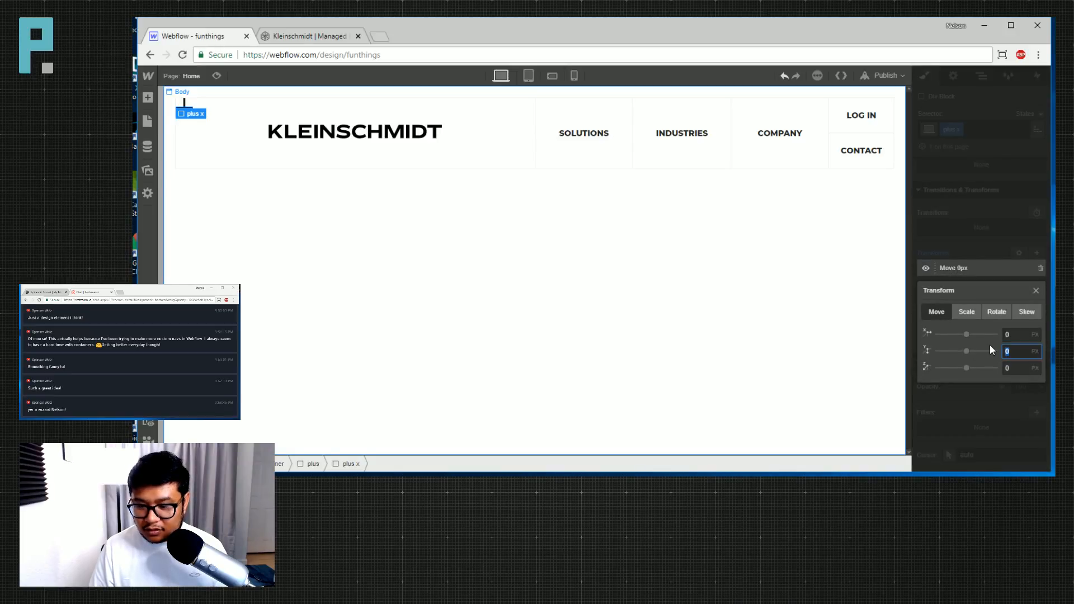
{"action": "type", "text": "-50%"}
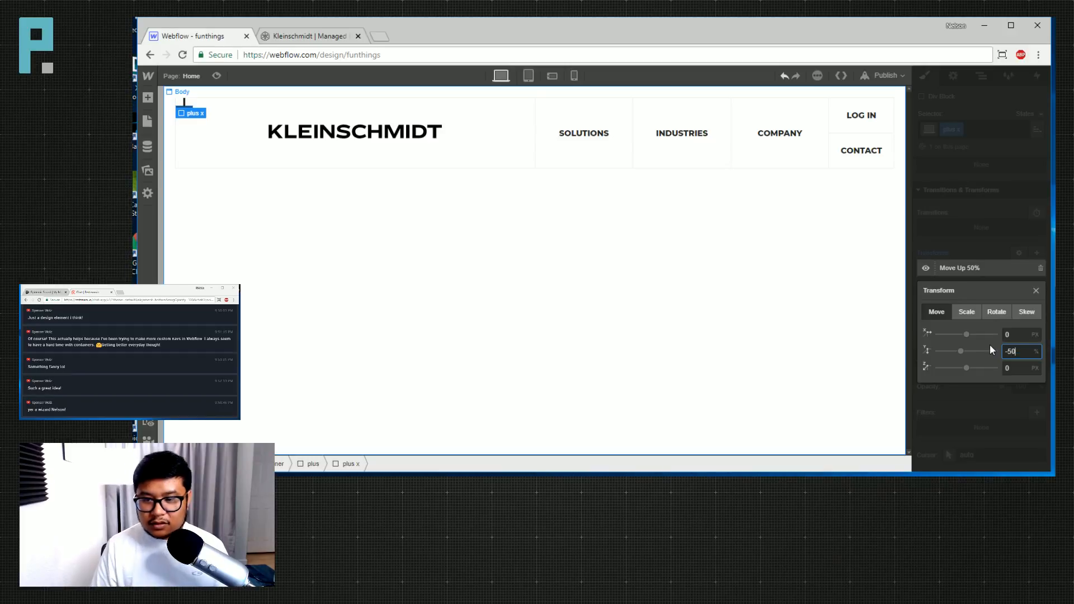
{"action": "left_click", "coordinate": [996, 216]}
{"action": "left_click", "coordinate": [436, 250]}
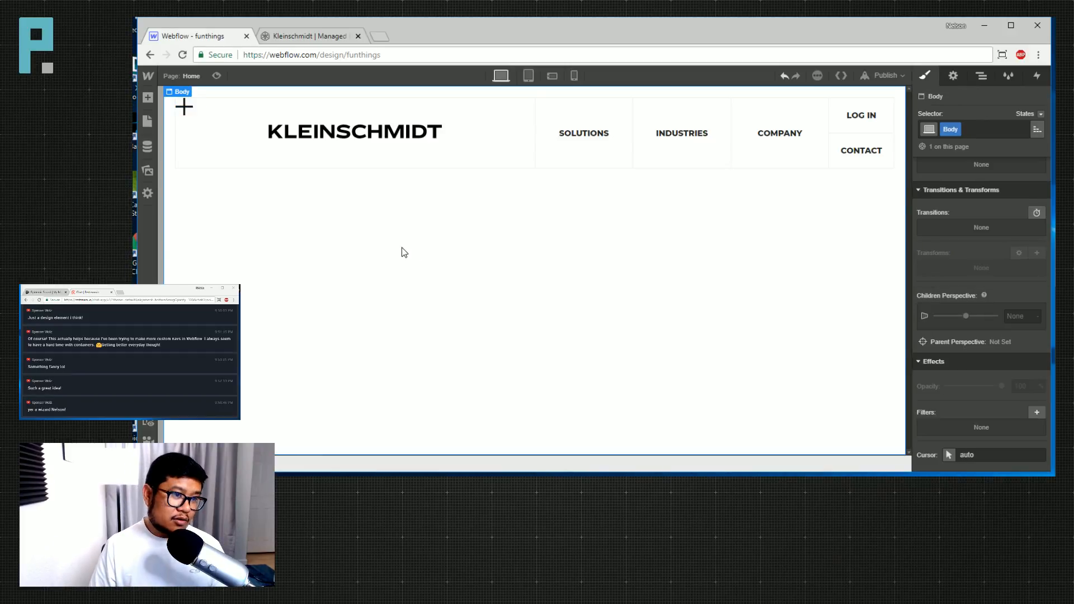
Anchor the absolutely positioned plus block to the top-right corner of its Container, with top and right offsets of 0.
{"action": "left_click", "coordinate": [981, 75]}
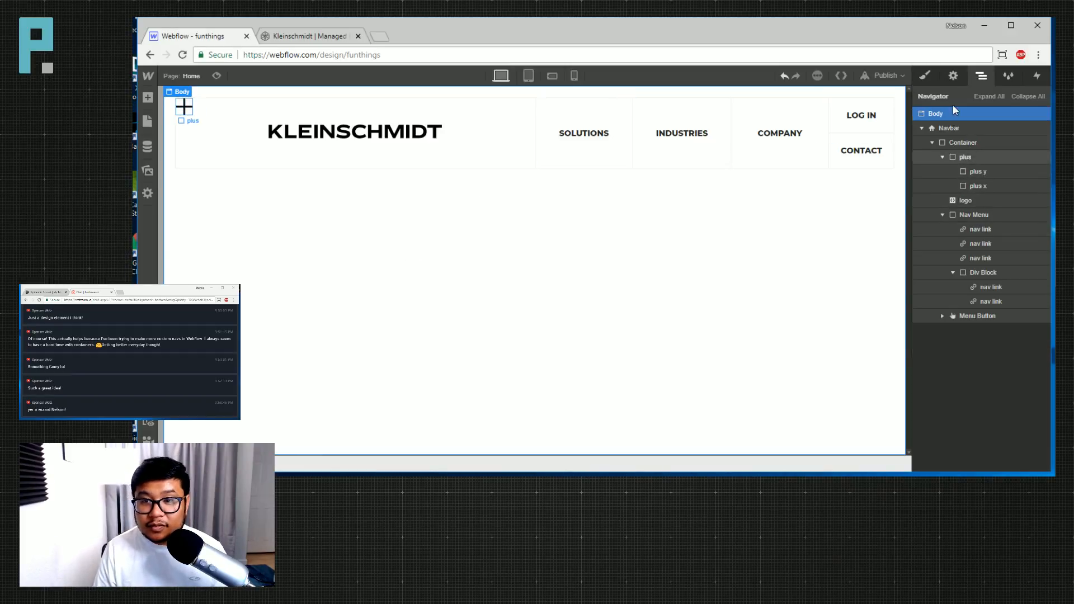
{"action": "left_click", "coordinate": [965, 157]}
{"action": "key", "text": "s"}
{"action": "scroll", "coordinate": [913, 350], "scroll_direction": "down", "scroll_amount": 2}
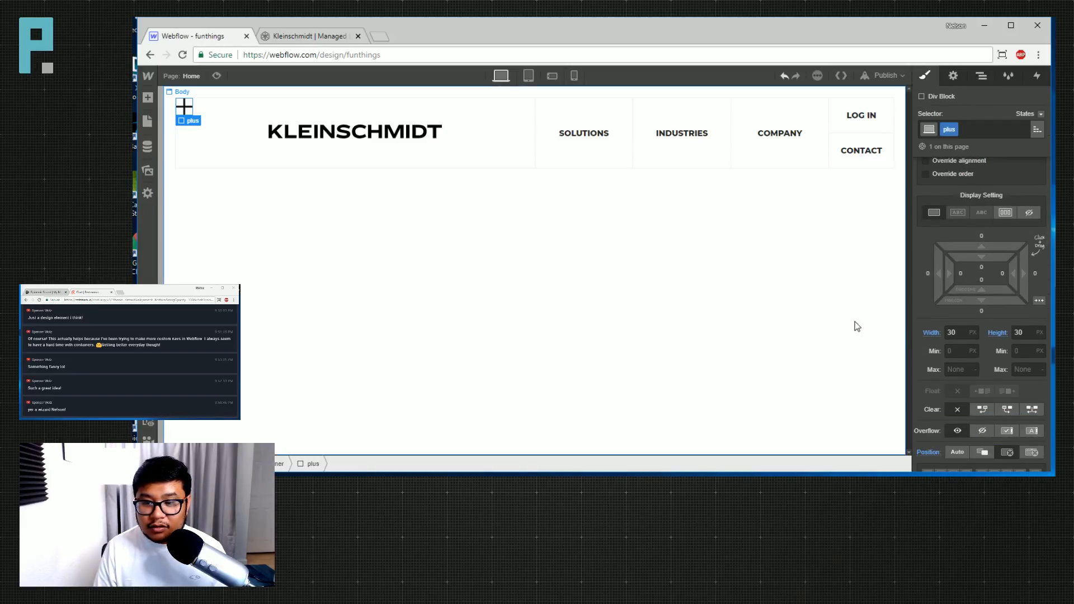
{"action": "scroll", "coordinate": [972, 375], "scroll_direction": "down", "scroll_amount": 2}
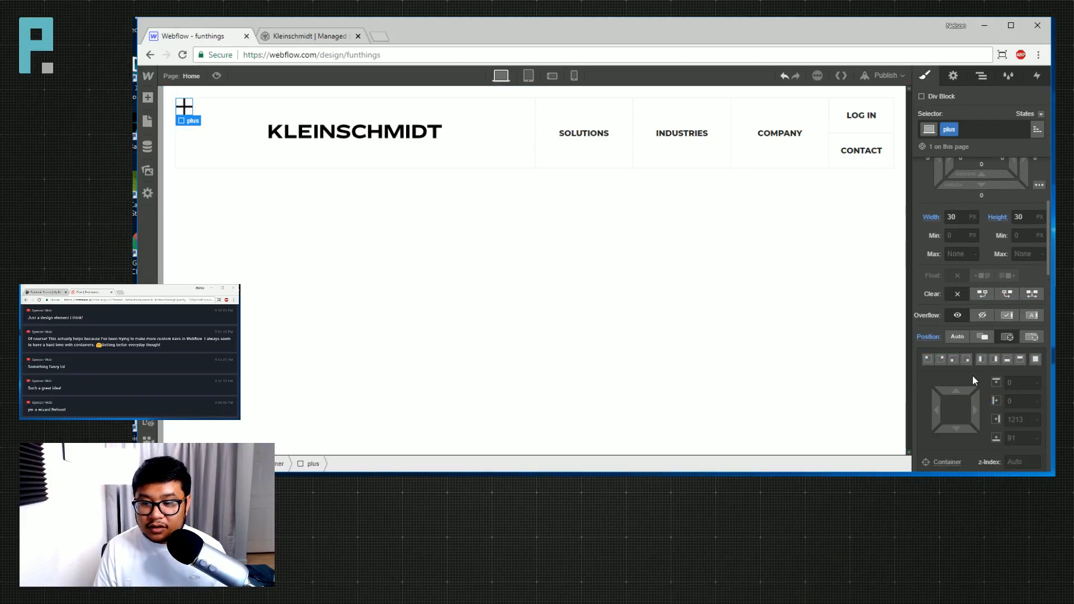
{"action": "left_click", "coordinate": [943, 359]}
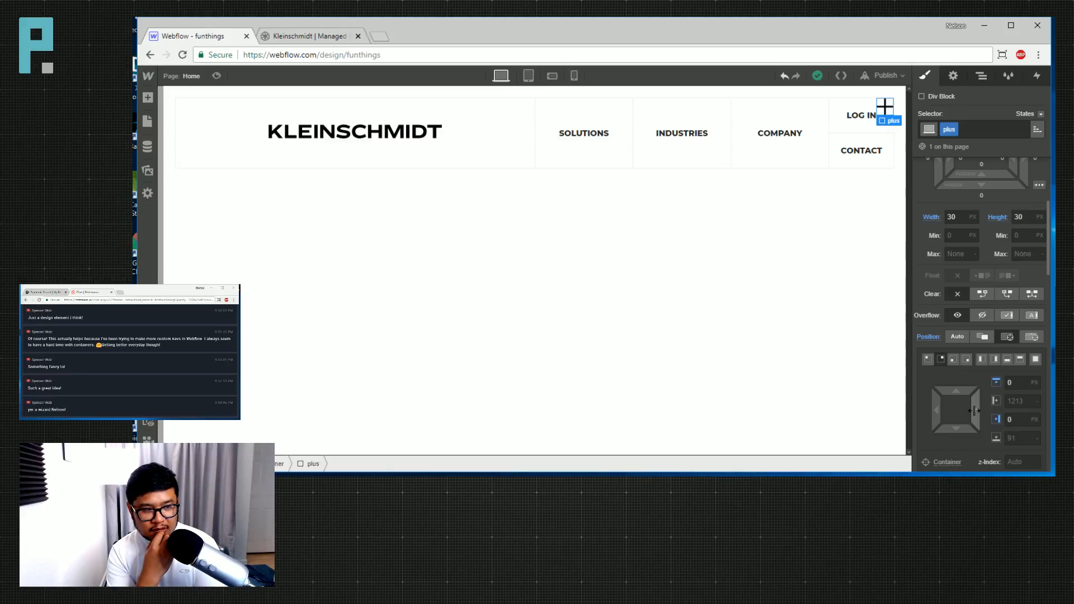
Move the plus element out of the Container to become the first child of the Div Block holding the LOG IN and CONTACT links.
{"action": "left_click", "coordinate": [980, 78]}
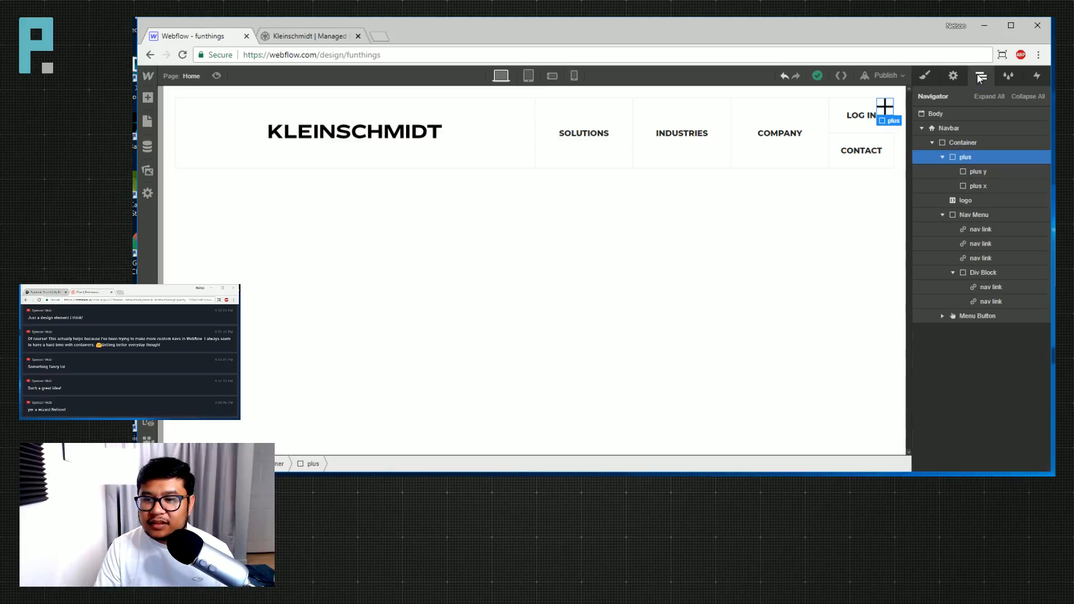
{"action": "left_click", "coordinate": [942, 157]}
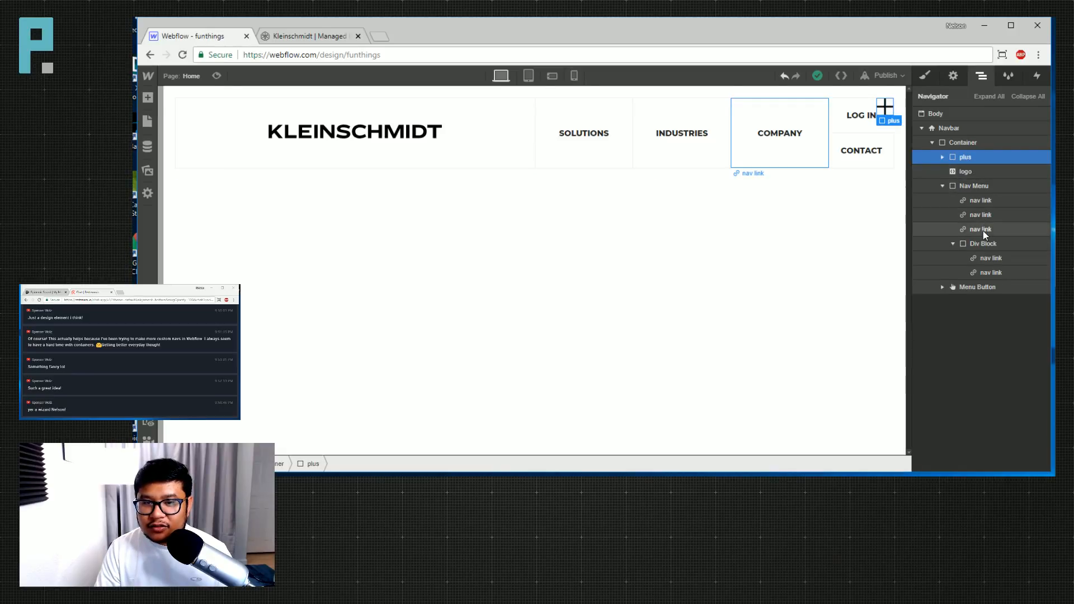
{"action": "left_click", "coordinate": [992, 257]}
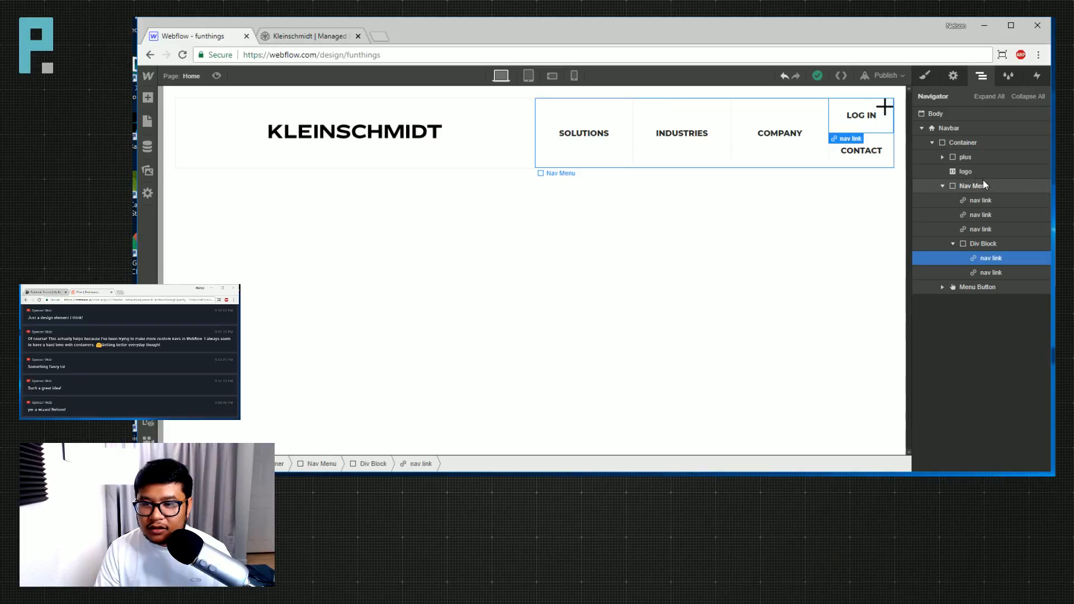
{"action": "left_click", "coordinate": [926, 75]}
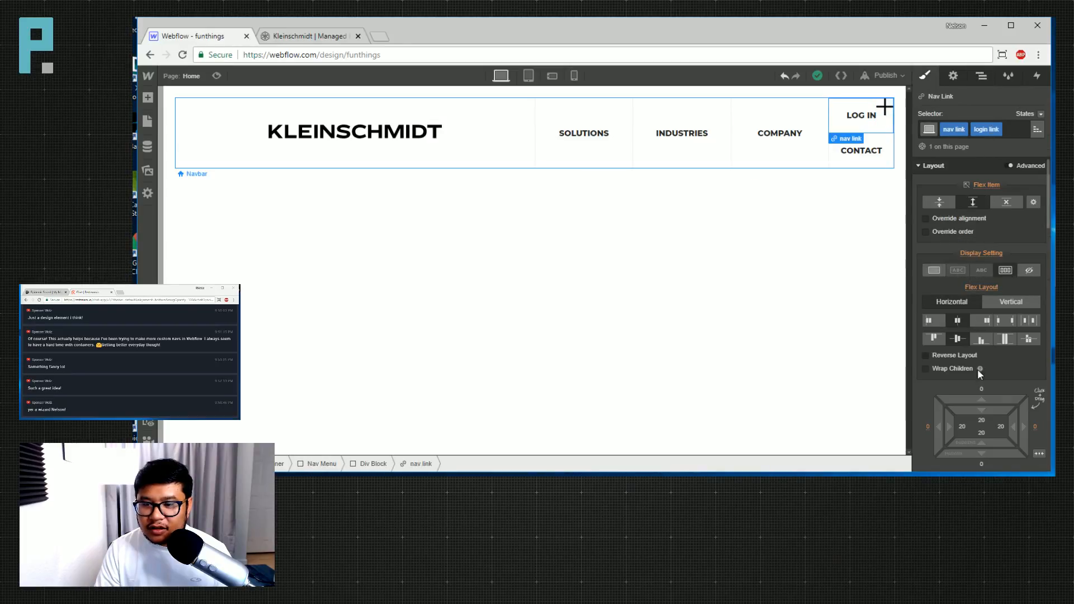
{"action": "scroll", "coordinate": [979, 280], "scroll_direction": "down", "scroll_amount": 3}
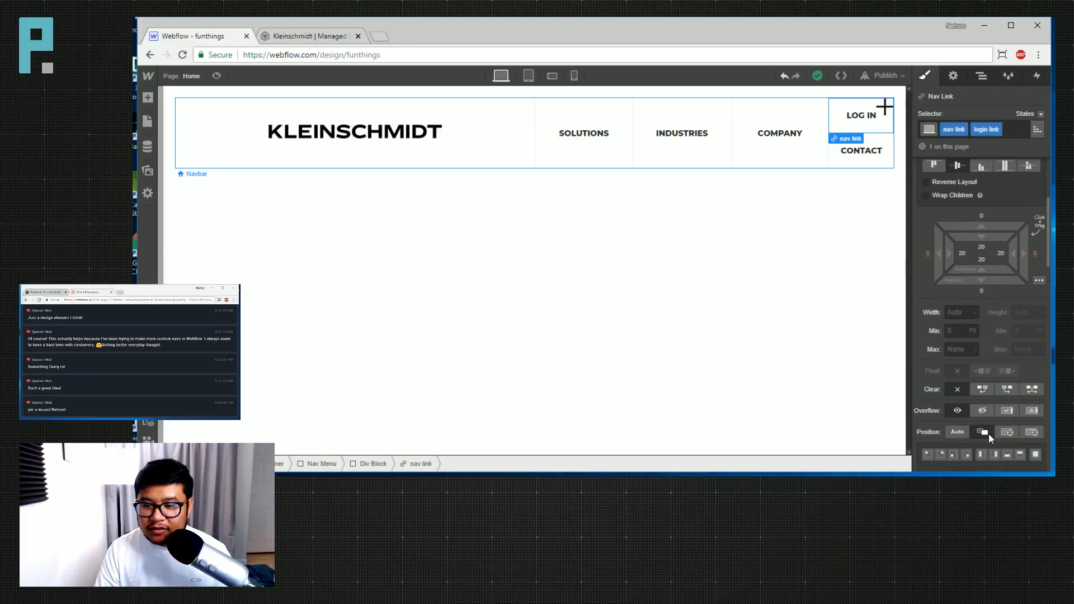
{"action": "left_click", "coordinate": [980, 76]}
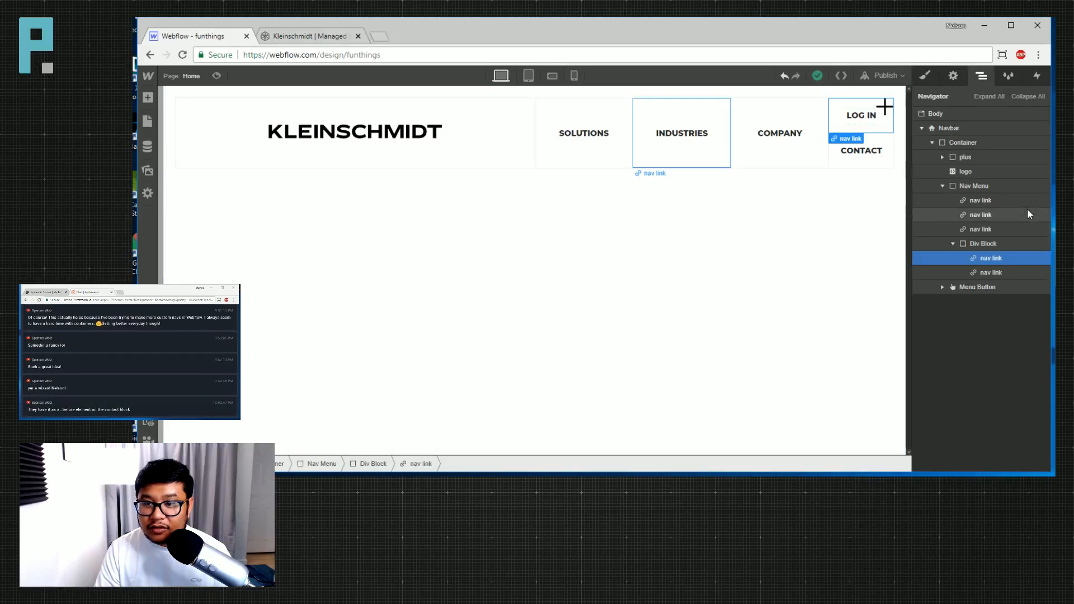
{"action": "left_click_drag", "start_coordinate": [972, 157], "coordinate": [985, 256]}
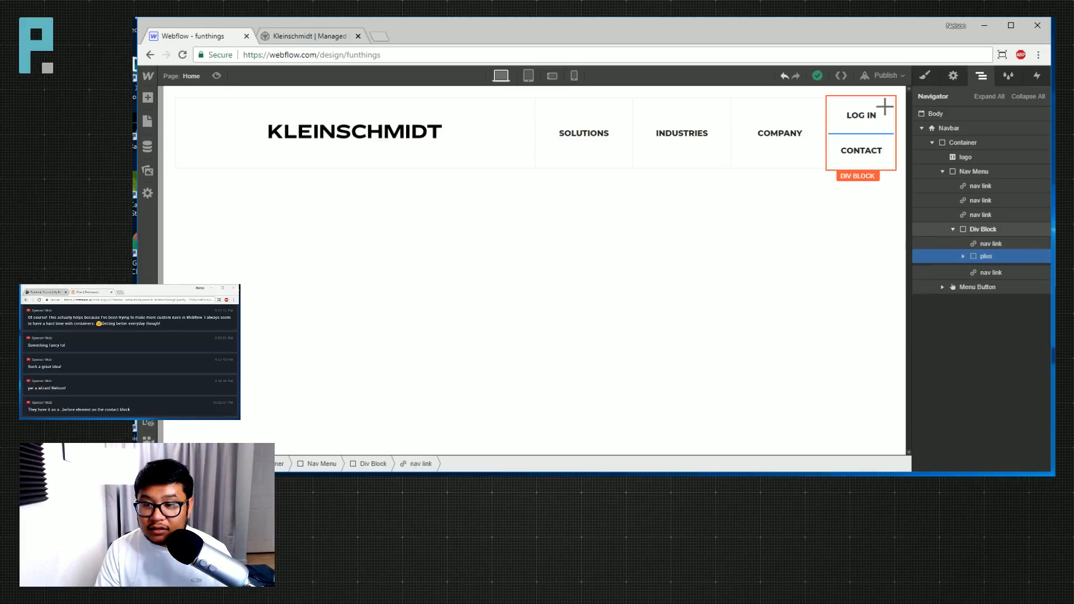
{"action": "left_click_drag", "start_coordinate": [986, 256], "coordinate": [1003, 245]}
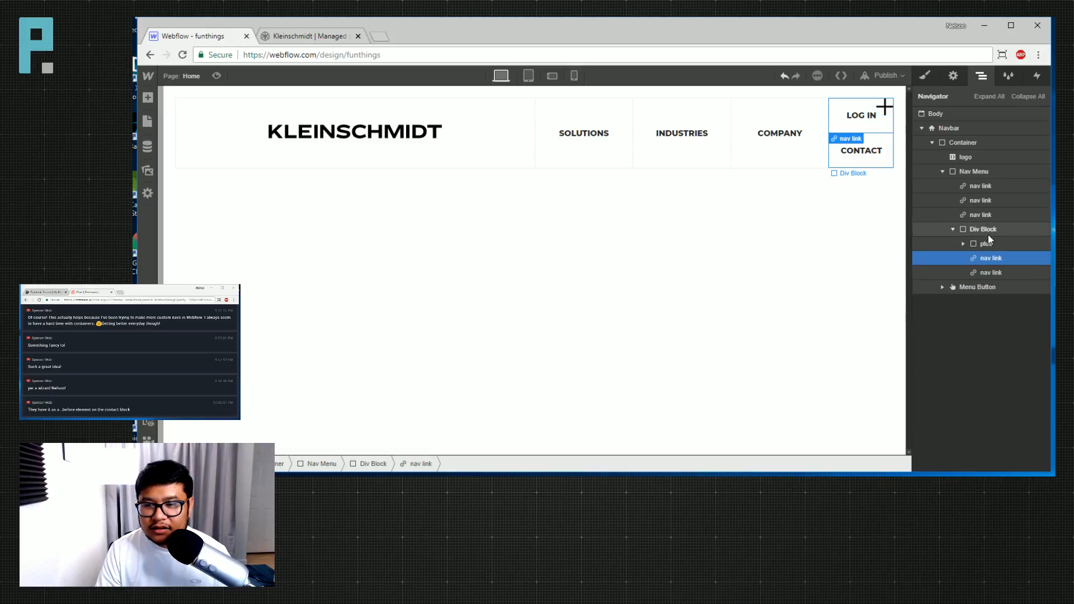
Rename the class of the Div Block around the LOG IN and CONTACT links to nav col 2.
{"action": "left_click", "coordinate": [988, 225]}
{"action": "key", "text": "s"}
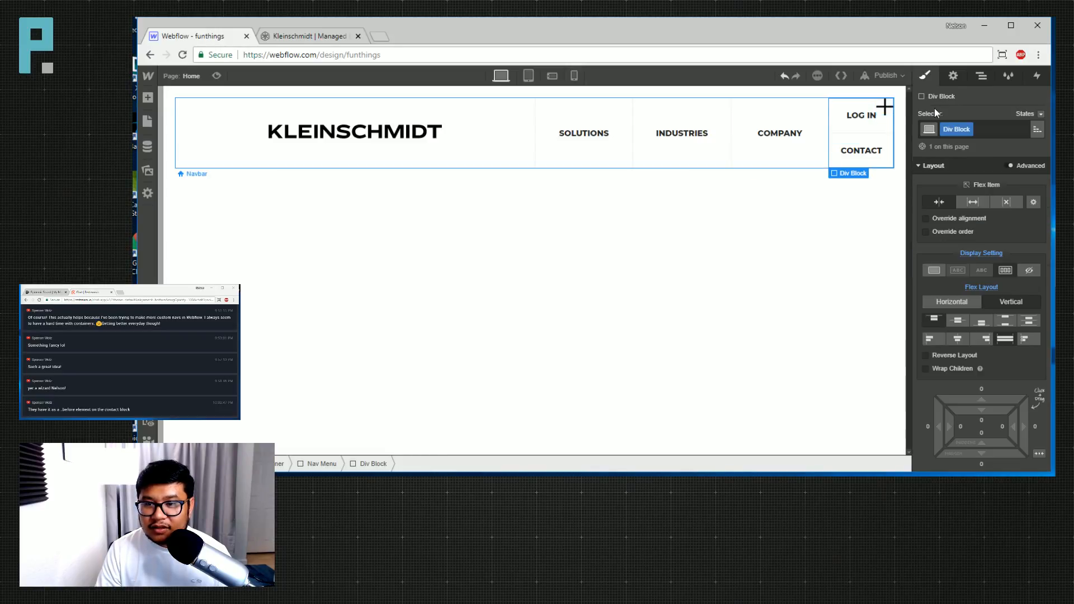
{"action": "left_click", "coordinate": [953, 129]}
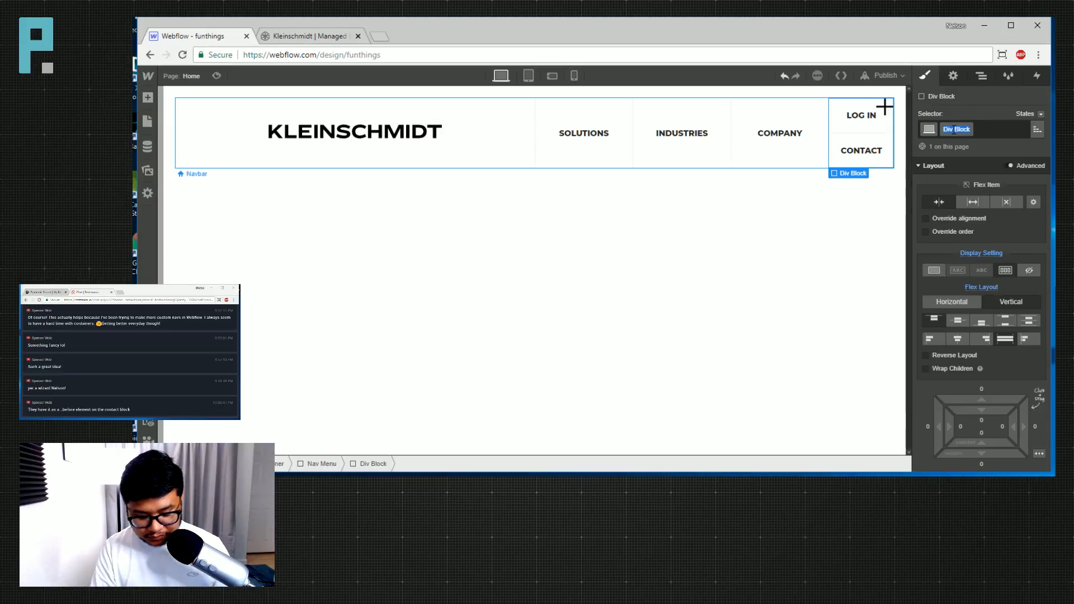
{"action": "type", "text": "nav col 2"}
{"action": "key", "text": "Return"}
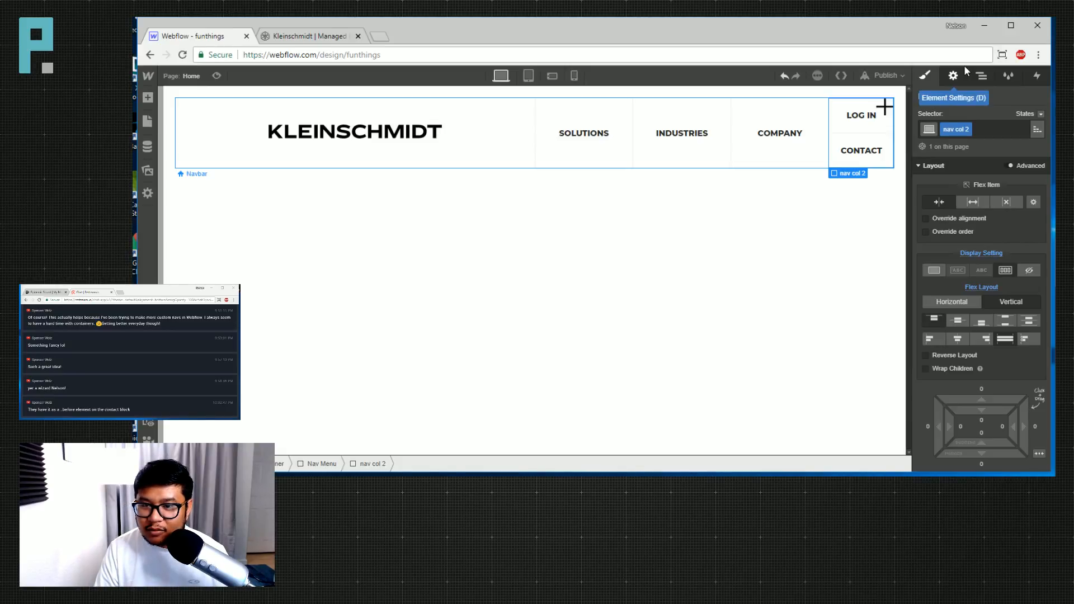
Add a Link Block directly after the CONTACT nav link inside nav col 2.
{"action": "left_click", "coordinate": [983, 75]}
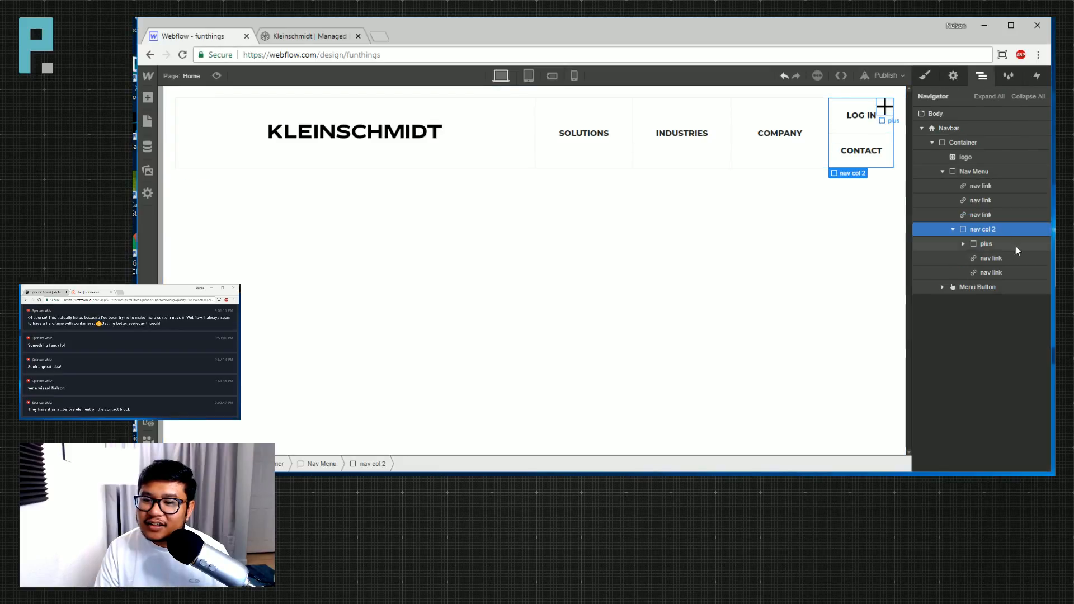
{"action": "left_click", "coordinate": [991, 273]}
{"action": "key", "text": "a"}
{"action": "key", "text": "a"}
{"action": "key", "text": "a"}
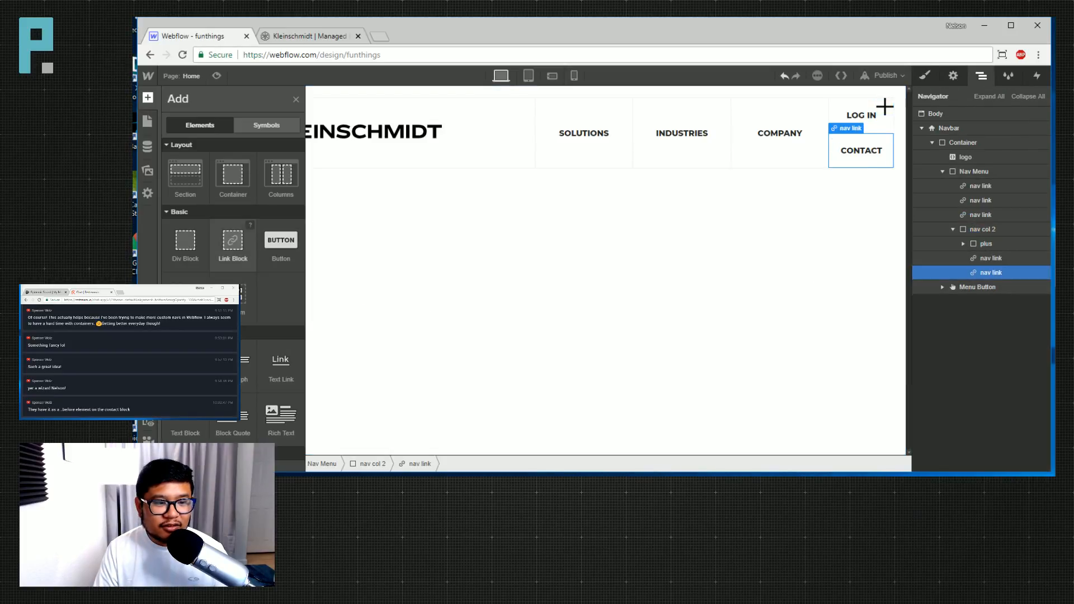
{"action": "left_click", "coordinate": [232, 240]}
{"action": "key", "text": "Escape"}
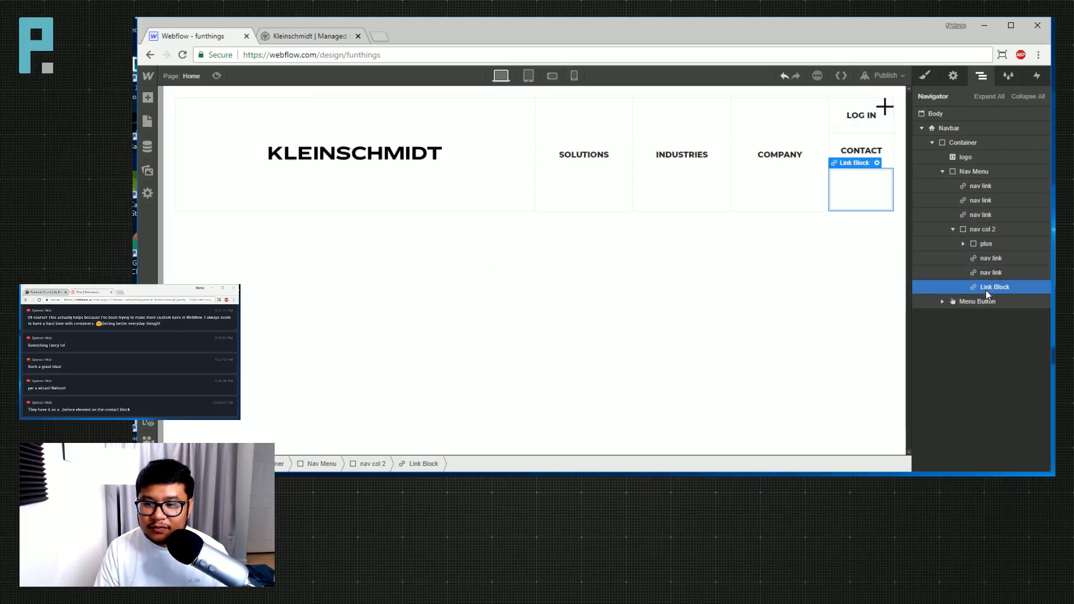
Place the link block between the LOG IN and CONTACT links and insert a text block reading "log in" inside it.
{"action": "left_click_drag", "start_coordinate": [994, 273], "coordinate": [990, 276]}
{"action": "key", "text": "a"}
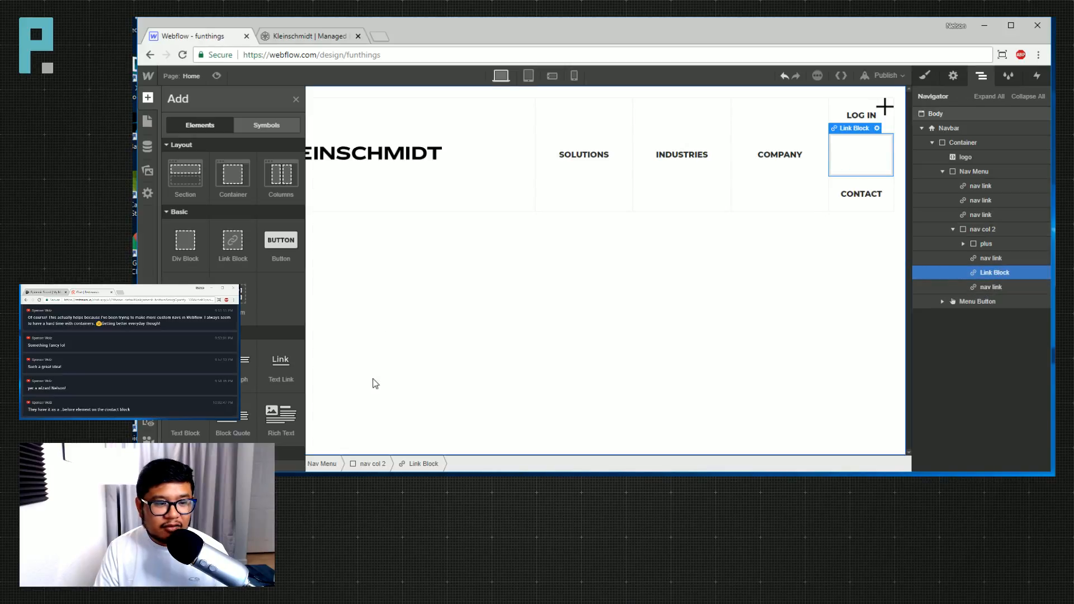
{"action": "left_click", "coordinate": [185, 428]}
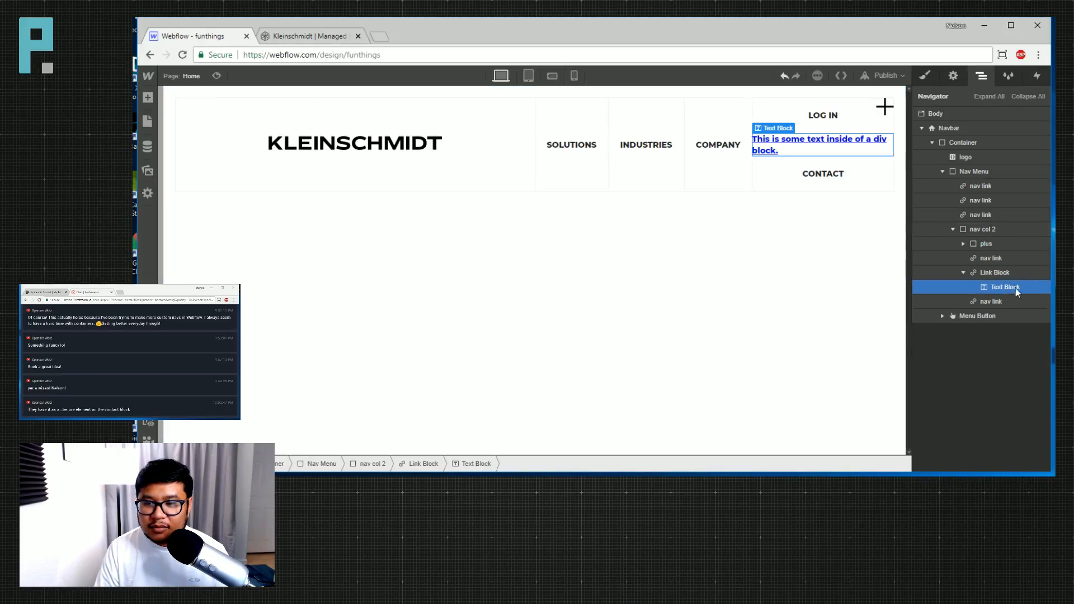
{"action": "double_click", "coordinate": [822, 138]}
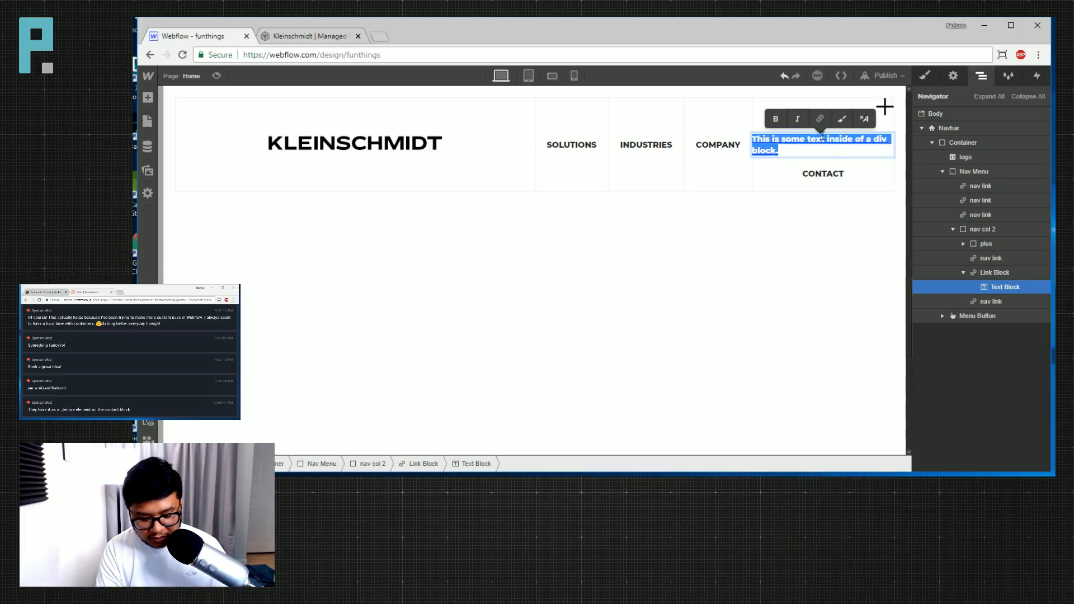
{"action": "type", "text": "log in"}
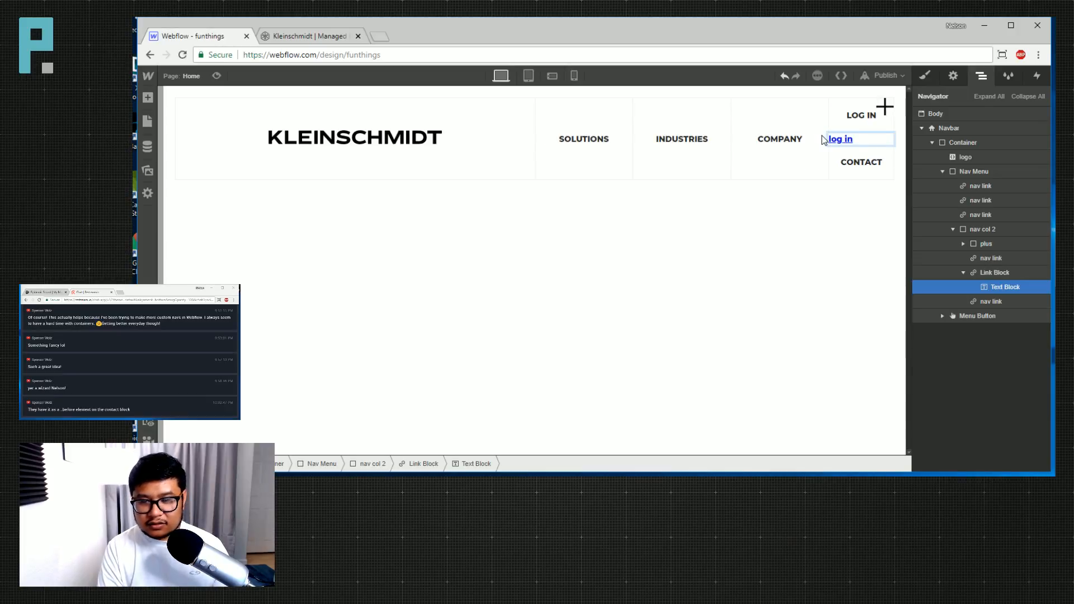
{"action": "key", "text": "Escape"}
Apply the existing "nav link" class to the new link block.
{"action": "left_click", "coordinate": [994, 272]}
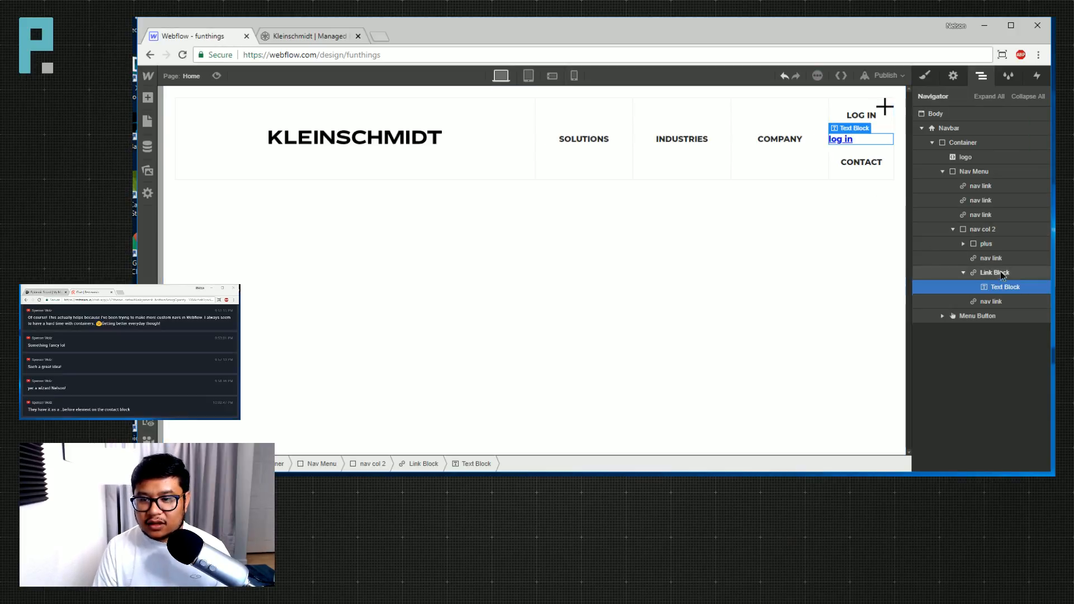
{"action": "left_click", "coordinate": [925, 75]}
{"action": "left_click", "coordinate": [966, 127]}
{"action": "type", "text": "nasv"}
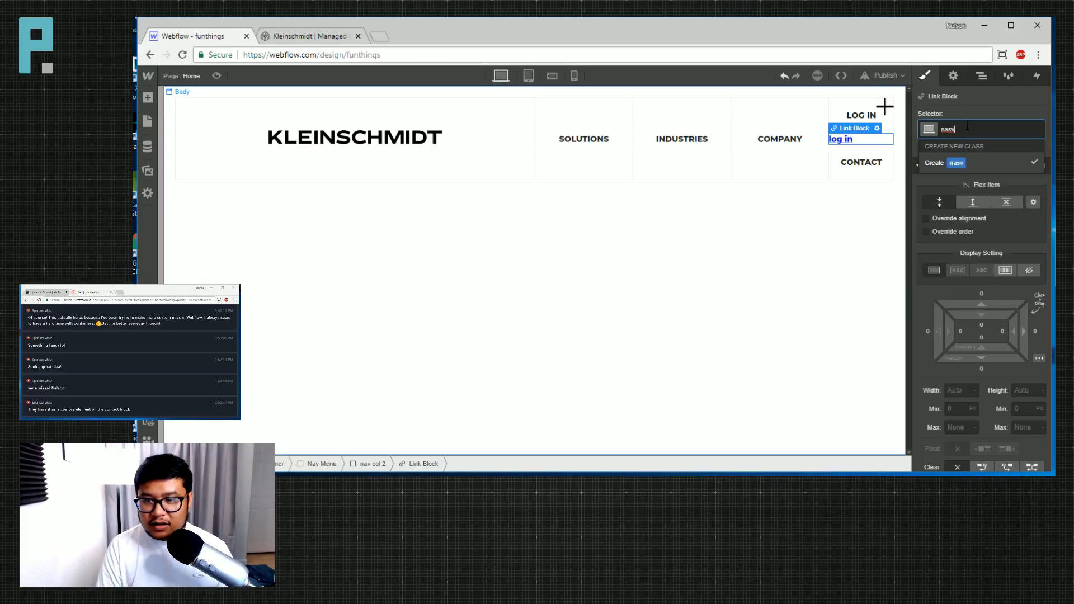
{"action": "key", "text": "BackSpace"}
{"action": "key", "text": "BackSpace"}
{"action": "key", "text": "Down"}
{"action": "key", "text": "Down"}
{"action": "key", "text": "Down"}
{"action": "key", "text": "Up"}
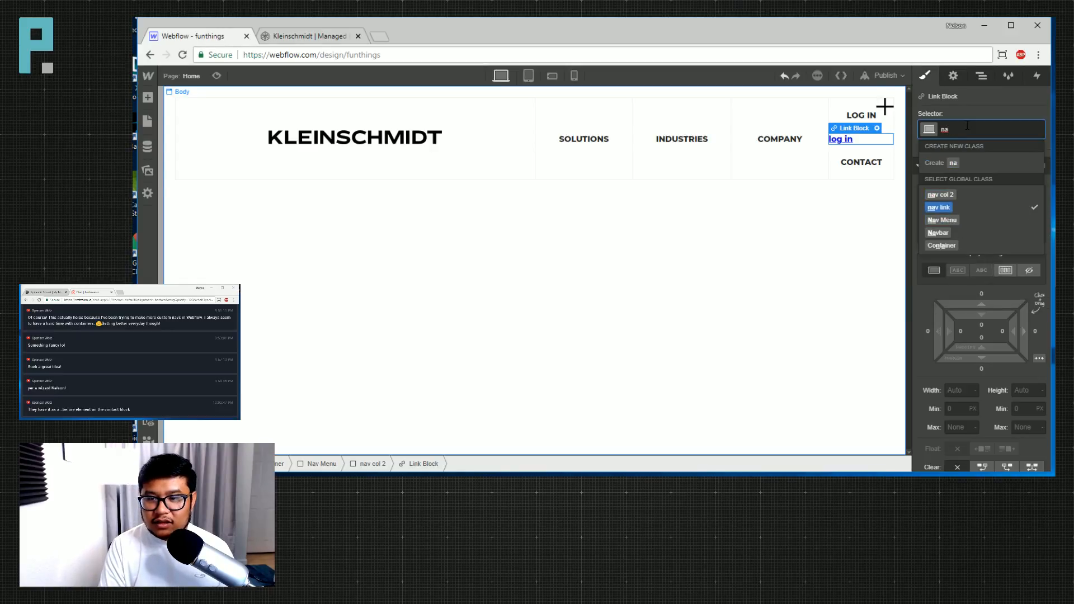
{"action": "key", "text": "Return"}
Set the nav link text colour to black and delete the original LOG IN link.
{"action": "scroll", "coordinate": [1004, 287], "scroll_direction": "down", "scroll_amount": 10}
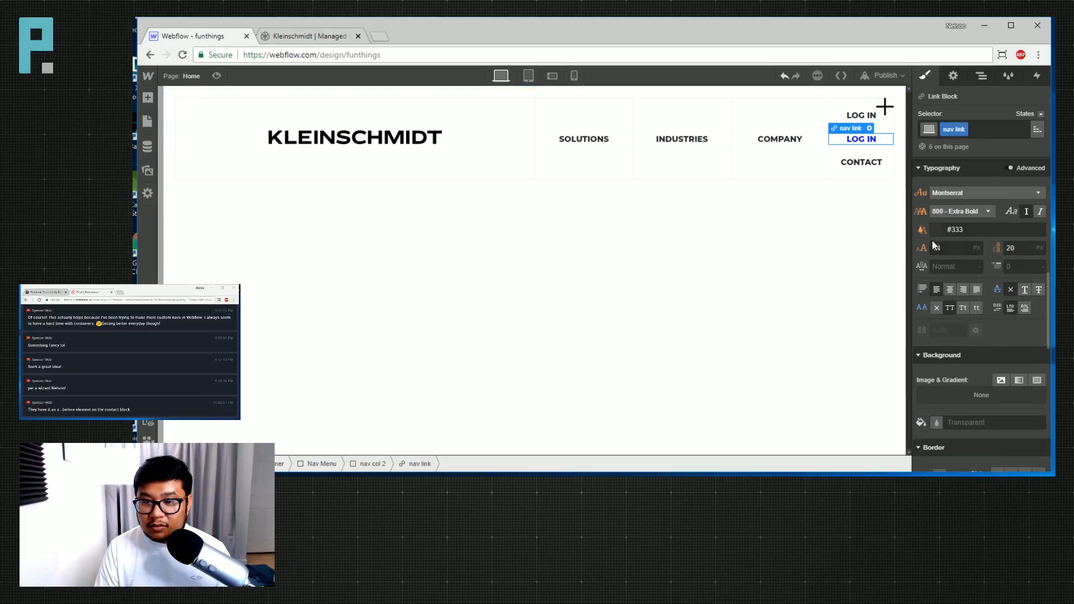
{"action": "left_click", "coordinate": [935, 229]}
{"action": "left_click", "coordinate": [953, 377]}
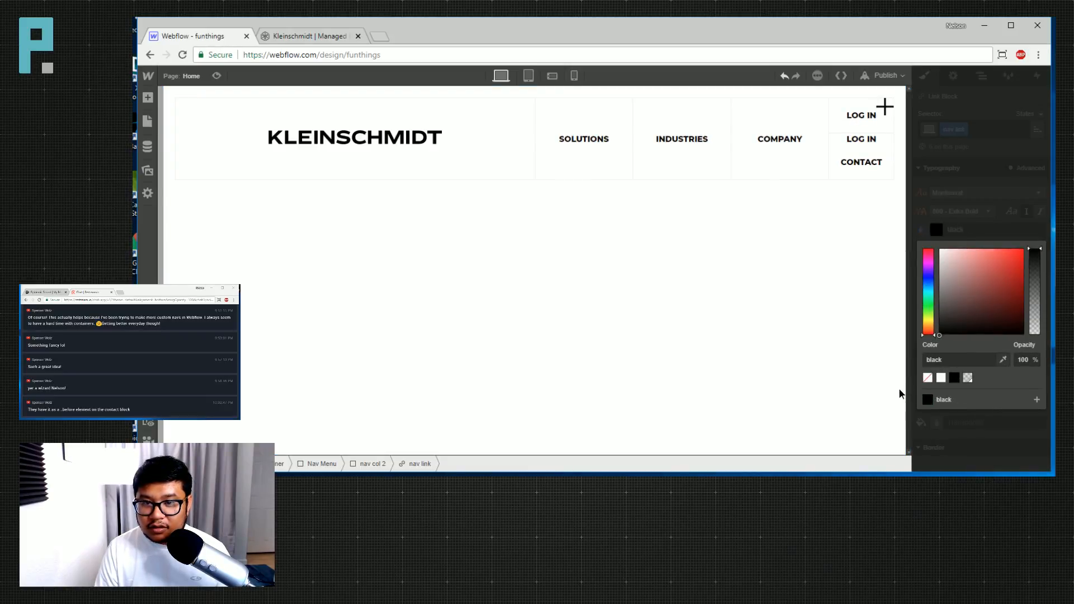
{"action": "left_click", "coordinate": [979, 440]}
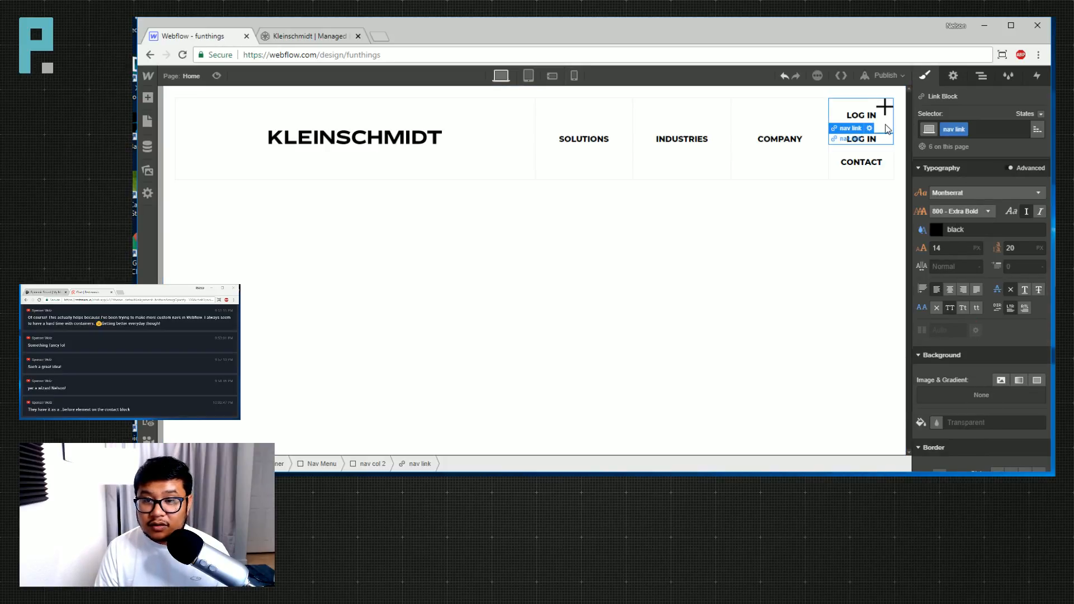
{"action": "key", "text": "Delete"}
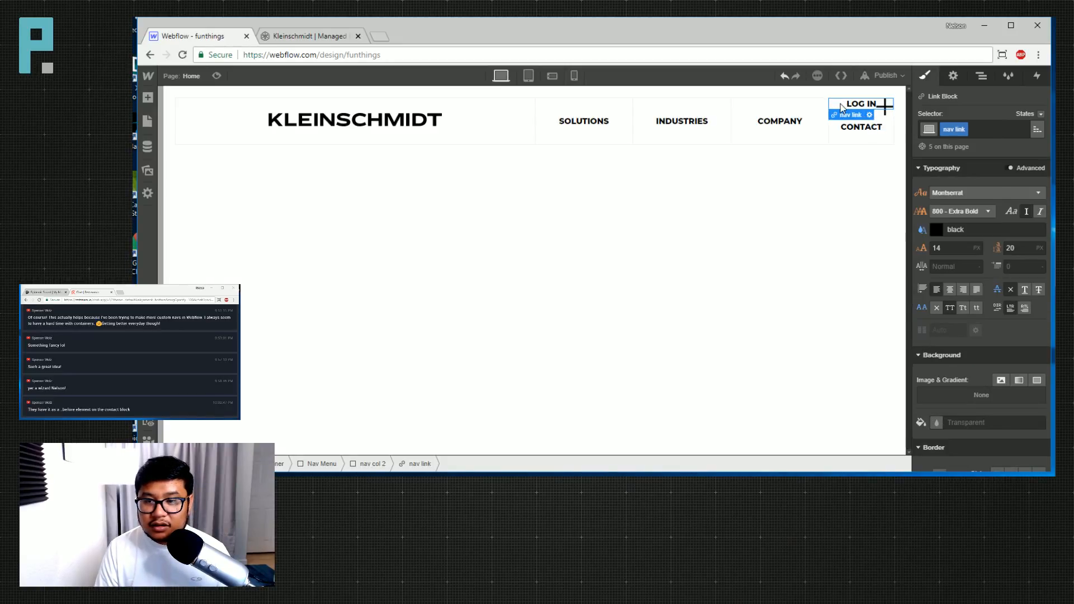
Set the new LOG IN link's padding to 20 px on all sides, like the other nav links.
{"action": "left_click", "coordinate": [791, 116]}
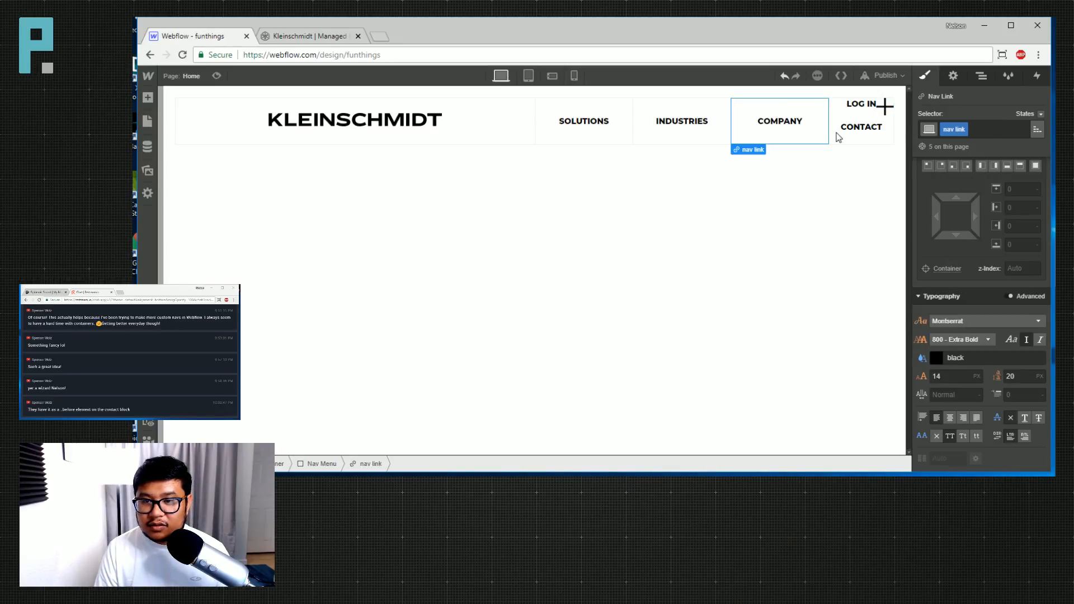
{"action": "left_click", "coordinate": [865, 128]}
{"action": "scroll", "coordinate": [979, 254], "scroll_direction": "up", "scroll_amount": 5}
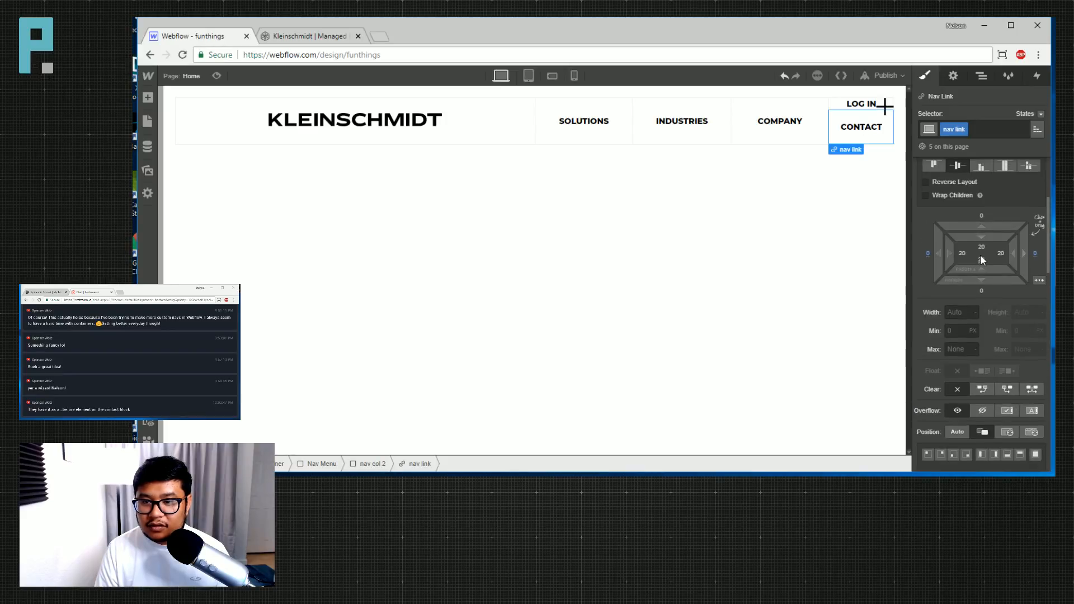
{"action": "left_click", "coordinate": [846, 106]}
{"action": "left_click_drag", "start_coordinate": [995, 236], "coordinate": [998, 275]}
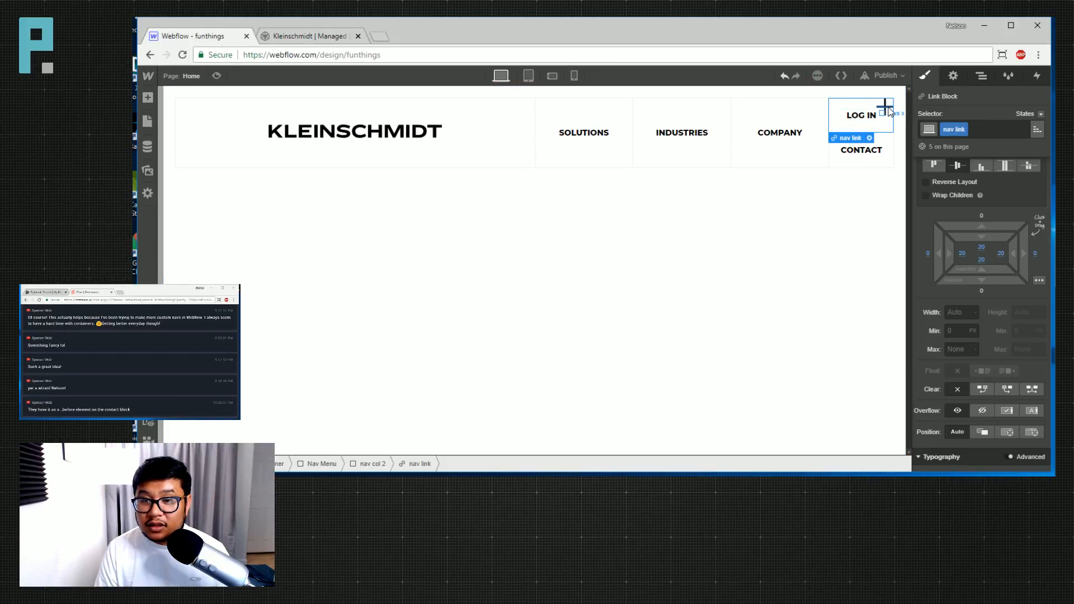
Nest the plus div inside the LOG IN nav link, below its text block.
{"action": "left_click", "coordinate": [981, 76]}
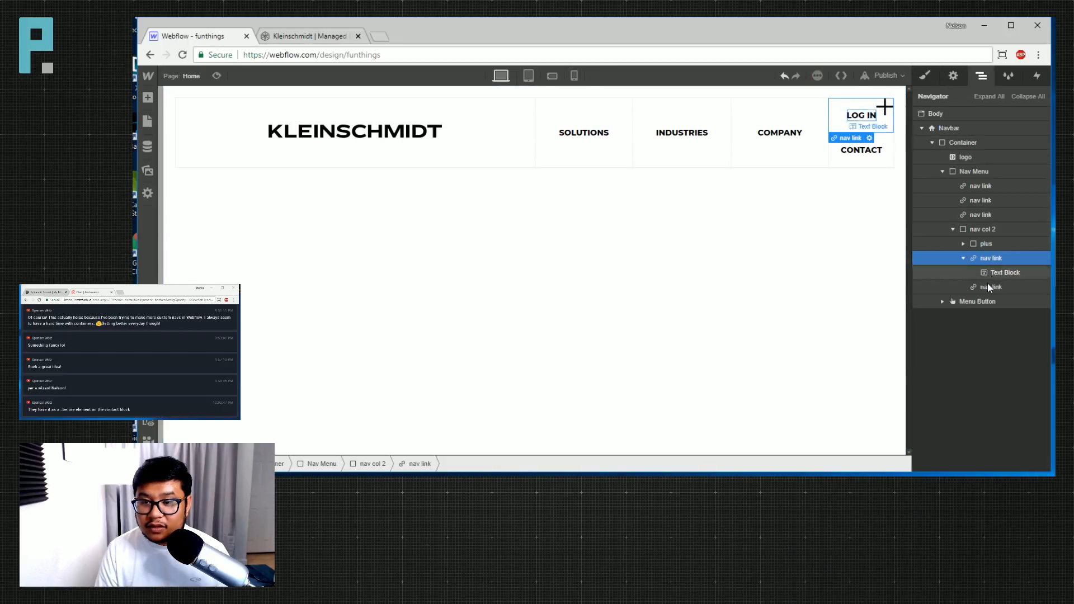
{"action": "left_click_drag", "start_coordinate": [983, 244], "coordinate": [1014, 275]}
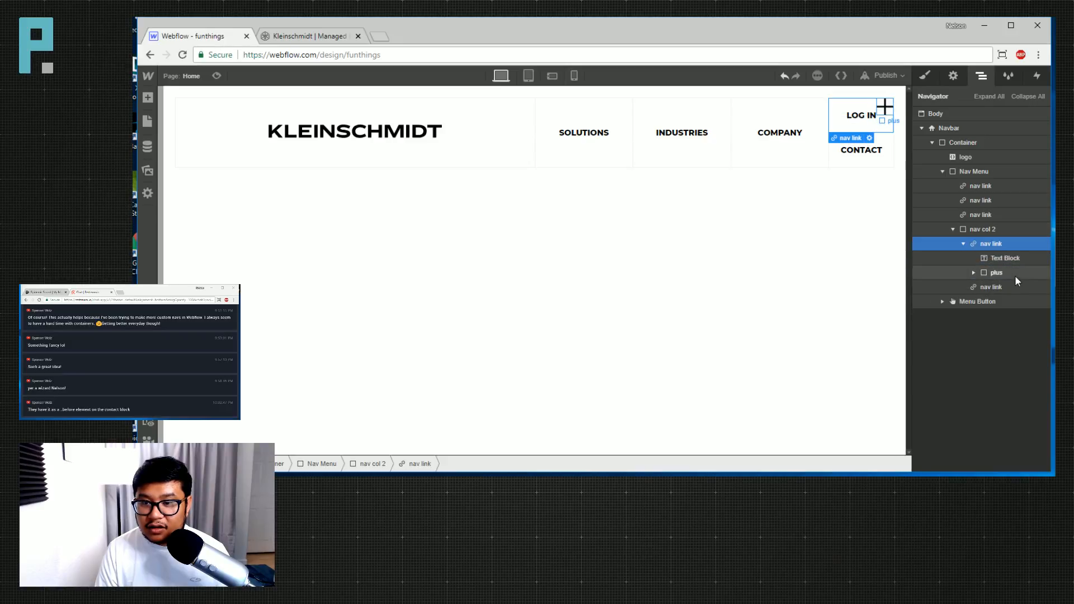
{"action": "left_click", "coordinate": [996, 273]}
{"action": "left_click", "coordinate": [930, 73]}
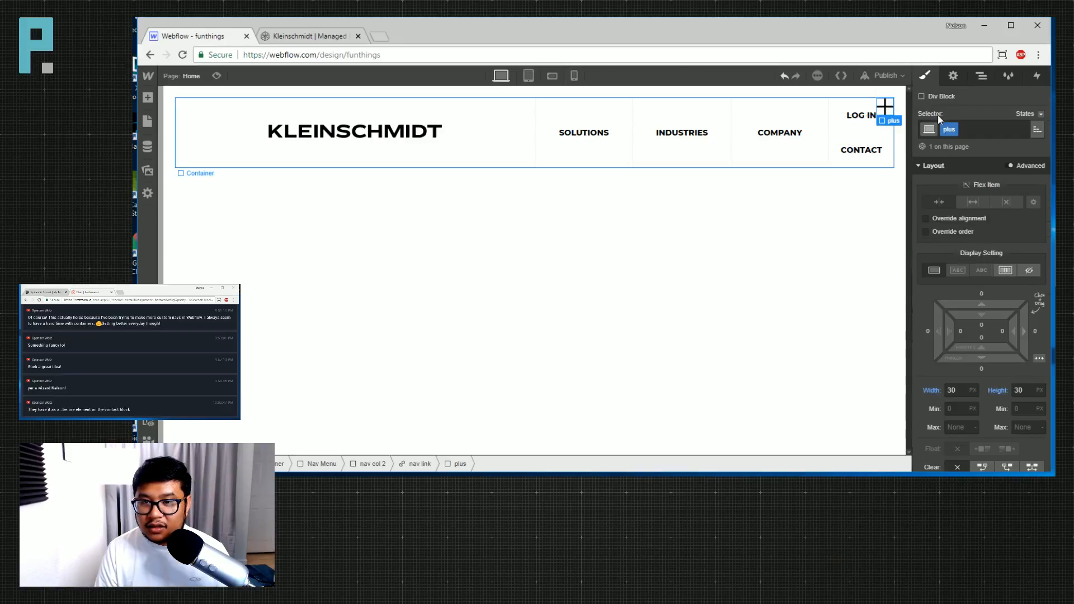
Add the "login link" combo class to the LOG IN link block.
{"action": "left_click", "coordinate": [838, 118]}
{"action": "left_click", "coordinate": [977, 129]}
{"action": "key", "text": "Down"}
{"action": "key", "text": "Return"}
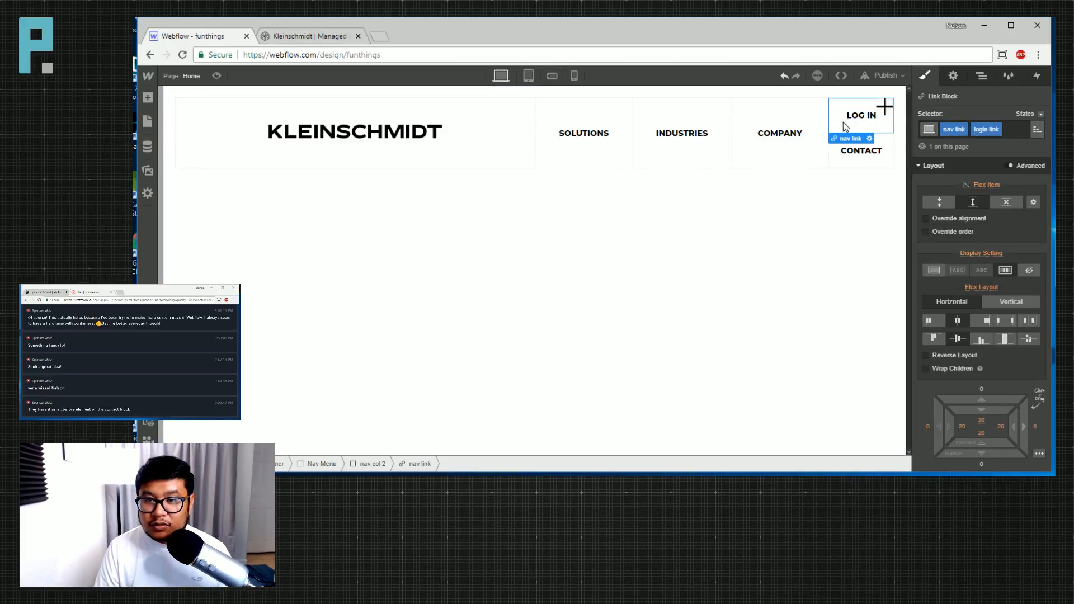
Anchor the absolutely positioned plus div to the bottom left.
{"action": "left_click", "coordinate": [980, 76]}
{"action": "left_click", "coordinate": [996, 272]}
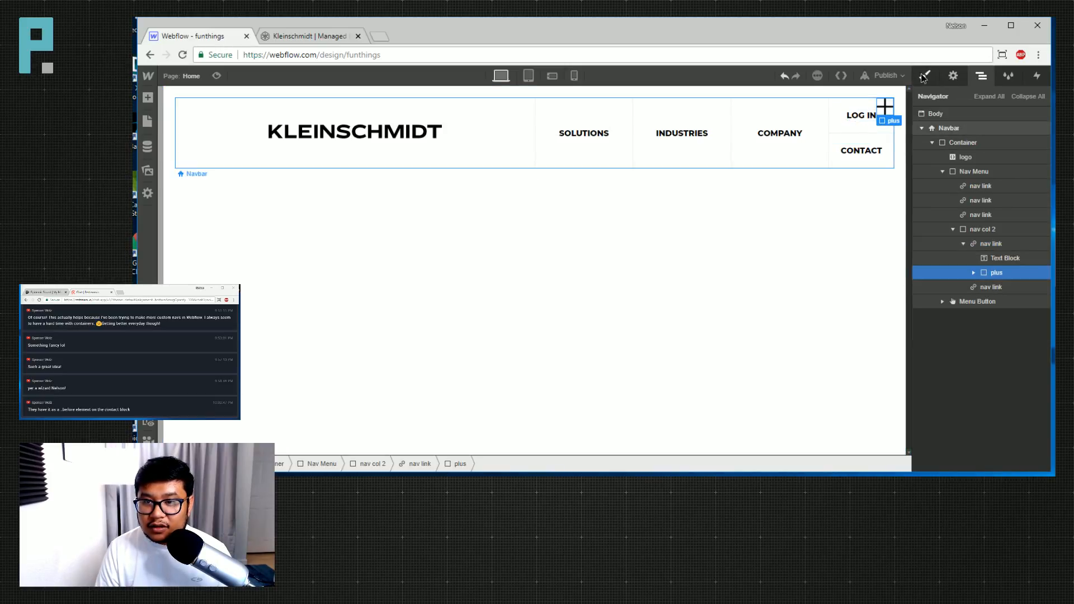
{"action": "key", "text": "s"}
{"action": "scroll", "coordinate": [975, 346], "scroll_direction": "down", "scroll_amount": 1}
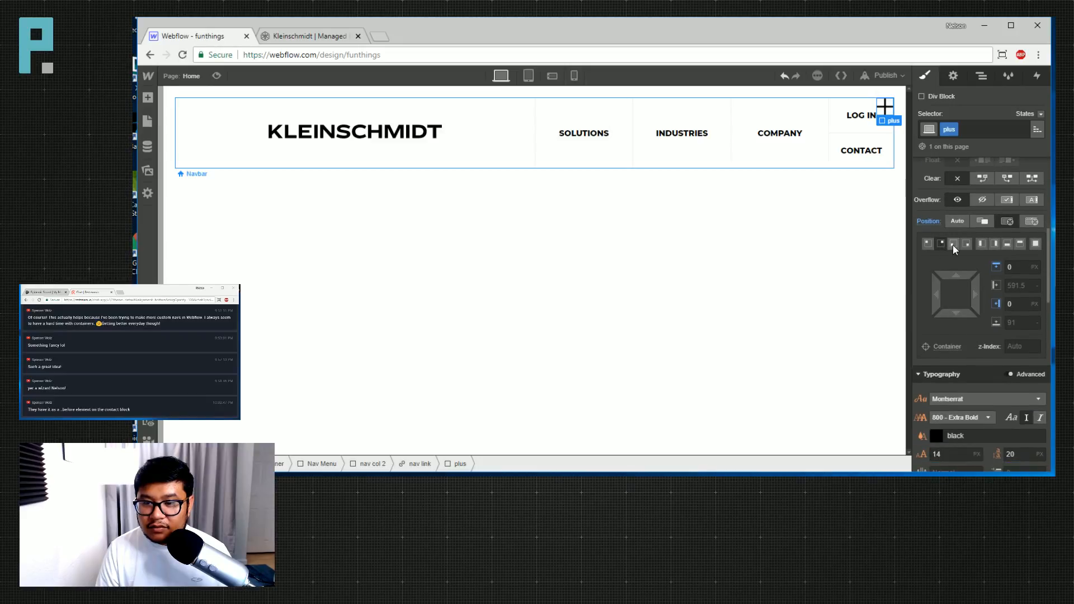
{"action": "left_click", "coordinate": [953, 244]}
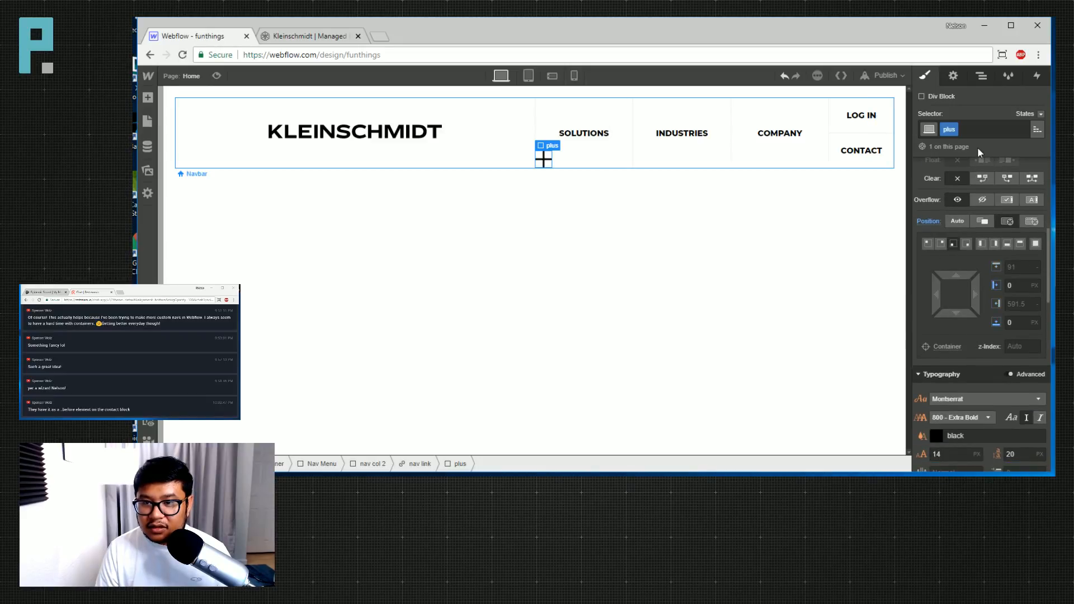
Try relative positioning on the plus div, and undo it.
{"action": "left_click", "coordinate": [982, 76]}
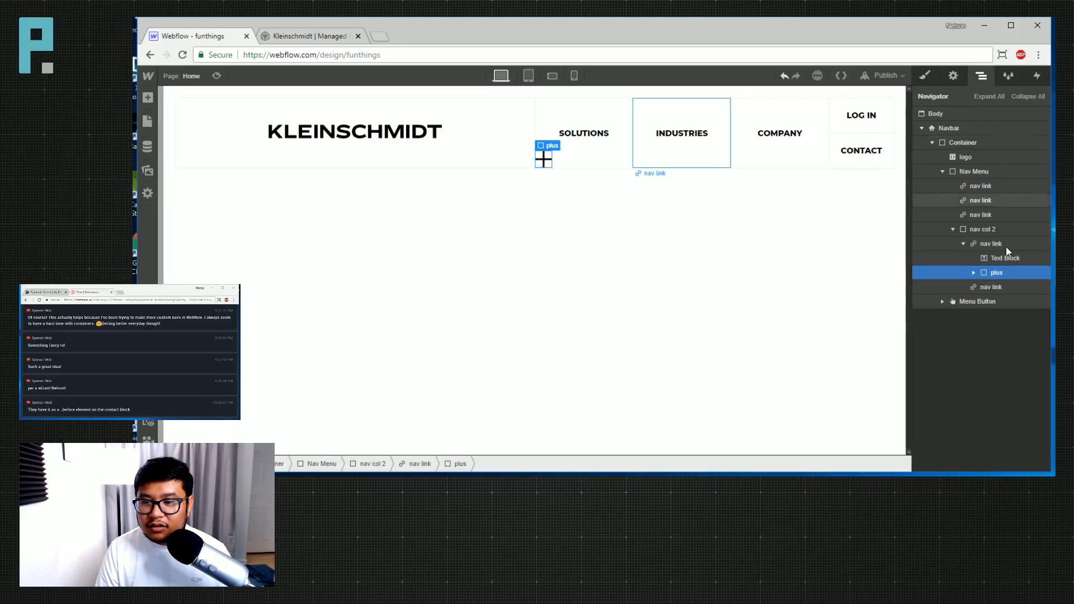
{"action": "left_click", "coordinate": [925, 76]}
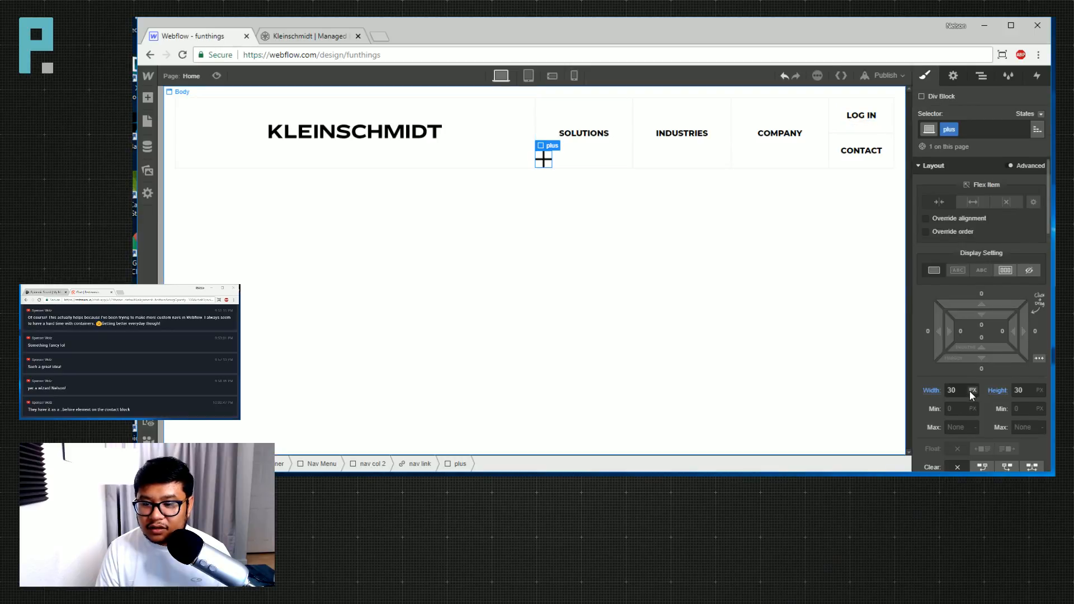
{"action": "scroll", "coordinate": [969, 391], "scroll_direction": "down", "scroll_amount": 5}
{"action": "left_click", "coordinate": [983, 278]}
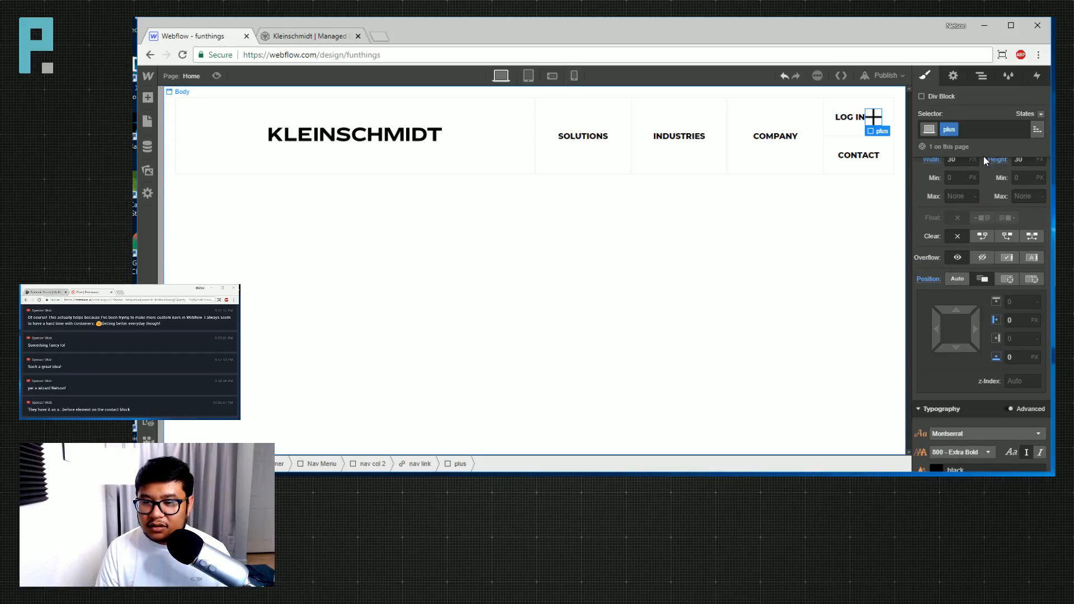
{"action": "key", "text": "ctrl+z"}
Set the LOG IN link block's position to relative so it contains the plus div.
{"action": "left_click", "coordinate": [982, 75]}
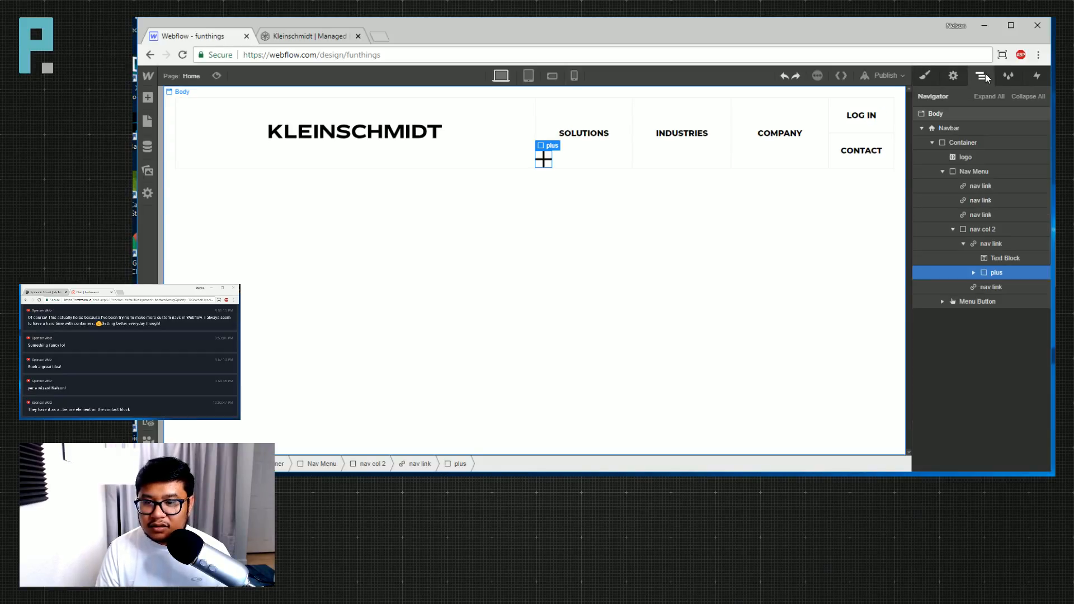
{"action": "left_click", "coordinate": [999, 244]}
{"action": "key", "text": "s"}
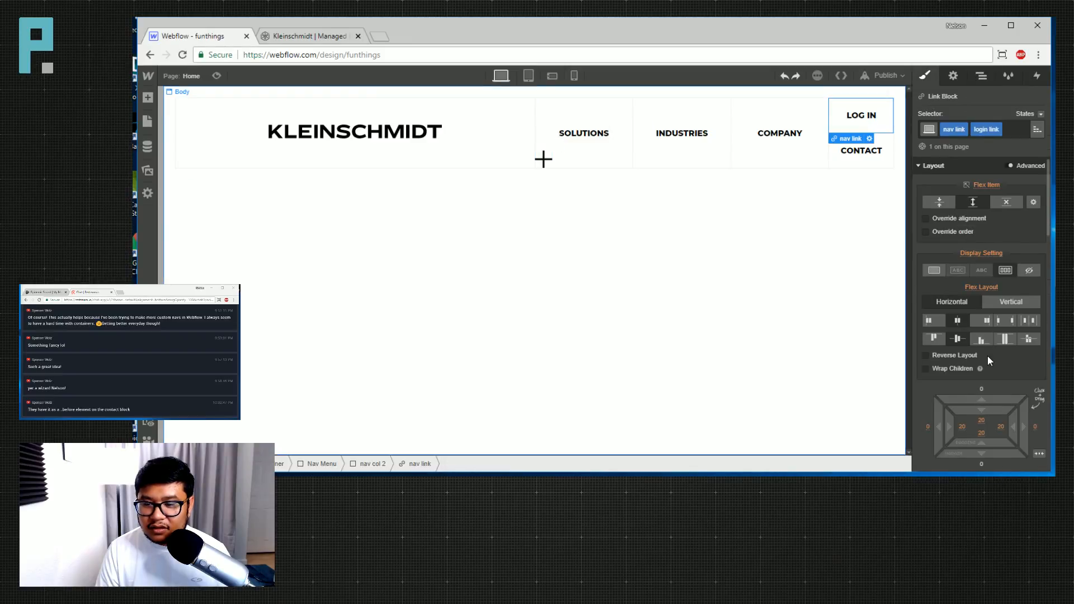
{"action": "scroll", "coordinate": [988, 354], "scroll_direction": "down", "scroll_amount": 5}
{"action": "left_click", "coordinate": [977, 375]}
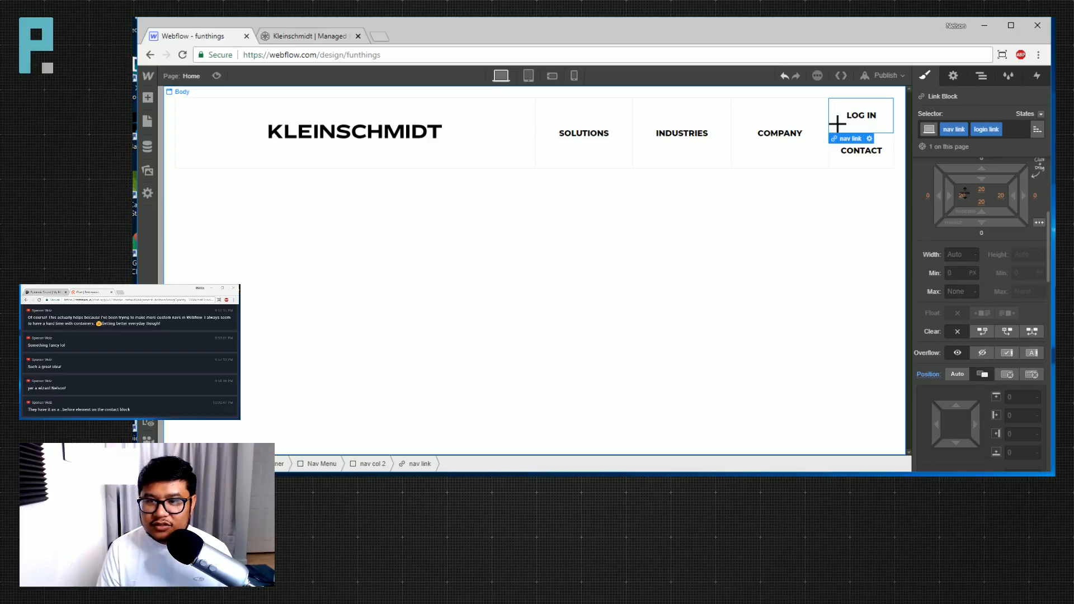
Offset the plus div by -15 px from the left and -15 px from the bottom of the LOG IN link.
{"action": "left_click", "coordinate": [989, 80]}
{"action": "left_click", "coordinate": [996, 272]}
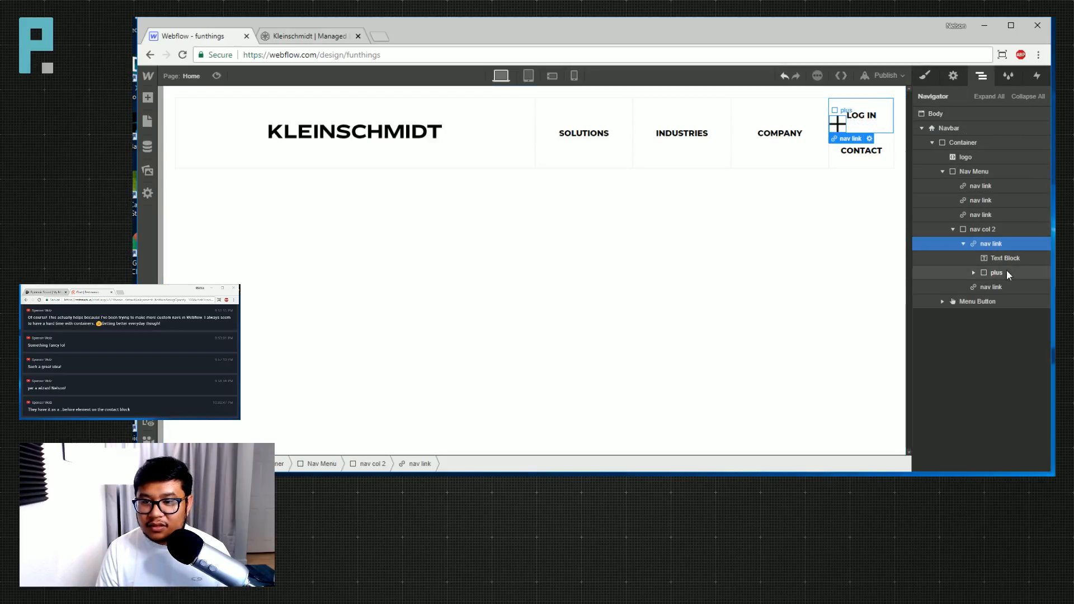
{"action": "left_click", "coordinate": [926, 77]}
{"action": "scroll", "coordinate": [981, 401], "scroll_direction": "down", "scroll_amount": 5}
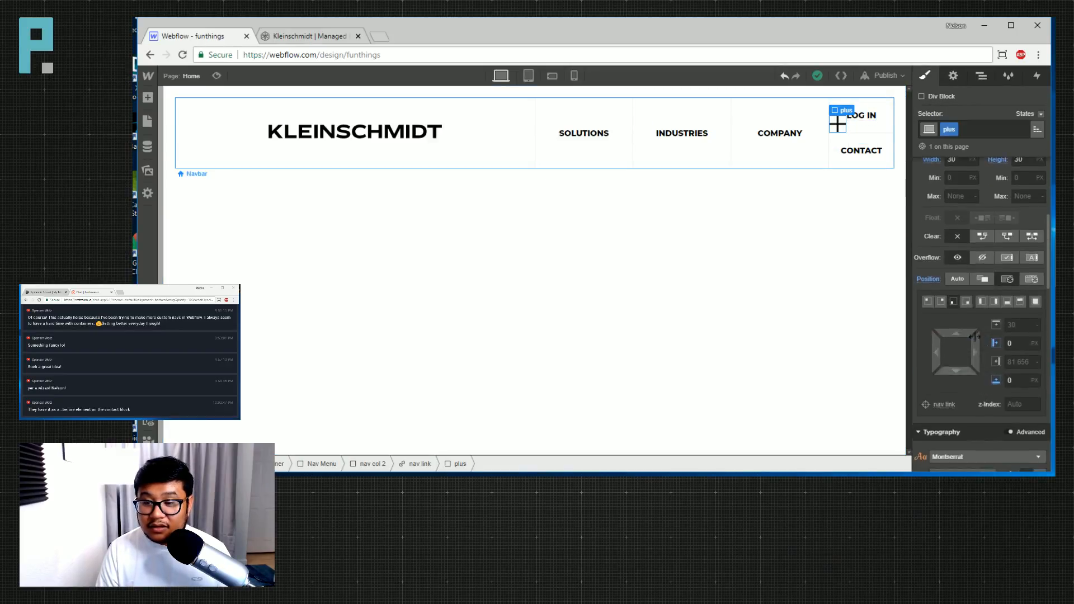
{"action": "left_click_drag", "start_coordinate": [974, 351], "coordinate": [947, 349]}
{"action": "key", "text": "ctrl+z"}
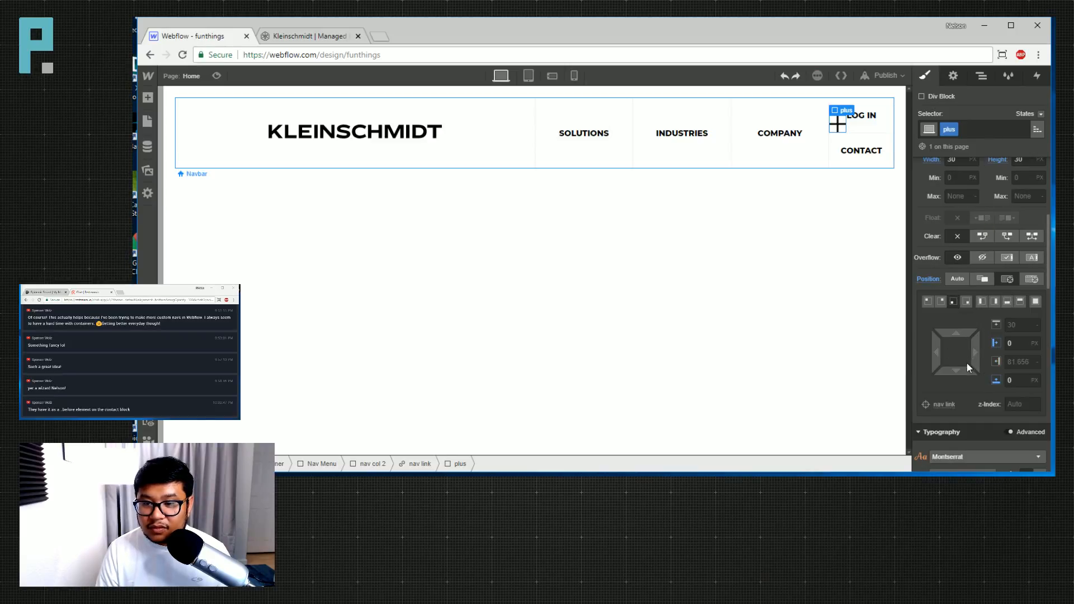
{"action": "left_click_drag", "start_coordinate": [952, 370], "coordinate": [955, 397]}
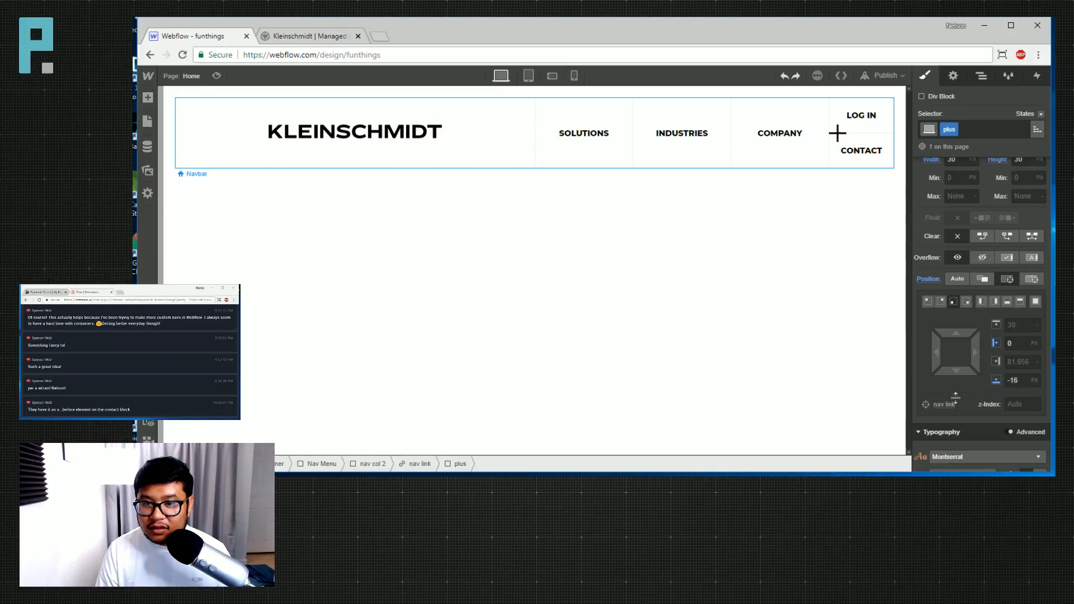
{"action": "left_click_drag", "start_coordinate": [936, 352], "coordinate": [954, 372]}
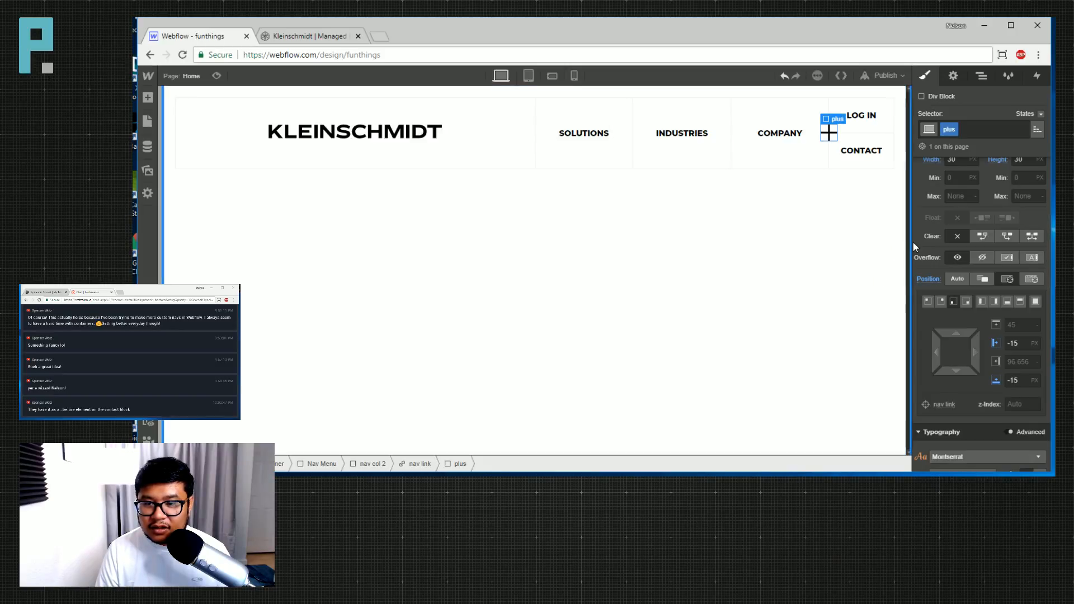
{"action": "left_click_drag", "start_coordinate": [909, 240], "coordinate": [803, 244]}
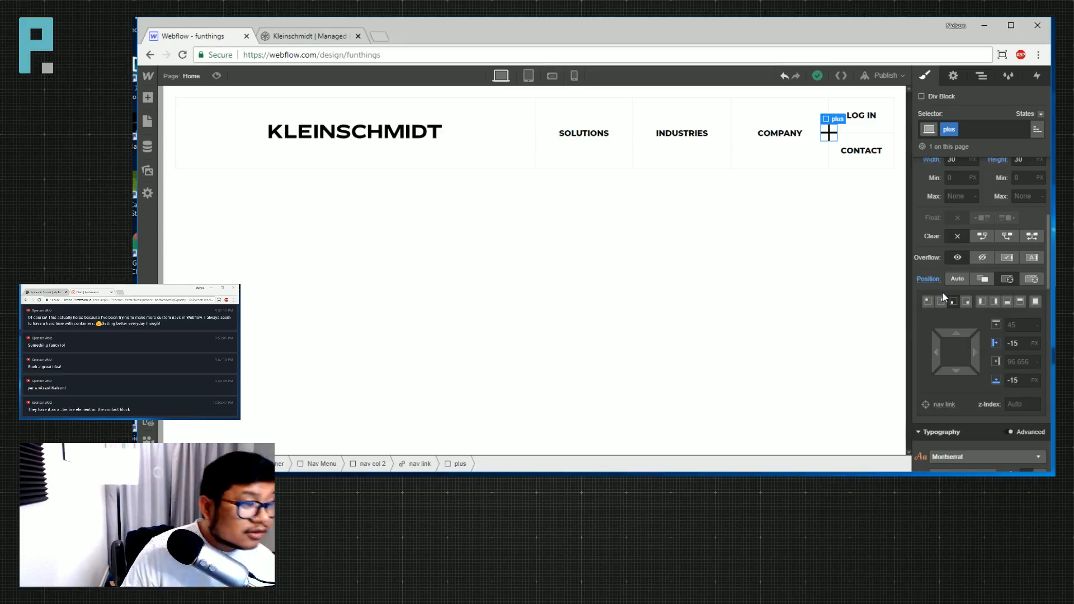
Set the height of plus x, the plus icon's horizontal bar, to 2 px.
{"action": "scroll", "coordinate": [942, 256], "scroll_direction": "up", "scroll_amount": 1}
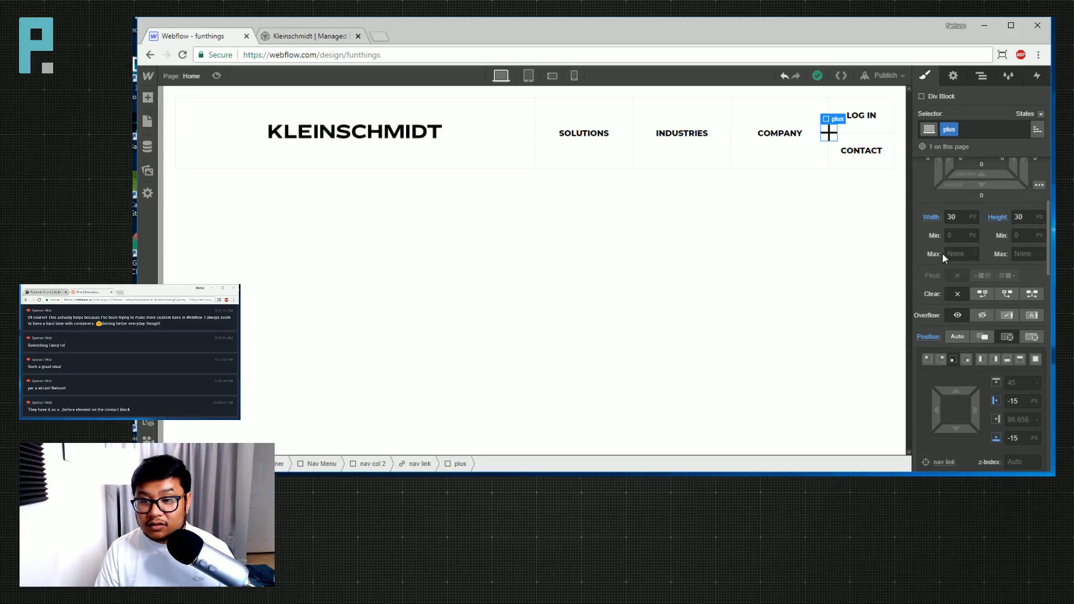
{"action": "left_click", "coordinate": [830, 136]}
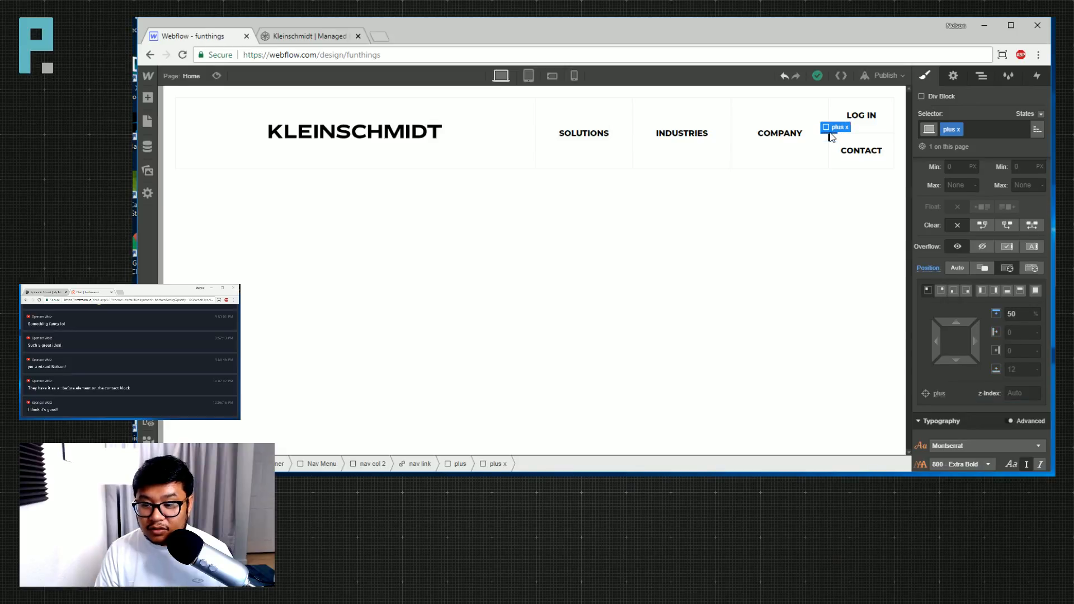
{"action": "scroll", "coordinate": [970, 301], "scroll_direction": "up", "scroll_amount": 2}
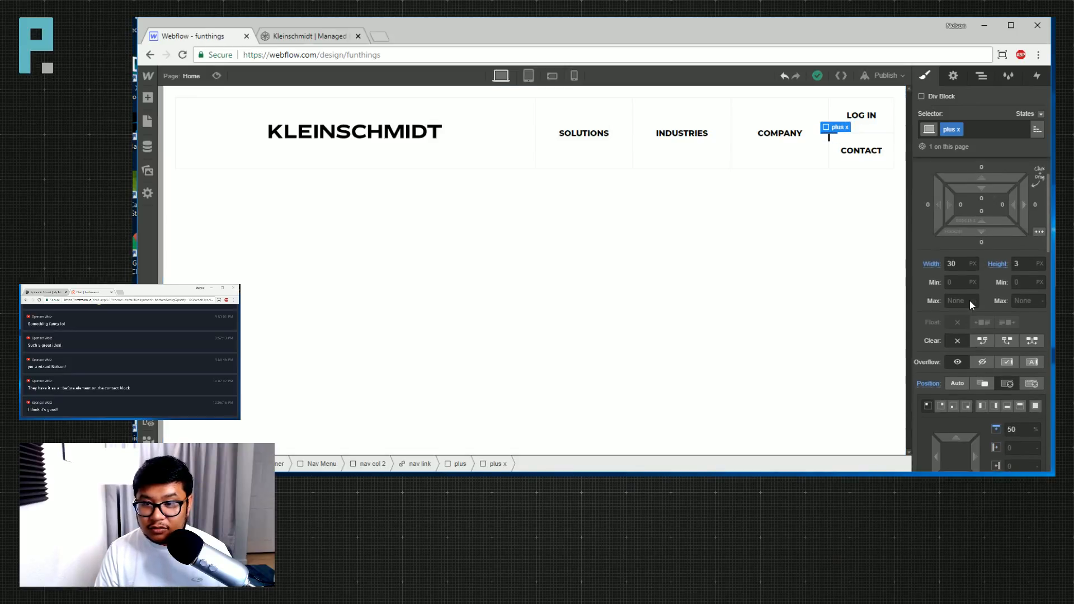
{"action": "left_click", "coordinate": [1029, 263]}
{"action": "type", "text": "2"}
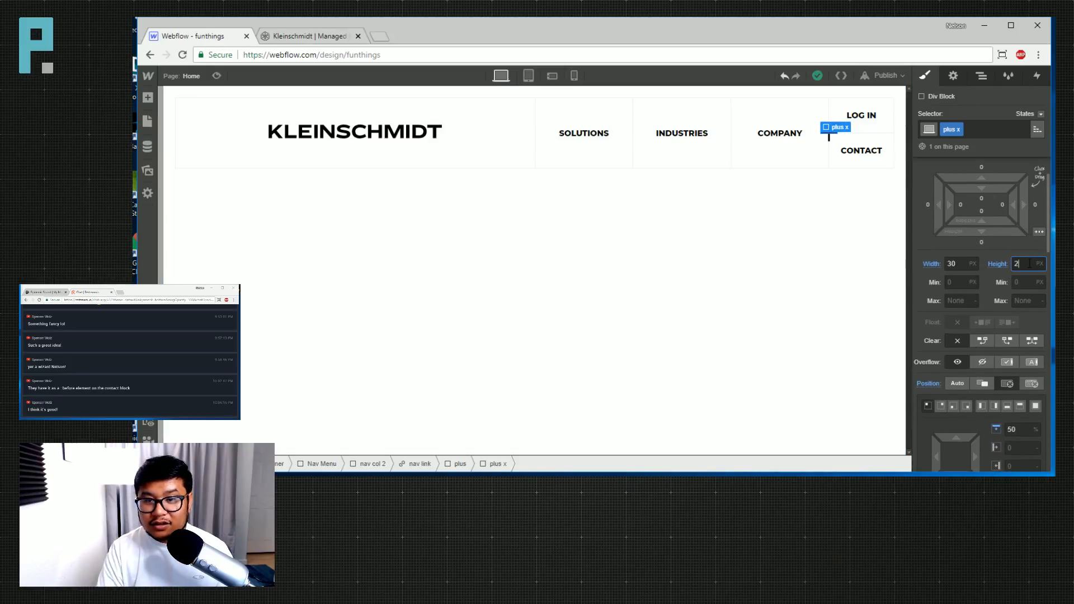
{"action": "key", "text": "Return"}
Set the width of plus y, the plus icon's vertical bar, to 2 px.
{"action": "key", "text": "z"}
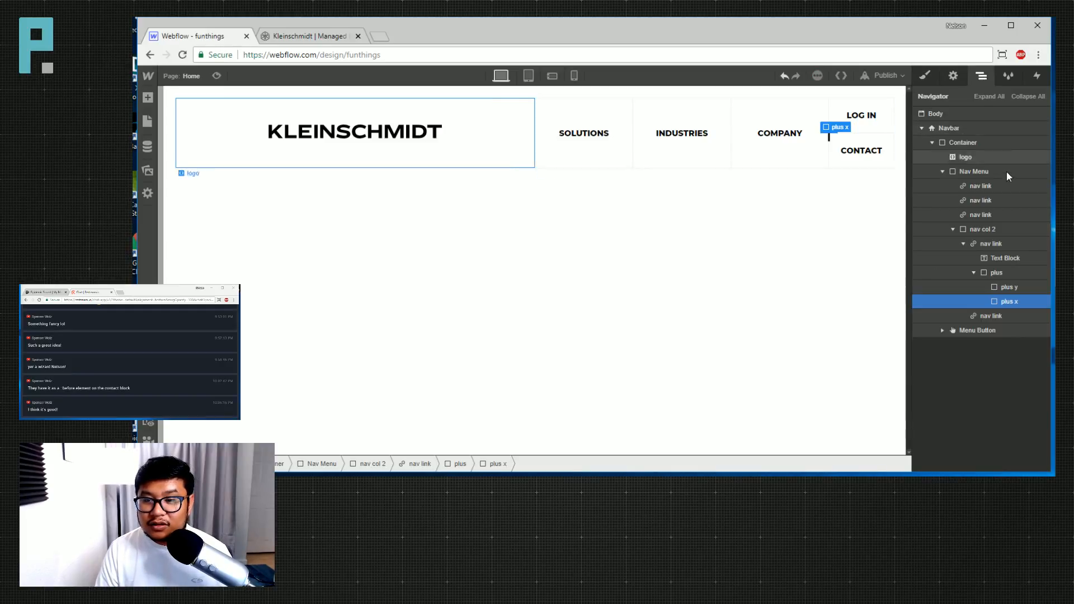
{"action": "left_click", "coordinate": [1005, 285]}
{"action": "key", "text": "s"}
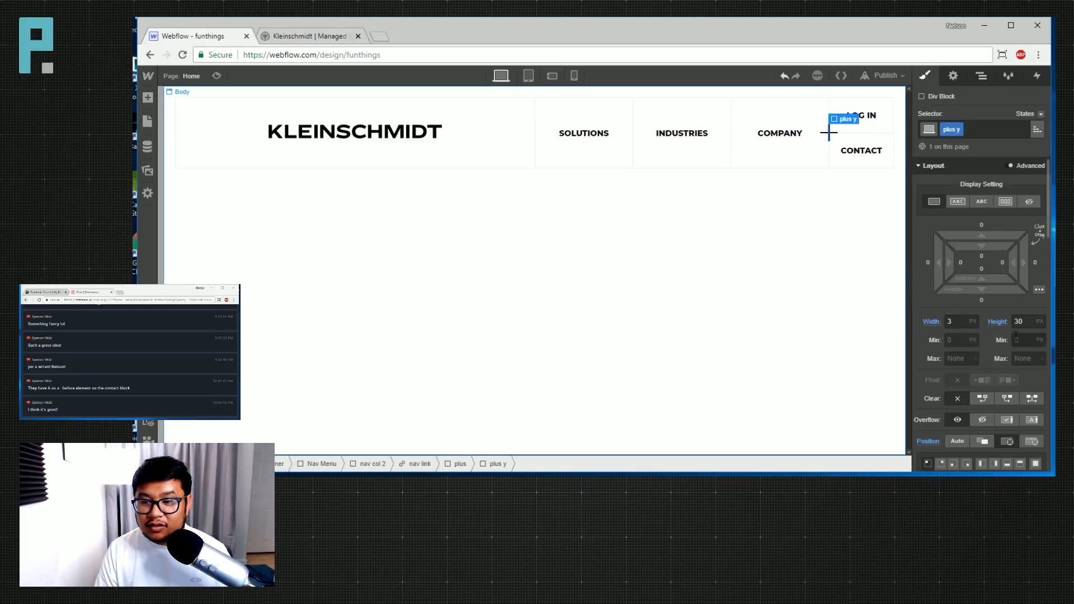
{"action": "left_click", "coordinate": [817, 284]}
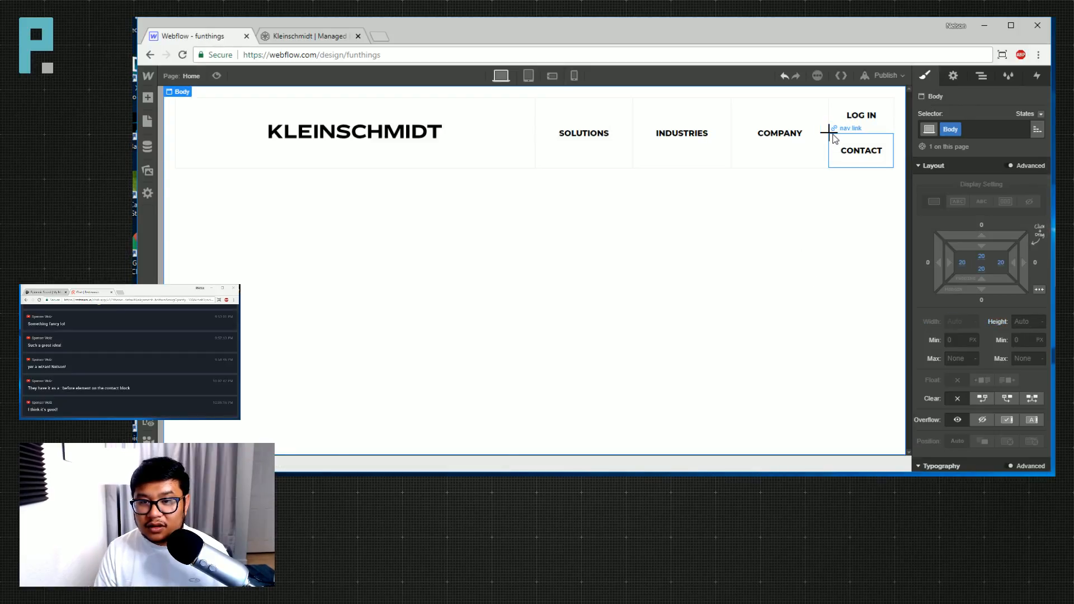
Nudge the plus div's offsets to -14 px from the left and -16 px from the bottom.
{"action": "left_click", "coordinate": [830, 136]}
{"action": "scroll", "coordinate": [1029, 414], "scroll_direction": "down", "scroll_amount": 5}
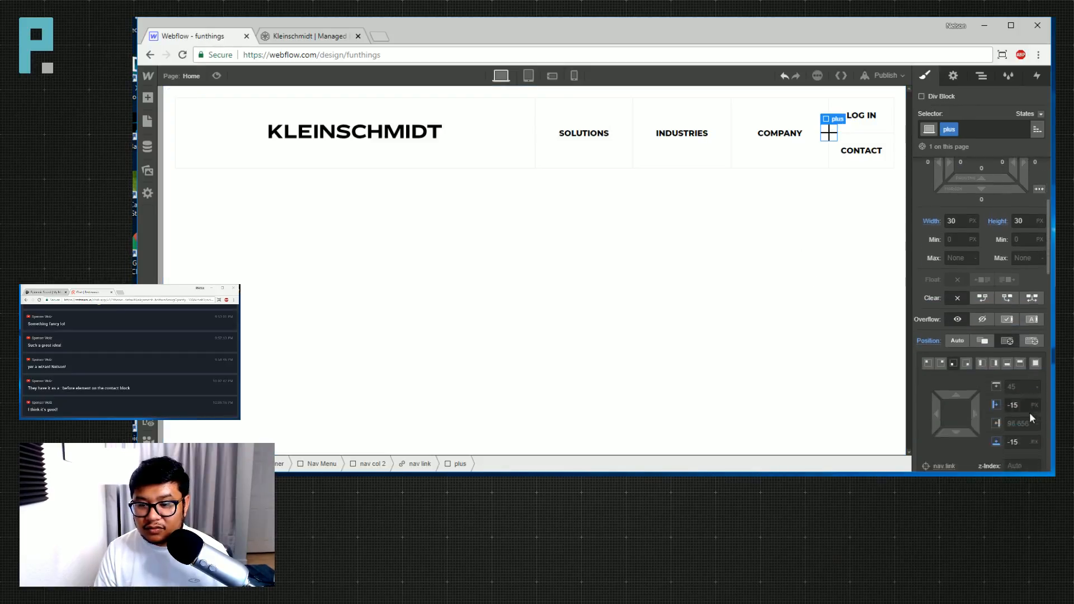
{"action": "left_click_drag", "start_coordinate": [975, 407], "coordinate": [962, 428]}
{"action": "left_click", "coordinate": [977, 413], "text": "alt"}
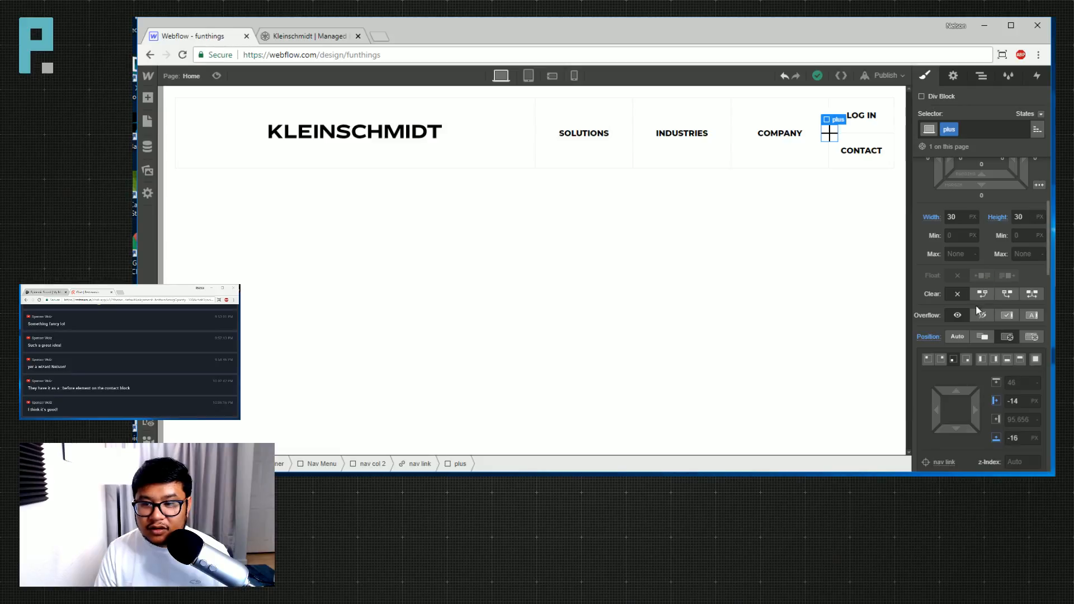
Try reducing the plus div's height to 20 px and the plus x bar's width to 20 px, and undo it.
{"action": "left_click", "coordinate": [1023, 218]}
{"action": "type", "text": "20"}
{"action": "key", "text": "Return"}
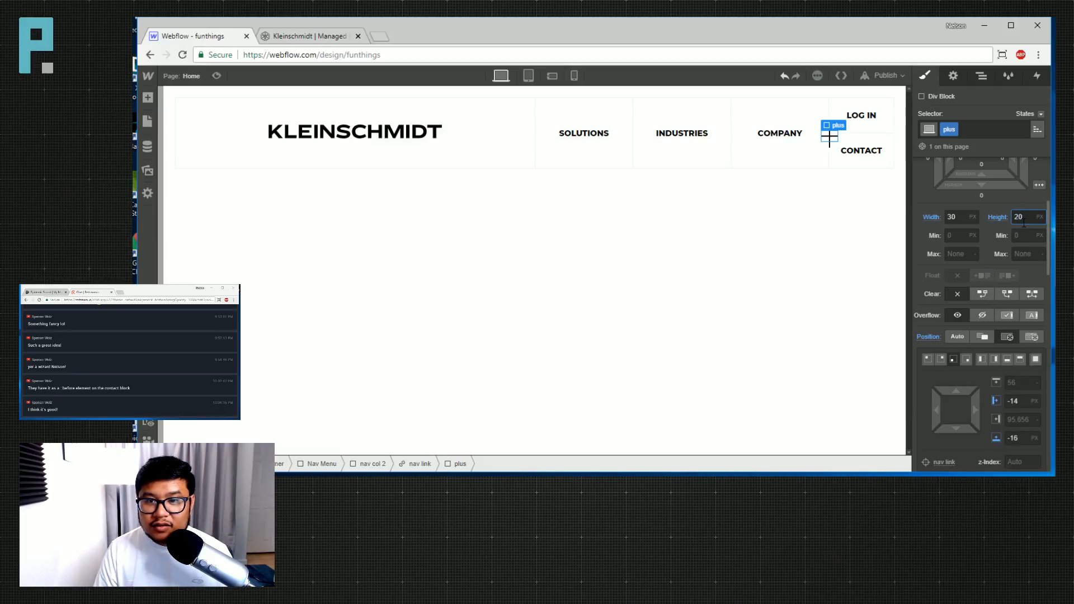
{"action": "left_click", "coordinate": [826, 140]}
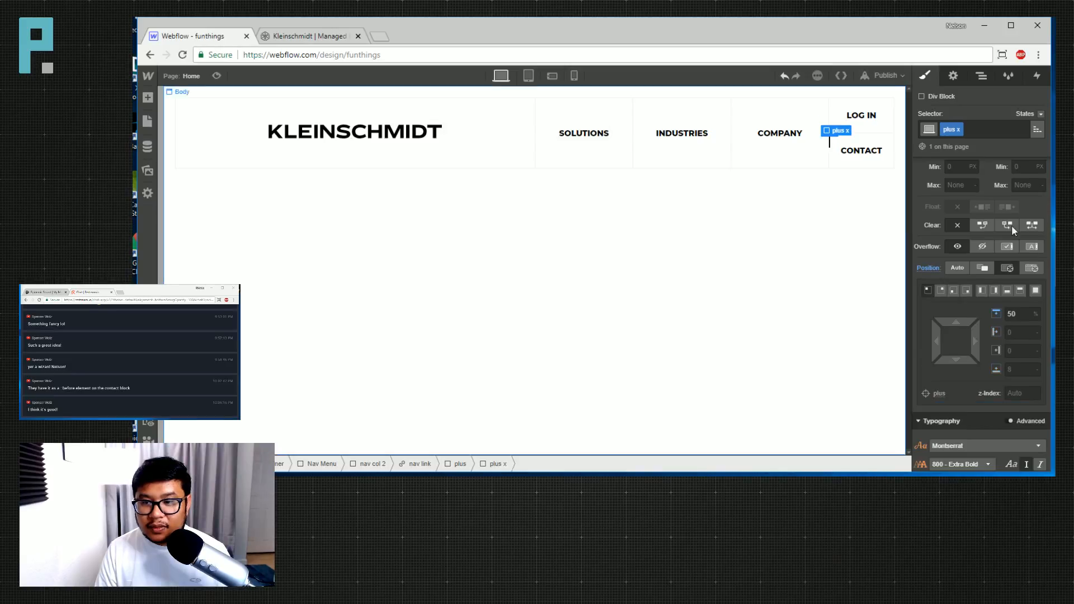
{"action": "scroll", "coordinate": [963, 280], "scroll_direction": "up", "scroll_amount": 3}
{"action": "left_click", "coordinate": [963, 321]}
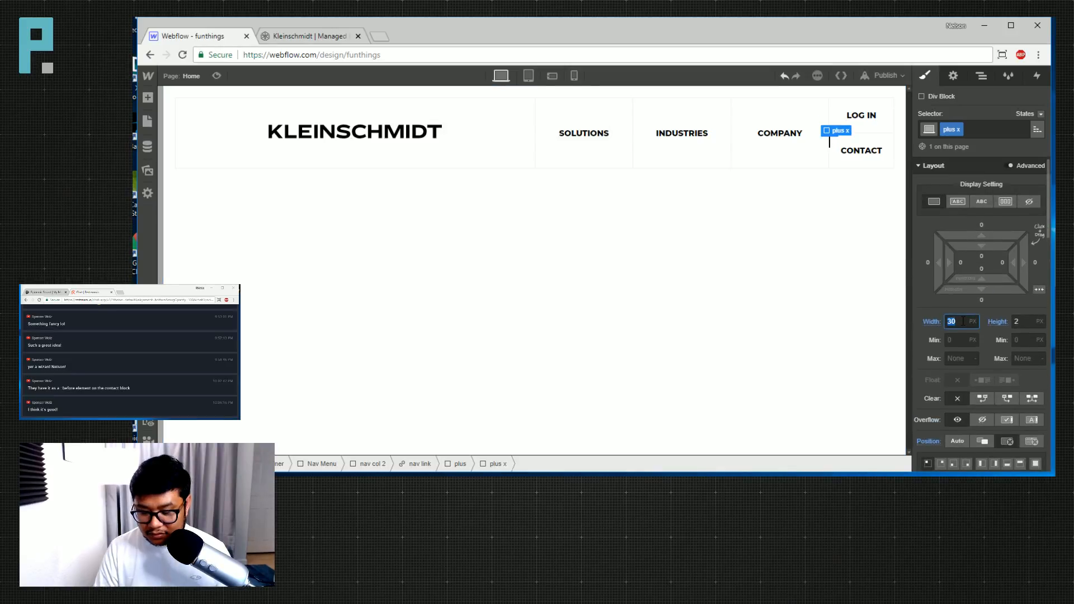
{"action": "type", "text": "20"}
{"action": "left_click", "coordinate": [827, 224]}
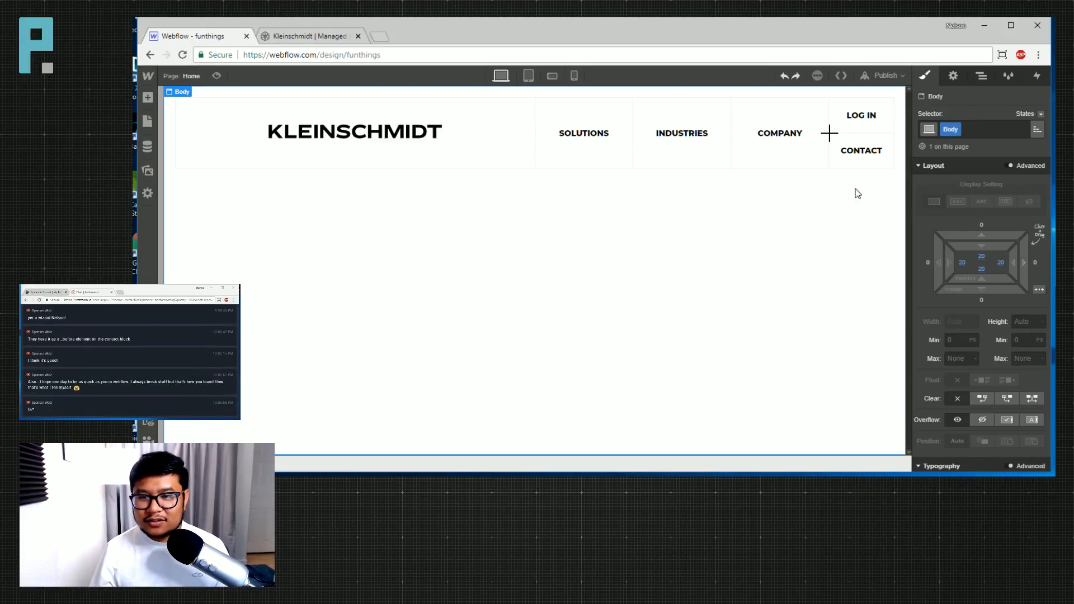
Set the height of the plus y bar to 20 px.
{"action": "left_click", "coordinate": [985, 75]}
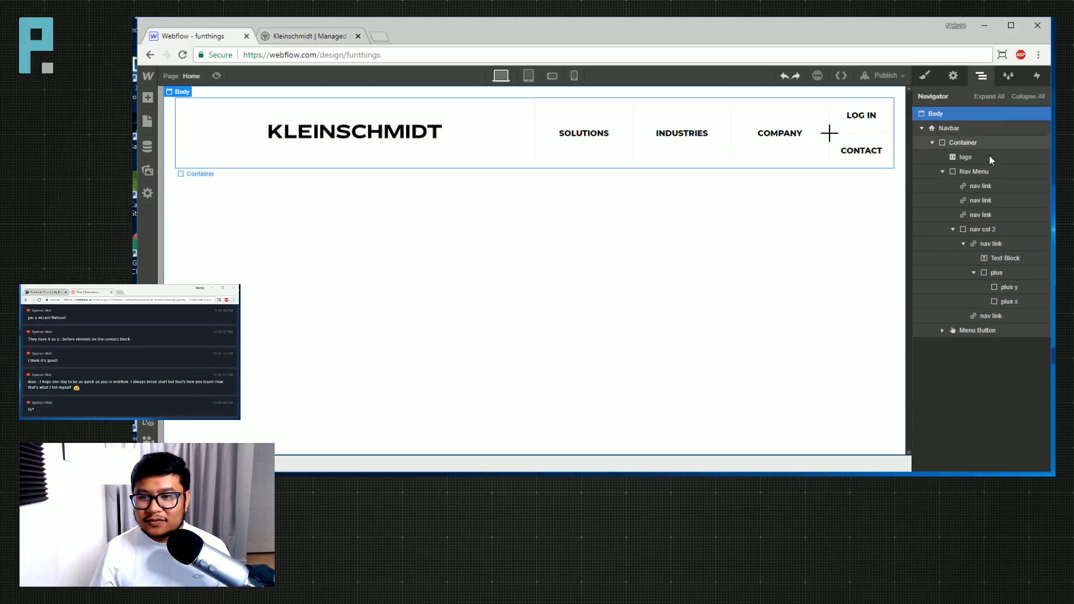
{"action": "left_click", "coordinate": [1027, 287]}
{"action": "left_click", "coordinate": [926, 77]}
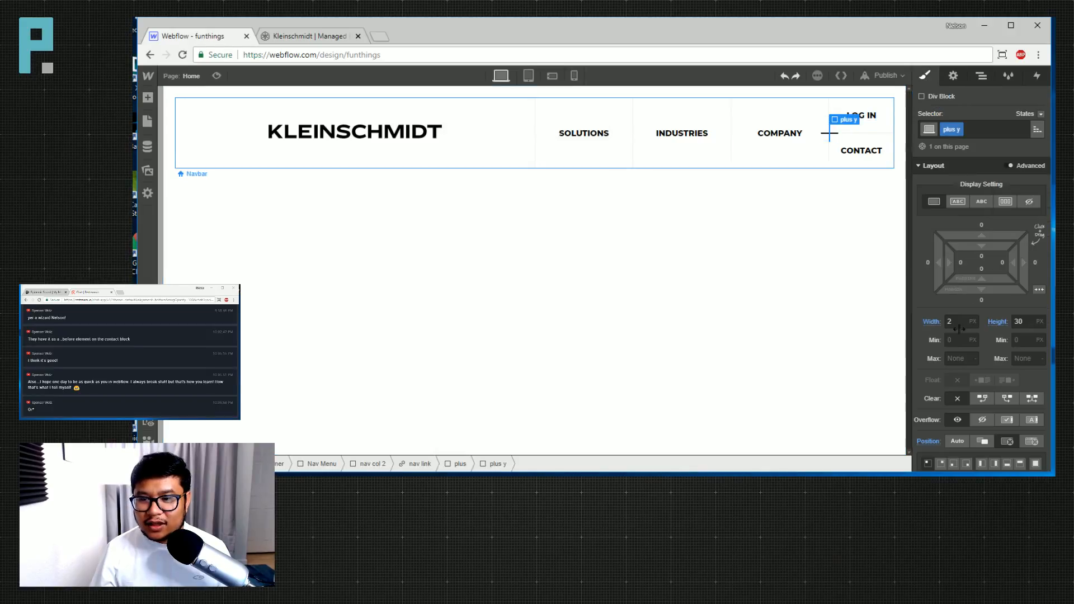
{"action": "left_click", "coordinate": [1028, 321]}
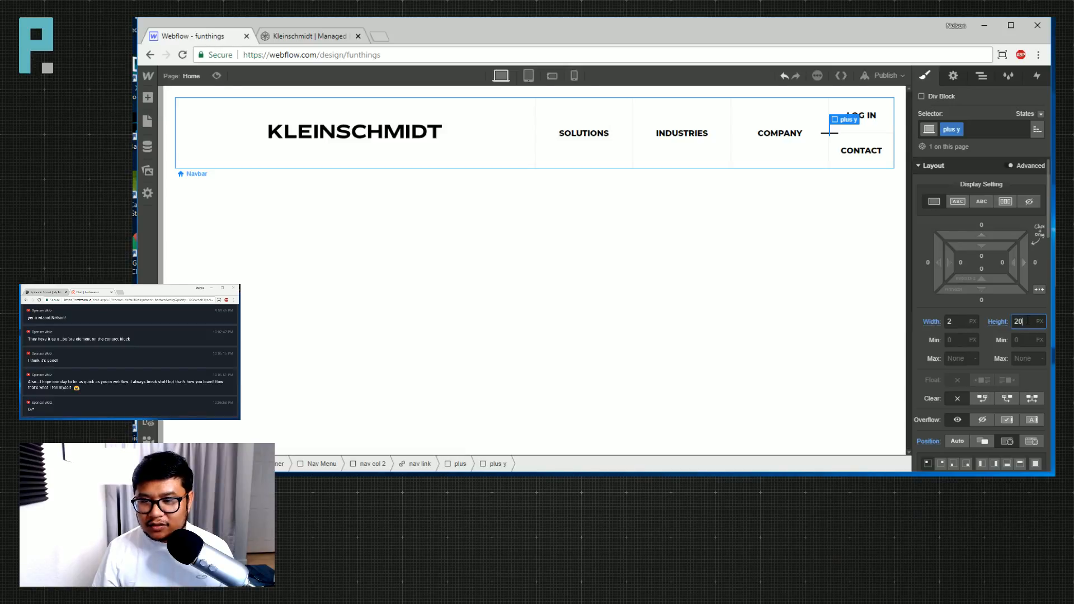
Set the width of the plus x bar to 20 px.
{"action": "left_click", "coordinate": [981, 76]}
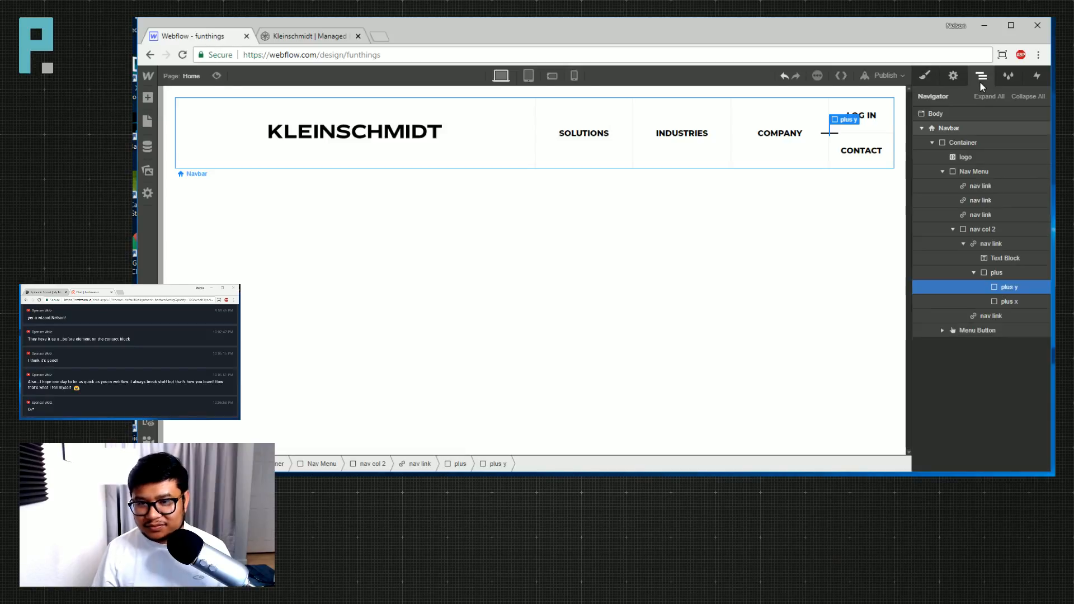
{"action": "left_click", "coordinate": [1009, 301]}
{"action": "key", "text": "s"}
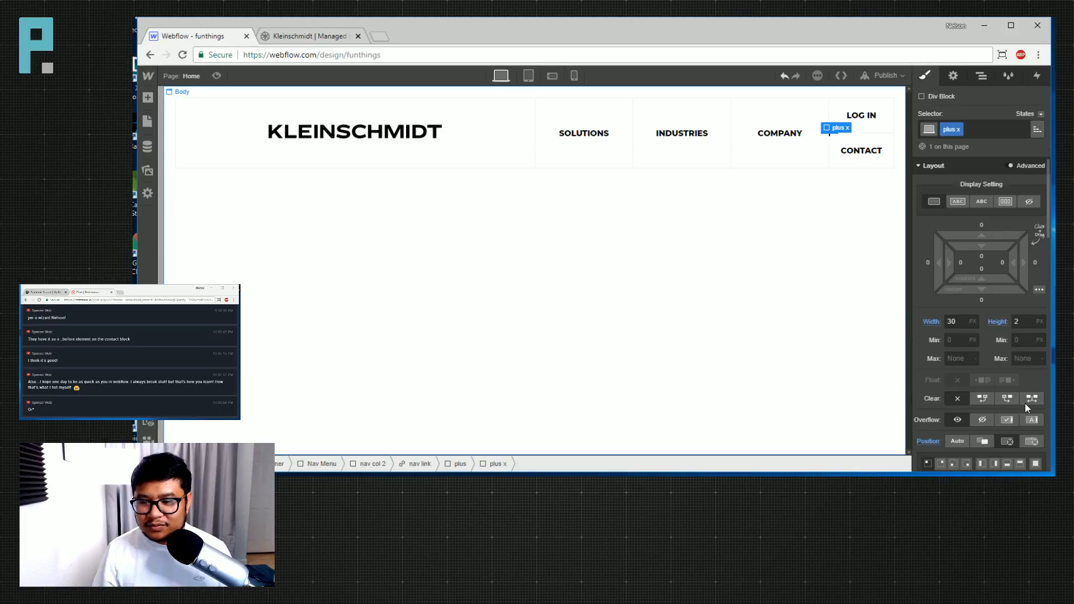
{"action": "left_click", "coordinate": [960, 321]}
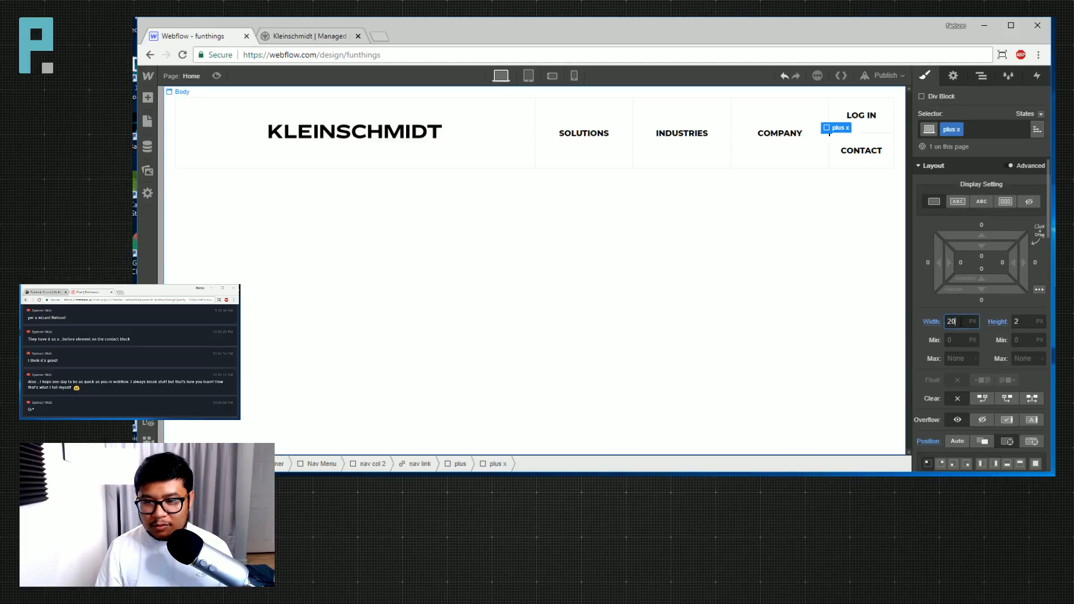
Set the width and height of the parent plus div to 20 px.
{"action": "left_click", "coordinate": [460, 464]}
{"action": "left_click", "coordinate": [958, 391]}
{"action": "type", "text": "20"}
{"action": "key", "text": "Tab"}
{"action": "left_click", "coordinate": [827, 270]}
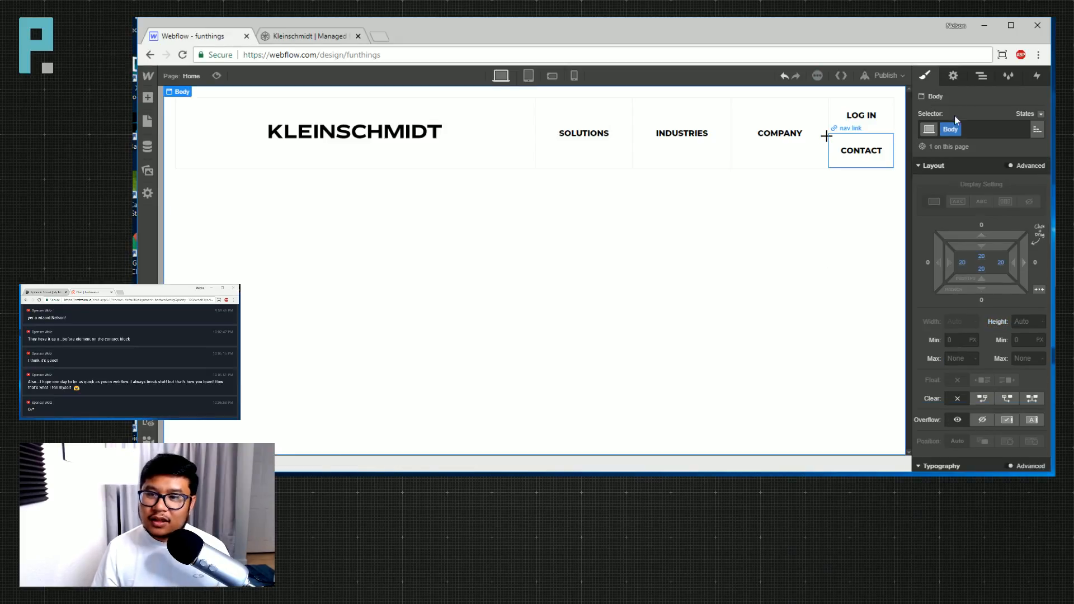
Set the plus div's offsets to -10 px from the left and -12 px from the bottom of the LOG IN link.
{"action": "left_click", "coordinate": [981, 76]}
{"action": "left_click", "coordinate": [998, 273]}
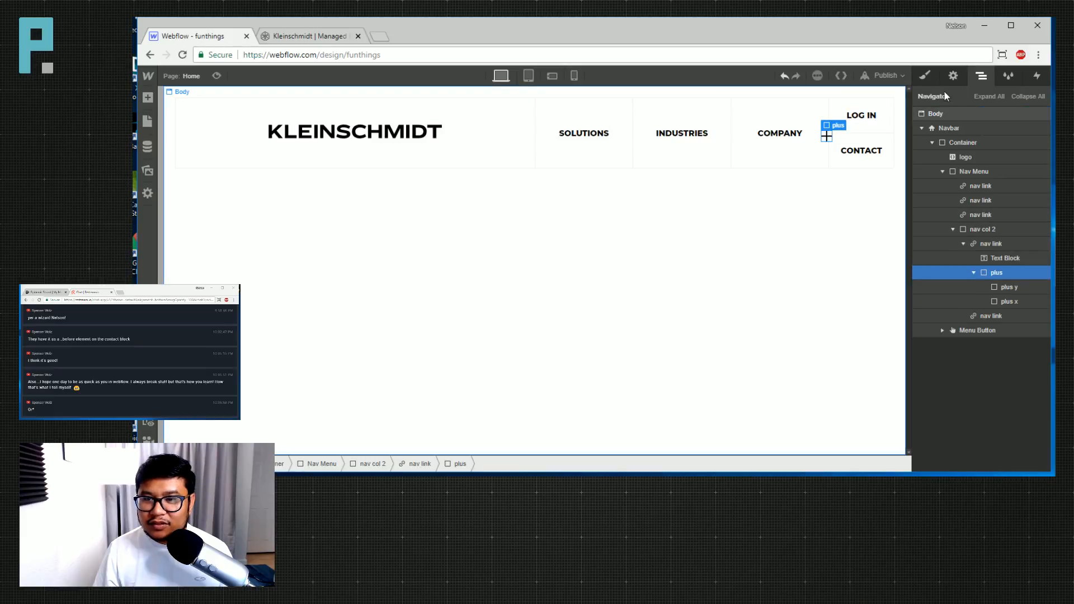
{"action": "left_click", "coordinate": [924, 75]}
{"action": "scroll", "coordinate": [982, 369], "scroll_direction": "down", "scroll_amount": 5}
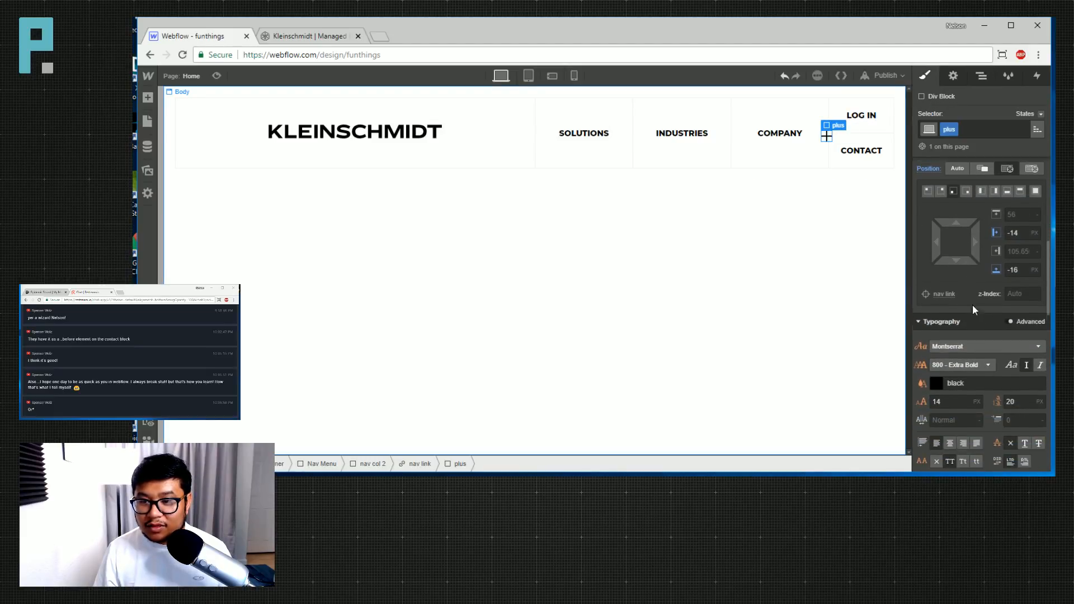
{"action": "left_click_drag", "start_coordinate": [951, 275], "coordinate": [948, 344]}
{"action": "left_click_drag", "start_coordinate": [941, 295], "coordinate": [961, 303]}
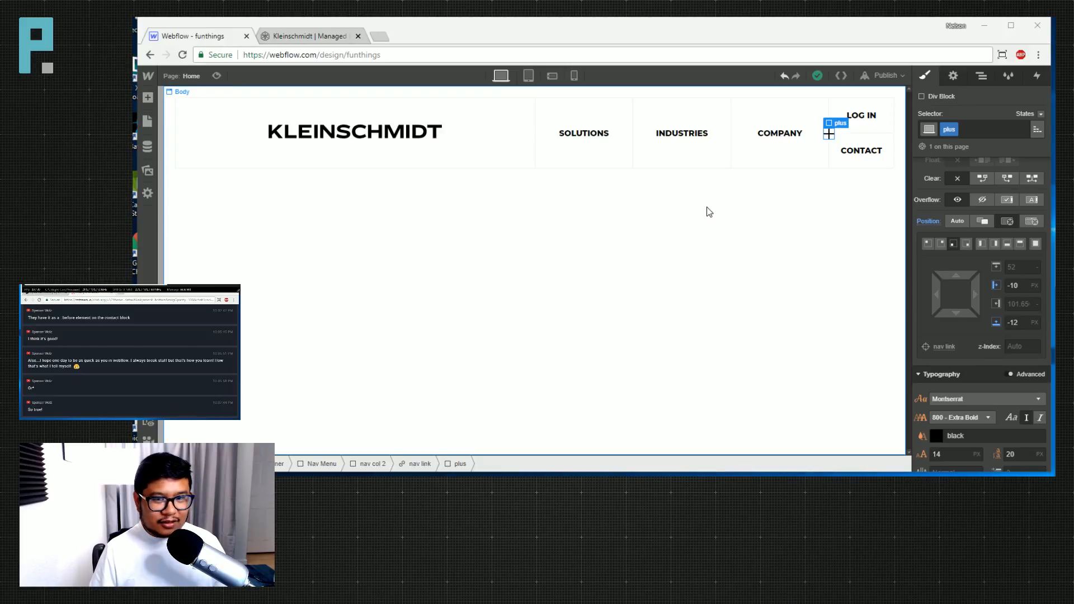
Collapse the navbar's element tree and add a div block directly below the navbar in the body.
{"action": "left_click", "coordinate": [981, 76]}
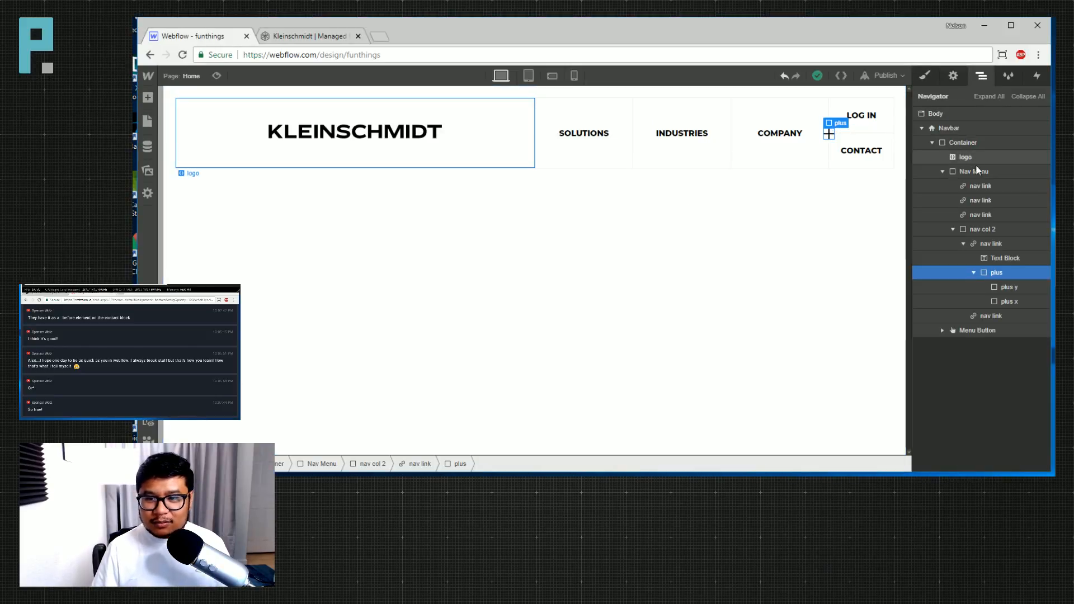
{"action": "left_click", "coordinate": [953, 230]}
{"action": "left_click", "coordinate": [1000, 231]}
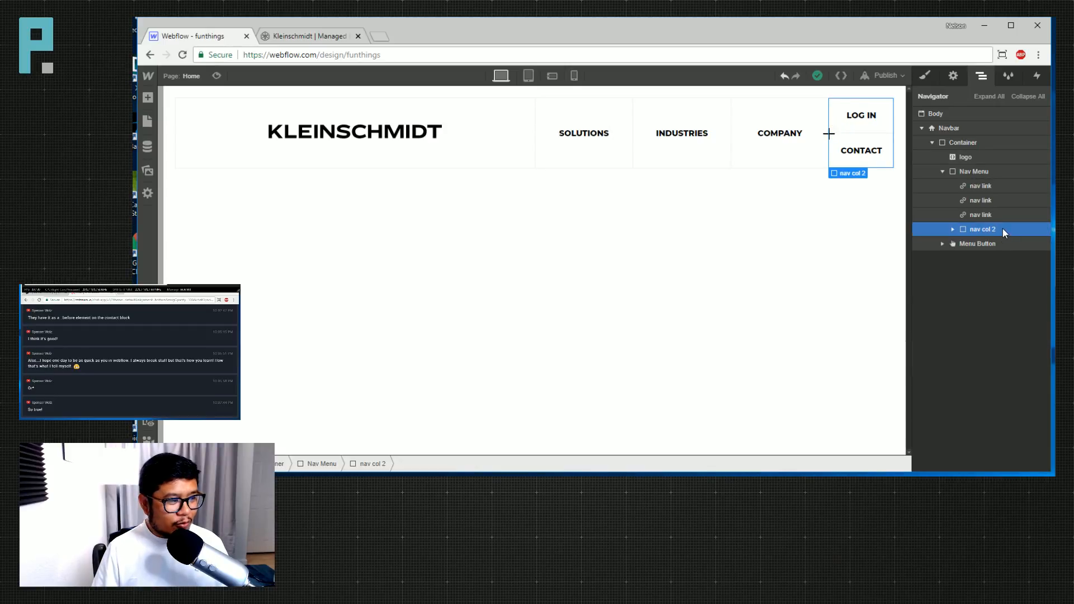
{"action": "key", "text": "a"}
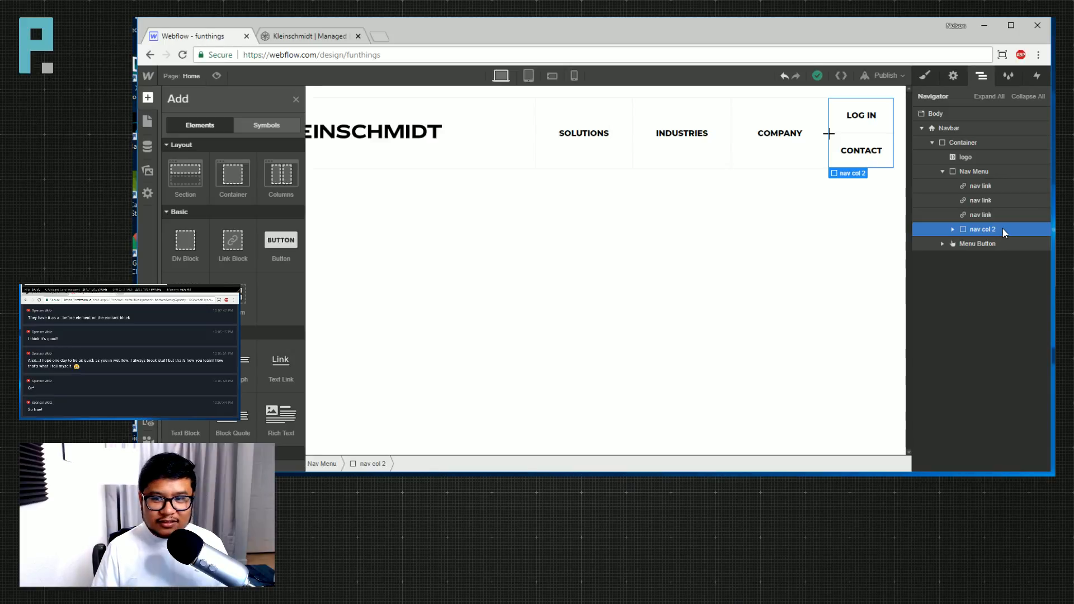
{"action": "left_click", "coordinate": [932, 143]}
{"action": "left_click", "coordinate": [921, 129]}
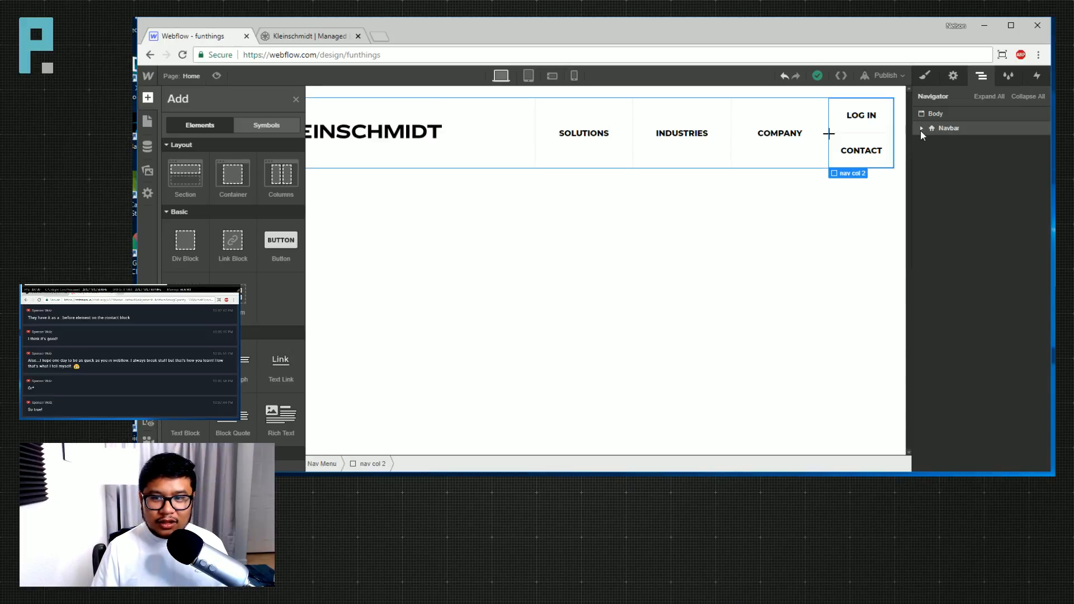
{"action": "key", "text": "a"}
{"action": "key", "text": "a"}
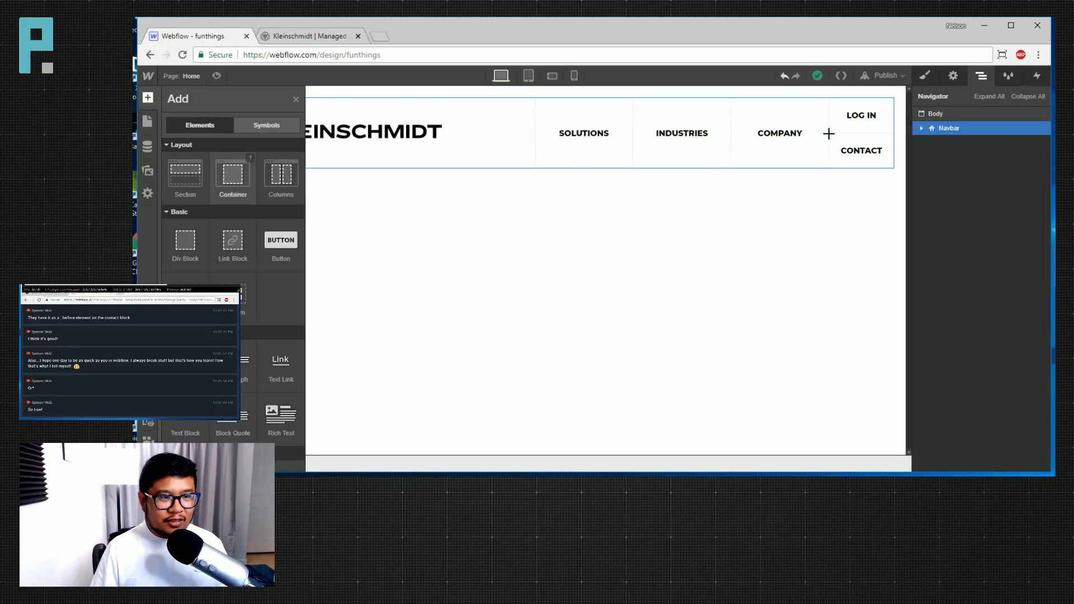
{"action": "left_click_drag", "start_coordinate": [185, 241], "coordinate": [951, 150]}
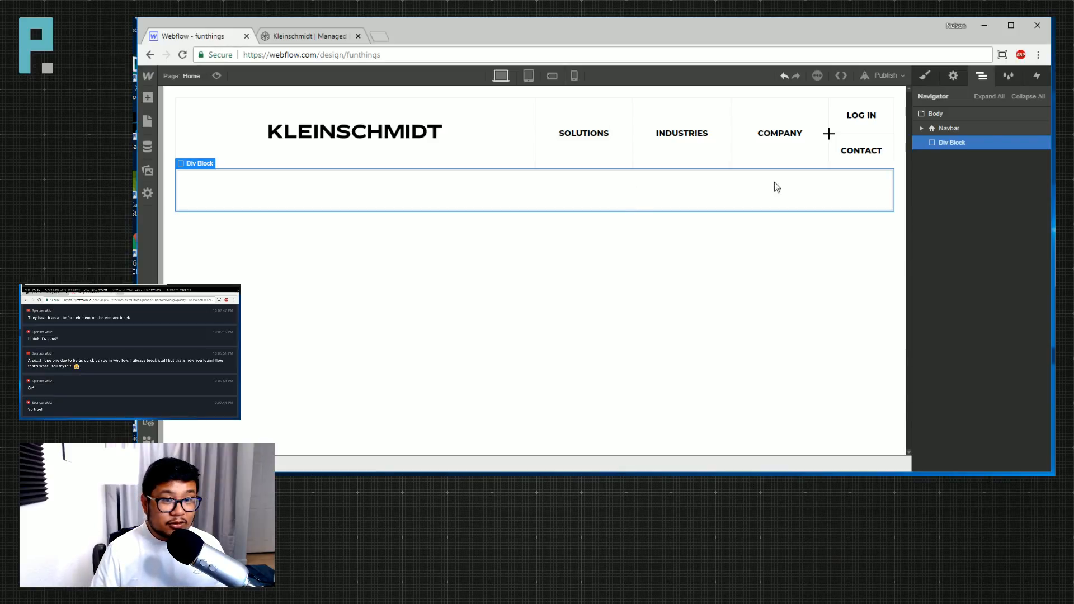
Give the new div block the class hero and set its height to 500 px.
{"action": "left_click", "coordinate": [925, 75]}
{"action": "left_click", "coordinate": [948, 128]}
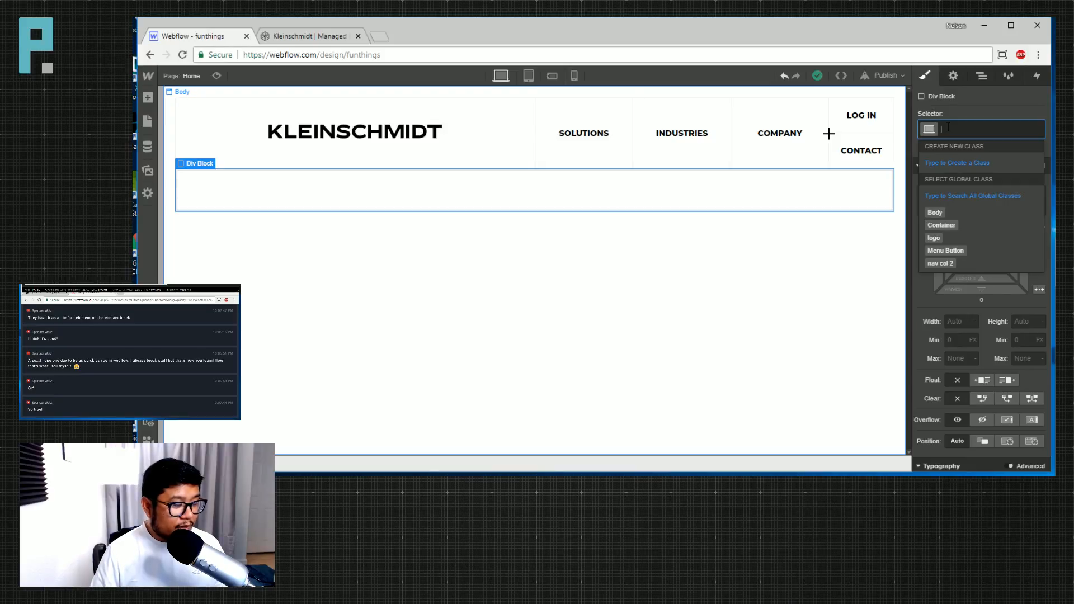
{"action": "type", "text": "hero"}
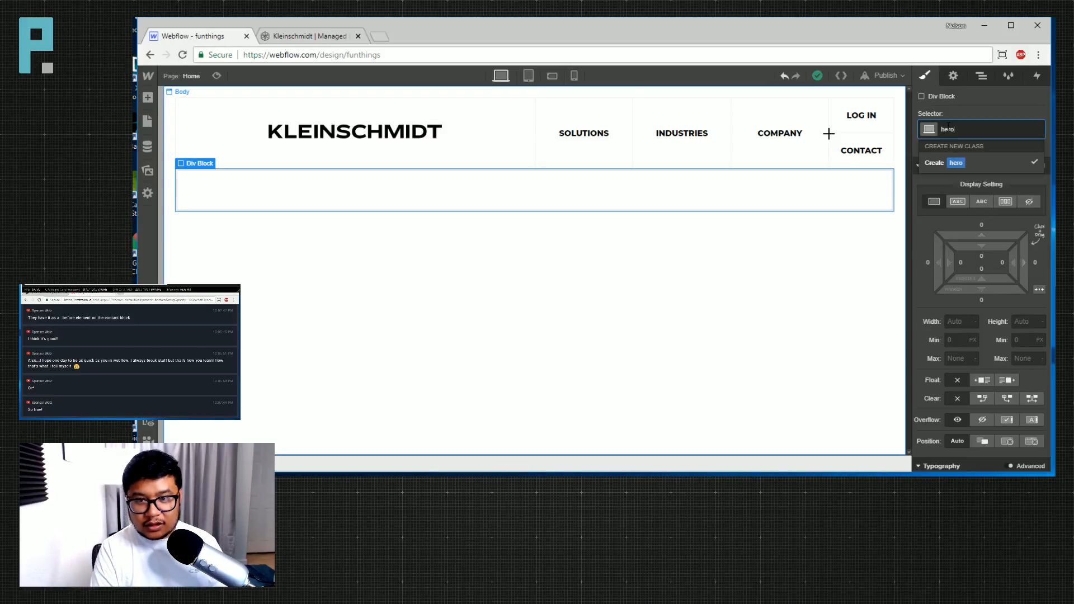
{"action": "key", "text": "Return"}
{"action": "left_click", "coordinate": [1027, 327]}
{"action": "type", "text": "50"}
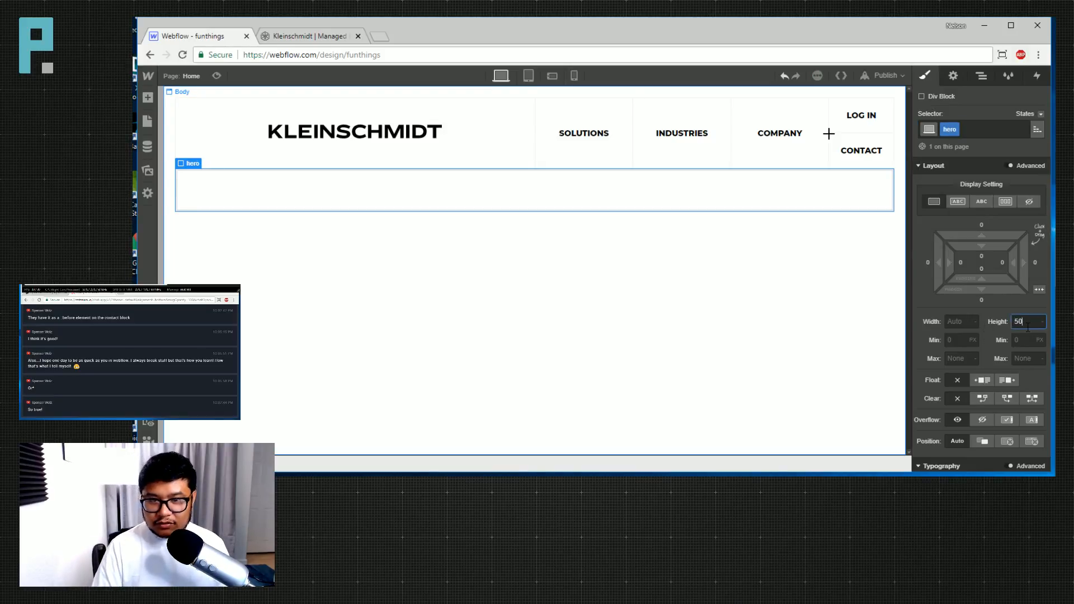
{"action": "type", "text": "0"}
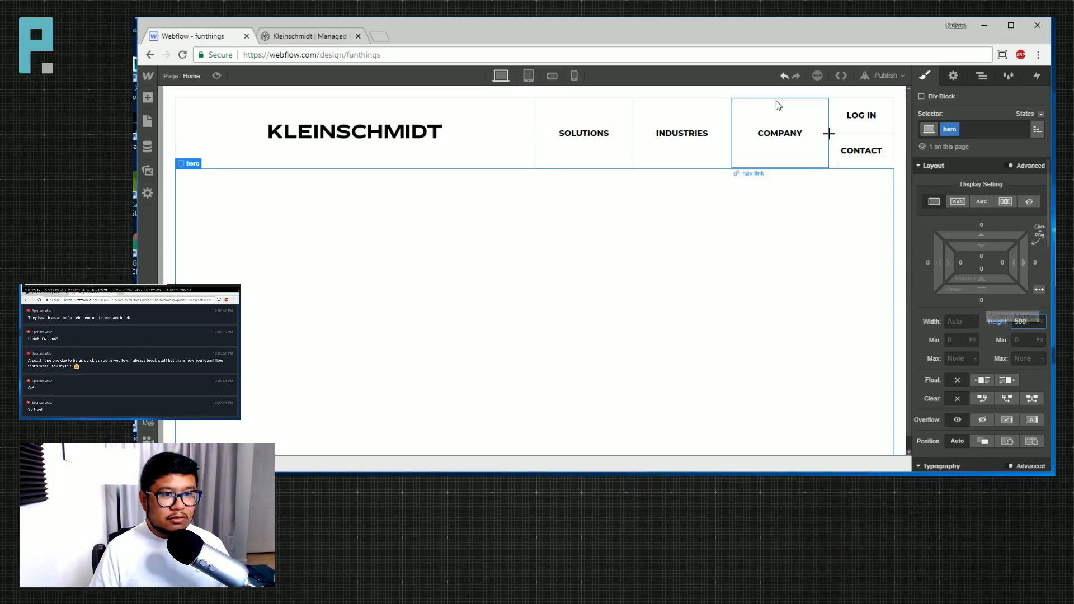
Compare against the hero on the original Kleinschmidt page and set the hero div's height to 600 px.
{"action": "left_click", "coordinate": [322, 36]}
{"action": "scroll", "coordinate": [588, 324], "scroll_direction": "down", "scroll_amount": 2}
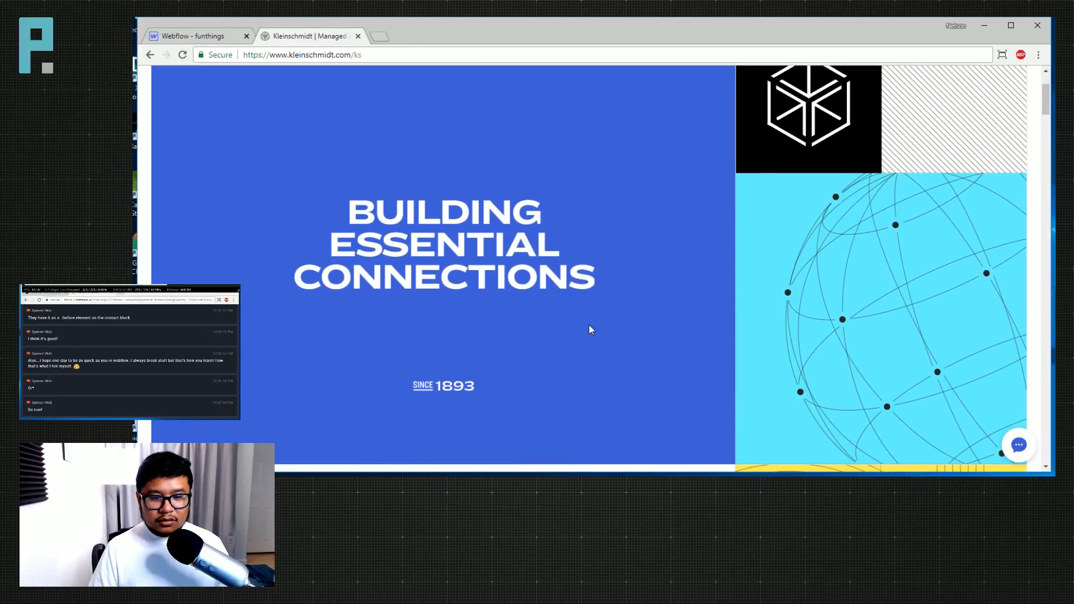
{"action": "scroll", "coordinate": [589, 324], "scroll_direction": "up", "scroll_amount": 2}
{"action": "scroll", "coordinate": [588, 324], "scroll_direction": "down", "scroll_amount": 5}
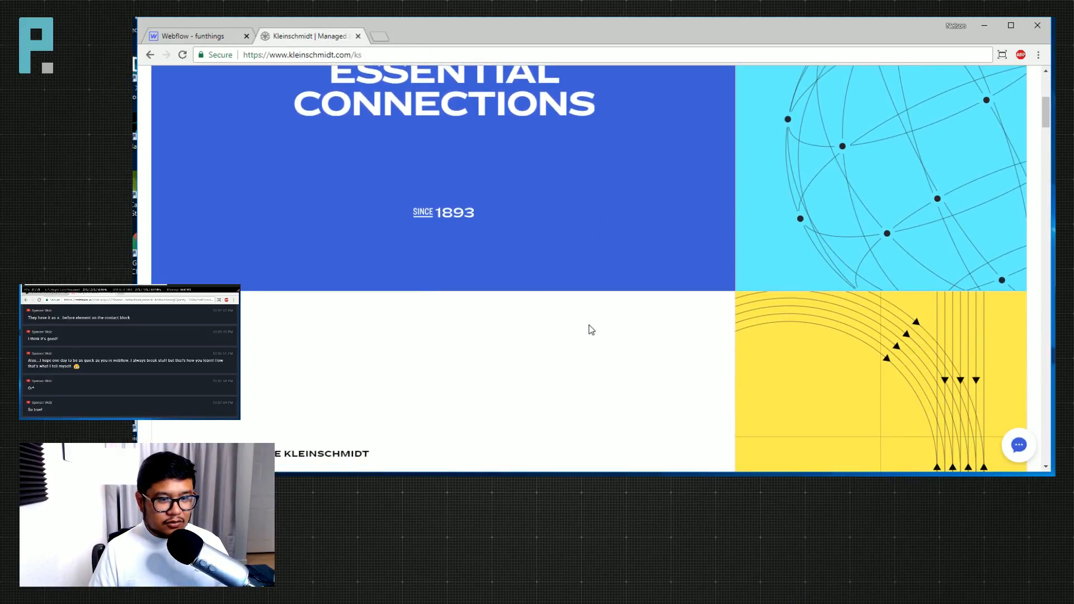
{"action": "scroll", "coordinate": [588, 324], "scroll_direction": "up", "scroll_amount": 5}
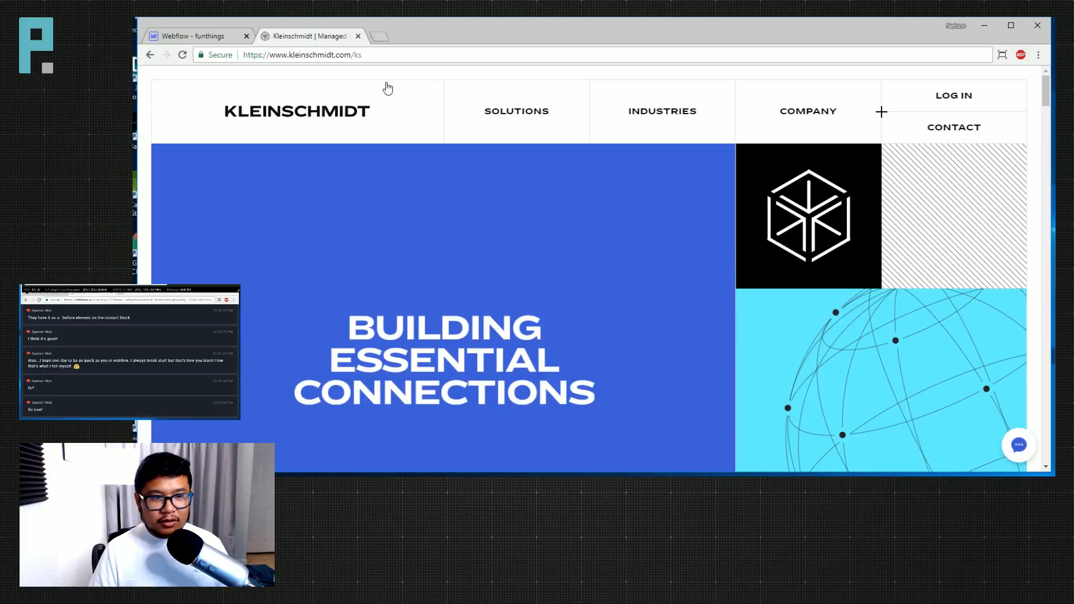
{"action": "left_click", "coordinate": [202, 36]}
{"action": "left_click", "coordinate": [1020, 322]}
{"action": "type", "text": "60"}
{"action": "type", "text": "00"}
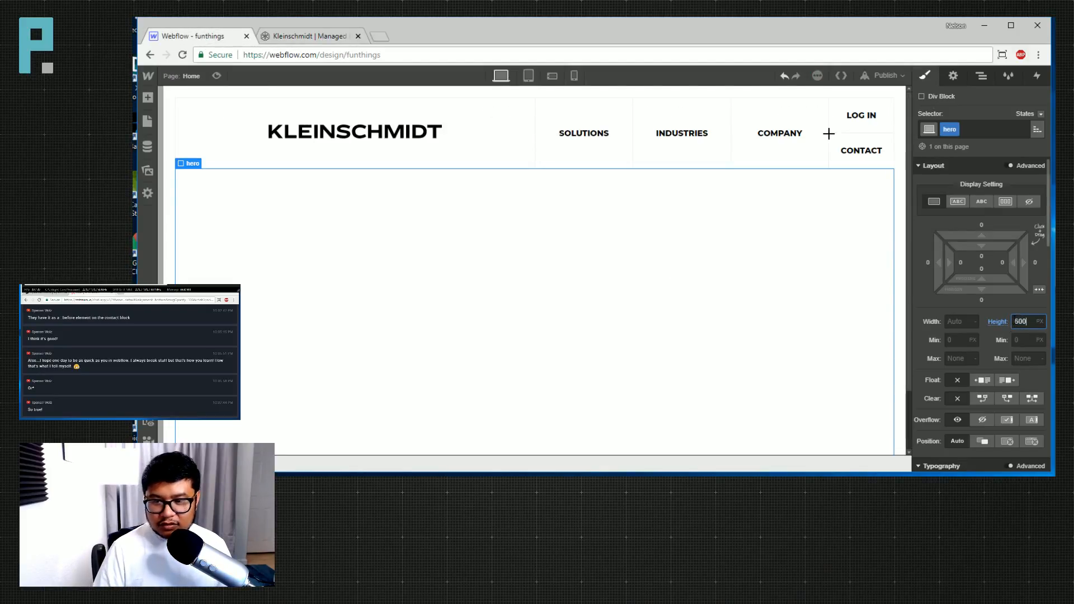
{"action": "scroll", "coordinate": [683, 307], "scroll_direction": "down", "scroll_amount": 1}
{"action": "scroll", "coordinate": [684, 307], "scroll_direction": "up", "scroll_amount": 1}
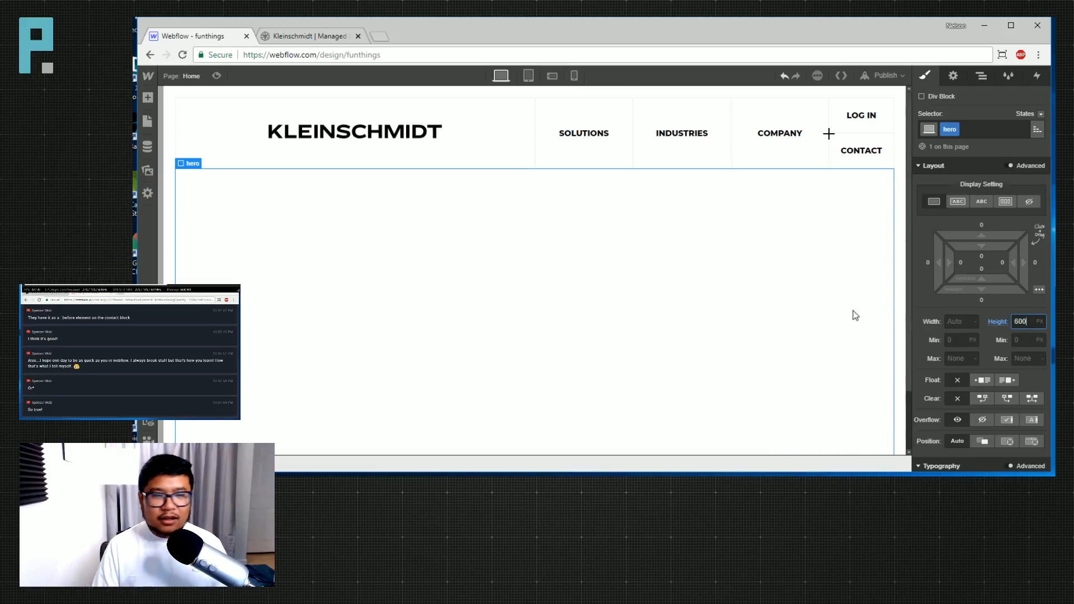
Set the hero's display to flex and add a div block inside it.
{"action": "left_click", "coordinate": [1005, 201]}
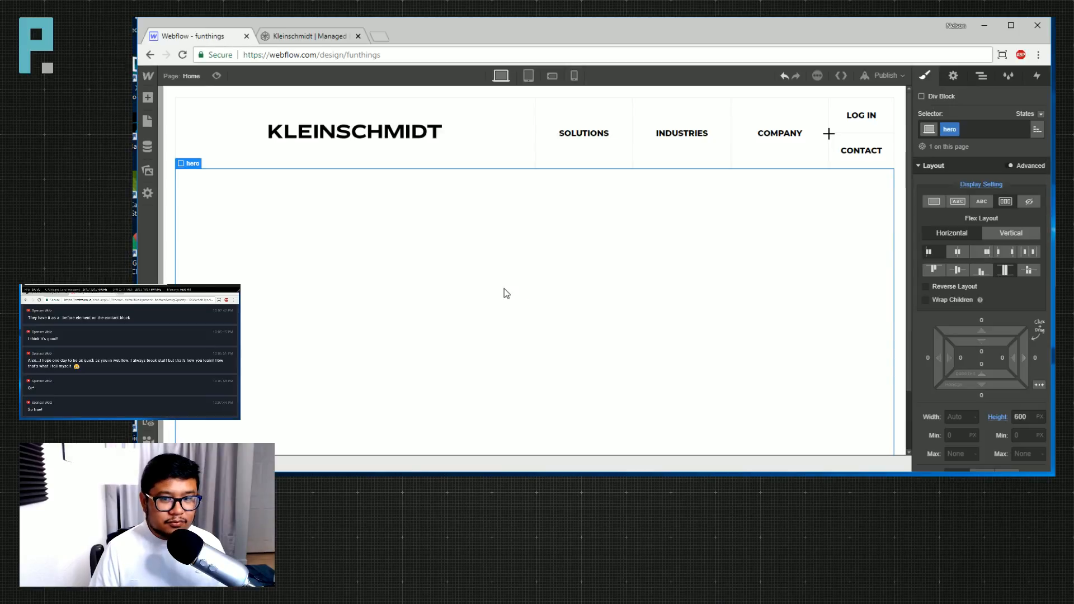
{"action": "key", "text": "a"}
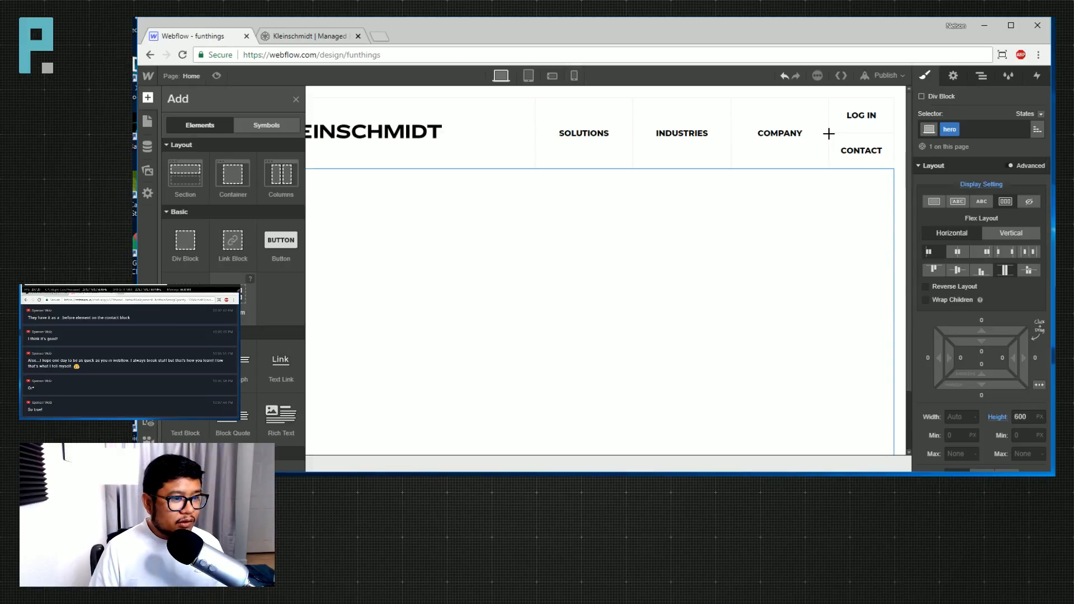
{"action": "key", "text": "Return"}
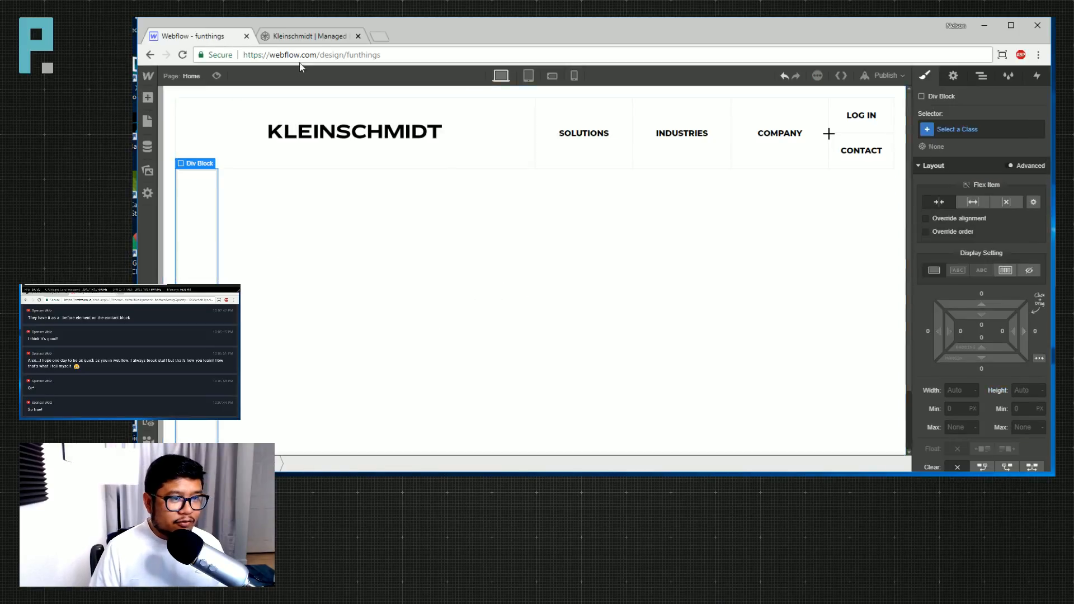
Check the original page's hero columns, give the new div block the class hero col 1, and set it to expand.
{"action": "key", "text": "ctrl+Tab"}
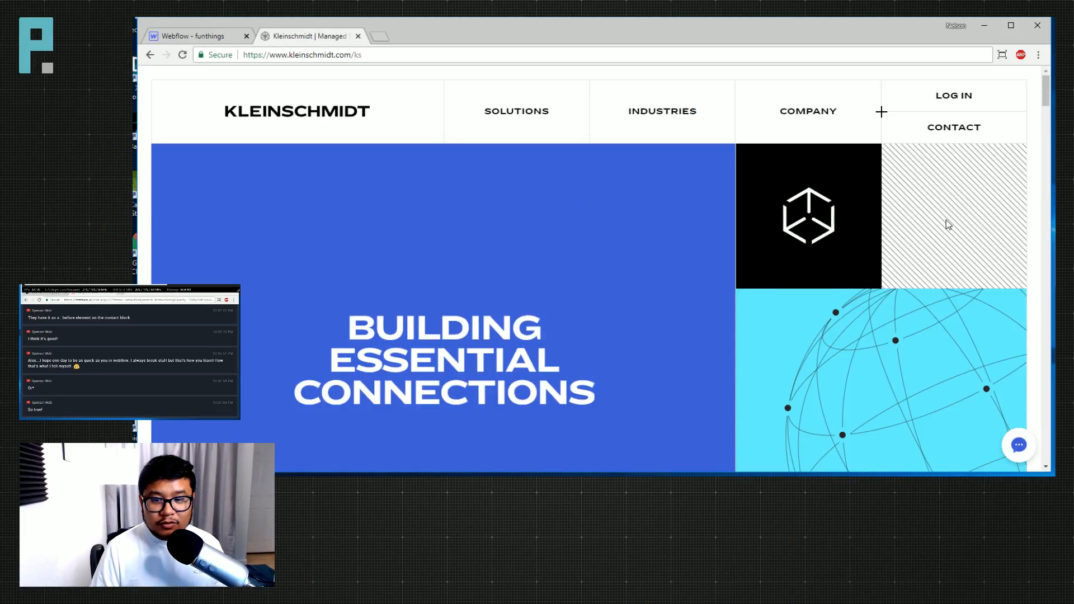
{"action": "scroll", "coordinate": [874, 386], "scroll_direction": "down", "scroll_amount": 3}
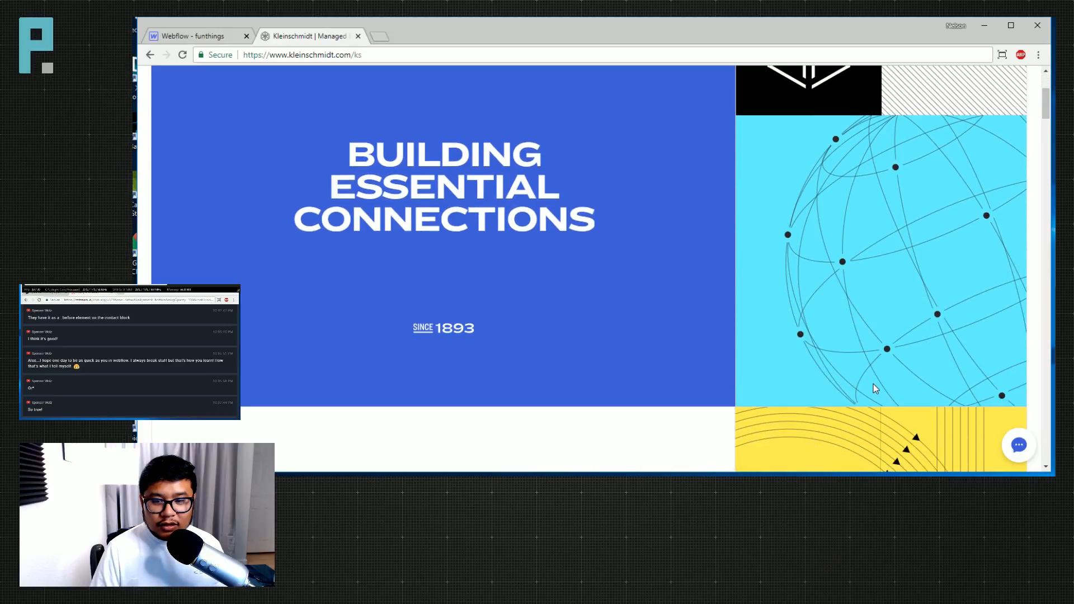
{"action": "scroll", "coordinate": [874, 384], "scroll_direction": "up", "scroll_amount": 3}
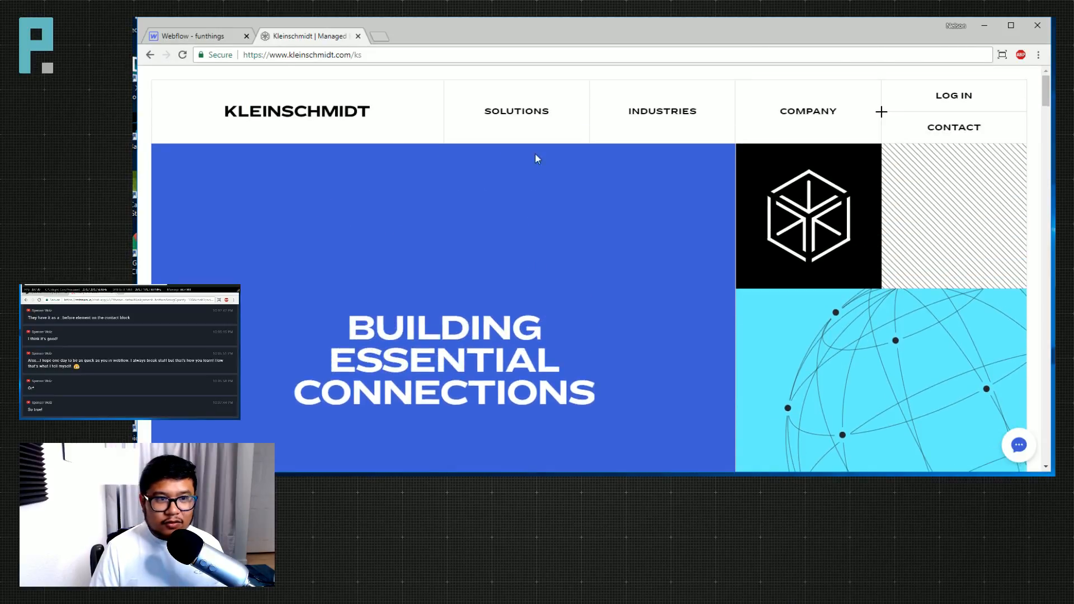
{"action": "left_click", "coordinate": [196, 36]}
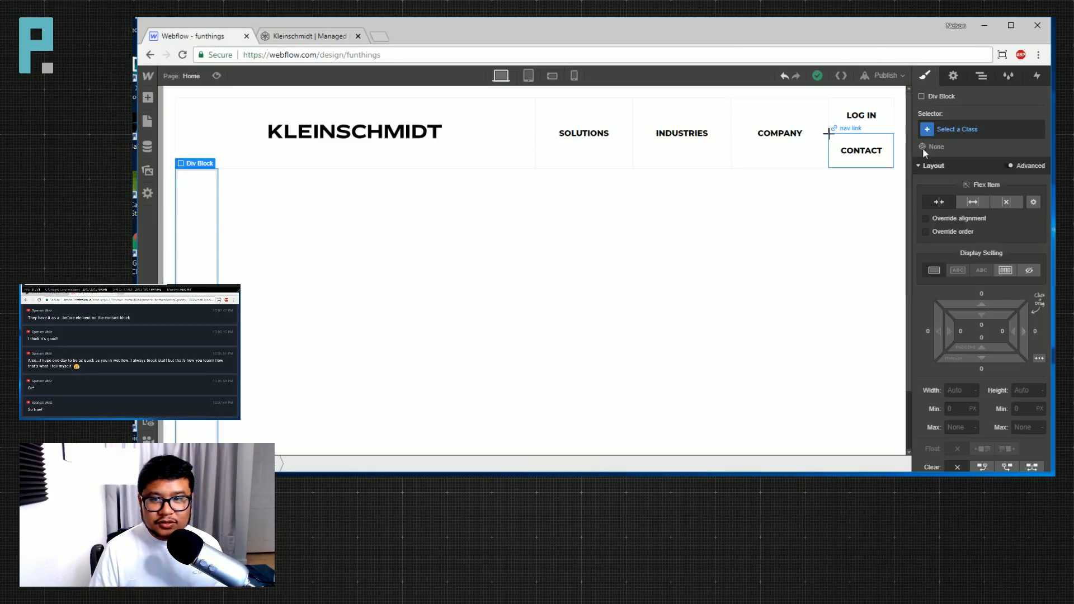
{"action": "left_click", "coordinate": [960, 131]}
{"action": "type", "text": "hero col 1"}
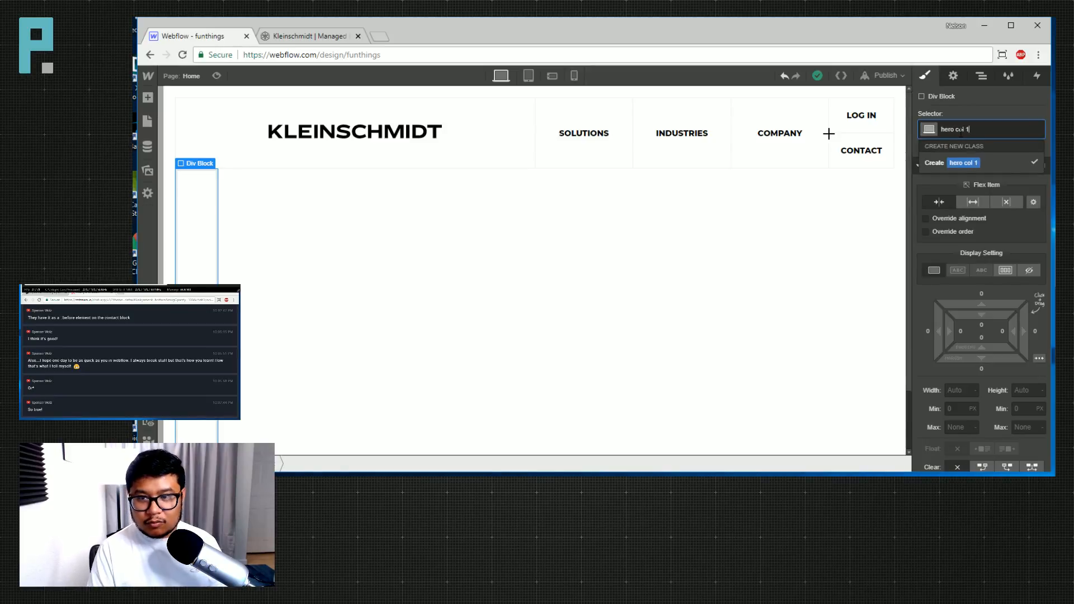
{"action": "key", "text": "Return"}
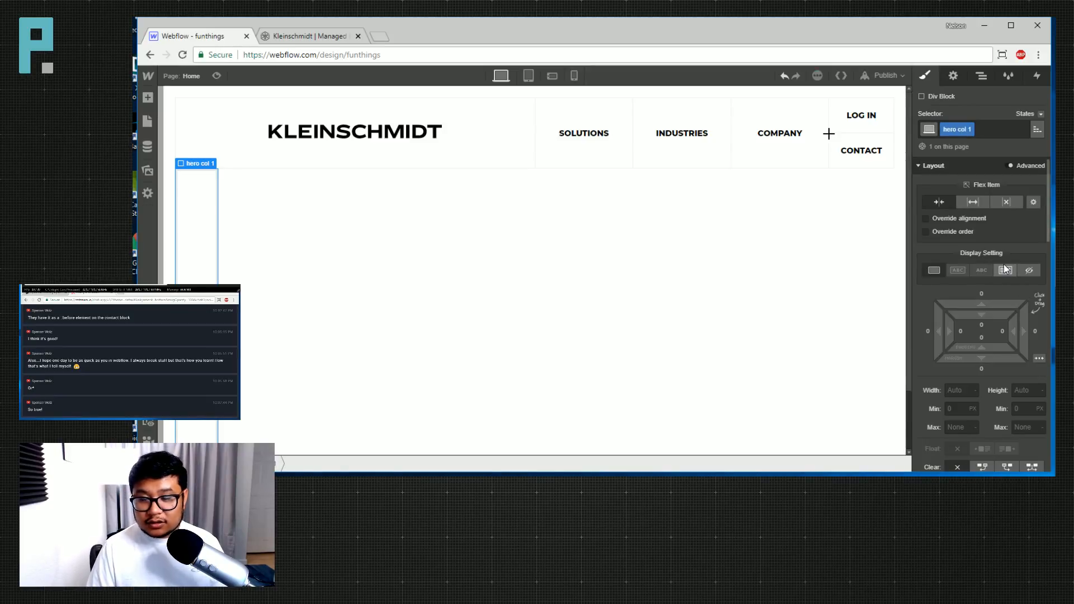
{"action": "left_click", "coordinate": [973, 202]}
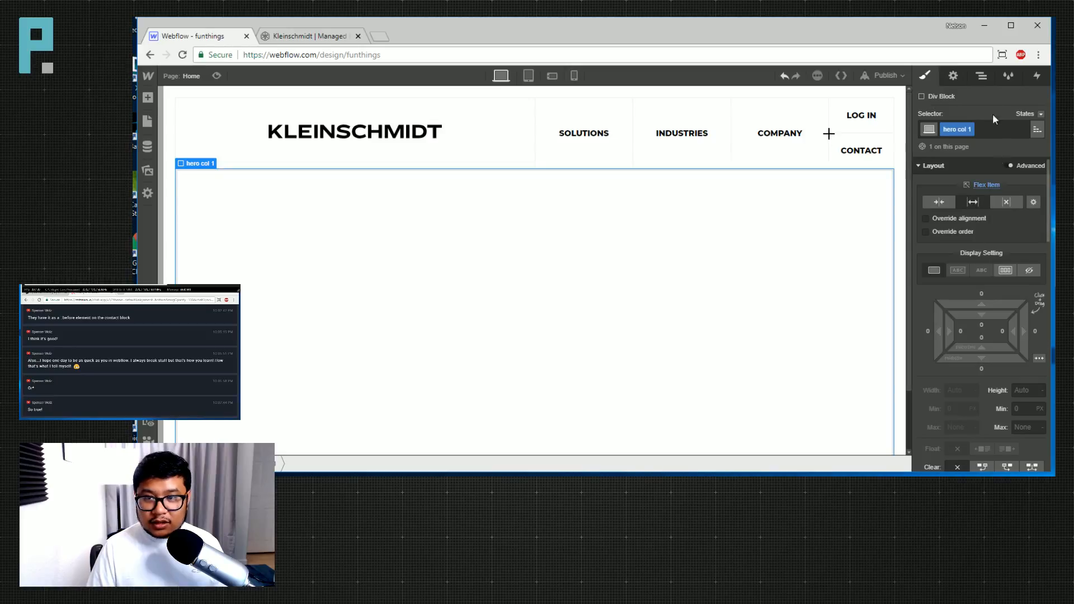
Add a second div block inside the hero, beside hero col 1.
{"action": "left_click", "coordinate": [982, 77]}
{"action": "key", "text": "a"}
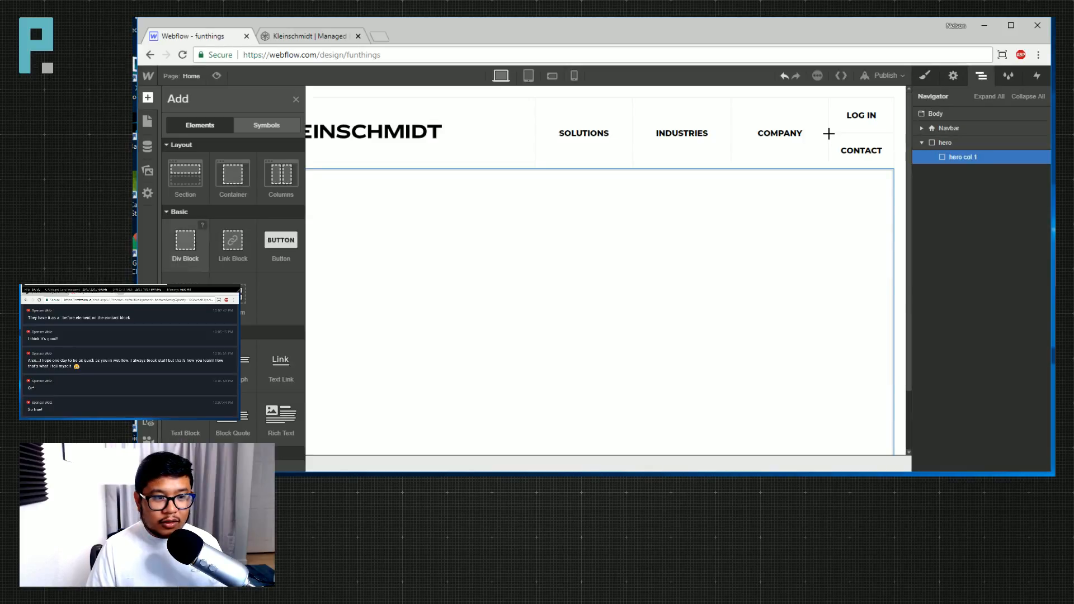
{"action": "left_click_drag", "start_coordinate": [189, 243], "coordinate": [873, 223]}
{"action": "left_click_drag", "start_coordinate": [961, 172], "coordinate": [923, 171]}
{"action": "key", "text": "s"}
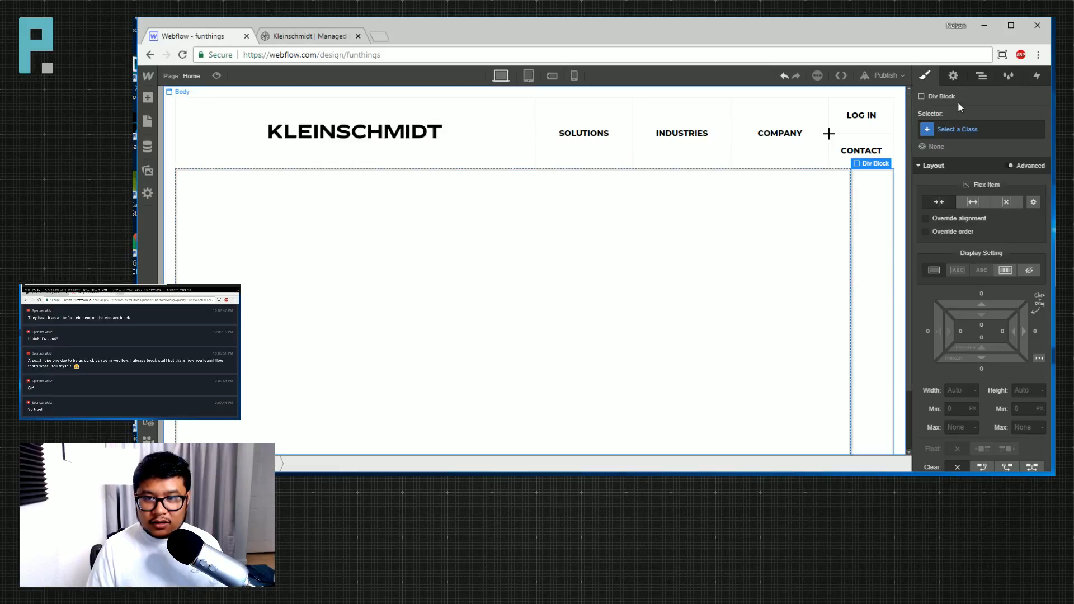
Give the second div block the class hero col 2 and set it to expand.
{"action": "left_click", "coordinate": [949, 132]}
{"action": "type", "text": "hero col 2"}
{"action": "key", "text": "Return"}
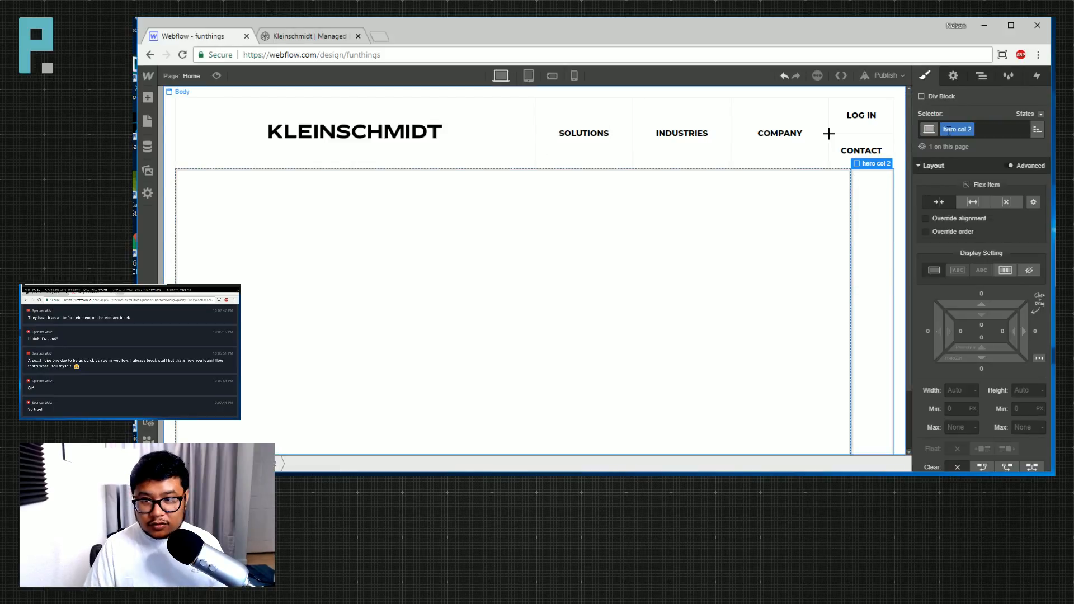
{"action": "left_click", "coordinate": [965, 205]}
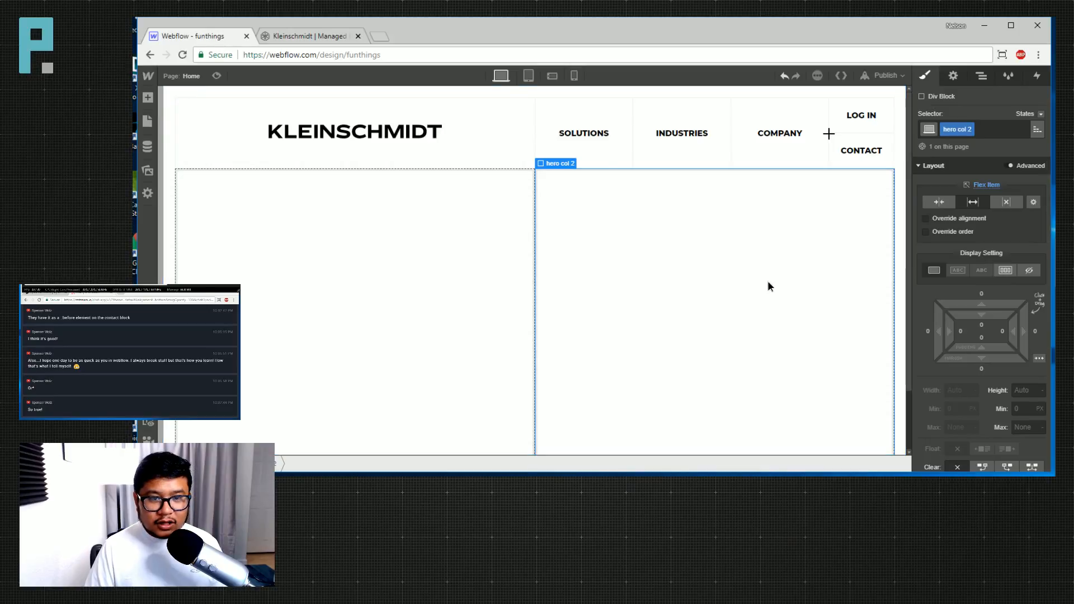
Set hero col 2's flex shrink to 0 and compare the column proportions with the original Kleinschmidt page.
{"action": "left_click", "coordinate": [1032, 203]}
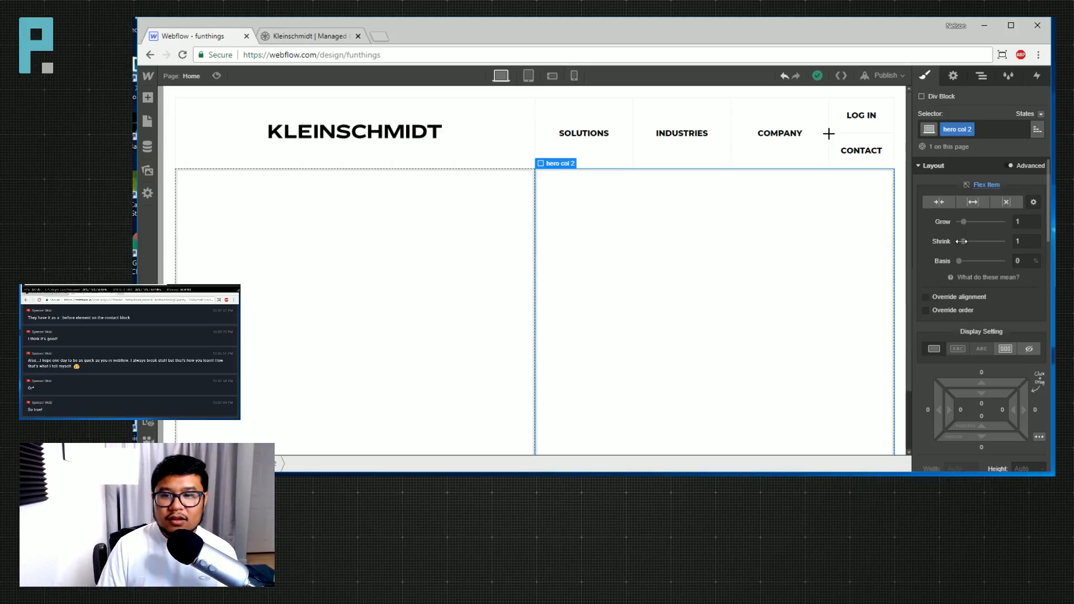
{"action": "mouse_move", "coordinate": [963, 241]}
{"action": "left_mouse_down"}
{"action": "mouse_move", "coordinate": [1001, 246]}
{"action": "mouse_move", "coordinate": [948, 242]}
{"action": "left_mouse_up"}
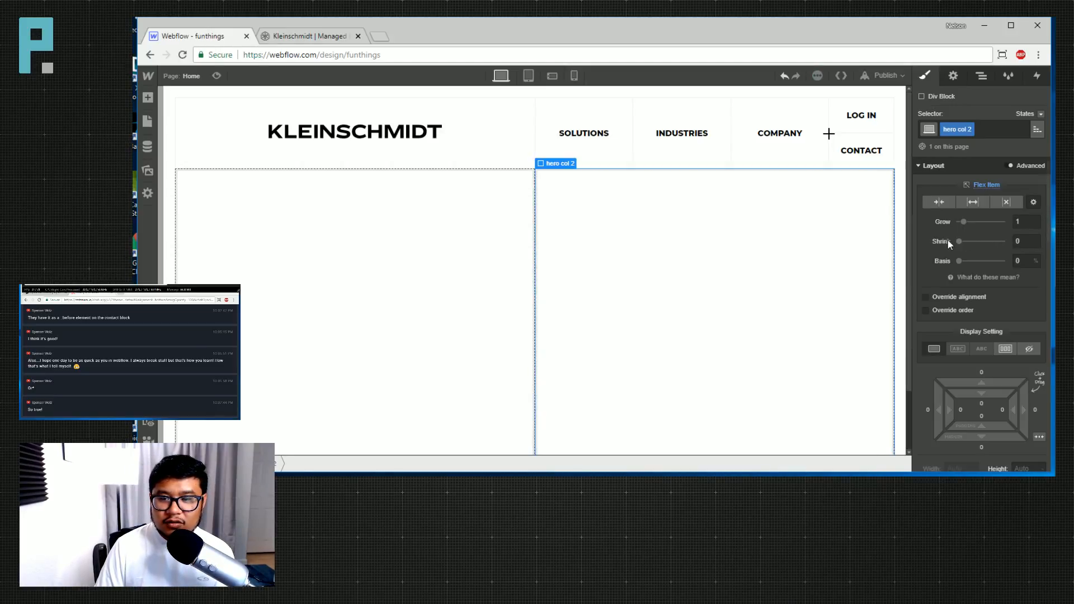
{"action": "left_click", "coordinate": [296, 37]}
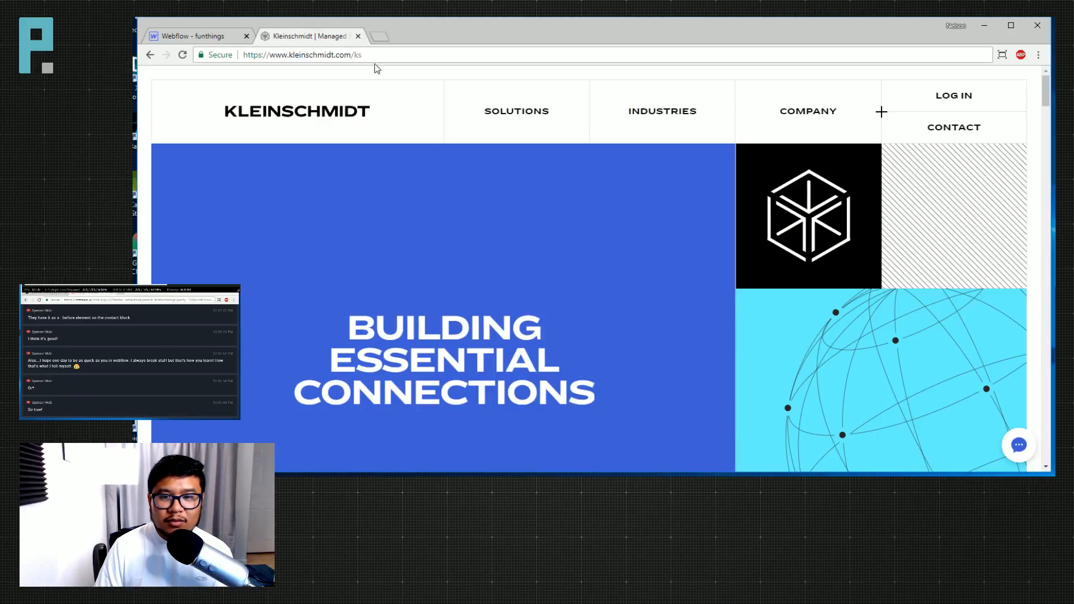
{"action": "mouse_move", "coordinate": [514, 123]}
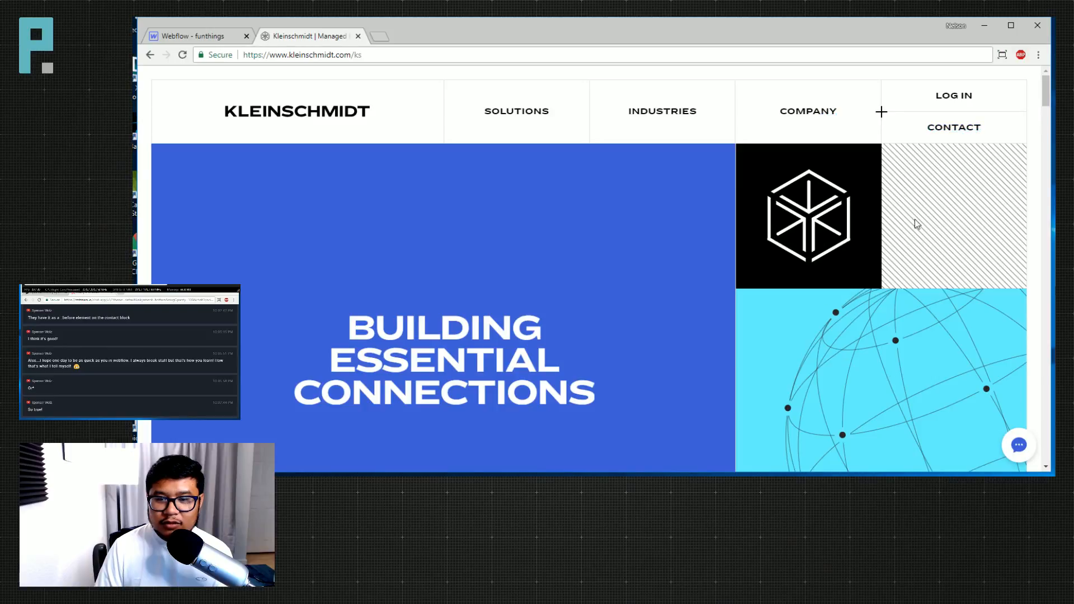
{"action": "left_click", "coordinate": [229, 40]}
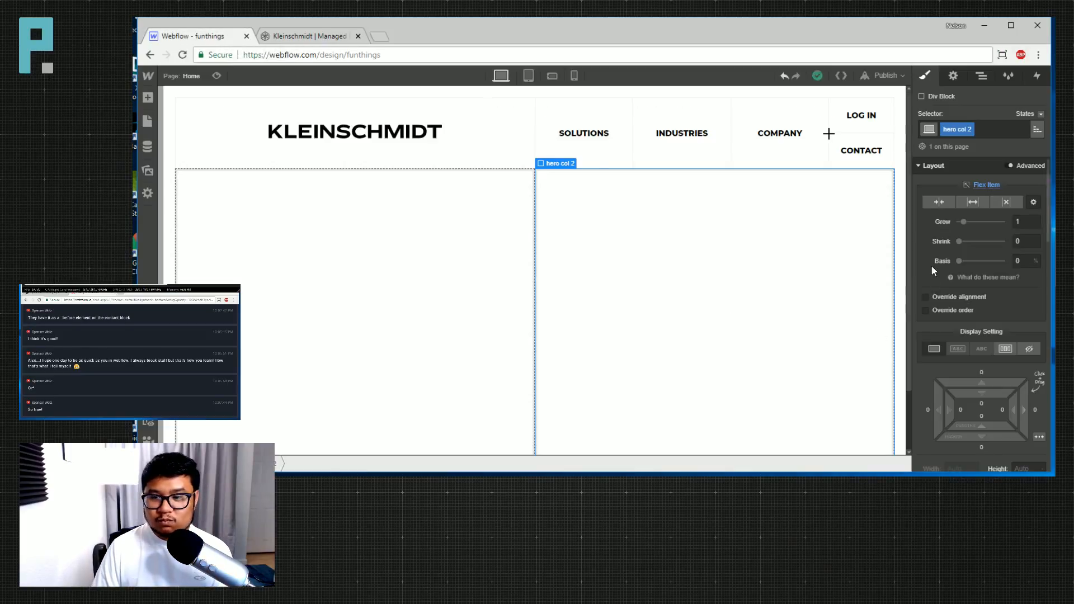
{"action": "mouse_move", "coordinate": [963, 221]}
{"action": "left_mouse_down"}
{"action": "mouse_move", "coordinate": [984, 221]}
{"action": "mouse_move", "coordinate": [962, 224]}
{"action": "left_mouse_up"}
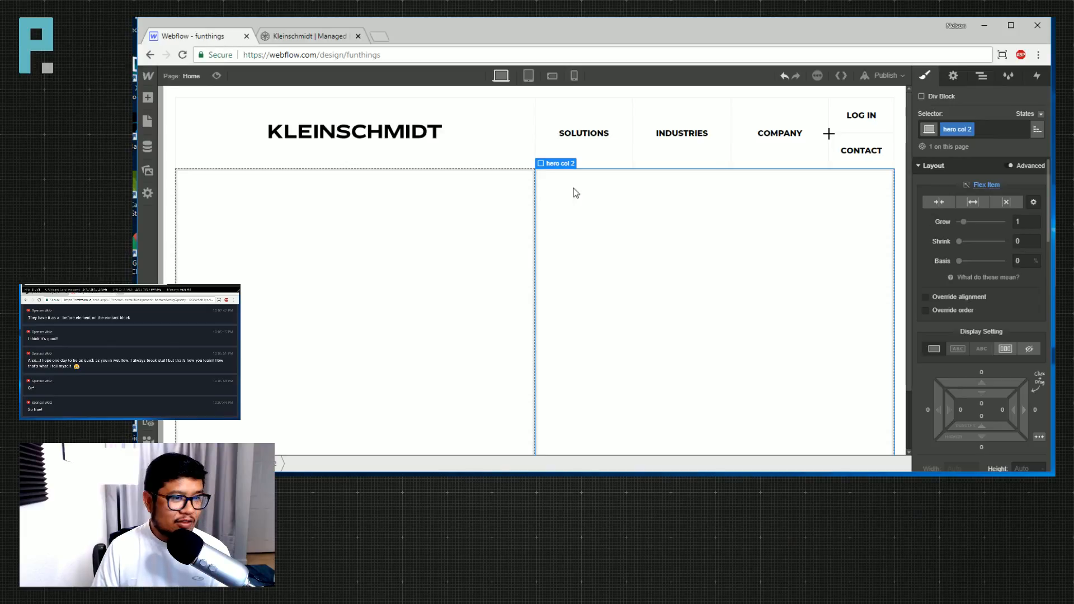
Try shrinking the navbar logo to its content with 32 px padding on all sides, and restore zero padding and expand sizing.
{"action": "left_click", "coordinate": [474, 167]}
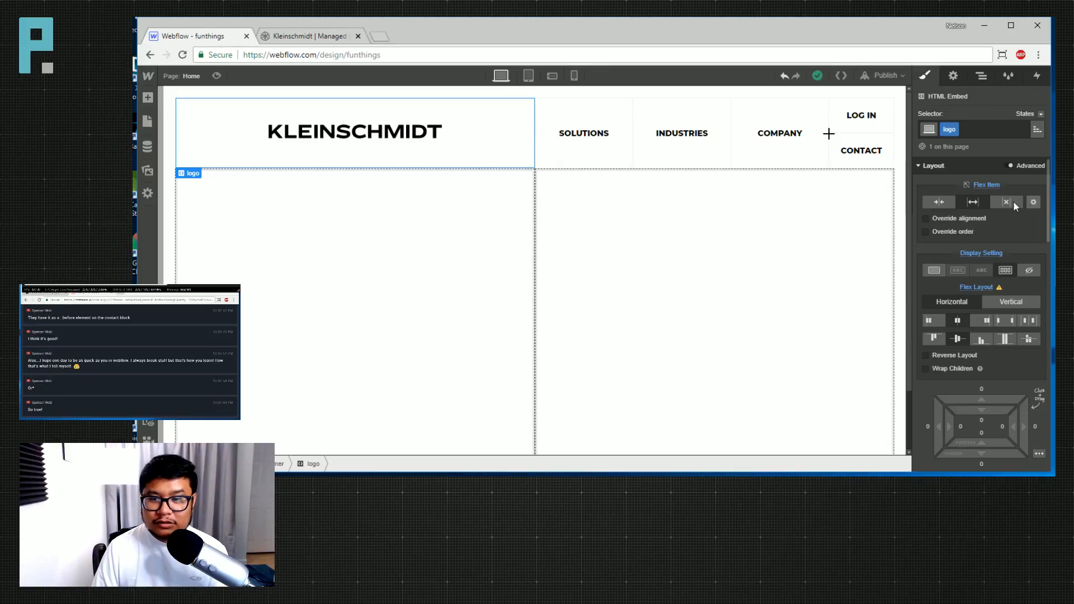
{"action": "left_click", "coordinate": [946, 201]}
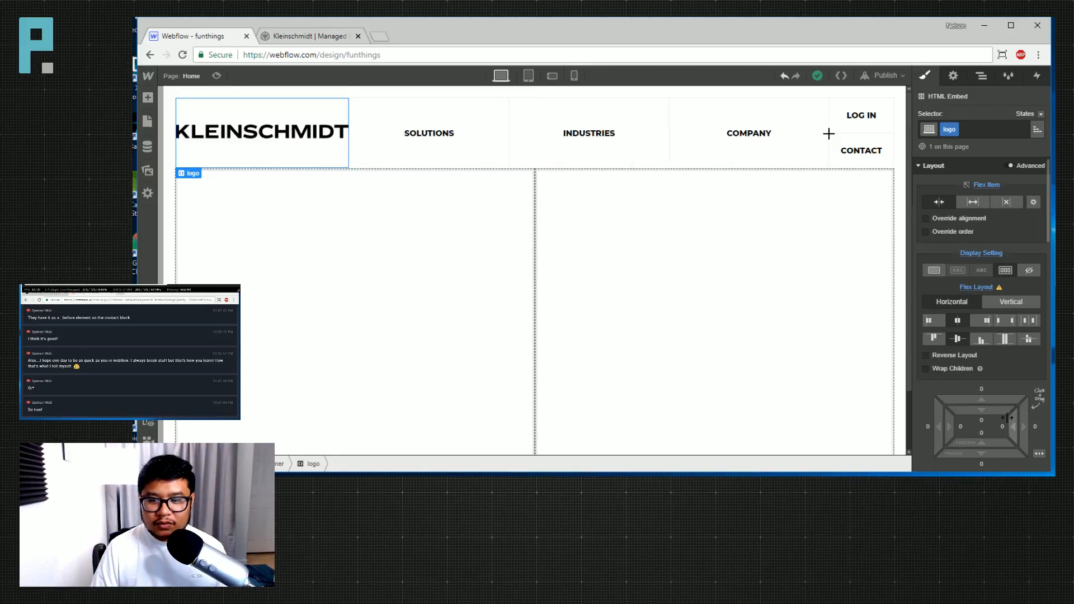
{"action": "left_click_drag", "start_coordinate": [974, 442], "coordinate": [962, 462]}
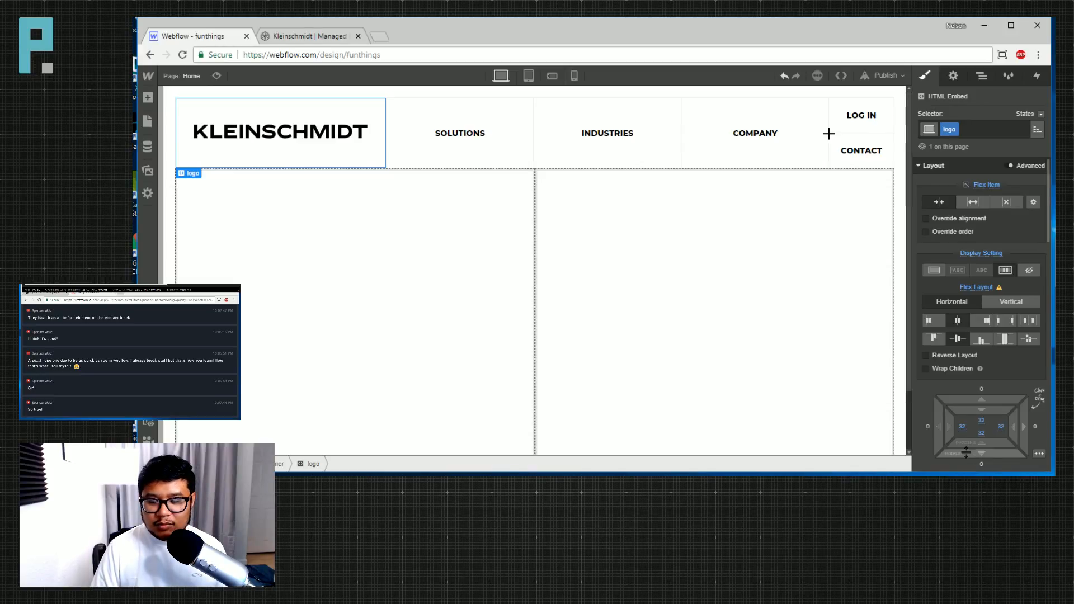
{"action": "left_click", "coordinate": [966, 452], "text": "alt+shift"}
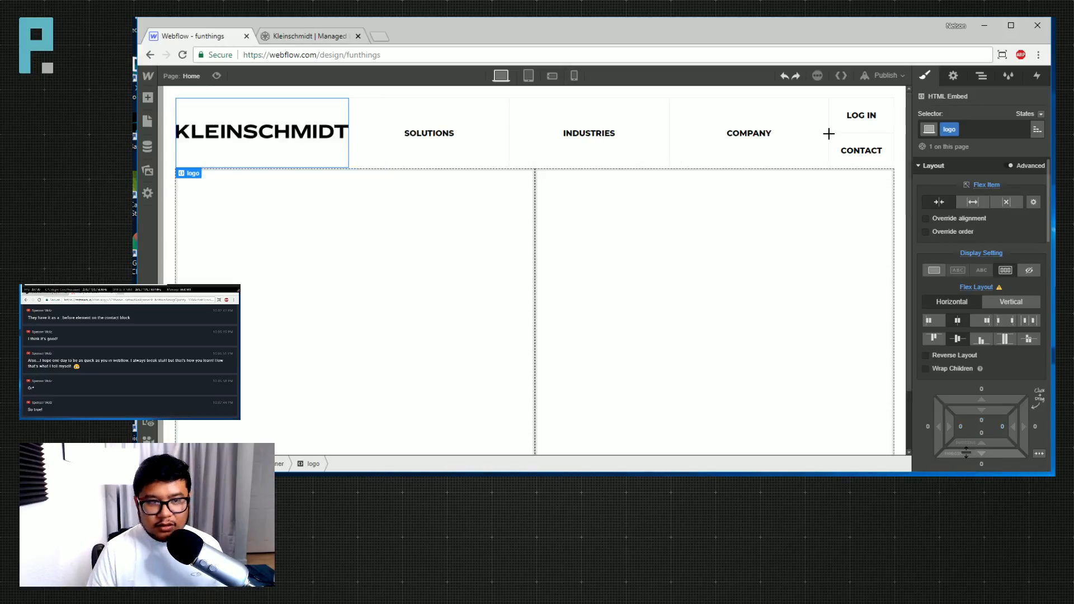
{"action": "left_click", "coordinate": [973, 202]}
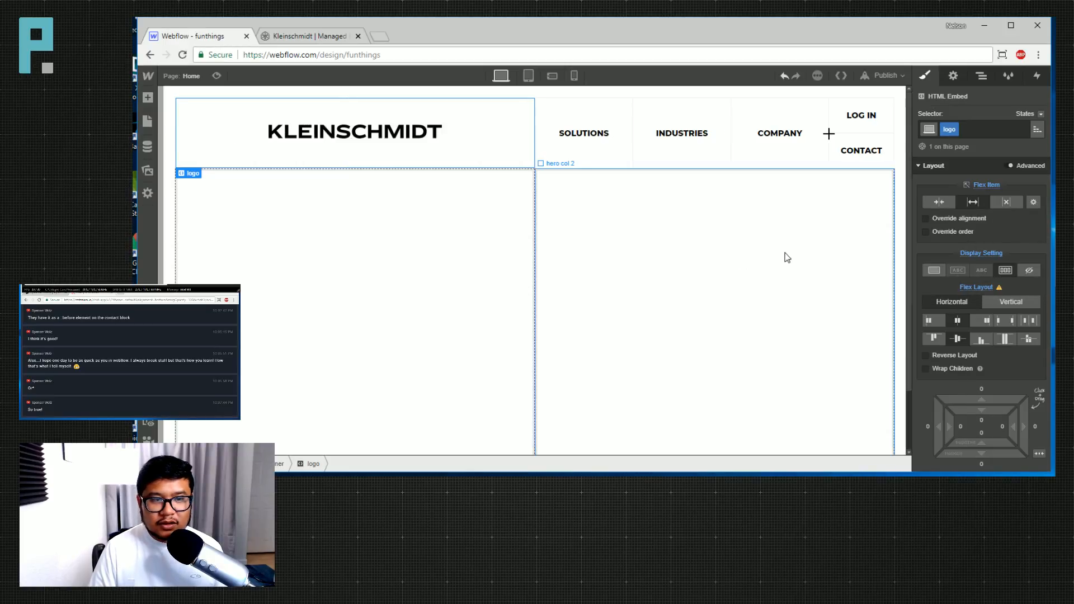
{"action": "left_click", "coordinate": [710, 251]}
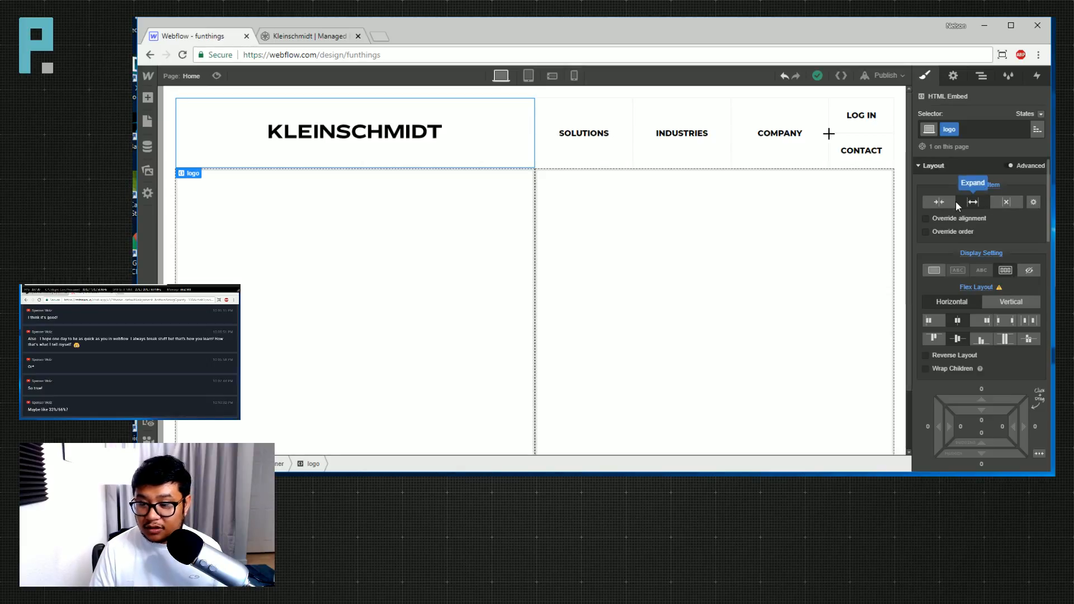
Set the navbar logo's flex basis to one third (100/3 %) in its custom flex sizing.
{"action": "left_click", "coordinate": [1034, 202]}
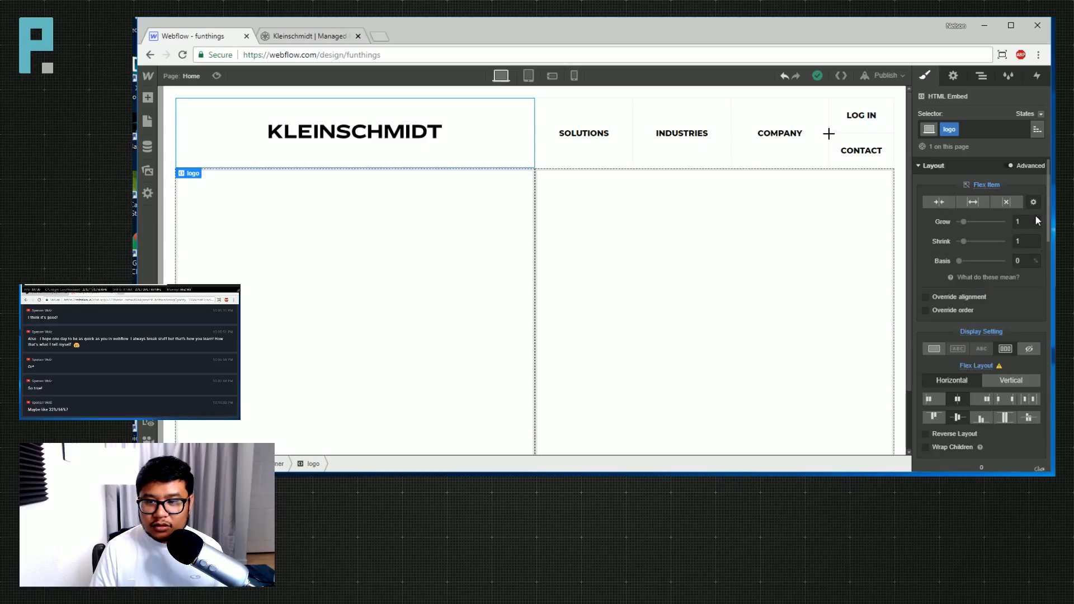
{"action": "left_click", "coordinate": [1023, 261]}
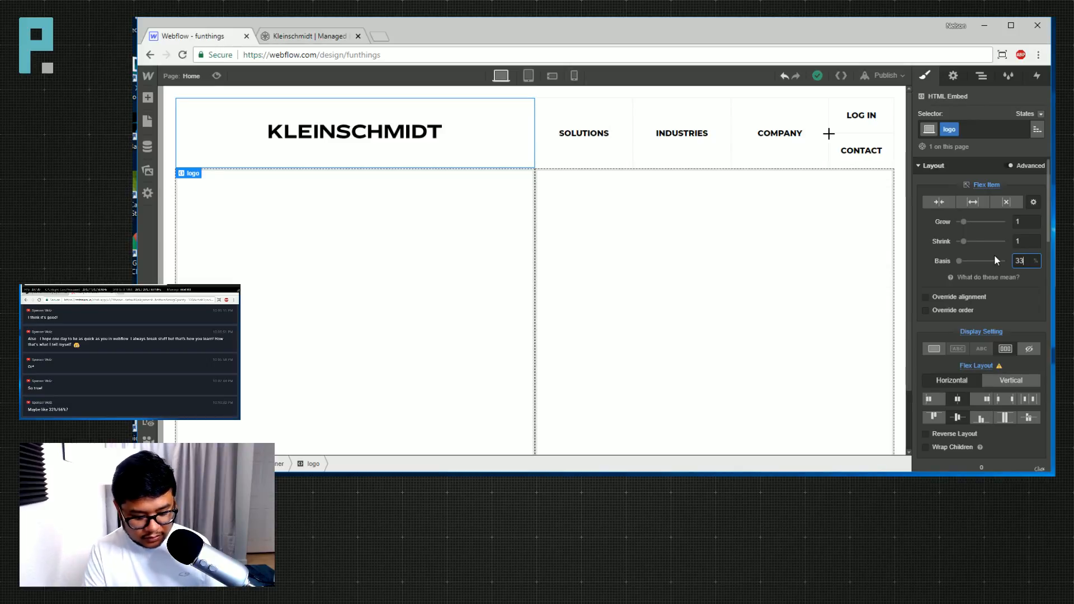
{"action": "key", "text": "BackSpace"}
{"action": "key", "text": "BackSpace"}
{"action": "type", "text": "100/3"}
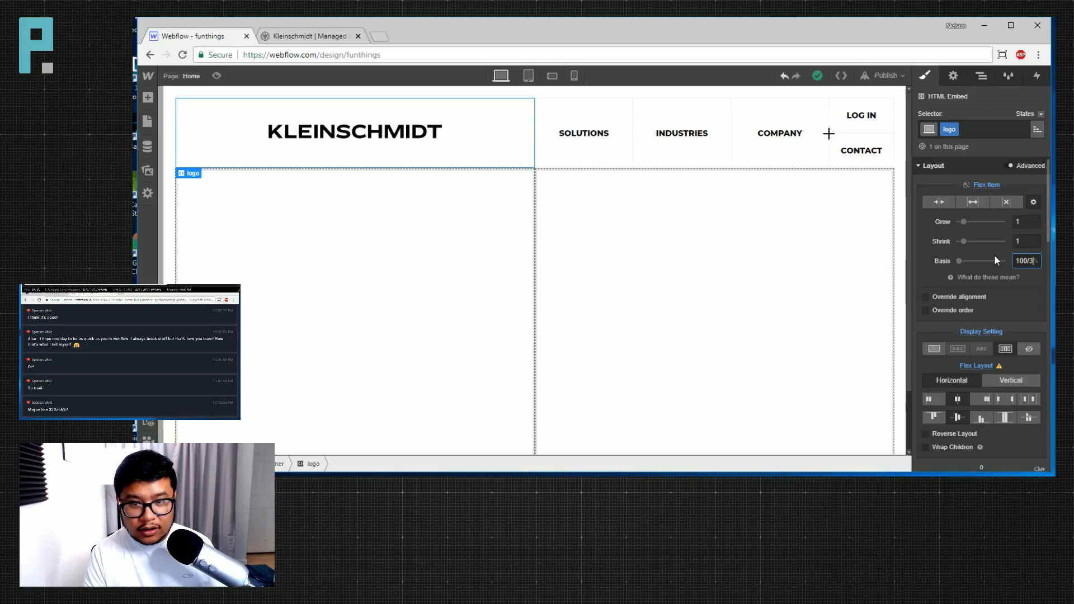
{"action": "key", "text": "Return"}
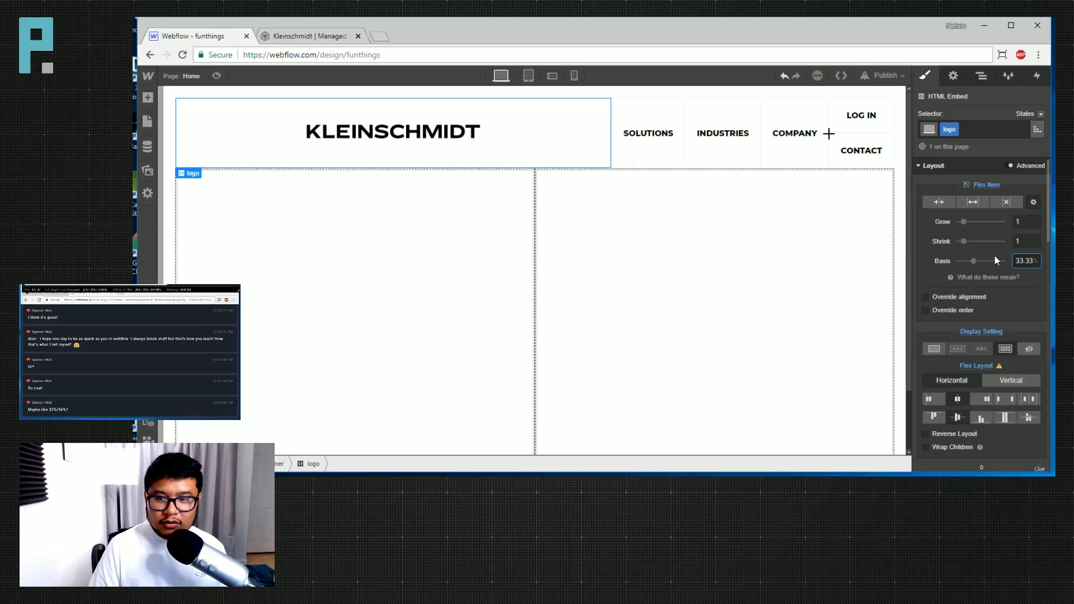
Set the navbar logo's flex basis to 0 px.
{"action": "left_click", "coordinate": [1015, 257]}
{"action": "type", "text": "auto"}
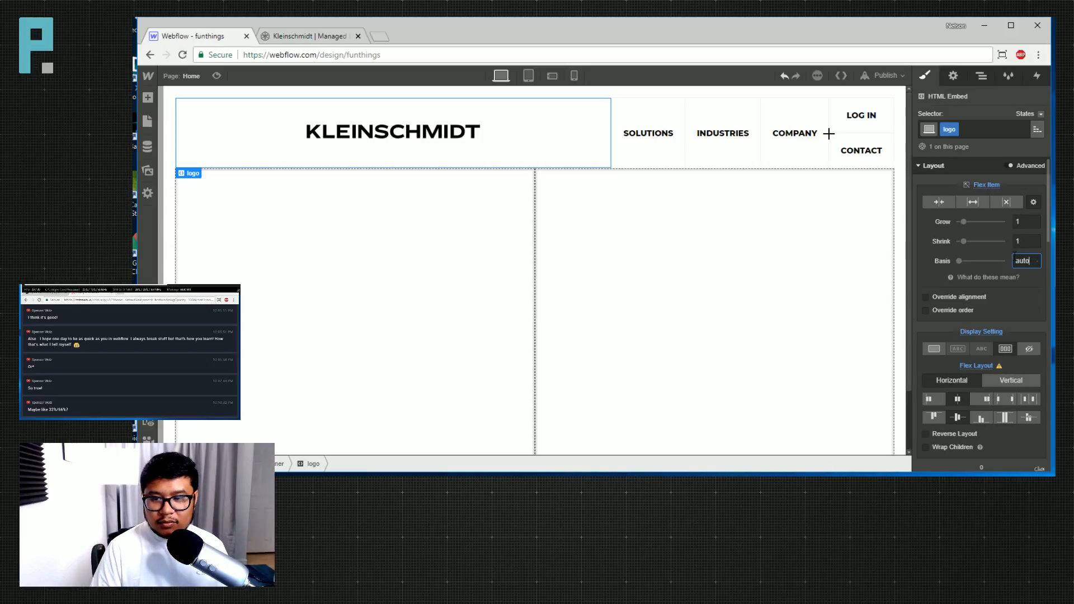
{"action": "key", "text": "BackSpace"}
{"action": "key", "text": "BackSpace"}
{"action": "key", "text": "BackSpace"}
{"action": "key", "text": "BackSpace"}
{"action": "type", "text": "0"}
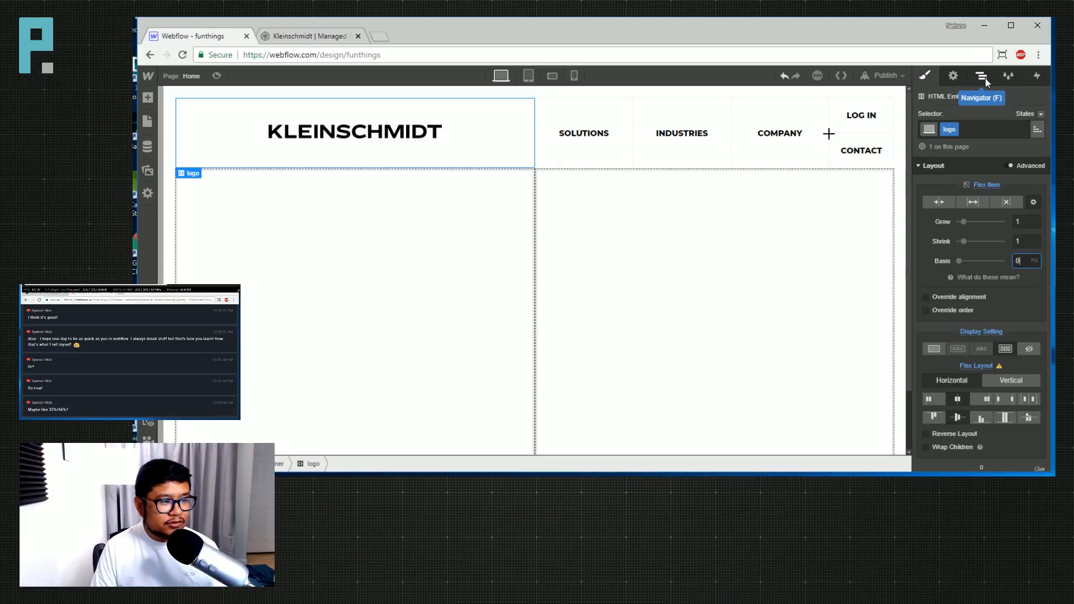
{"action": "left_click", "coordinate": [358, 383]}
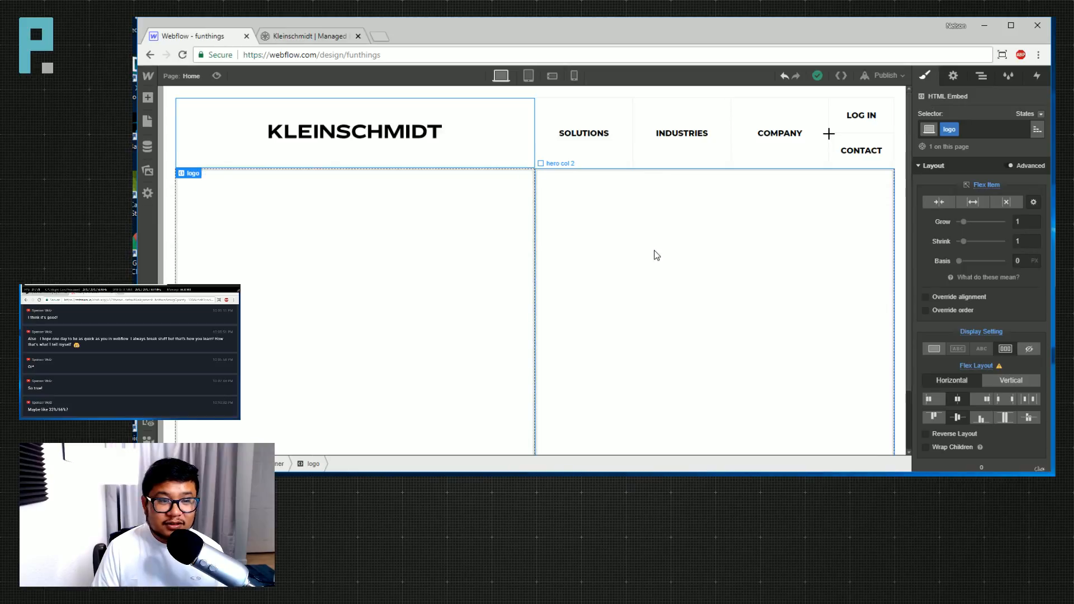
Set hero col 2's flex grow to 0 and basis to 23 %, and compare the column widths with the original Kleinschmidt page.
{"action": "left_click", "coordinate": [654, 254]}
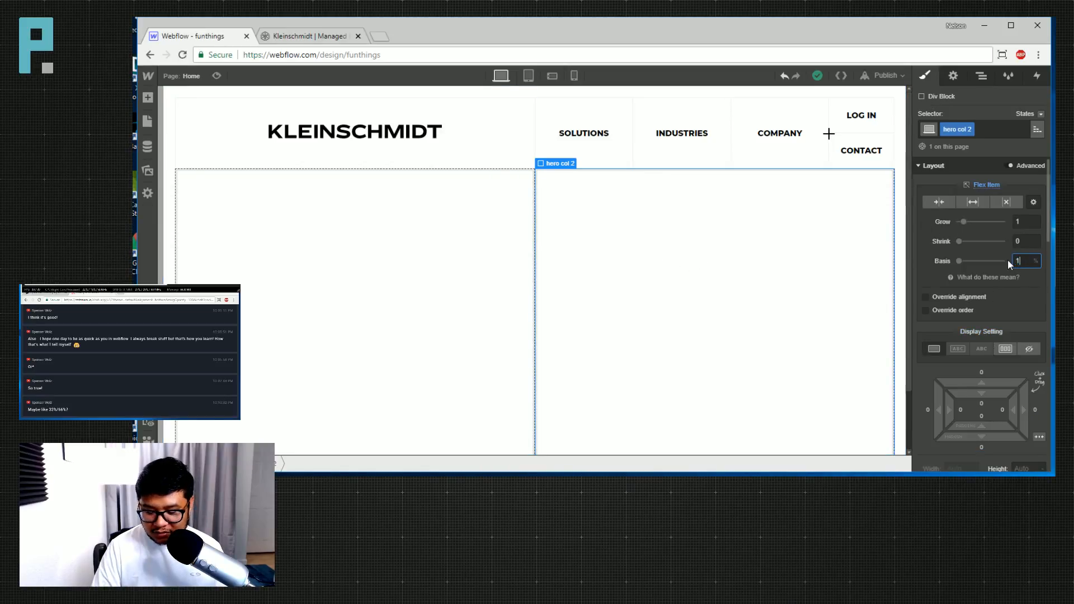
{"action": "type", "text": "15"}
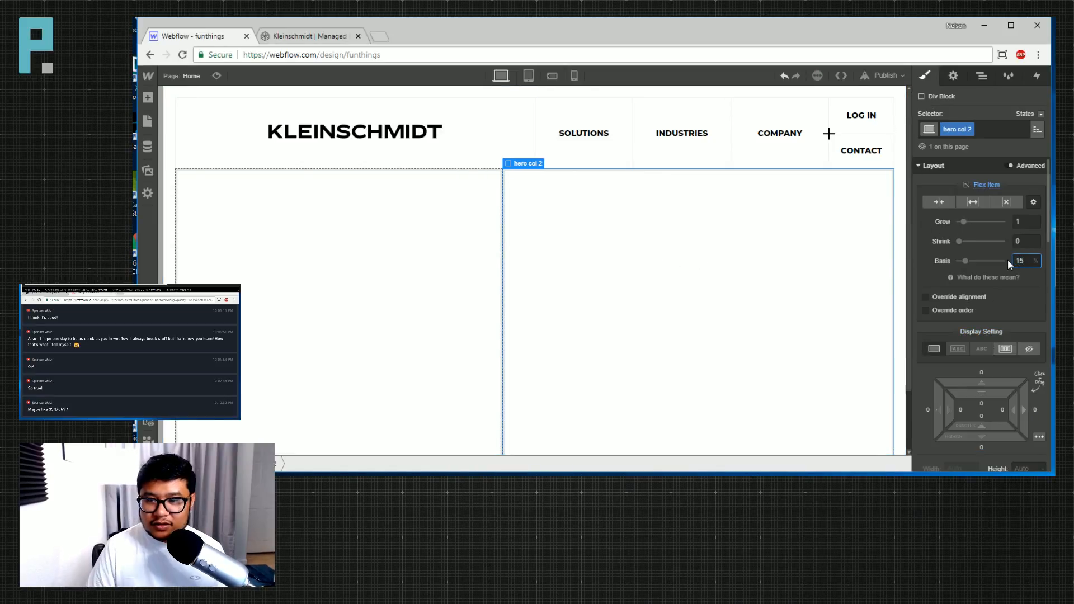
{"action": "left_click_drag", "start_coordinate": [964, 225], "coordinate": [957, 223]}
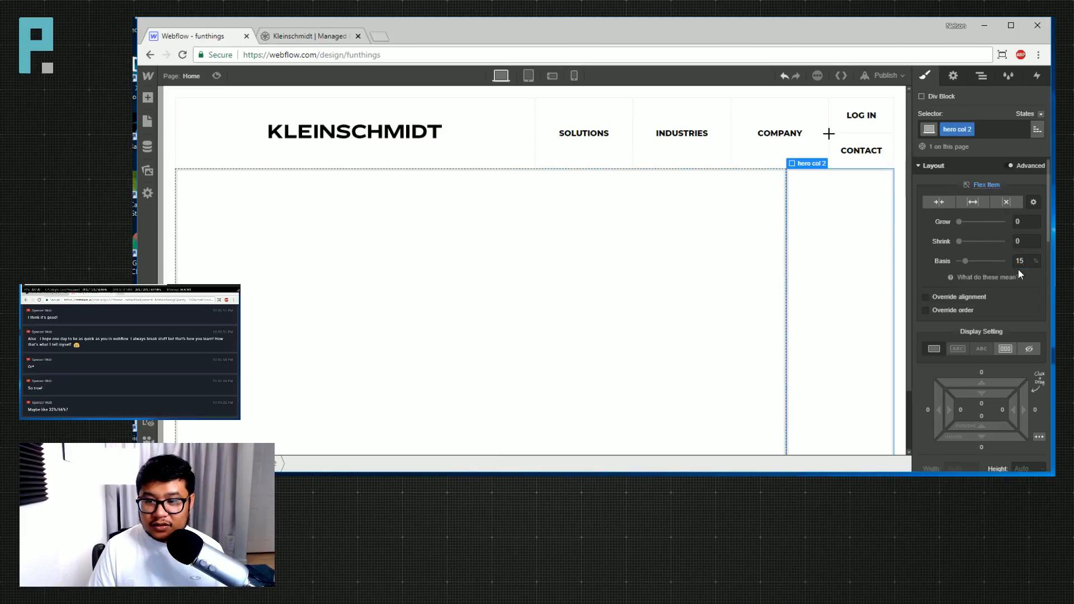
{"action": "key", "text": "BackSpace"}
{"action": "key", "text": "BackSpace"}
{"action": "type", "text": "25"}
{"action": "key", "text": "Down"}
{"action": "key", "text": "Down"}
{"action": "key", "text": "Down"}
{"action": "key", "text": "Up"}
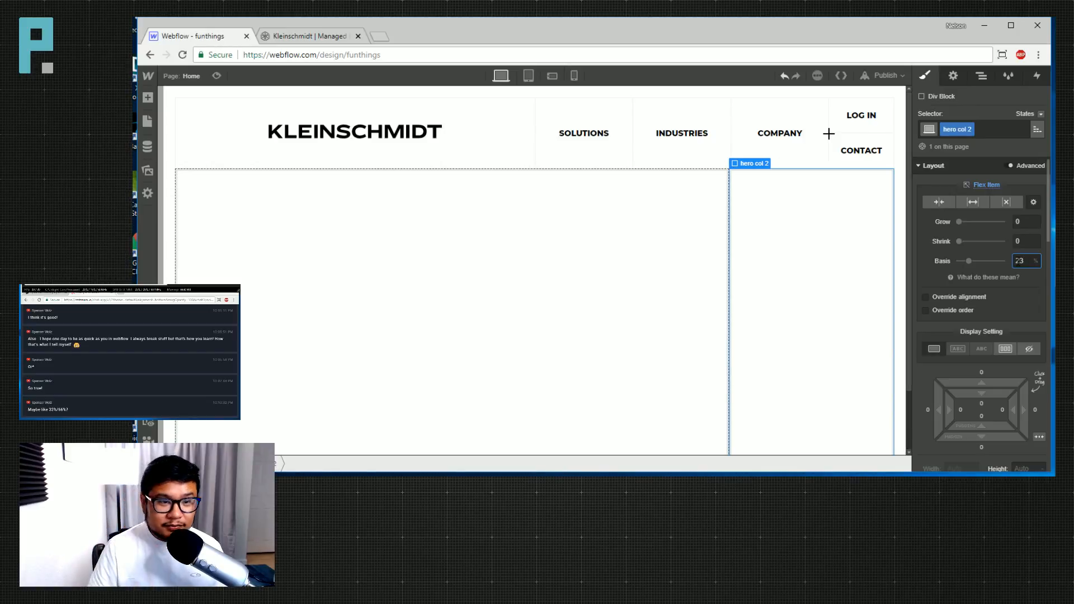
{"action": "left_click", "coordinate": [324, 36]}
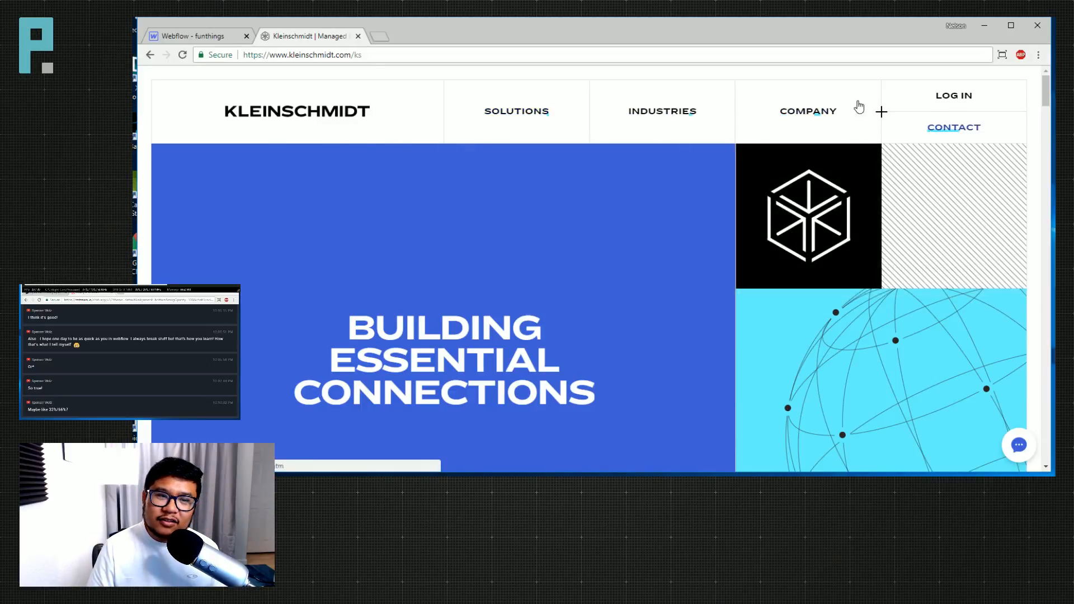
{"action": "left_click", "coordinate": [224, 37]}
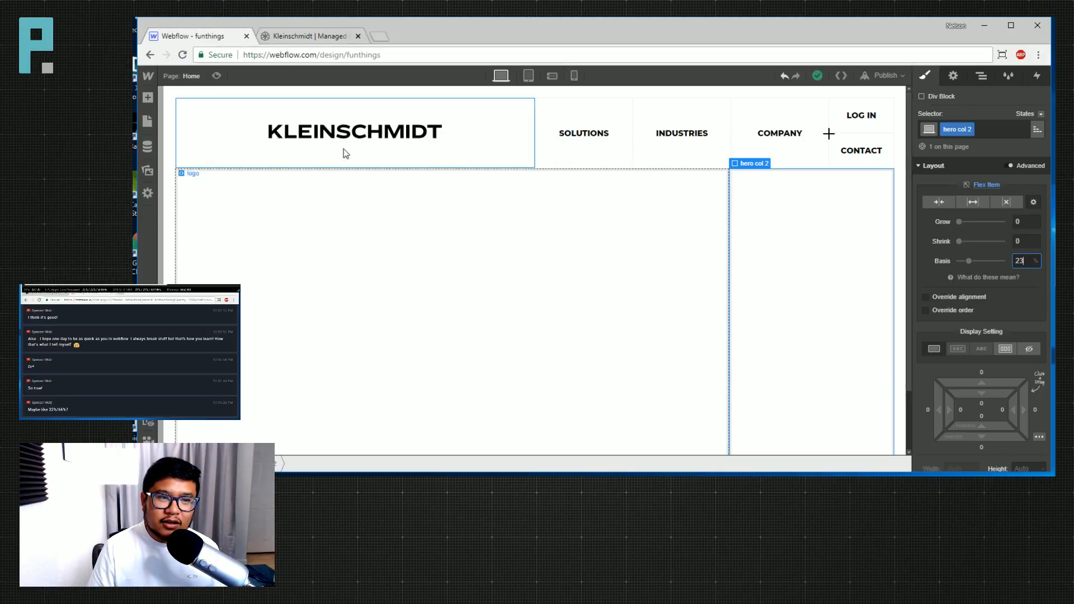
Set the navbar logo's flex shrink to 0 and its basis to 25 %.
{"action": "left_click", "coordinate": [567, 187]}
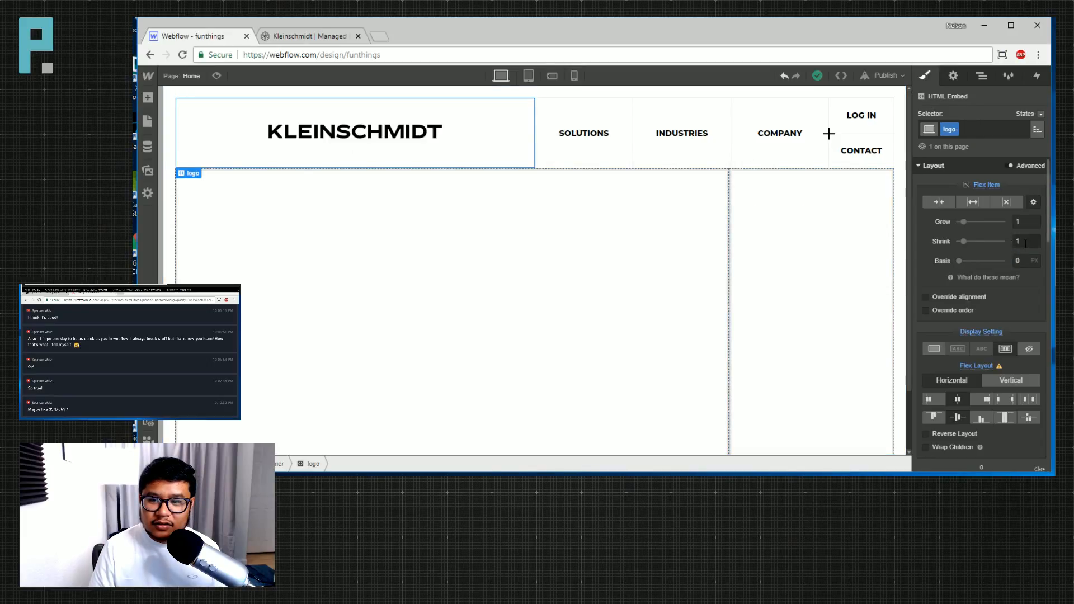
{"action": "left_click_drag", "start_coordinate": [963, 241], "coordinate": [948, 245]}
{"action": "left_click", "coordinate": [1029, 263]}
{"action": "type", "text": "25%"}
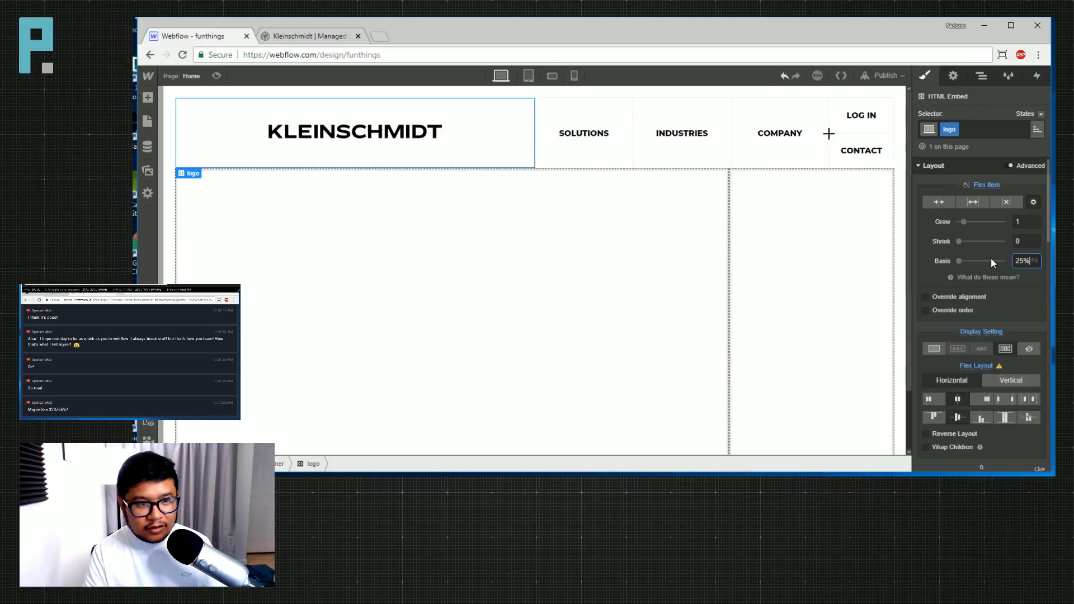
Set the Nav Menu's custom flex sizing to shrink 0 and basis 55 %.
{"action": "left_click", "coordinate": [982, 77]}
{"action": "left_click", "coordinate": [976, 172]}
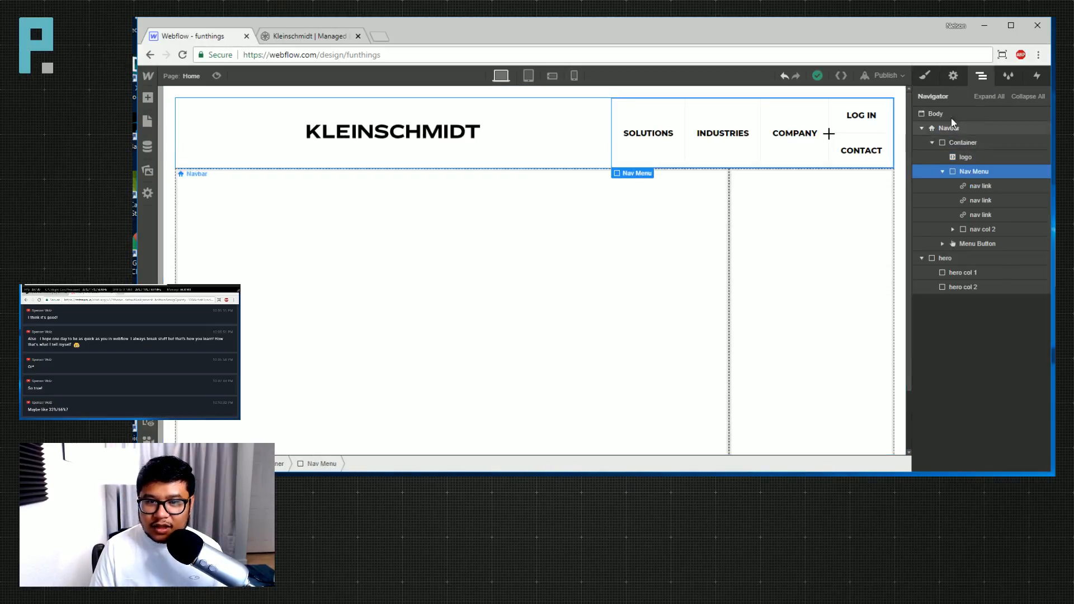
{"action": "left_click", "coordinate": [924, 77]}
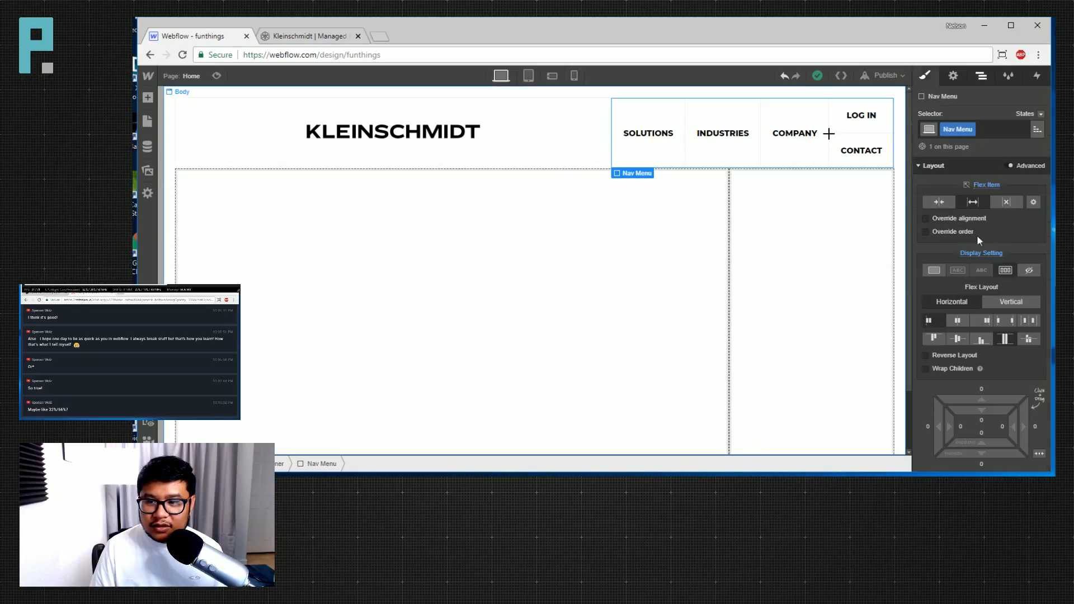
{"action": "left_click", "coordinate": [1033, 202]}
{"action": "left_click_drag", "start_coordinate": [963, 241], "coordinate": [957, 242]}
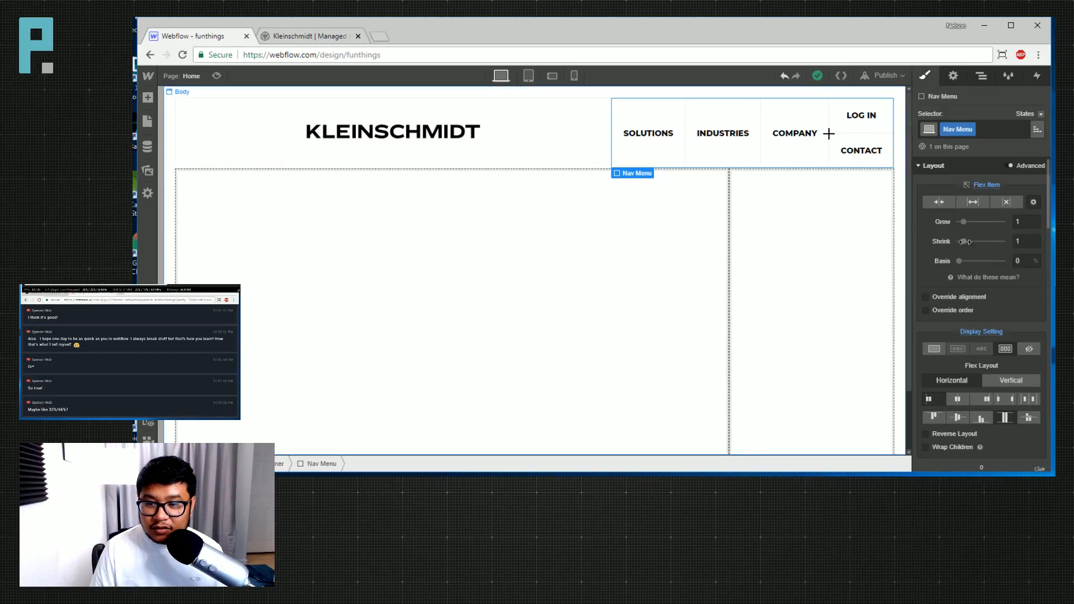
{"action": "left_click", "coordinate": [1027, 261]}
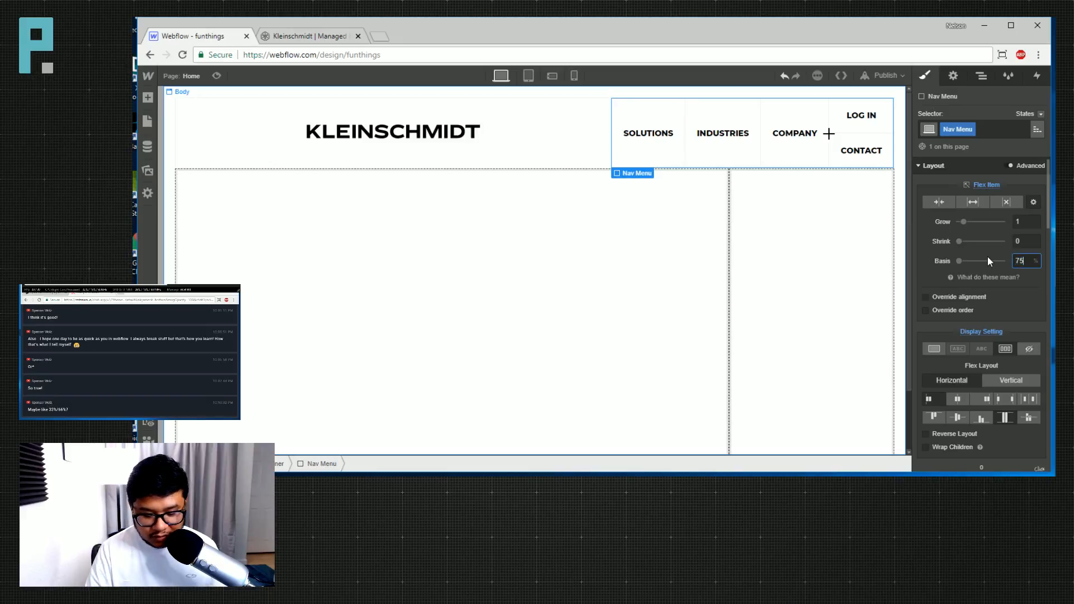
{"action": "type", "text": "75"}
{"action": "key", "text": "Return"}
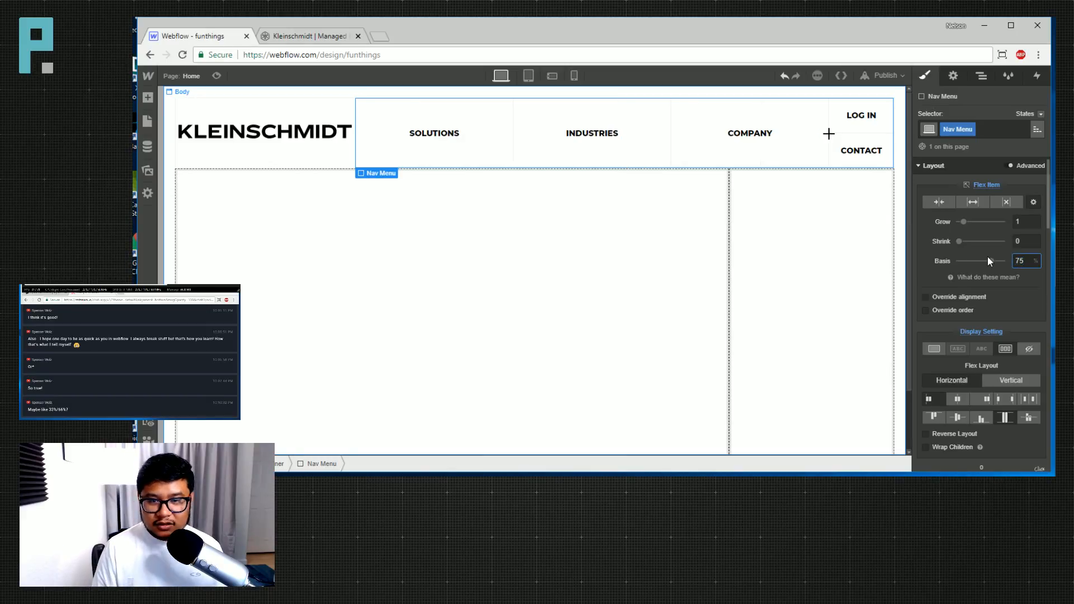
{"action": "key", "text": "shift+Down"}
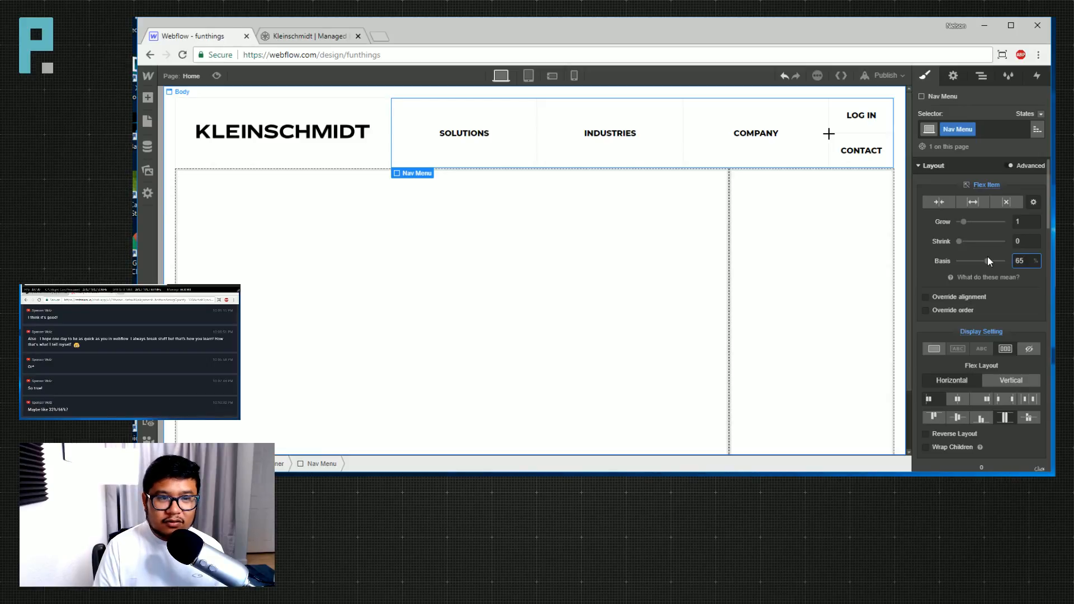
{"action": "key", "text": "shift+Down"}
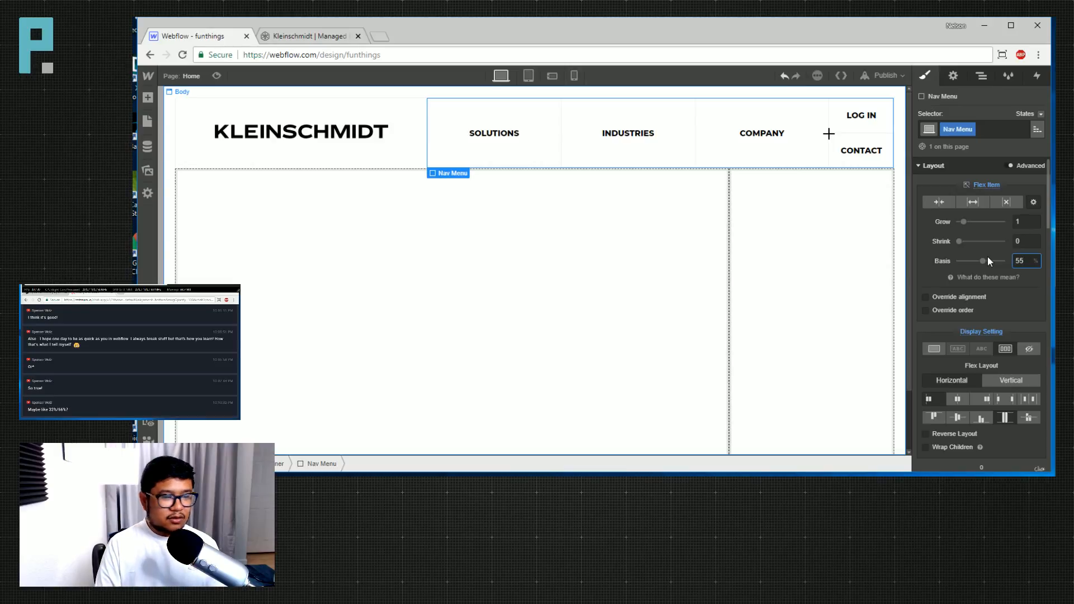
{"action": "left_click", "coordinate": [352, 136]}
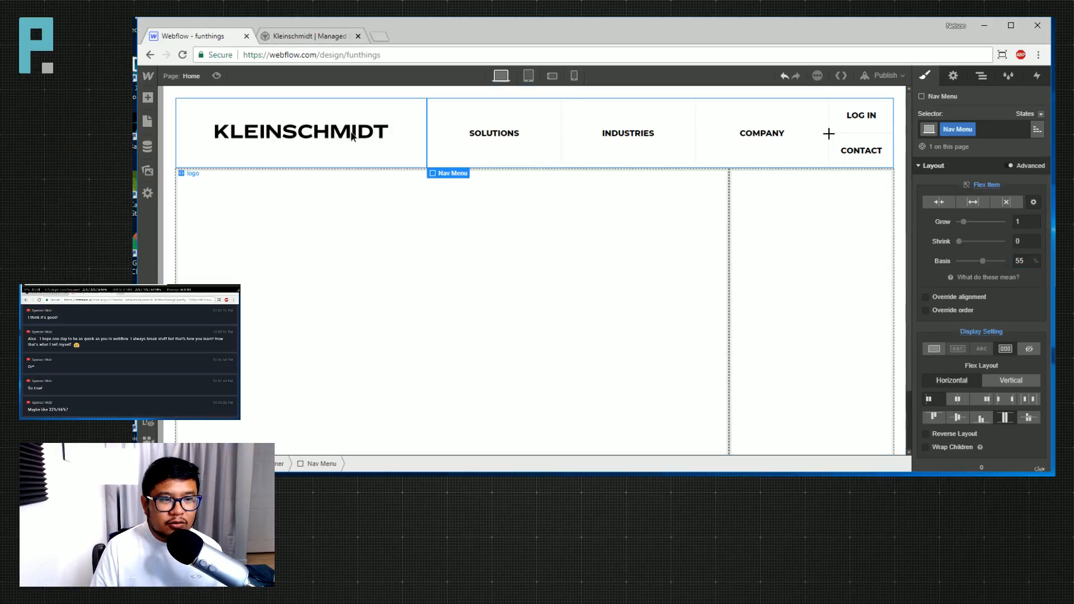
{"action": "scroll", "coordinate": [1000, 335], "scroll_direction": "down", "scroll_amount": 3}
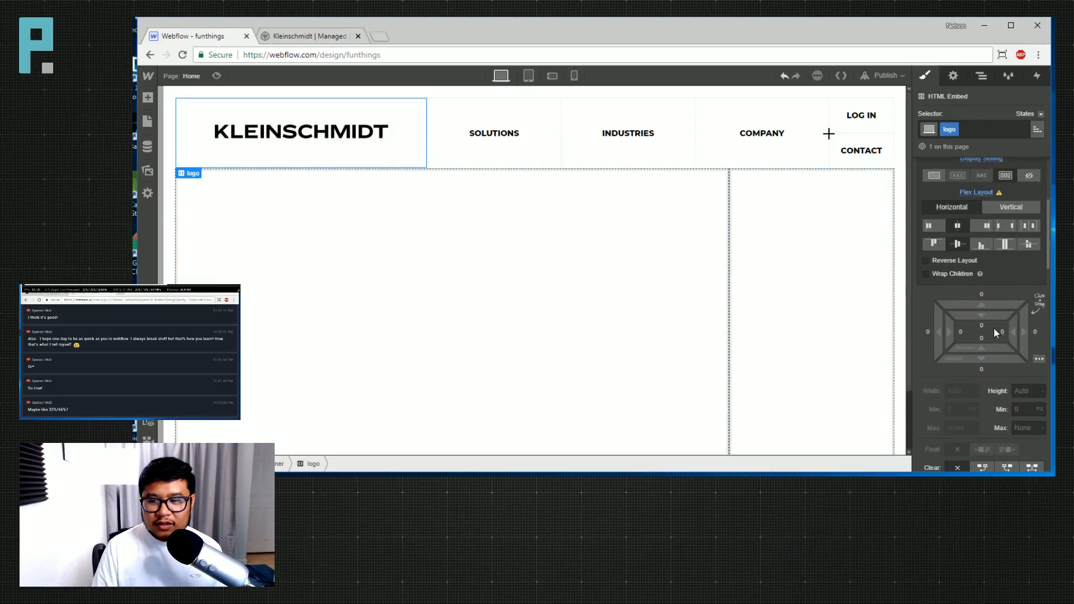
{"action": "left_click_drag", "start_coordinate": [995, 326], "coordinate": [992, 401]}
{"action": "key", "text": "ctrl+z"}
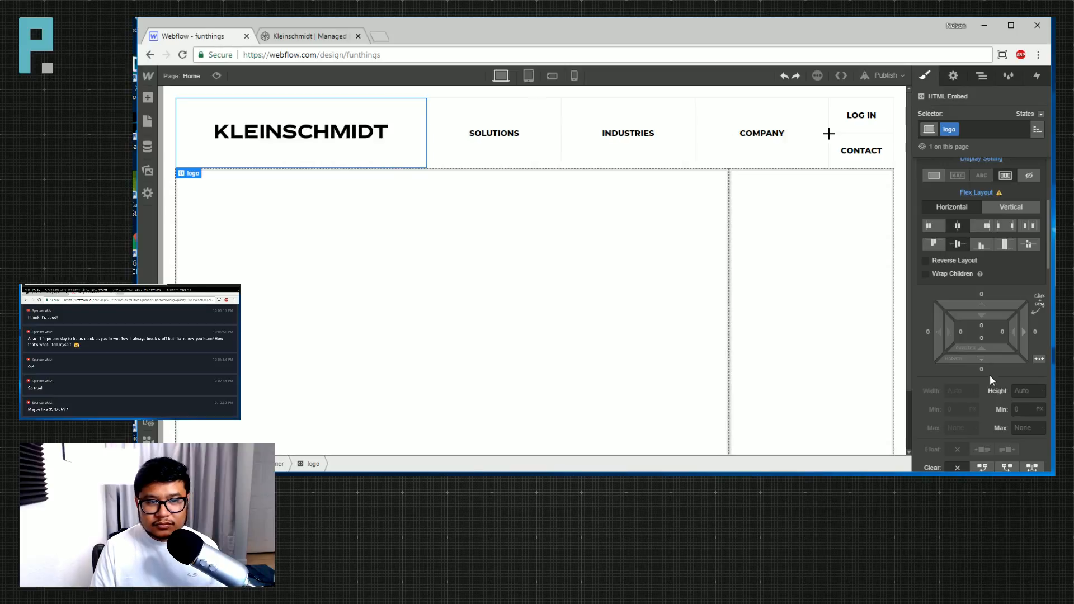
Raise hero col 2's flex basis to 28 % and check its edge against the nav link divider.
{"action": "left_click", "coordinate": [780, 258]}
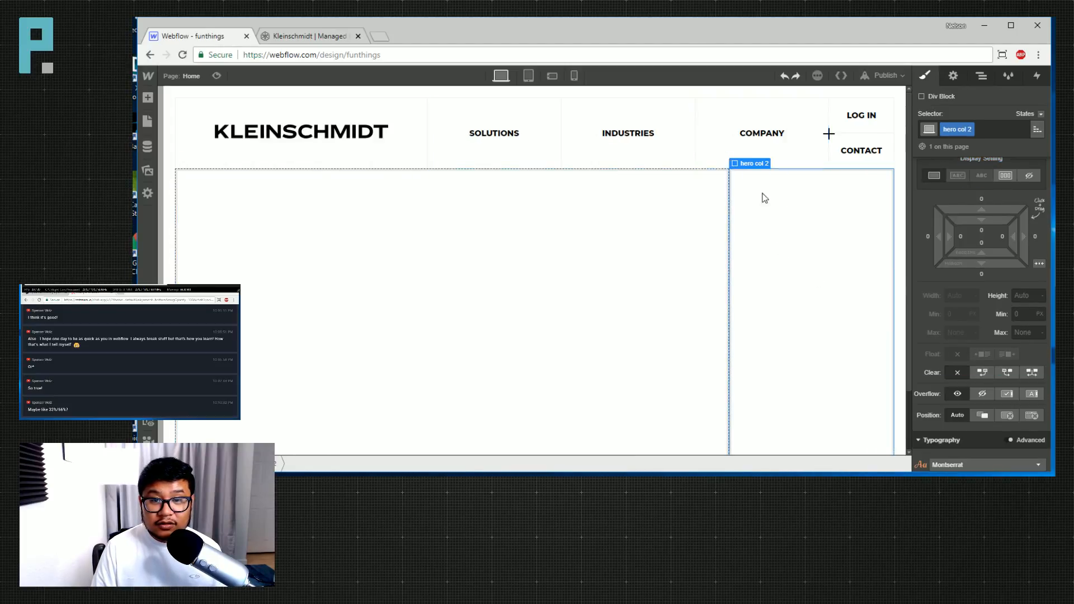
{"action": "scroll", "coordinate": [1035, 280], "scroll_direction": "up", "scroll_amount": 3}
{"action": "left_click", "coordinate": [1026, 262]}
{"action": "key", "text": "Up"}
{"action": "key", "text": "Up"}
{"action": "key", "text": "Up"}
{"action": "key", "text": "Up"}
{"action": "key", "text": "Up"}
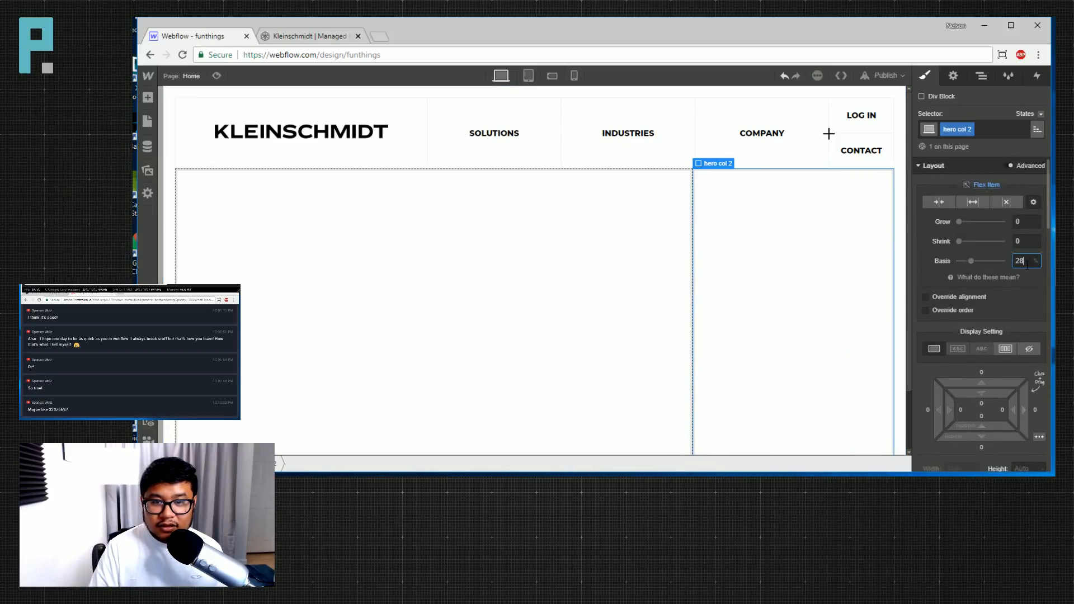
{"action": "left_click", "coordinate": [562, 252]}
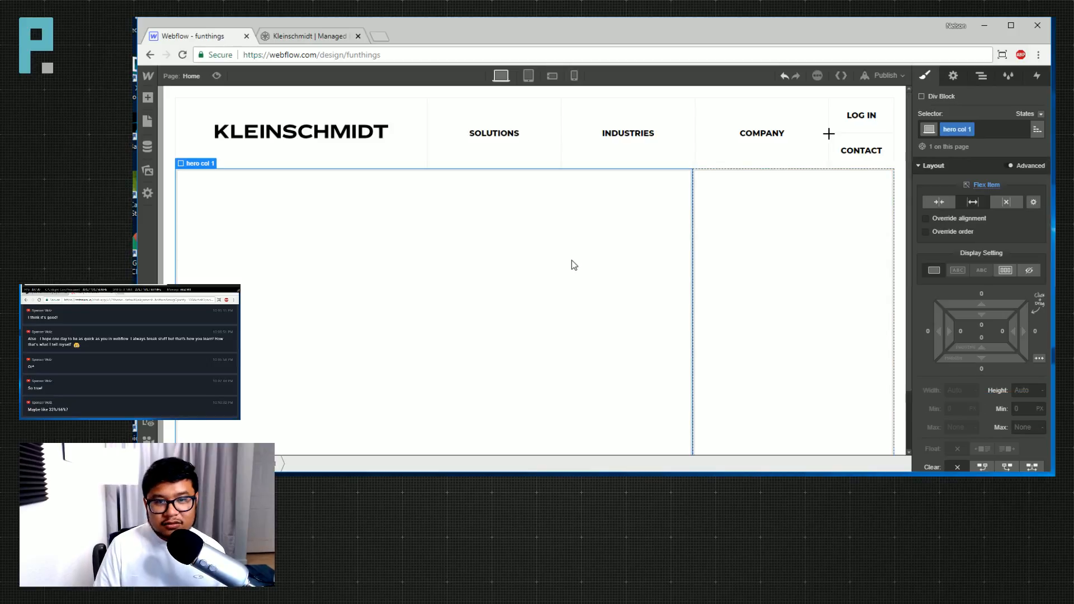
Try flex basis values of 28.25 % and 28.05 % on hero col 2 to align it with the nav divider.
{"action": "left_click", "coordinate": [779, 296]}
{"action": "left_click", "coordinate": [1028, 261]}
{"action": "key", "text": "Down"}
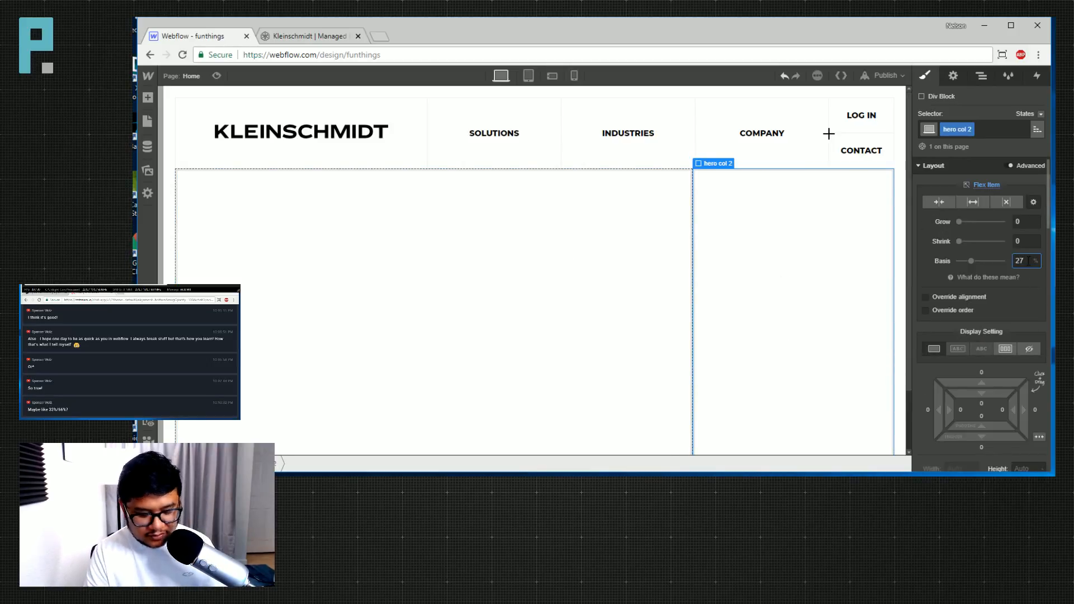
{"action": "type", "text": ".5"}
{"action": "key", "text": "BackSpace"}
{"action": "type", "text": "2"}
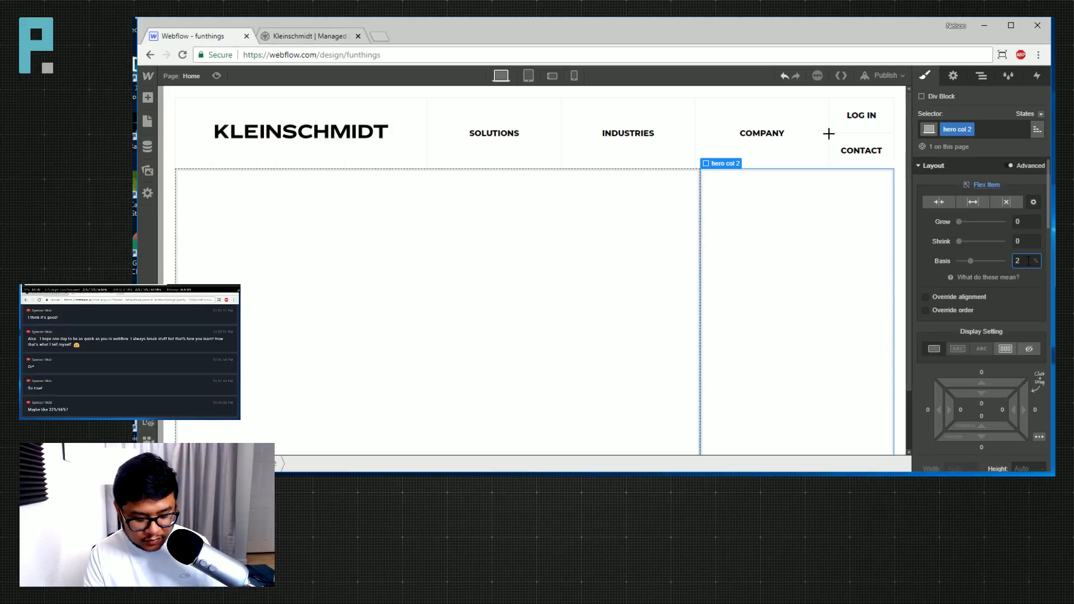
{"action": "type", "text": "5"}
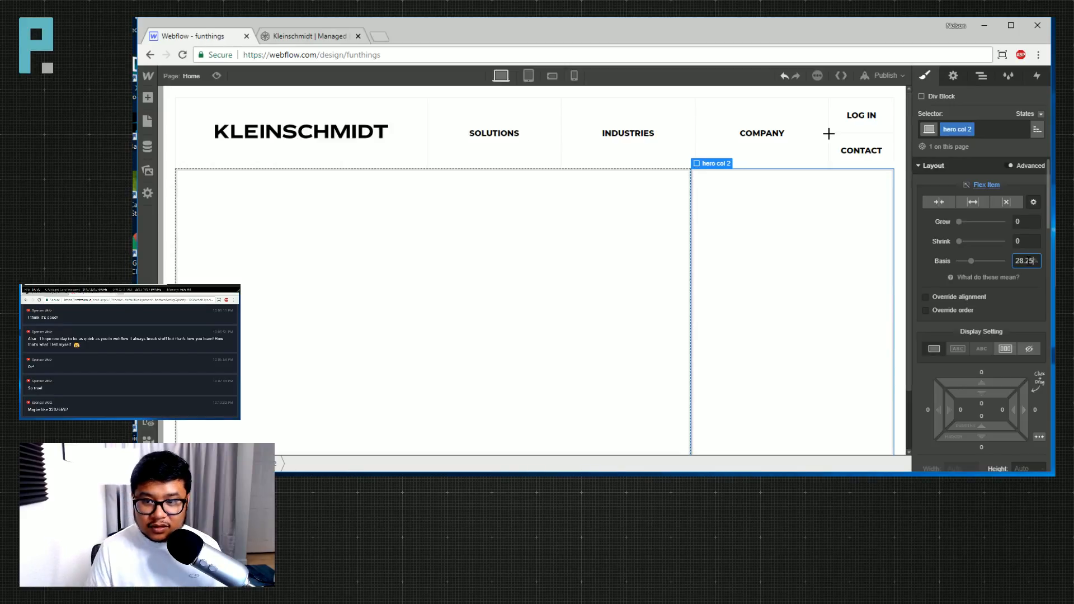
{"action": "type", "text": ".501"}
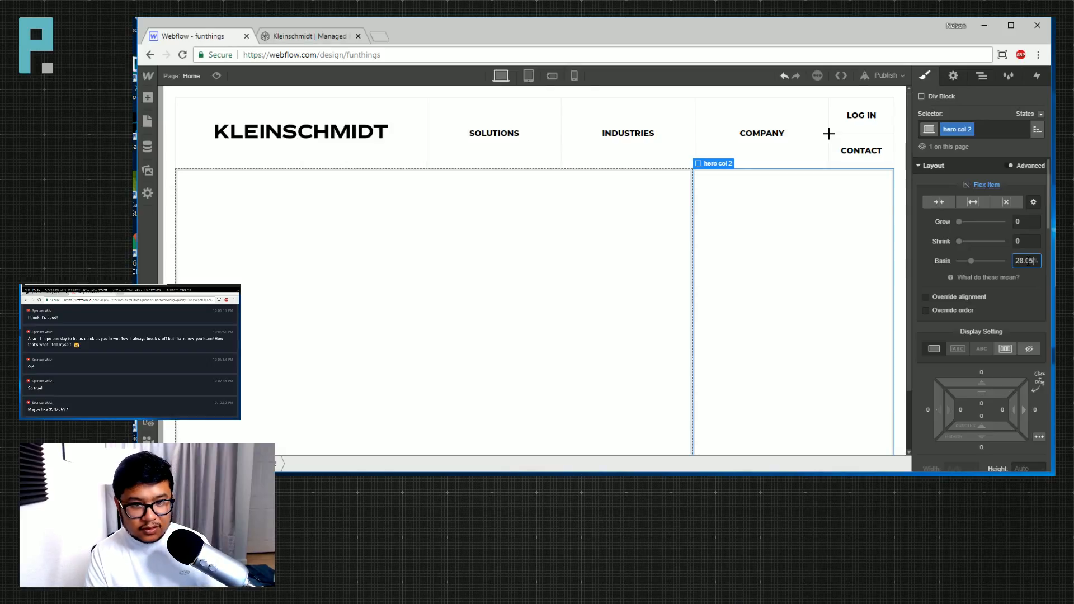
{"action": "left_click", "coordinate": [609, 269]}
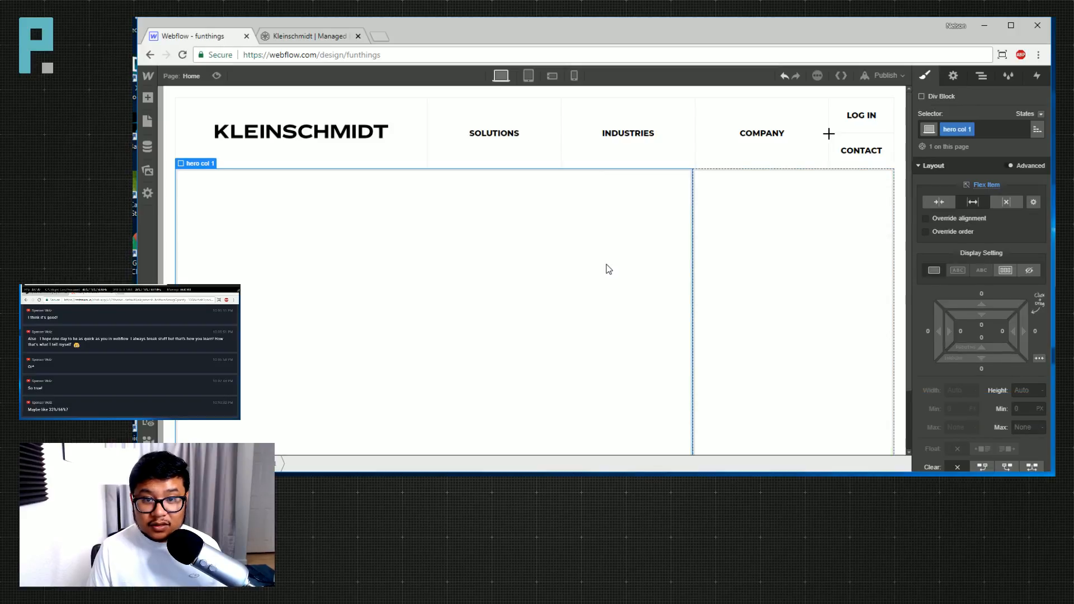
Set hero col 2's flex basis to 27.9 % and check the boundary between the two hero columns.
{"action": "left_click", "coordinate": [721, 272]}
{"action": "left_click_drag", "start_coordinate": [1028, 259], "coordinate": [1044, 263]}
{"action": "type", "text": "27.9"}
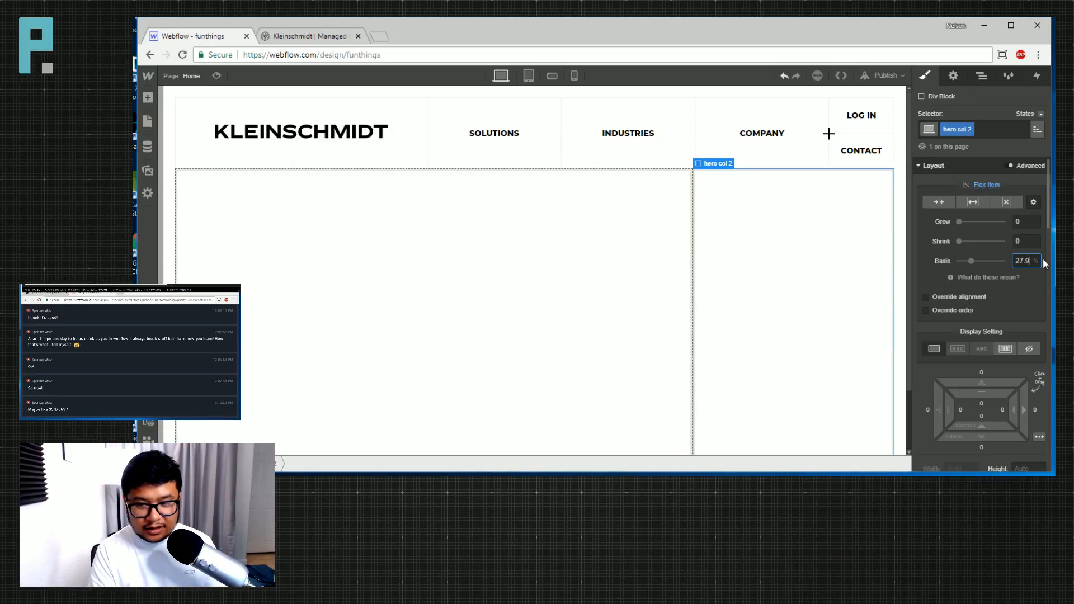
{"action": "left_click", "coordinate": [589, 287]}
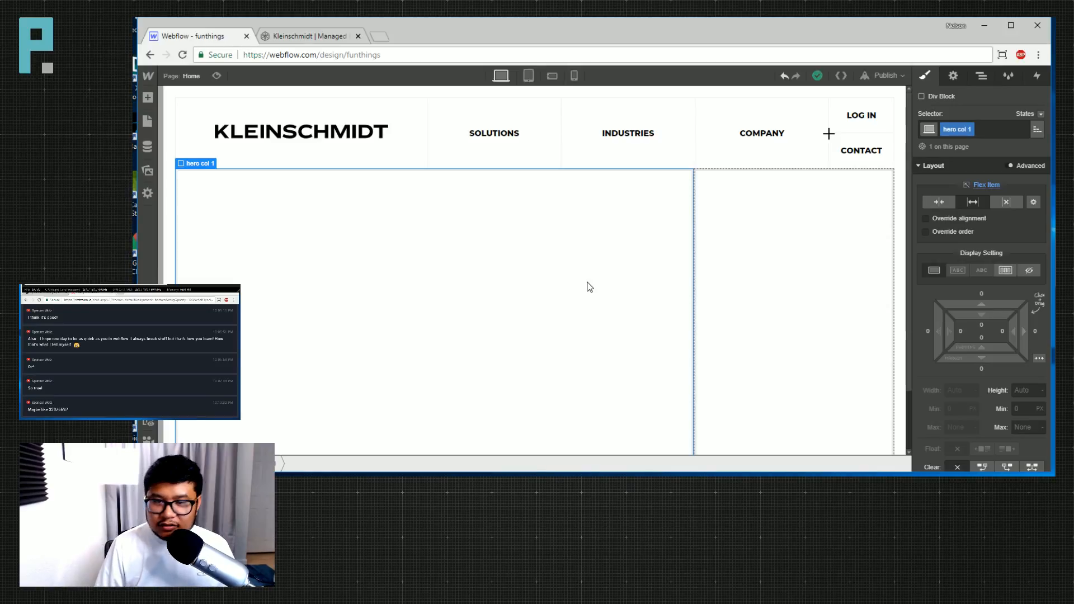
{"action": "left_click", "coordinate": [708, 286]}
{"action": "left_click", "coordinate": [455, 257]}
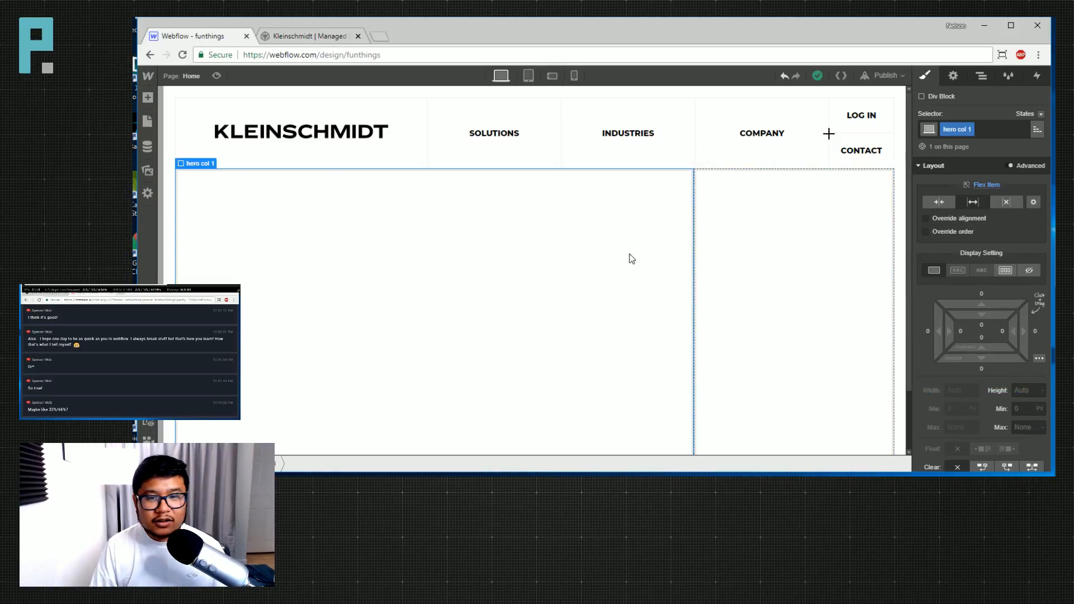
Sample the large hero panel's blue (#3E5DD6) on the original Kleinschmidt site and copy it to the clipboard.
{"action": "left_click", "coordinate": [317, 37]}
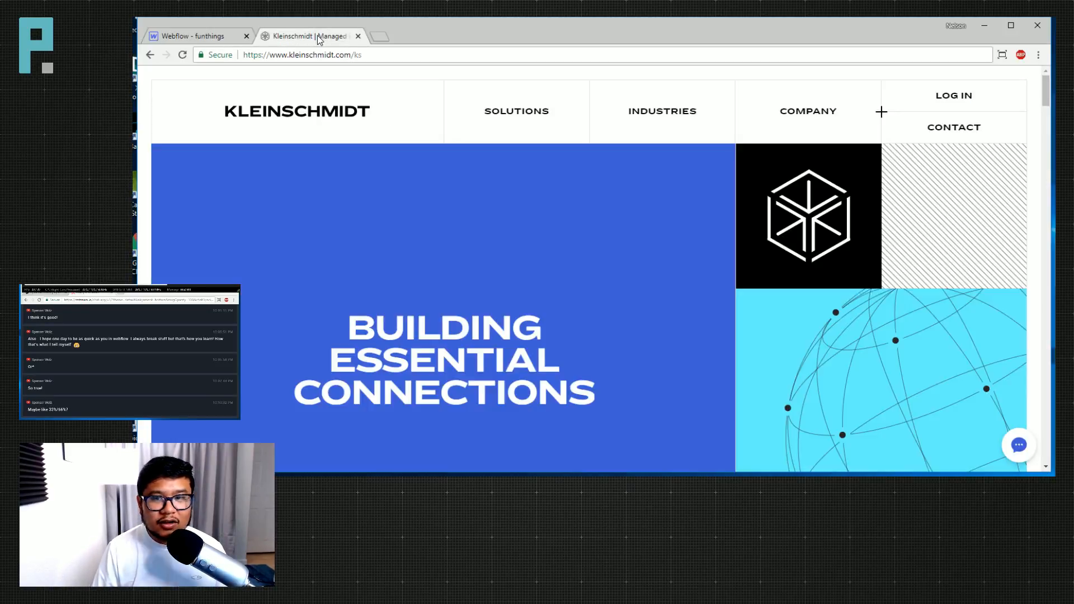
{"action": "left_click", "coordinate": [1039, 54]}
{"action": "left_click", "coordinate": [986, 75]}
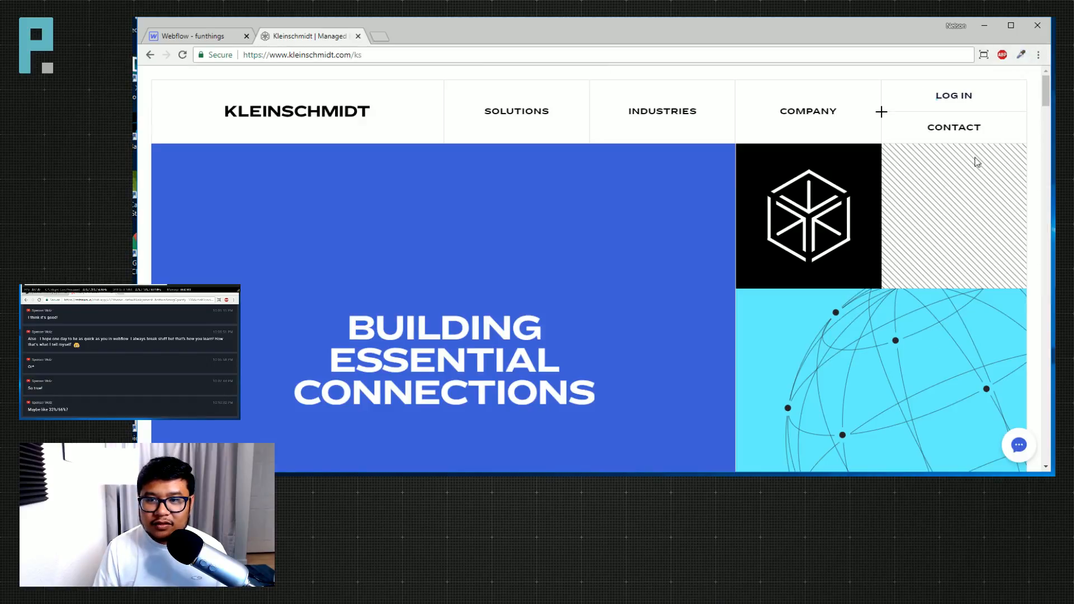
{"action": "left_click", "coordinate": [1021, 54]}
{"action": "left_click", "coordinate": [990, 74]}
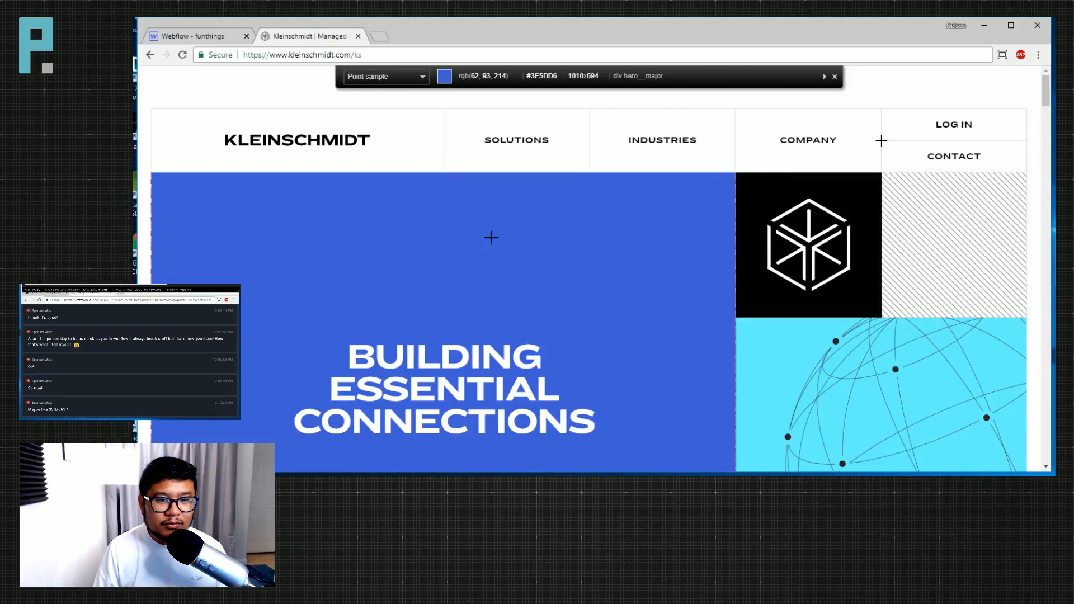
{"action": "left_click", "coordinate": [624, 255]}
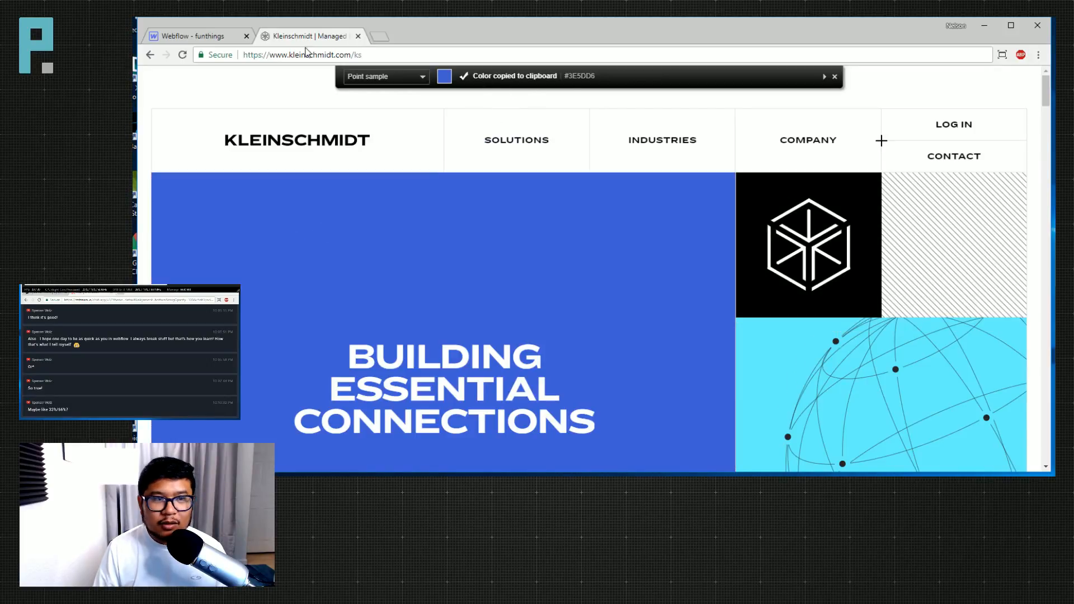
Back in the Webflow project, set hero col 1's background colour to the copied #3e5dd6.
{"action": "left_click", "coordinate": [215, 35]}
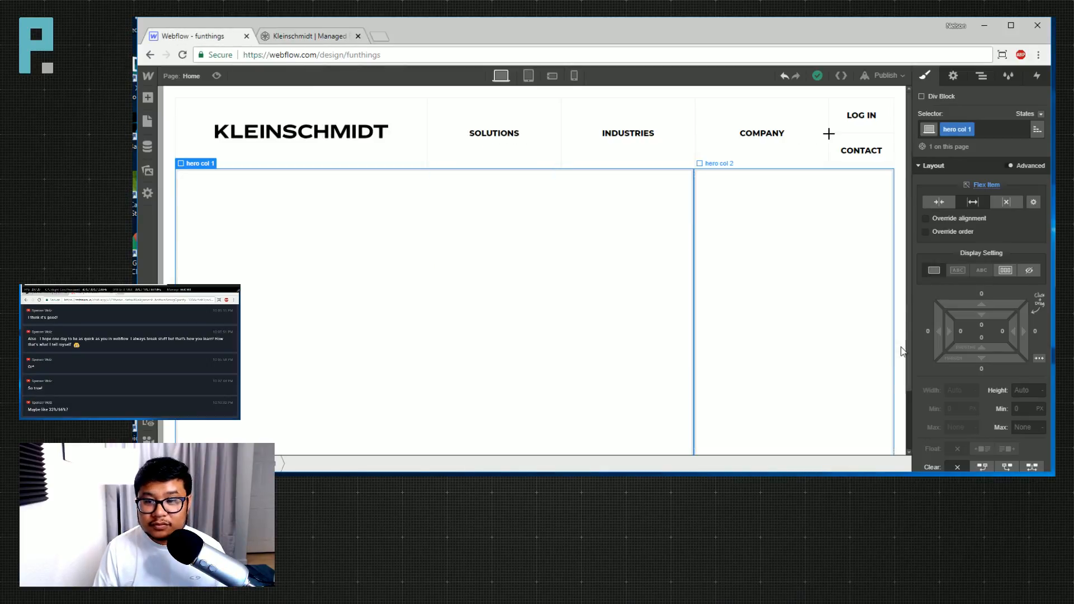
{"action": "scroll", "coordinate": [977, 382], "scroll_direction": "down", "scroll_amount": 10}
{"action": "left_click", "coordinate": [967, 269]}
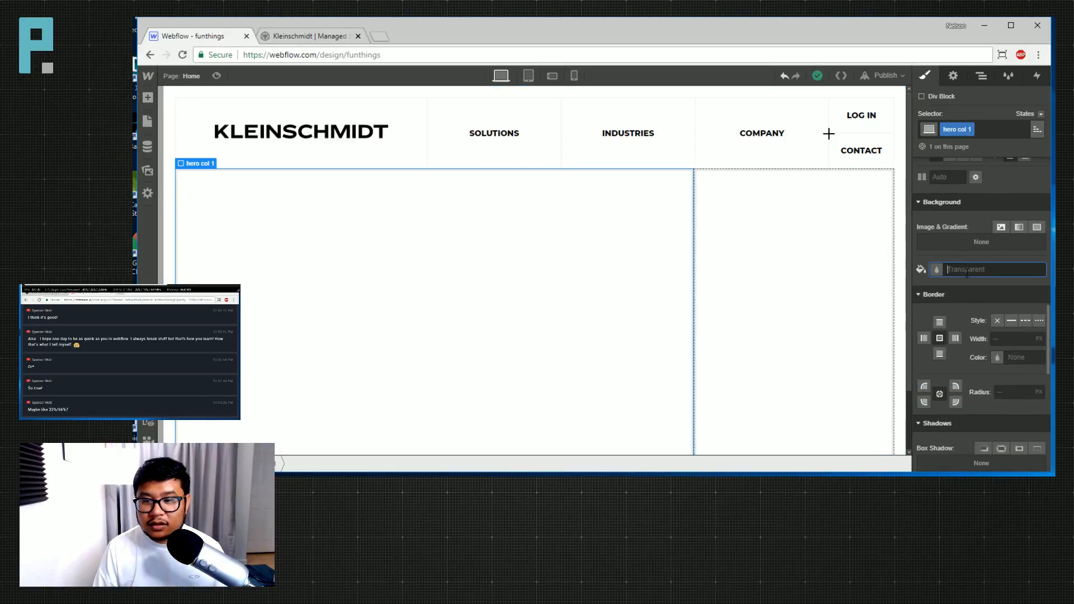
{"action": "key", "text": "ctrl+v"}
Make hero col 1 a horizontal flex container with its children centred horizontally and vertically.
{"action": "scroll", "coordinate": [967, 234], "scroll_direction": "up", "scroll_amount": 5}
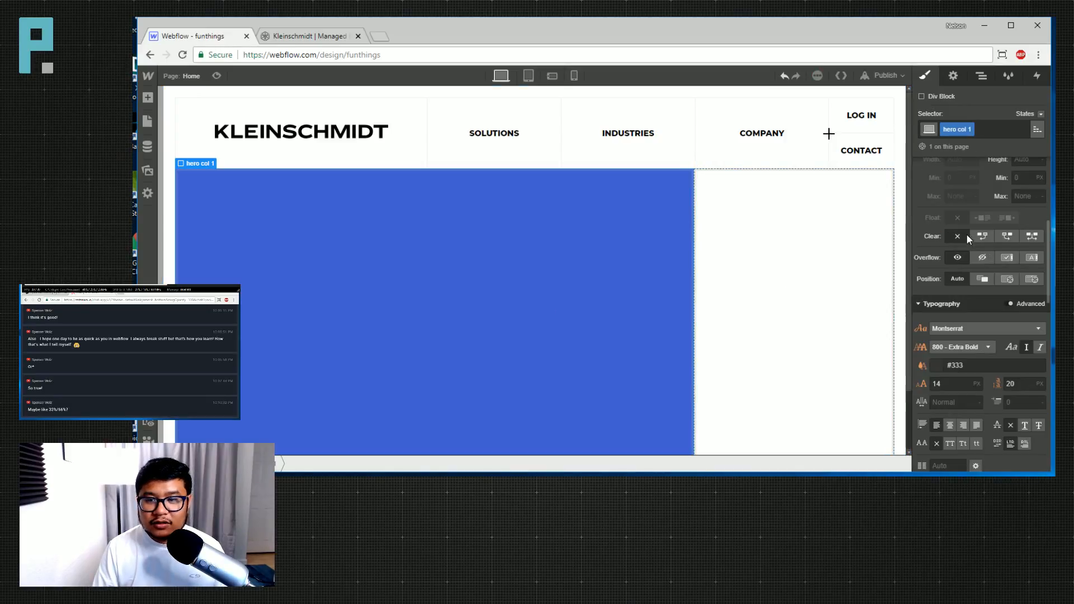
{"action": "scroll", "coordinate": [967, 234], "scroll_direction": "up", "scroll_amount": 3}
{"action": "left_click", "coordinate": [1005, 270]}
{"action": "left_click", "coordinate": [963, 323]}
{"action": "left_click", "coordinate": [961, 338]}
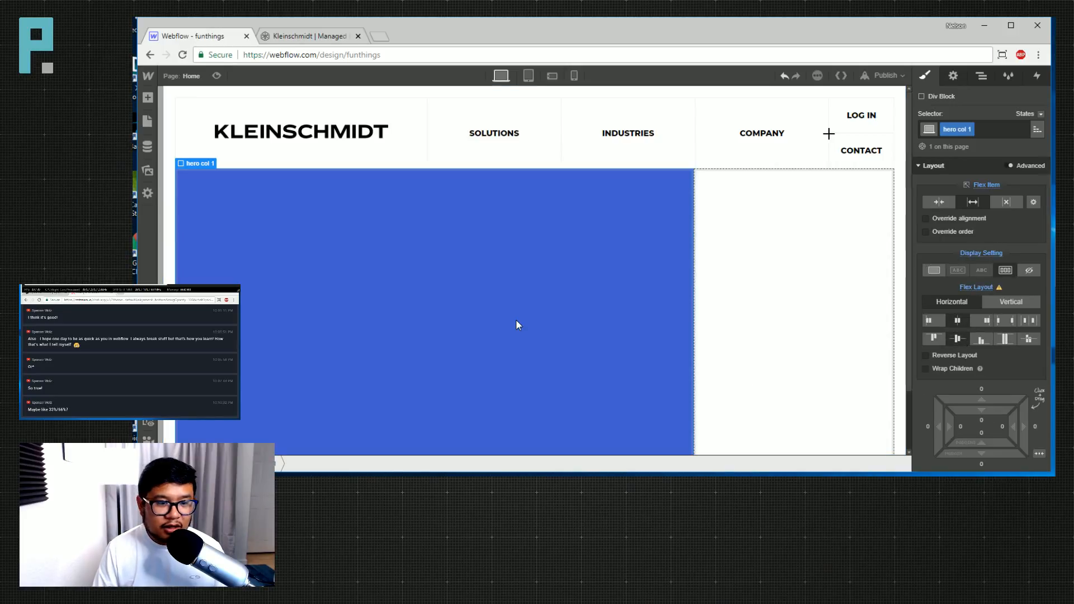
Add an H1 heading element inside the blue hero col 1.
{"action": "key", "text": "a"}
{"action": "scroll", "coordinate": [232, 313], "scroll_direction": "down", "scroll_amount": 3}
{"action": "scroll", "coordinate": [233, 314], "scroll_direction": "up", "scroll_amount": 3}
{"action": "left_click_drag", "start_coordinate": [185, 364], "coordinate": [415, 390]}
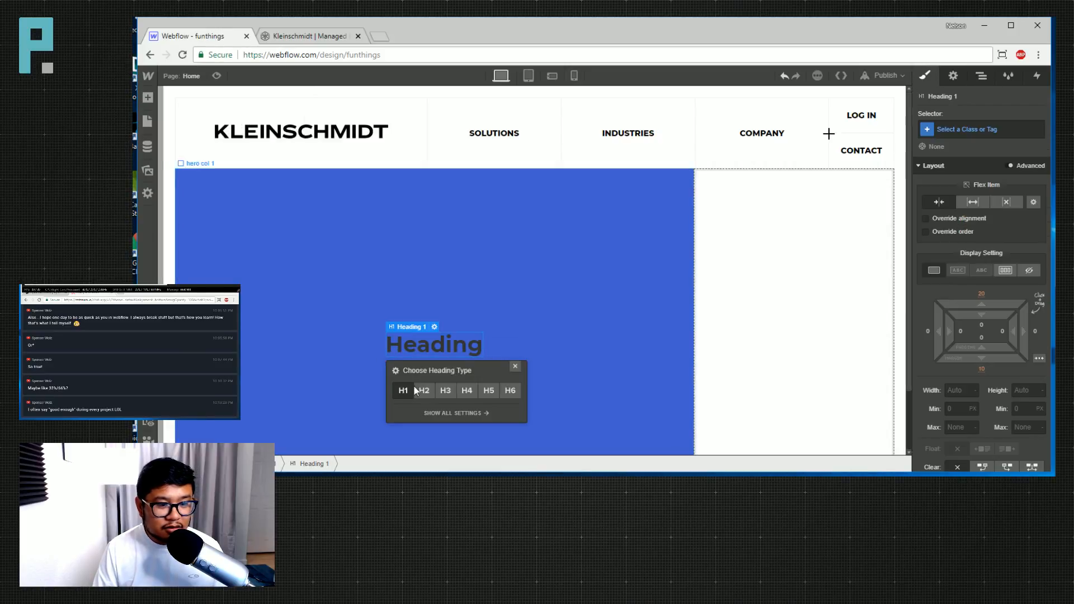
Set hero col 1's text colour to white.
{"action": "left_click", "coordinate": [664, 326]}
{"action": "scroll", "coordinate": [958, 341], "scroll_direction": "down", "scroll_amount": 5}
{"action": "left_click", "coordinate": [960, 403]}
{"action": "type", "text": "white"}
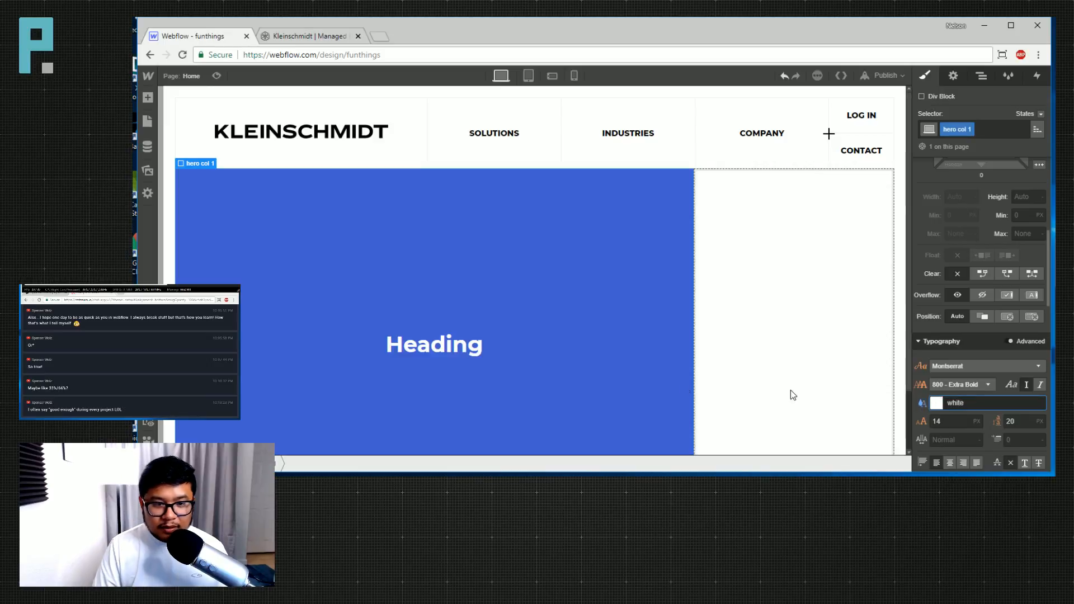
Set hero col 1's text to all caps so the heading inherits it.
{"action": "double_click", "coordinate": [455, 345]}
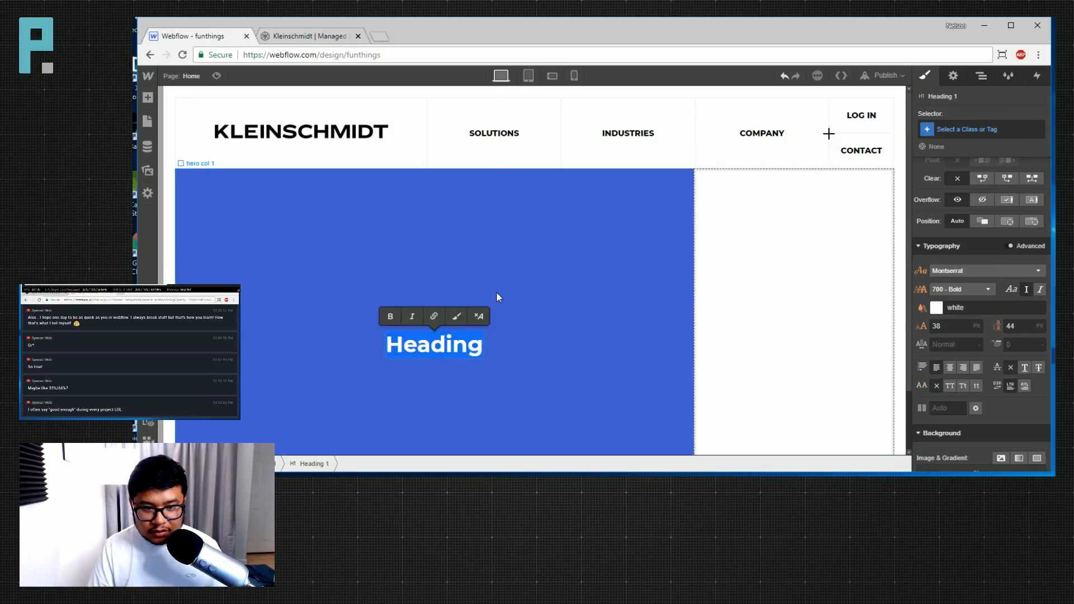
{"action": "left_click", "coordinate": [591, 330]}
{"action": "scroll", "coordinate": [990, 352], "scroll_direction": "down", "scroll_amount": 3}
{"action": "scroll", "coordinate": [976, 366], "scroll_direction": "down", "scroll_amount": 5}
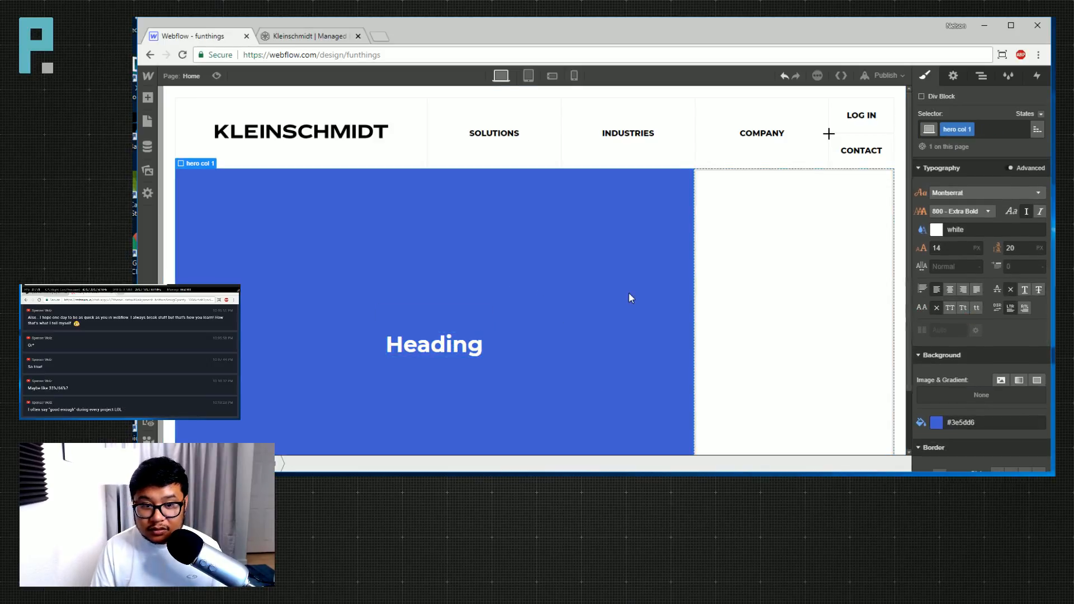
{"action": "scroll", "coordinate": [980, 291], "scroll_direction": "up", "scroll_amount": 3}
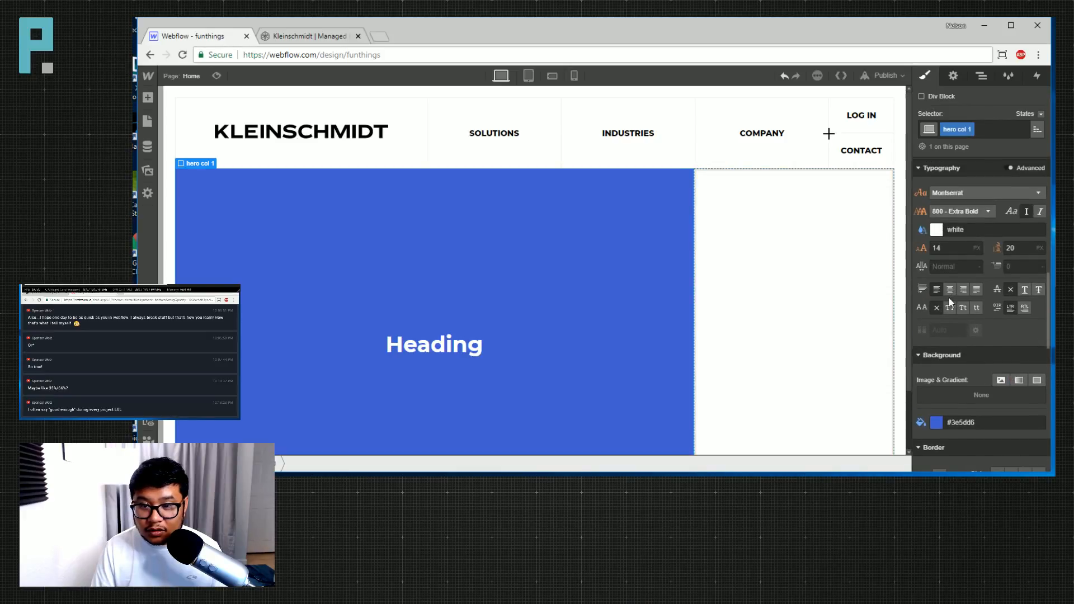
{"action": "left_click", "coordinate": [950, 307]}
Replace the heading text with BUILDING, ESSENTIAL and CONNECTIONS on three lines and centre-align hero col 1's text.
{"action": "double_click", "coordinate": [458, 343]}
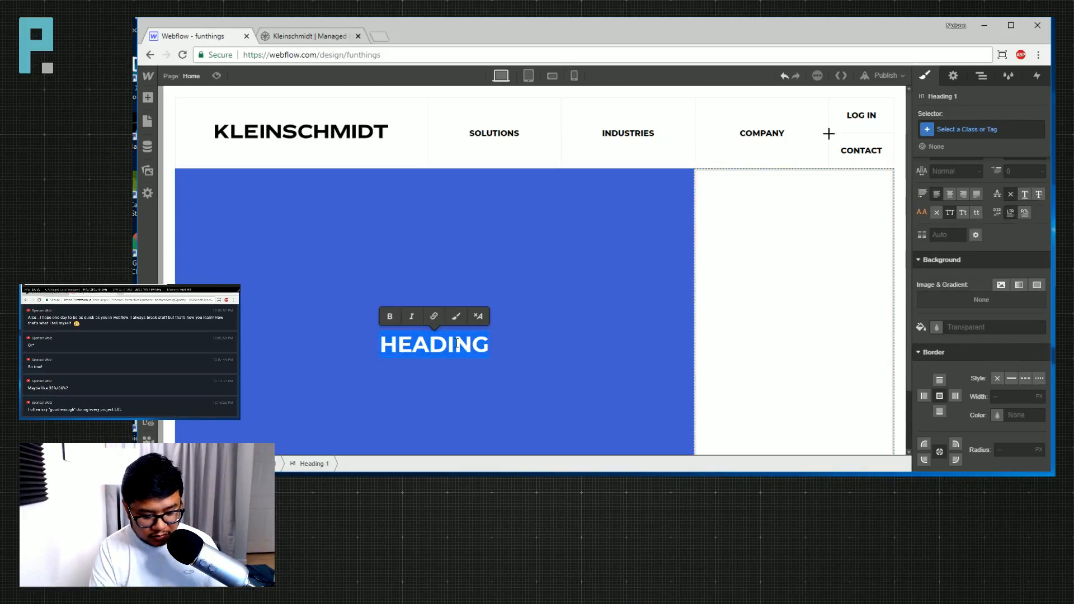
{"action": "type", "text": "BUILDING"}
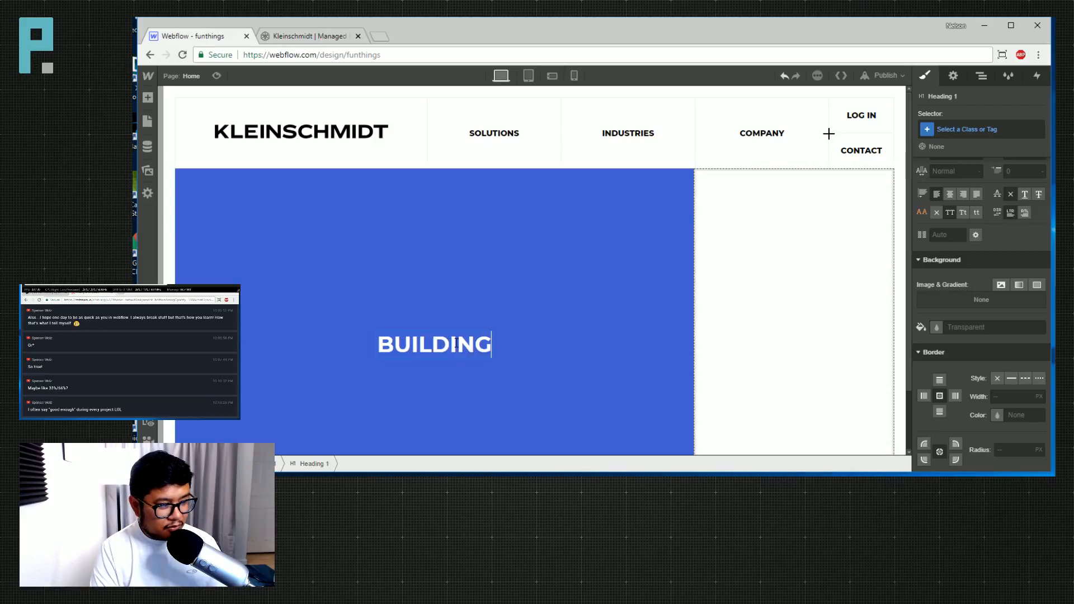
{"action": "key", "text": "shift+Return"}
{"action": "type", "text": "ESSENTIAL"}
{"action": "key", "text": "shift+Return"}
{"action": "type", "text": "CONNECTIONS"}
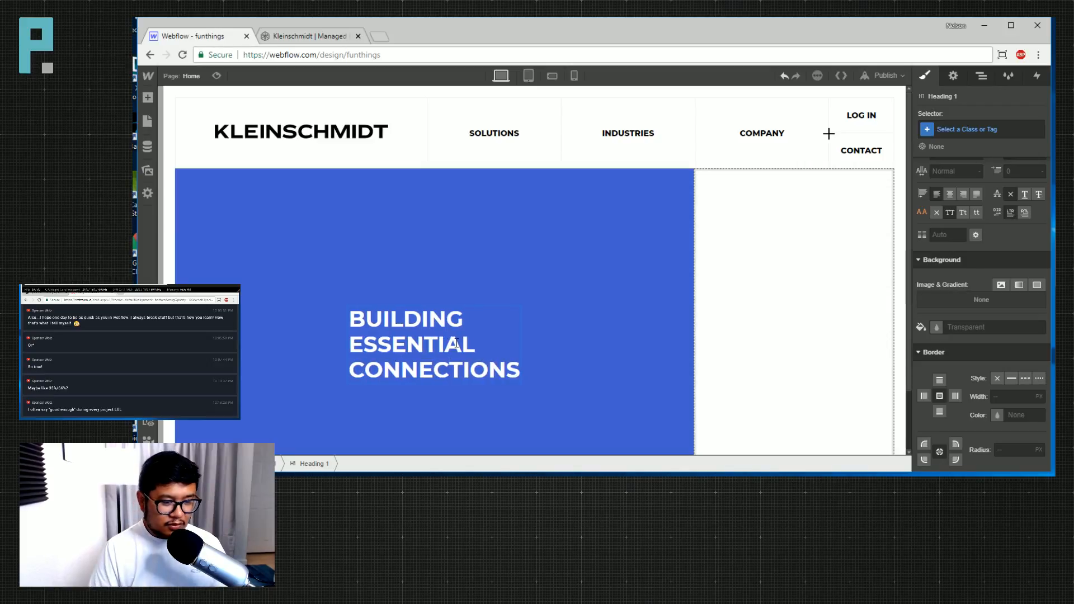
{"action": "left_click", "coordinate": [578, 271]}
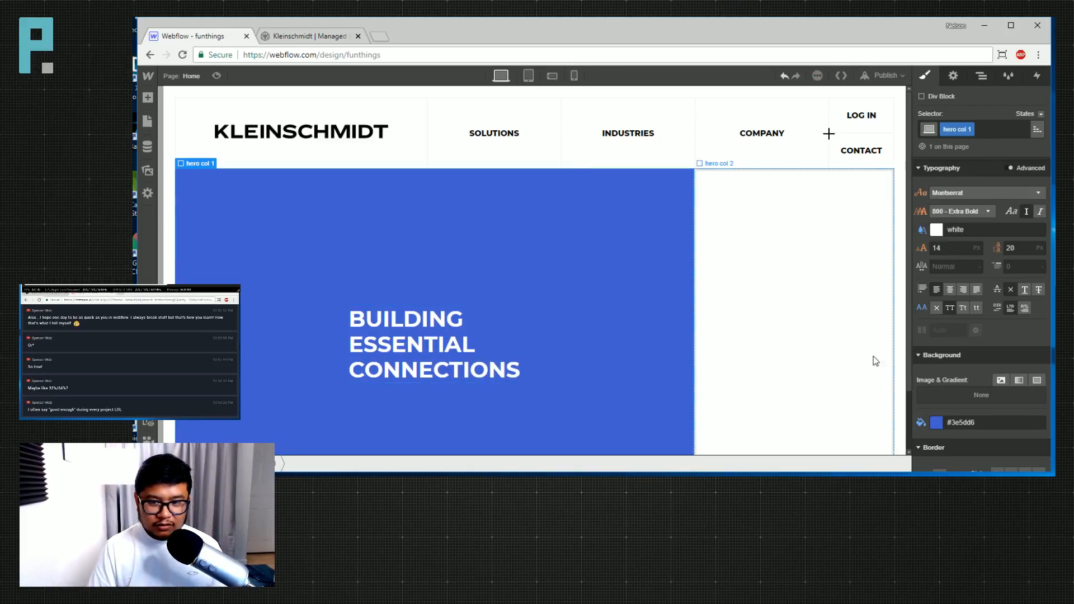
{"action": "left_click", "coordinate": [948, 290]}
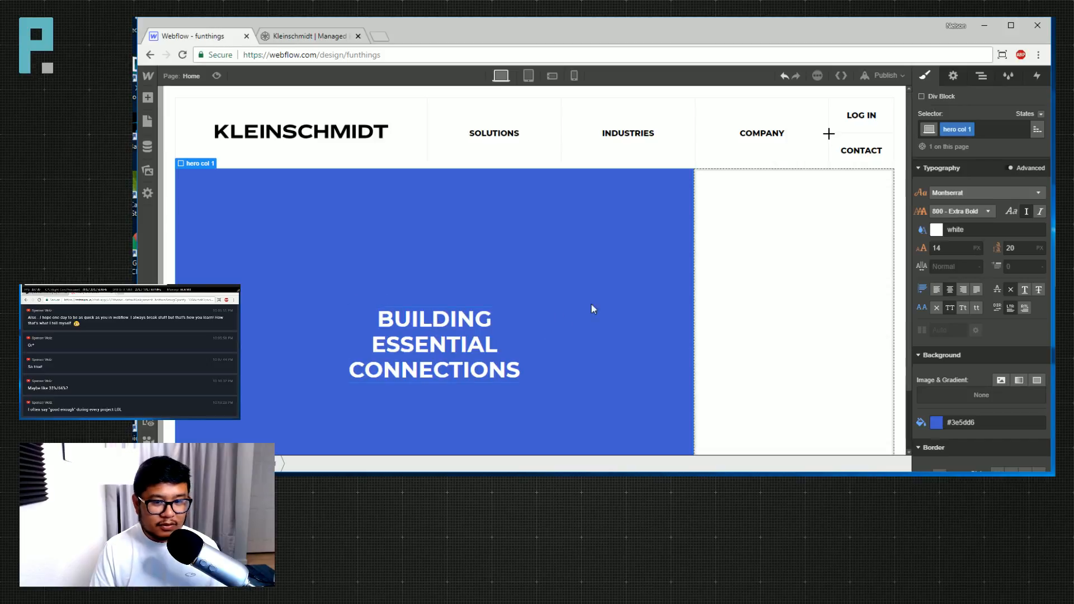
Try a font size of 30 VW and a line height of 30 VW on hero col 1.
{"action": "left_click", "coordinate": [932, 248]}
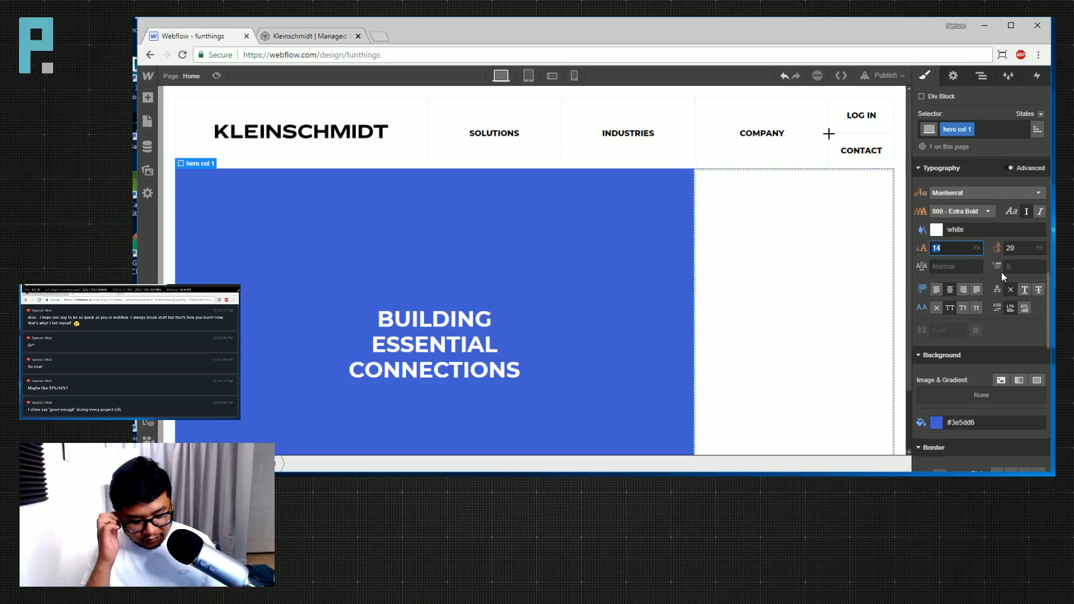
{"action": "type", "text": "30vw"}
{"action": "key", "text": "Tab"}
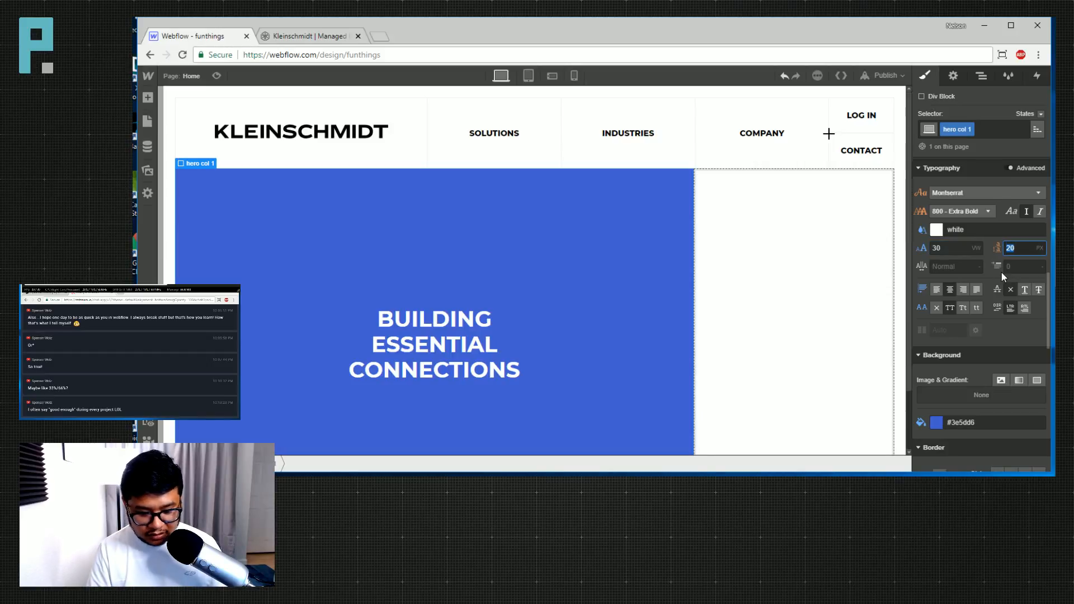
{"action": "type", "text": "30"}
{"action": "key", "text": "Return"}
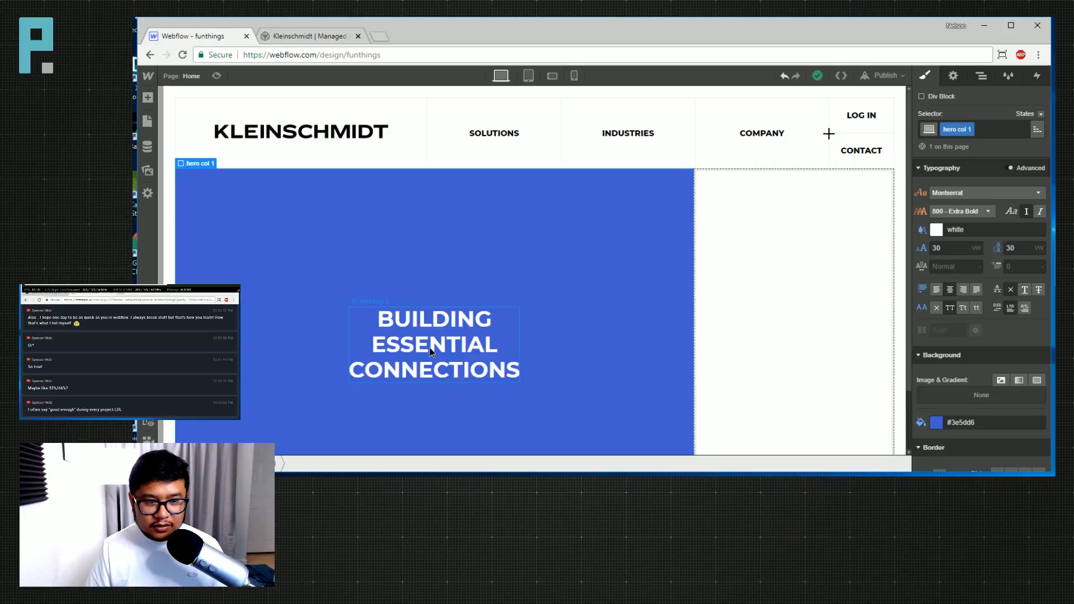
Try a 60 VW font size on hero col 1 and reset its font size and line height to the inherited values.
{"action": "left_click", "coordinate": [430, 351]}
{"action": "left_click", "coordinate": [566, 365]}
{"action": "left_click", "coordinate": [957, 250]}
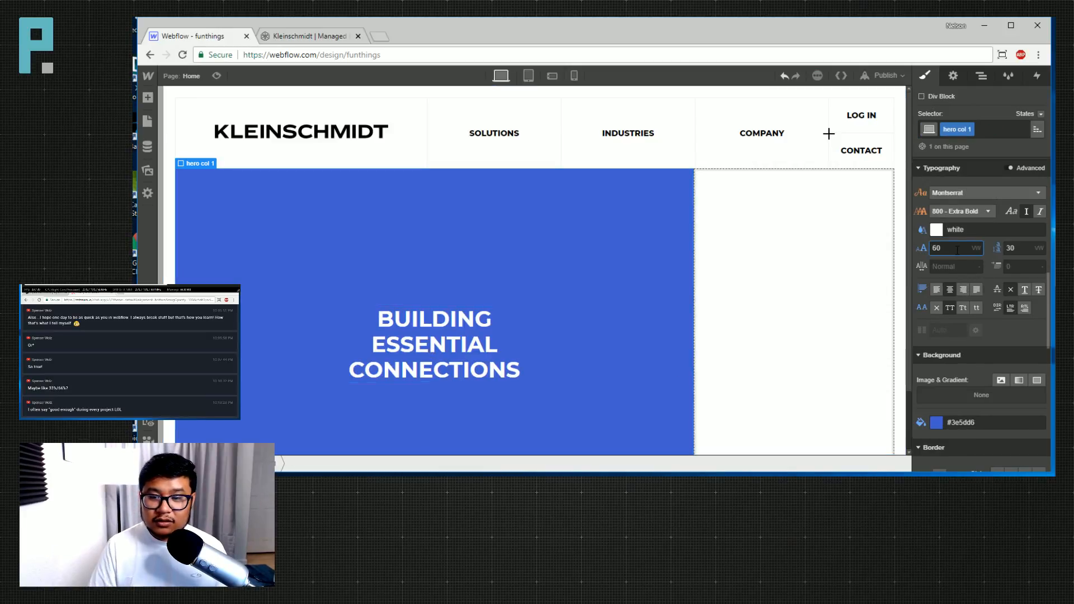
{"action": "left_click", "coordinate": [923, 248], "text": "alt"}
{"action": "left_click", "coordinate": [997, 248], "text": "alt"}
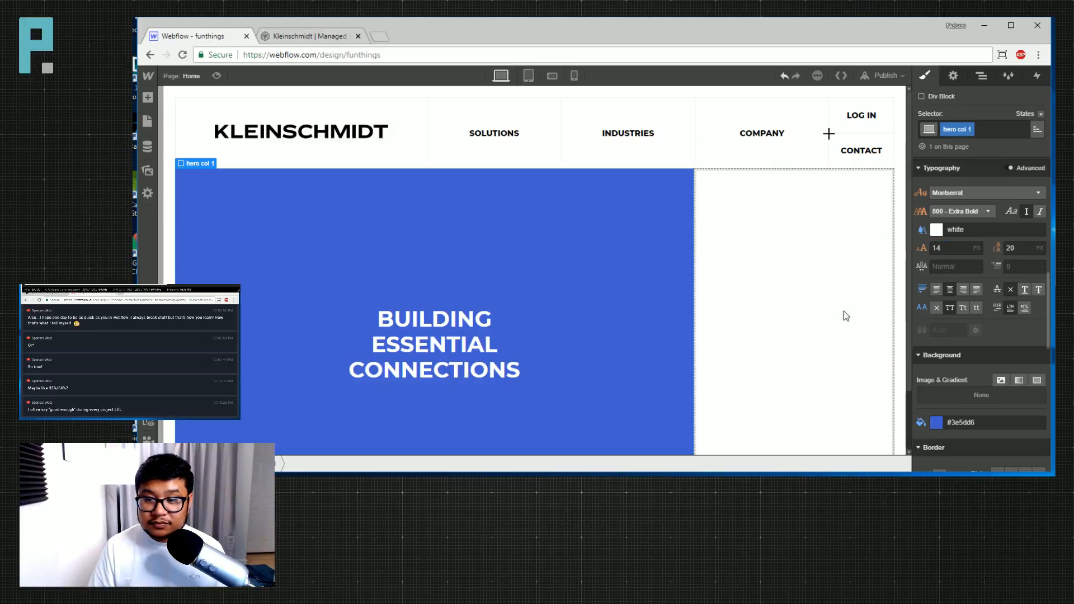
Set the hero heading's font size to 5 VW, trying 10, 9 and 4 VW on the way.
{"action": "left_click", "coordinate": [423, 341]}
{"action": "scroll", "coordinate": [958, 260], "scroll_direction": "down", "scroll_amount": 2}
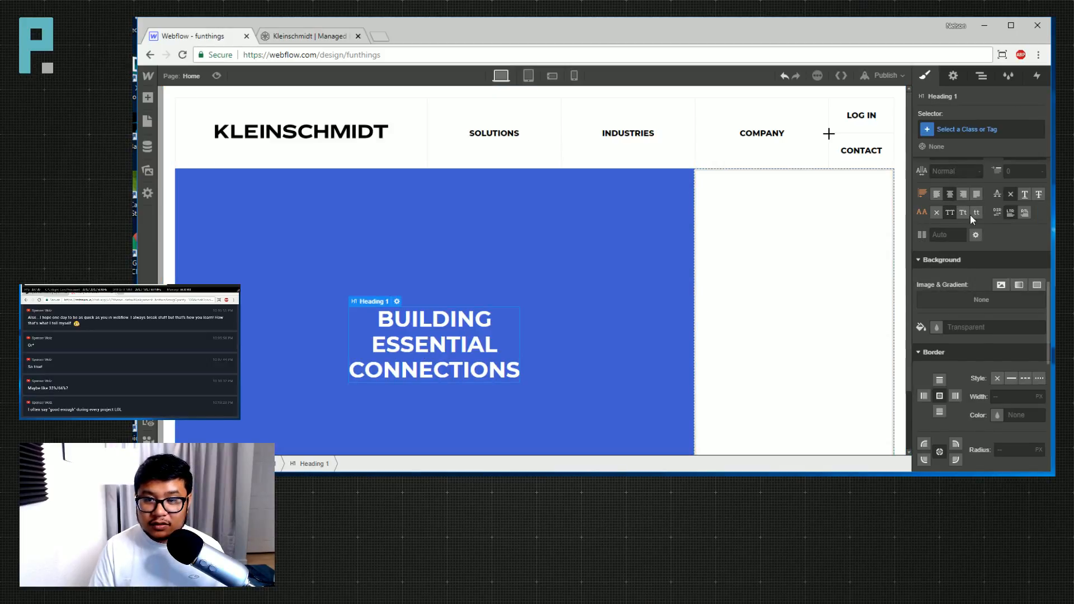
{"action": "scroll", "coordinate": [970, 223], "scroll_direction": "up", "scroll_amount": 2}
{"action": "left_click", "coordinate": [922, 267]}
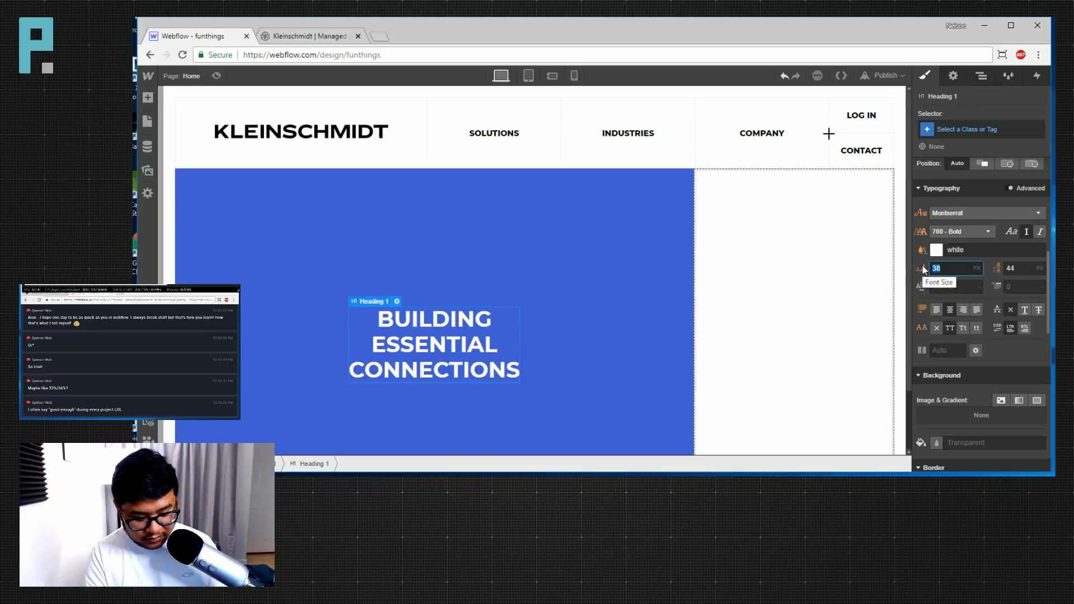
{"action": "type", "text": "10vw"}
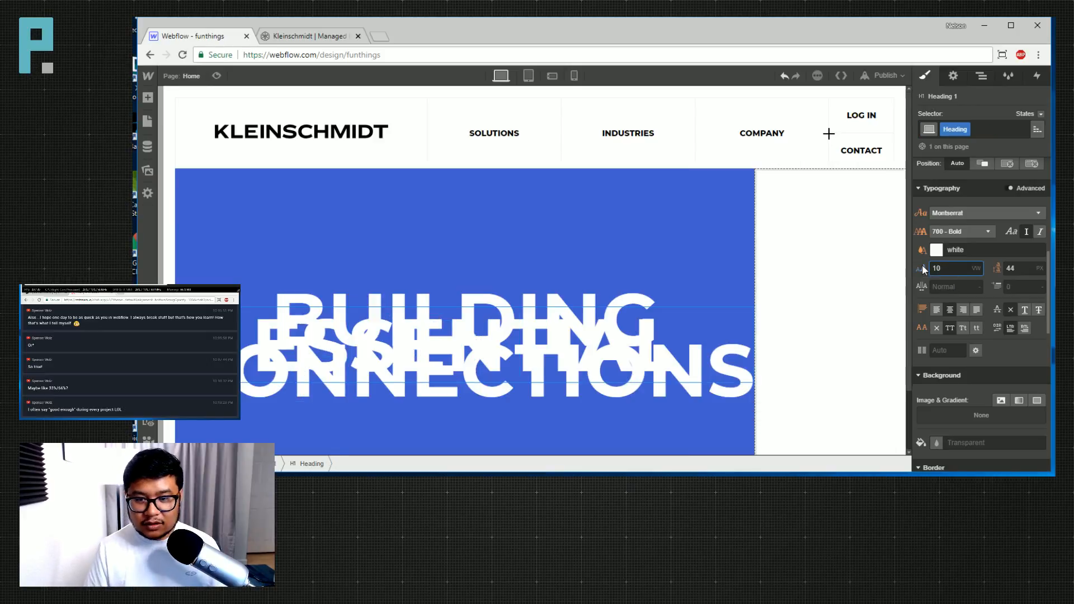
{"action": "key", "text": "BackSpace"}
{"action": "key", "text": "BackSpace"}
{"action": "type", "text": "9"}
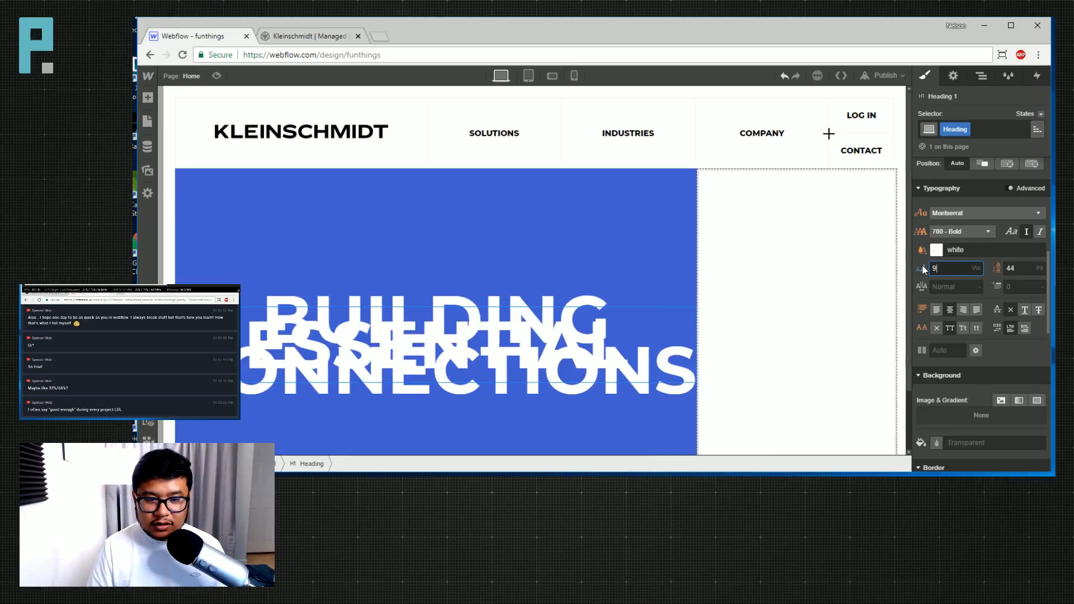
{"action": "key", "text": "BackSpace"}
{"action": "type", "text": "4"}
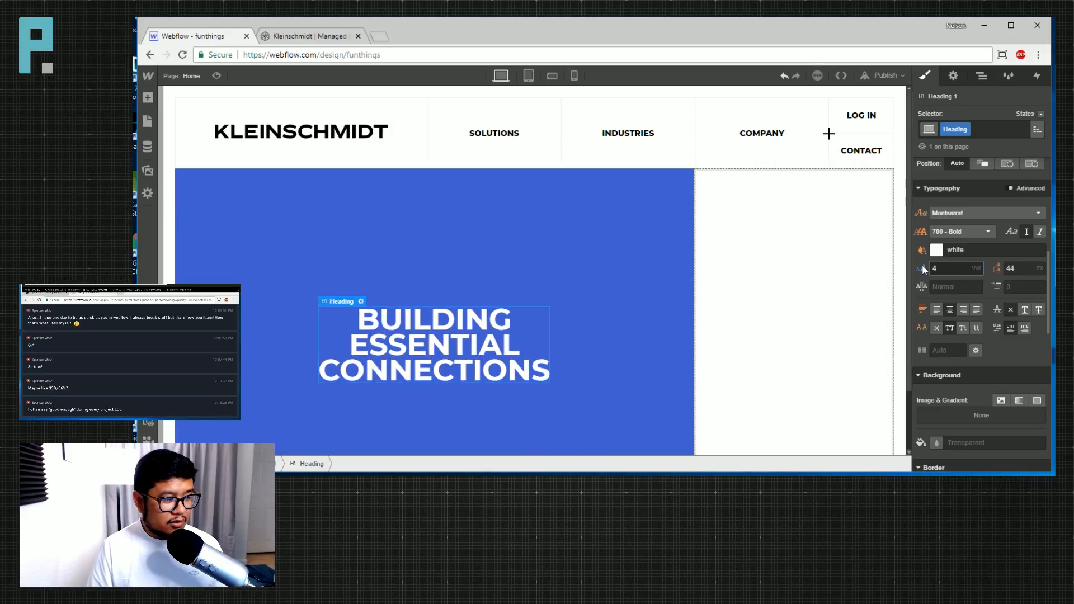
{"action": "key", "text": "BackSpace"}
{"action": "type", "text": "5"}
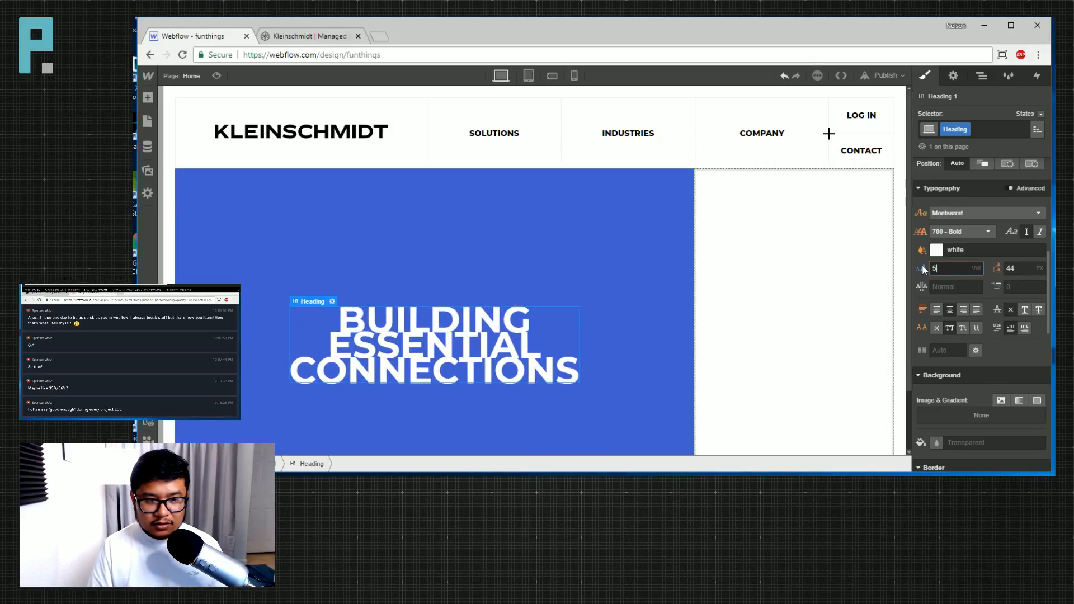
Try line heights of 5 VW and 2.5 VW on the hero heading.
{"action": "key", "text": "Tab"}
{"action": "type", "text": "5vw"}
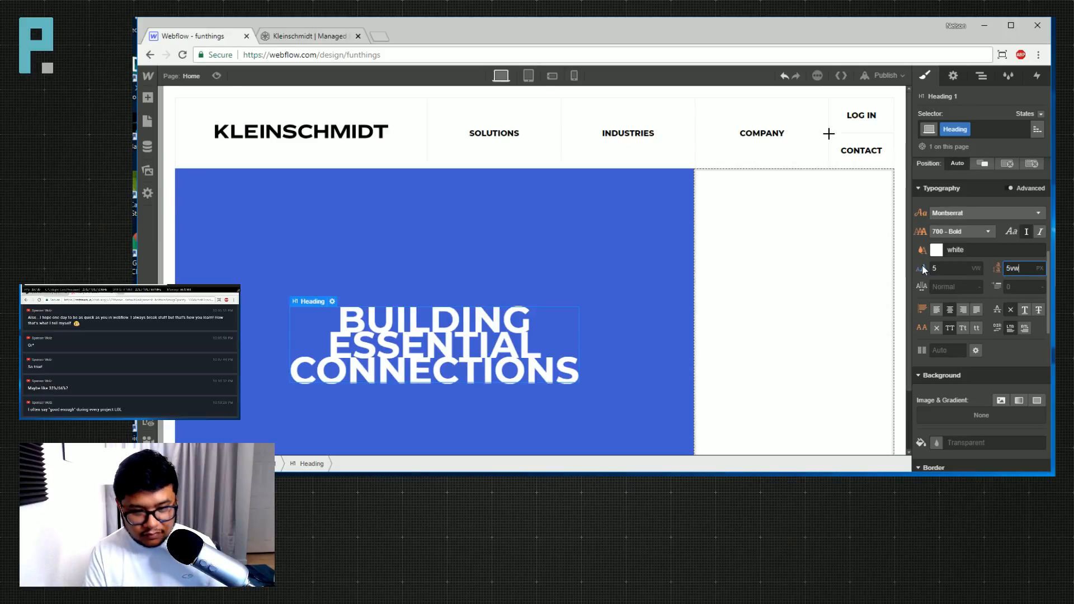
{"action": "key", "text": "Return"}
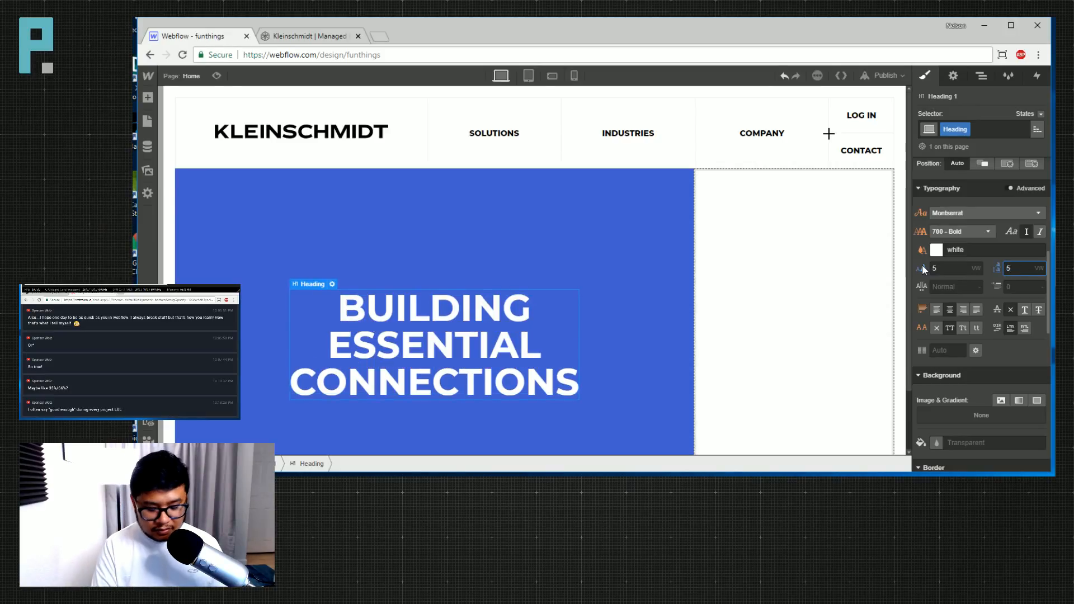
{"action": "key", "text": "BackSpace"}
{"action": "type", "text": "2.5"}
{"action": "key", "text": "Return"}
Set the hero heading's line height to 4.75 VW, checking 4.5 VW first.
{"action": "key", "text": "BackSpace"}
{"action": "key", "text": "BackSpace"}
{"action": "key", "text": "BackSpace"}
{"action": "type", "text": "4."}
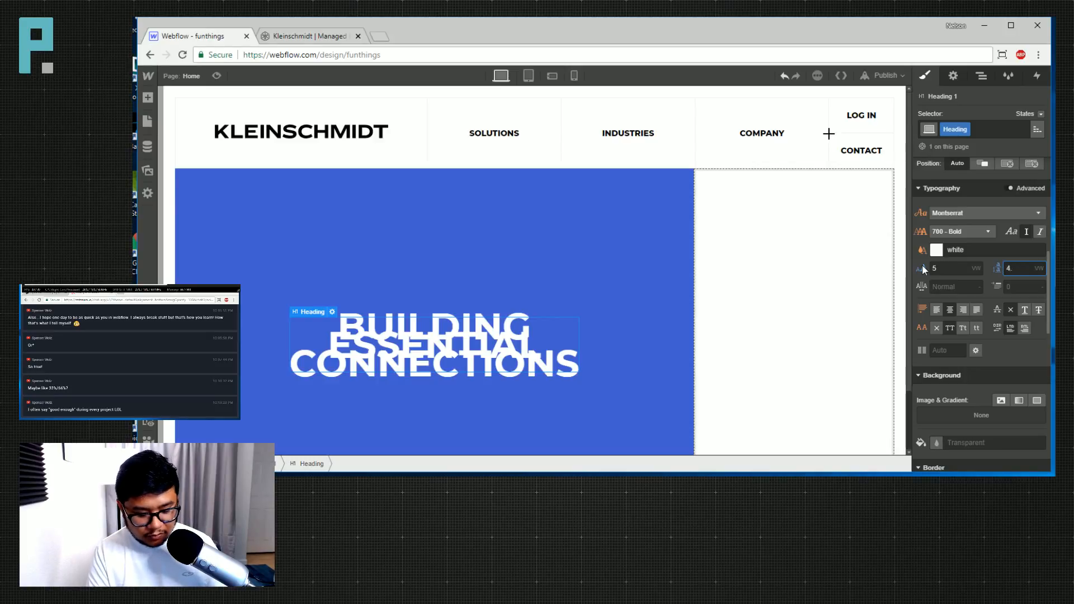
{"action": "type", "text": "5"}
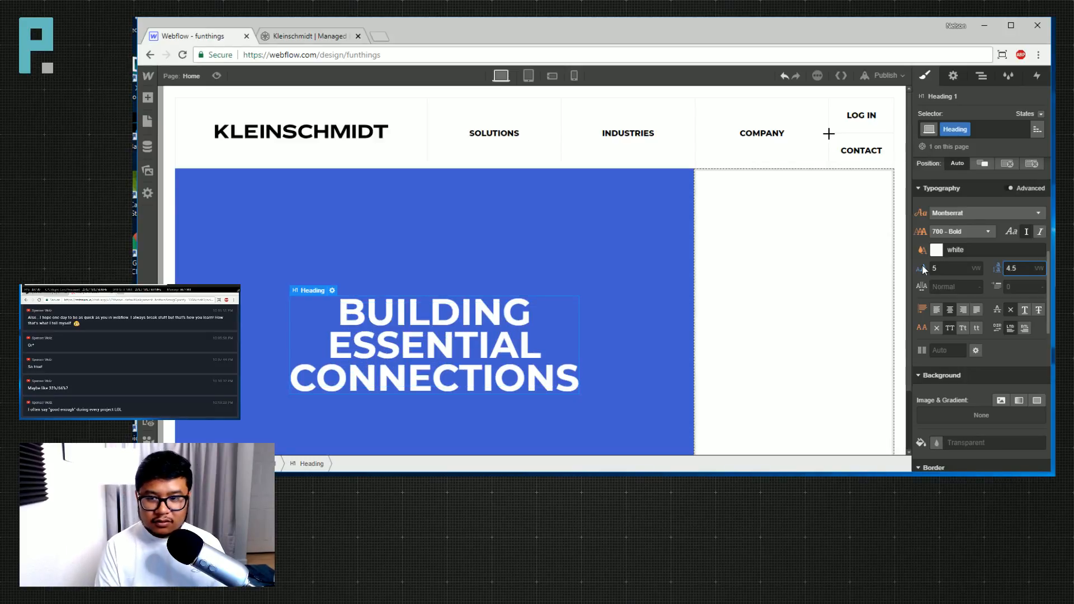
{"action": "type", "text": "75"}
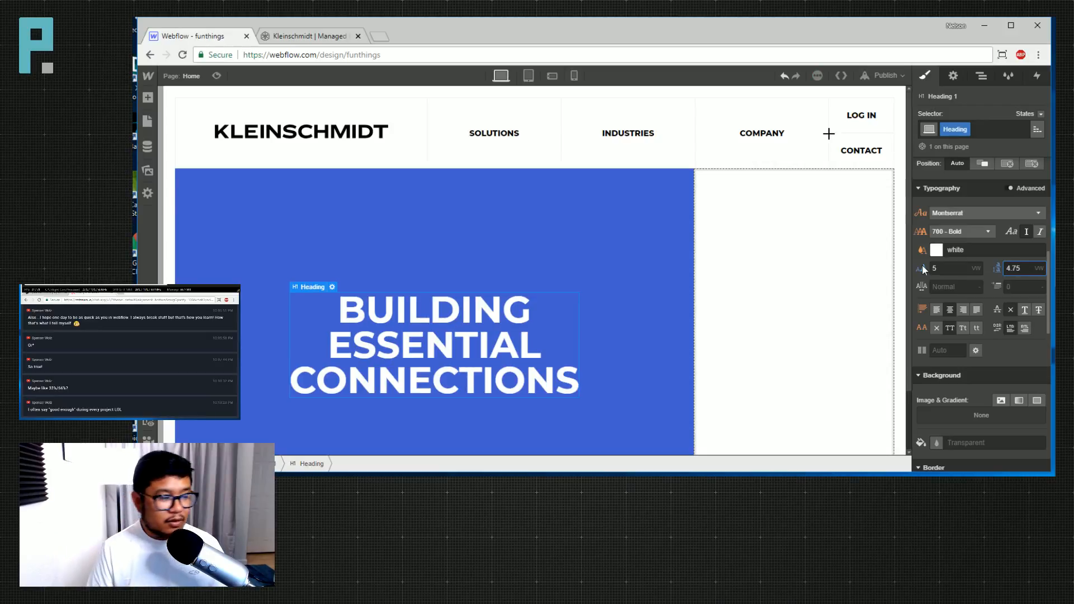
{"action": "left_click", "coordinate": [489, 367]}
{"action": "scroll", "coordinate": [619, 331], "scroll_direction": "down", "scroll_amount": 1}
{"action": "scroll", "coordinate": [619, 332], "scroll_direction": "up", "scroll_amount": 1}
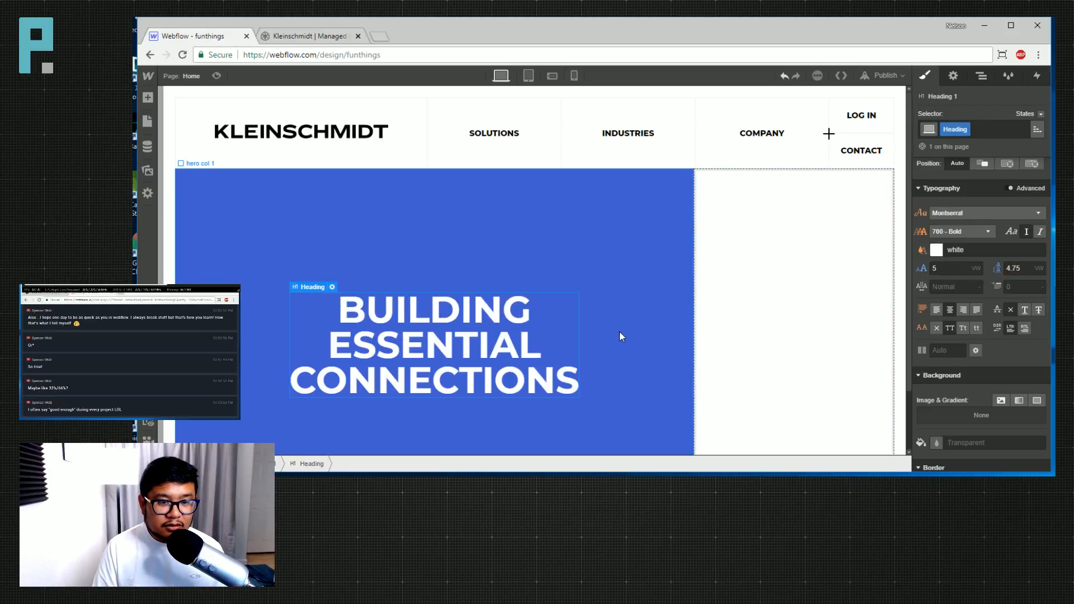
Turn hero col 2 into a vertical flex container with its children stretched across the width.
{"action": "left_click", "coordinate": [600, 256]}
{"action": "left_click", "coordinate": [770, 287]}
{"action": "key", "text": "a"}
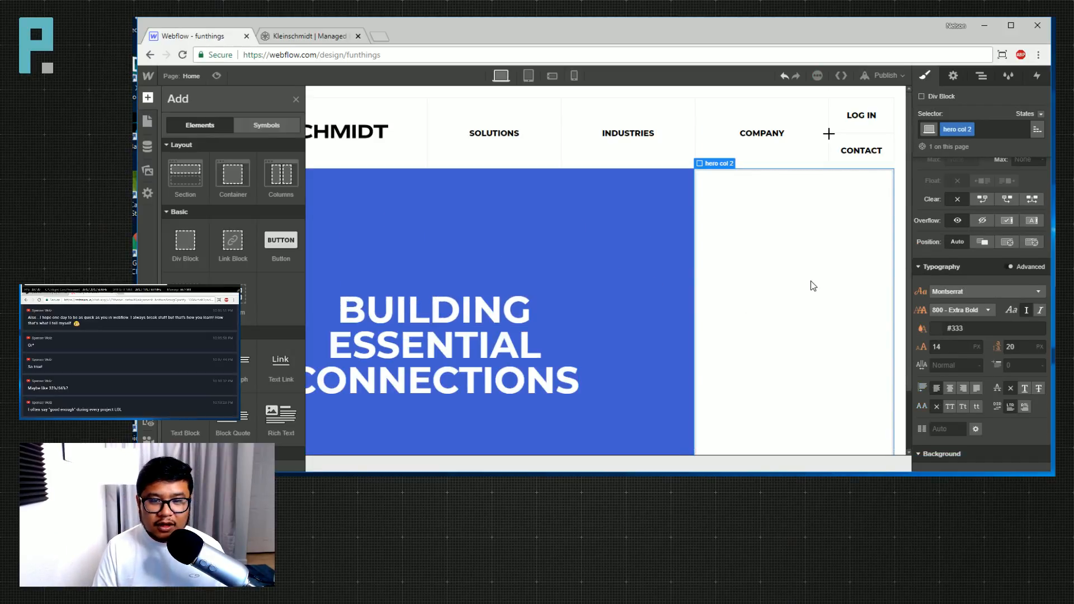
{"action": "left_click", "coordinate": [810, 280]}
{"action": "key", "text": "a"}
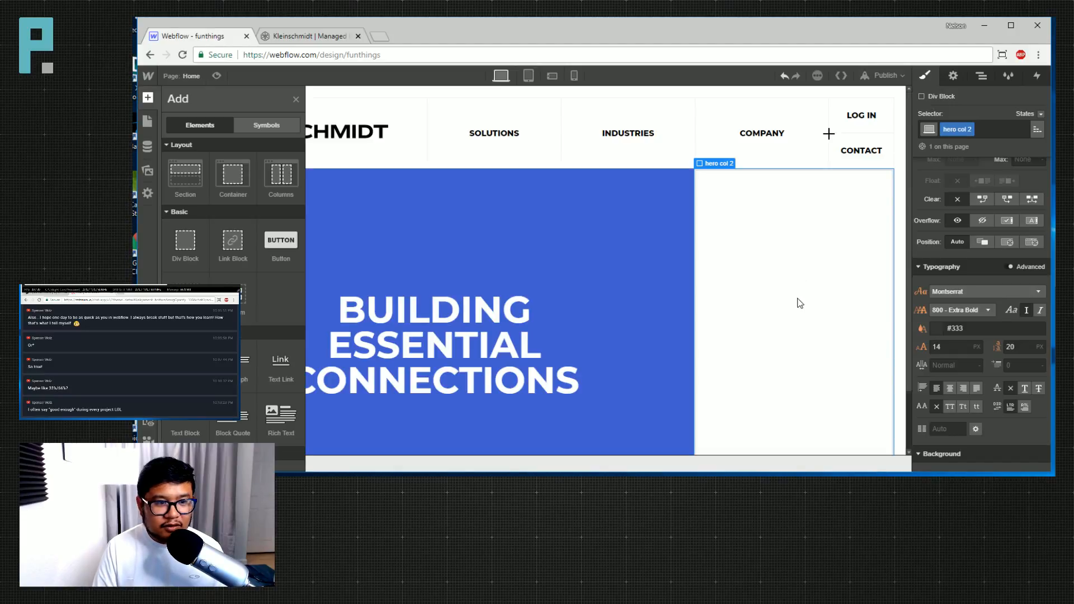
{"action": "left_click", "coordinate": [790, 302]}
{"action": "scroll", "coordinate": [995, 250], "scroll_direction": "up", "scroll_amount": 5}
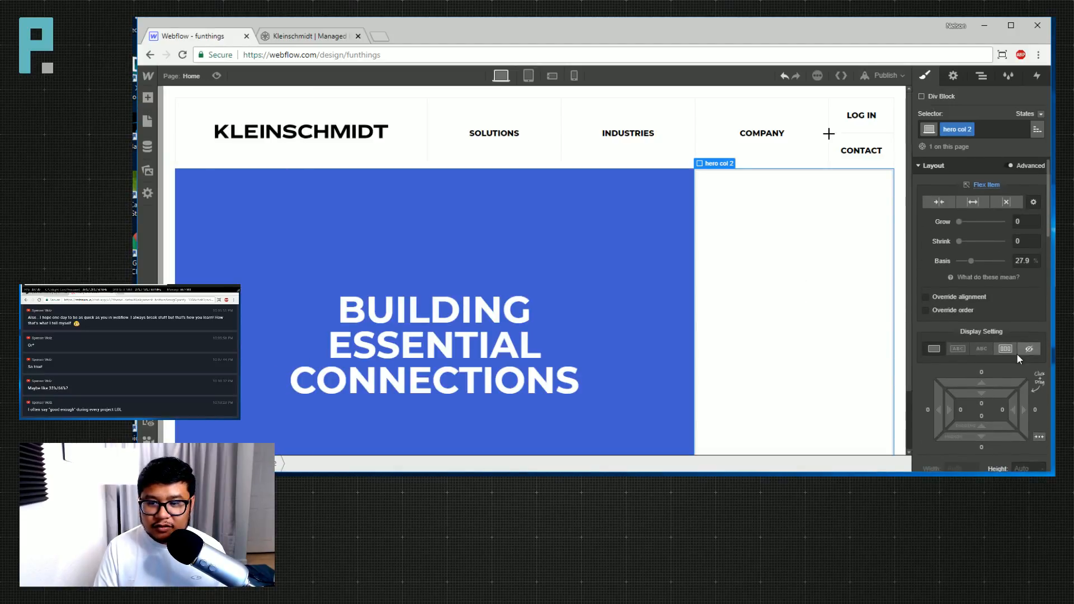
{"action": "left_click", "coordinate": [1006, 348]}
{"action": "scroll", "coordinate": [1015, 339], "scroll_direction": "down", "scroll_amount": 3}
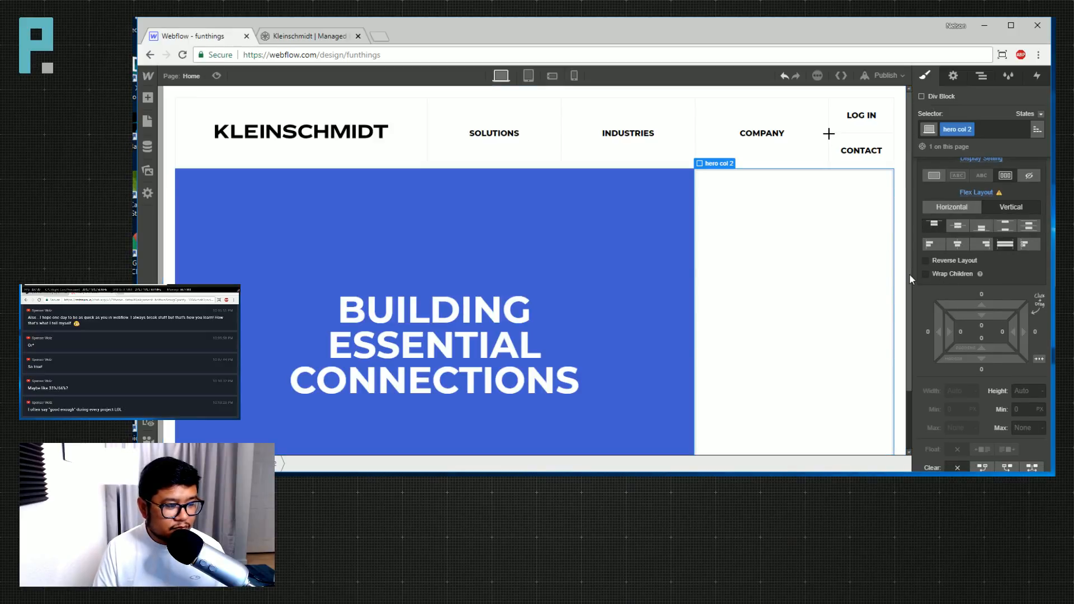
Add a div block to hero col 2 and duplicate it to make two stacked rows.
{"action": "key", "text": "a"}
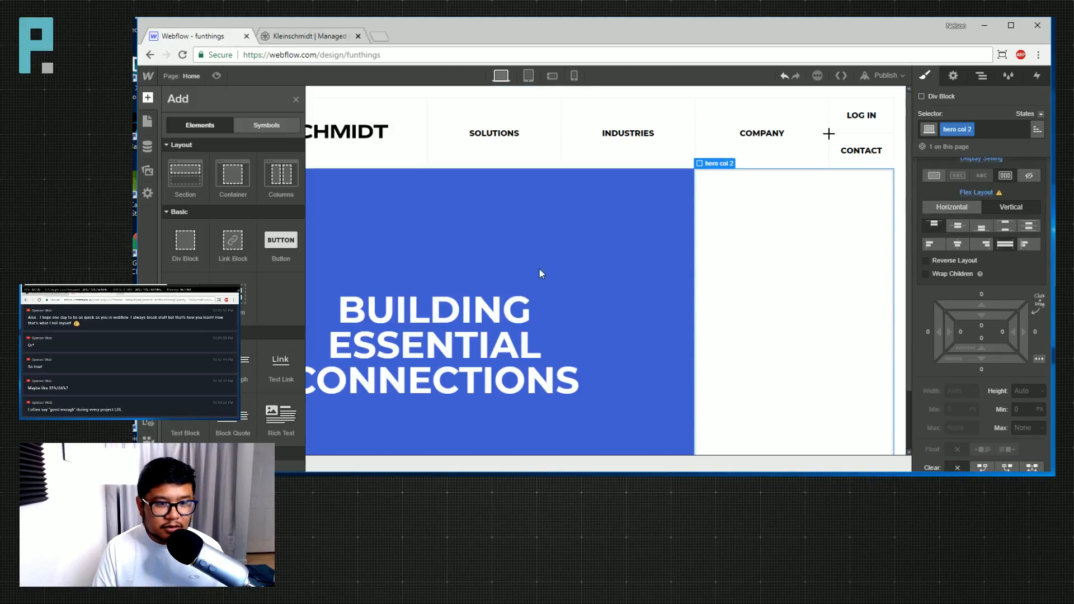
{"action": "left_click", "coordinate": [185, 245]}
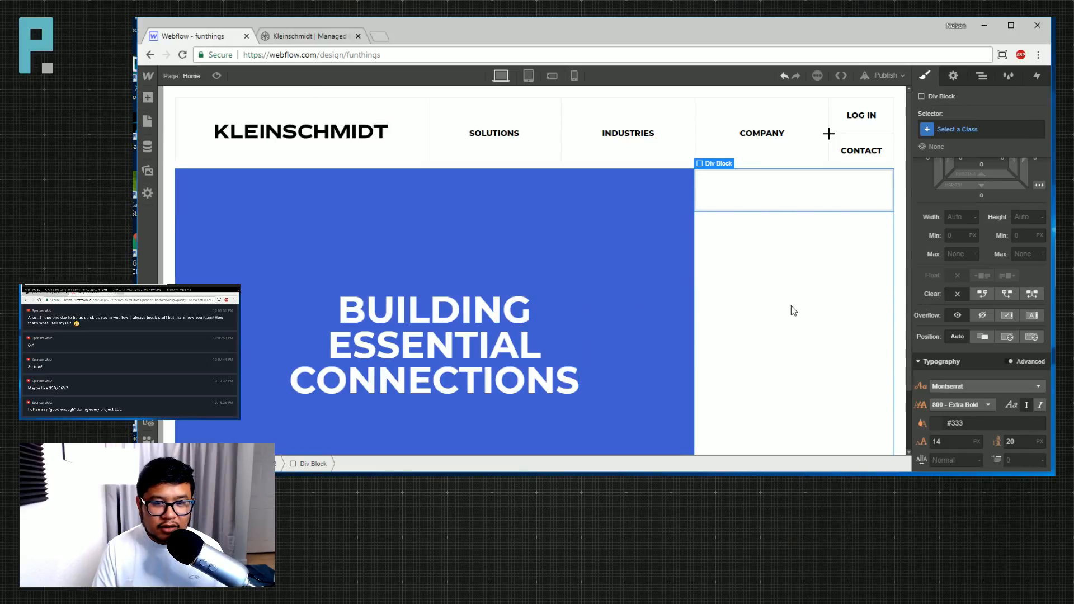
{"action": "left_click", "coordinate": [791, 306]}
{"action": "left_click", "coordinate": [769, 202]}
{"action": "key", "text": "ctrl+c"}
{"action": "key", "text": "ctrl+v"}
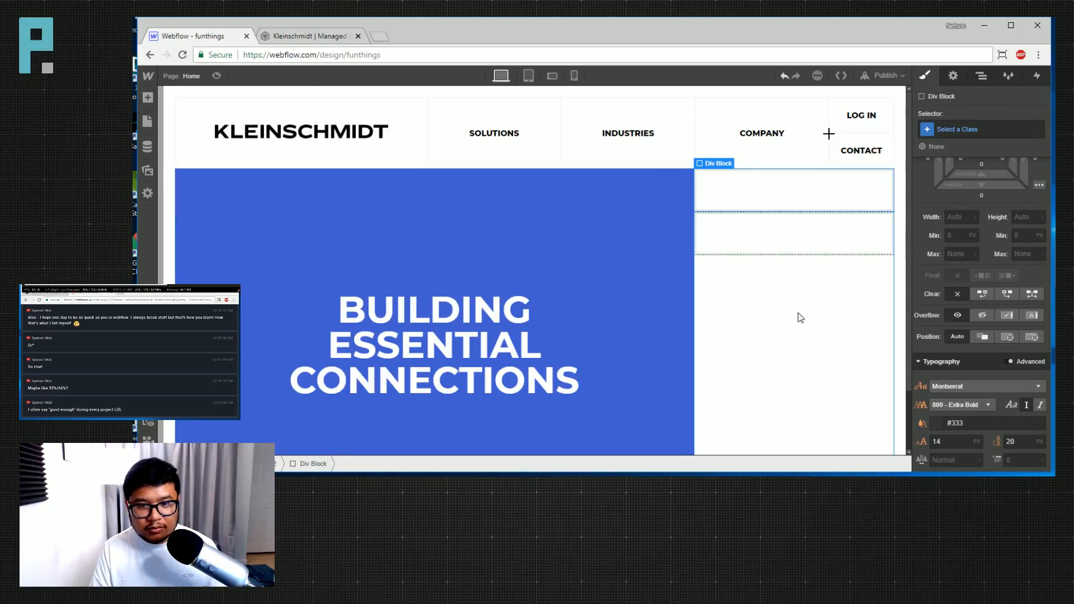
Make the upper row in hero col 2 a horizontal flex container with stretched children.
{"action": "left_click", "coordinate": [790, 284]}
{"action": "left_click", "coordinate": [796, 201]}
{"action": "scroll", "coordinate": [993, 302], "scroll_direction": "up", "scroll_amount": 3}
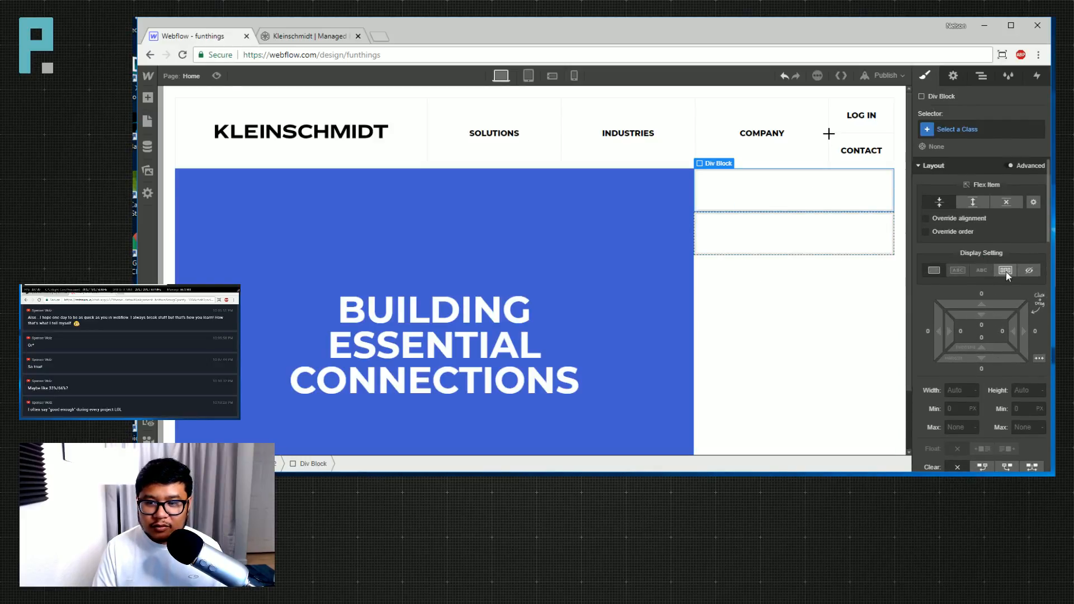
{"action": "left_click", "coordinate": [1006, 271]}
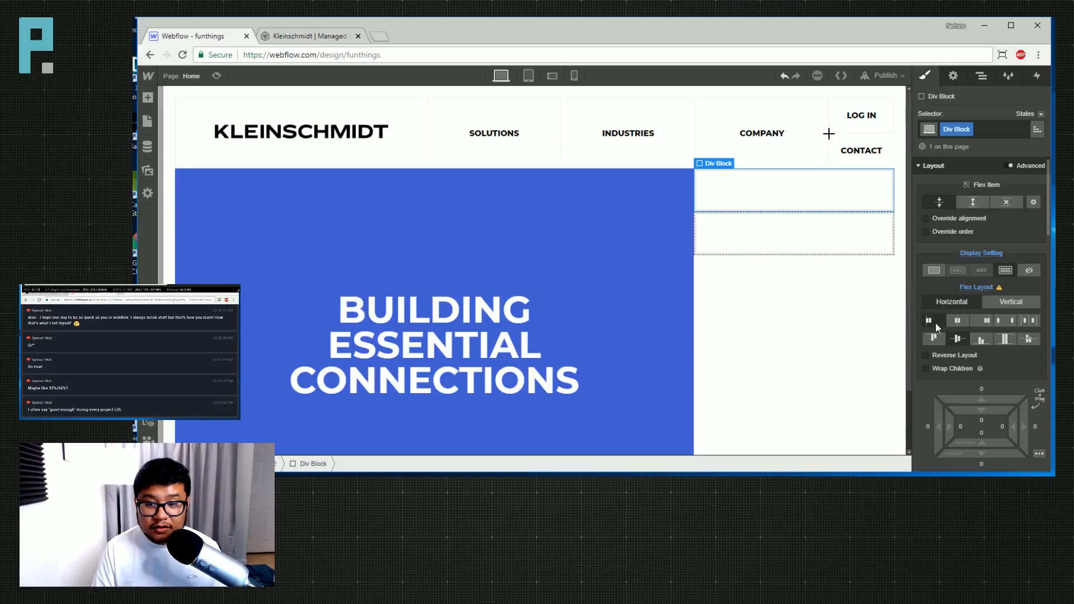
{"action": "left_click", "coordinate": [1005, 339]}
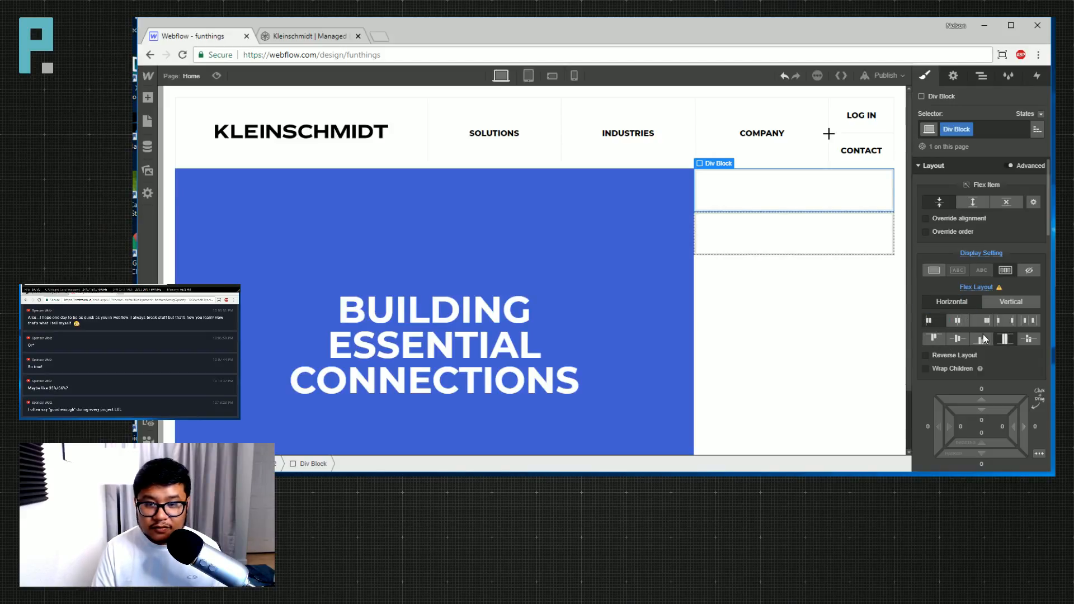
Place two div blocks side by side in the upper row and set both to expand so they share its width equally.
{"action": "key", "text": "a"}
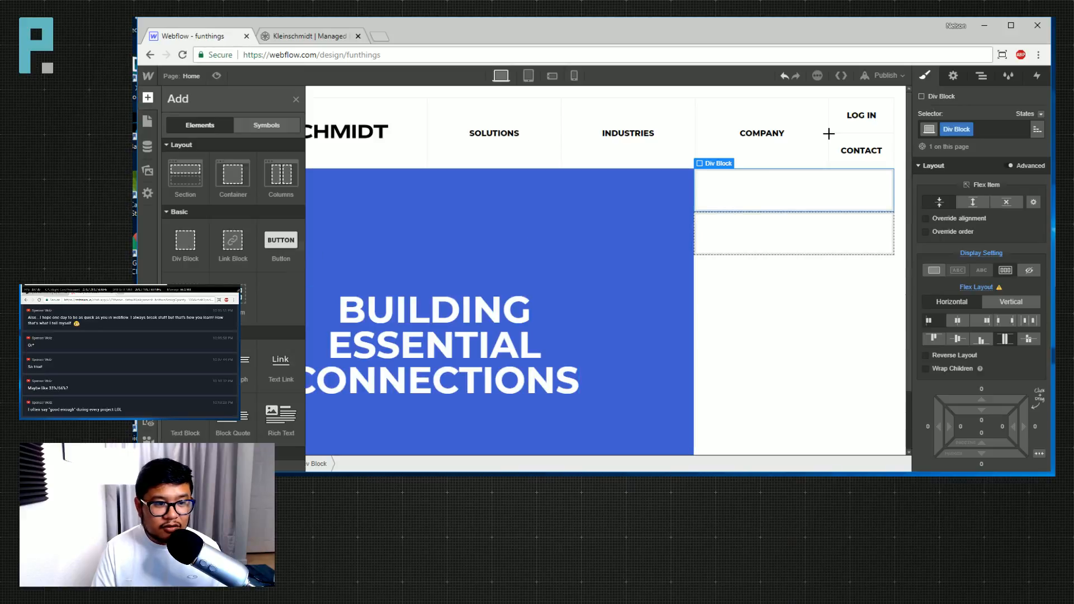
{"action": "left_click", "coordinate": [184, 245]}
{"action": "key", "text": "ctrl+c"}
{"action": "key", "text": "ctrl+v"}
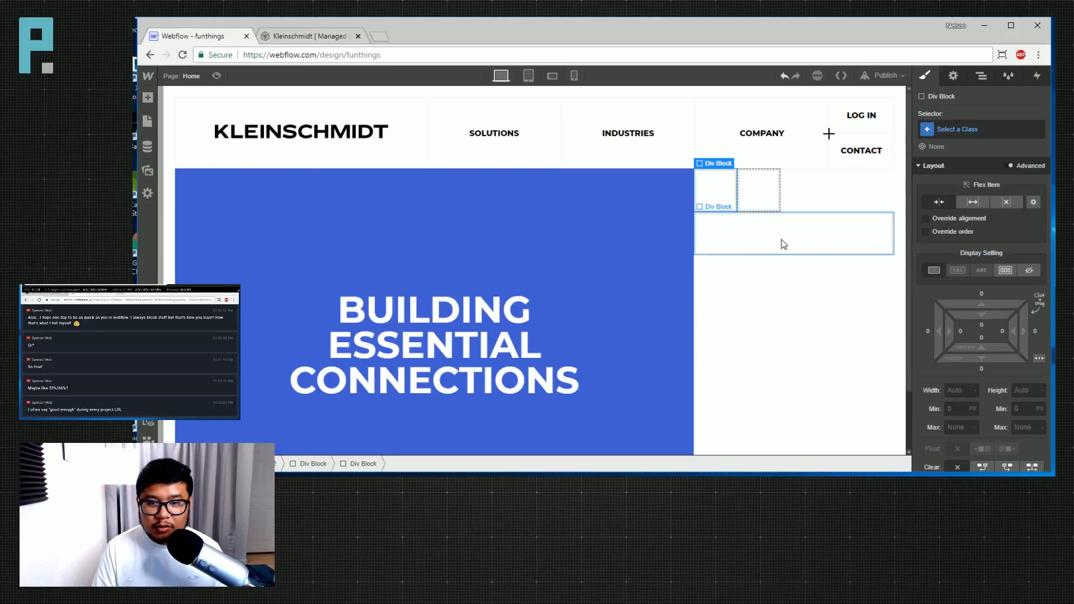
{"action": "left_click", "coordinate": [973, 202]}
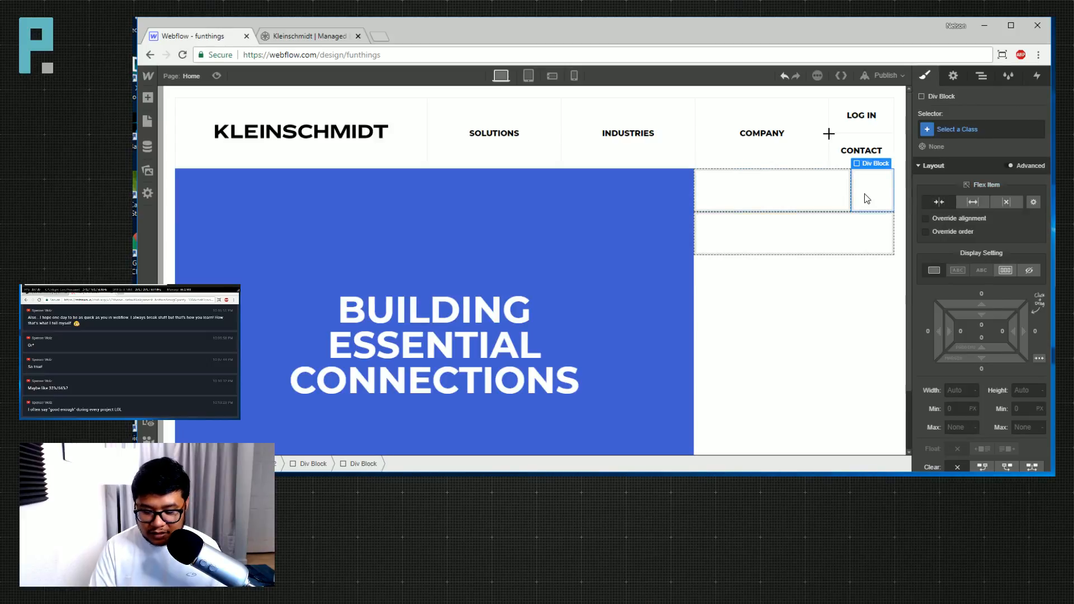
{"action": "key", "text": "ctrl+d"}
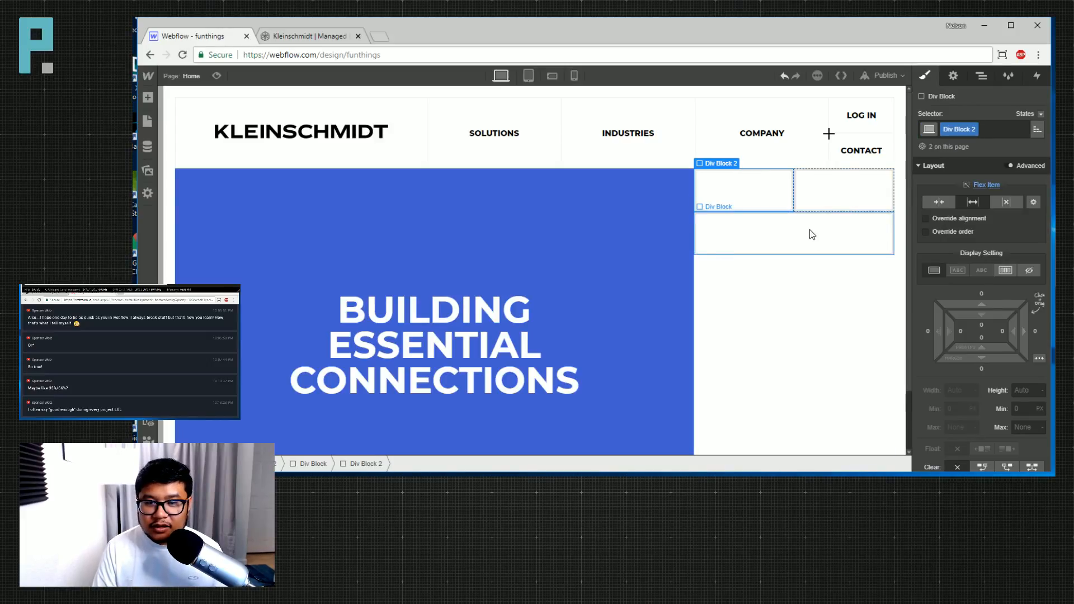
Set the lower row in hero col 2 to expand and fill the remaining height of the column.
{"action": "left_click", "coordinate": [807, 337]}
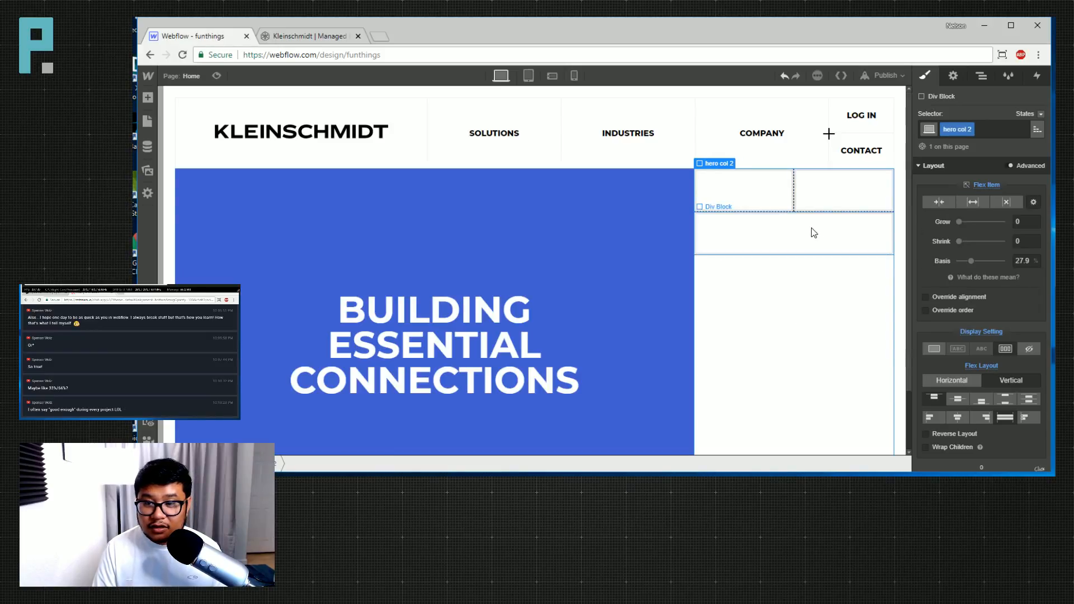
{"action": "left_click", "coordinate": [812, 228]}
{"action": "left_click", "coordinate": [800, 341]}
{"action": "scroll", "coordinate": [995, 347], "scroll_direction": "down", "scroll_amount": 2}
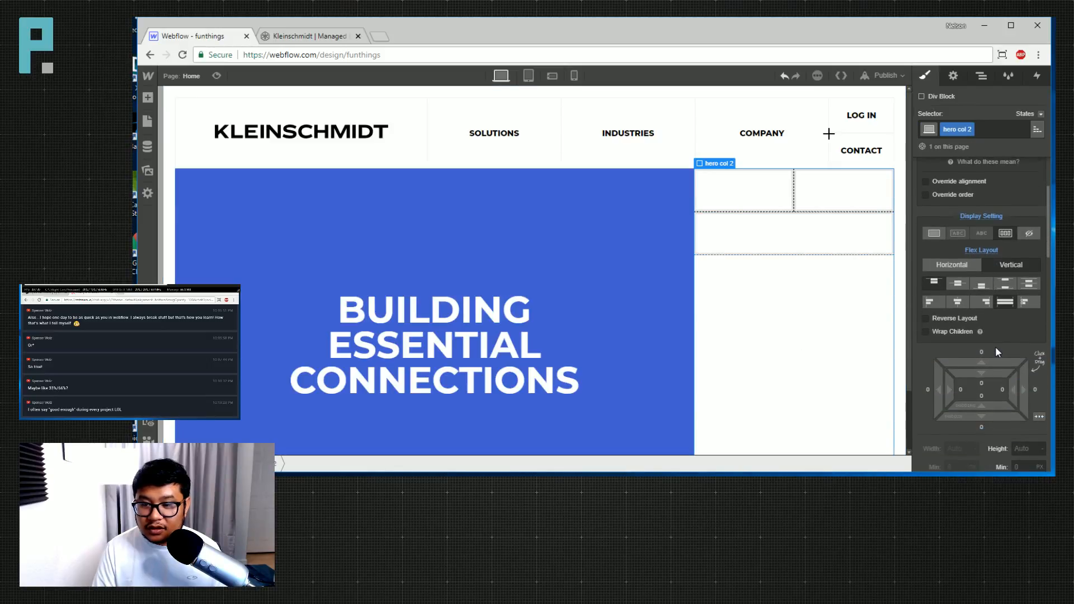
{"action": "left_click", "coordinate": [790, 222]}
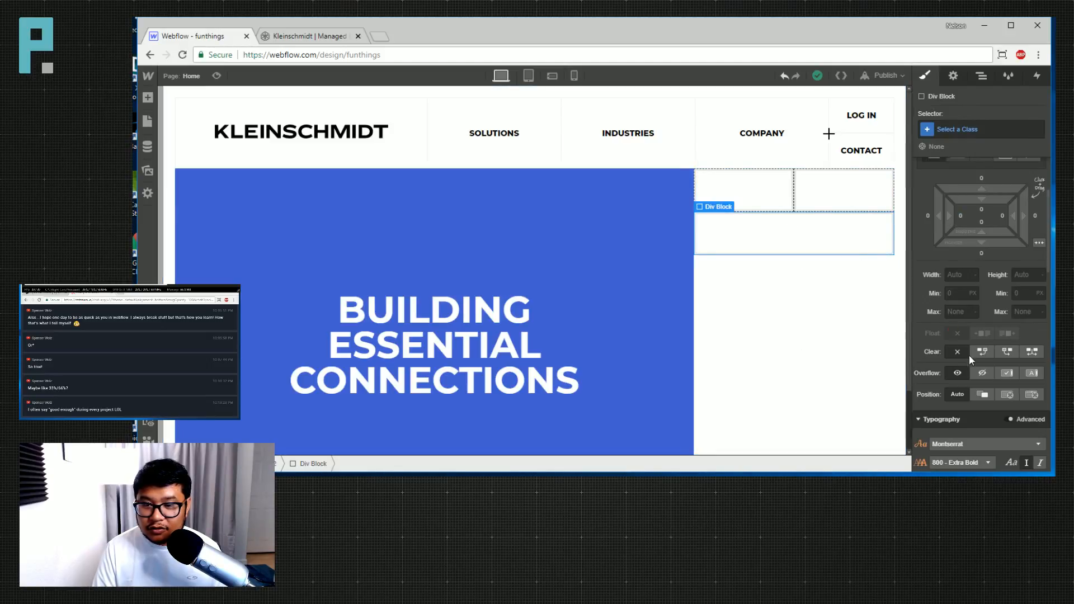
{"action": "scroll", "coordinate": [972, 357], "scroll_direction": "up", "scroll_amount": 2}
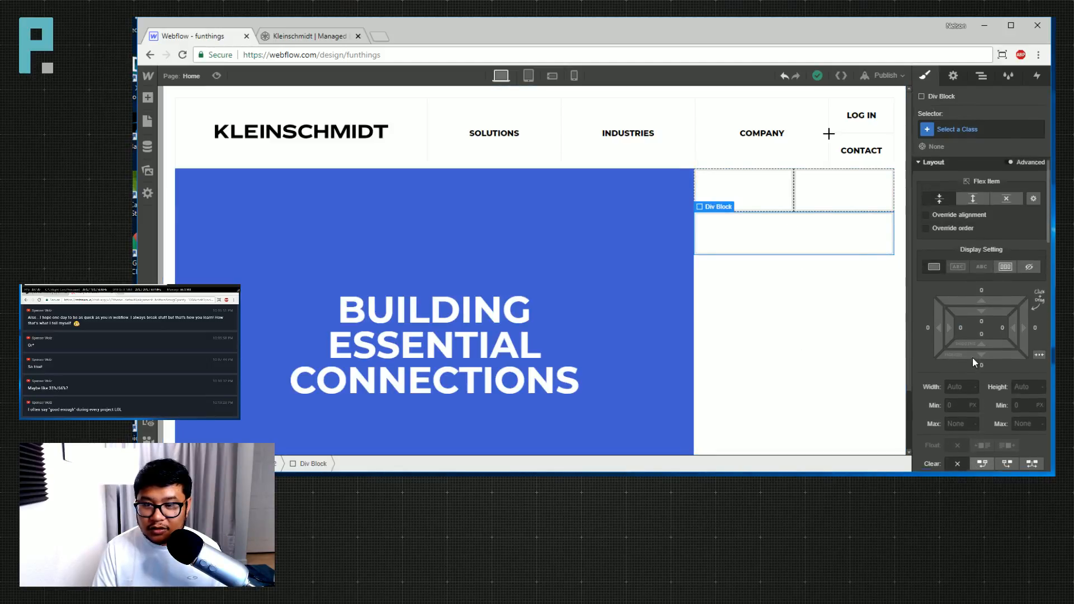
{"action": "left_click", "coordinate": [975, 201]}
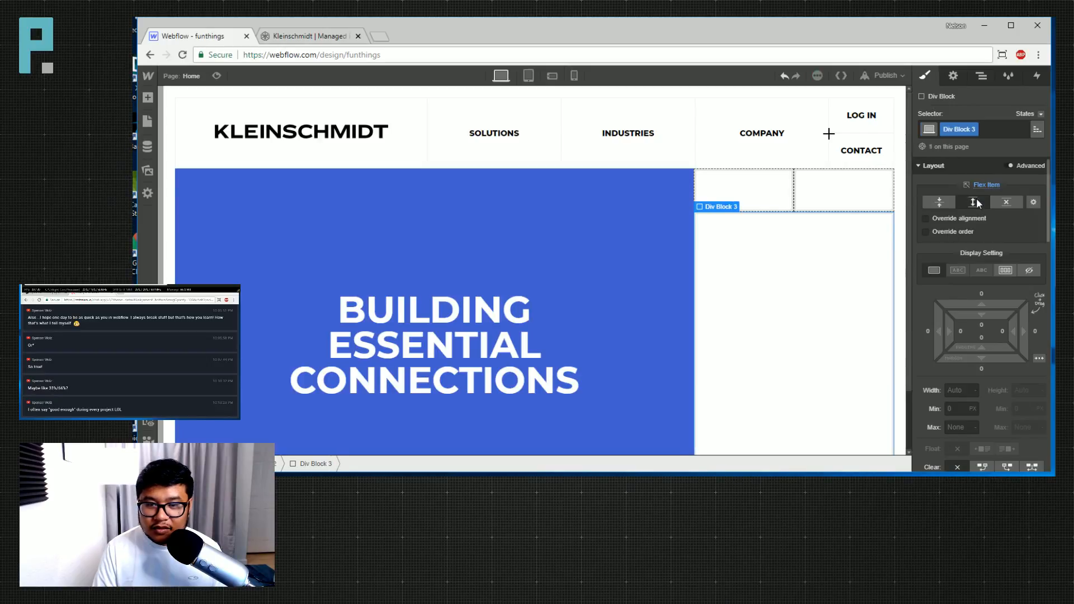
Set the flex basis of hero col 2's upper row to 25%.
{"action": "left_click", "coordinate": [981, 76]}
{"action": "left_click", "coordinate": [985, 316]}
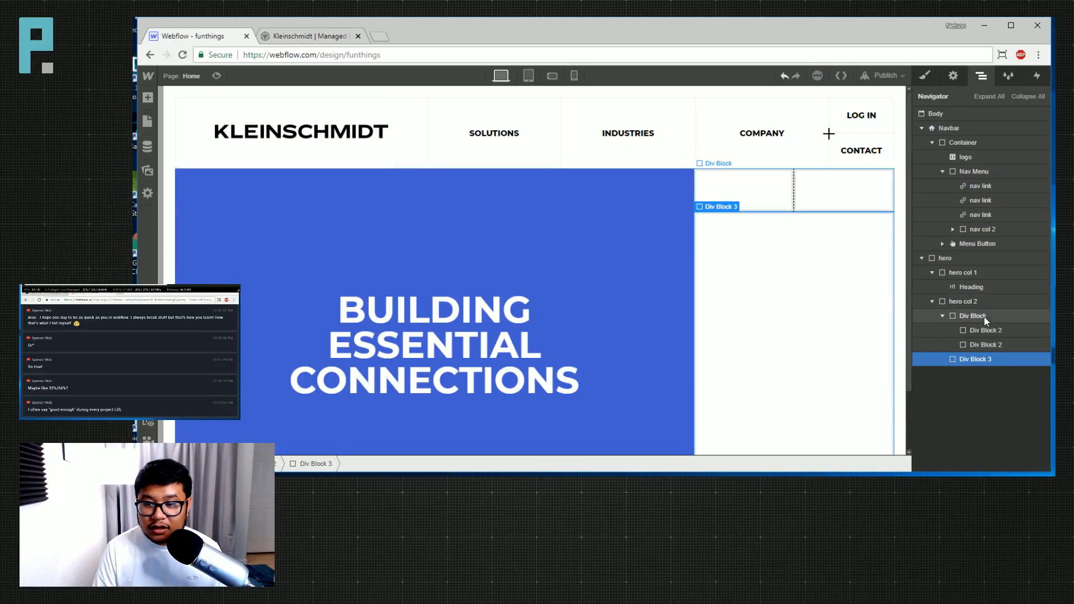
{"action": "key", "text": "s"}
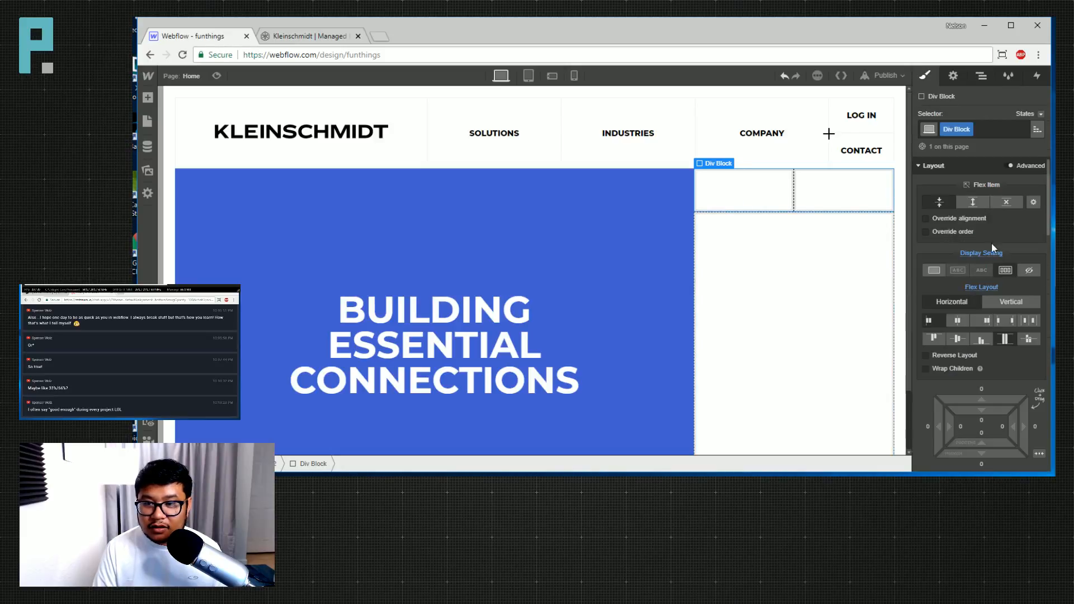
{"action": "left_click", "coordinate": [1034, 202]}
{"action": "left_click", "coordinate": [1019, 260]}
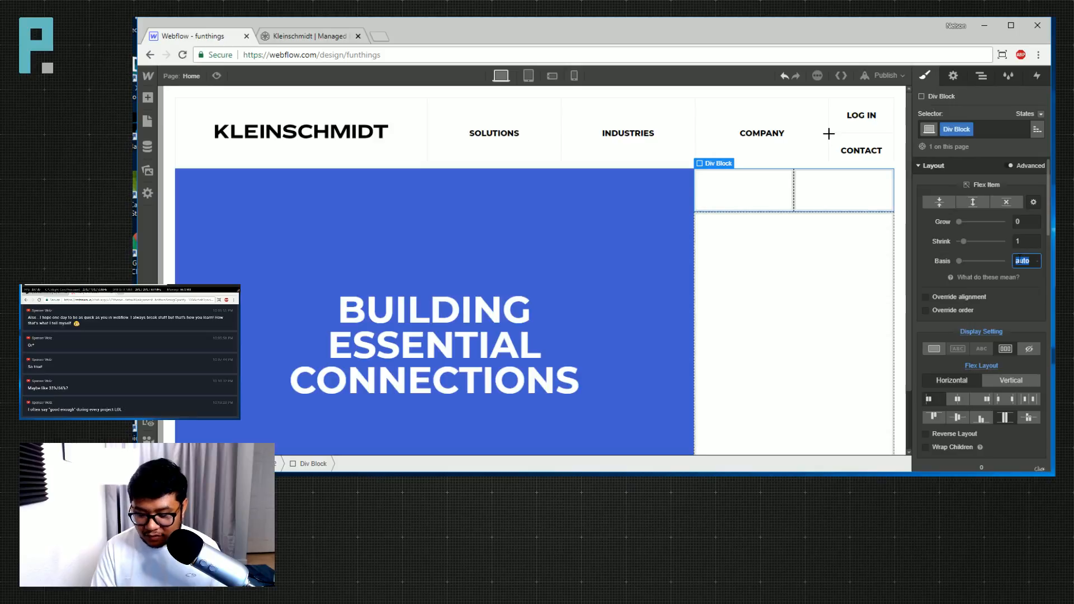
{"action": "key", "text": "Return"}
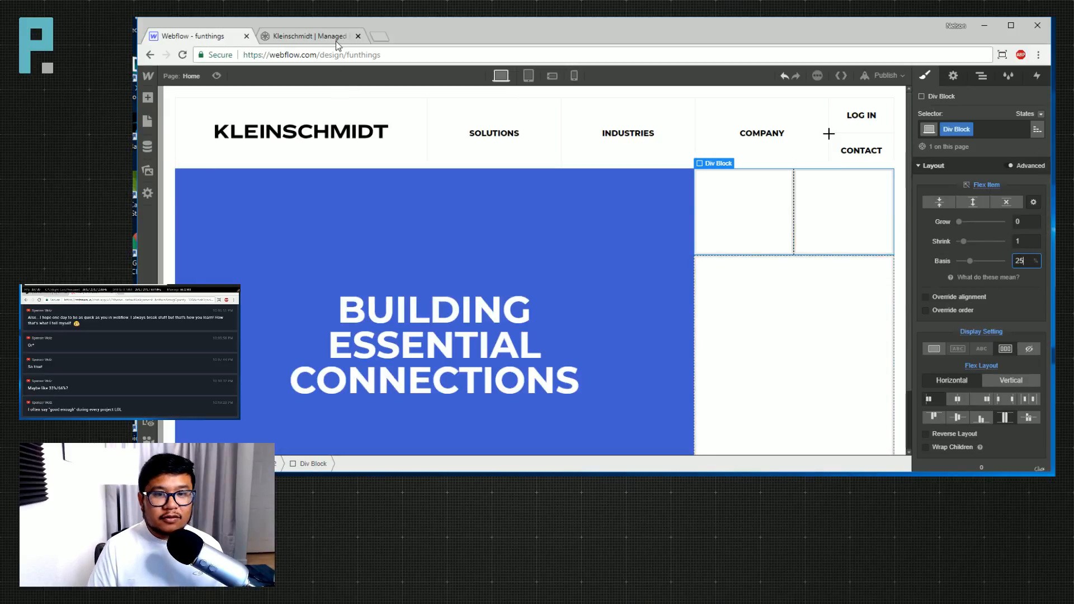
Rename the class of hero col 2's upper row to "hero col 2 row 1".
{"action": "left_click", "coordinate": [709, 192]}
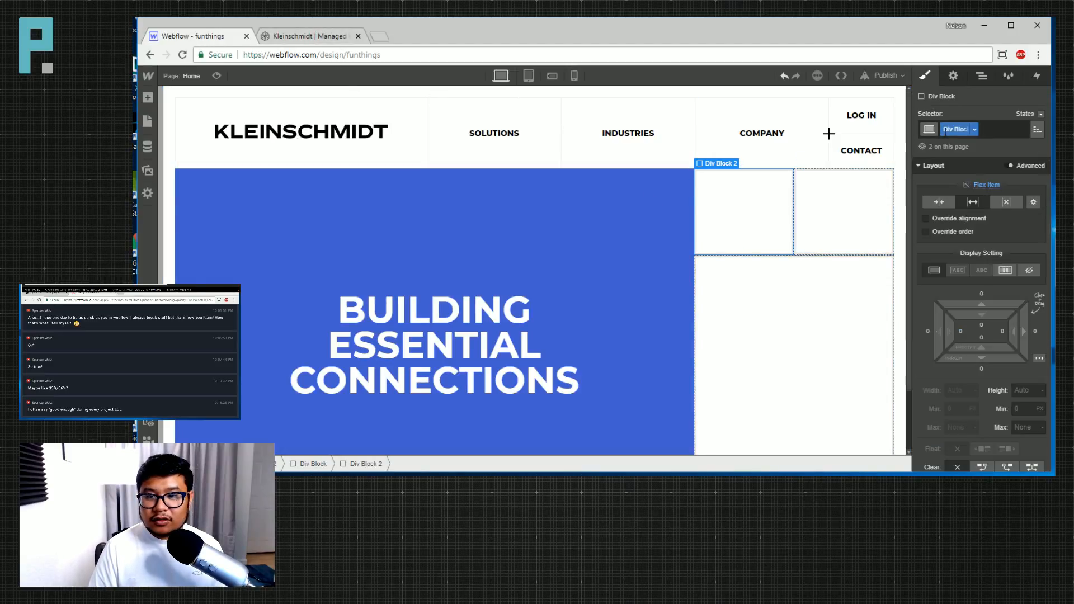
{"action": "left_click", "coordinate": [981, 75]}
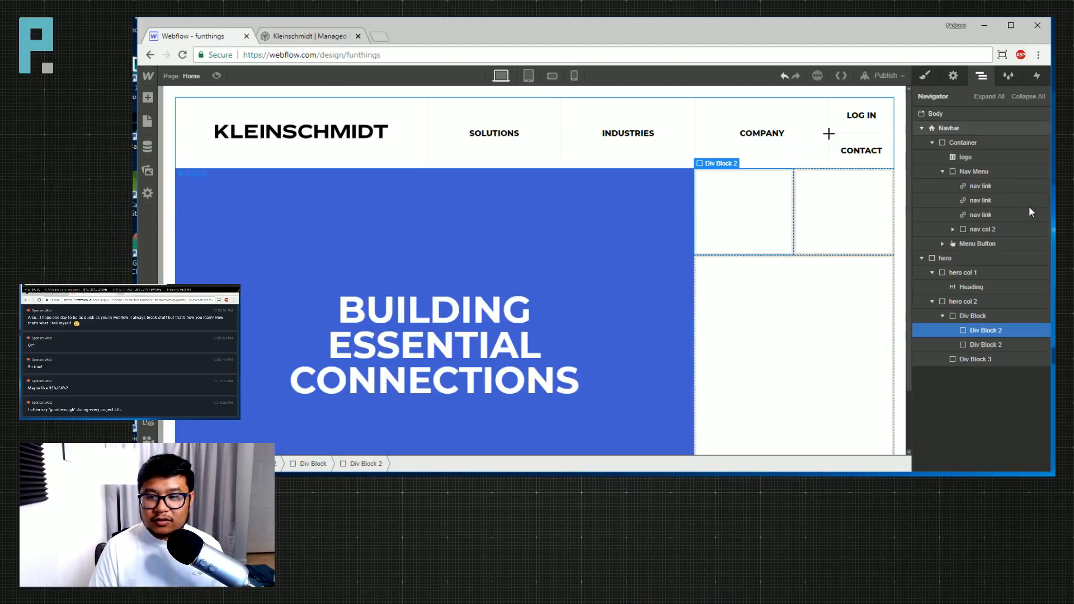
{"action": "left_click", "coordinate": [989, 317]}
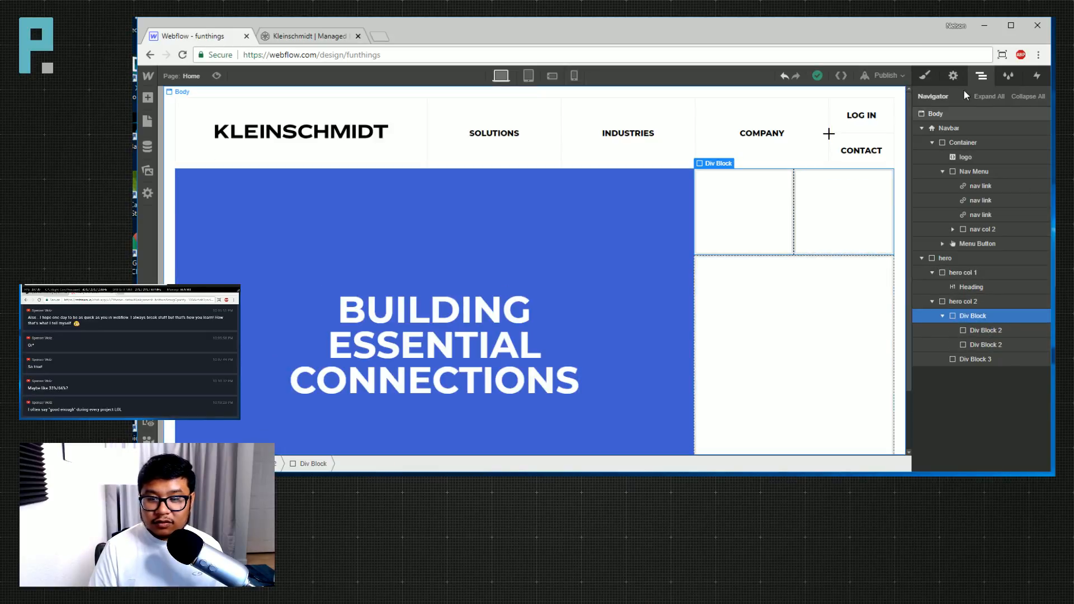
{"action": "key", "text": "s"}
{"action": "left_click", "coordinate": [958, 130]}
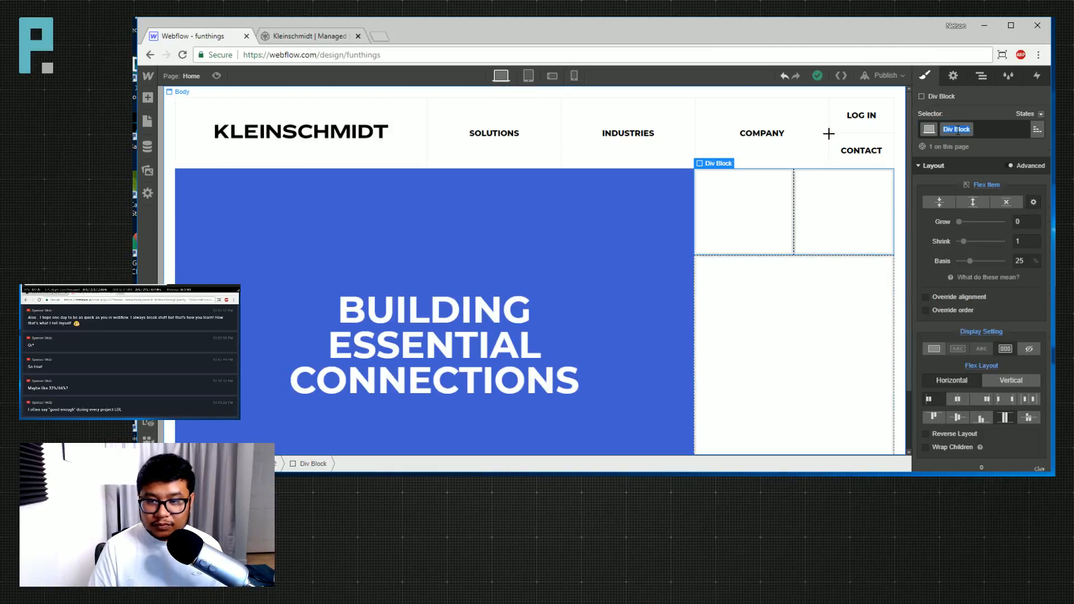
{"action": "type", "text": "hero col 2 row 1"}
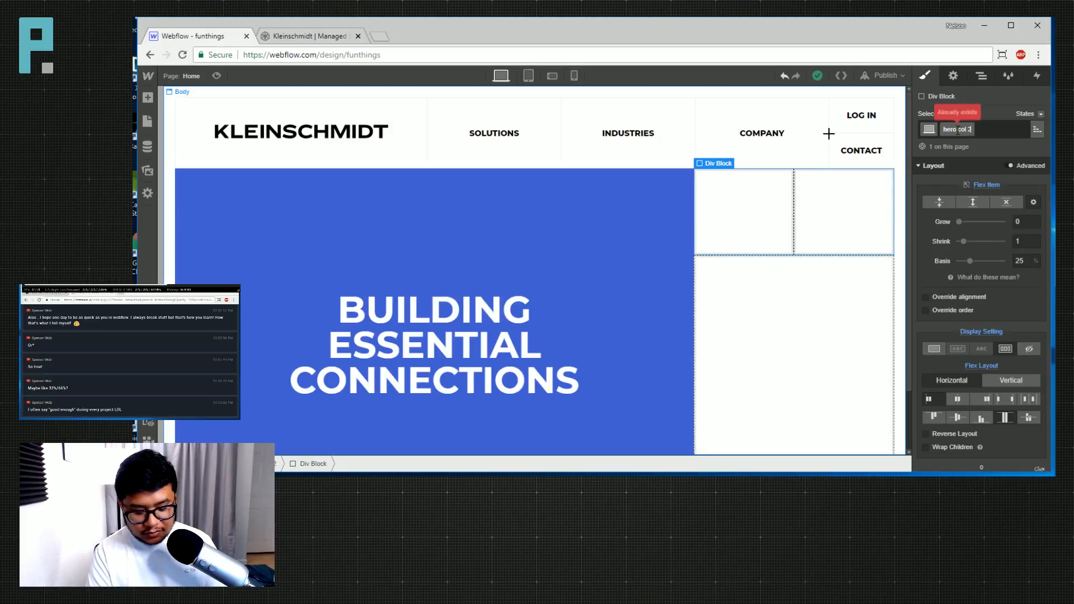
{"action": "key", "text": "Return"}
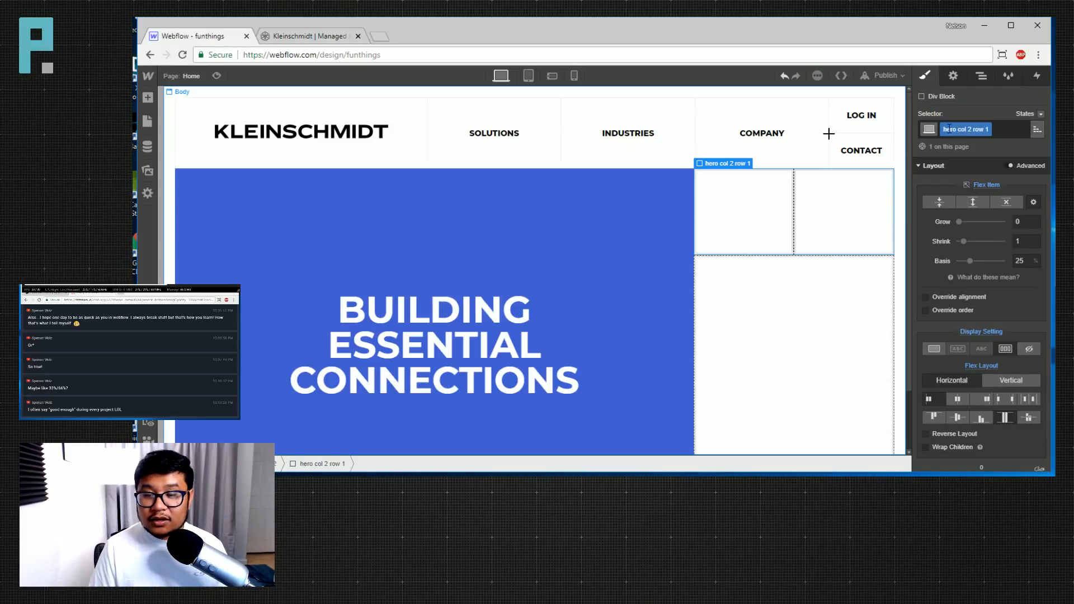
Rename the class of the first cell in hero col 2 row 1 to "hero col 2 row 1 col 1".
{"action": "left_click", "coordinate": [981, 75]}
{"action": "left_click", "coordinate": [993, 329]}
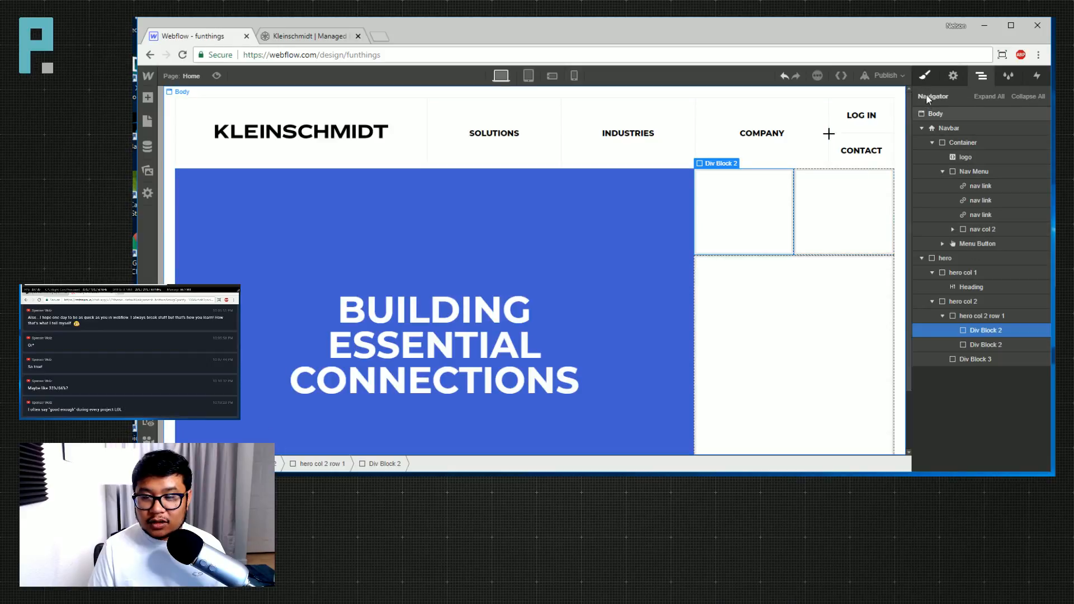
{"action": "key", "text": "s"}
{"action": "double_click", "coordinate": [964, 129]}
{"action": "type", "text": "hero col 2"}
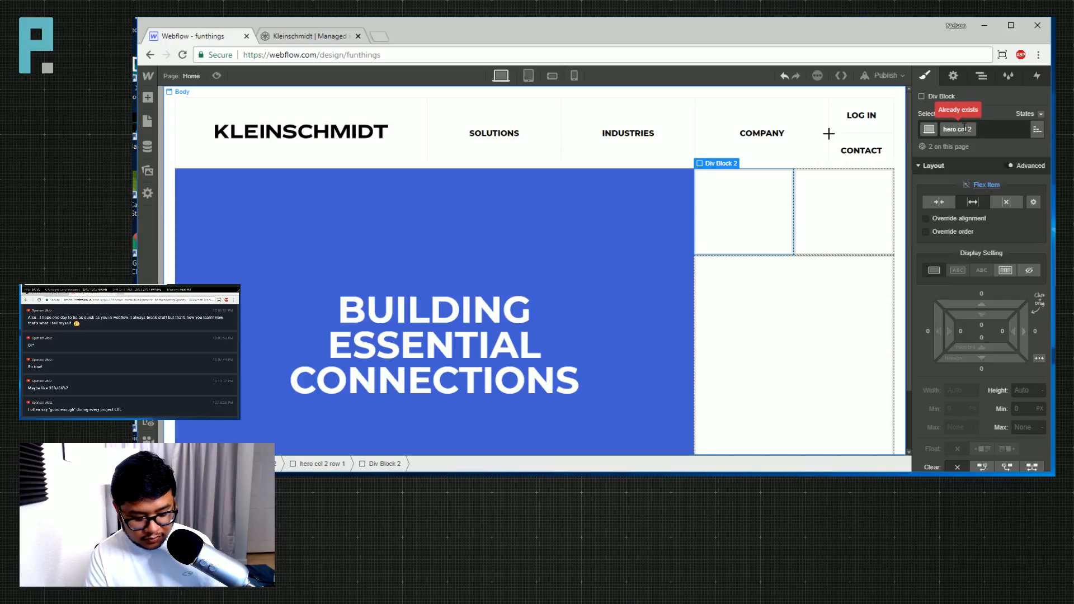
{"action": "type", "text": " row 1"}
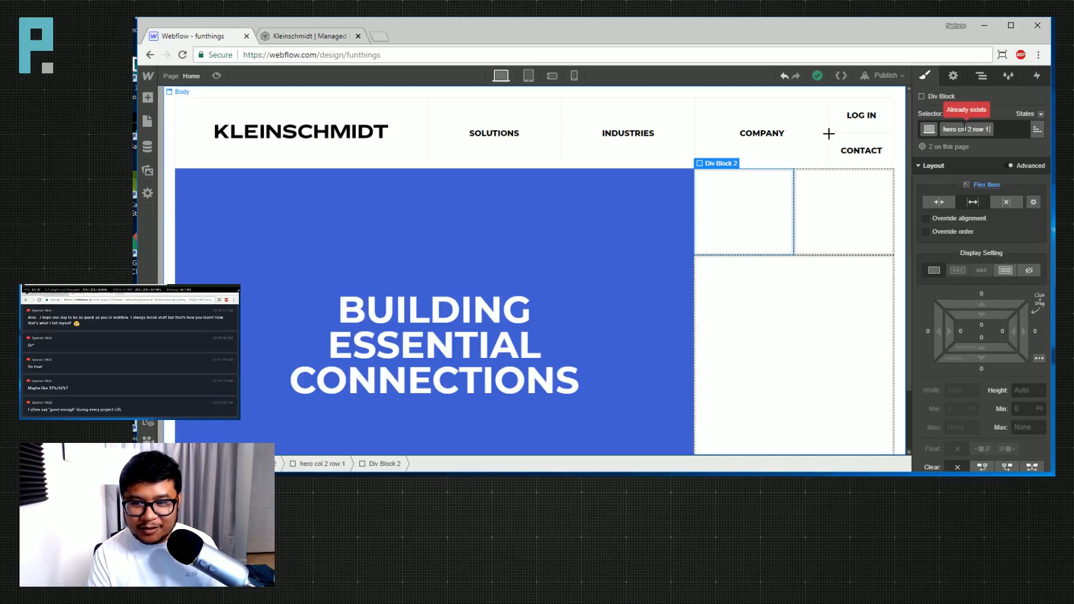
{"action": "type", "text": " col 1"}
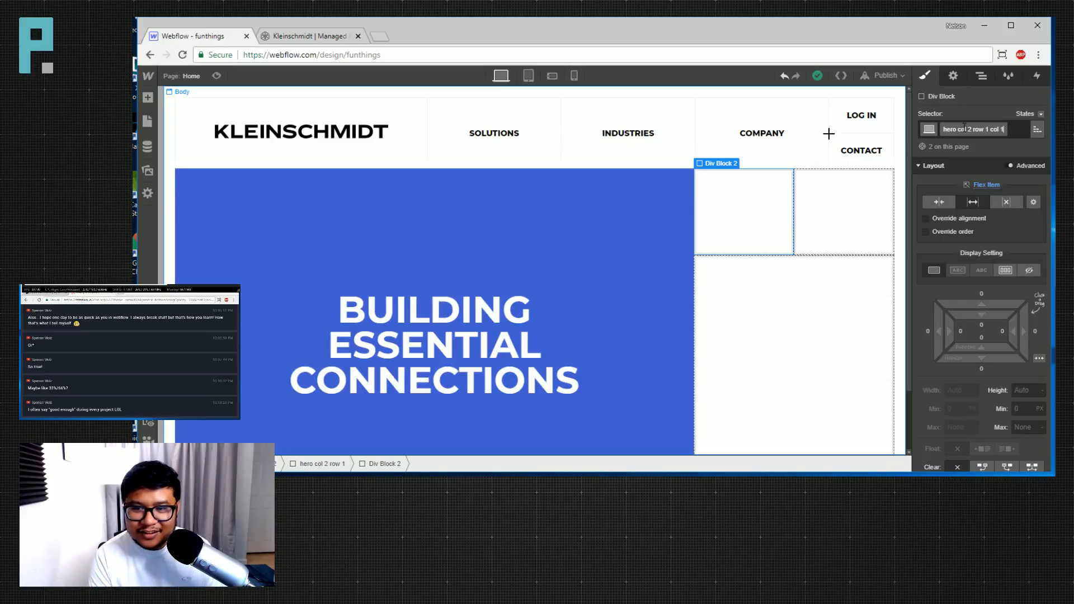
{"action": "key", "text": "Return"}
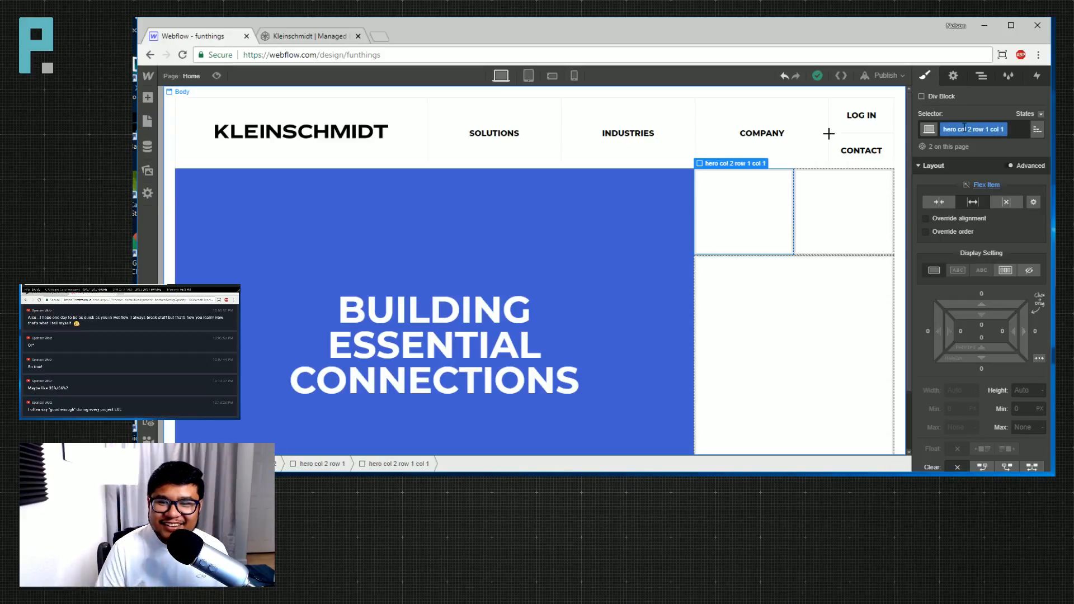
Rename the class shared by the two cells in hero col 2 row 1 to "hero col 2 row 1 col".
{"action": "left_click", "coordinate": [840, 230]}
{"action": "double_click", "coordinate": [982, 128]}
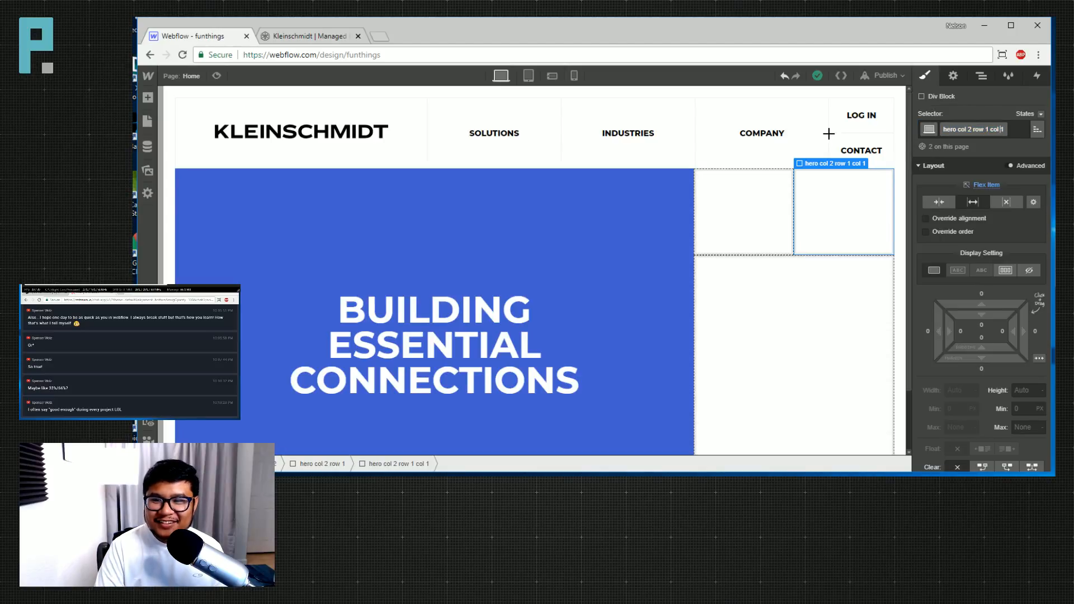
{"action": "key", "text": "Return"}
{"action": "left_click", "coordinate": [769, 226]}
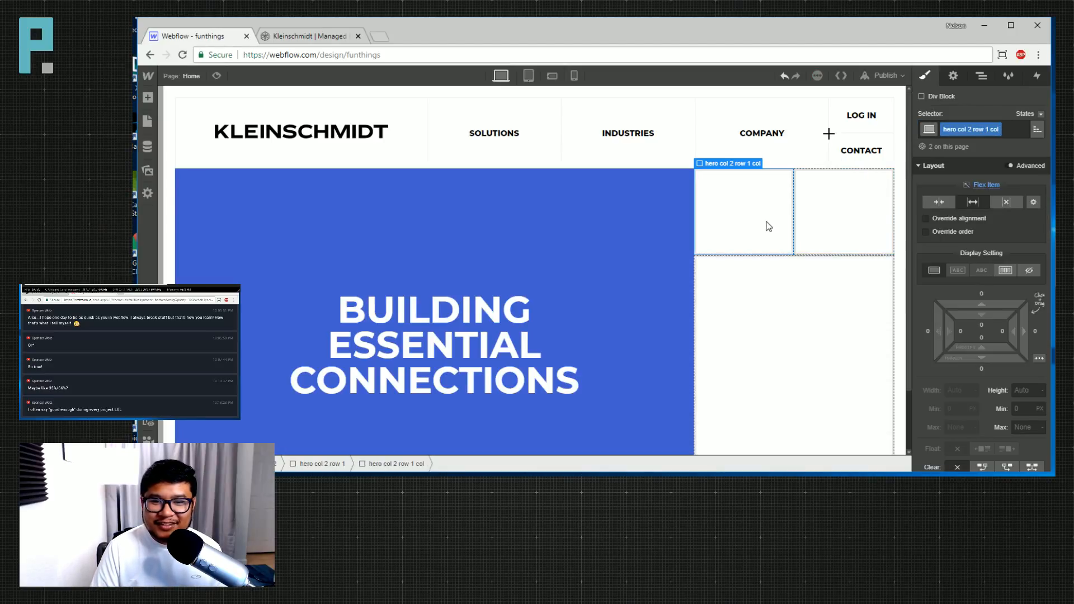
{"action": "left_click", "coordinate": [844, 225]}
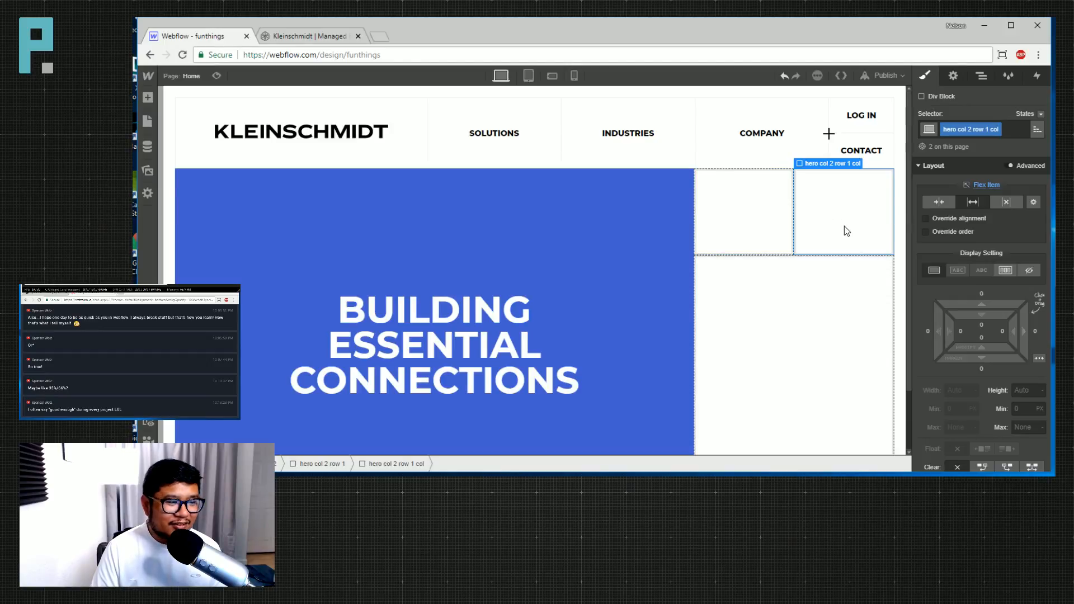
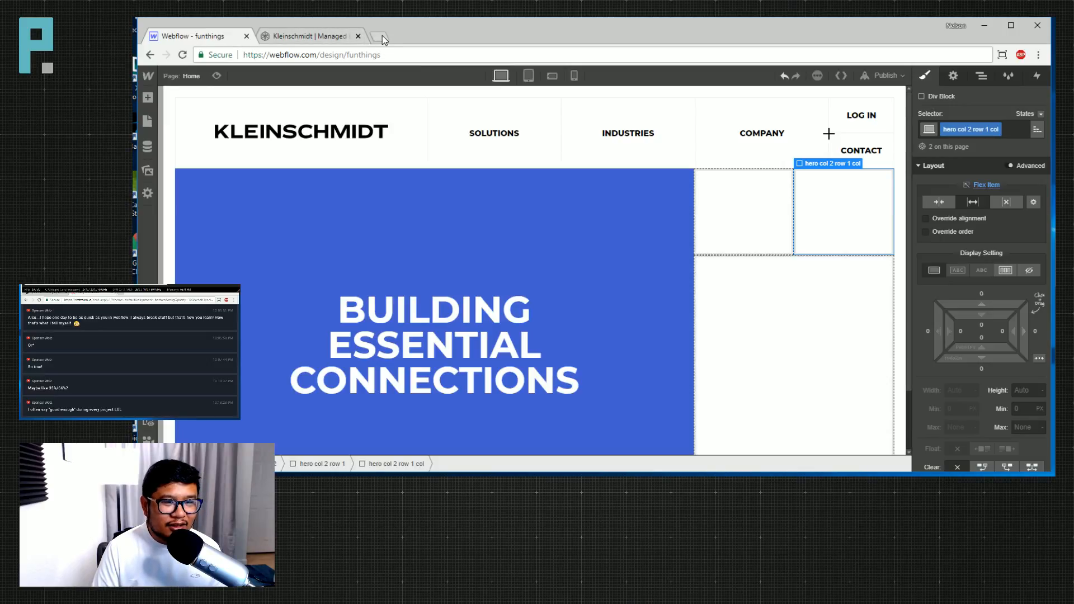
Inspect the styles of the diagonal-striped hero block on the original Kleinschmidt site, including its background image, then close the inspector.
{"action": "left_click", "coordinate": [309, 36]}
{"action": "right_click", "coordinate": [890, 147]}
{"action": "left_click", "coordinate": [944, 311]}
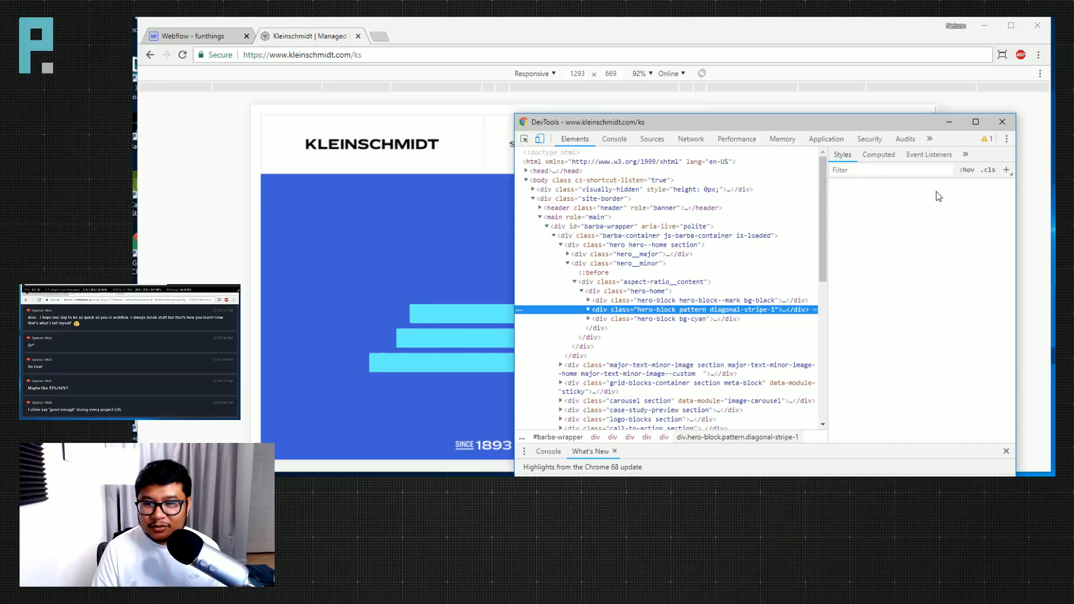
{"action": "left_click", "coordinate": [541, 141]}
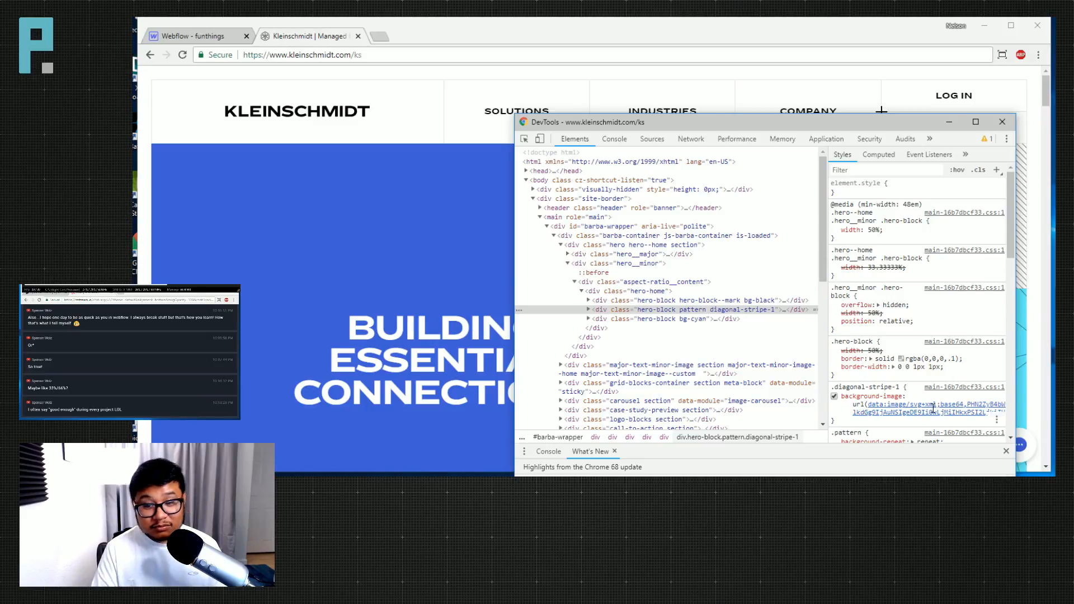
{"action": "left_click", "coordinate": [1003, 122]}
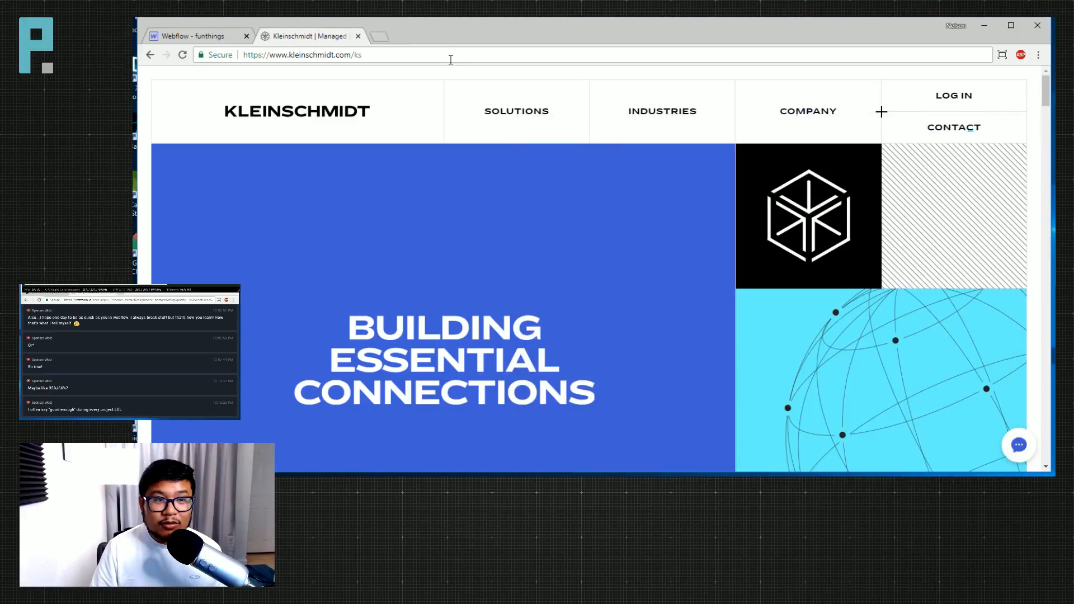
Search the web for "transparent textures" in a new browser tab and open the Transparent Textures site.
{"action": "left_click", "coordinate": [380, 36]}
{"action": "type", "text": "transpre"}
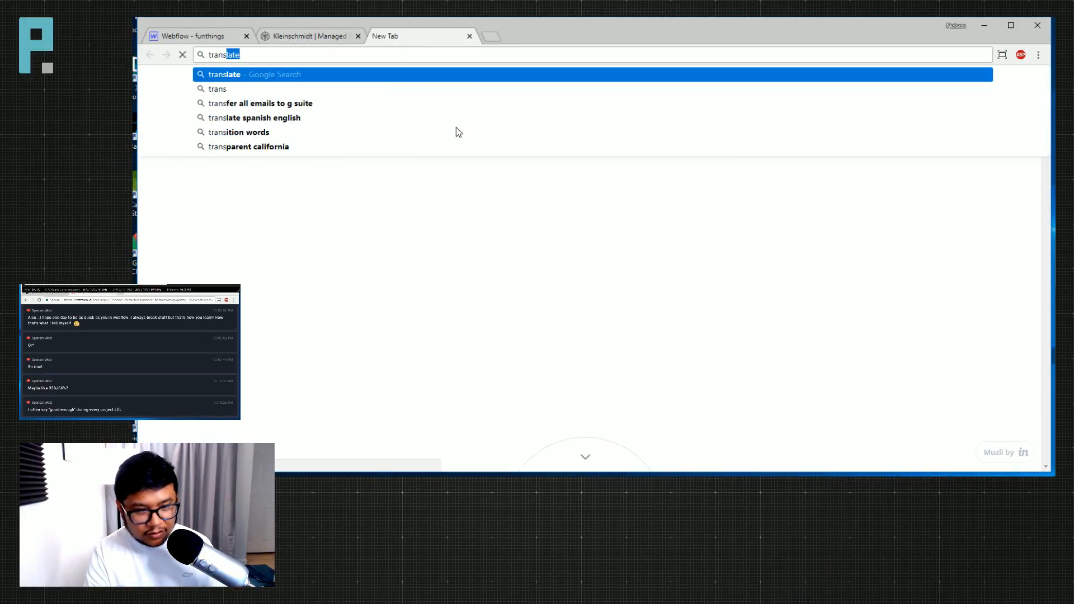
{"action": "key", "text": "BackSpace"}
{"action": "key", "text": "BackSpace"}
{"action": "type", "text": "arent"}
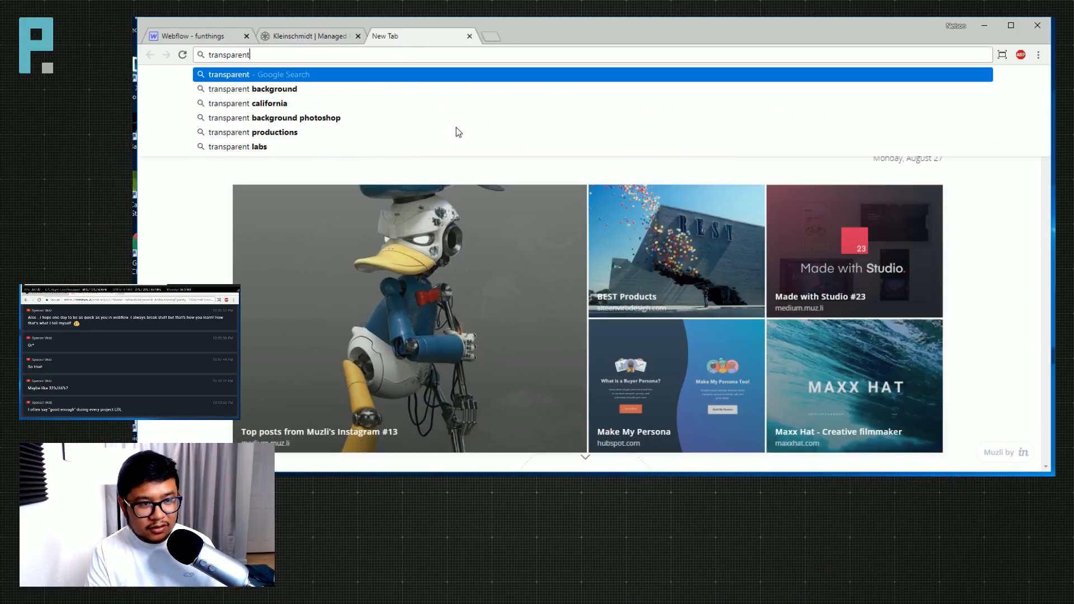
{"action": "type", "text": " textures"}
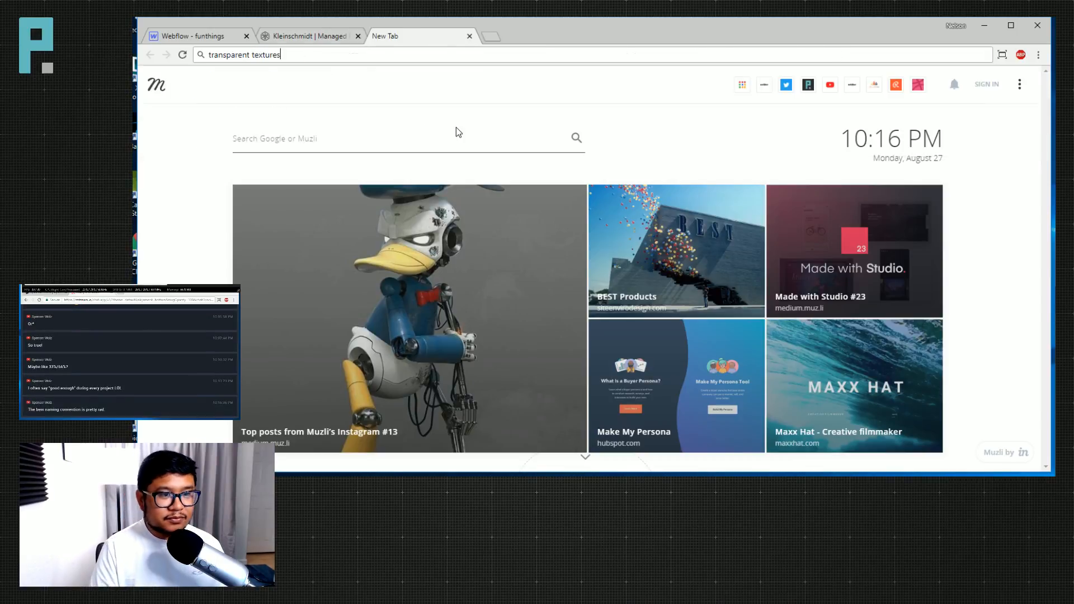
{"action": "key", "text": "Return"}
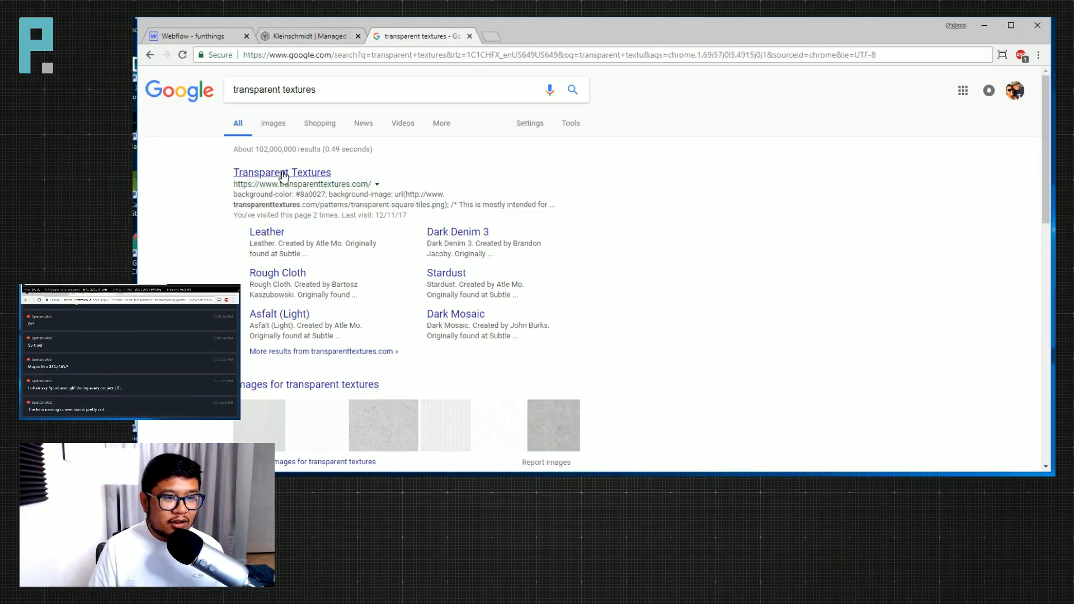
{"action": "left_click", "coordinate": [282, 174]}
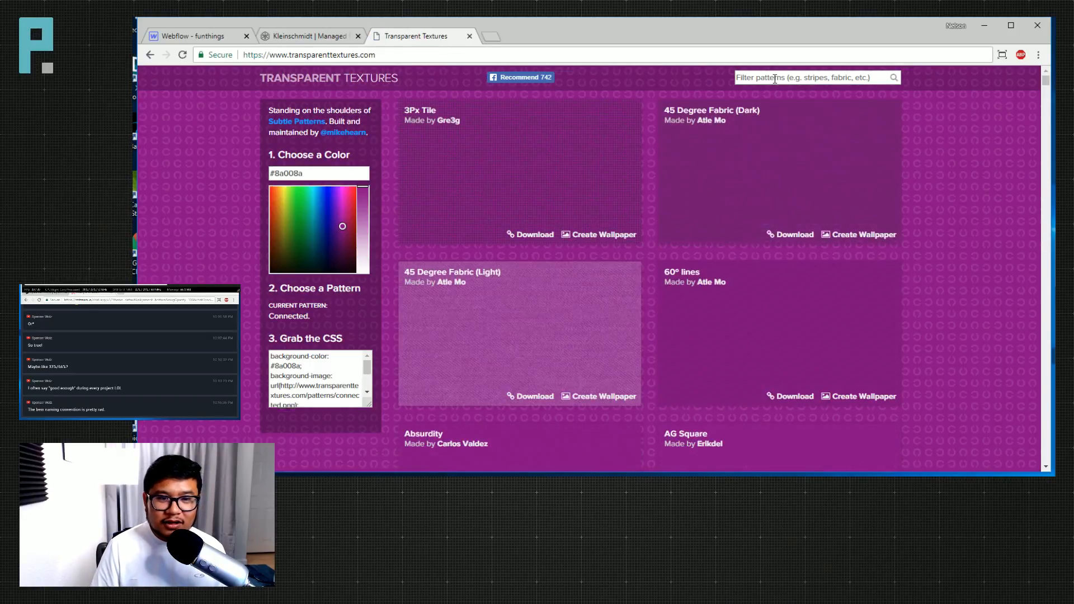
Filter the texture patterns by the Diagonal tag and browse the matching patterns.
{"action": "left_click", "coordinate": [775, 79]}
{"action": "type", "text": "diagon"}
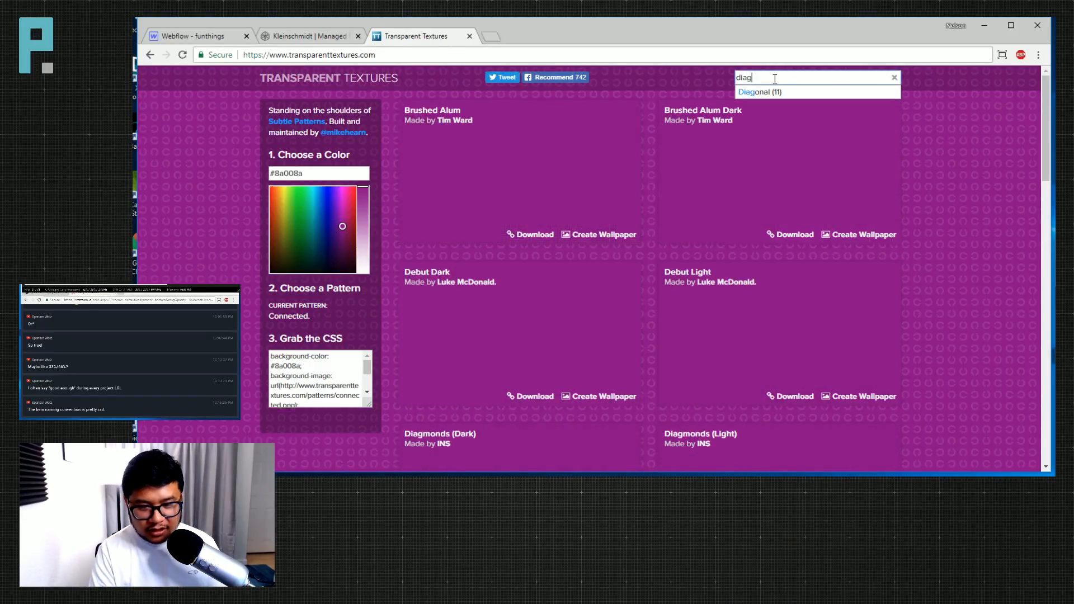
{"action": "left_click", "coordinate": [775, 92]}
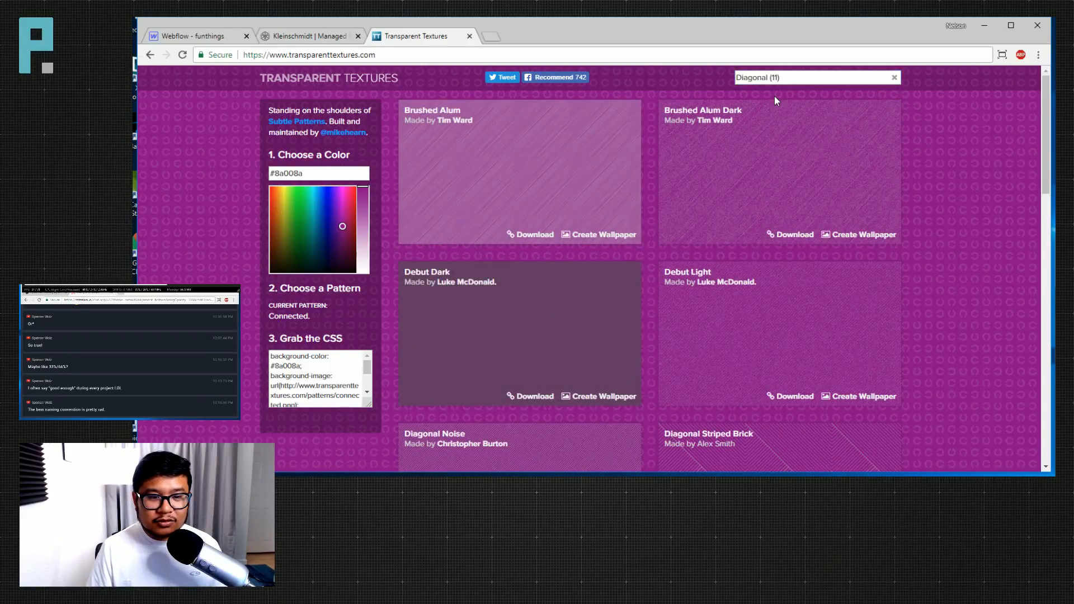
{"action": "scroll", "coordinate": [950, 288], "scroll_direction": "down", "scroll_amount": 5}
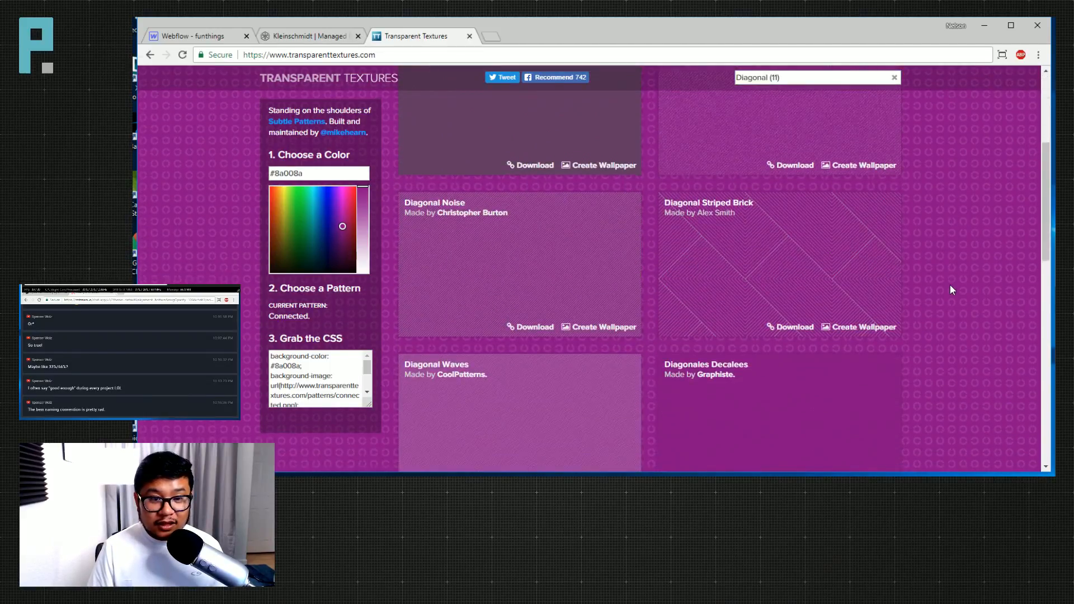
{"action": "scroll", "coordinate": [951, 289], "scroll_direction": "down", "scroll_amount": 9}
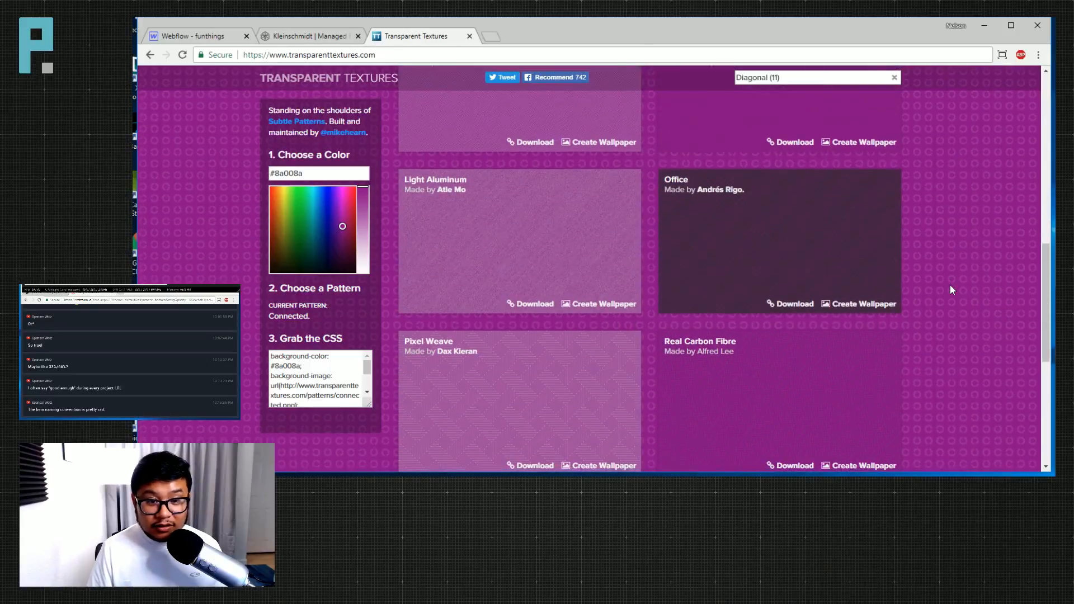
{"action": "scroll", "coordinate": [950, 289], "scroll_direction": "up", "scroll_amount": 10}
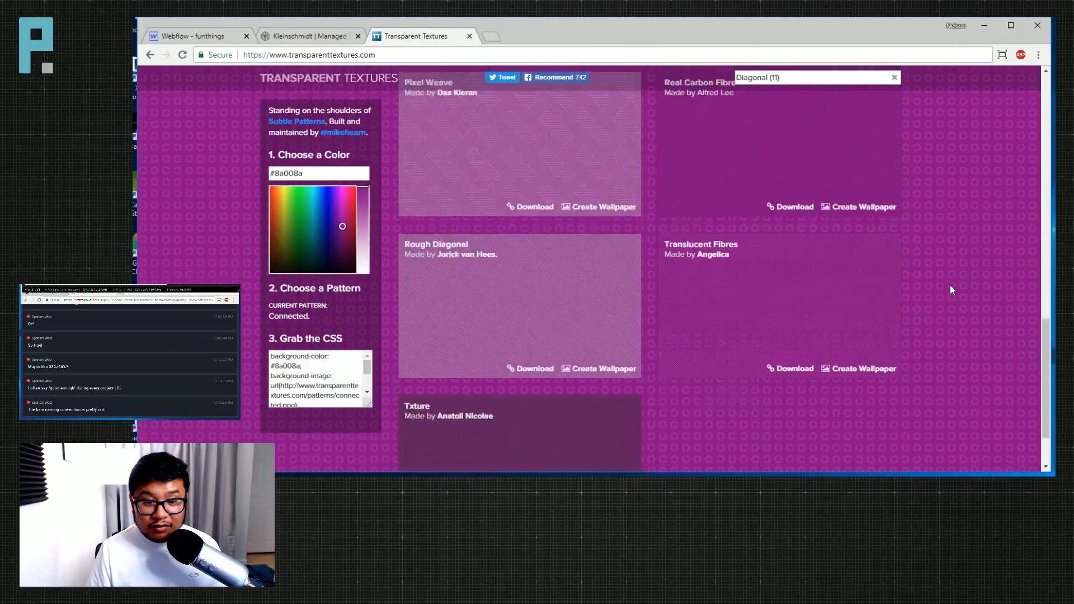
{"action": "scroll", "coordinate": [951, 289], "scroll_direction": "up", "scroll_amount": 4}
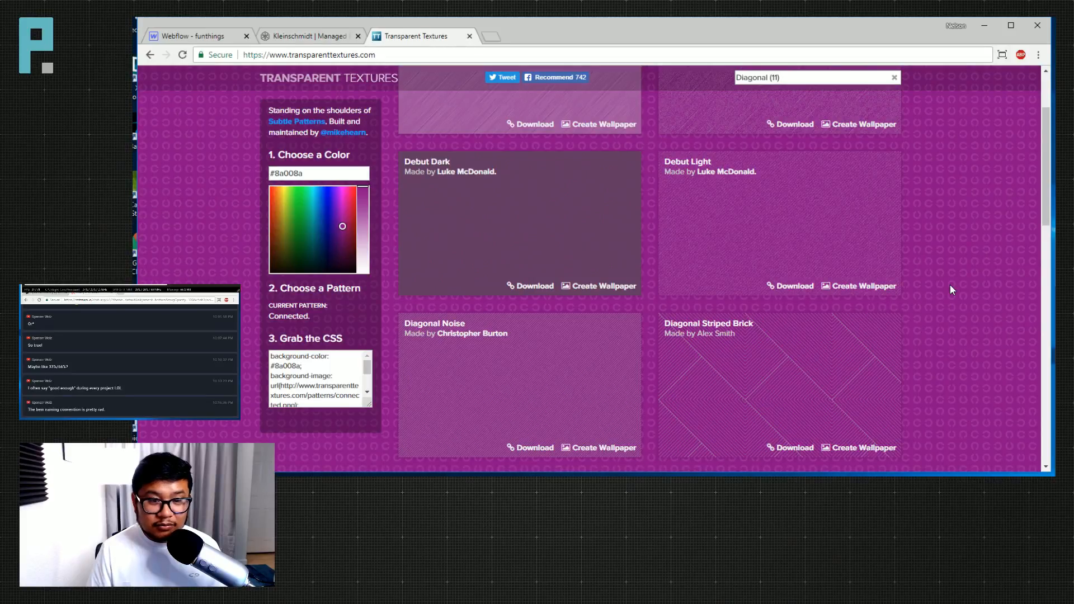
{"action": "scroll", "coordinate": [953, 289], "scroll_direction": "up", "scroll_amount": 2}
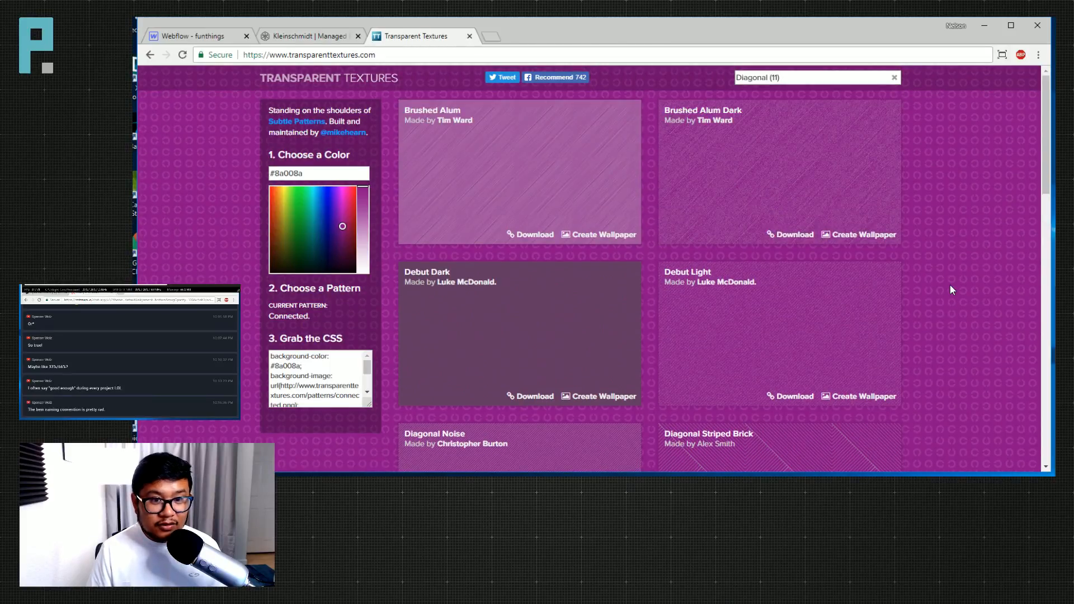
{"action": "scroll", "coordinate": [950, 284], "scroll_direction": "down", "scroll_amount": 3}
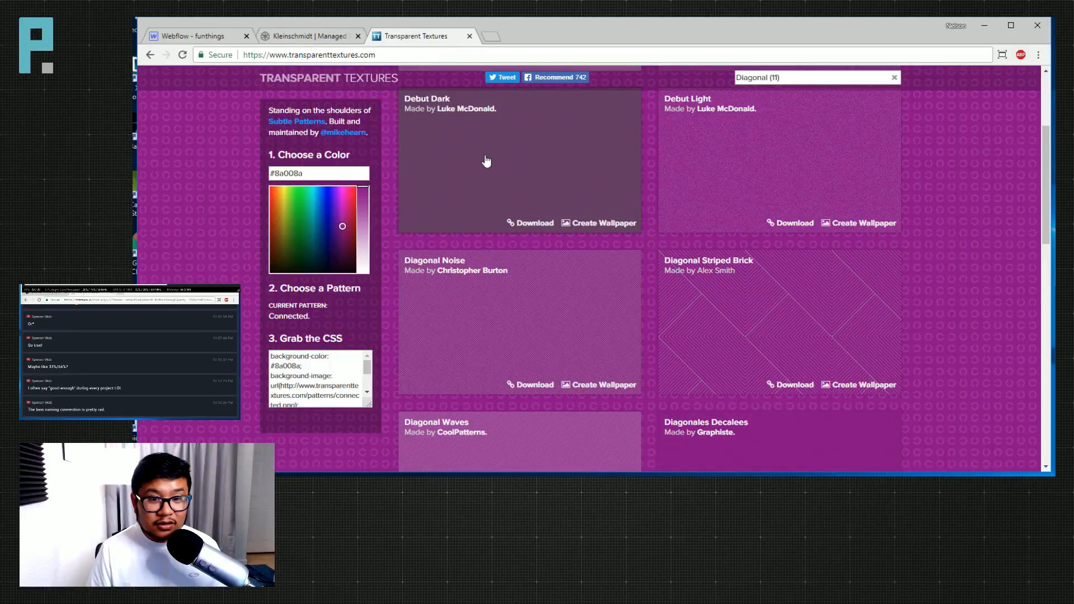
Preview the Diagonal Noise pattern and set its background colour to white (#ffffff).
{"action": "left_click", "coordinate": [475, 331]}
{"action": "mouse_move", "coordinate": [336, 230]}
{"action": "left_mouse_down"}
{"action": "mouse_move", "coordinate": [336, 254]}
{"action": "mouse_move", "coordinate": [304, 193]}
{"action": "mouse_move", "coordinate": [276, 320]}
{"action": "left_mouse_up"}
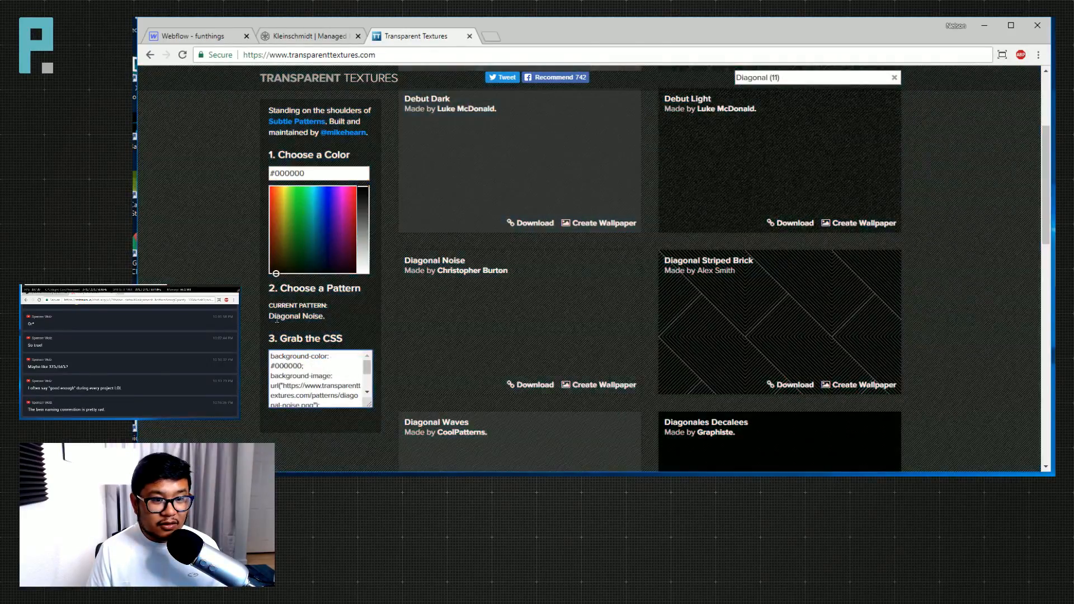
{"action": "mouse_move", "coordinate": [357, 200]}
{"action": "left_mouse_down"}
{"action": "mouse_move", "coordinate": [353, 294]}
{"action": "mouse_move", "coordinate": [314, 166]}
{"action": "mouse_move", "coordinate": [243, 173]}
{"action": "left_mouse_up"}
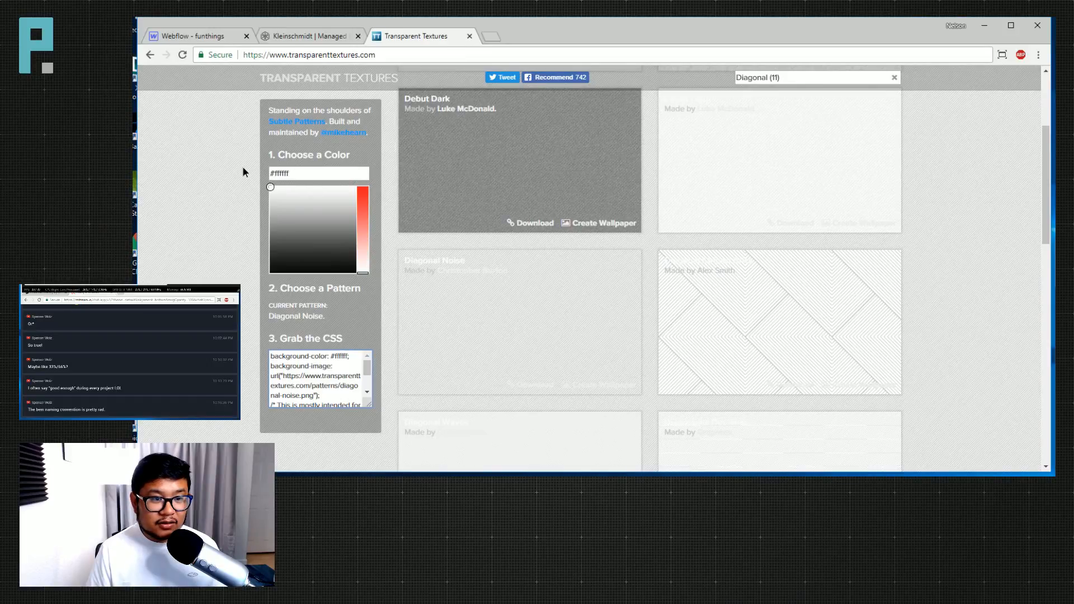
Preview the other diagonal patterns, including Debut Light, Rough Diagonal, Brushed Alum Dark and Debut Dark, on the white background.
{"action": "left_click", "coordinate": [737, 208]}
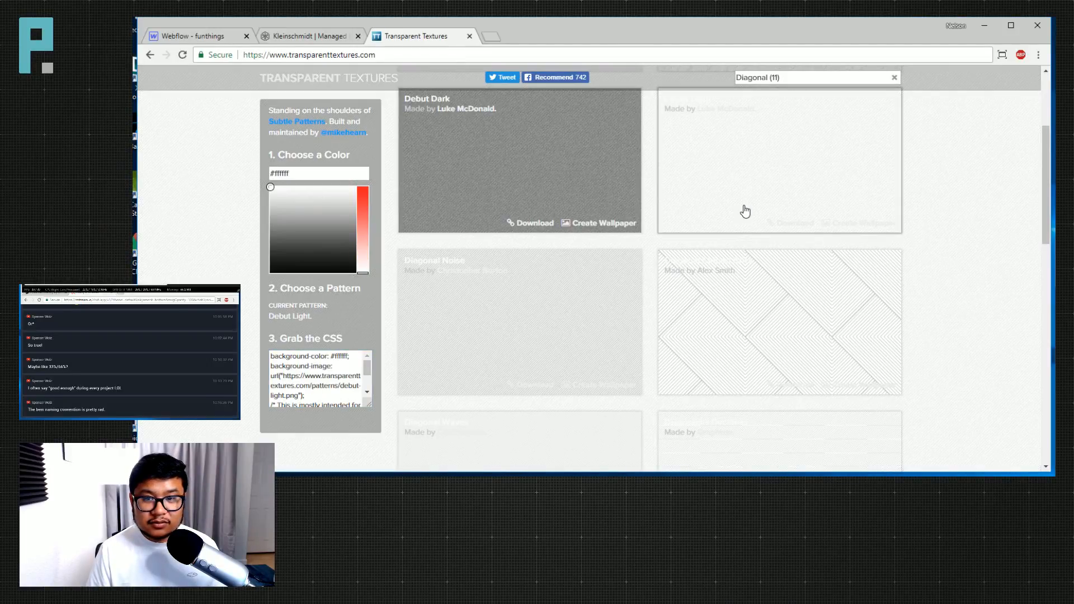
{"action": "scroll", "coordinate": [782, 364], "scroll_direction": "down", "scroll_amount": 3}
{"action": "left_click", "coordinate": [559, 331]}
{"action": "scroll", "coordinate": [563, 364], "scroll_direction": "down", "scroll_amount": 4}
{"action": "left_click", "coordinate": [546, 304]}
{"action": "left_click", "coordinate": [738, 278]}
{"action": "left_click", "coordinate": [755, 415]}
{"action": "scroll", "coordinate": [567, 402], "scroll_direction": "down", "scroll_amount": 6}
{"action": "left_click", "coordinate": [568, 390]}
{"action": "left_click", "coordinate": [556, 240]}
{"action": "scroll", "coordinate": [525, 307], "scroll_direction": "up", "scroll_amount": 10}
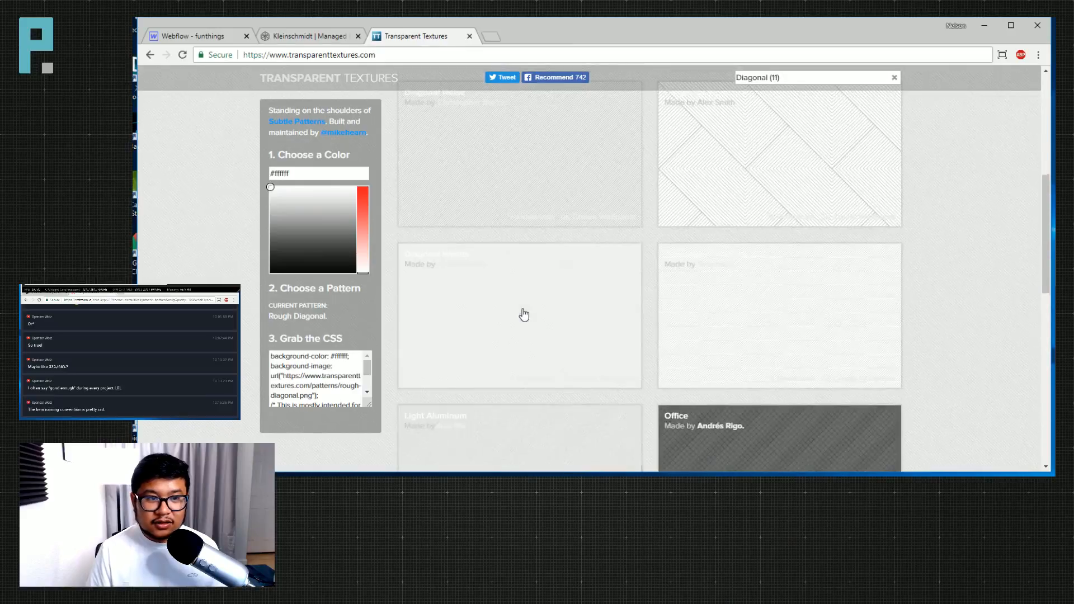
{"action": "left_click", "coordinate": [503, 163]}
{"action": "left_click", "coordinate": [716, 240]}
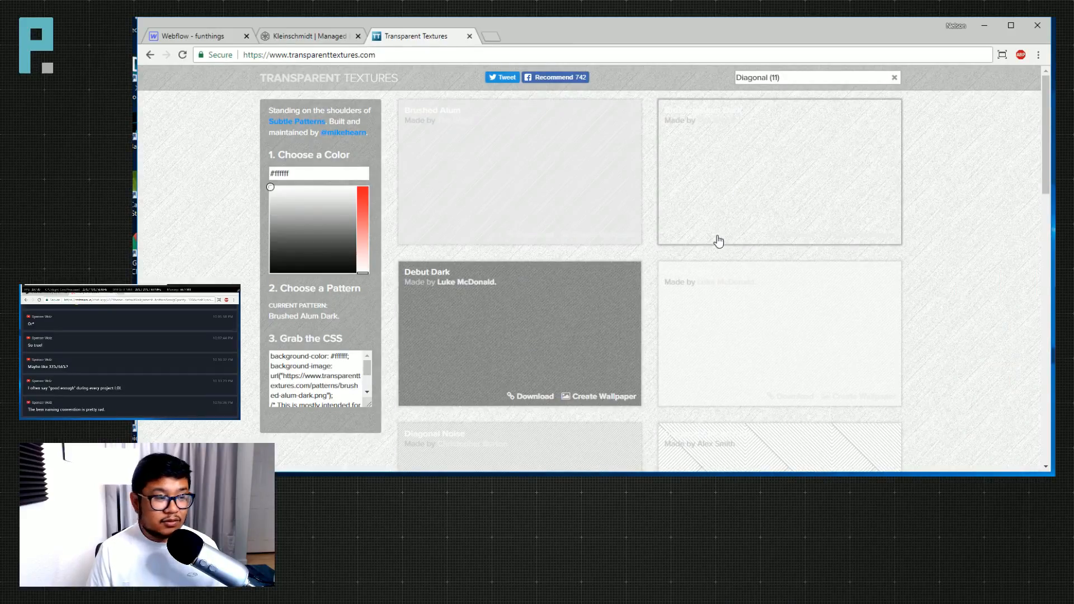
{"action": "left_click", "coordinate": [613, 269]}
{"action": "scroll", "coordinate": [571, 370], "scroll_direction": "down", "scroll_amount": 3}
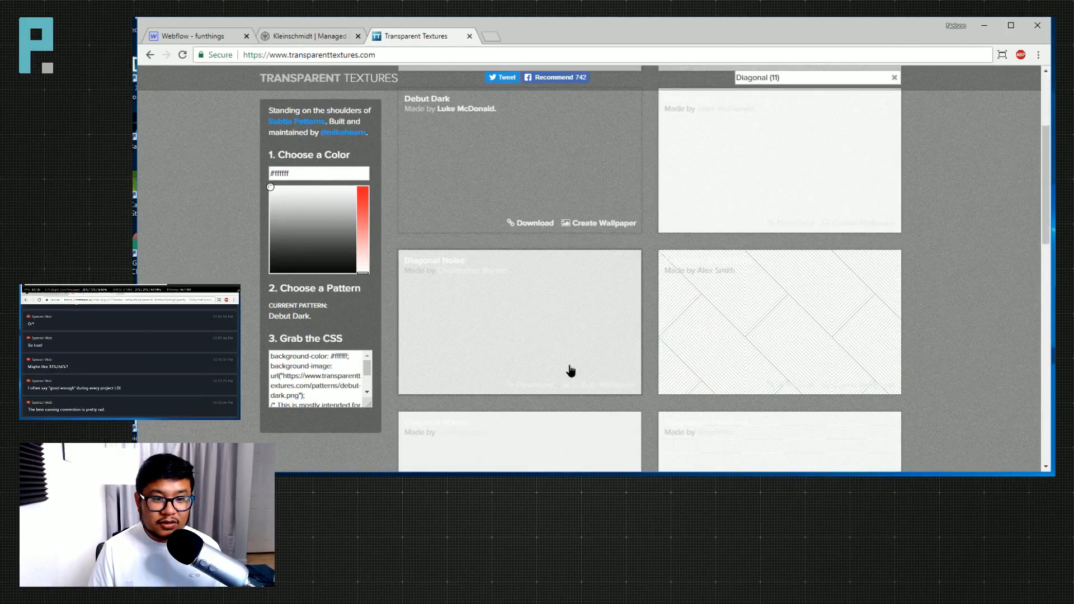
Select the Diagonal Noise pattern again and download its image, closing the downloads list.
{"action": "left_click", "coordinate": [571, 371]}
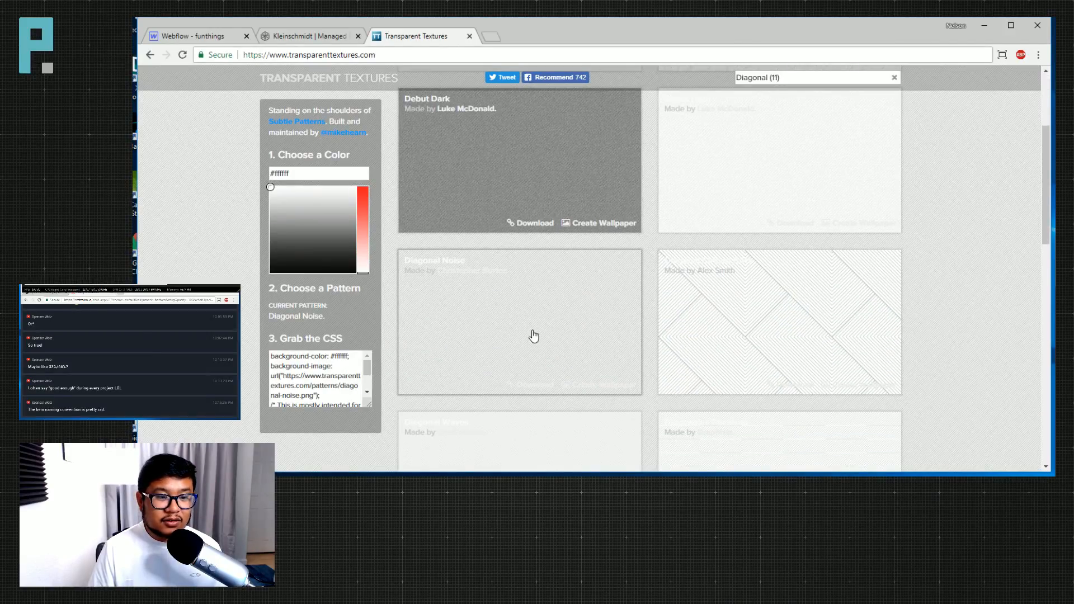
{"action": "scroll", "coordinate": [916, 364], "scroll_direction": "down", "scroll_amount": 5}
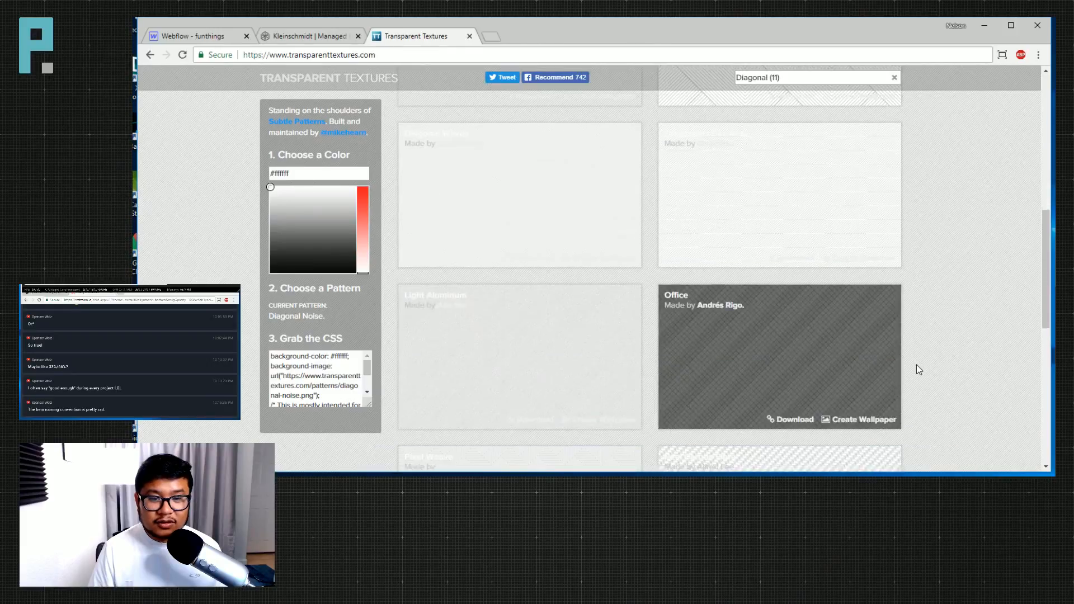
{"action": "scroll", "coordinate": [916, 365], "scroll_direction": "up", "scroll_amount": 4}
{"action": "left_click", "coordinate": [530, 329]}
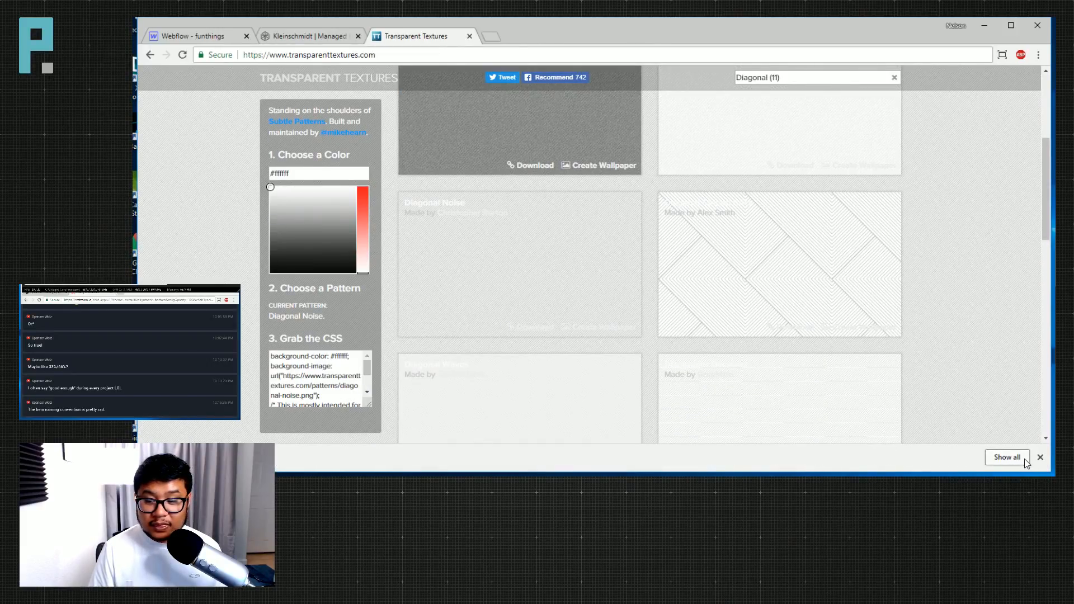
{"action": "left_click", "coordinate": [1021, 457]}
{"action": "left_click", "coordinate": [580, 35]}
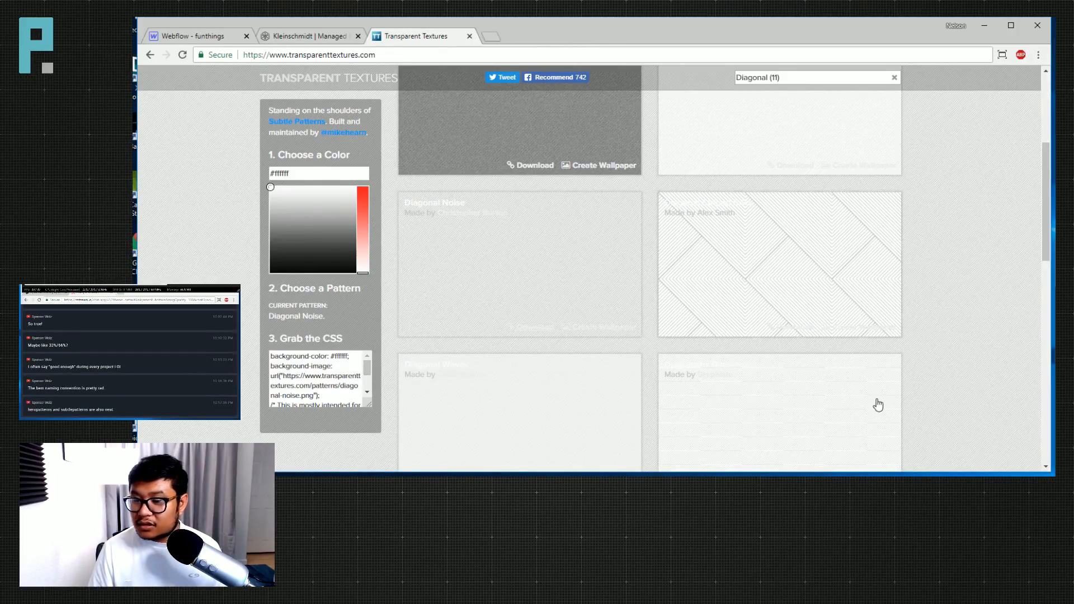
Open the Downloads folder in a File Explorer window beside the browser and switch back to the Webflow page.
{"action": "key", "text": "super+e"}
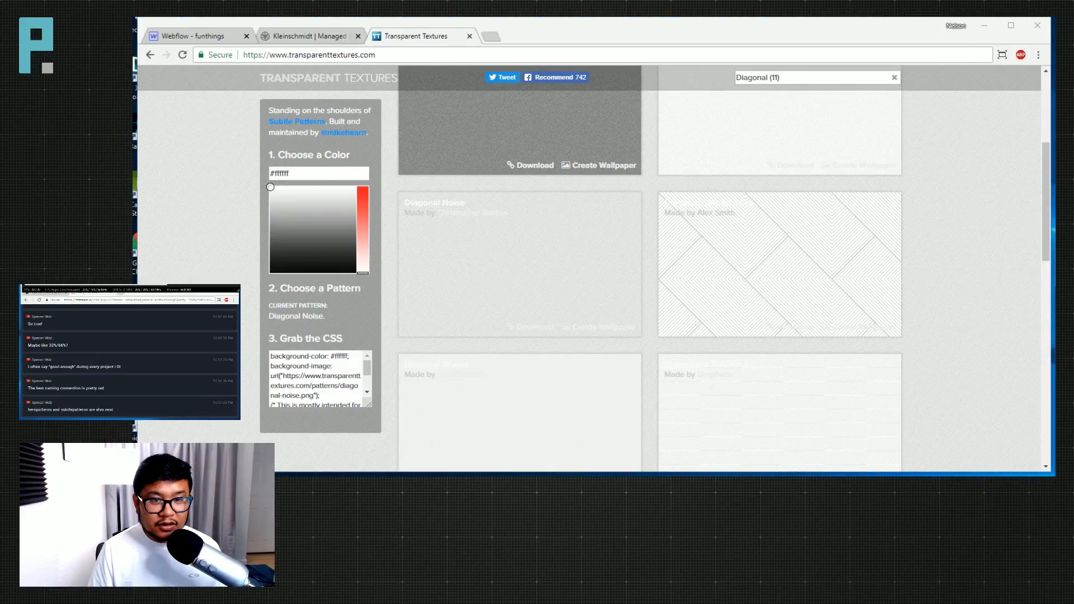
{"action": "left_click_drag", "start_coordinate": [853, 125], "coordinate": [1073, 258]}
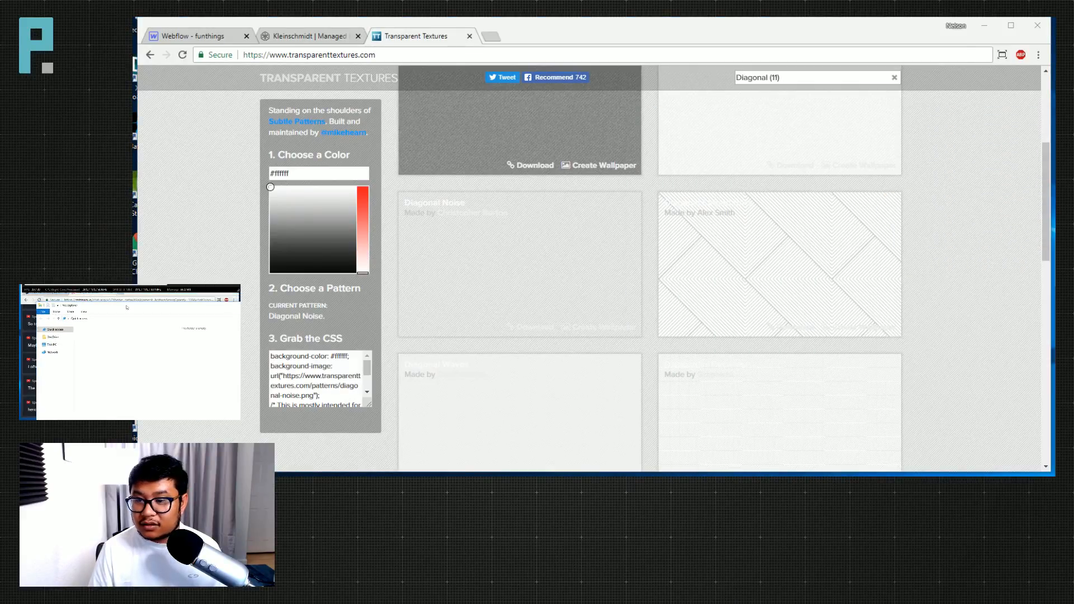
{"action": "left_click", "coordinate": [88, 327]}
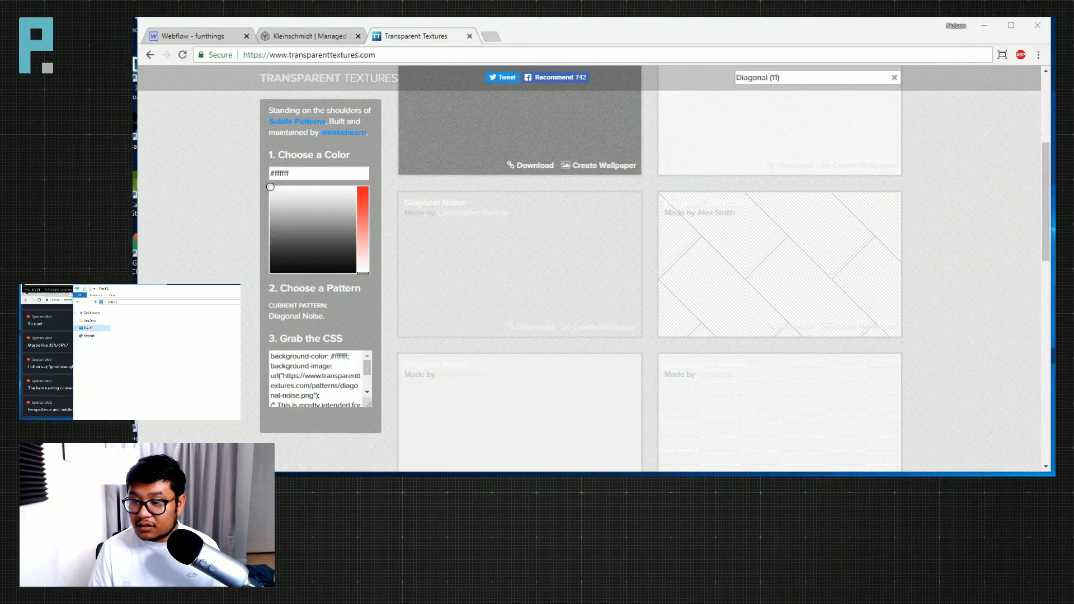
{"action": "double_click", "coordinate": [144, 334]}
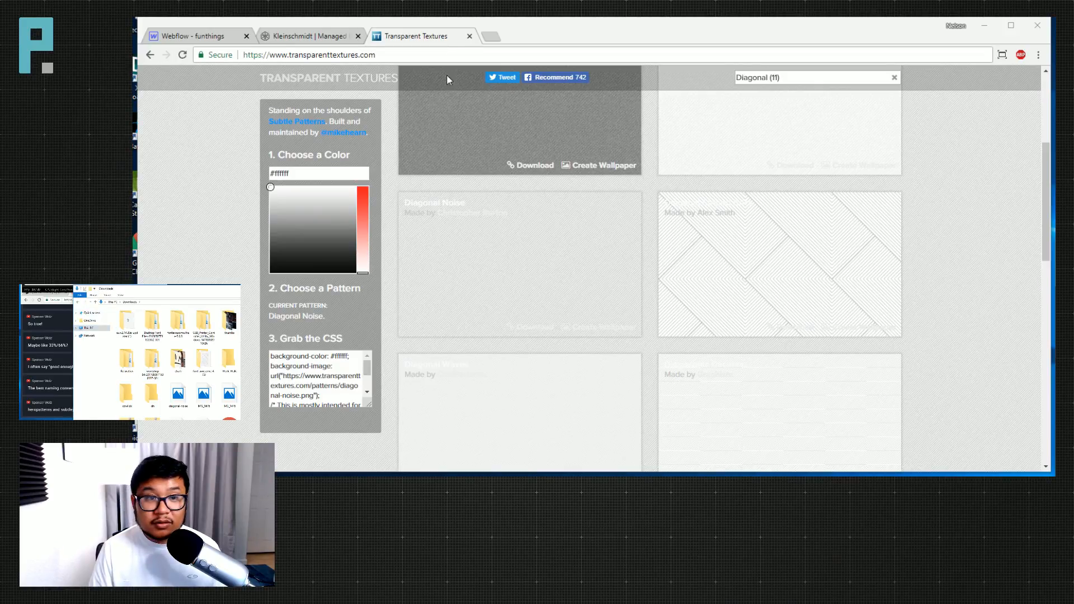
{"action": "left_click", "coordinate": [198, 37]}
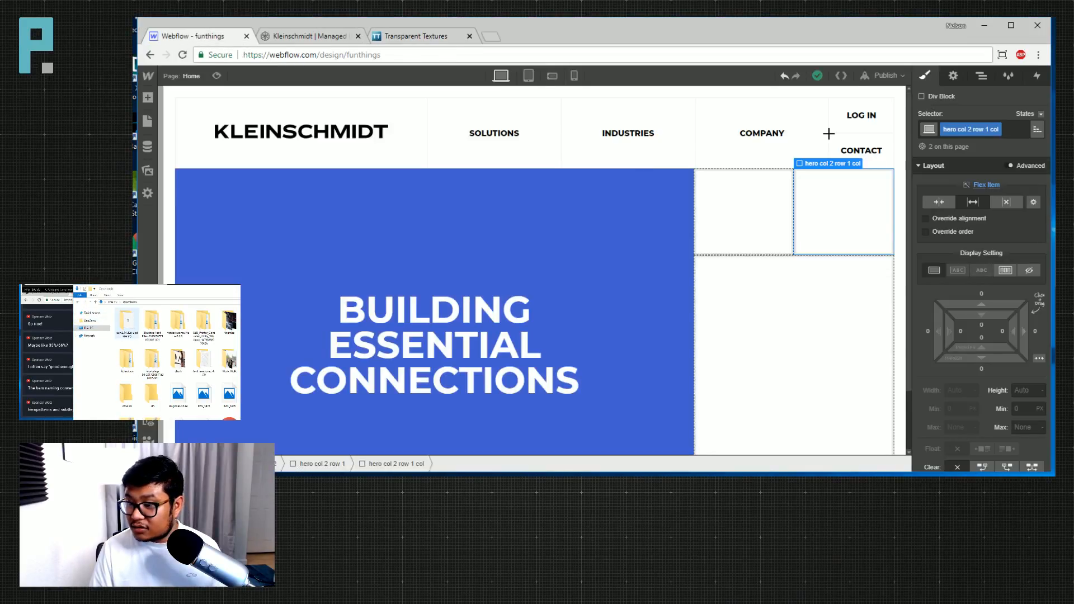
Upload diagonal-noise.png from the Downloads folder to the Webflow site's assets and return to the page canvas.
{"action": "left_click", "coordinate": [178, 394]}
{"action": "left_click_drag", "start_coordinate": [178, 395], "coordinate": [979, 448]}
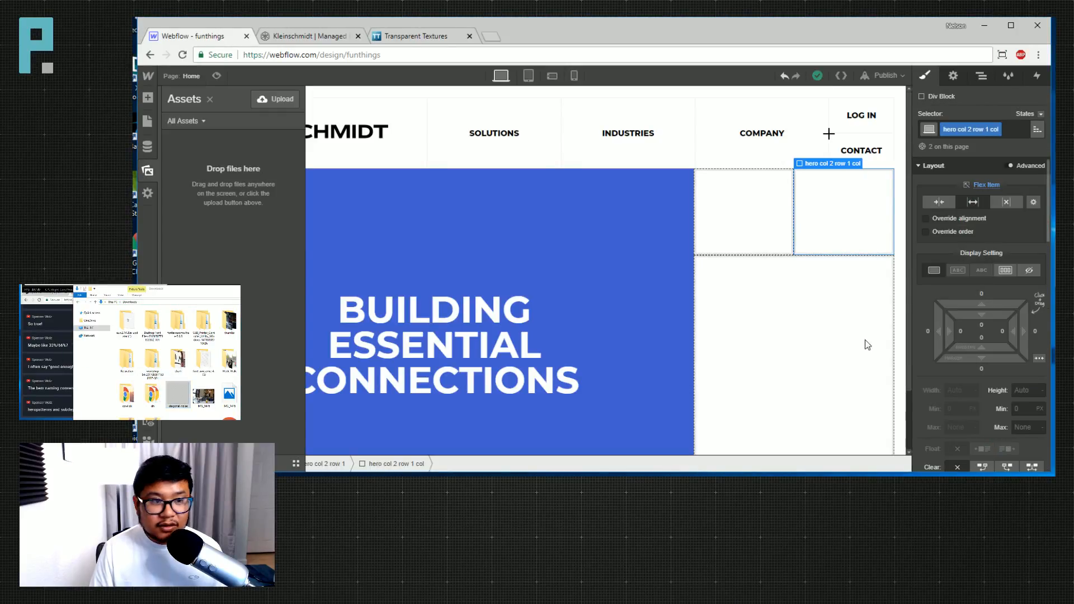
{"action": "left_click", "coordinate": [851, 235]}
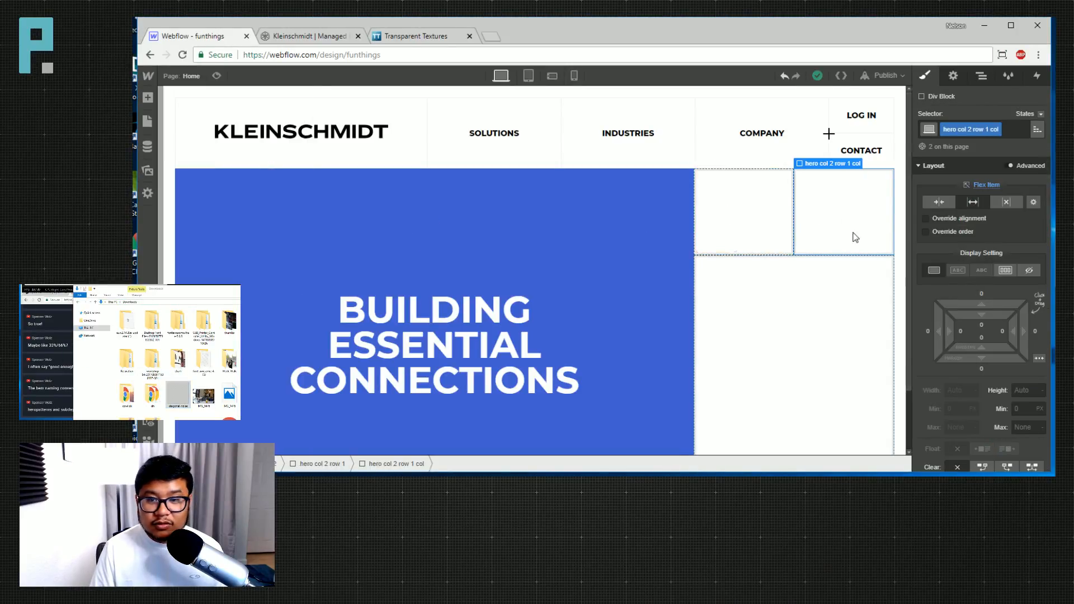
{"action": "scroll", "coordinate": [989, 344], "scroll_direction": "down", "scroll_amount": 5}
{"action": "scroll", "coordinate": [989, 344], "scroll_direction": "down", "scroll_amount": 4}
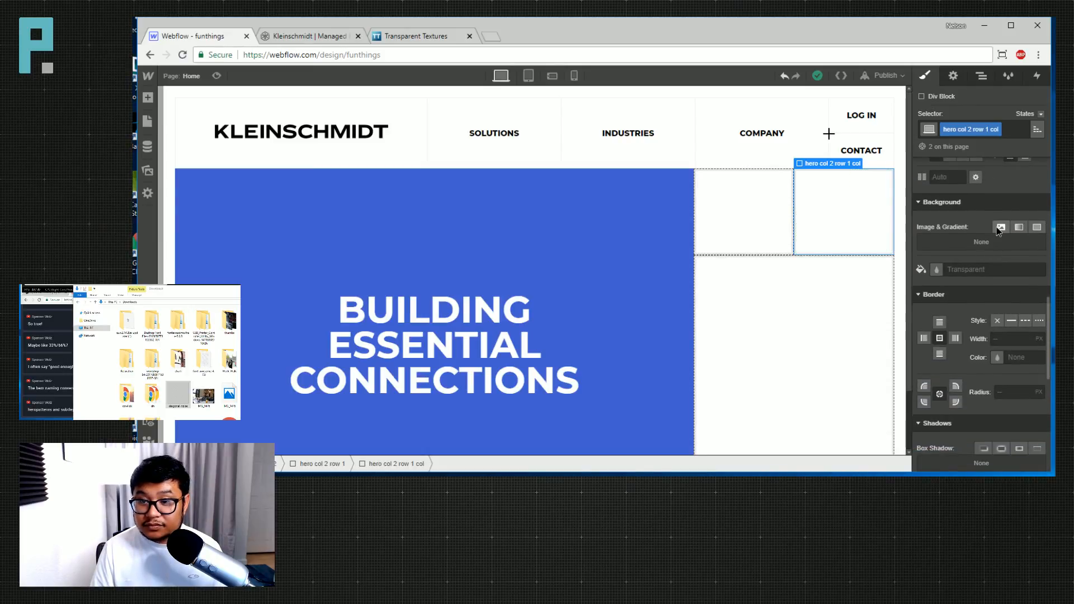
{"action": "left_click", "coordinate": [1001, 229]}
{"action": "left_click", "coordinate": [988, 182]}
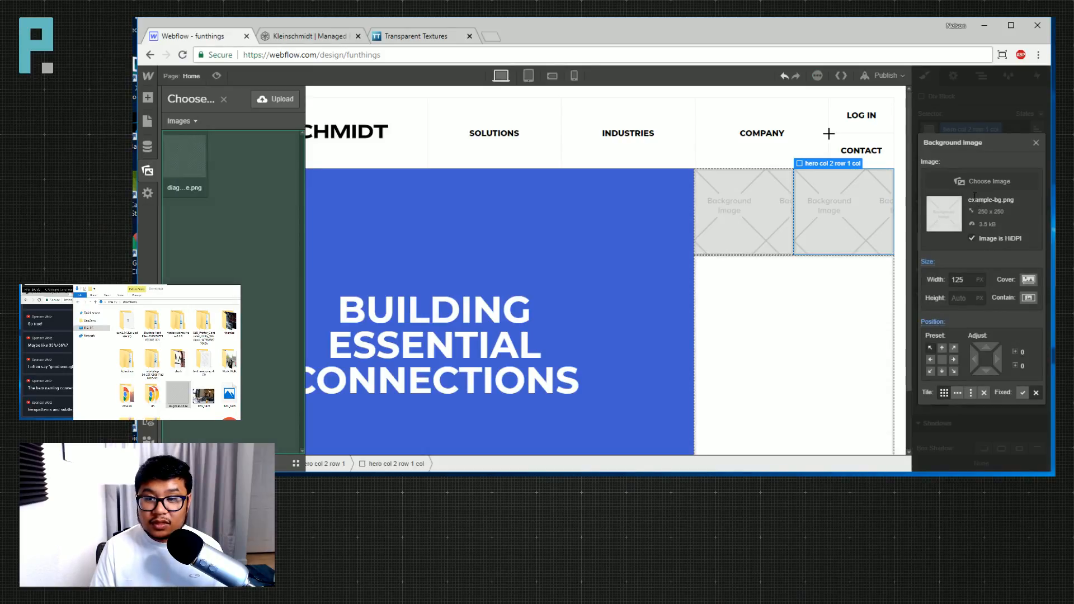
{"action": "left_click", "coordinate": [522, 143]}
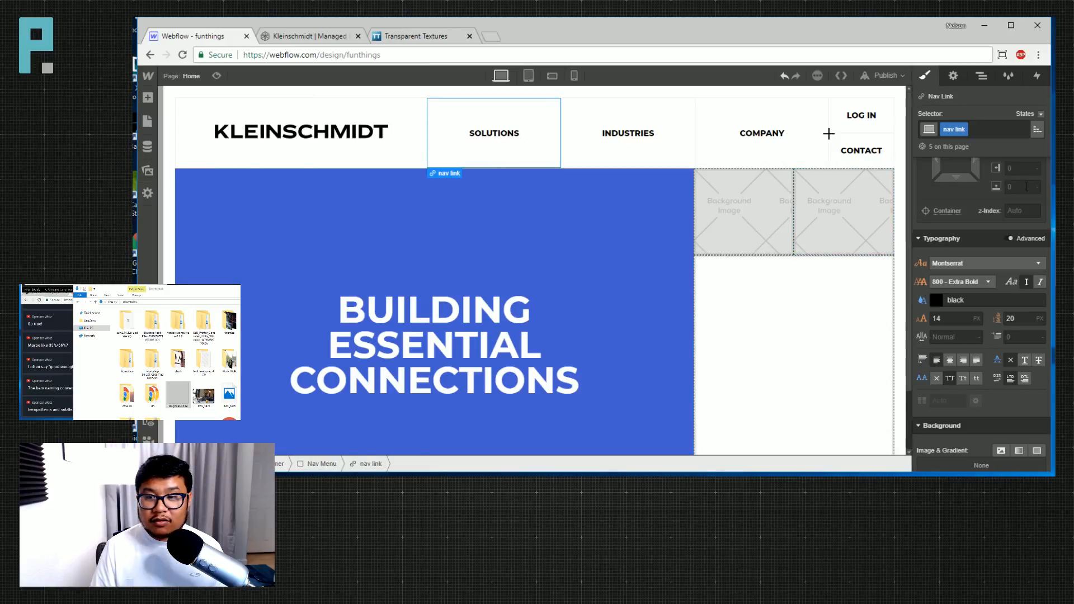
{"action": "left_click", "coordinate": [837, 236]}
{"action": "left_click", "coordinate": [780, 215]}
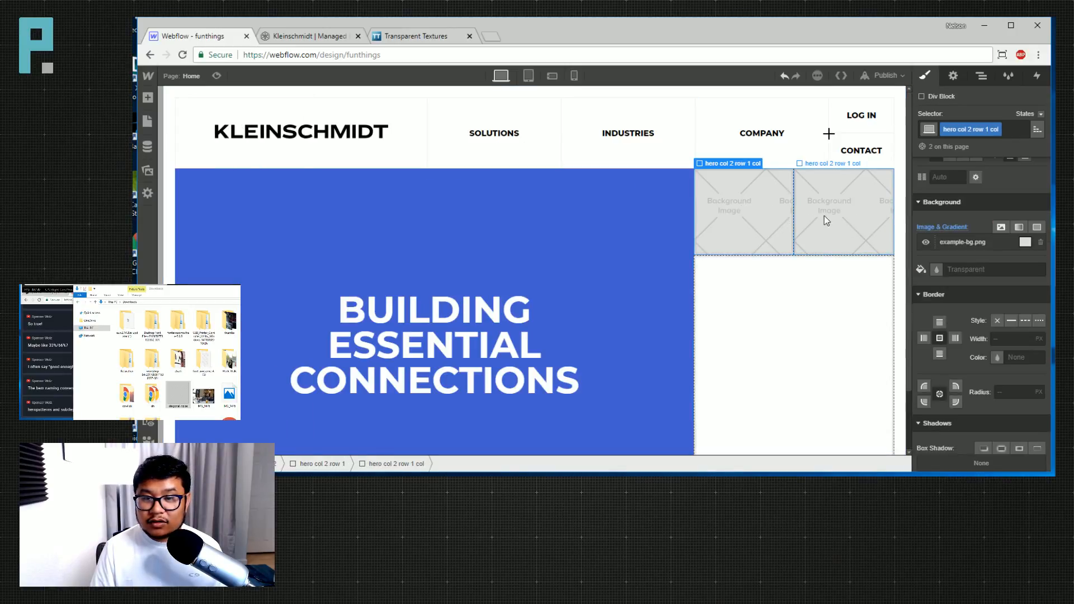
{"action": "left_click", "coordinate": [1041, 242]}
Add the combo class "2" to the second hero col 2 row 1 col cell.
{"action": "left_click", "coordinate": [873, 199]}
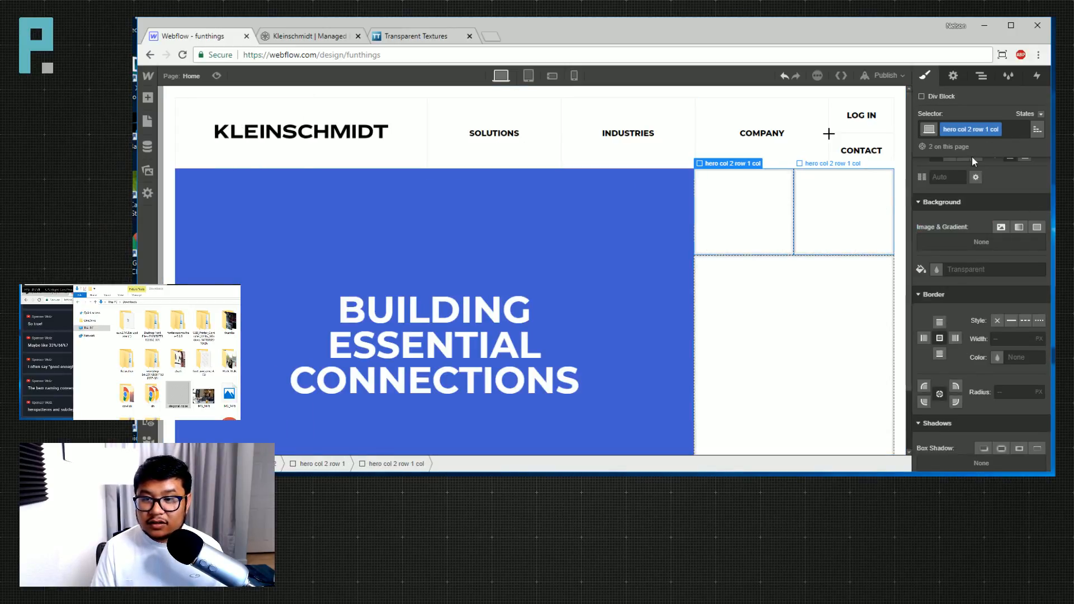
{"action": "left_click", "coordinate": [1022, 132]}
{"action": "type", "text": "2"}
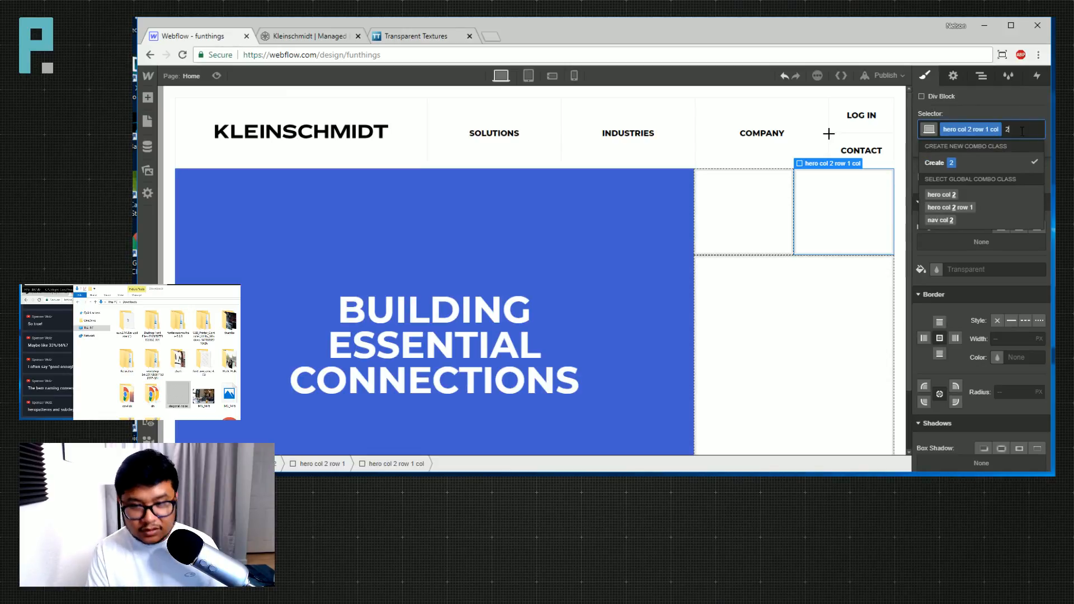
{"action": "key", "text": "Return"}
Give the second cell a background image using diagonal-noise.png, with the HiDPI option turned off.
{"action": "left_click", "coordinate": [1000, 227]}
{"action": "left_click", "coordinate": [984, 182]}
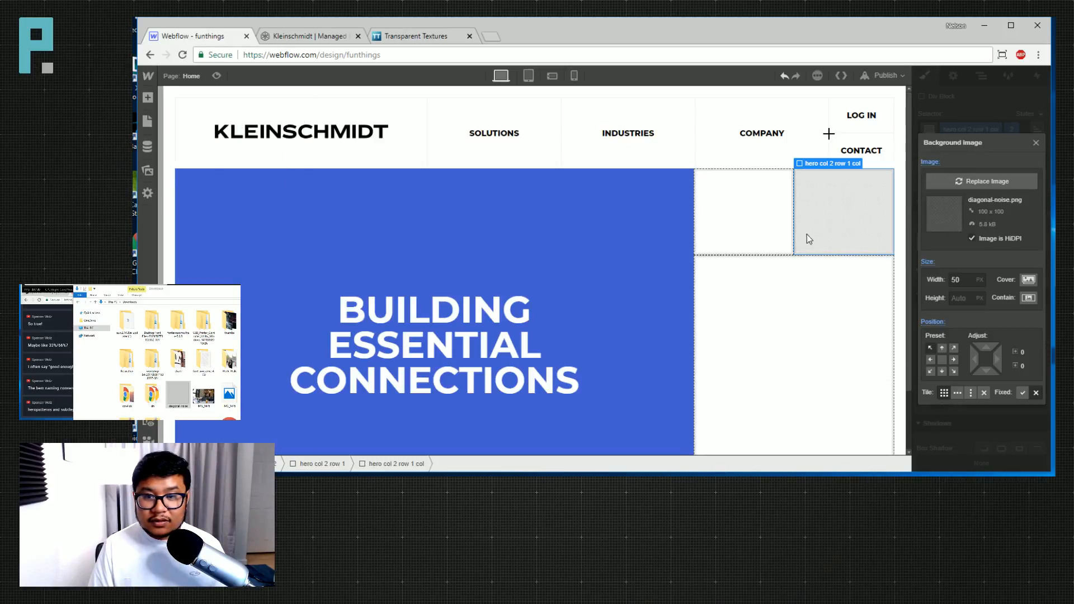
{"action": "left_click", "coordinate": [988, 238]}
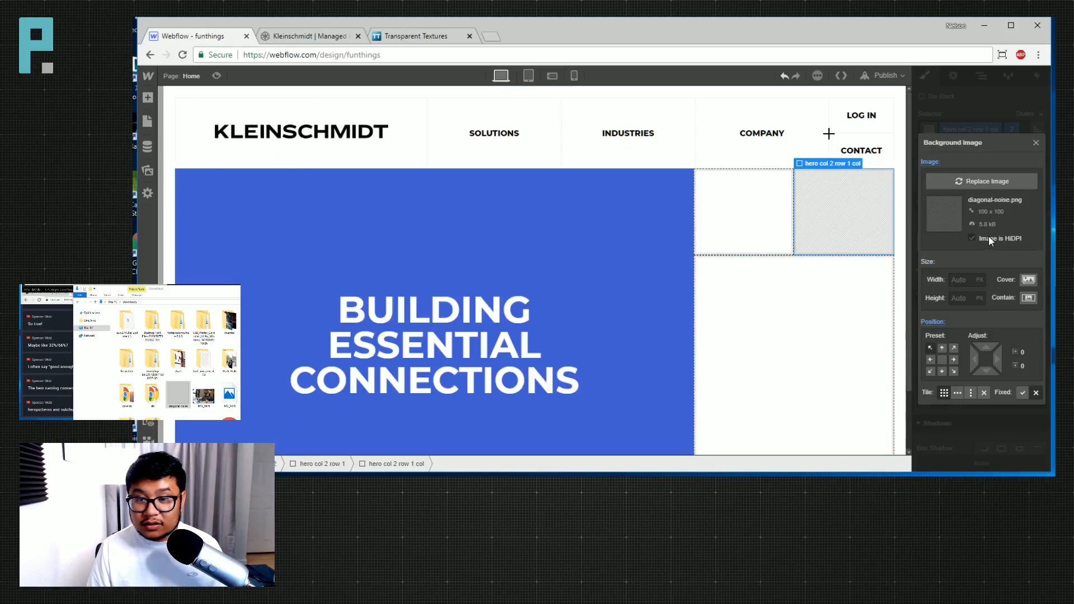
{"action": "left_click", "coordinate": [1036, 143]}
{"action": "key", "text": "alt+Tab"}
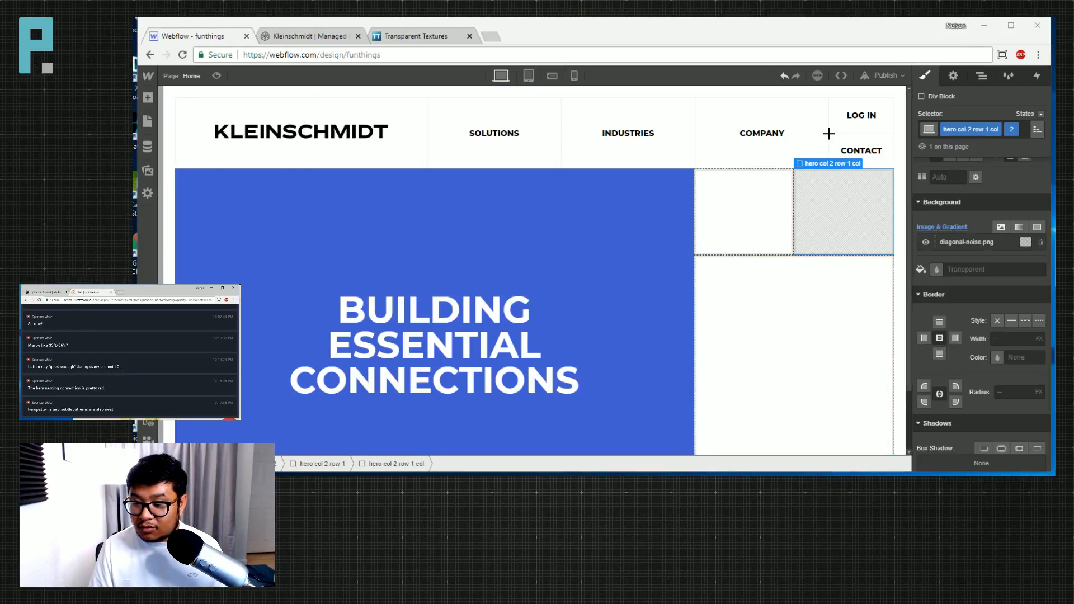
{"action": "key", "text": "alt+Tab"}
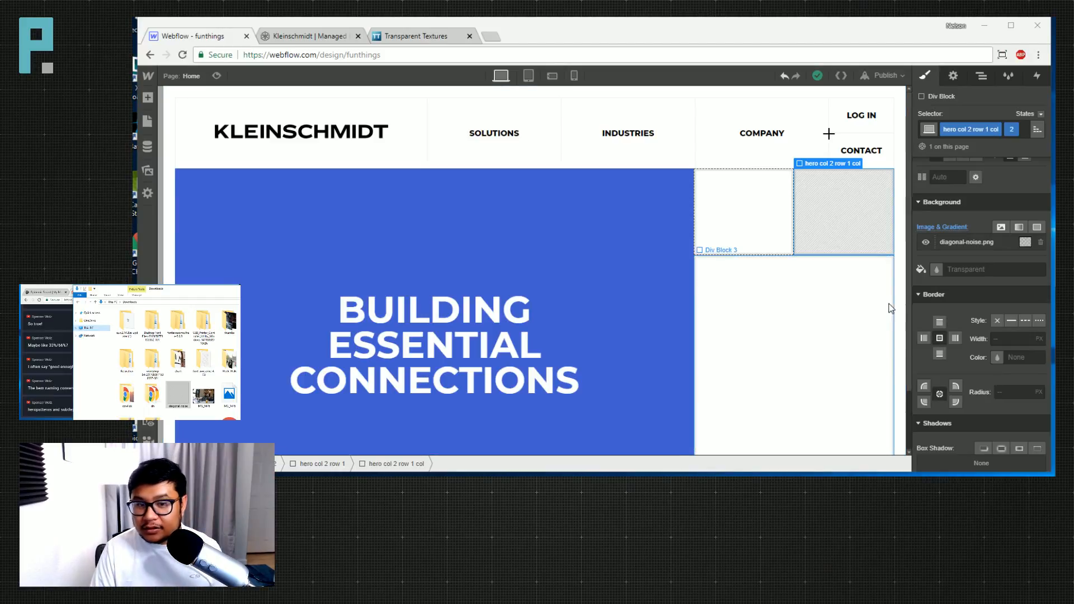
Inspect the cube logo in the black hero cell of the Kleinschmidt site and copy its SVG element.
{"action": "left_click", "coordinate": [314, 37]}
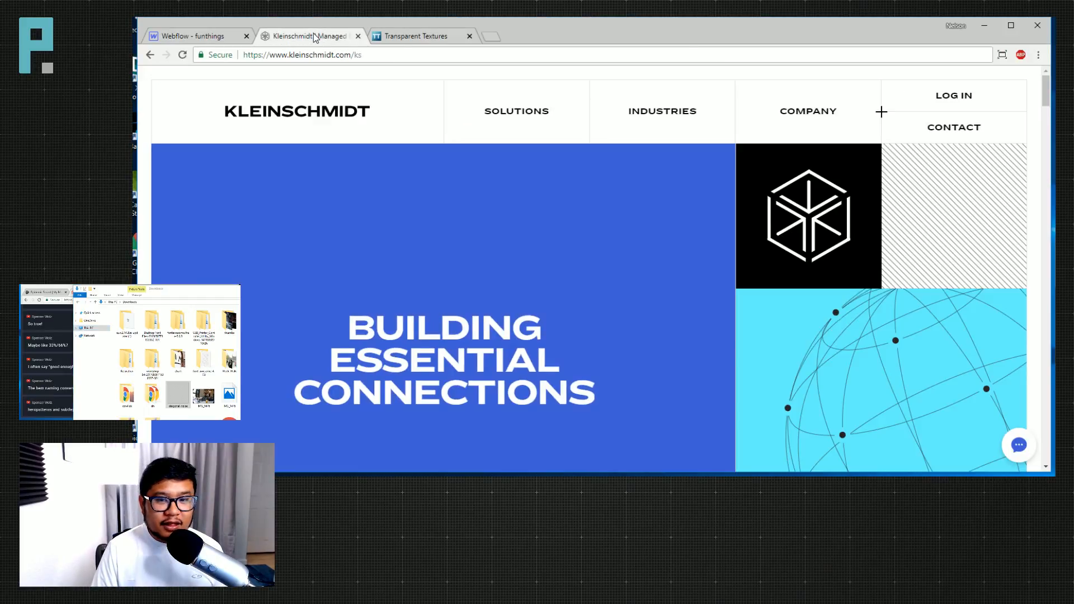
{"action": "right_click", "coordinate": [816, 219]}
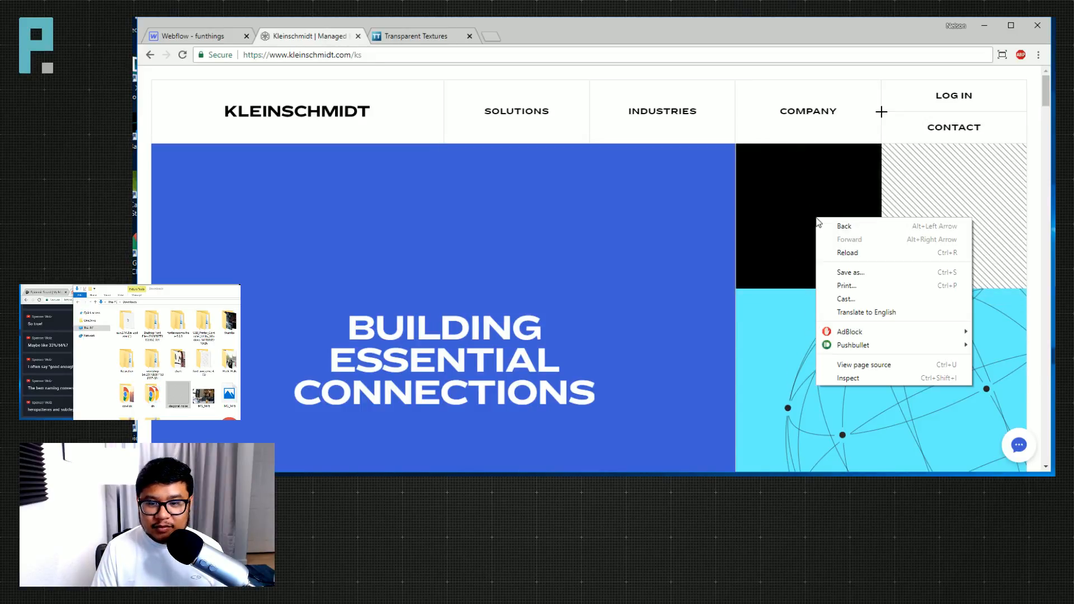
{"action": "left_click", "coordinate": [856, 378]}
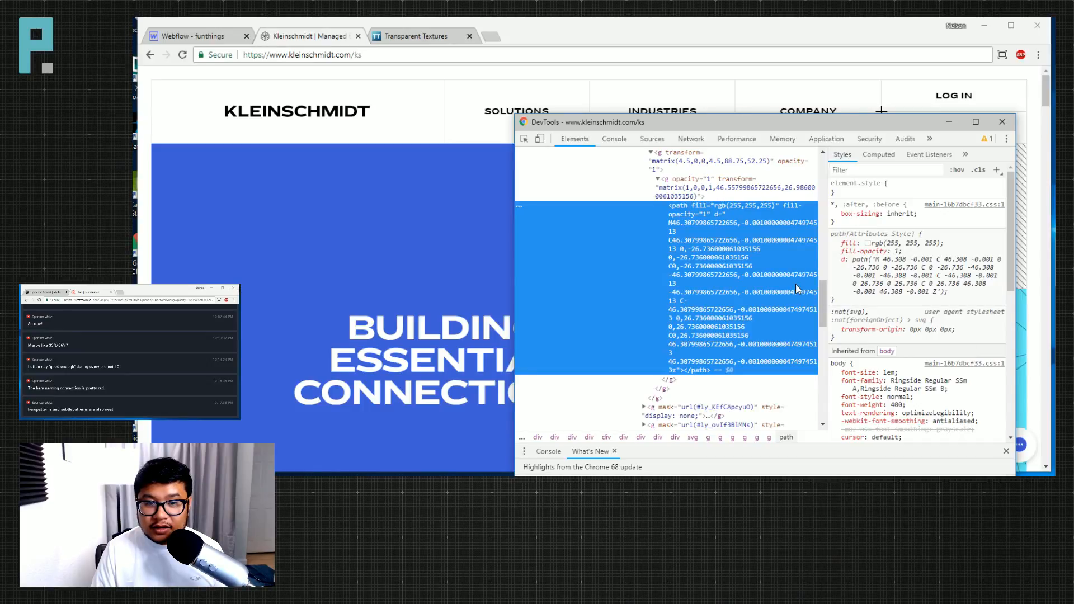
{"action": "scroll", "coordinate": [798, 288], "scroll_direction": "down", "scroll_amount": 8}
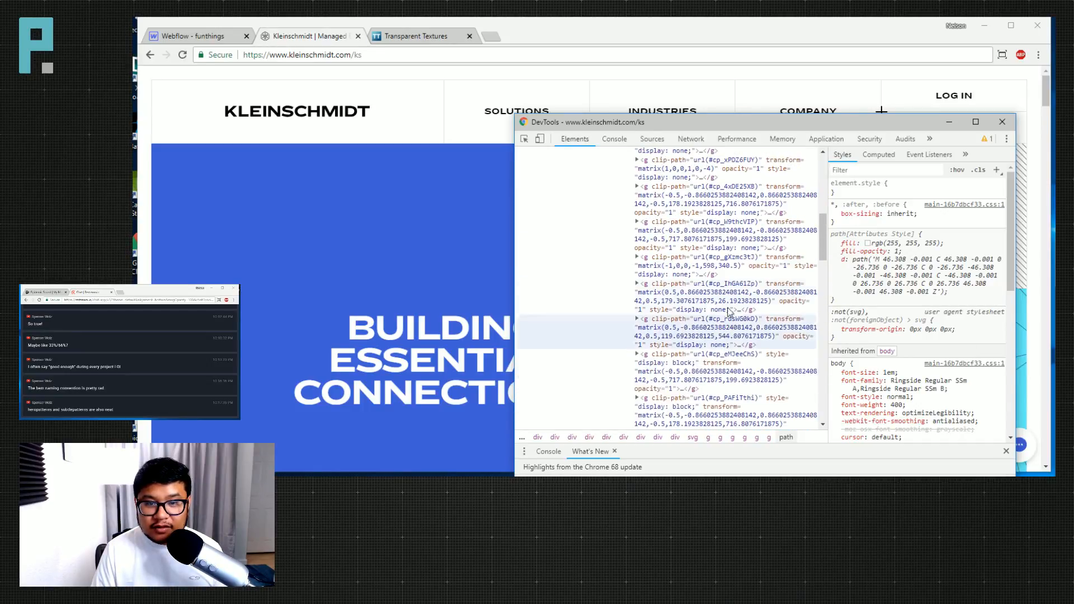
{"action": "left_click_drag", "start_coordinate": [616, 122], "coordinate": [1073, 157]}
{"action": "scroll", "coordinate": [106, 341], "scroll_direction": "up", "scroll_amount": 6}
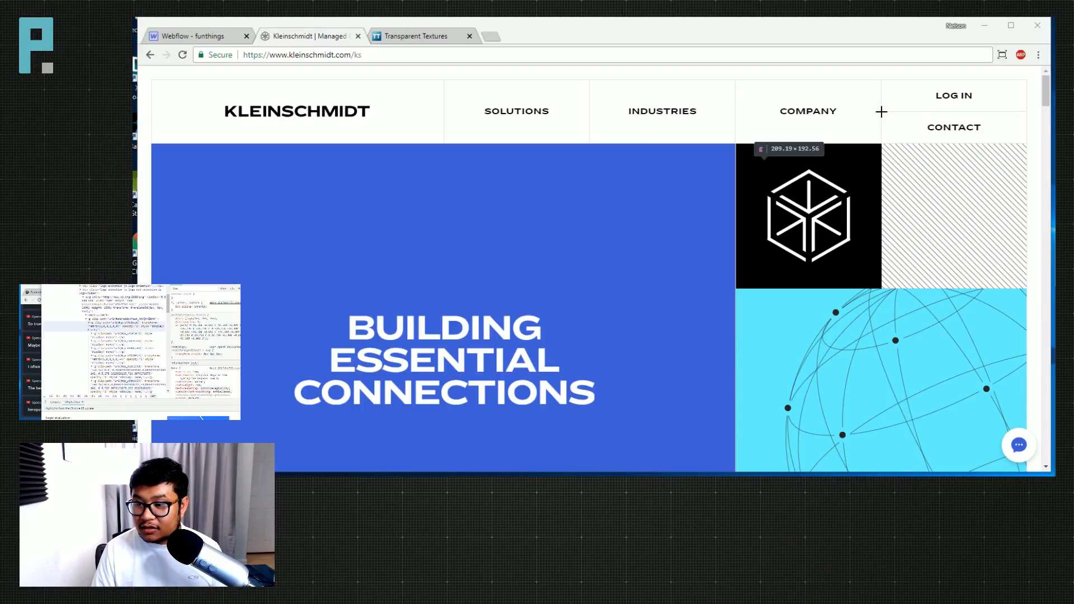
{"action": "right_click", "coordinate": [103, 298]}
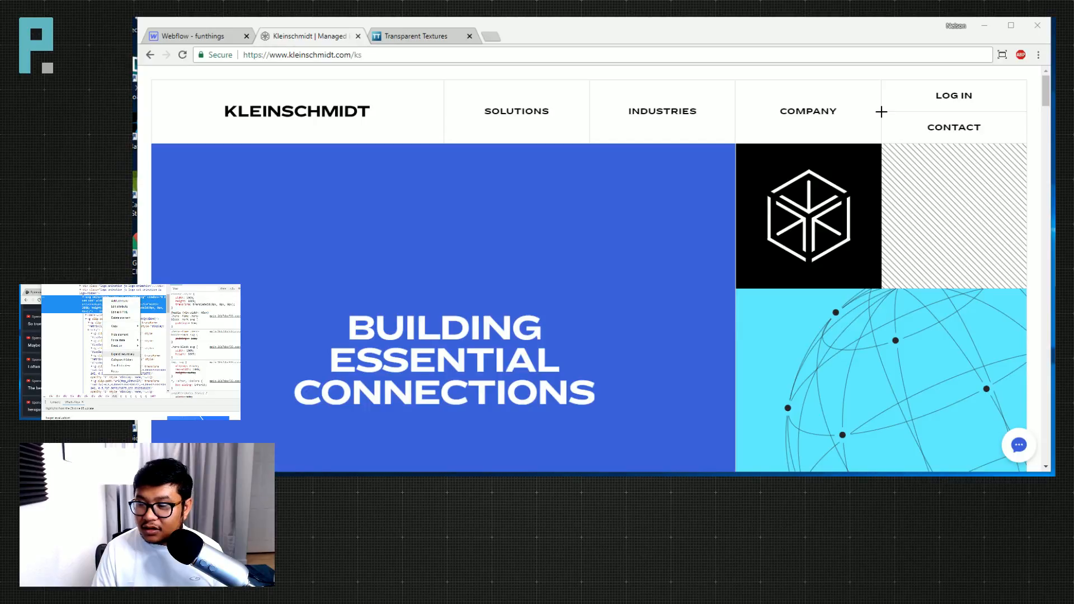
{"action": "mouse_move", "coordinate": [115, 326]}
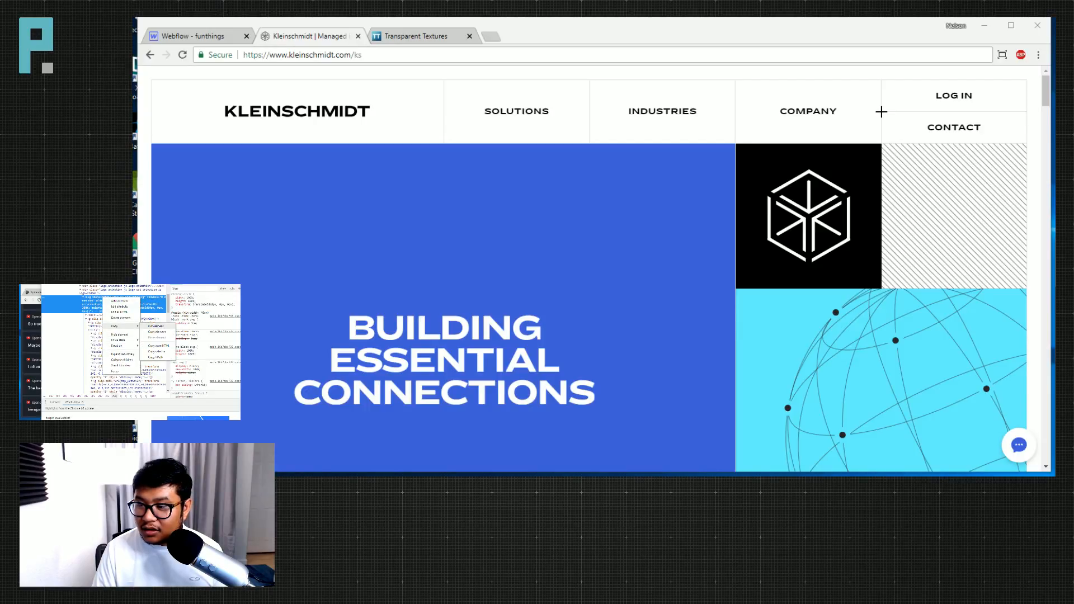
{"action": "left_click", "coordinate": [158, 331]}
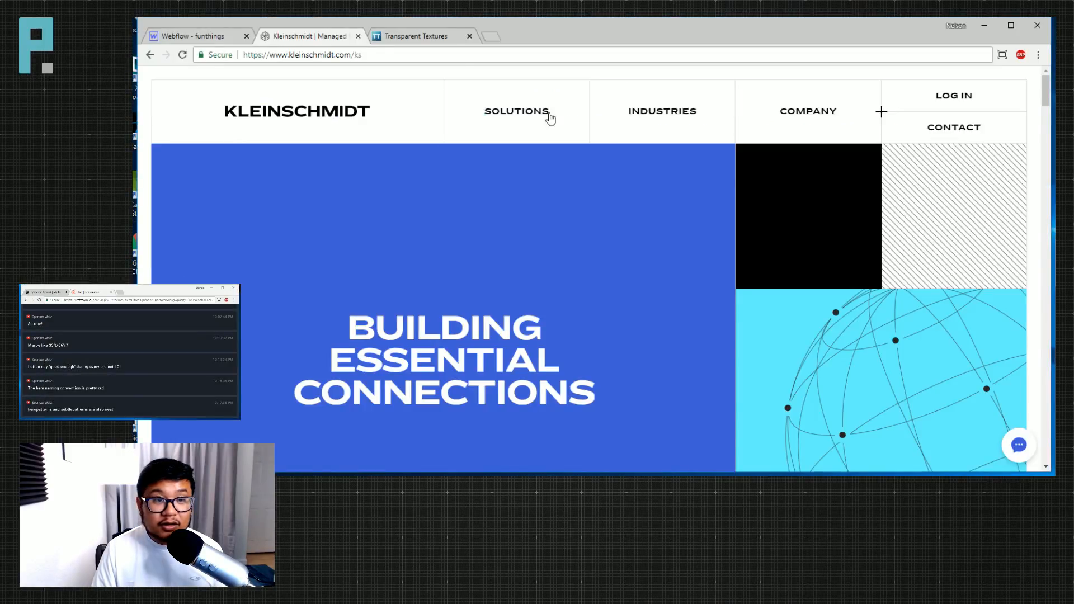
Switch back to the Webflow page and select the first hero col 2 row 1 col cell.
{"action": "left_click", "coordinate": [237, 37]}
{"action": "left_click", "coordinate": [735, 196]}
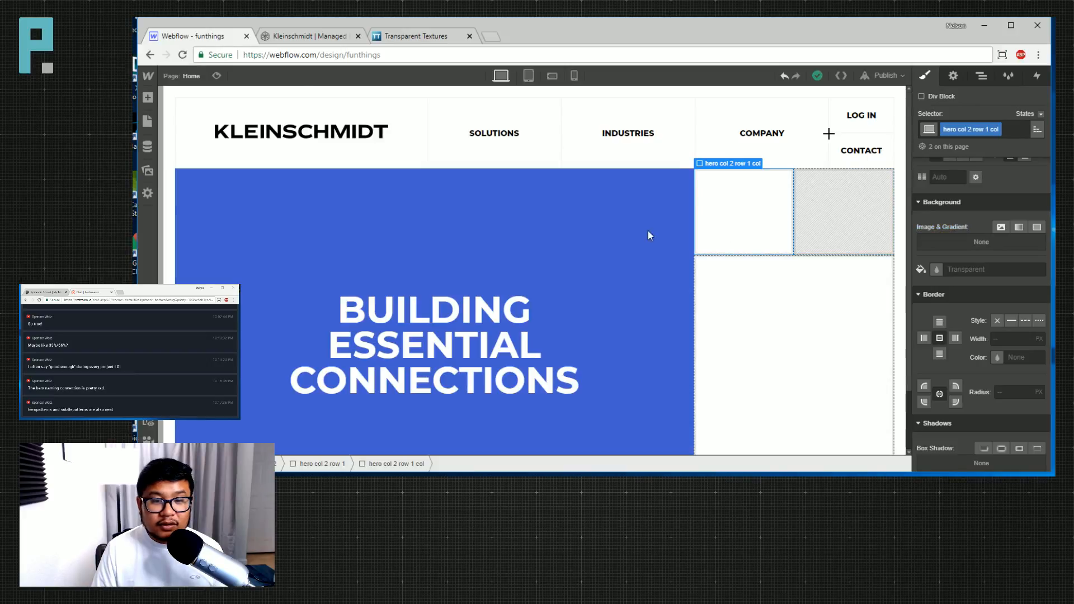
{"action": "key", "text": "a"}
{"action": "scroll", "coordinate": [280, 386], "scroll_direction": "down", "scroll_amount": 4}
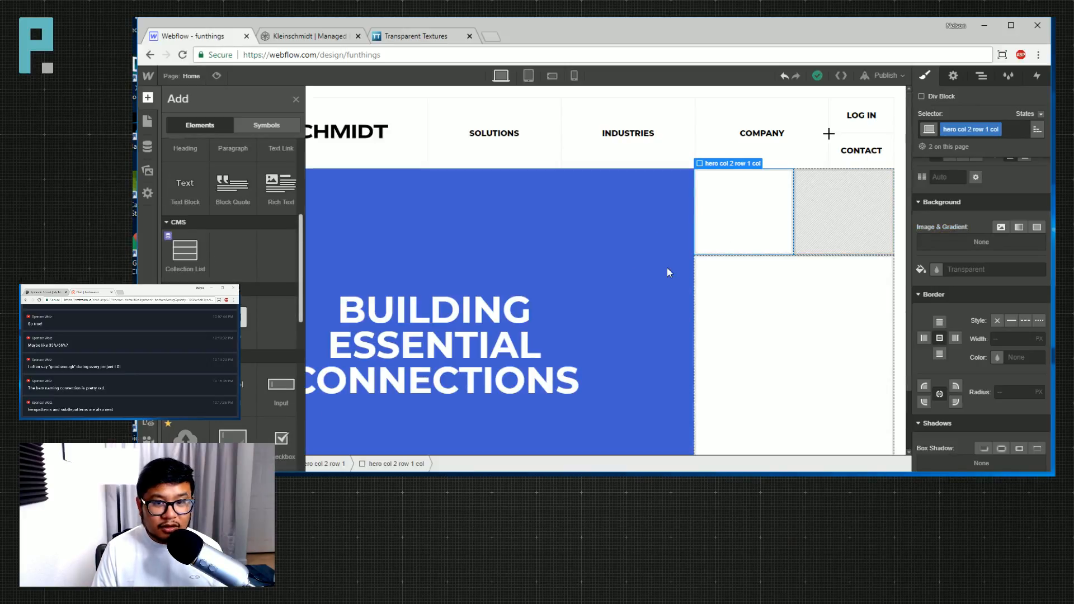
{"action": "key", "text": "a"}
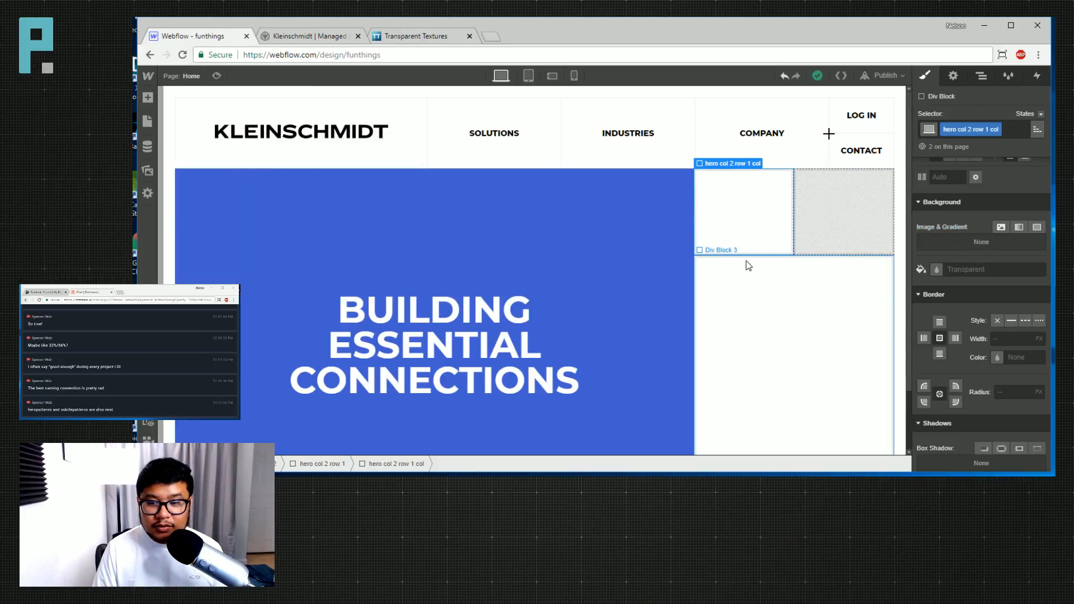
{"action": "left_click", "coordinate": [937, 270]}
{"action": "left_click_drag", "start_coordinate": [964, 340], "coordinate": [912, 408]}
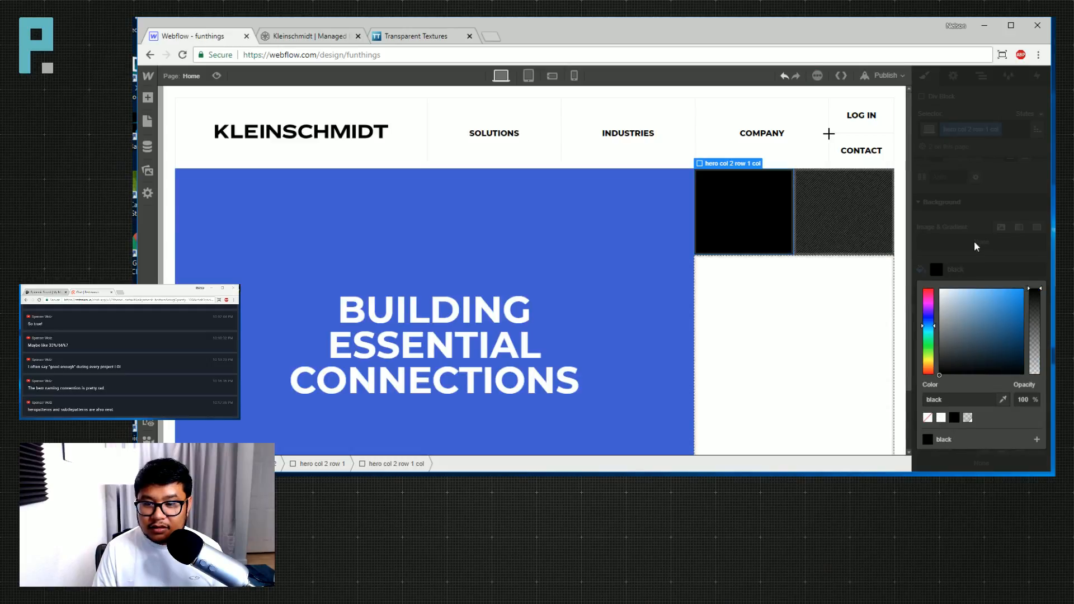
{"action": "left_click", "coordinate": [1014, 209]}
Add the combo class "1" to the first hero col 2 row 1 col cell and set its background colour to black.
{"action": "left_click", "coordinate": [1019, 129]}
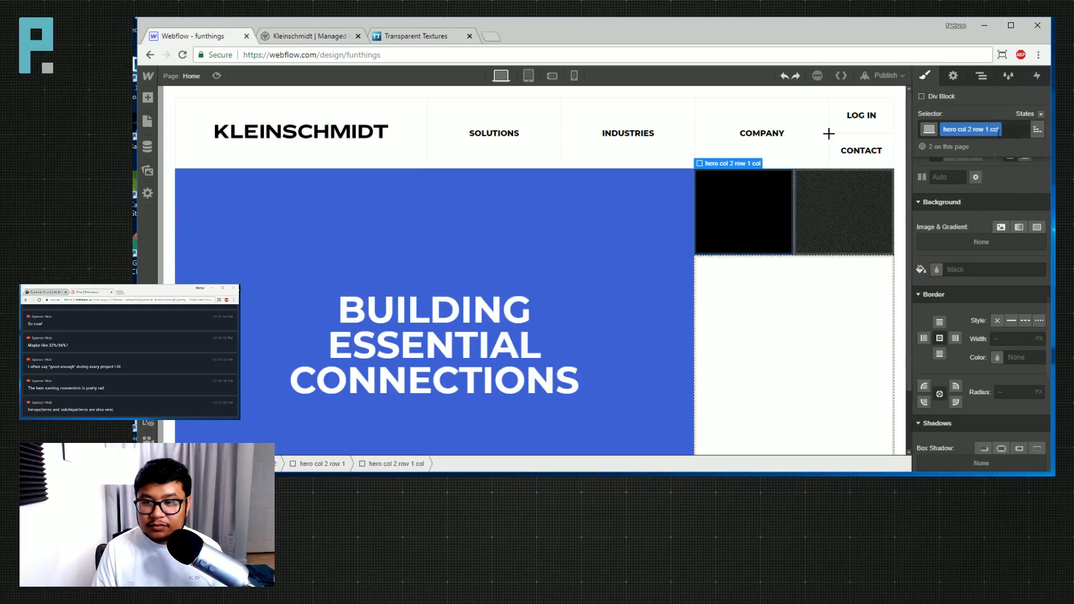
{"action": "type", "text": "1"}
{"action": "key", "text": "Return"}
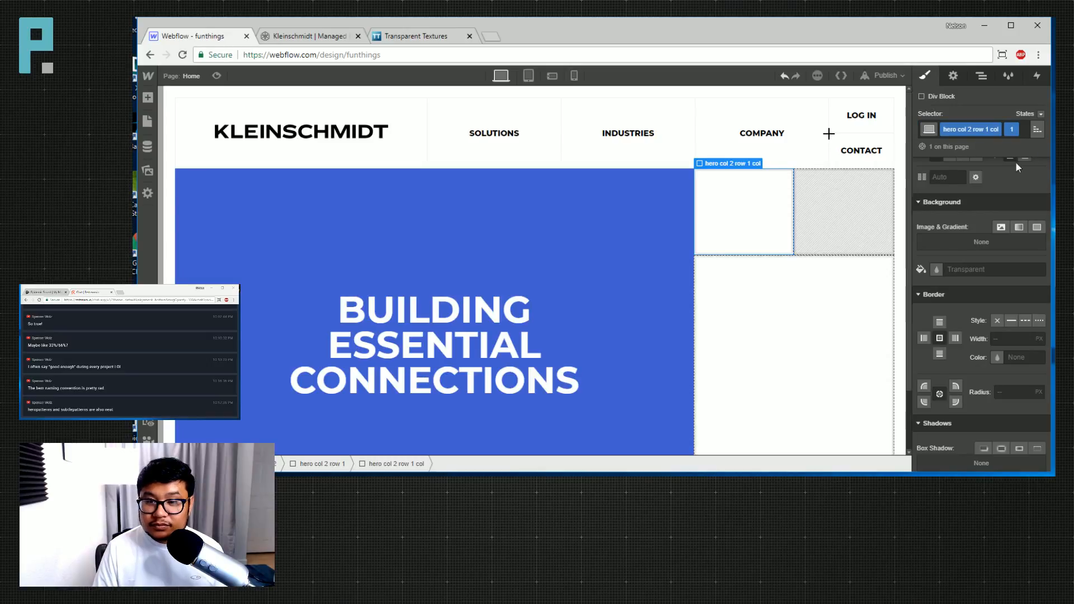
{"action": "left_click", "coordinate": [936, 269]}
{"action": "left_click", "coordinate": [939, 364]}
{"action": "left_click", "coordinate": [921, 239]}
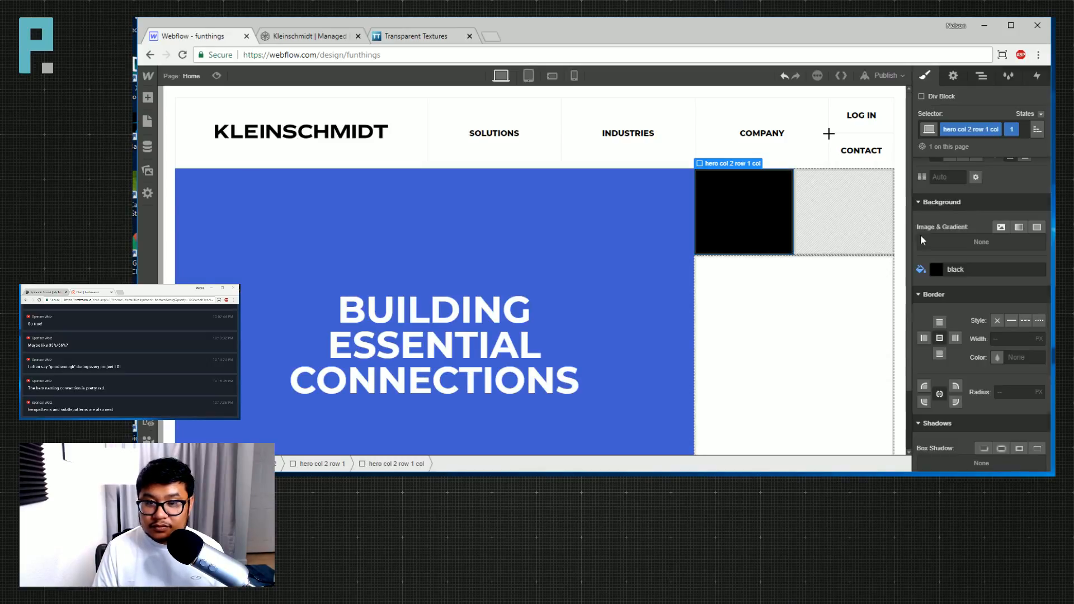
Try to add an HTML embed with the copied logo SVG code inside the black cell, closing the code editor.
{"action": "key", "text": "a"}
{"action": "scroll", "coordinate": [235, 252], "scroll_direction": "down", "scroll_amount": 5}
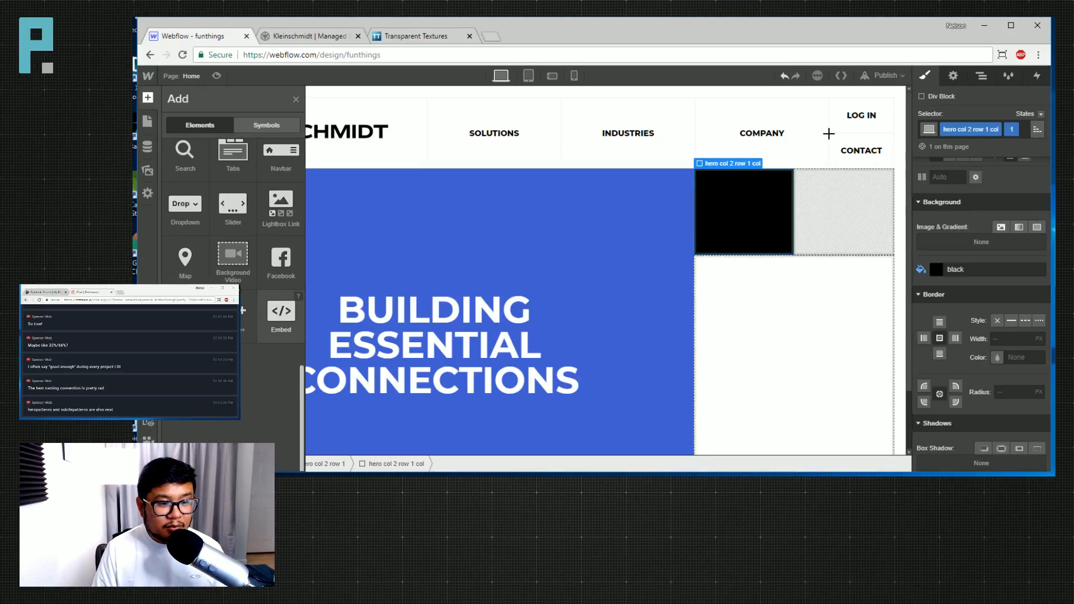
{"action": "left_click", "coordinate": [281, 314]}
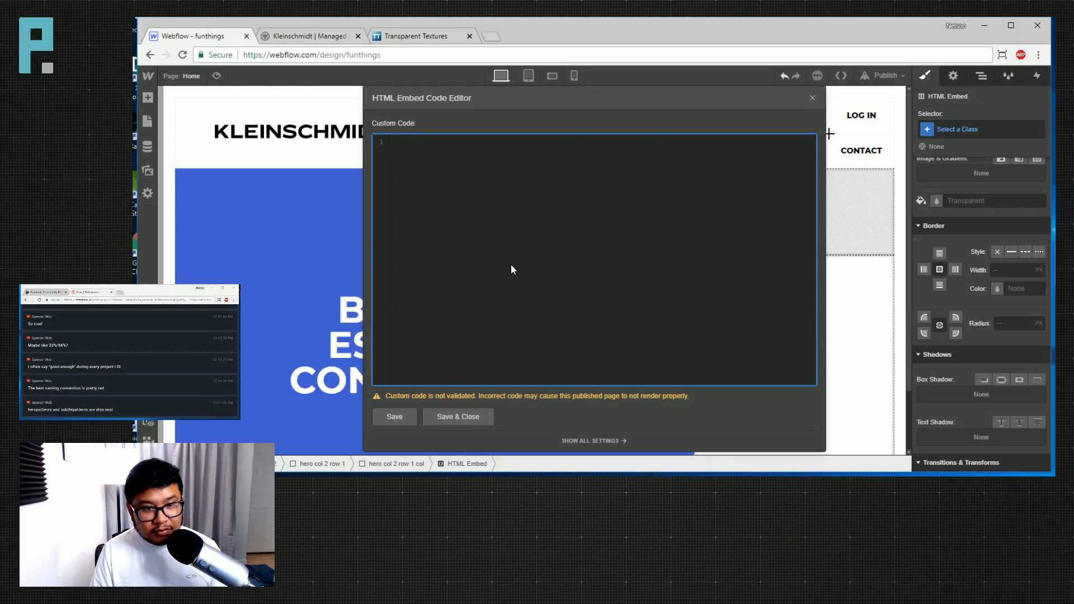
{"action": "key", "text": "ctrl+v"}
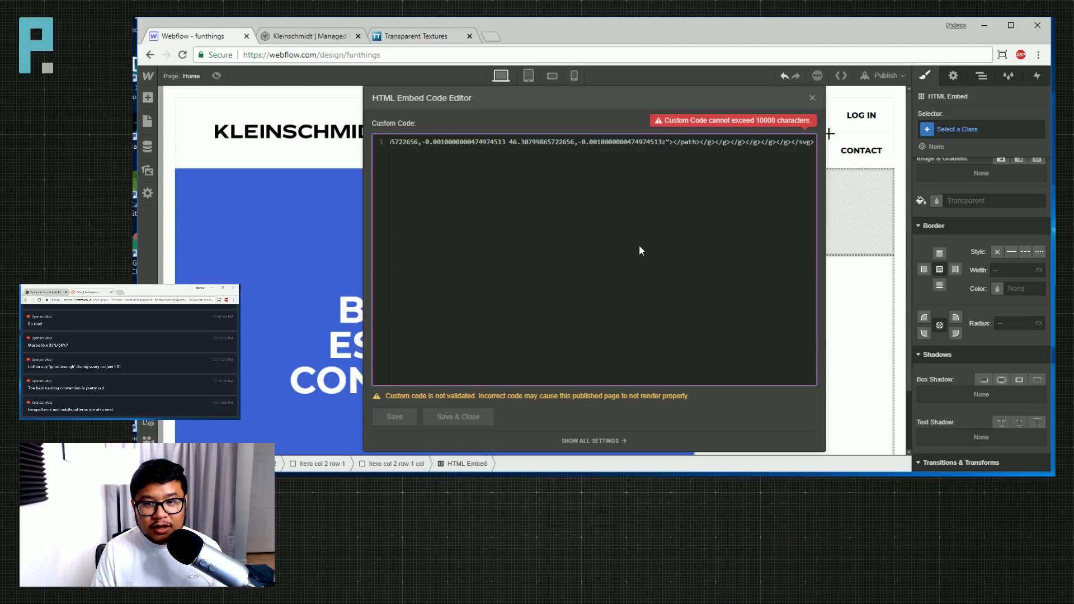
{"action": "left_click", "coordinate": [813, 98]}
{"action": "left_click", "coordinate": [707, 302]}
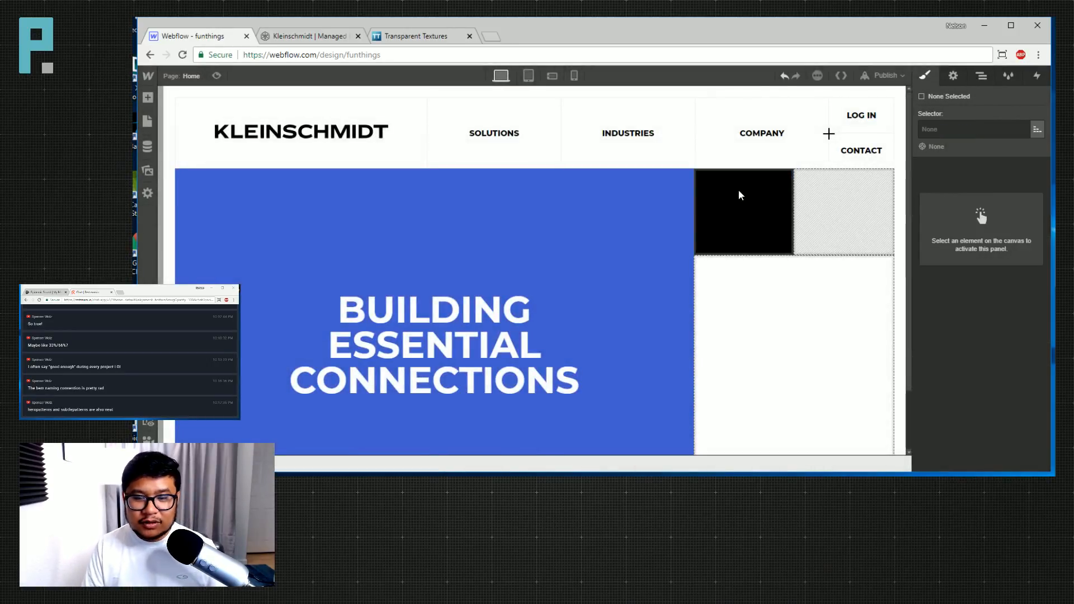
Select Div Block 3, switch to the Kleinschmidt site, inspect the globe graphic in the cyan hero cell and copy its SVG code.
{"action": "left_click", "coordinate": [804, 311]}
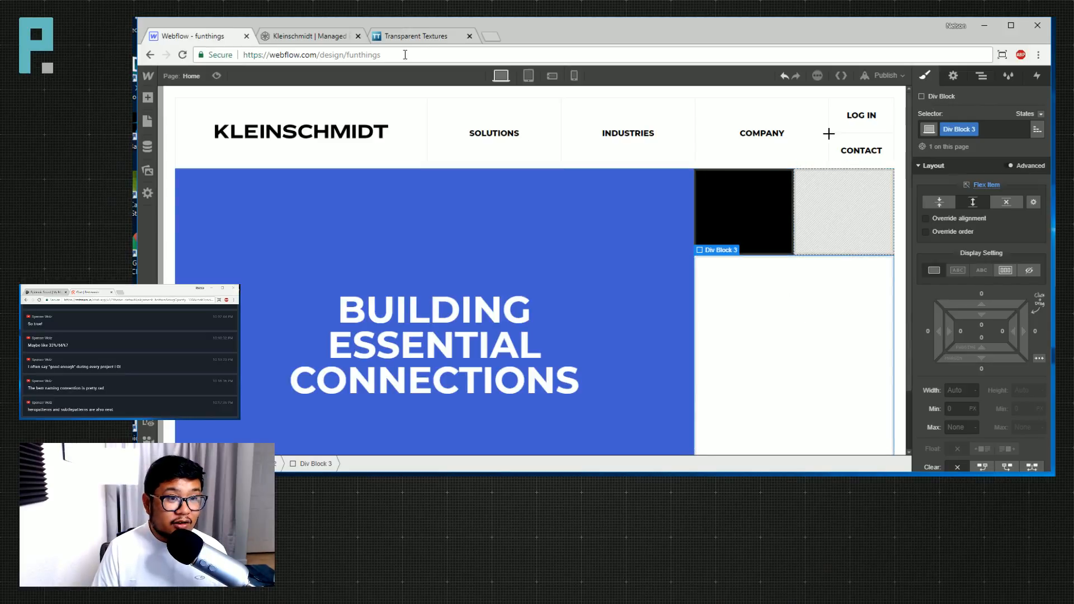
{"action": "left_click", "coordinate": [311, 40]}
{"action": "right_click", "coordinate": [860, 333]}
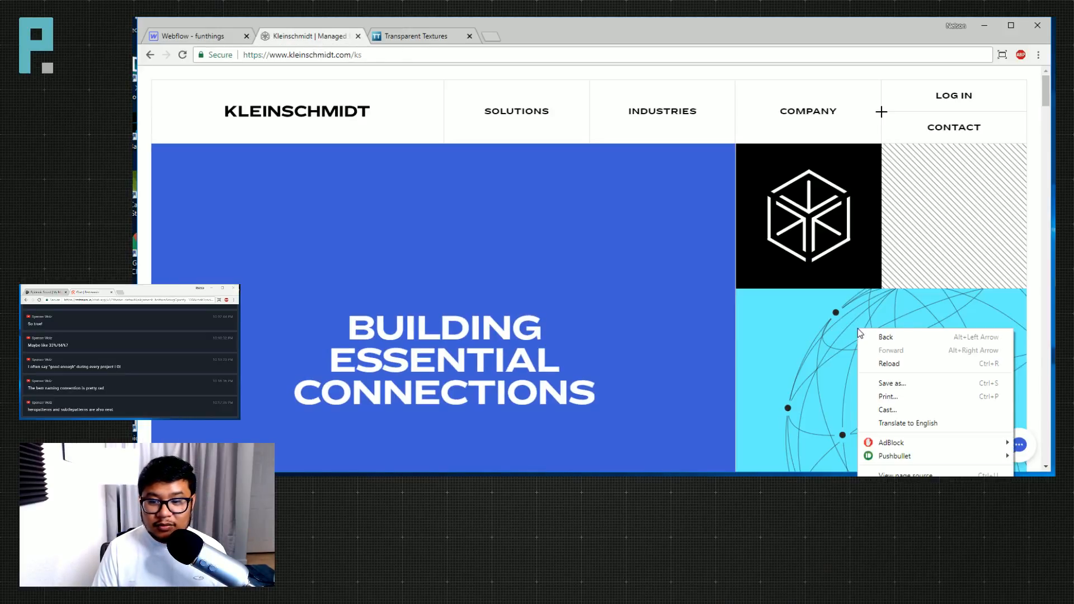
{"action": "left_click", "coordinate": [905, 458]}
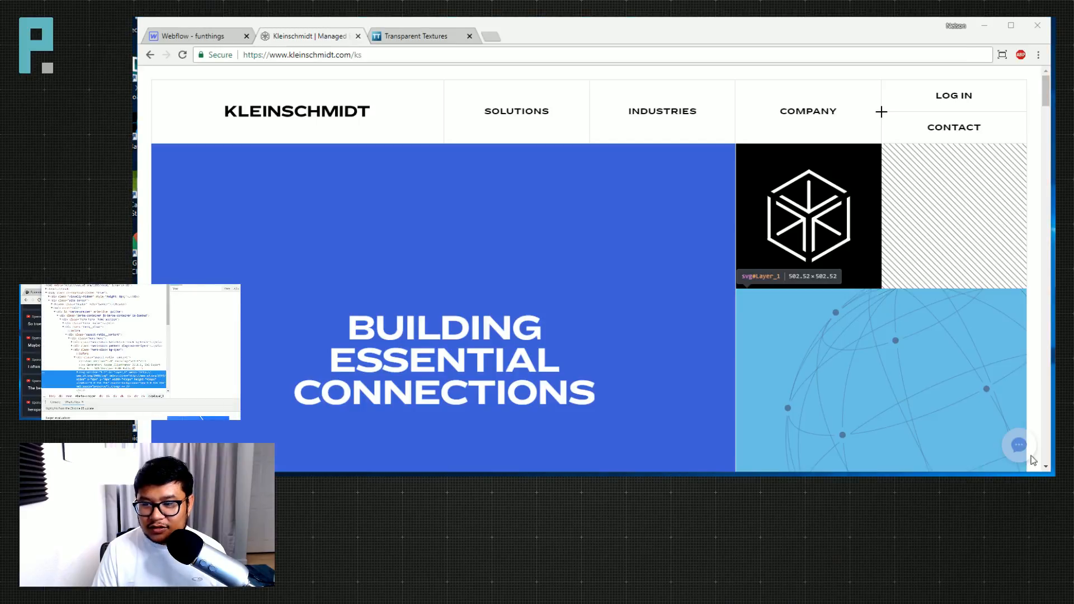
{"action": "right_click", "coordinate": [107, 373]}
{"action": "mouse_move", "coordinate": [114, 328]}
{"action": "left_click", "coordinate": [156, 352]}
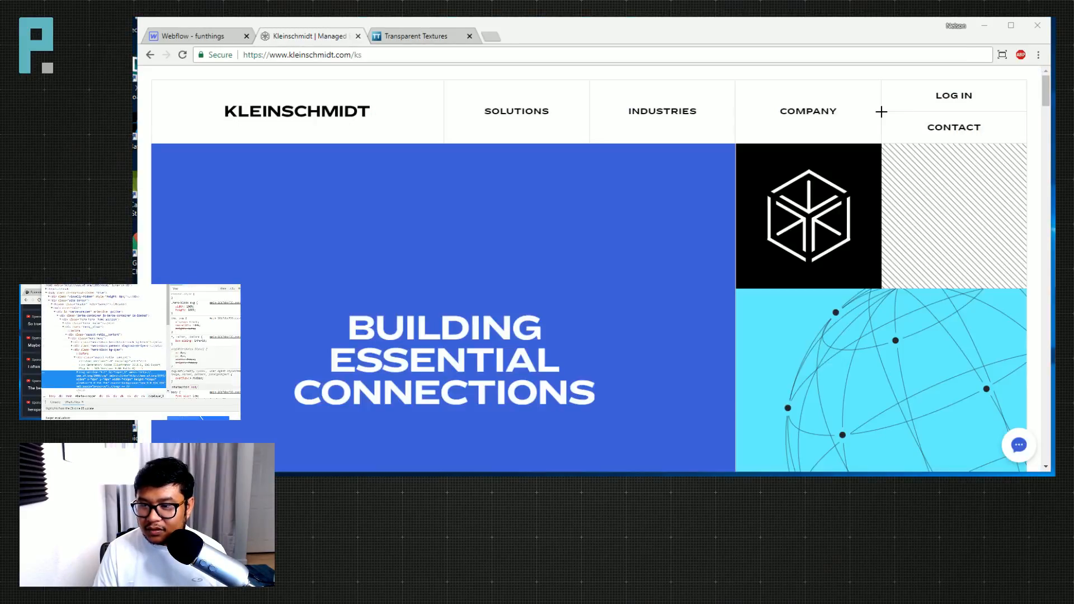
Switch to the Webflow page, add an HTML embed inside Div Block 3 with the copied globe SVG code, and save it.
{"action": "left_click", "coordinate": [212, 38]}
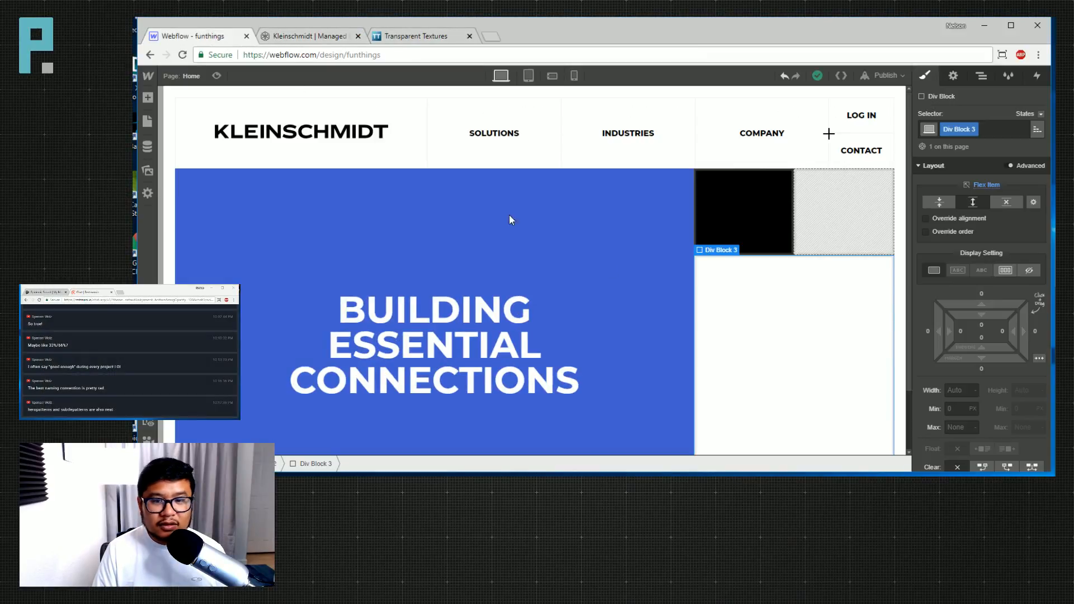
{"action": "key", "text": "a"}
{"action": "scroll", "coordinate": [246, 363], "scroll_direction": "down", "scroll_amount": 5}
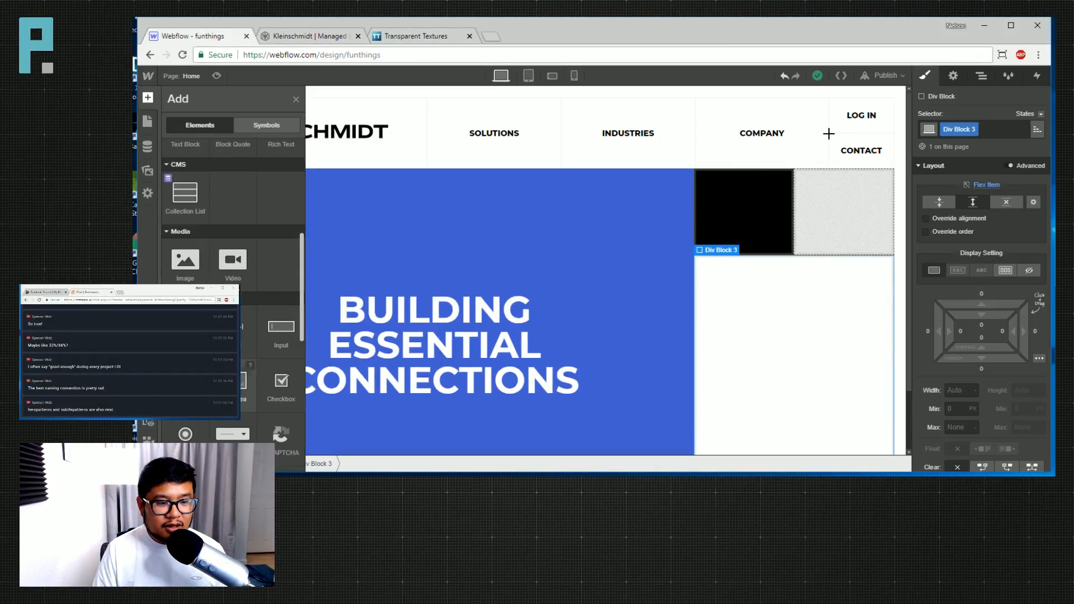
{"action": "scroll", "coordinate": [246, 363], "scroll_direction": "down", "scroll_amount": 3}
{"action": "left_click", "coordinate": [280, 428]}
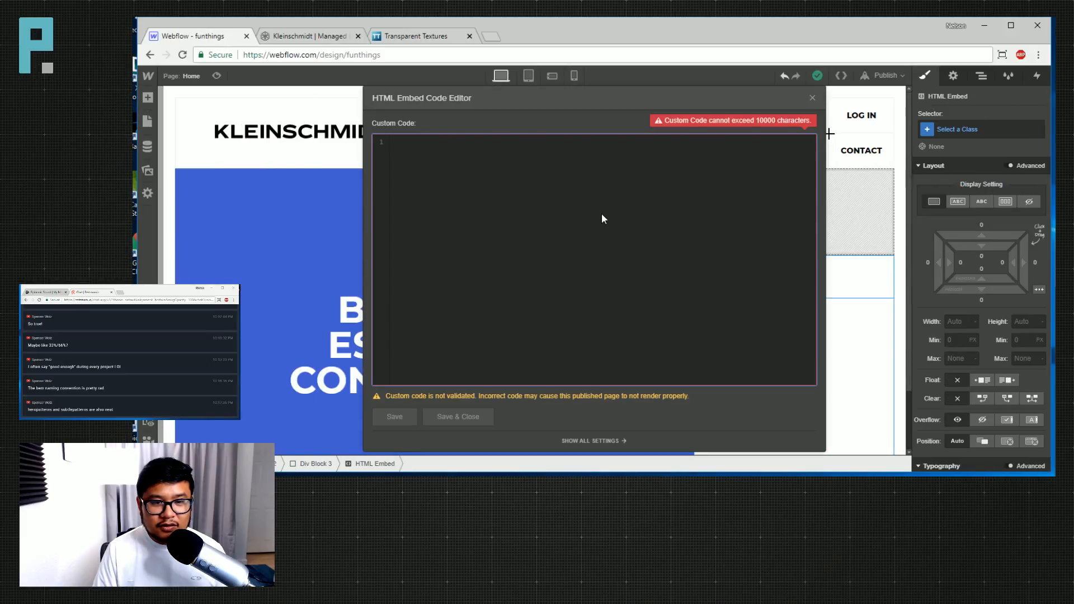
{"action": "key", "text": "ctrl+v"}
{"action": "left_click", "coordinate": [456, 418]}
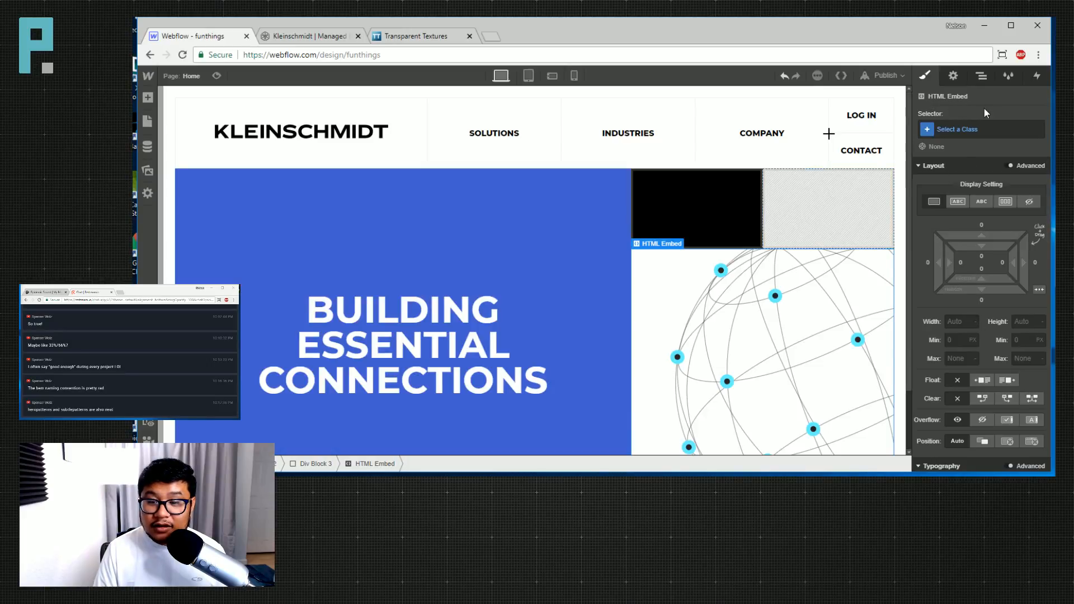
Switch to the Kleinschmidt site and sample the cyan background of the hero's globe cell with the page colour picker extension.
{"action": "scroll", "coordinate": [993, 257], "scroll_direction": "down", "scroll_amount": 10}
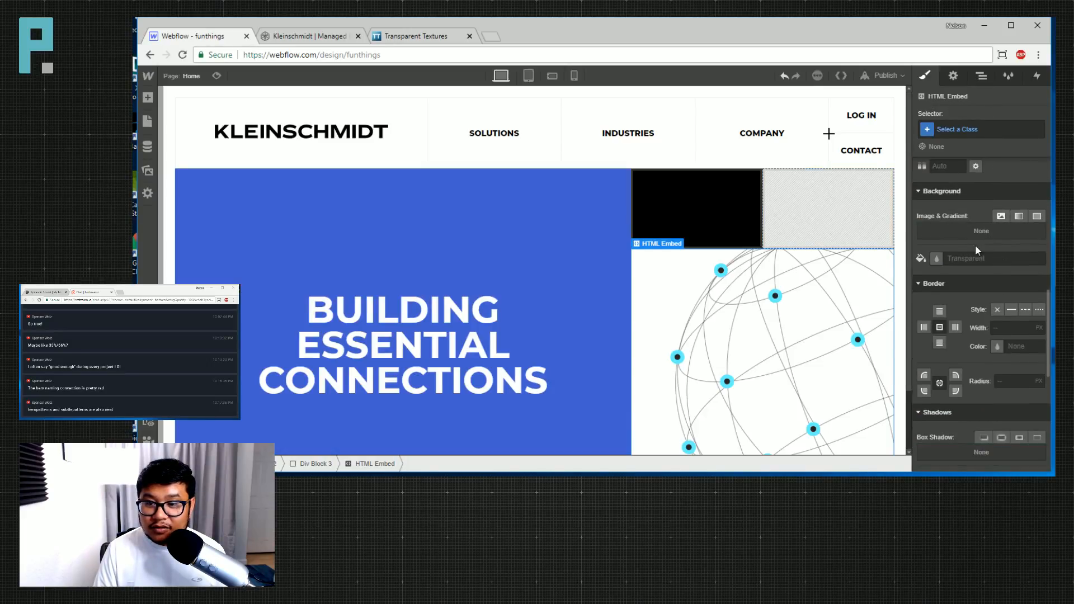
{"action": "left_click", "coordinate": [937, 258]}
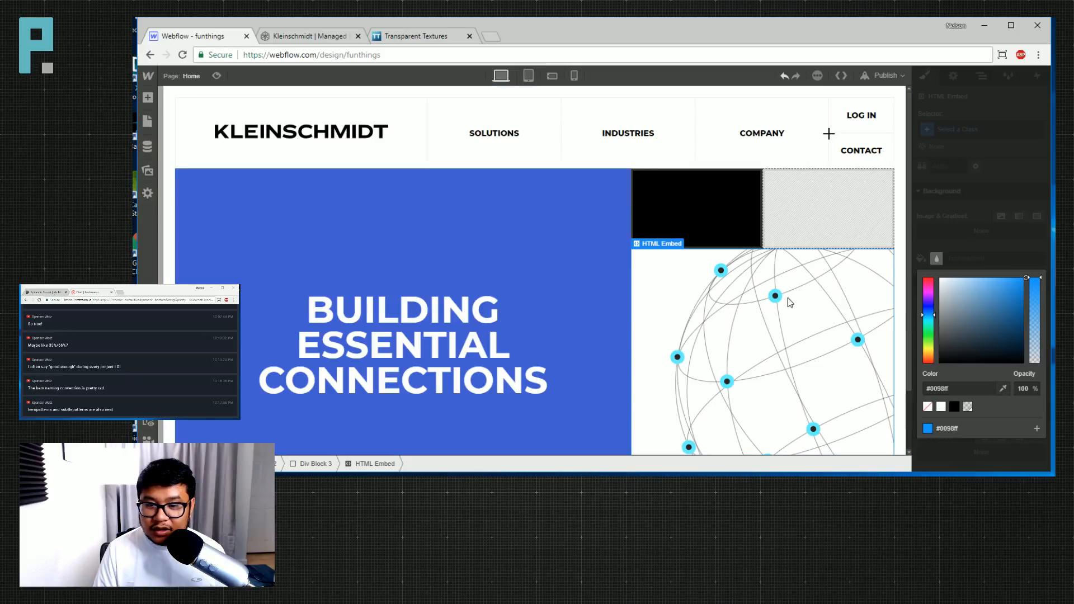
{"action": "key", "text": "Escape"}
{"action": "left_click", "coordinate": [329, 37]}
{"action": "left_click", "coordinate": [1038, 55]}
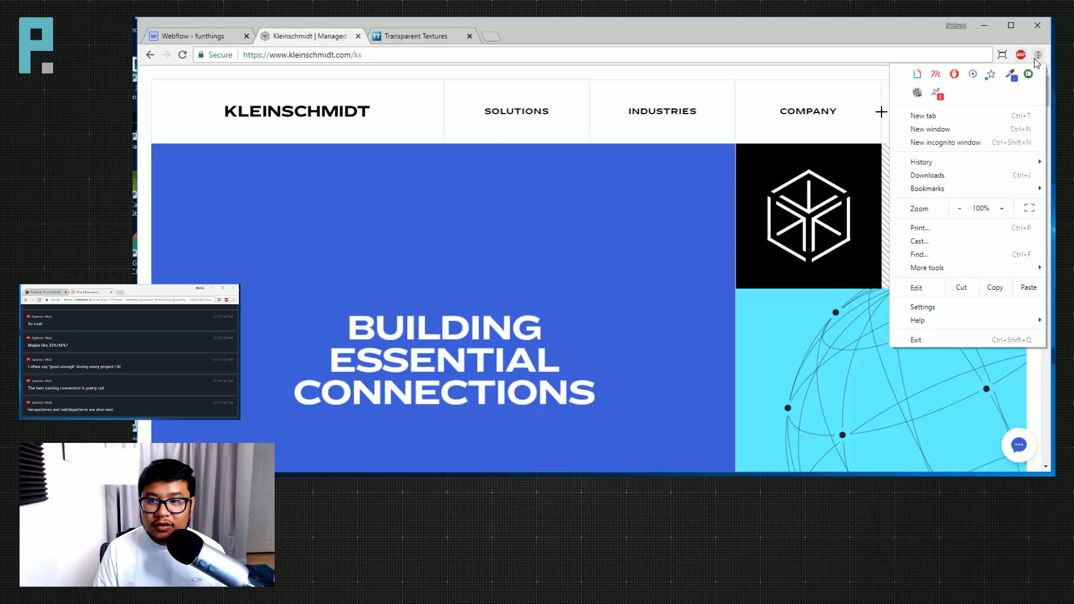
{"action": "left_click", "coordinate": [1009, 74]}
{"action": "left_click", "coordinate": [1022, 55]}
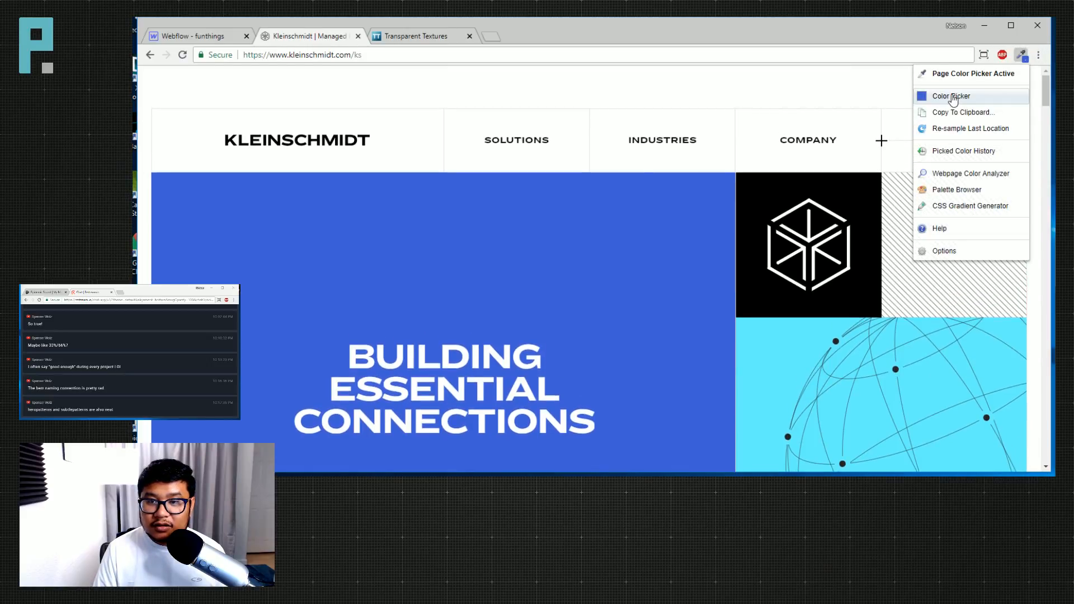
{"action": "left_click", "coordinate": [954, 98]}
{"action": "left_click", "coordinate": [988, 85]}
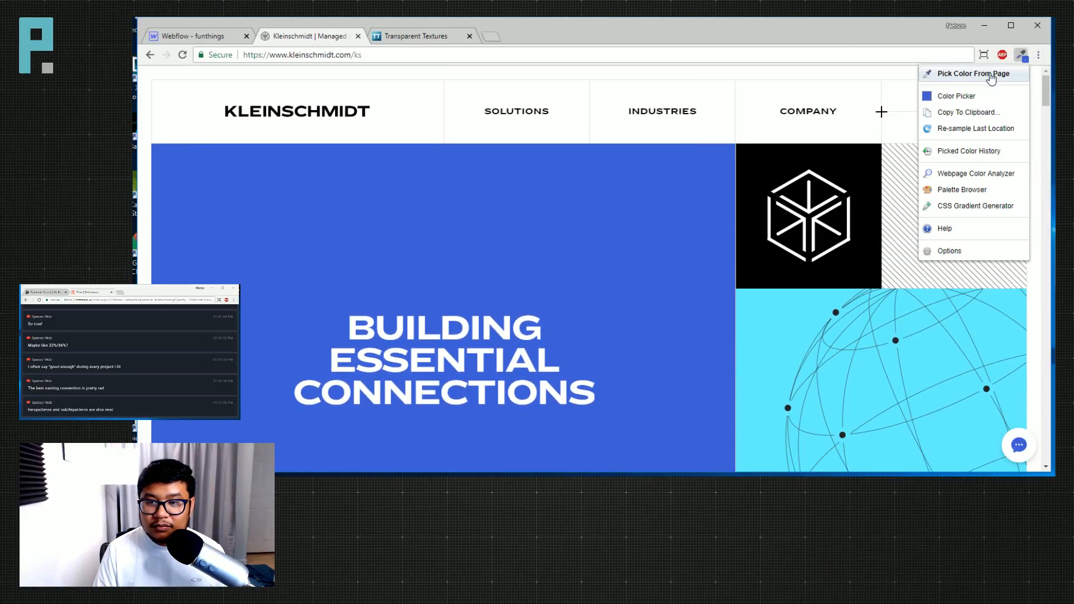
{"action": "left_click", "coordinate": [987, 75]}
{"action": "left_click", "coordinate": [764, 357]}
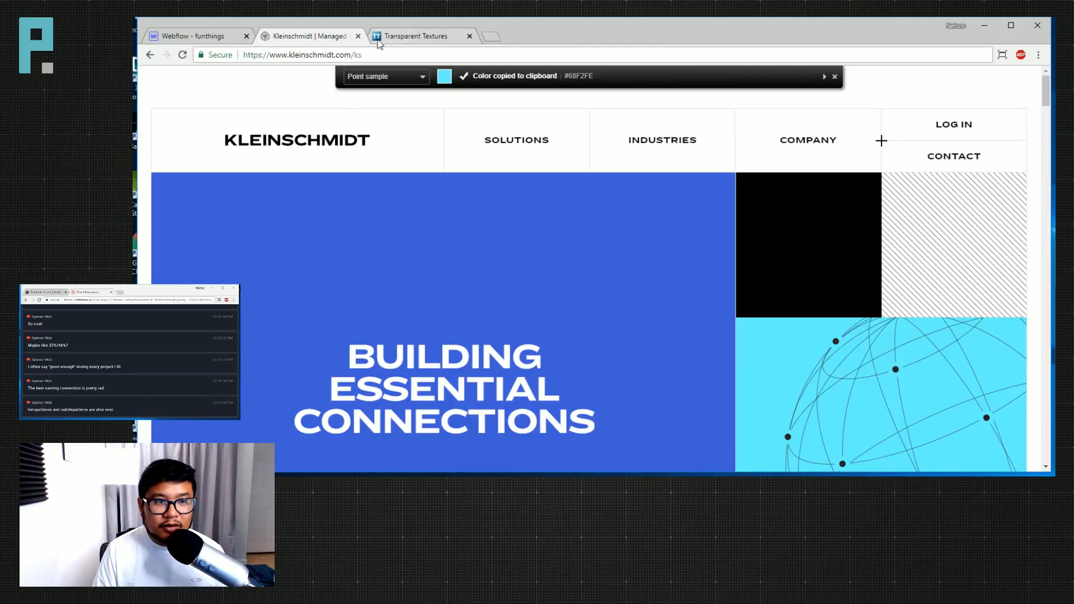
Return to the Webflow page and set the globe HTML embed's background colour to the copied #68f2fe.
{"action": "key", "text": "ctrl+shift+Tab"}
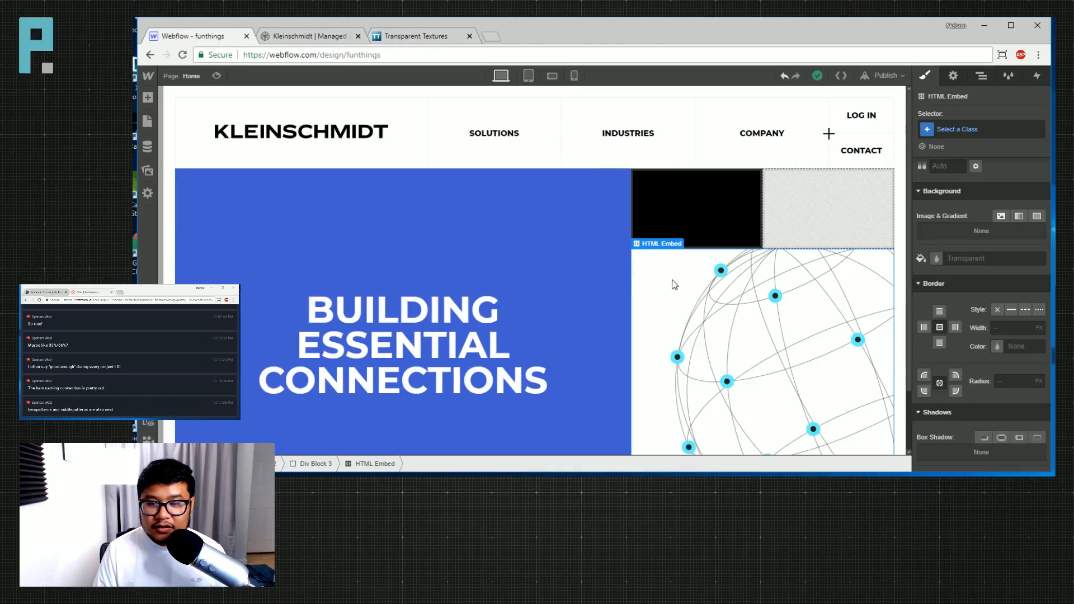
{"action": "left_click", "coordinate": [993, 259]}
{"action": "key", "text": "ctrl+v"}
{"action": "key", "text": "Return"}
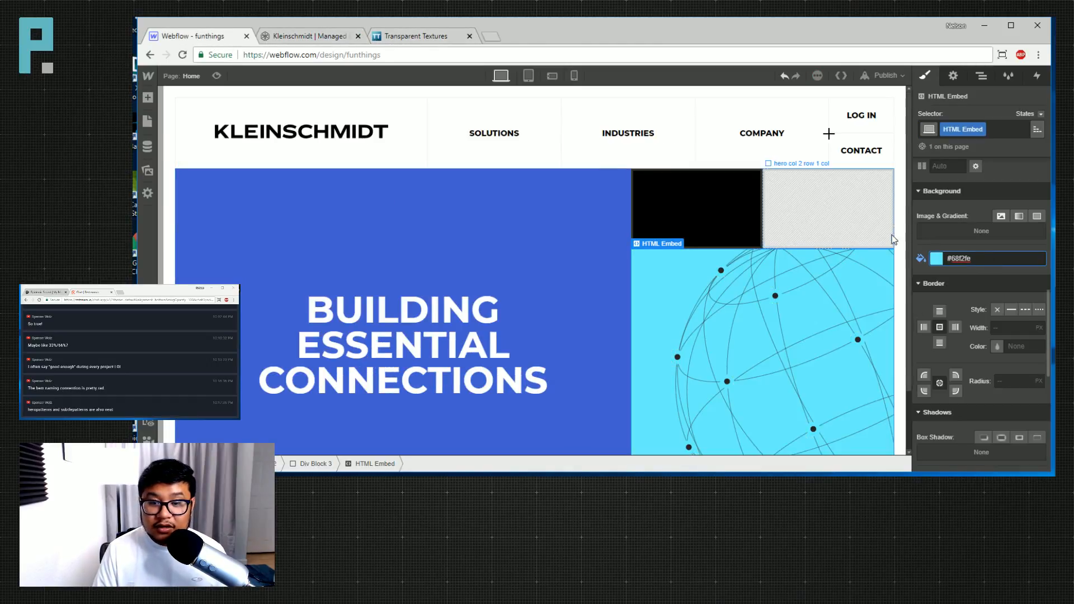
{"action": "left_click", "coordinate": [348, 38]}
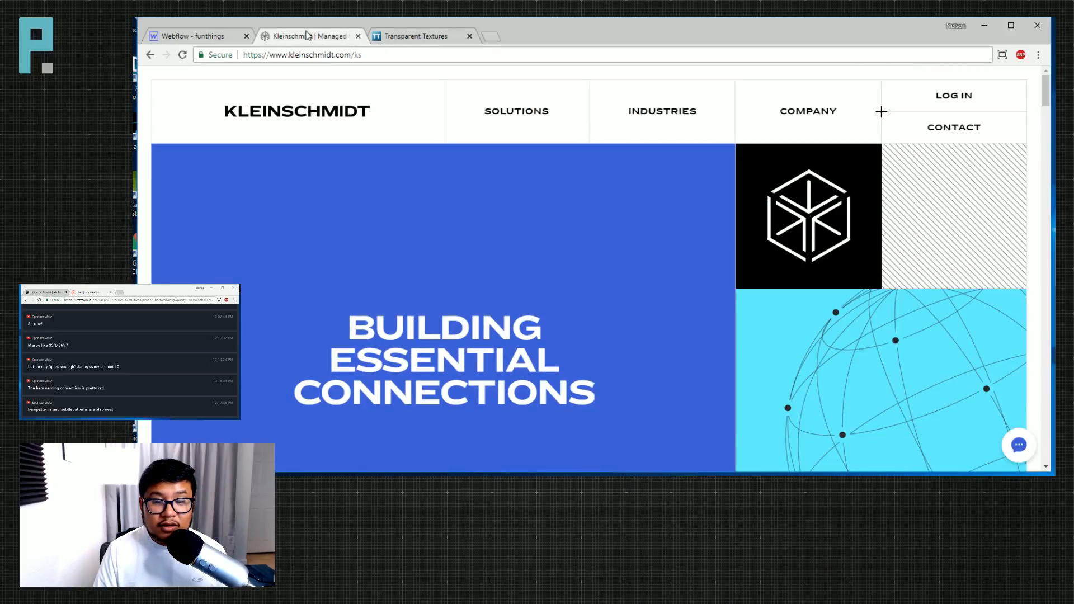
{"action": "left_click", "coordinate": [223, 35]}
{"action": "left_click", "coordinate": [528, 76]}
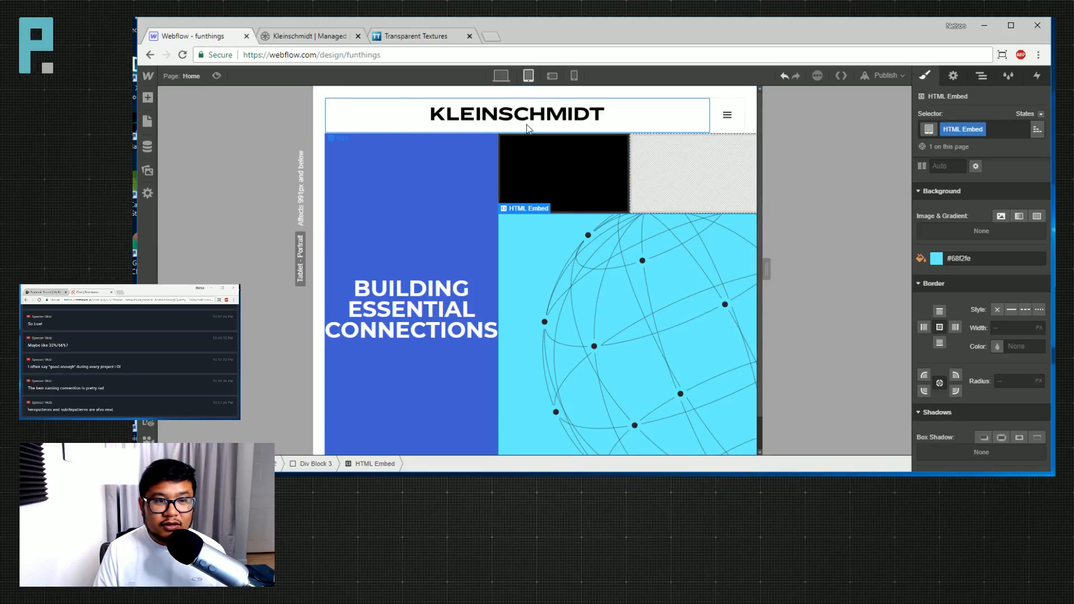
{"action": "left_click", "coordinate": [404, 93]}
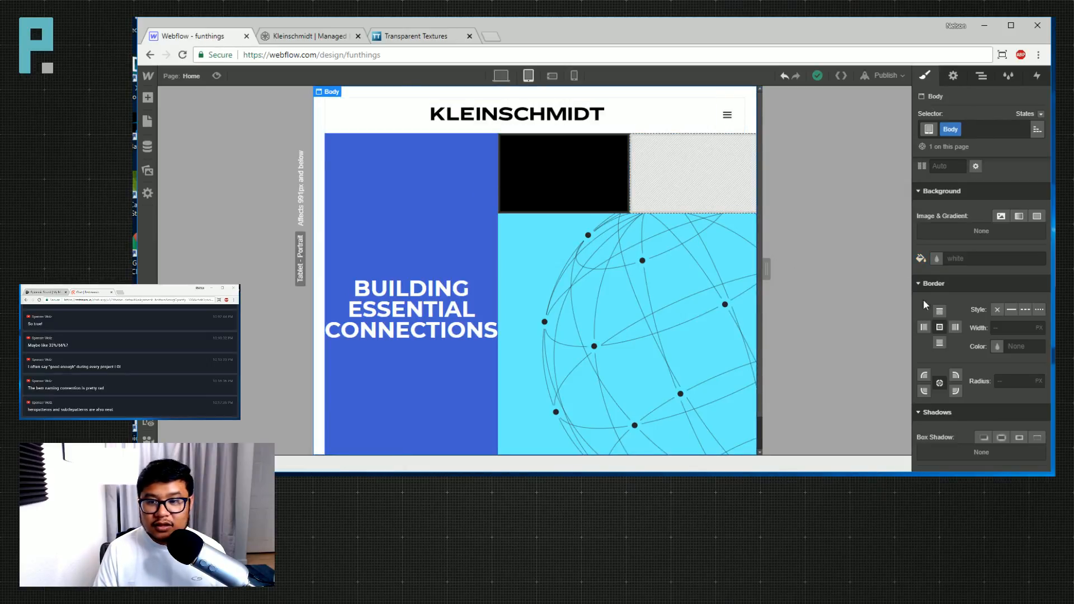
{"action": "left_click_drag", "start_coordinate": [981, 246], "coordinate": [960, 219]}
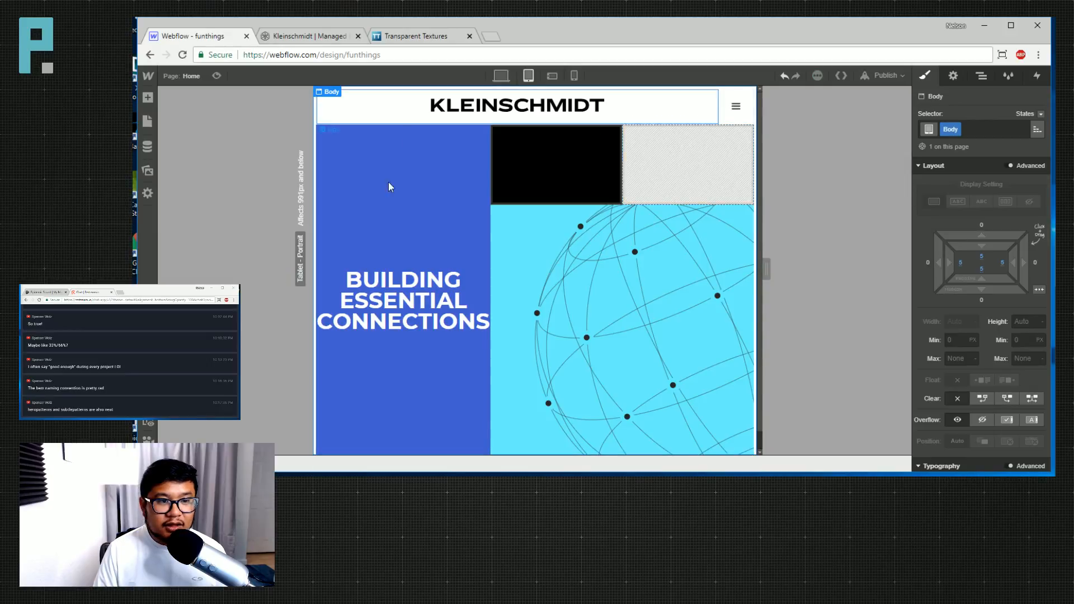
Open the flex sizing options of hero col 1, and select hero col 2 to examine its style settings.
{"action": "left_click", "coordinate": [429, 173]}
{"action": "left_click", "coordinate": [1034, 204]}
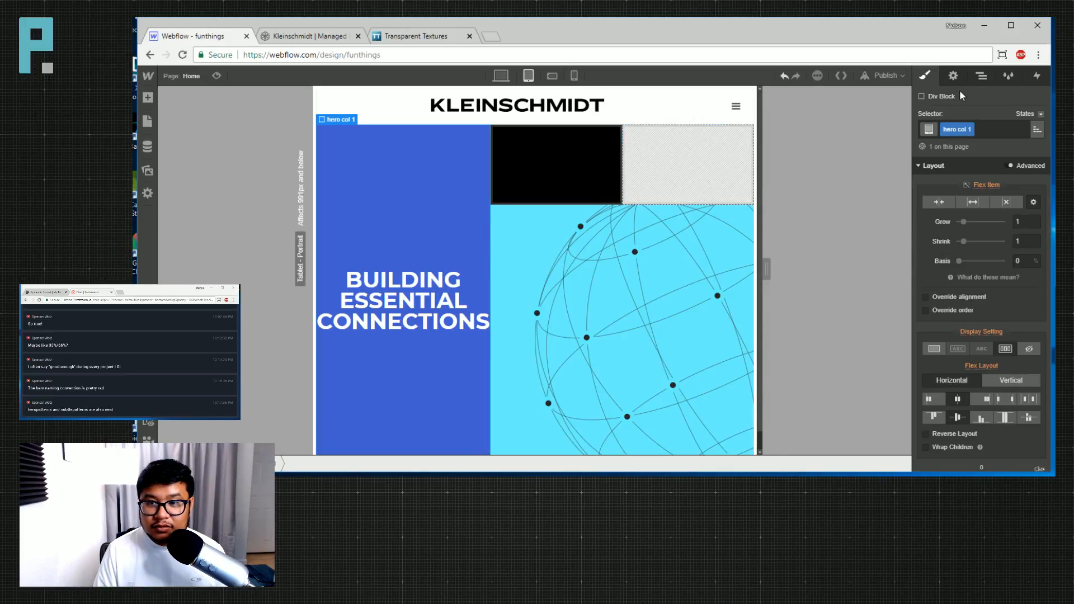
{"action": "left_click", "coordinate": [982, 77]}
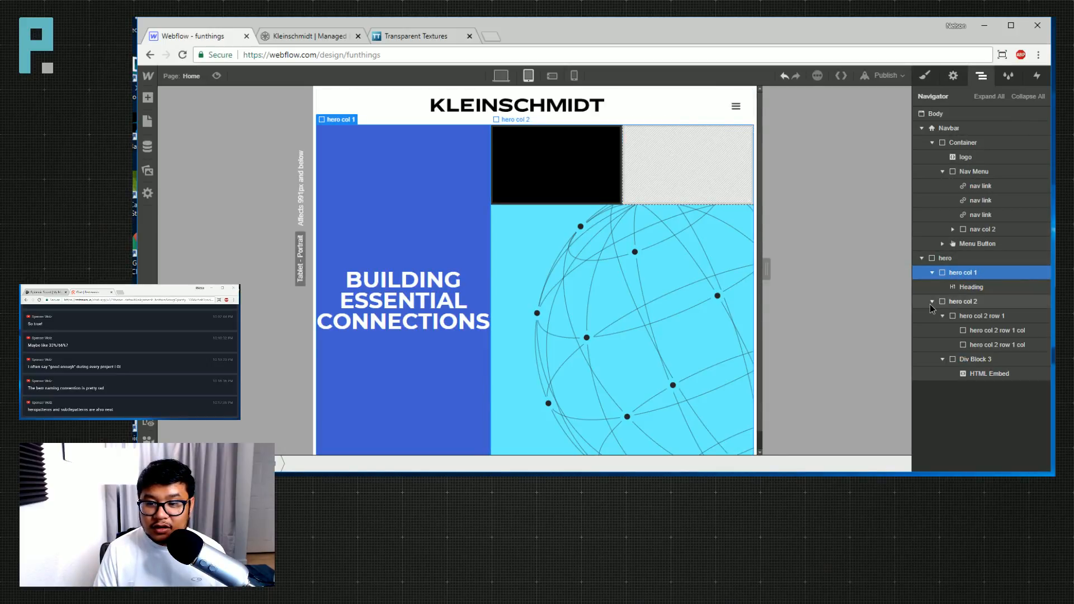
{"action": "left_click", "coordinate": [953, 302]}
{"action": "key", "text": "s"}
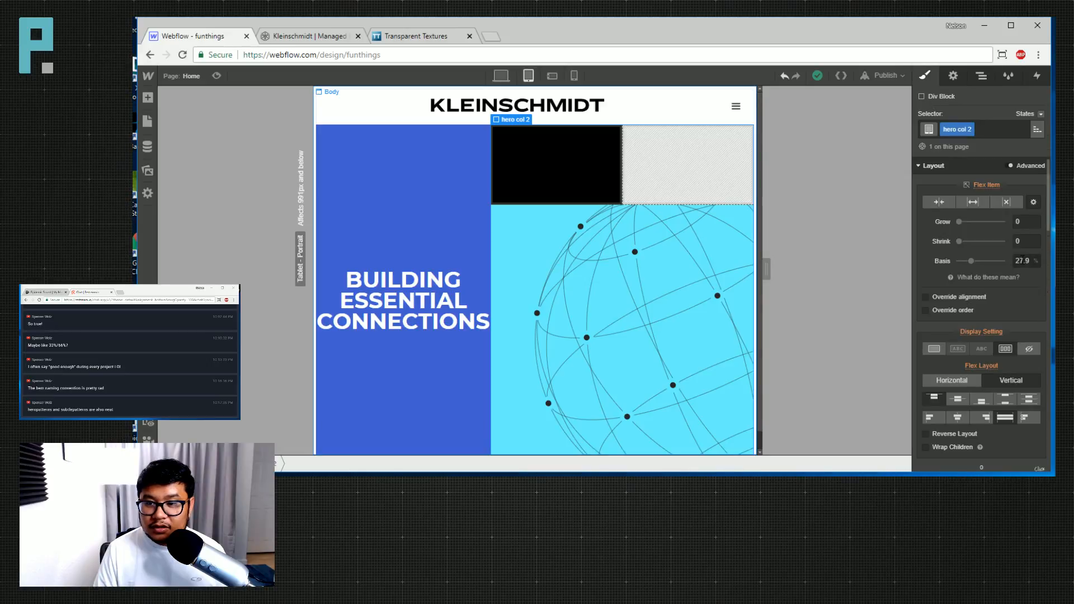
Switch to the Kleinschmidt site and examine its layout in the responsive device view at about 947 px wide.
{"action": "left_click", "coordinate": [335, 37]}
{"action": "right_click", "coordinate": [453, 76]}
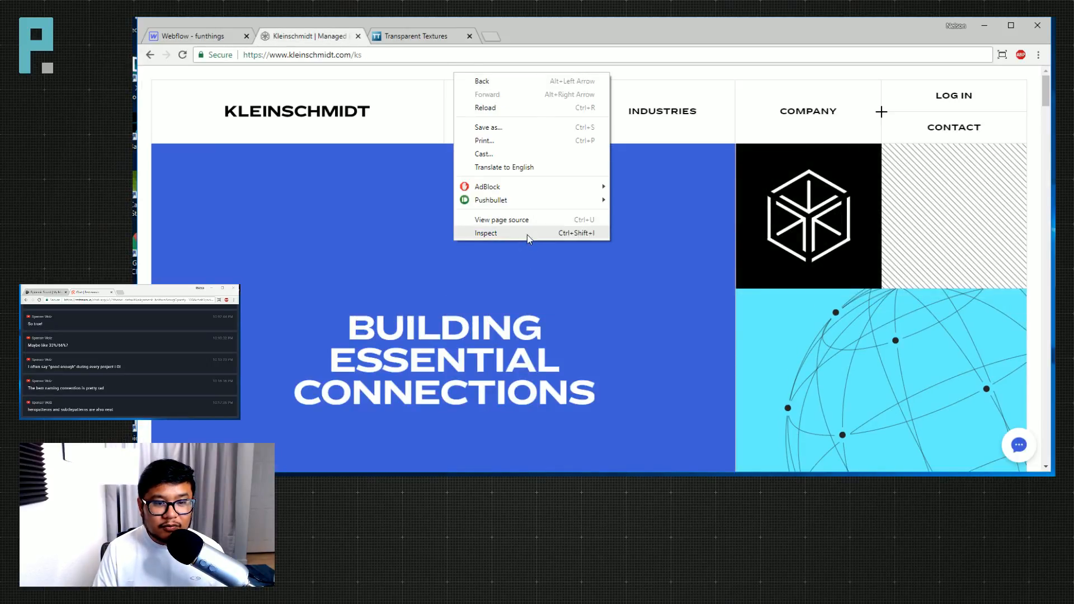
{"action": "left_click", "coordinate": [526, 234]}
{"action": "key", "text": "ctrl+shift+m"}
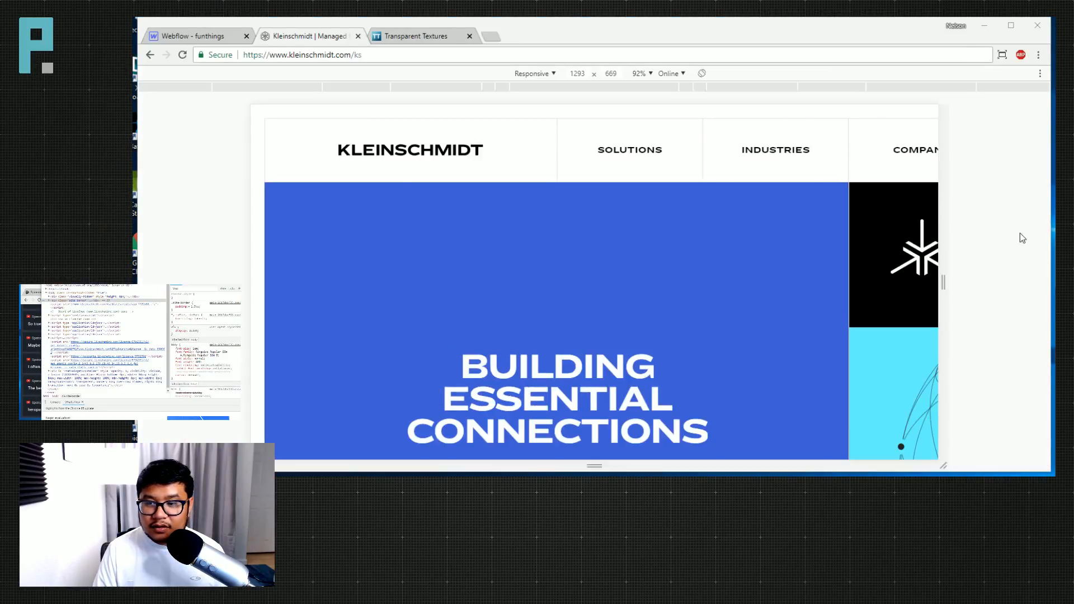
{"action": "left_click_drag", "start_coordinate": [942, 285], "coordinate": [851, 282]}
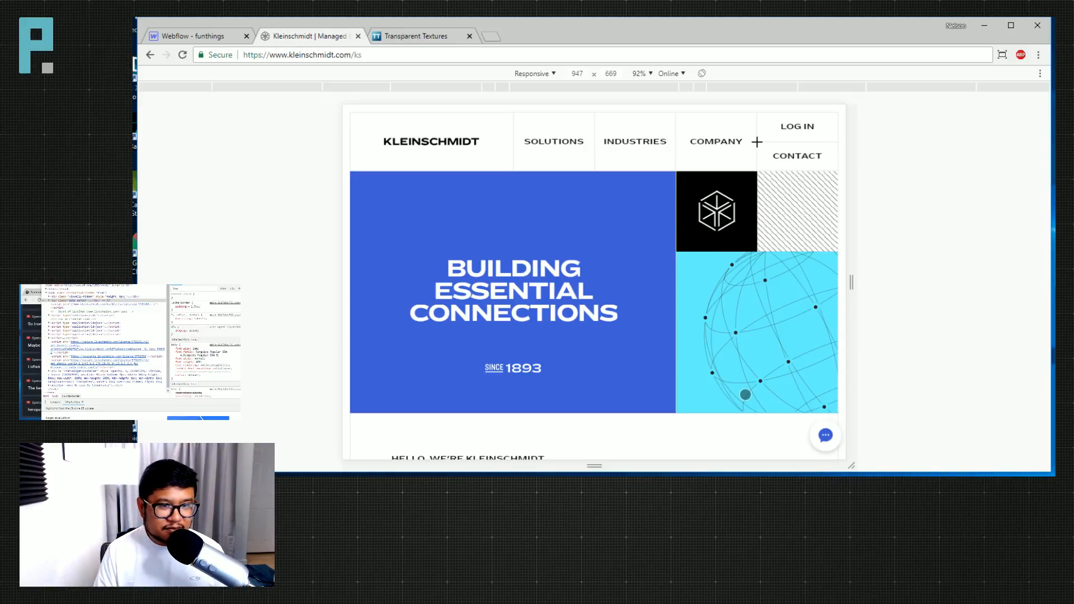
In Webflow, set the navbar's menu icon to Phone (L) and below, and widen the tablet canvas to check the layout.
{"action": "left_click", "coordinate": [199, 38]}
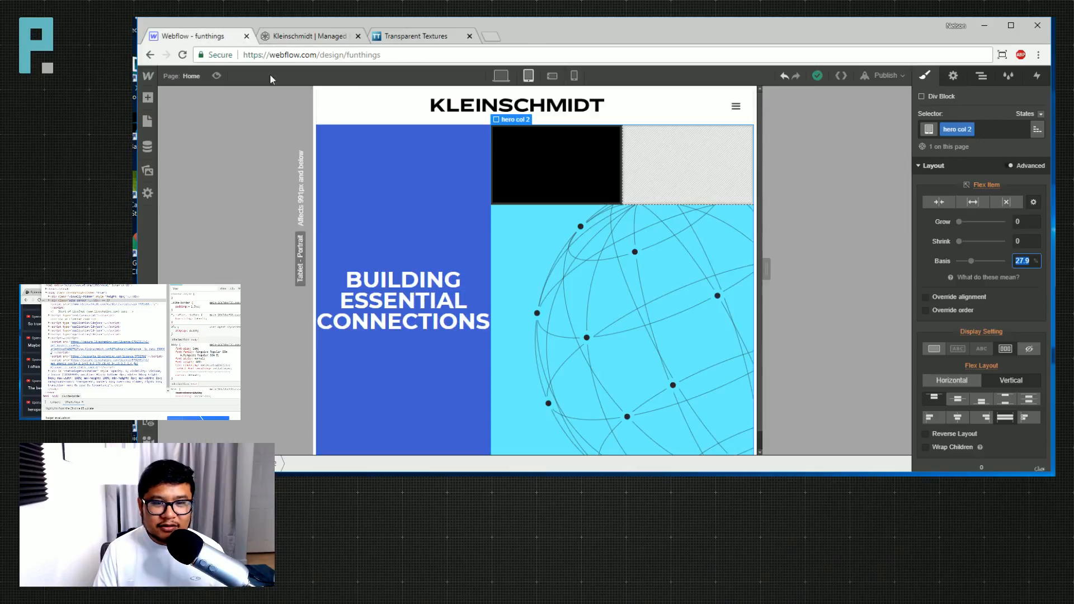
{"action": "left_click", "coordinate": [953, 75]}
{"action": "left_click", "coordinate": [702, 119]}
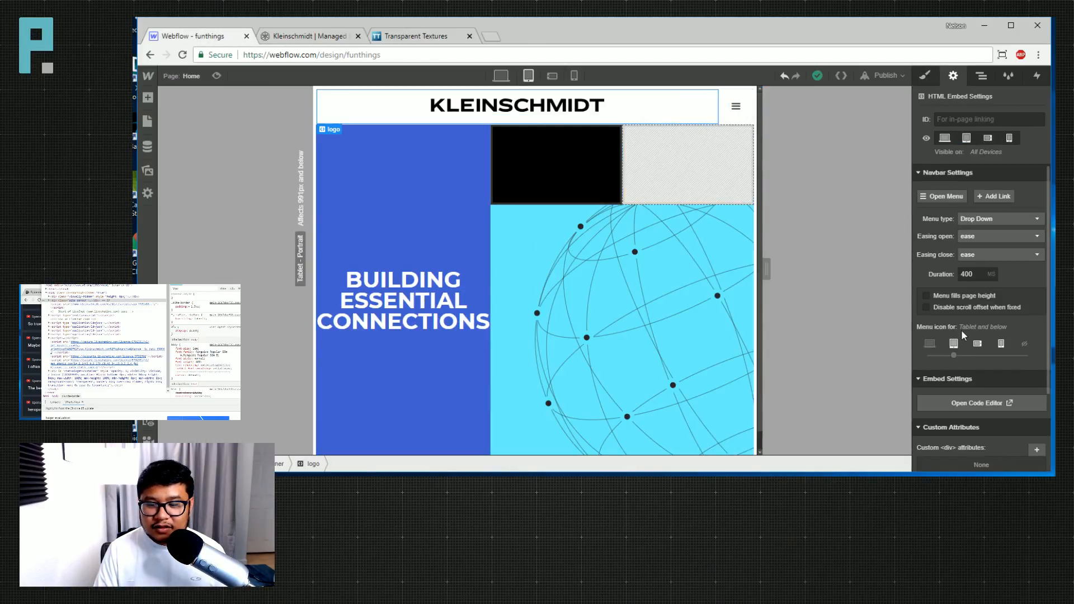
{"action": "left_click_drag", "start_coordinate": [955, 354], "coordinate": [976, 358]}
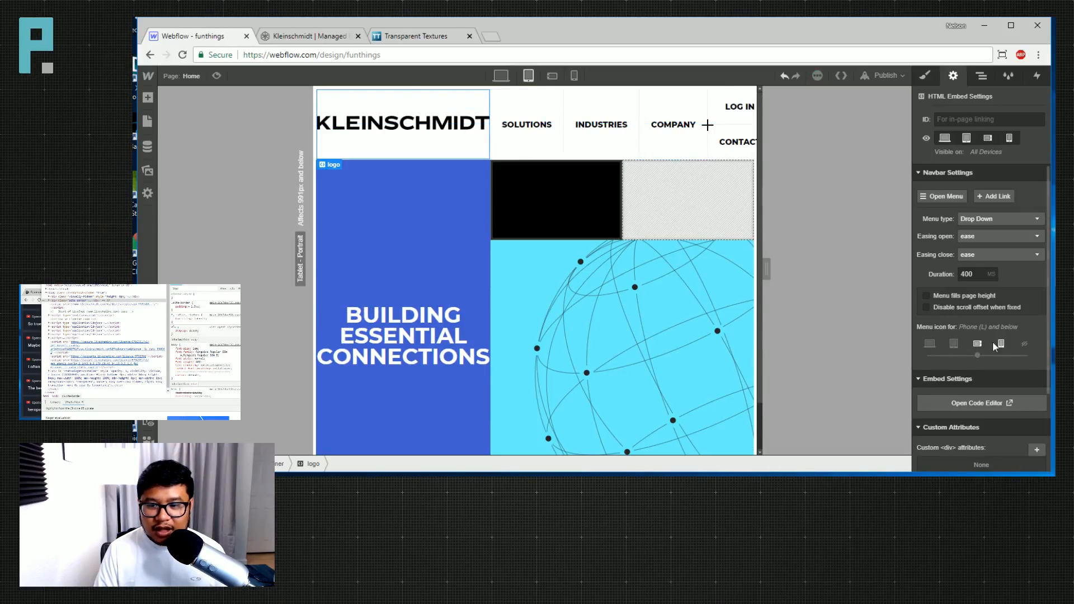
{"action": "left_click_drag", "start_coordinate": [767, 270], "coordinate": [840, 266]}
{"action": "mouse_move", "coordinate": [822, 456]}
{"action": "left_mouse_down"}
{"action": "mouse_move", "coordinate": [751, 441]}
{"action": "mouse_move", "coordinate": [821, 447]}
{"action": "left_mouse_up"}
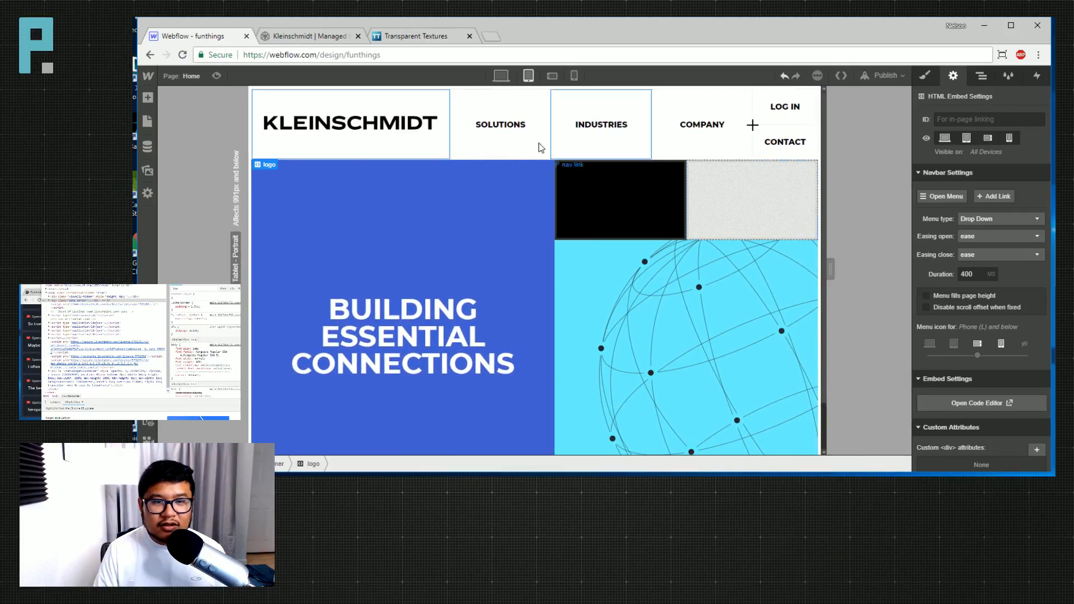
Return to the desktop view and select the Solutions nav link, showing its style spacing settings.
{"action": "left_click", "coordinate": [506, 78]}
{"action": "left_click", "coordinate": [532, 161]}
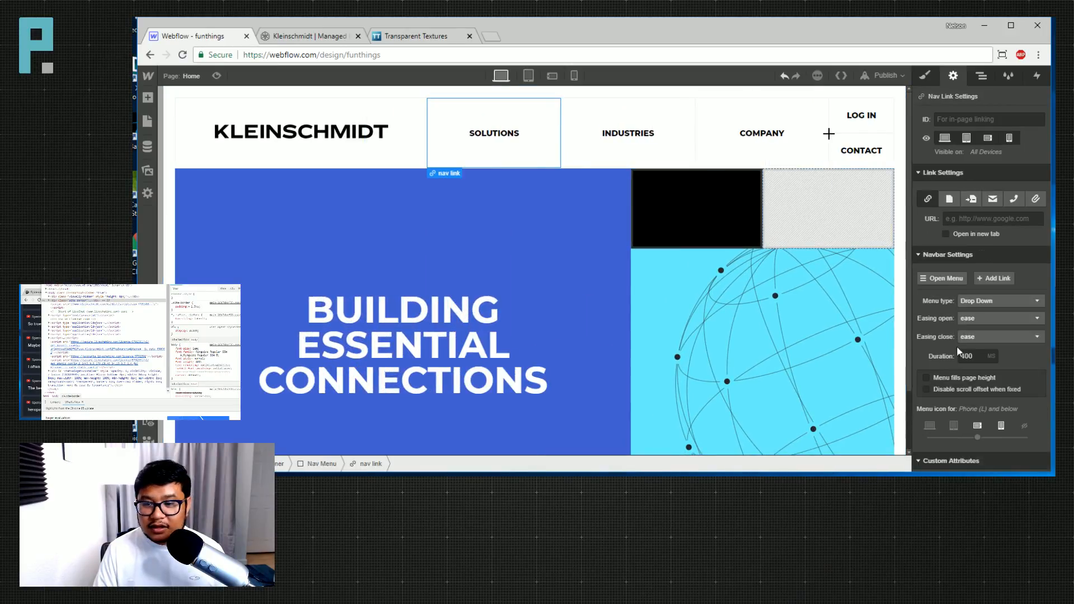
{"action": "left_click", "coordinate": [925, 75]}
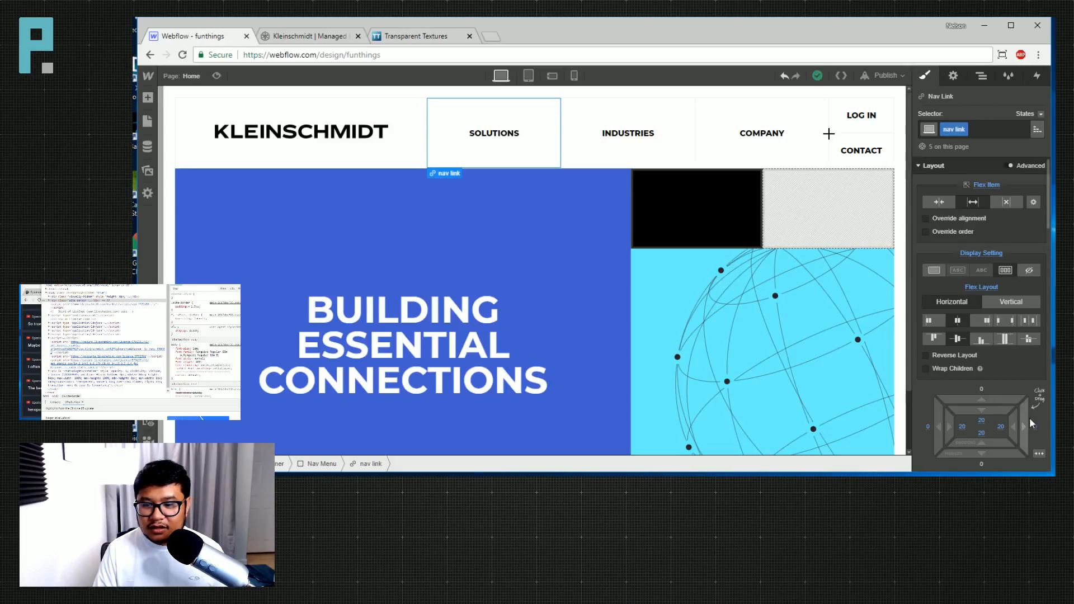
{"action": "scroll", "coordinate": [1006, 408], "scroll_direction": "down", "scroll_amount": 2}
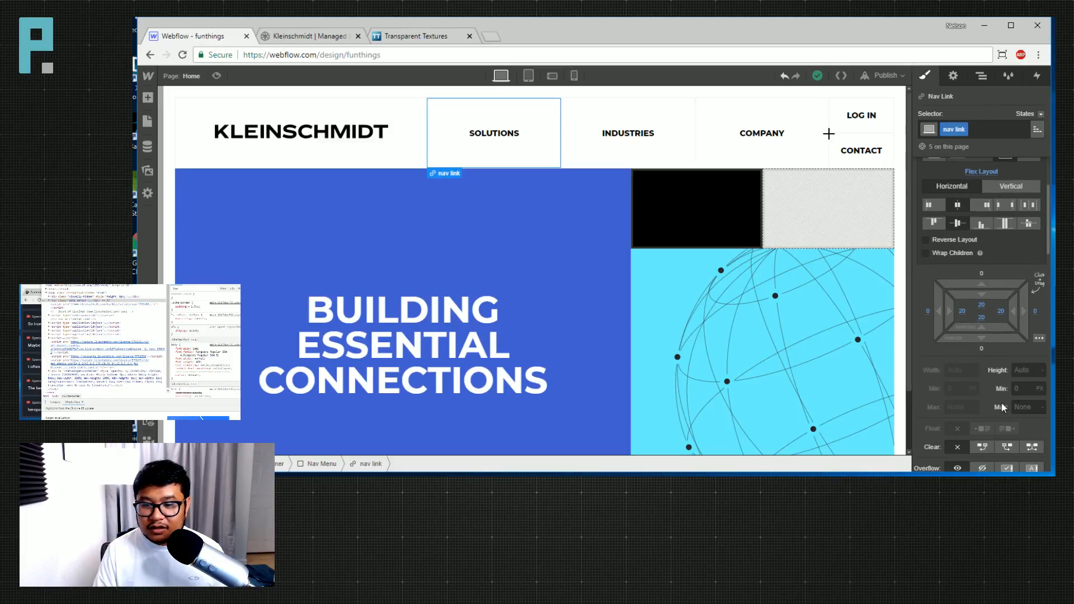
{"action": "left_click", "coordinate": [391, 157]}
{"action": "left_click", "coordinate": [457, 156]}
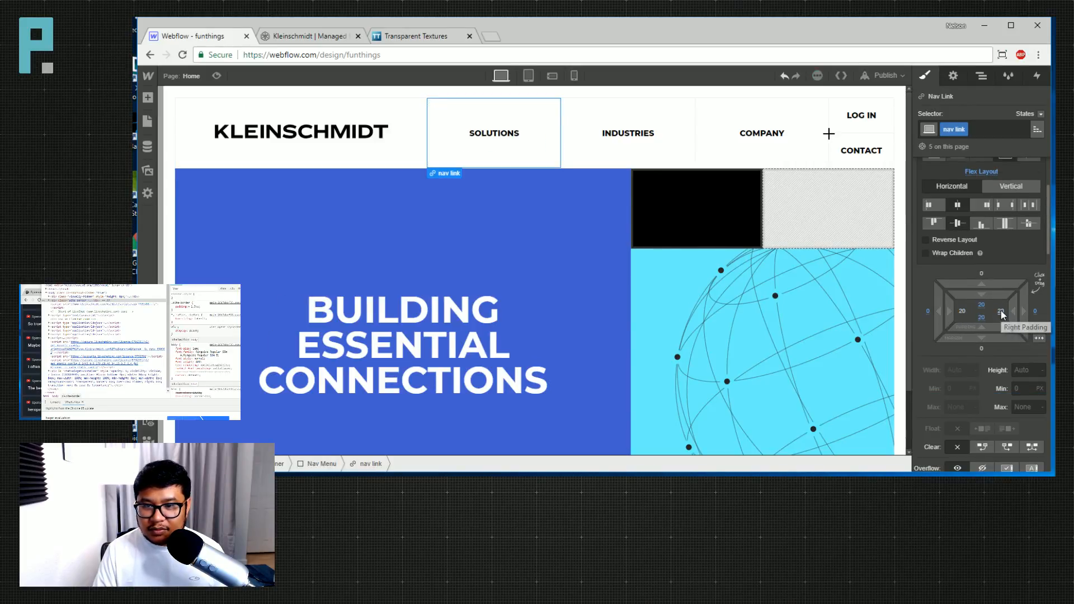
Set the nav link class's left and right padding to 5%.
{"action": "left_click", "coordinate": [961, 311]}
{"action": "type", "text": "5%"}
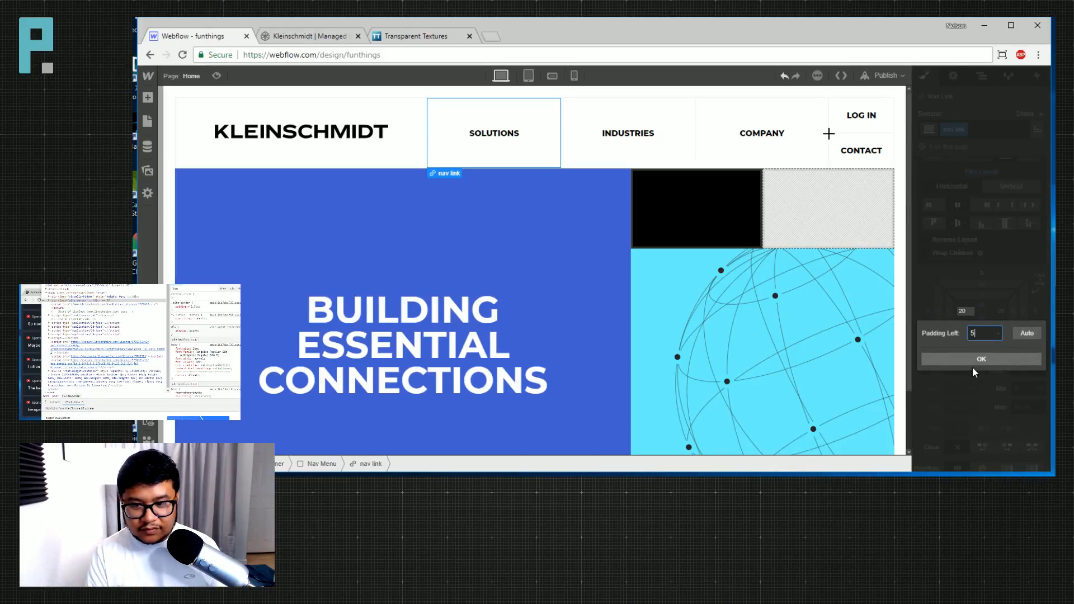
{"action": "key", "text": "Return"}
{"action": "left_click", "coordinate": [1004, 312]}
{"action": "type", "text": "5%"}
{"action": "key", "text": "Return"}
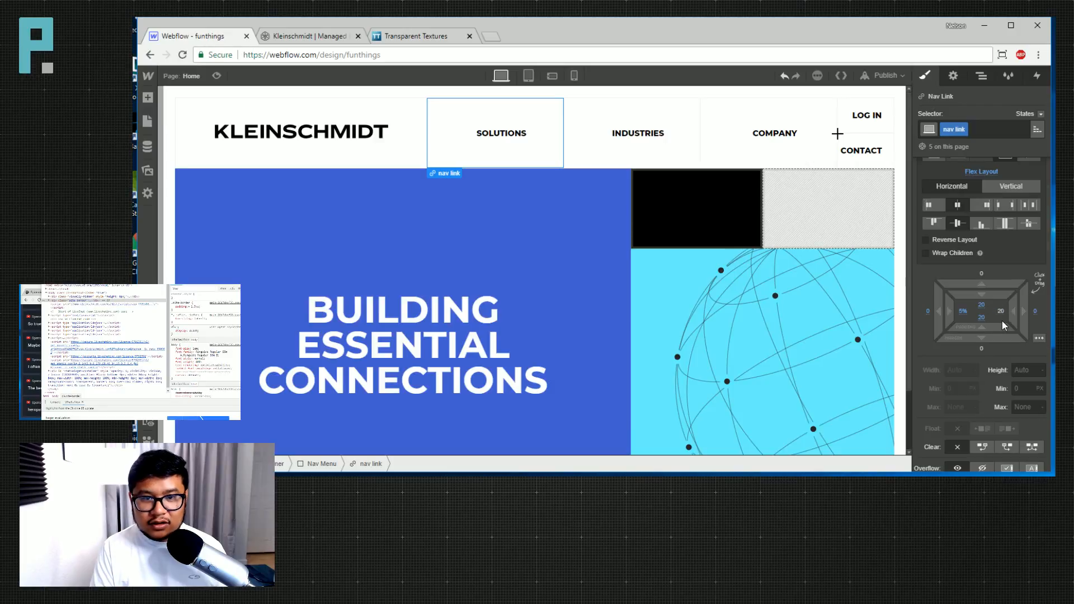
{"action": "left_click_drag", "start_coordinate": [949, 317], "coordinate": [951, 316]}
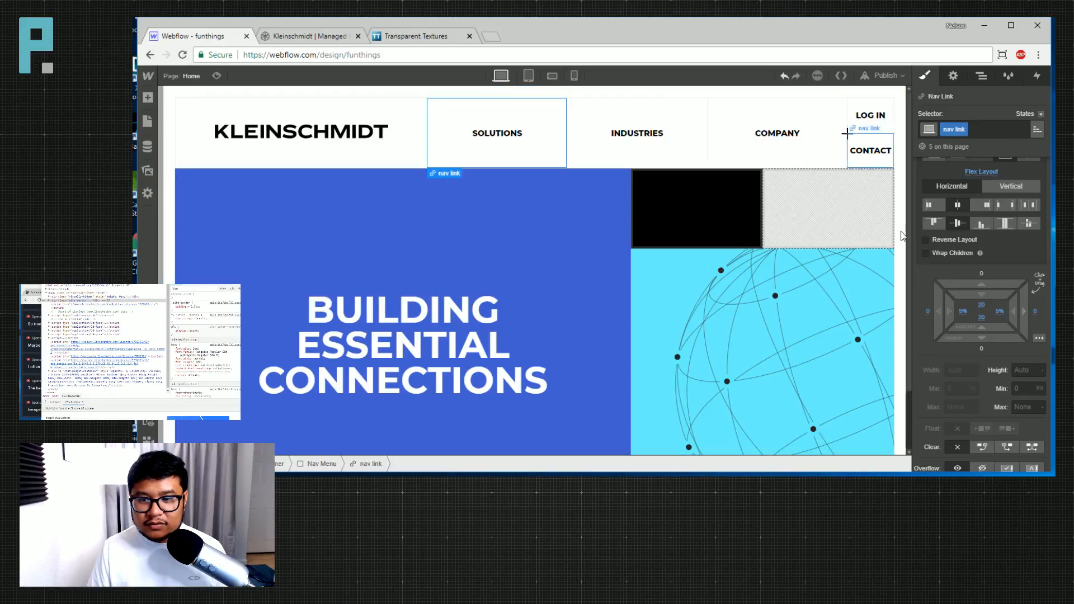
Set the nav link class's left and right padding to 2vw.
{"action": "left_click", "coordinate": [962, 311]}
{"action": "type", "text": "2vw"}
{"action": "key", "text": "Return"}
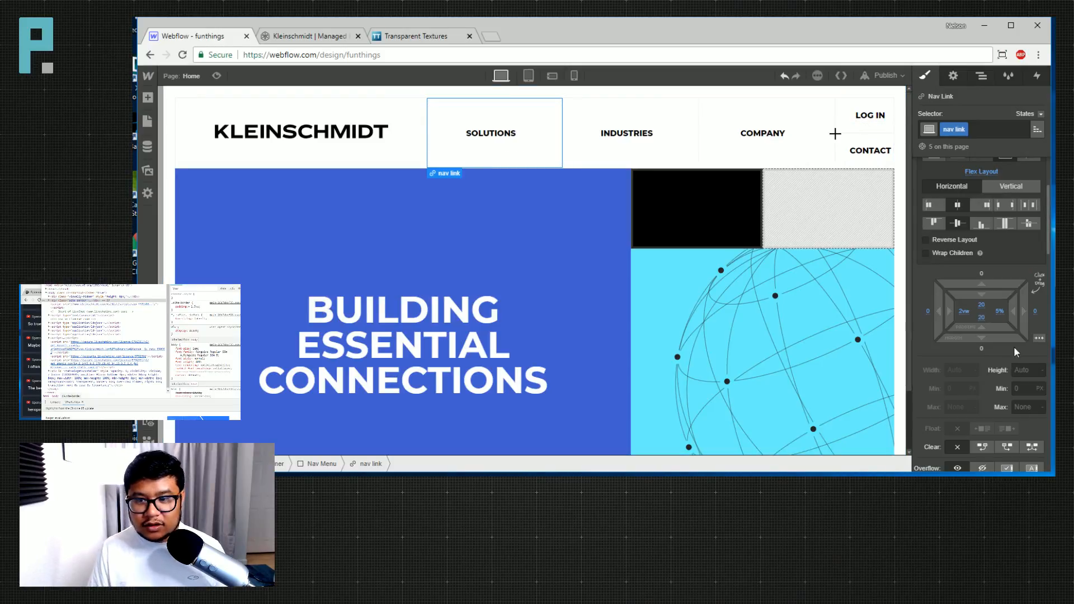
{"action": "left_click", "coordinate": [1000, 311]}
{"action": "type", "text": "2vw"}
{"action": "key", "text": "Return"}
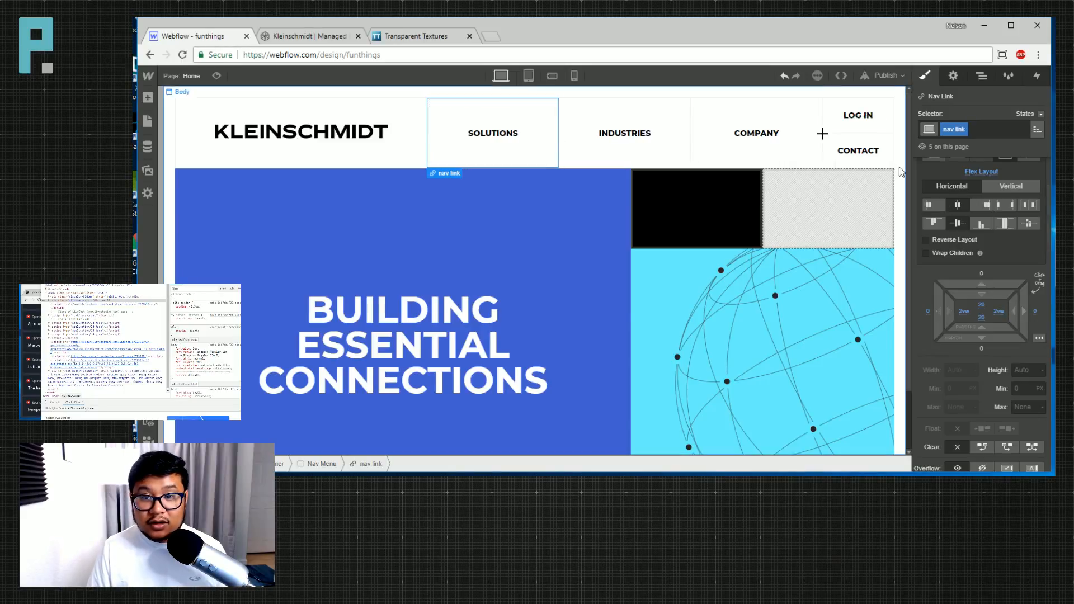
Resize the desktop canvas to check how the navbar and hero columns adapt at narrower and wider widths.
{"action": "left_click_drag", "start_coordinate": [906, 282], "coordinate": [996, 284]}
{"action": "left_click", "coordinate": [383, 166]}
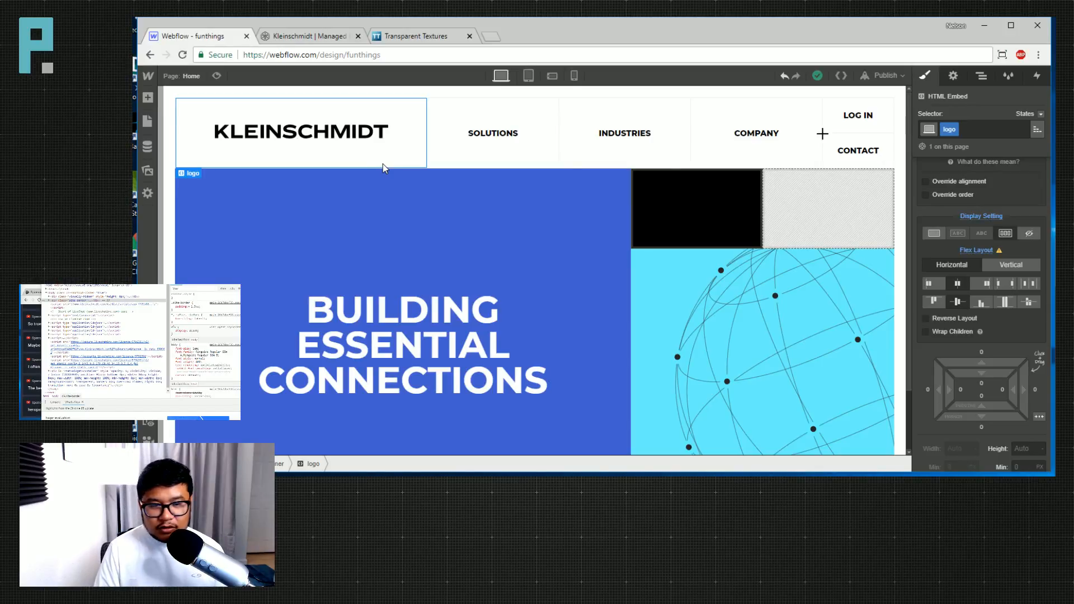
{"action": "left_click", "coordinate": [539, 245]}
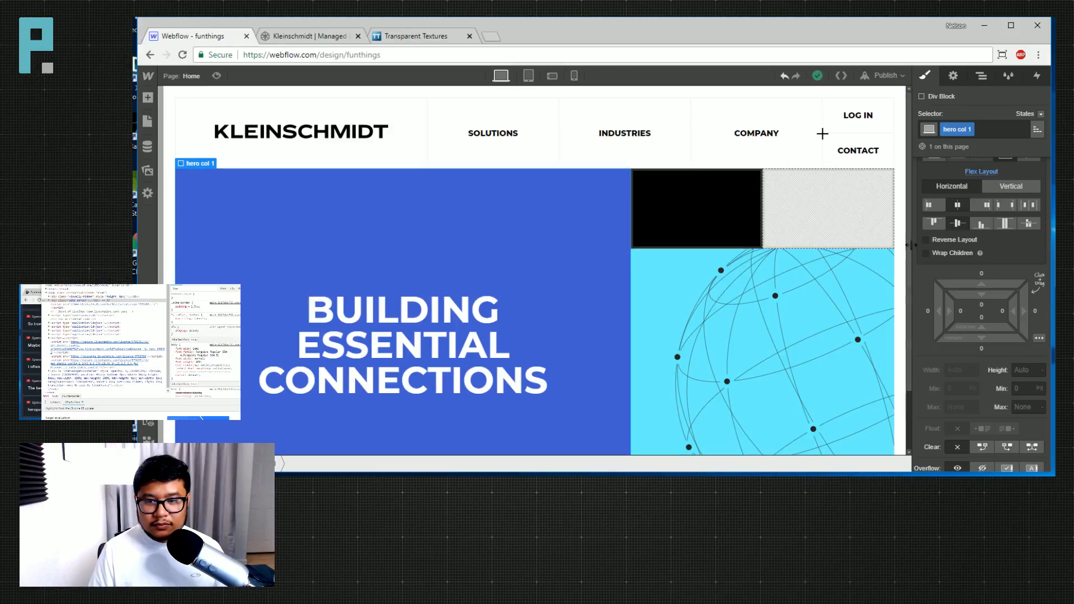
{"action": "left_click_drag", "start_coordinate": [911, 245], "coordinate": [800, 237]}
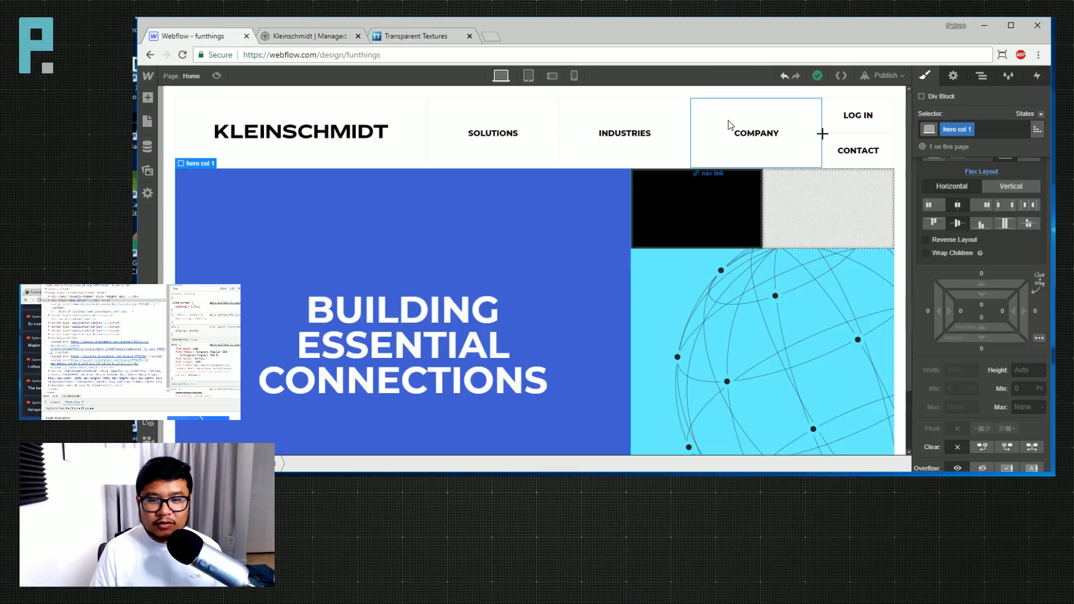
Check the navbar and hero in the tablet view, widen its canvas, and compare with the phone landscape view.
{"action": "left_click", "coordinate": [528, 76]}
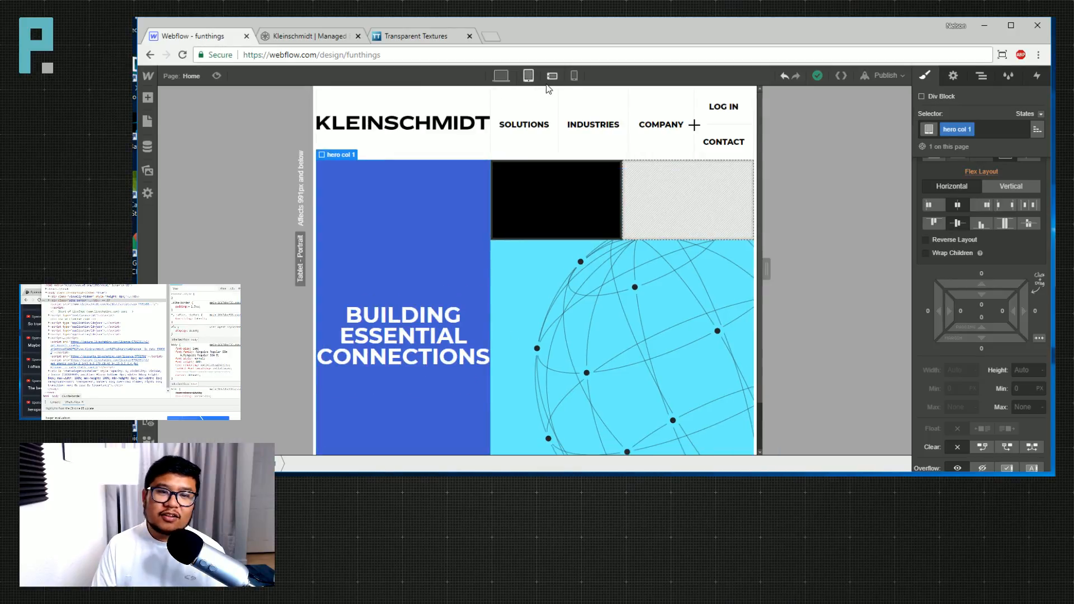
{"action": "left_click_drag", "start_coordinate": [766, 267], "coordinate": [925, 260]}
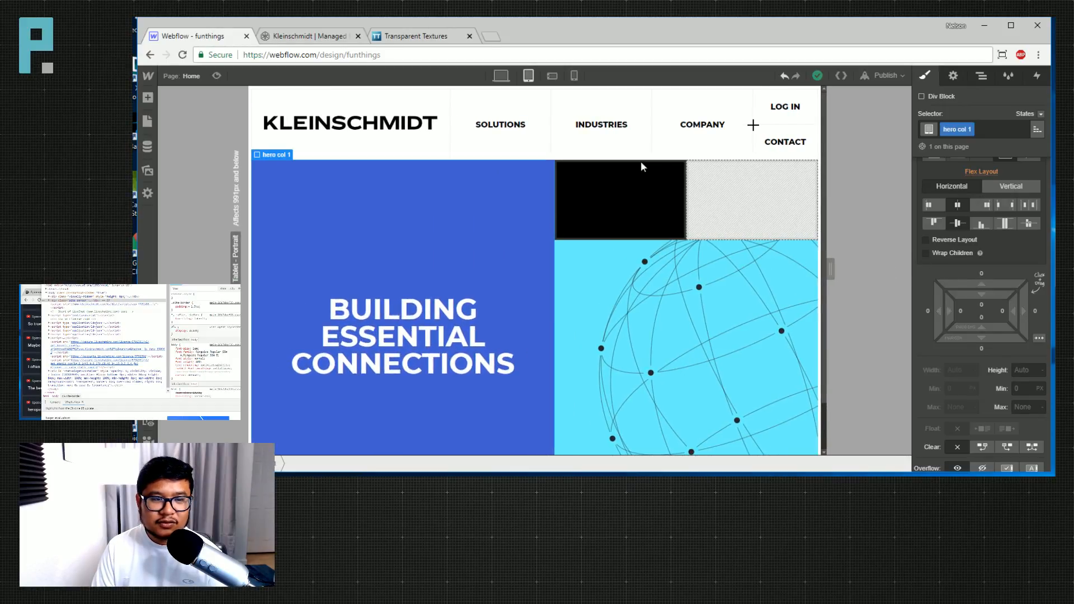
{"action": "left_click", "coordinate": [386, 140]}
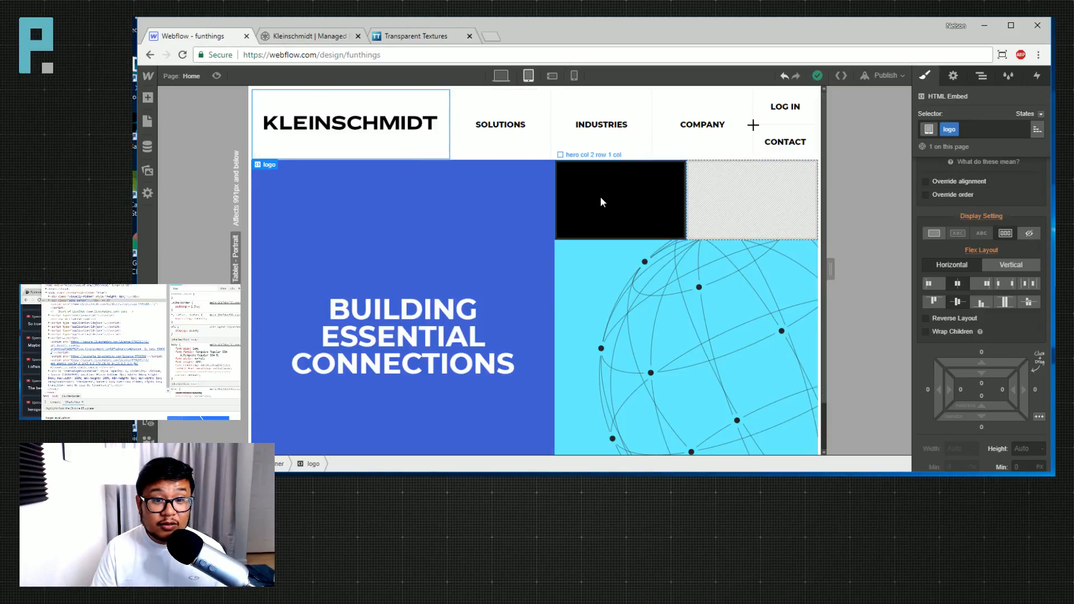
{"action": "left_click", "coordinate": [552, 76]}
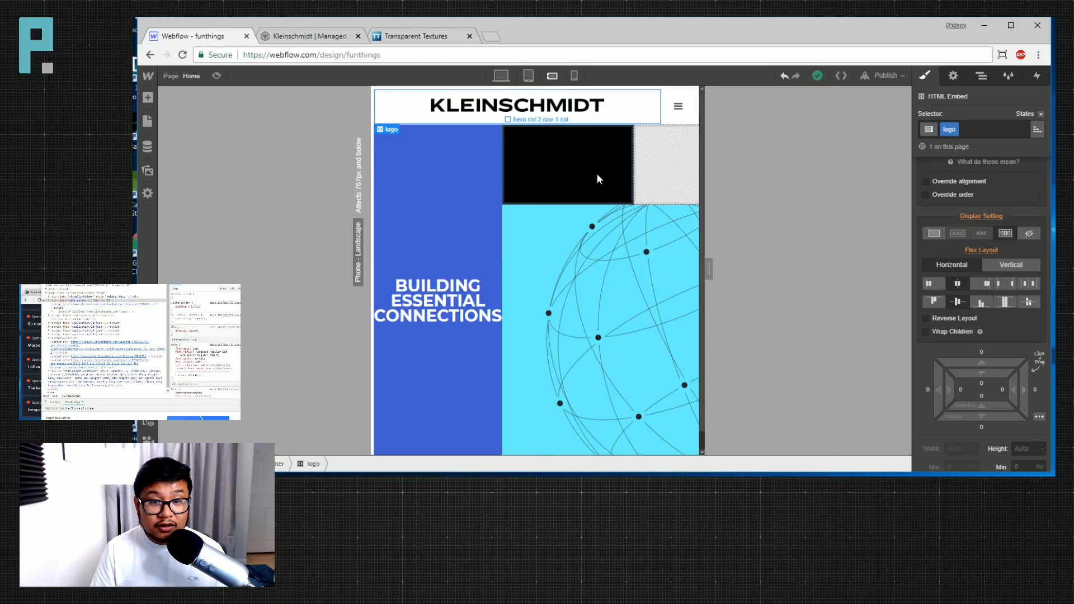
Return to the tablet view and set the flex basis of the blue hero column, hero col 1, to 50%.
{"action": "left_click", "coordinate": [527, 75]}
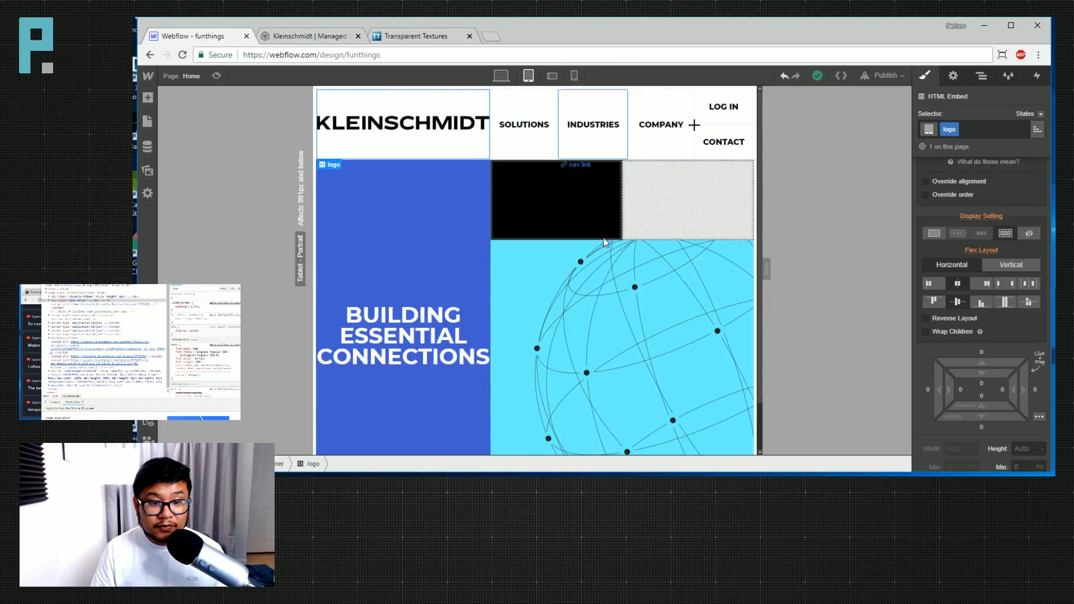
{"action": "left_click", "coordinate": [437, 215]}
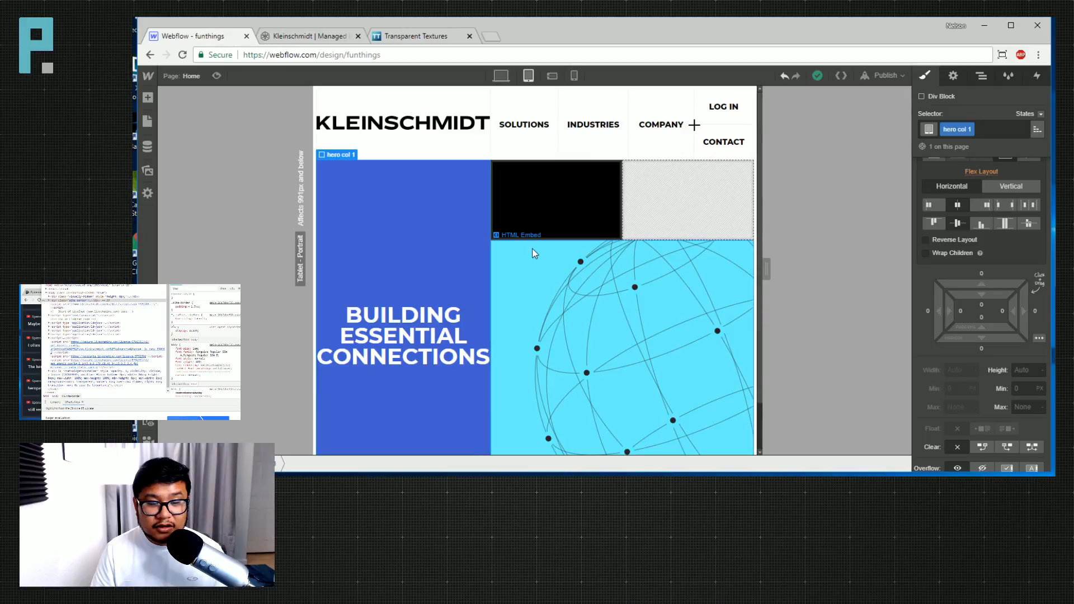
{"action": "scroll", "coordinate": [1017, 281], "scroll_direction": "up", "scroll_amount": 2}
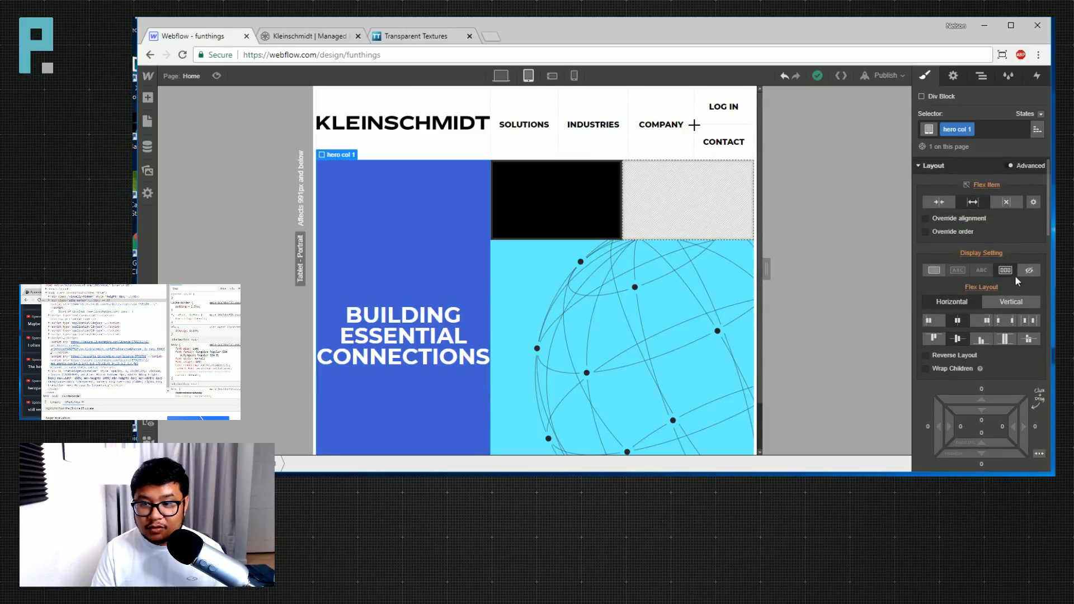
{"action": "left_click", "coordinate": [1033, 201]}
{"action": "left_click", "coordinate": [1023, 261]}
{"action": "type", "text": "50"}
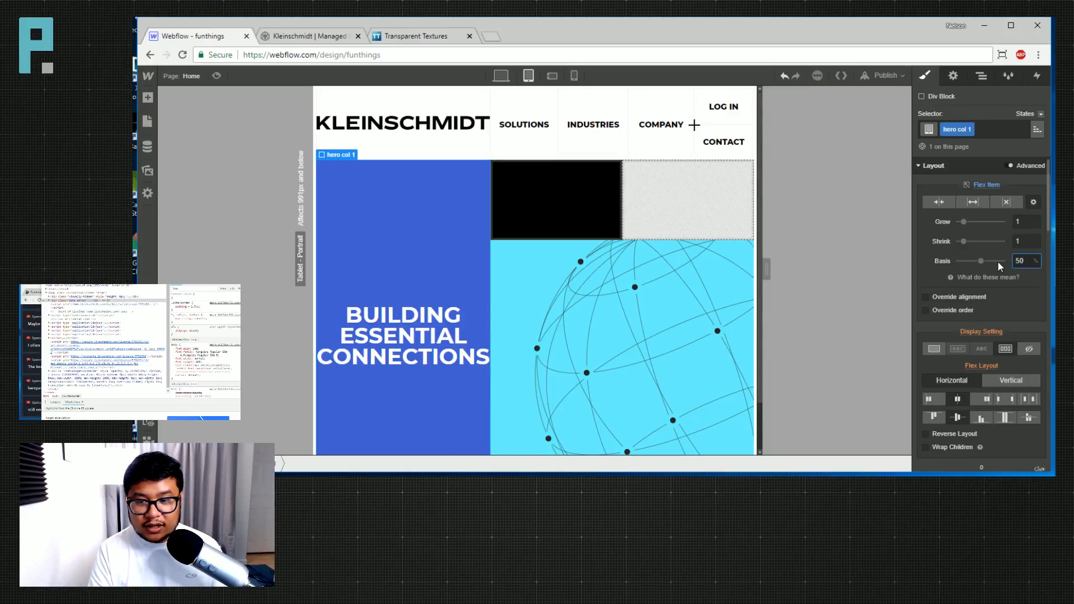
Set the flex basis of hero col 2 to 50% on the tablet breakpoint.
{"action": "left_click", "coordinate": [981, 76]}
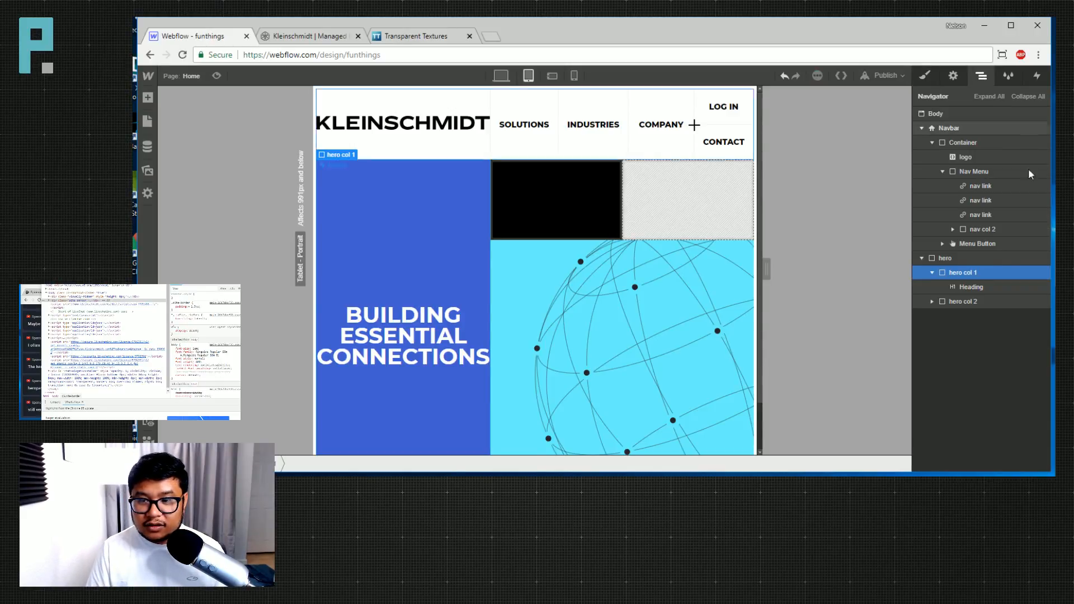
{"action": "left_click", "coordinate": [963, 301]}
{"action": "key", "text": "s"}
{"action": "left_click", "coordinate": [1028, 260]}
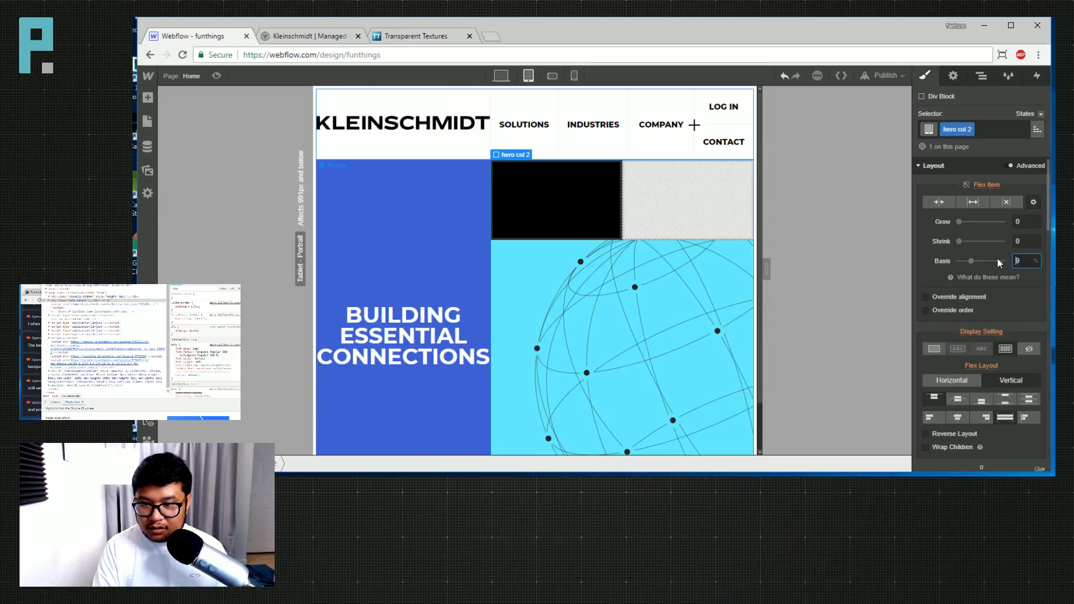
{"action": "type", "text": "50"}
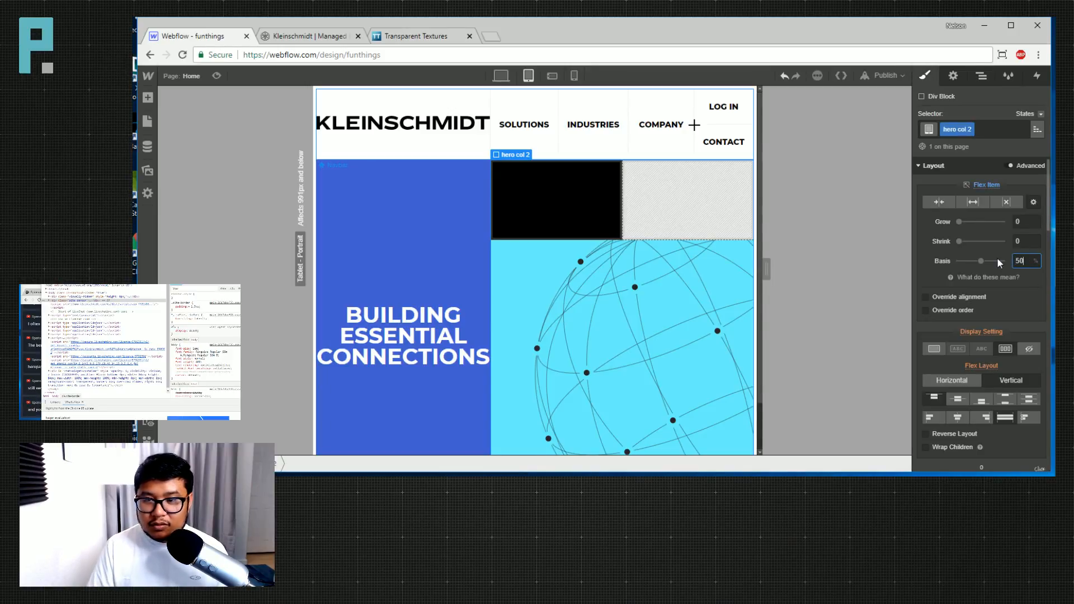
Set both flex grow and shrink of hero col 1 to 0, and check the hero on a wider tablet canvas.
{"action": "left_click", "coordinate": [981, 75]}
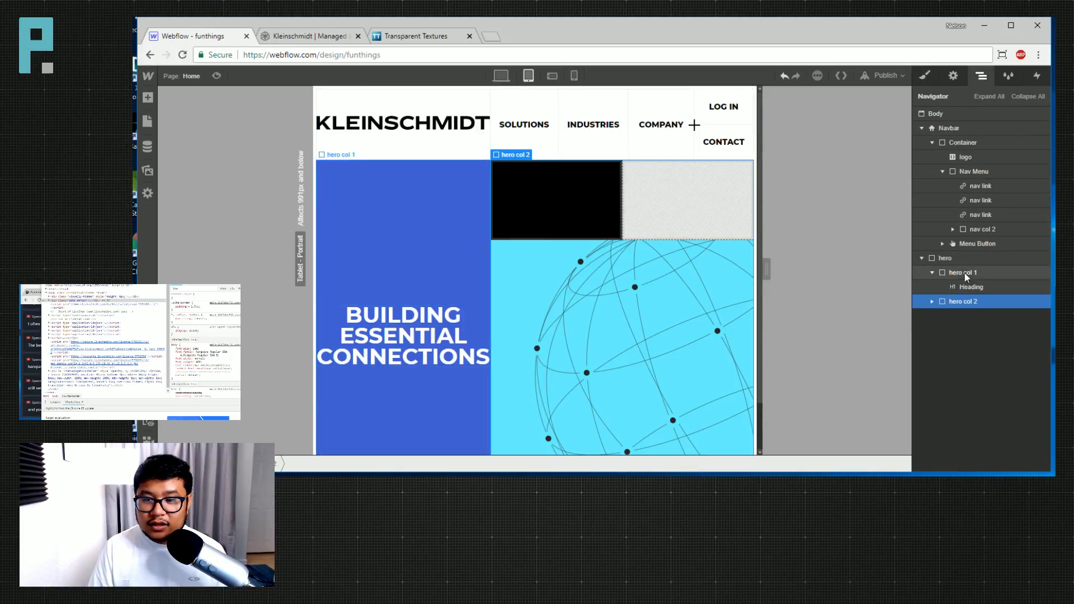
{"action": "left_click", "coordinate": [964, 276]}
{"action": "key", "text": "s"}
{"action": "left_click", "coordinate": [1027, 221]}
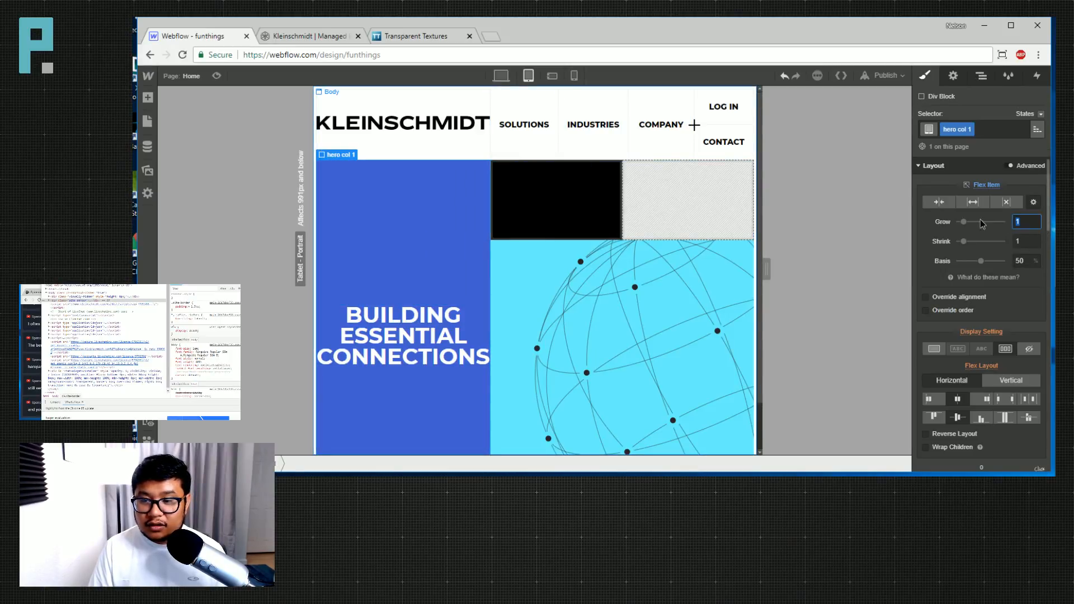
{"action": "type", "text": "0"}
{"action": "key", "text": "Tab"}
{"action": "type", "text": "0"}
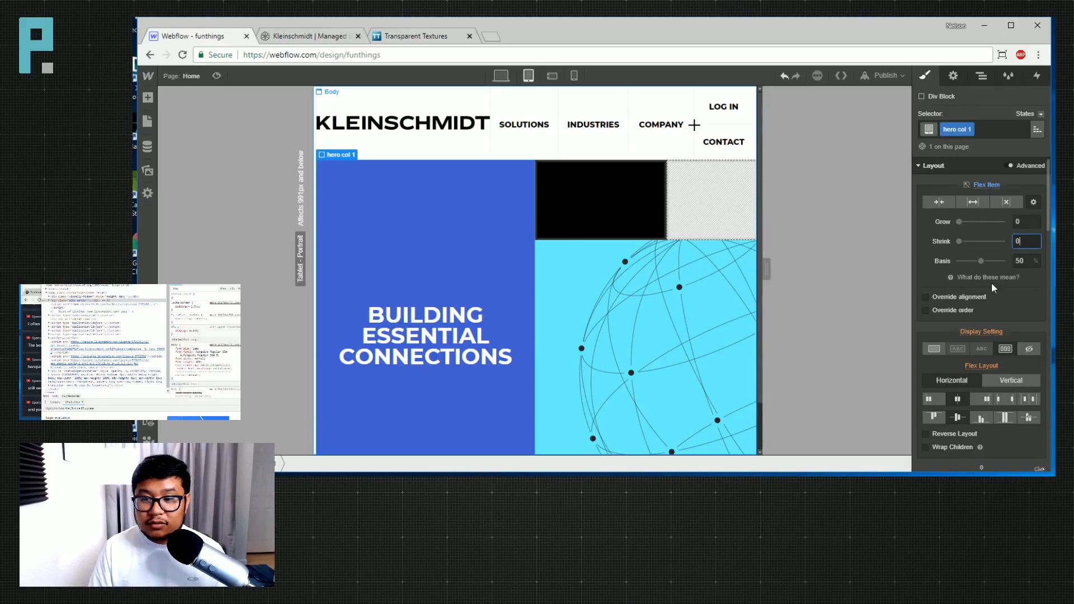
{"action": "left_click_drag", "start_coordinate": [766, 269], "coordinate": [805, 269]}
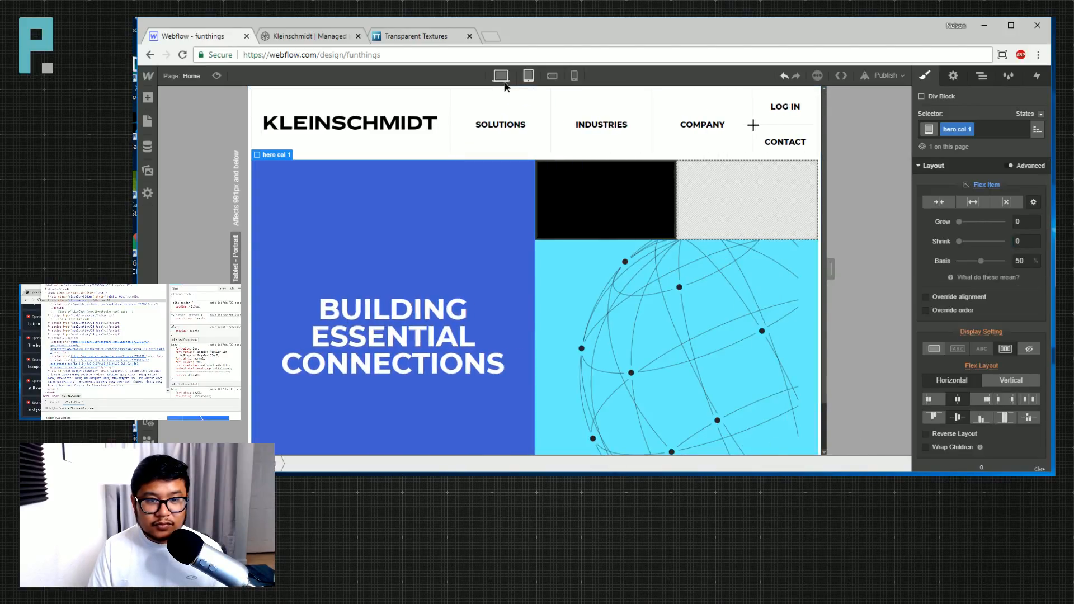
Check the hero on the phone landscape breakpoint against the Kleinschmidt reference site, and widen the preview canvas.
{"action": "left_click", "coordinate": [553, 76]}
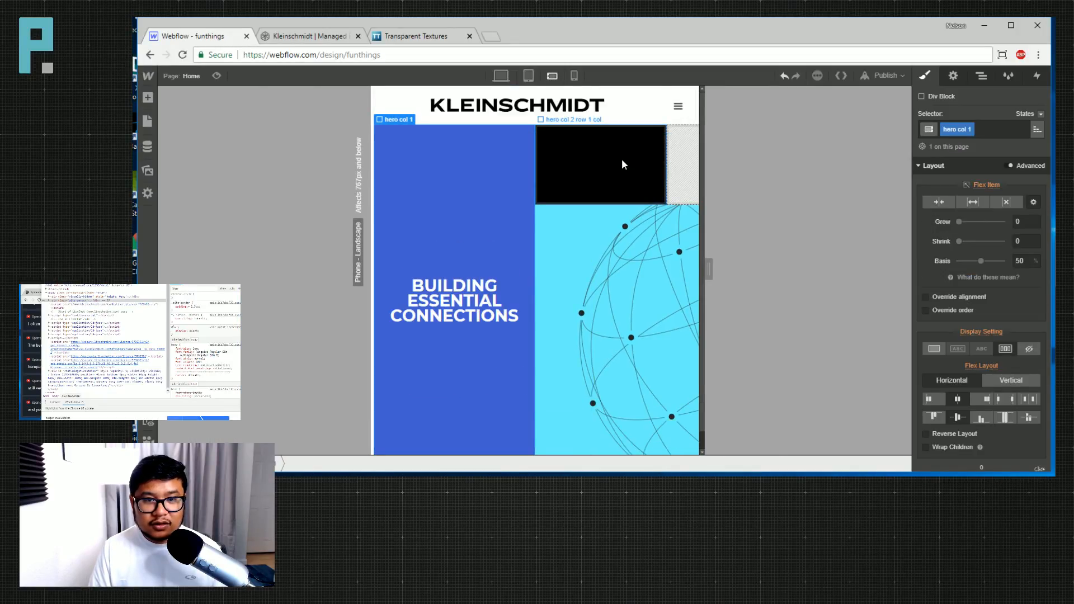
{"action": "left_click", "coordinate": [630, 173]}
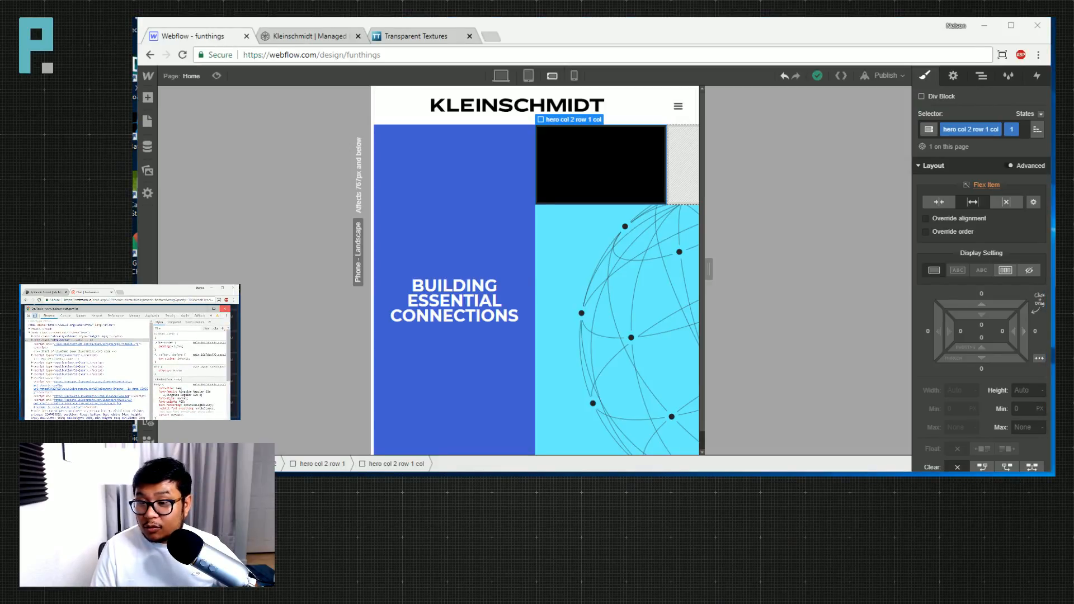
{"action": "left_click", "coordinate": [681, 80]}
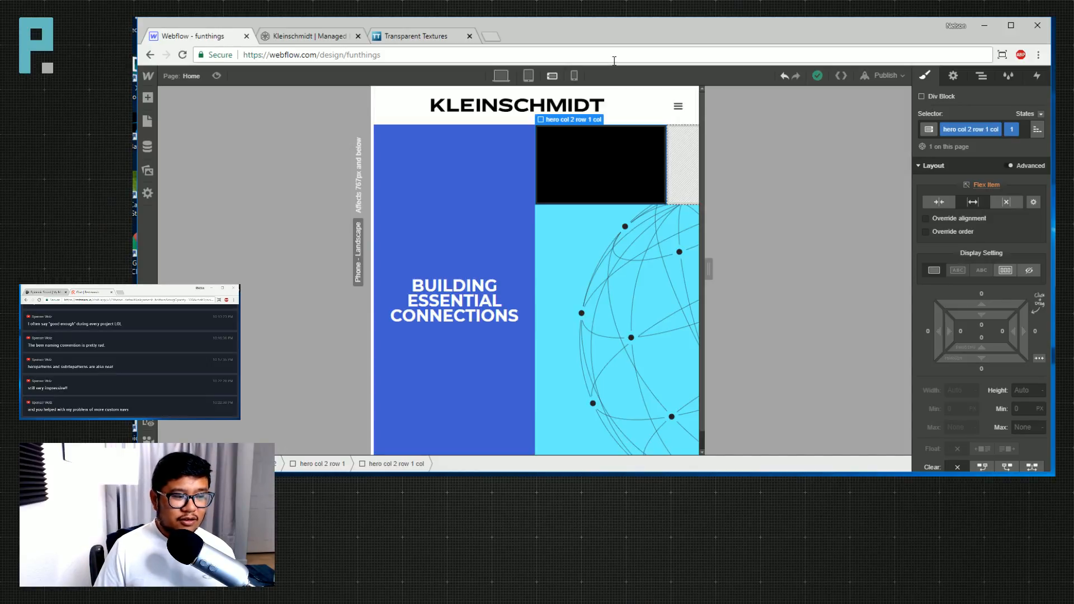
{"action": "left_click", "coordinate": [324, 37]}
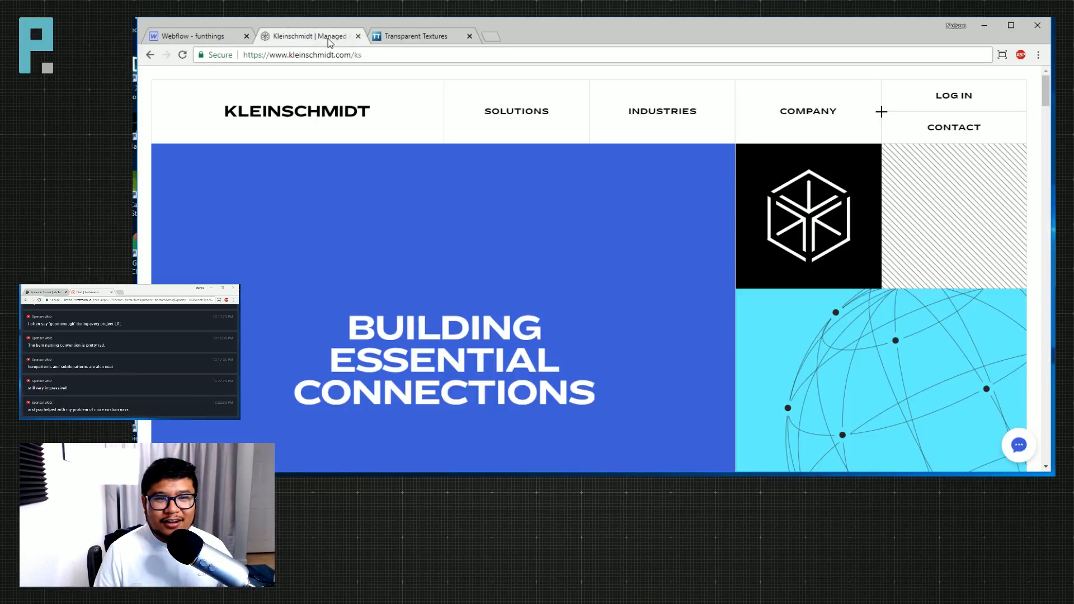
{"action": "left_click", "coordinate": [210, 39]}
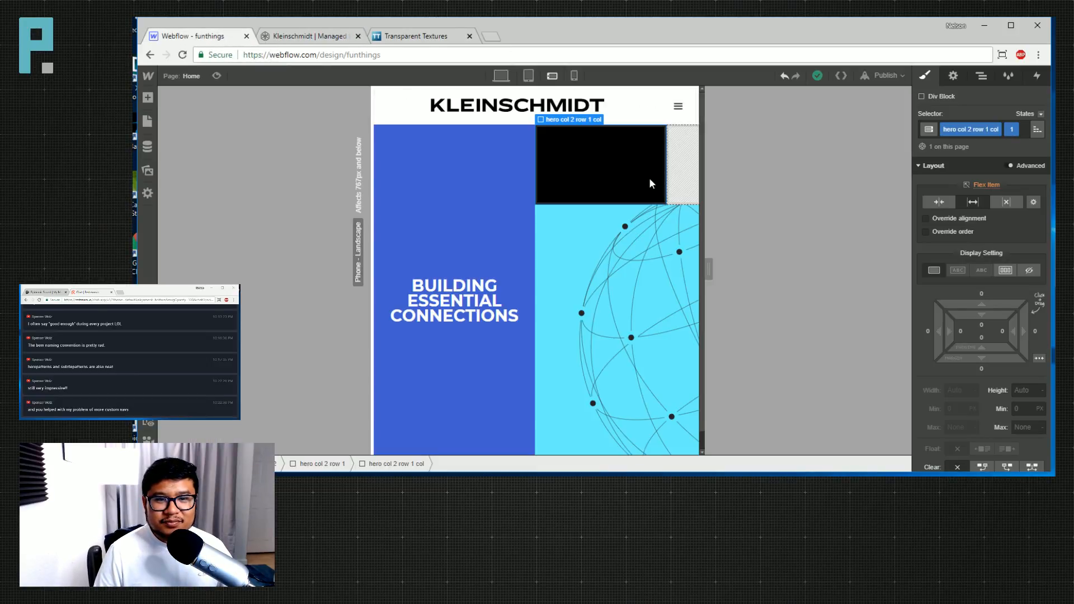
{"action": "left_click_drag", "start_coordinate": [708, 269], "coordinate": [854, 272]}
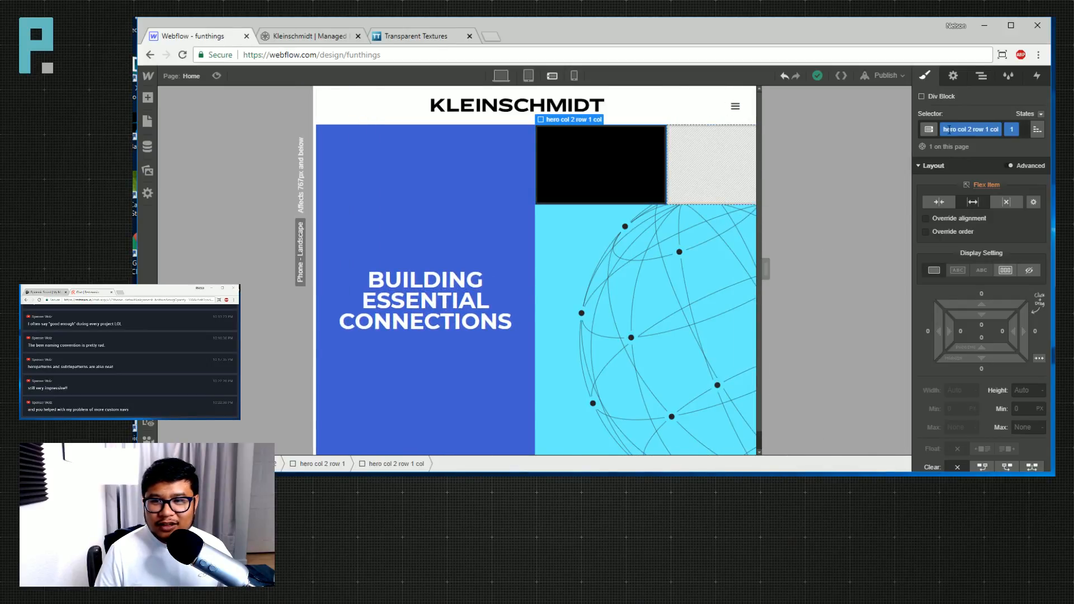
Examine the structure and layout settings of hero col 2, its first row and the globe's HTML embed.
{"action": "left_click", "coordinate": [980, 76]}
{"action": "left_click", "coordinate": [1002, 318]}
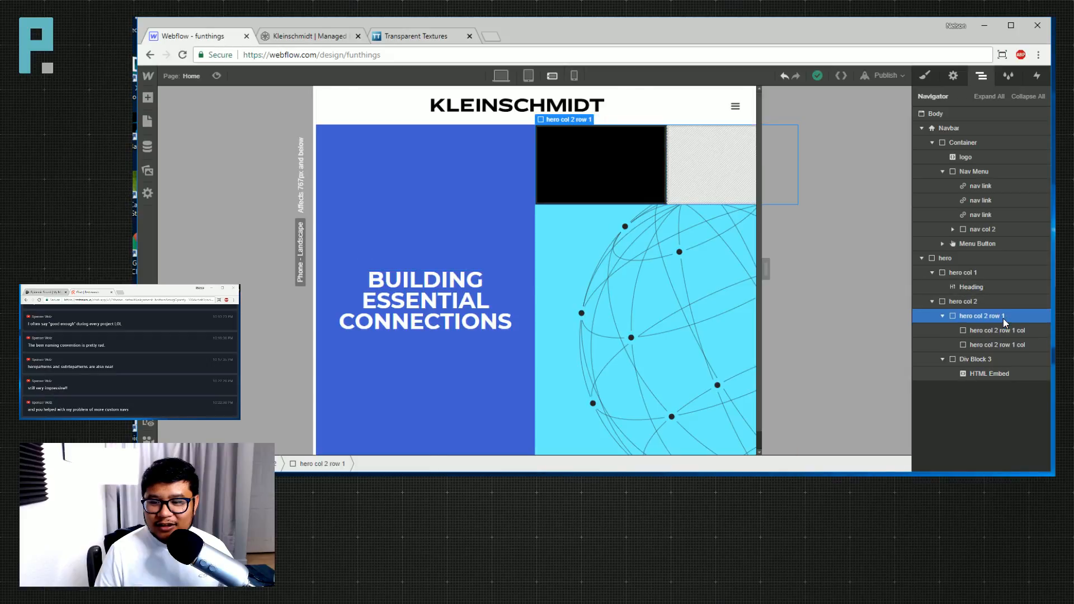
{"action": "left_click", "coordinate": [977, 302]}
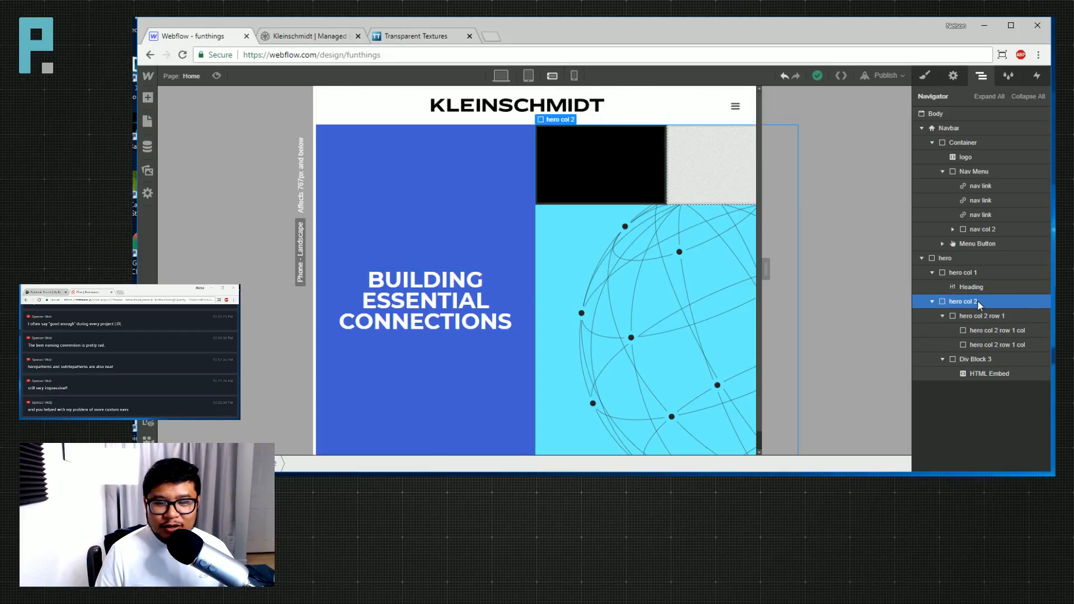
{"action": "left_click", "coordinate": [922, 77]}
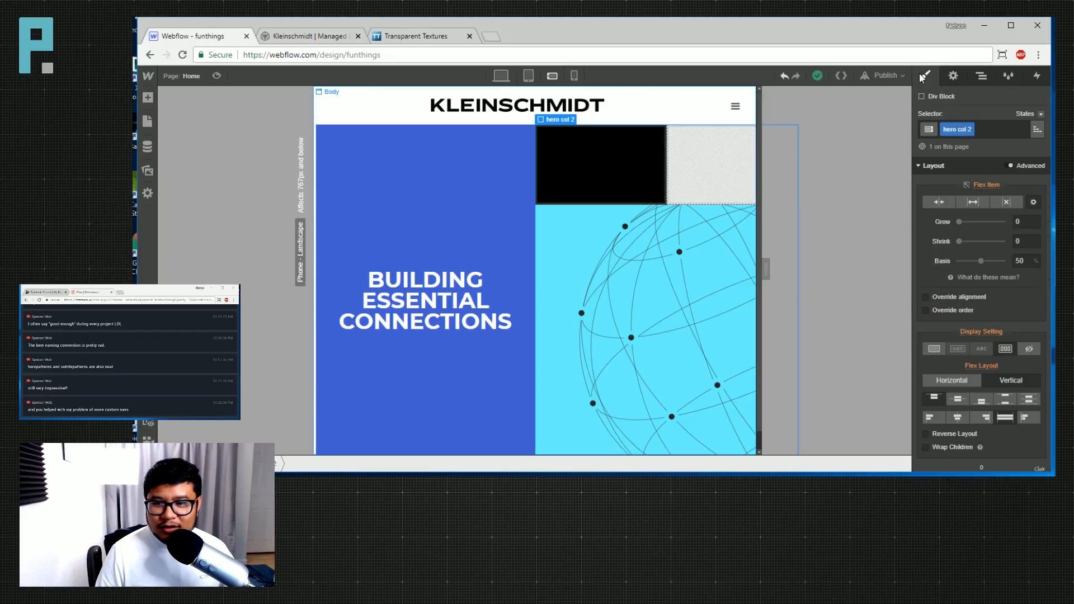
{"action": "scroll", "coordinate": [956, 309], "scroll_direction": "down", "scroll_amount": 5}
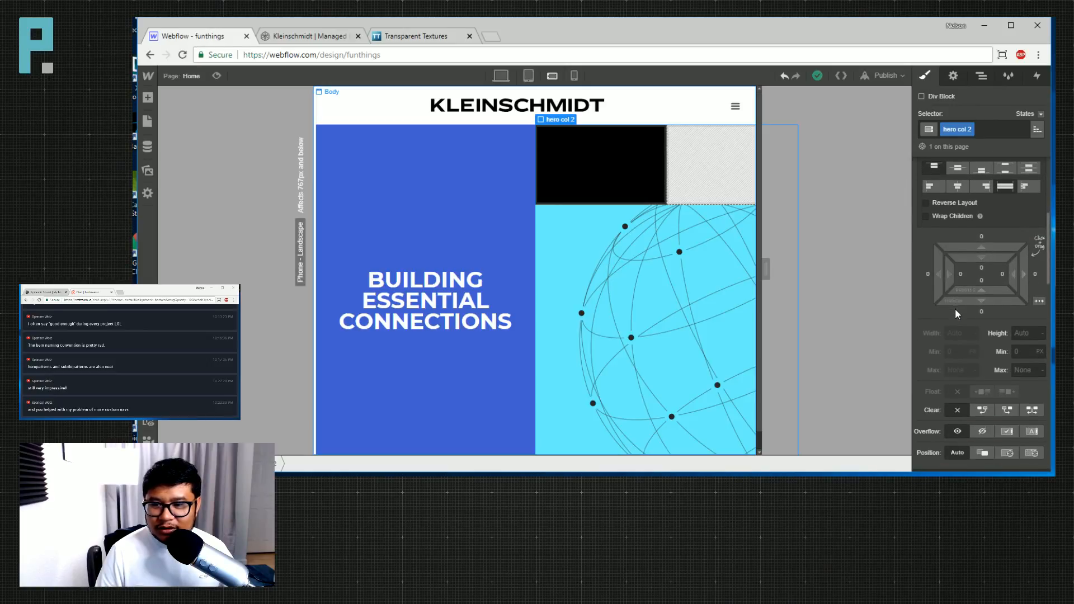
{"action": "left_click", "coordinate": [648, 294]}
{"action": "scroll", "coordinate": [964, 327], "scroll_direction": "up", "scroll_amount": 3}
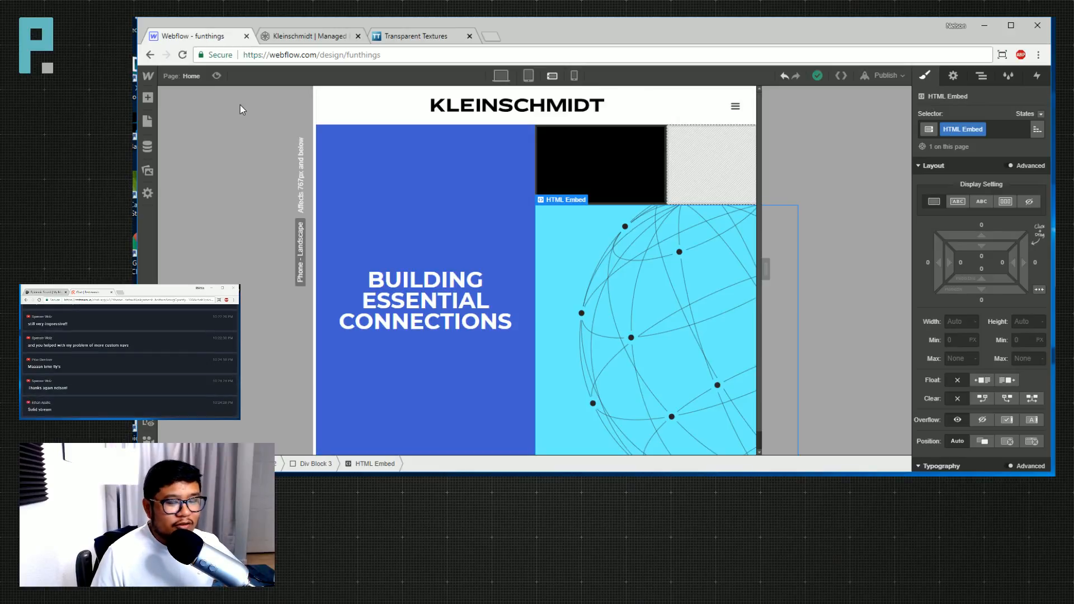
Load nestpowerproject.withgoogle.com/home in the browser tab holding the Kleinschmidt site.
{"action": "left_click", "coordinate": [289, 37]}
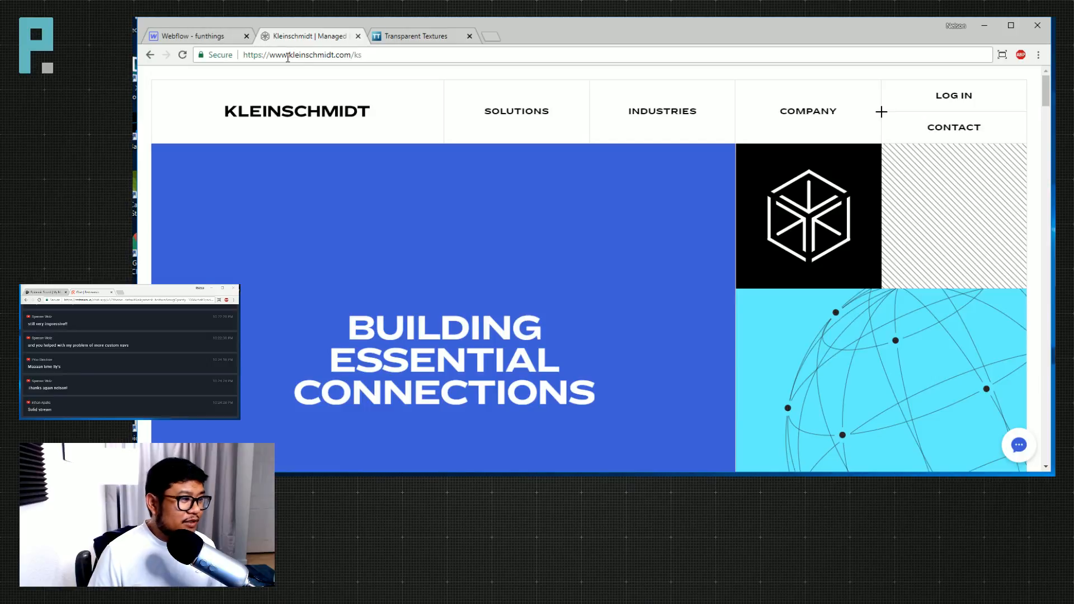
{"action": "left_click", "coordinate": [367, 54]}
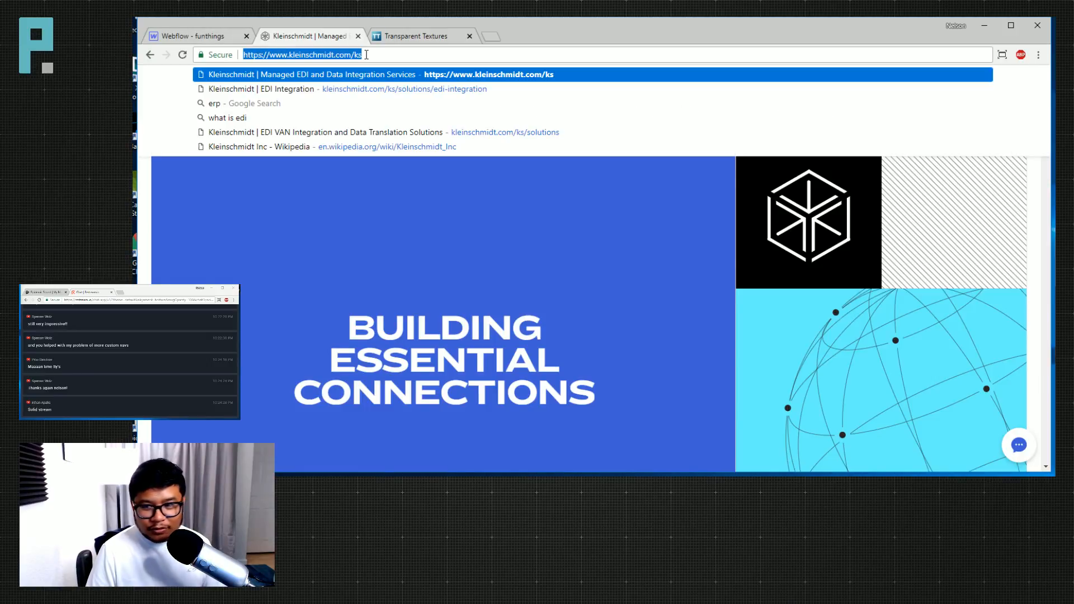
{"action": "type", "text": "nest"}
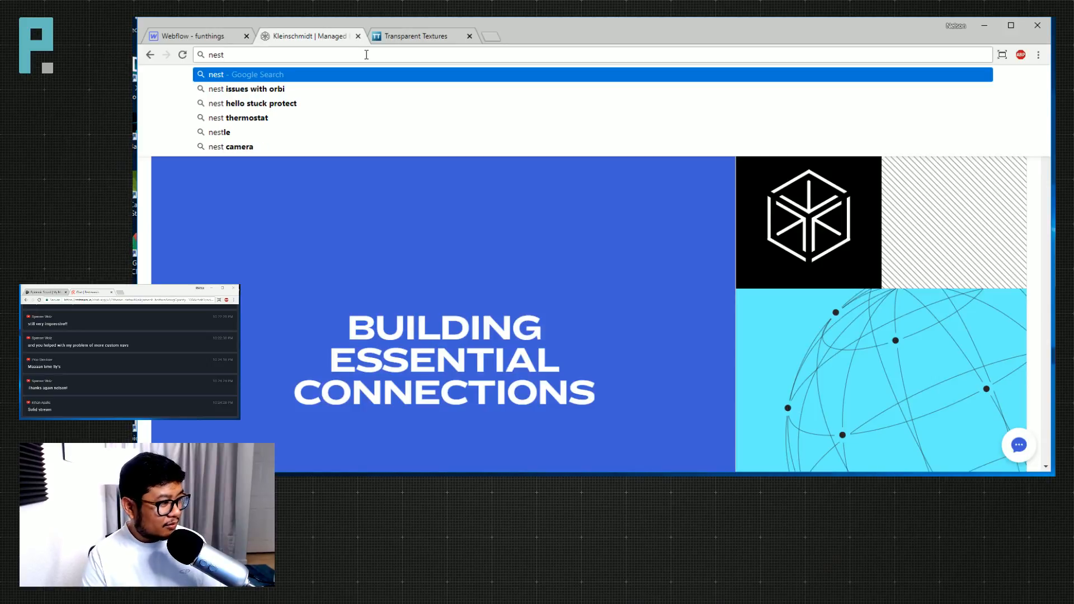
{"action": "type", "text": "powerproject"}
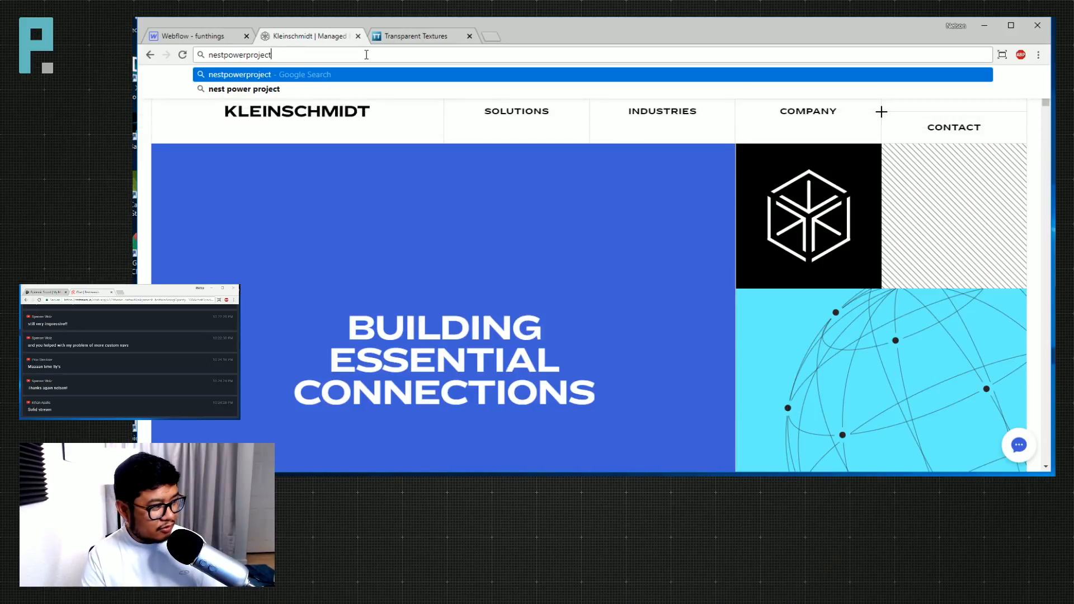
{"action": "type", "text": ".withgoogle.com/hom"}
{"action": "key", "text": "Return"}
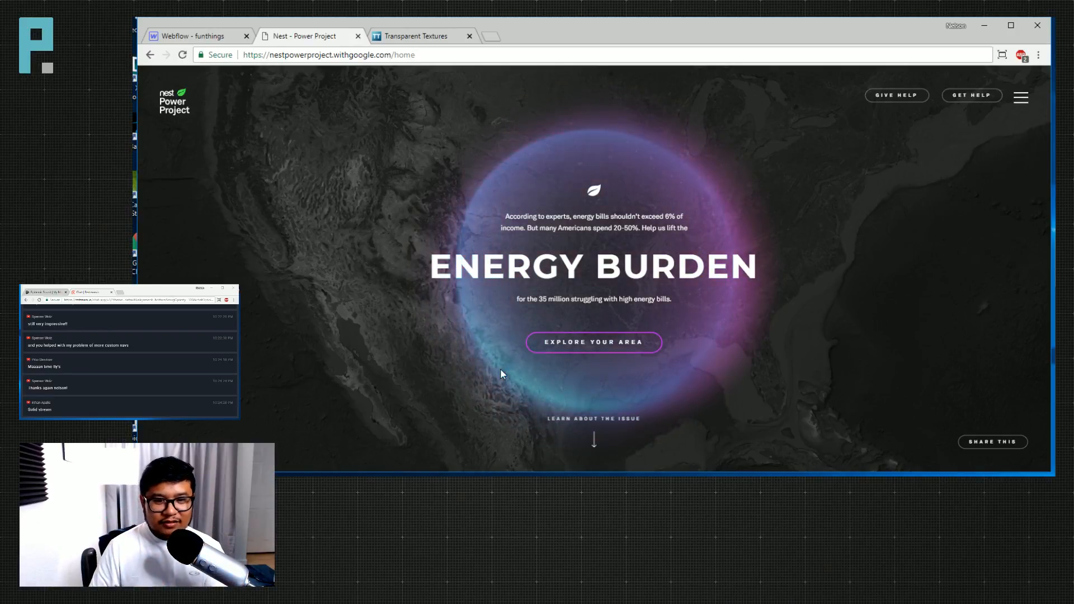
Open the developer tools with responsive device emulation and examine the article element that holds the home hero.
{"action": "right_click", "coordinate": [502, 184]}
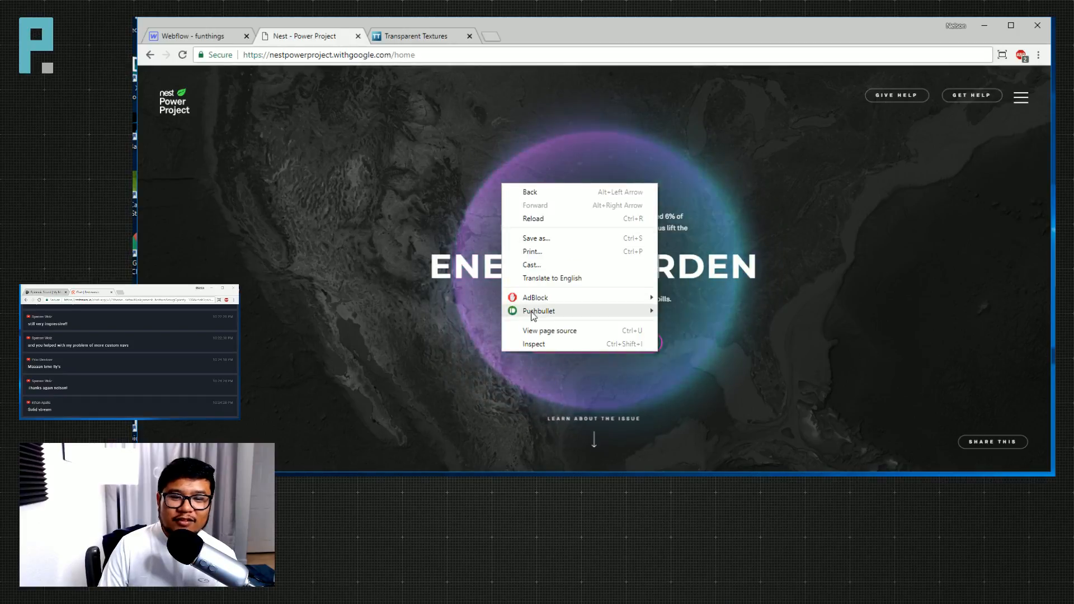
{"action": "key", "text": "Escape"}
{"action": "key", "text": "ctrl+shift+i"}
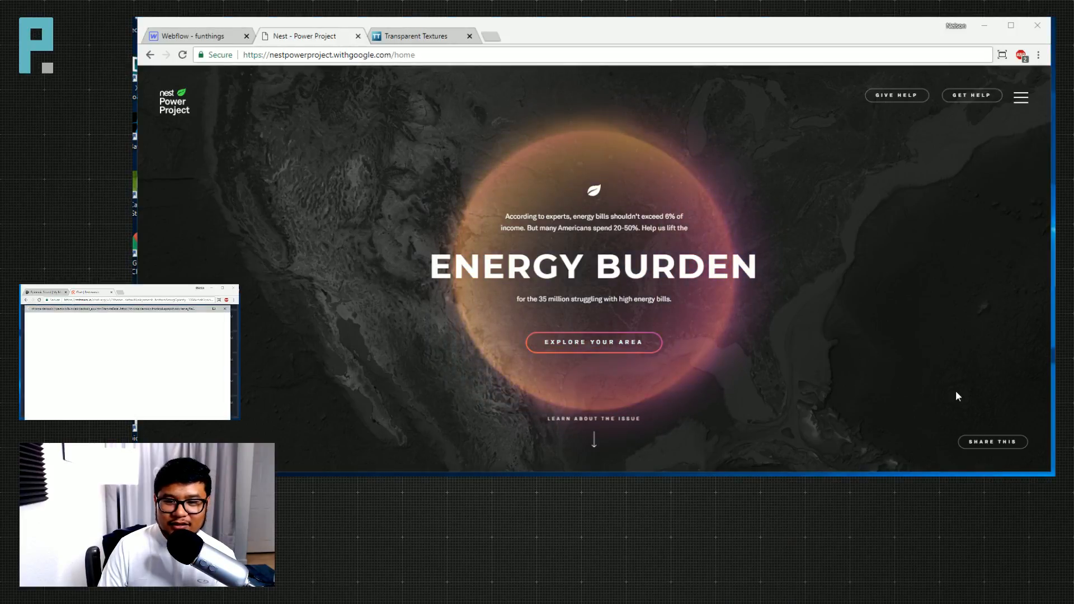
{"action": "key", "text": "ctrl+shift+m"}
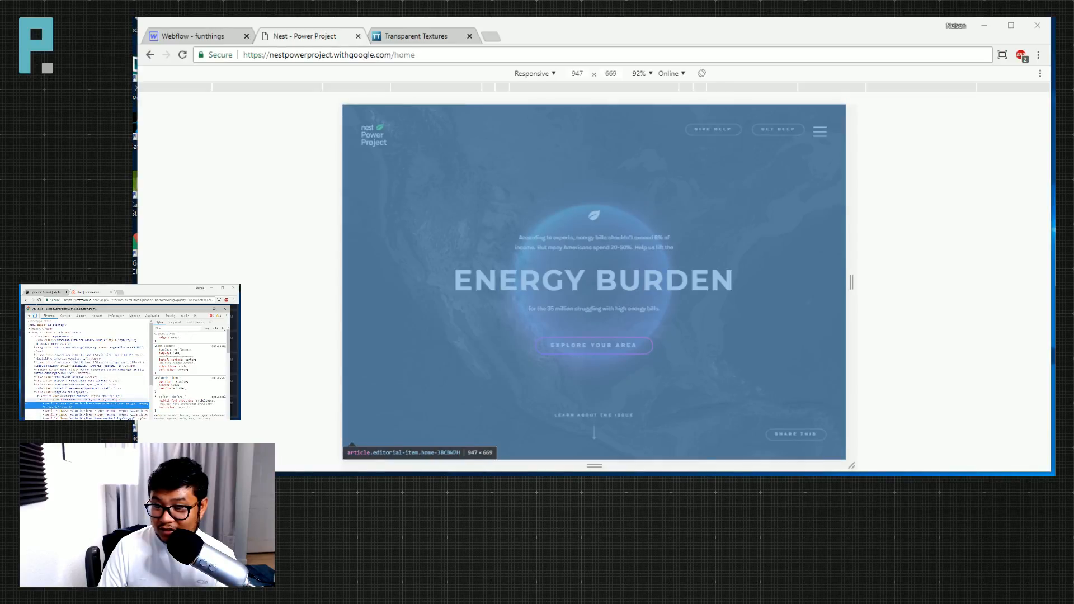
{"action": "left_click", "coordinate": [84, 400]}
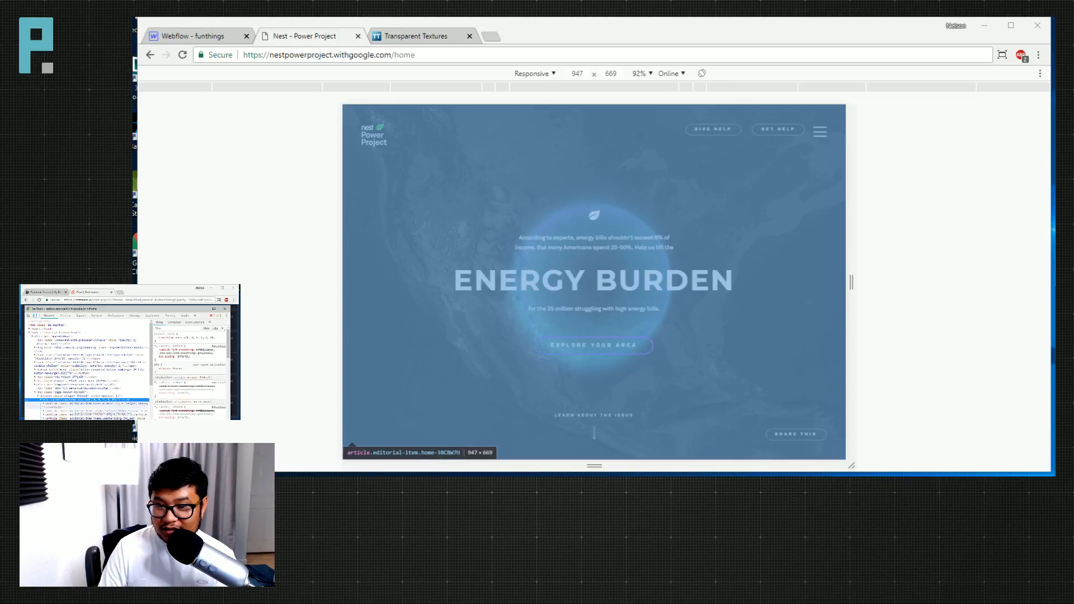
Inspect the centred content block around the Energy Burden heading and examine the surrounding page markup.
{"action": "right_click", "coordinate": [668, 299]}
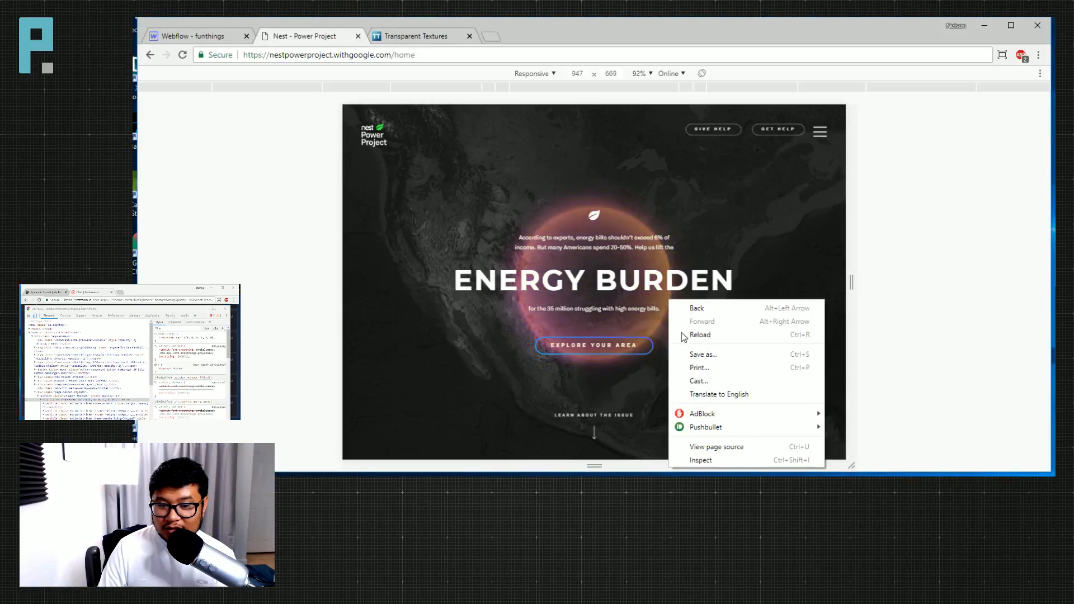
{"action": "left_click", "coordinate": [698, 458]}
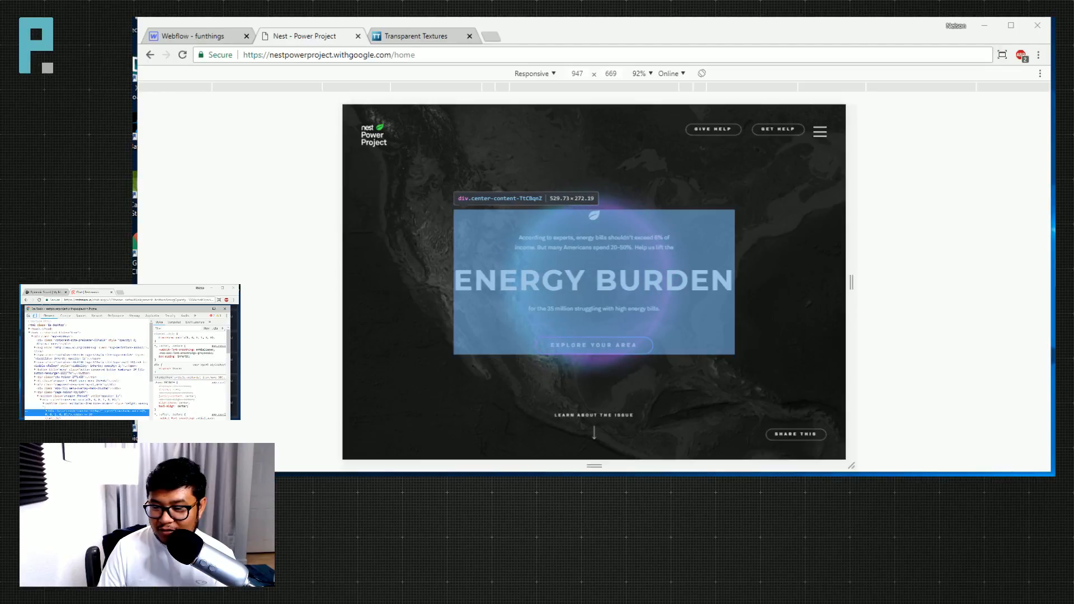
{"action": "scroll", "coordinate": [87, 369], "scroll_direction": "down", "scroll_amount": 3}
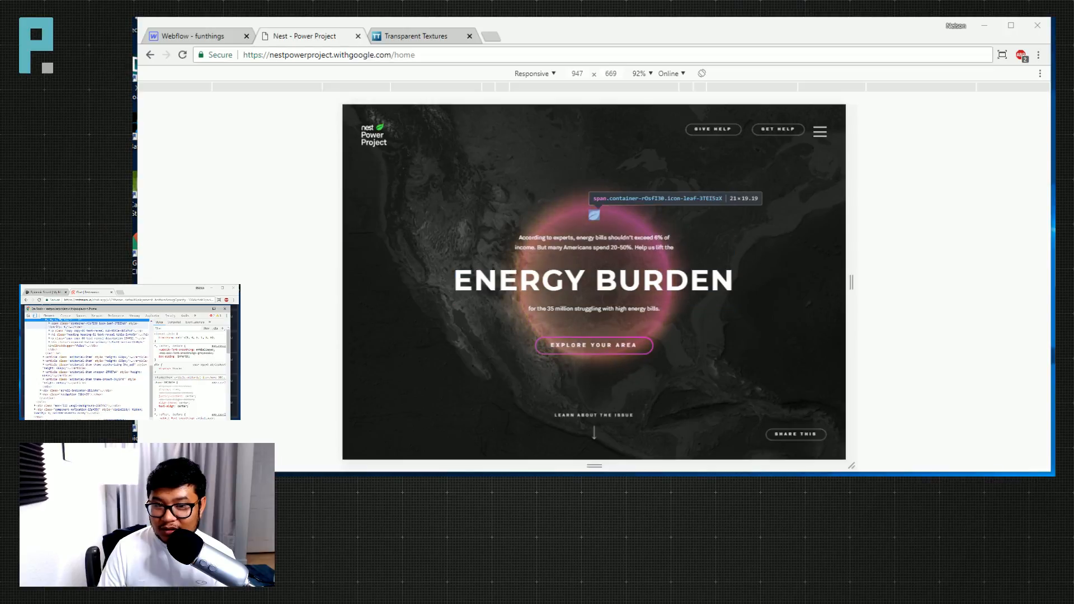
{"action": "scroll", "coordinate": [87, 369], "scroll_direction": "up", "scroll_amount": 3}
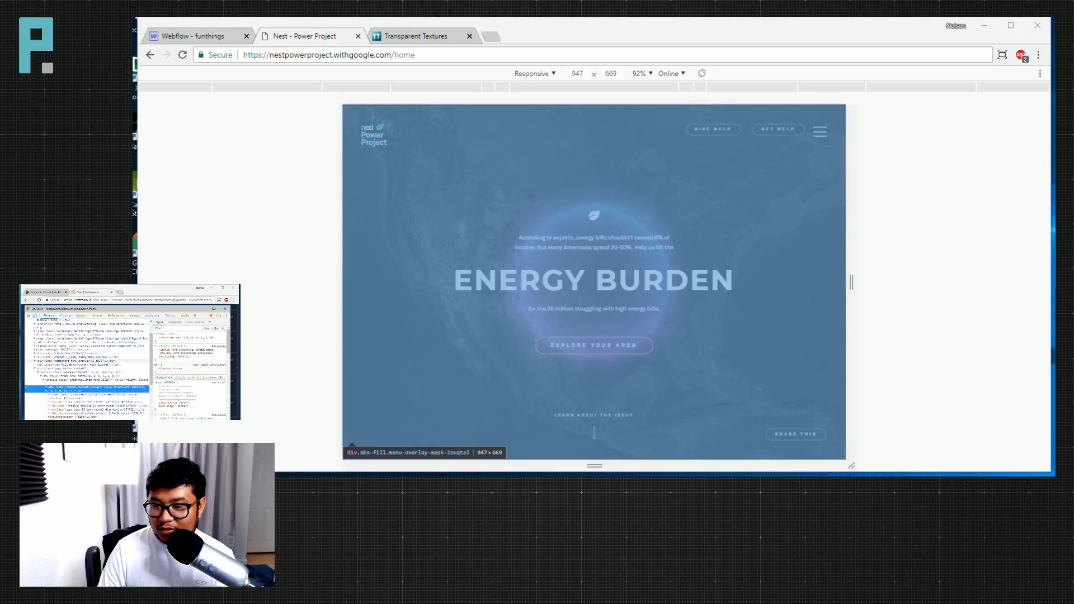
{"action": "scroll", "coordinate": [87, 369], "scroll_direction": "up", "scroll_amount": 3}
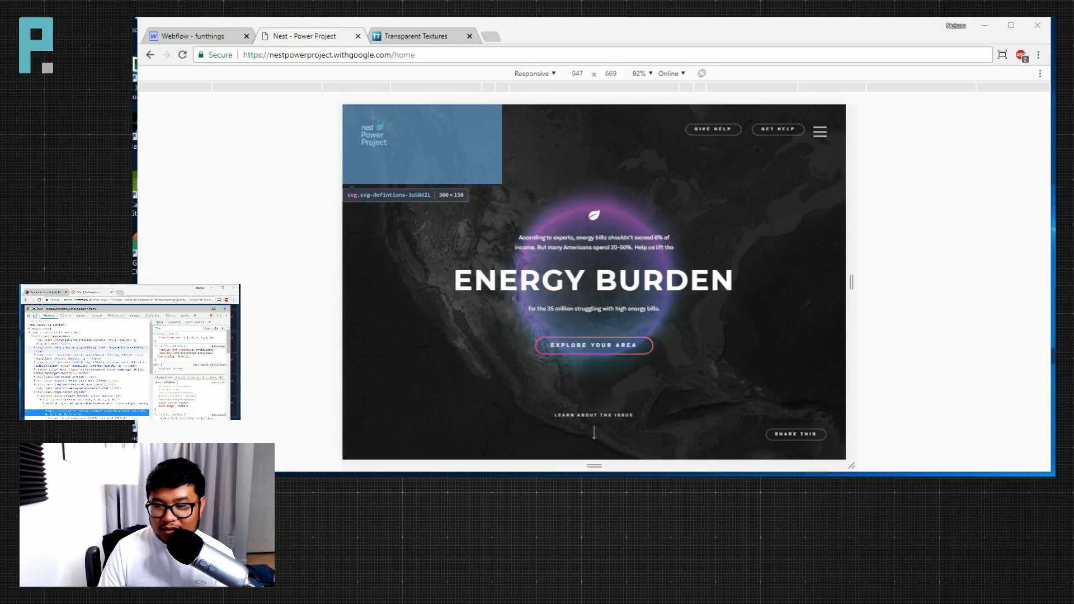
Close the developer tools and reload the Nest Power Project home page.
{"action": "key", "text": "F12"}
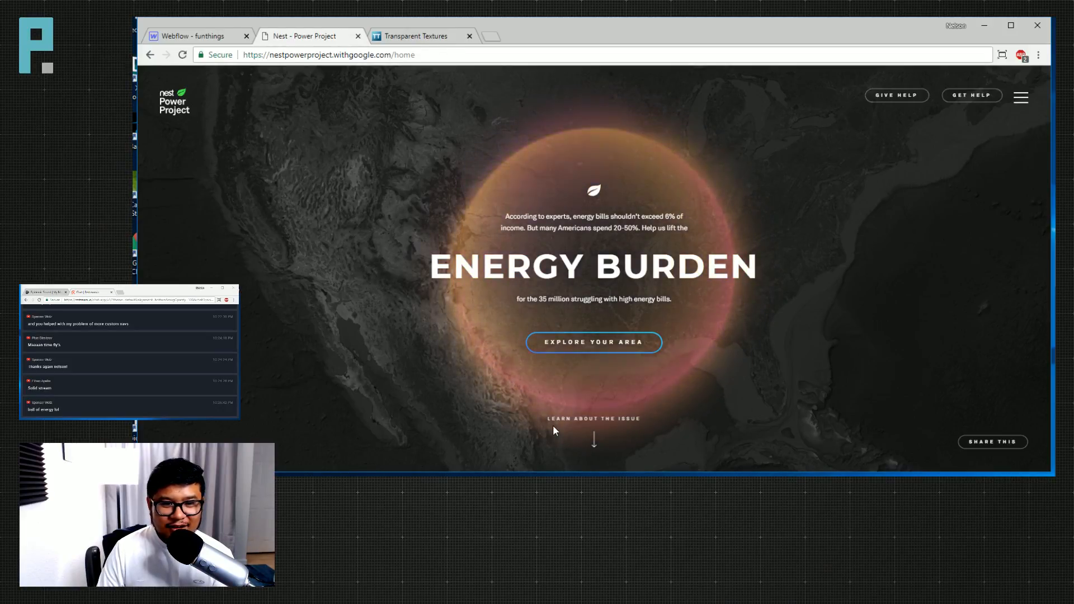
{"action": "left_click", "coordinate": [182, 54]}
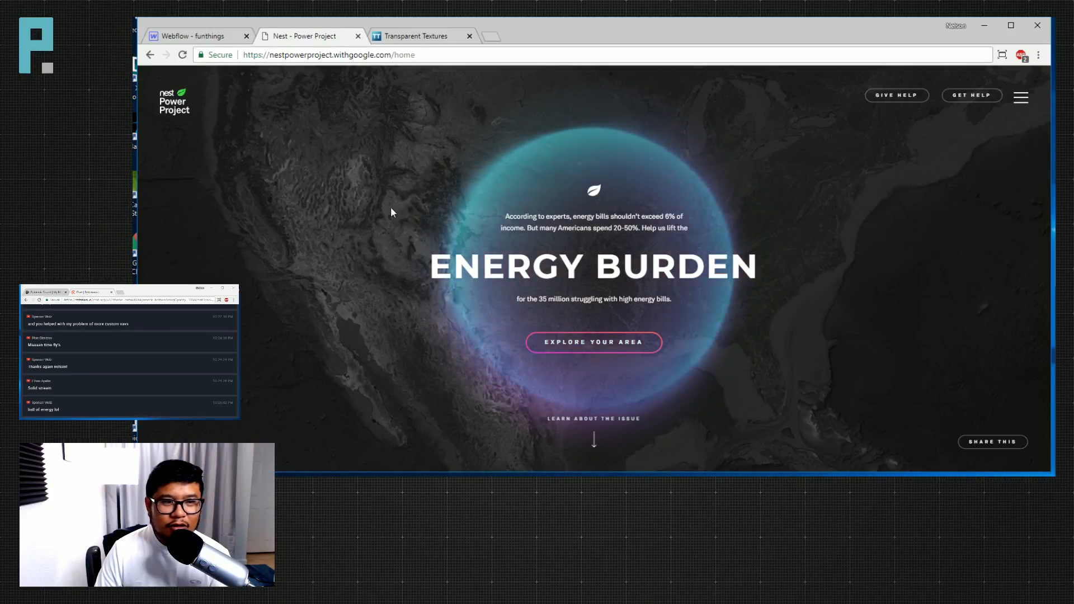
{"action": "key", "text": "ctrl+a"}
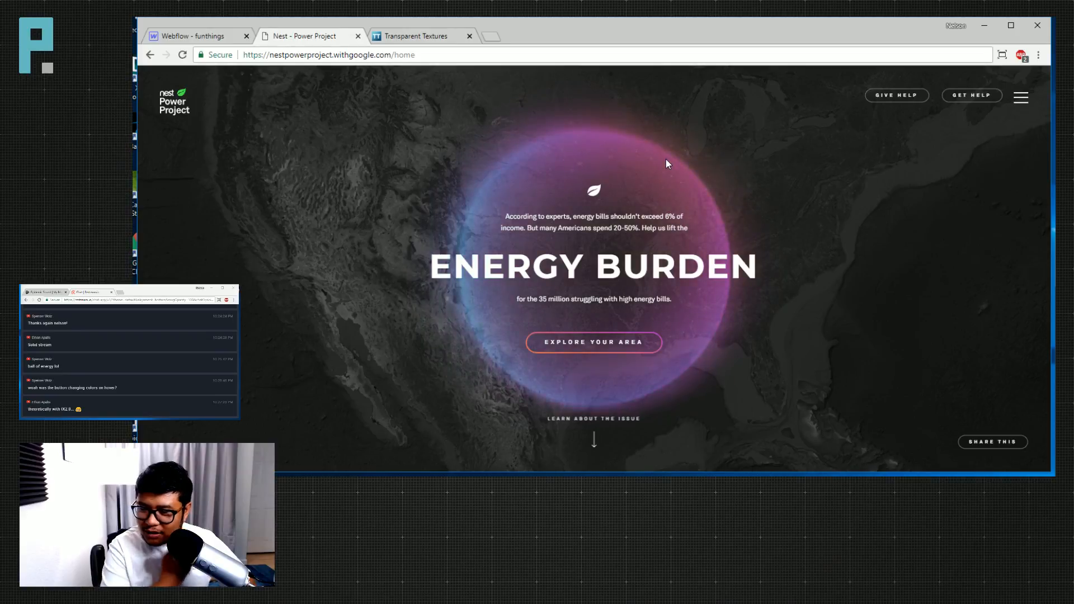
Open the developer tools for the Nest page and turn off responsive device emulation.
{"action": "right_click", "coordinate": [592, 352]}
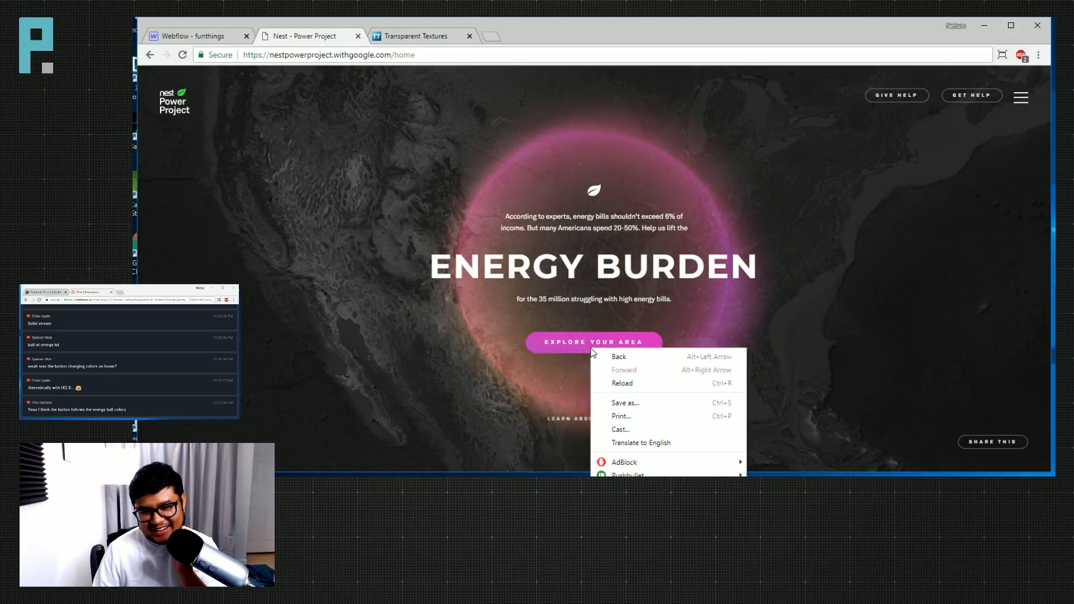
{"action": "key", "text": "Escape"}
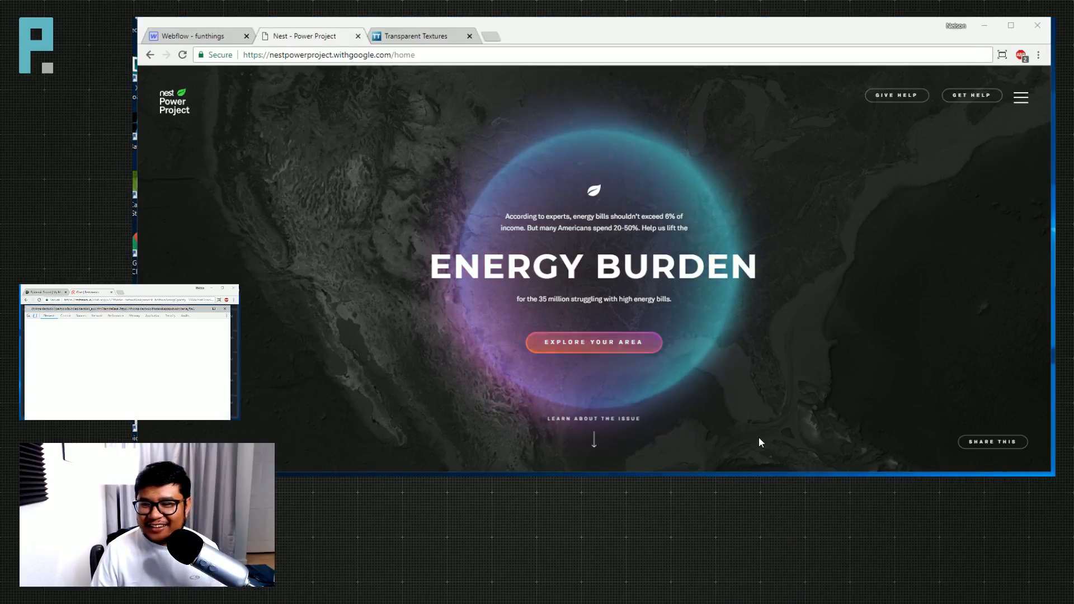
{"action": "key", "text": "ctrl+shift+i"}
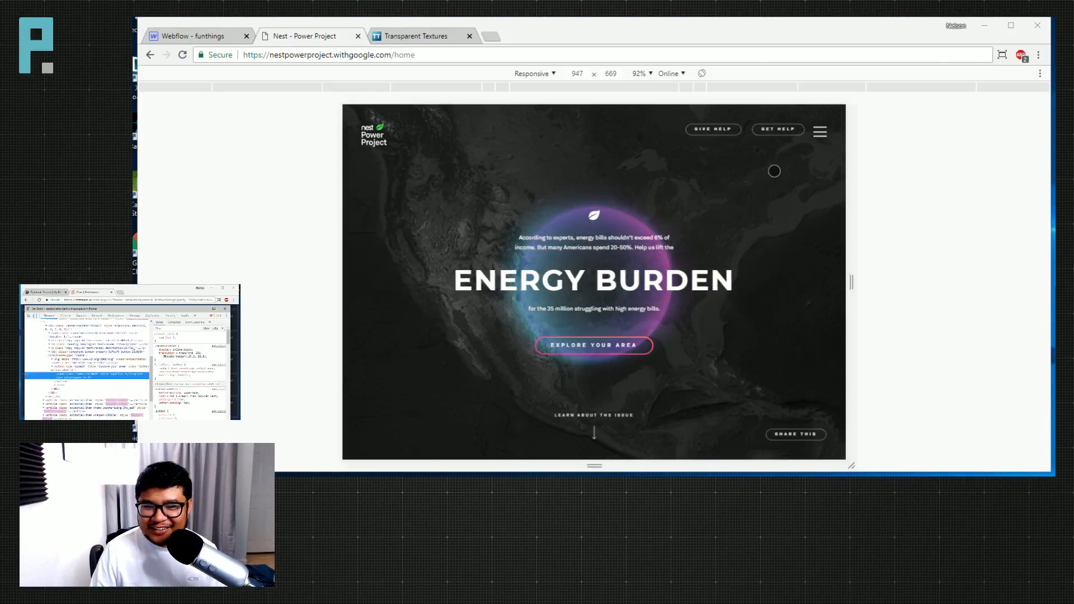
{"action": "left_click", "coordinate": [644, 349]}
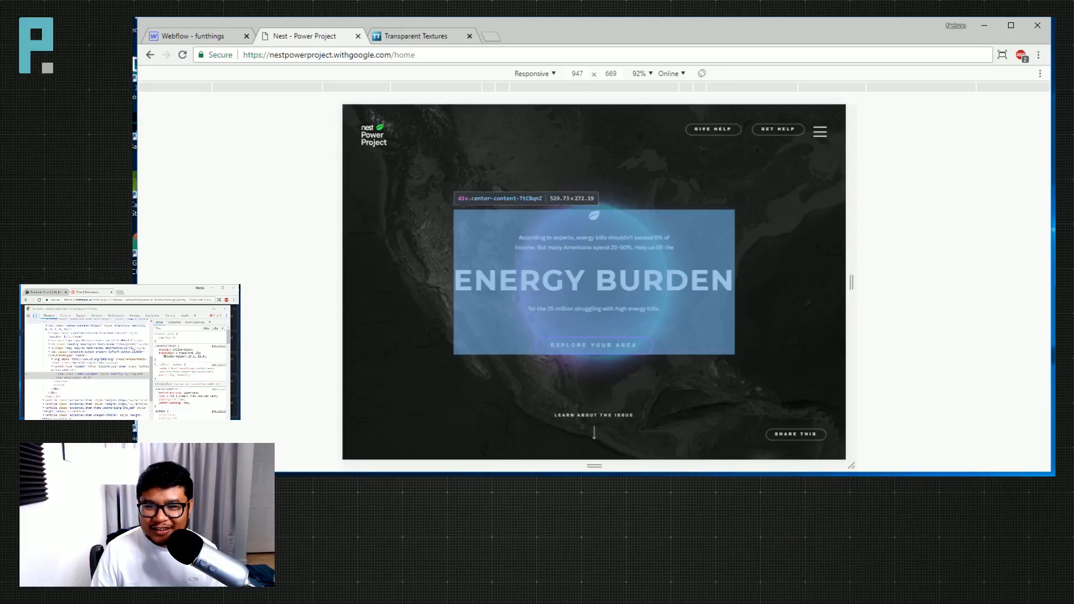
{"action": "left_click_drag", "start_coordinate": [851, 284], "coordinate": [1028, 283]}
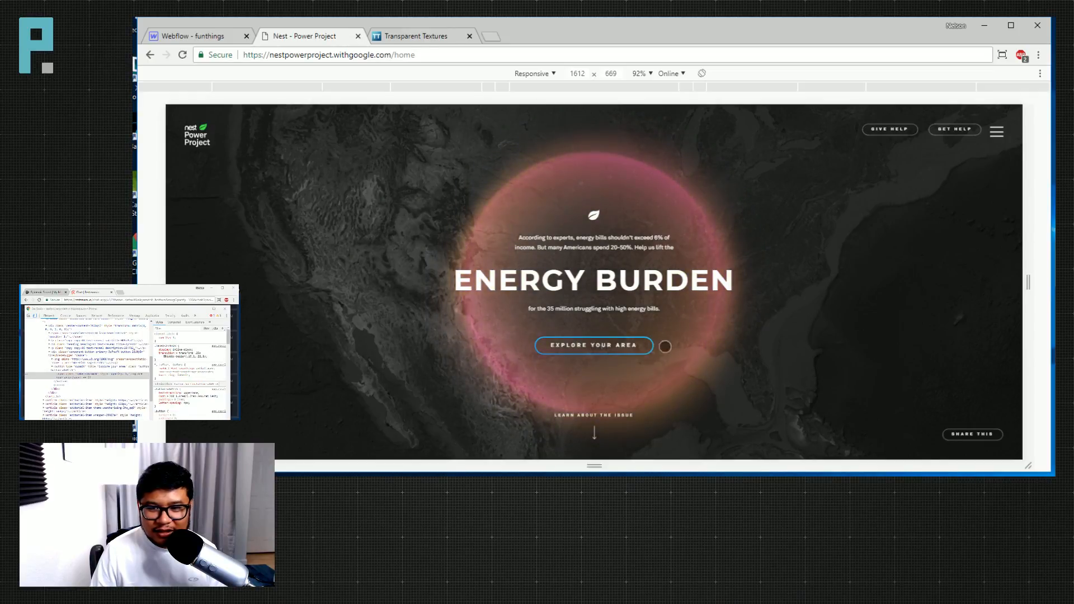
{"action": "left_click", "coordinate": [543, 74]}
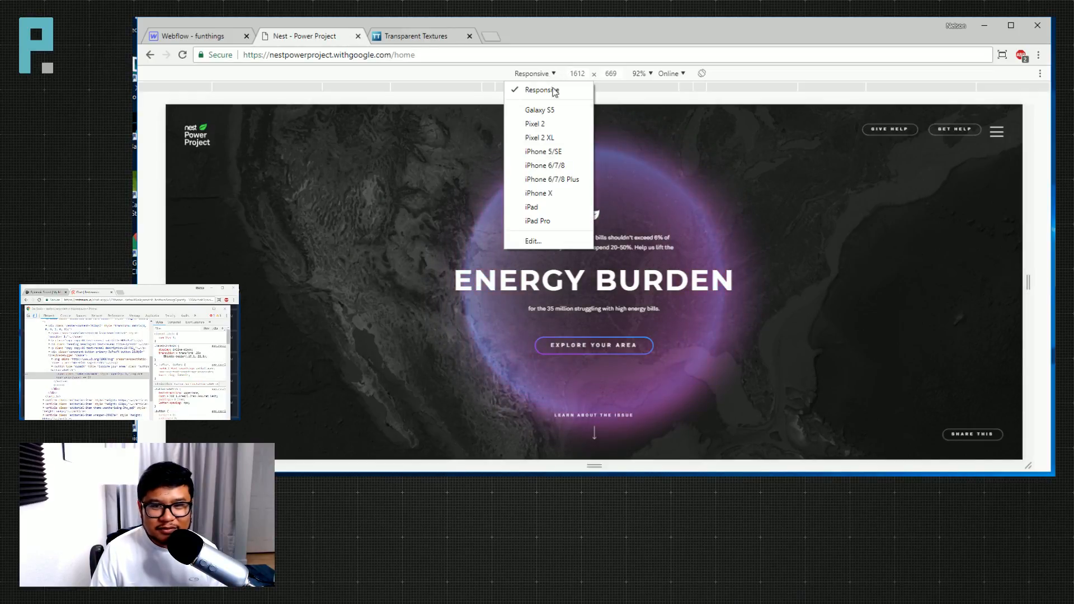
{"action": "left_click", "coordinate": [35, 315]}
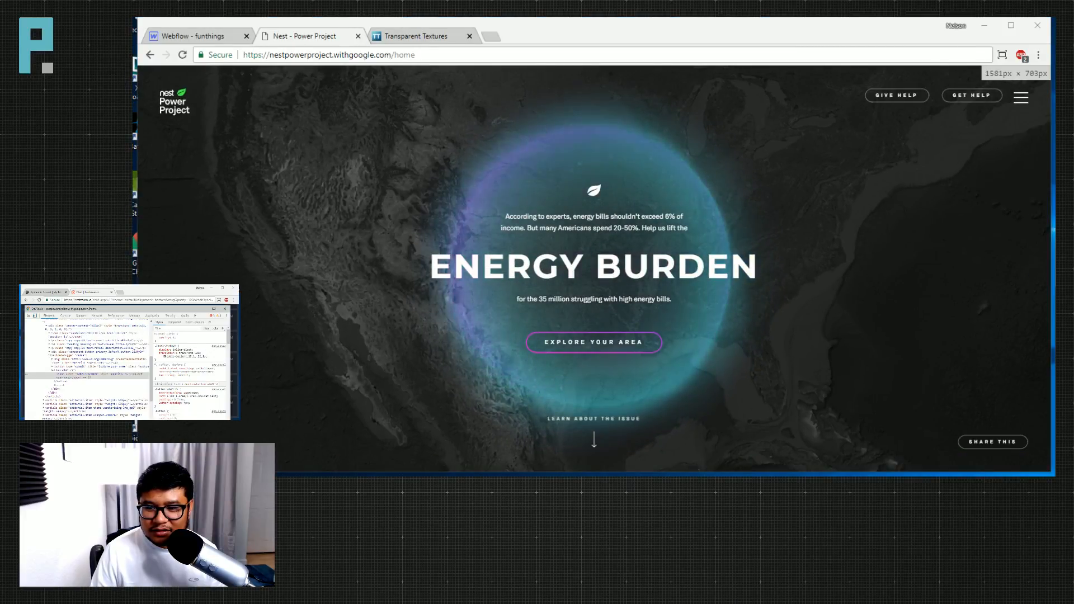
Inspect the Explore Your Area button and examine its label, wrapper div and the contents and styles of its SVG element.
{"action": "right_click", "coordinate": [629, 343]}
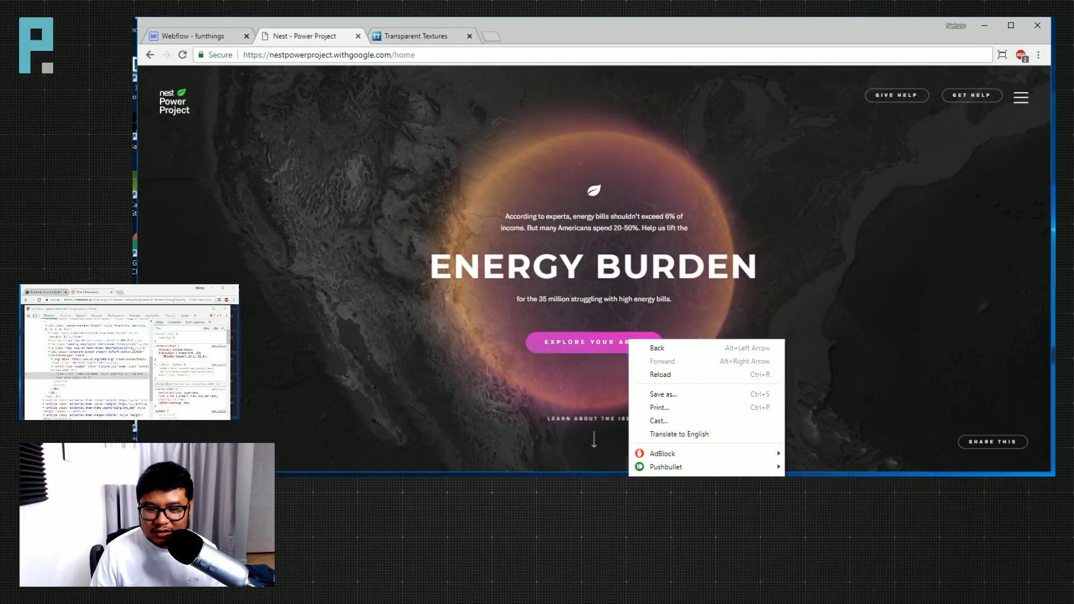
{"action": "left_click", "coordinate": [649, 472]}
{"action": "left_click_drag", "start_coordinate": [1054, 93], "coordinate": [709, 79]}
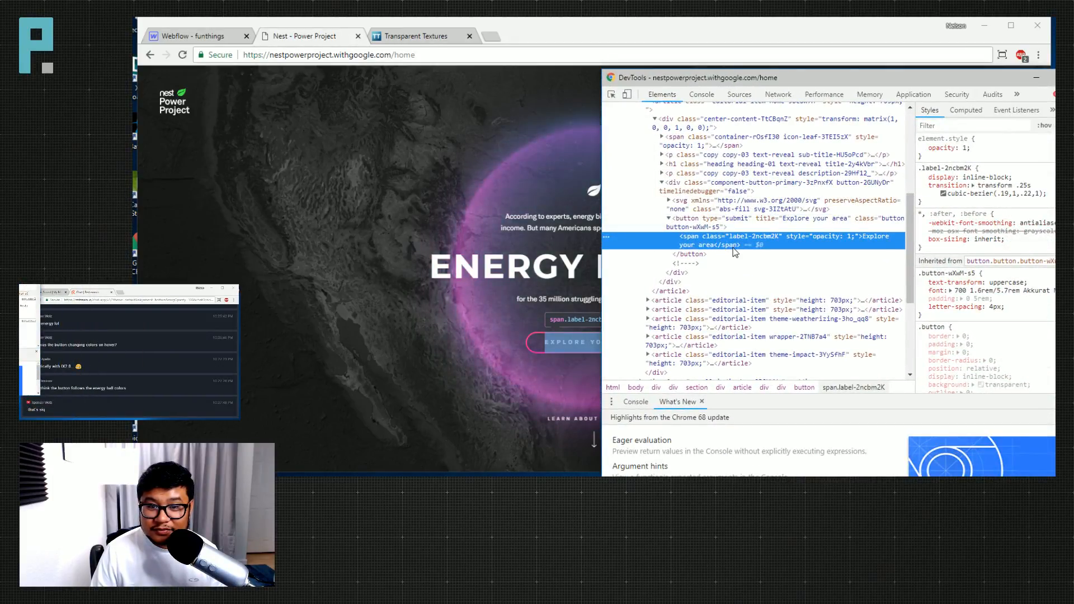
{"action": "left_click", "coordinate": [734, 207]}
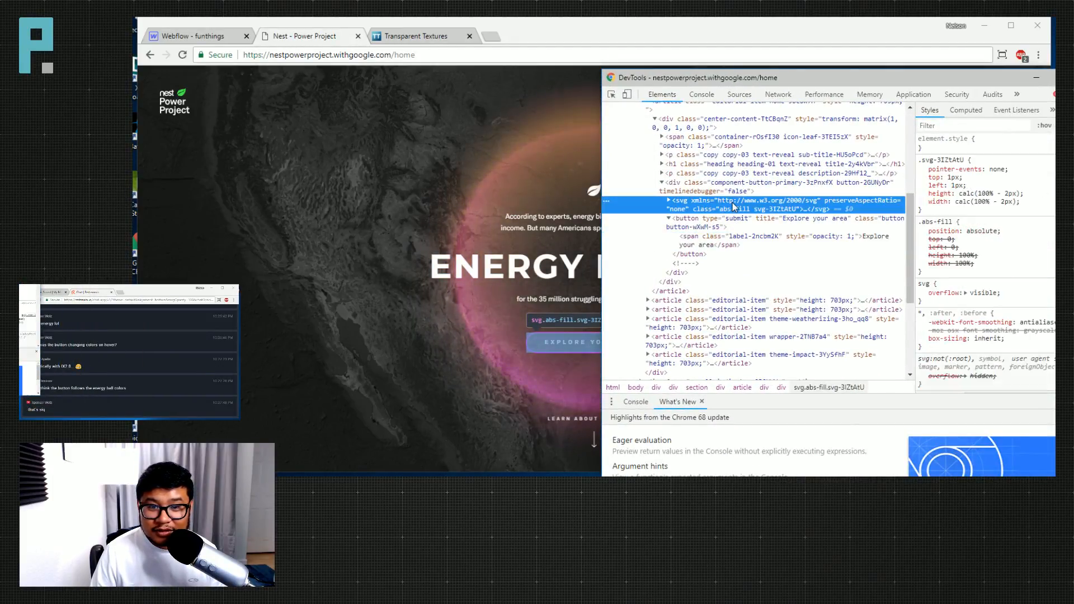
{"action": "left_click", "coordinate": [734, 193]}
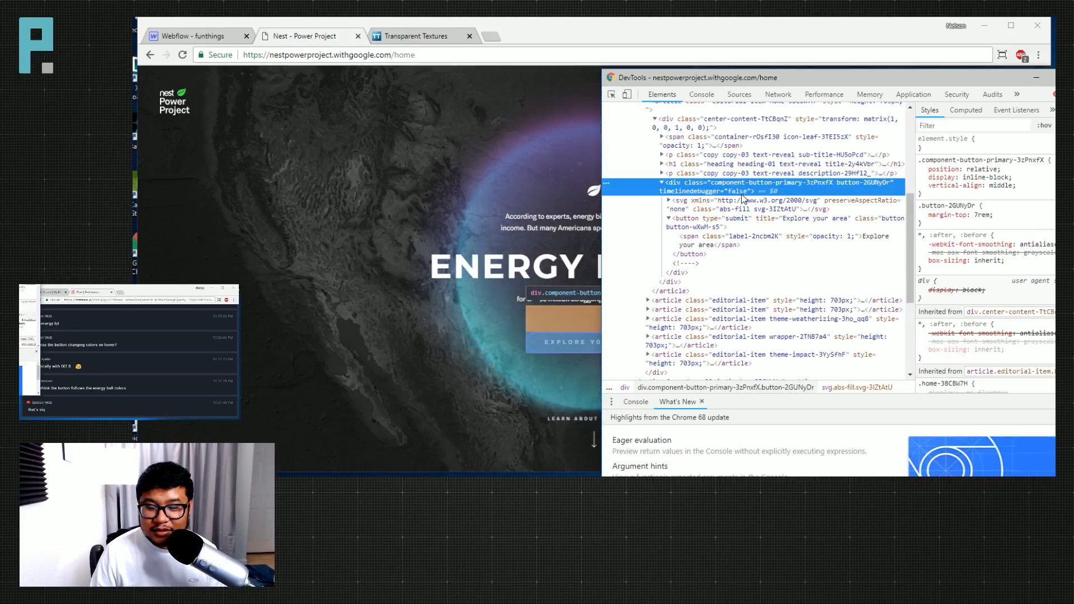
{"action": "scroll", "coordinate": [1018, 290], "scroll_direction": "down", "scroll_amount": 5}
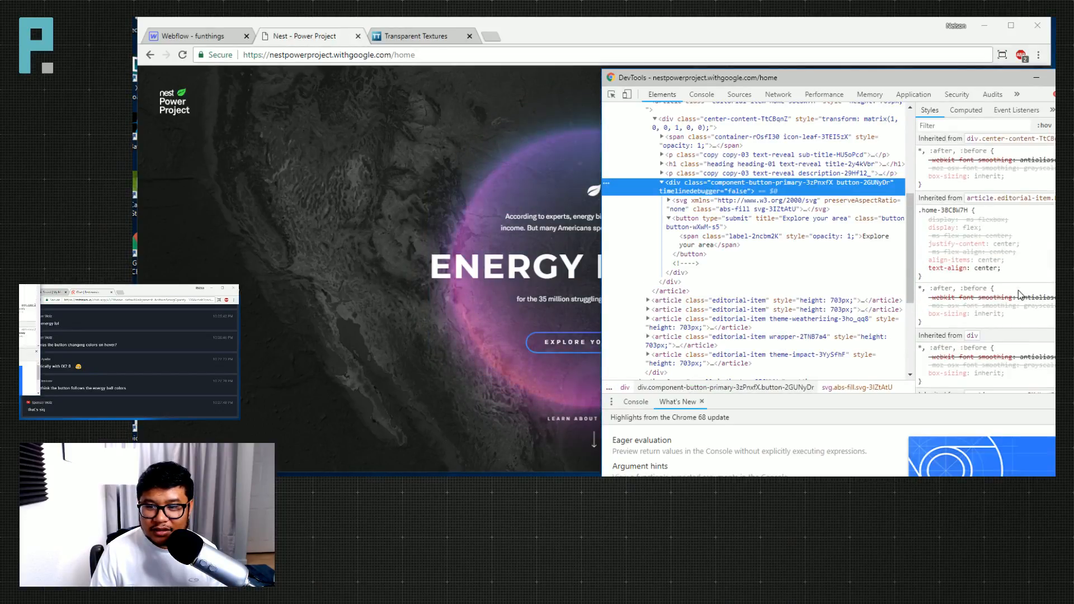
{"action": "left_click", "coordinate": [708, 210]}
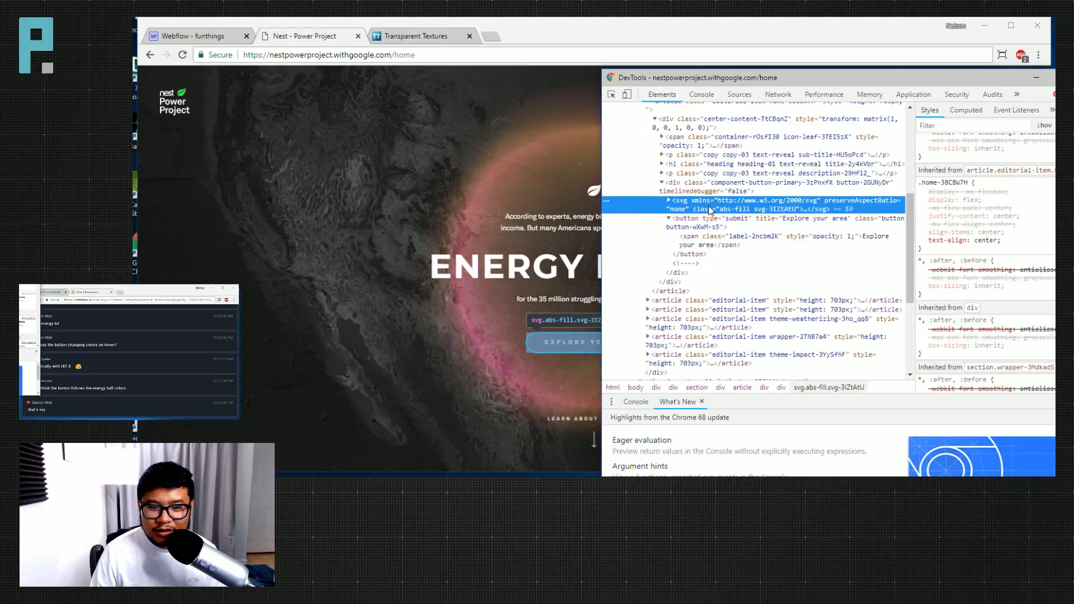
{"action": "left_click", "coordinate": [669, 202]}
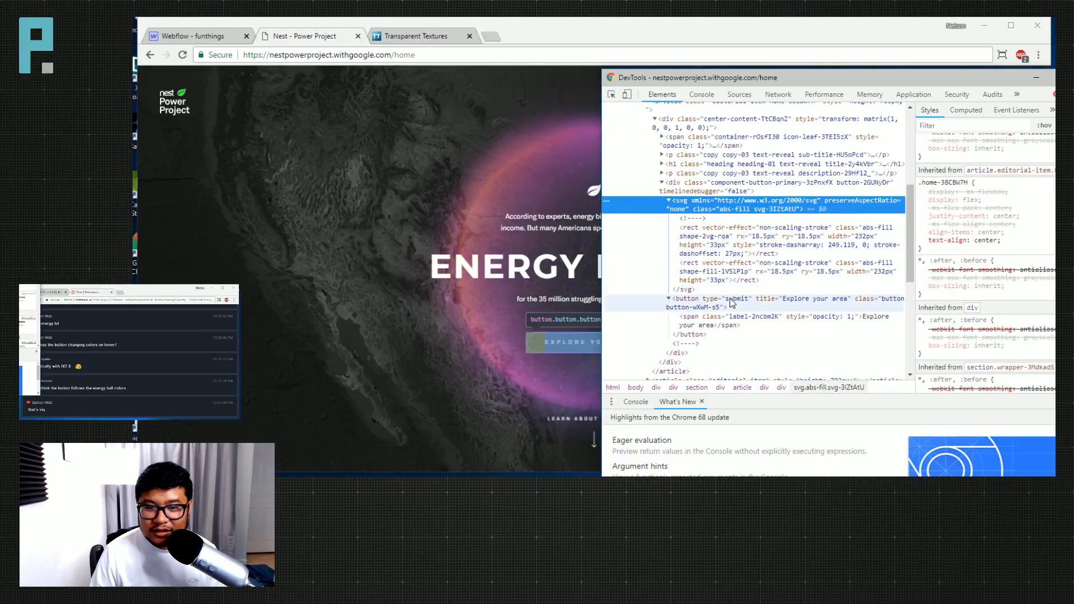
Move the developer tools window clear of the page and copy the SVG element of the Explore Your Area button.
{"action": "right_click", "coordinate": [760, 208]}
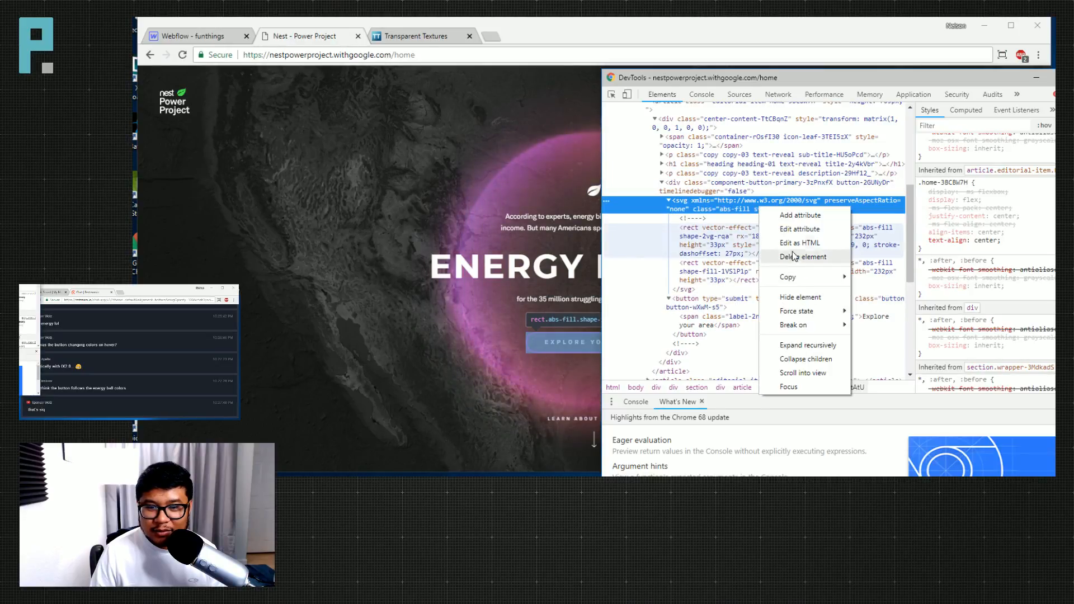
{"action": "mouse_move", "coordinate": [804, 282]}
{"action": "left_click", "coordinate": [897, 324]}
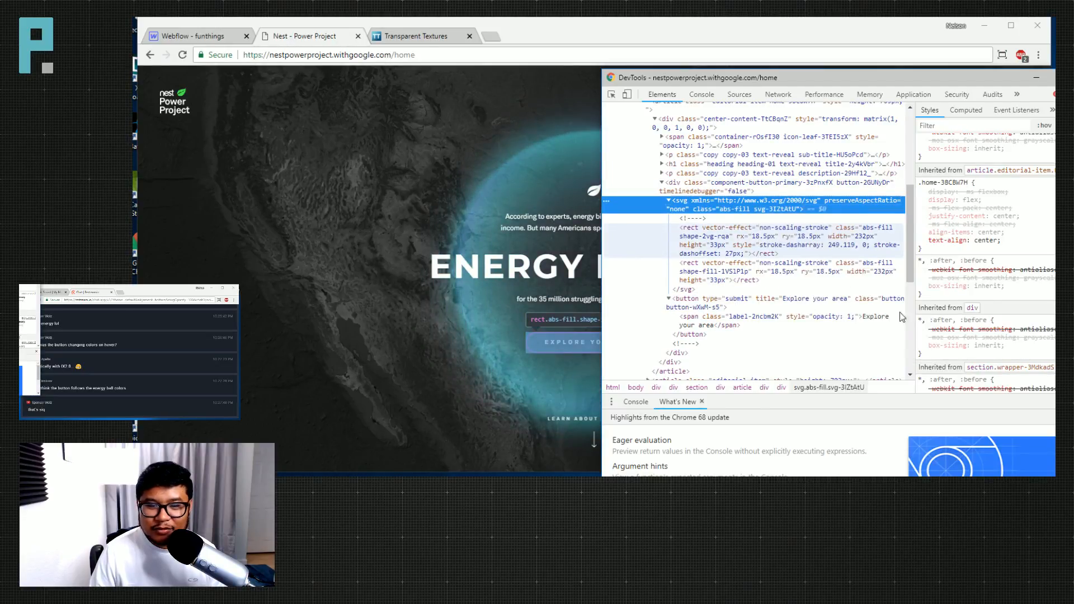
{"action": "left_click_drag", "start_coordinate": [727, 81], "coordinate": [1073, 184]}
{"action": "left_click", "coordinate": [379, 144]}
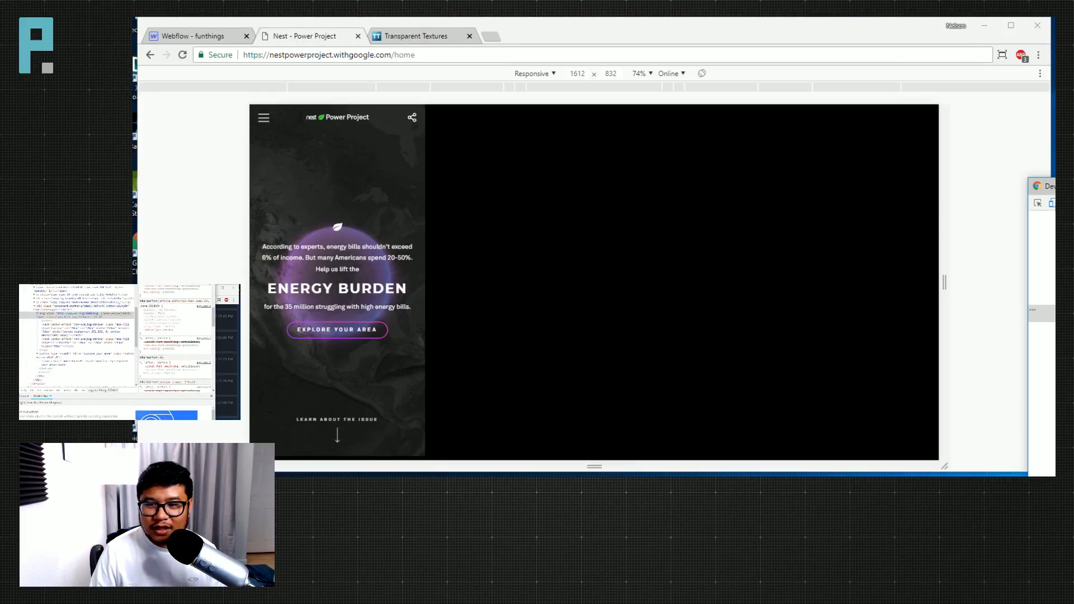
{"action": "key", "text": "ctrl+shift+m"}
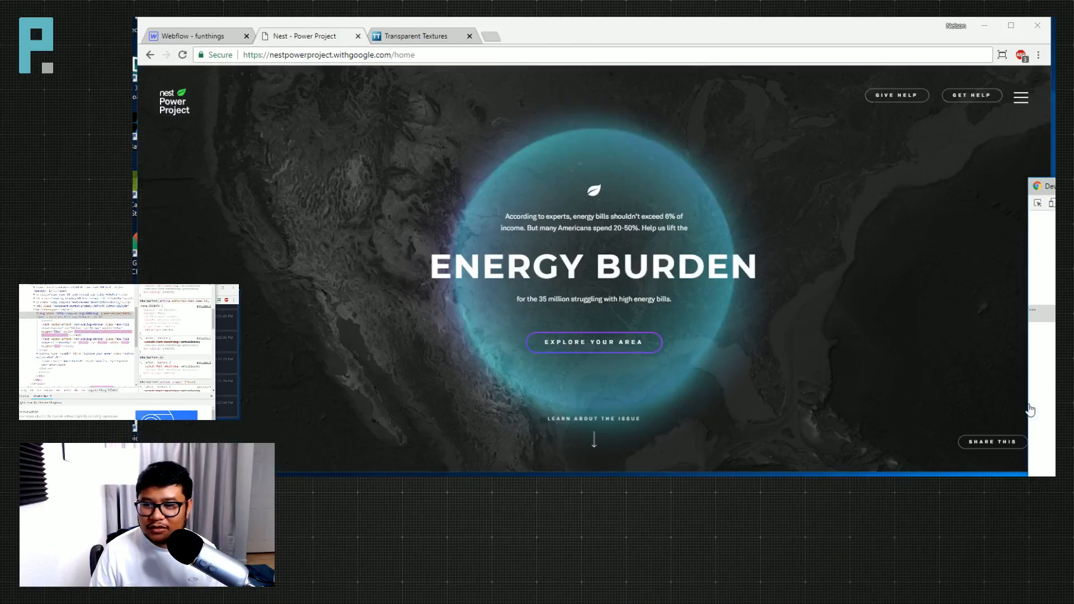
{"action": "right_click", "coordinate": [68, 314]}
{"action": "mouse_move", "coordinate": [78, 343]}
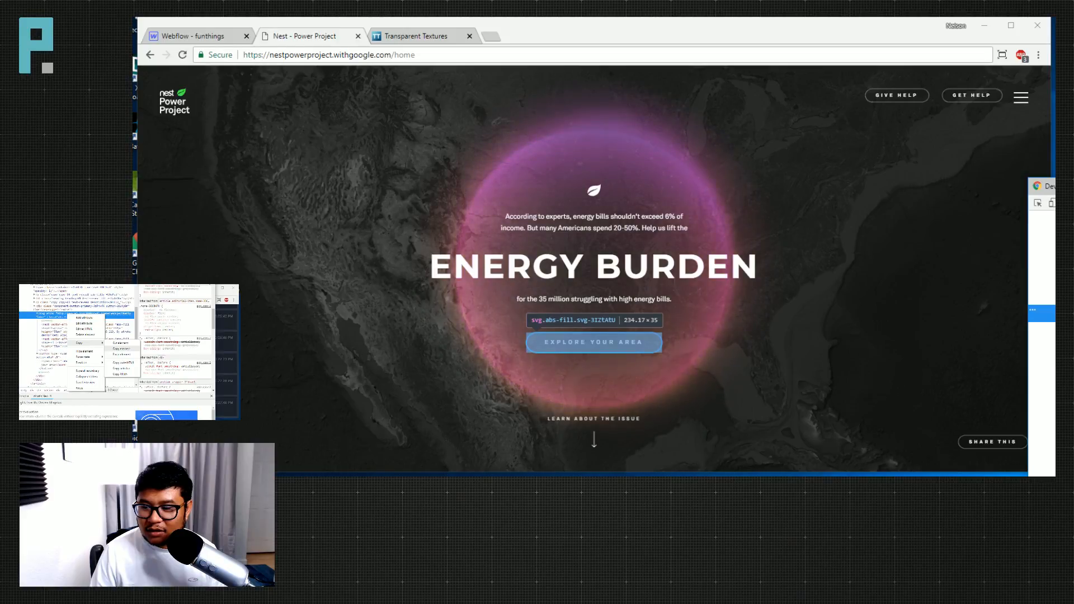
{"action": "left_click", "coordinate": [120, 348]}
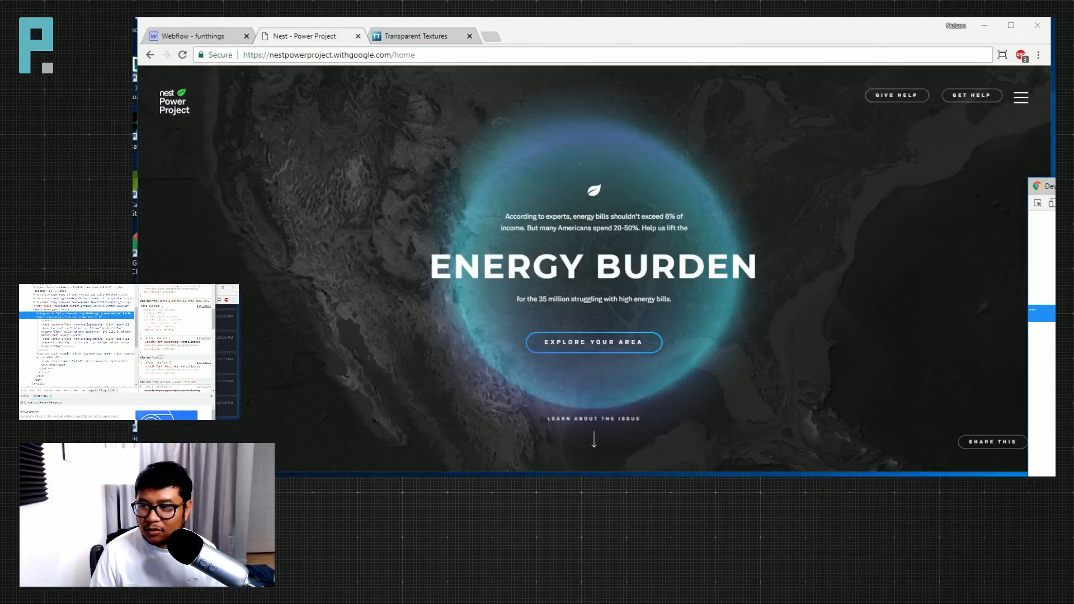
{"action": "key", "text": "alt+Tab"}
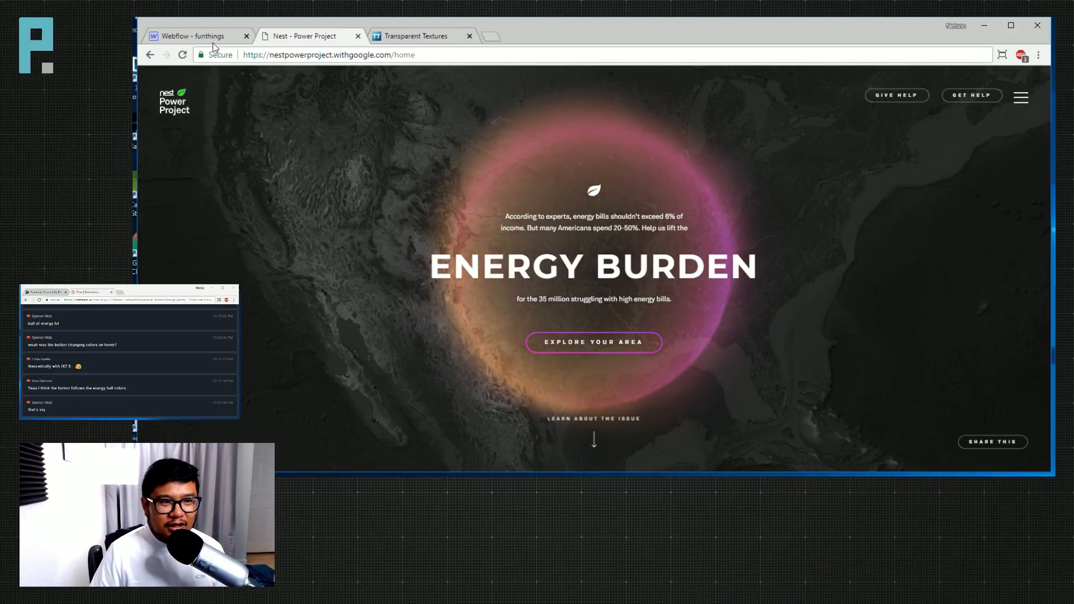
Switch to the funthings project in Webflow, create a page named nest and add a container to it.
{"action": "left_click", "coordinate": [193, 37]}
{"action": "left_click", "coordinate": [189, 76]}
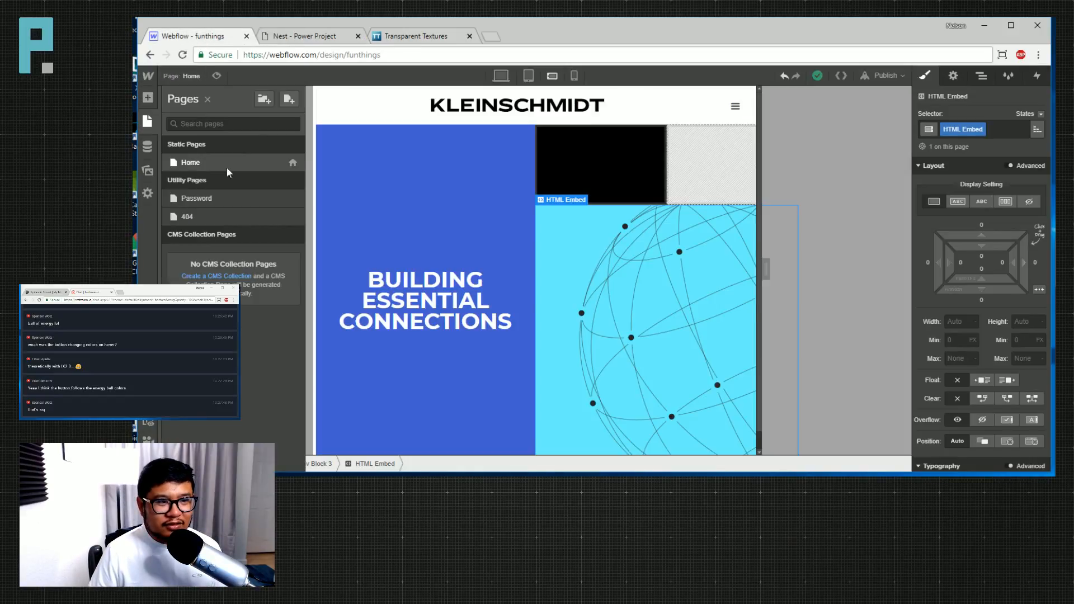
{"action": "left_click", "coordinate": [288, 100]}
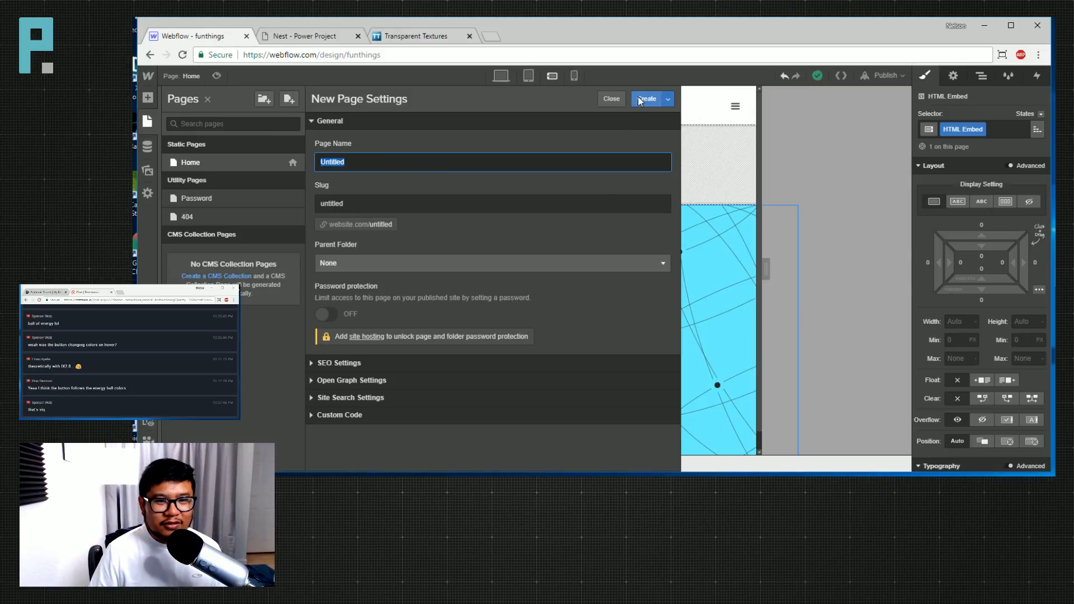
{"action": "type", "text": "nest"}
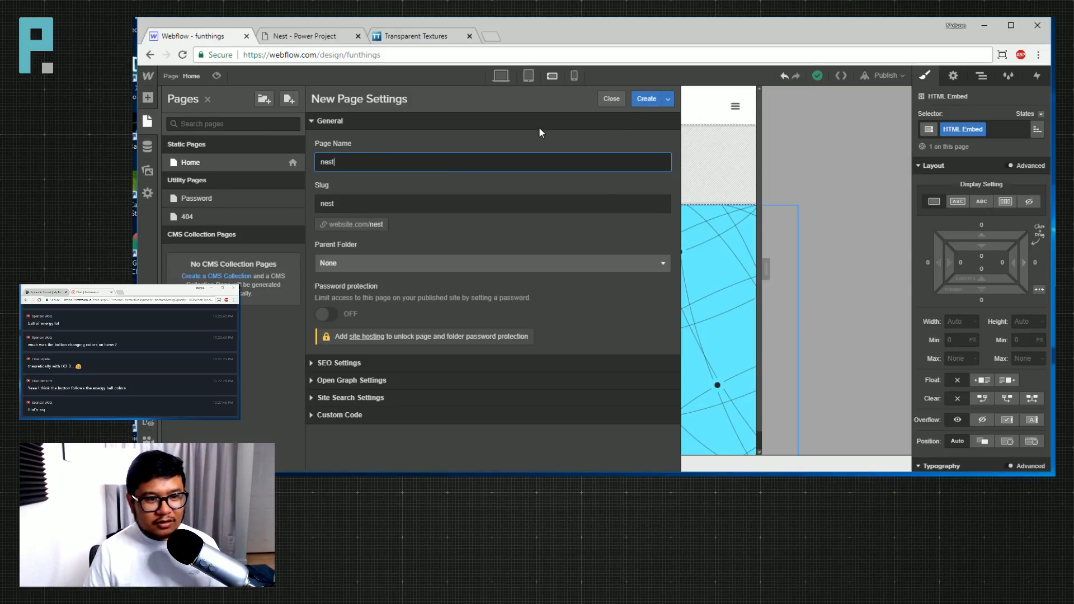
{"action": "key", "text": "Return"}
{"action": "key", "text": "a"}
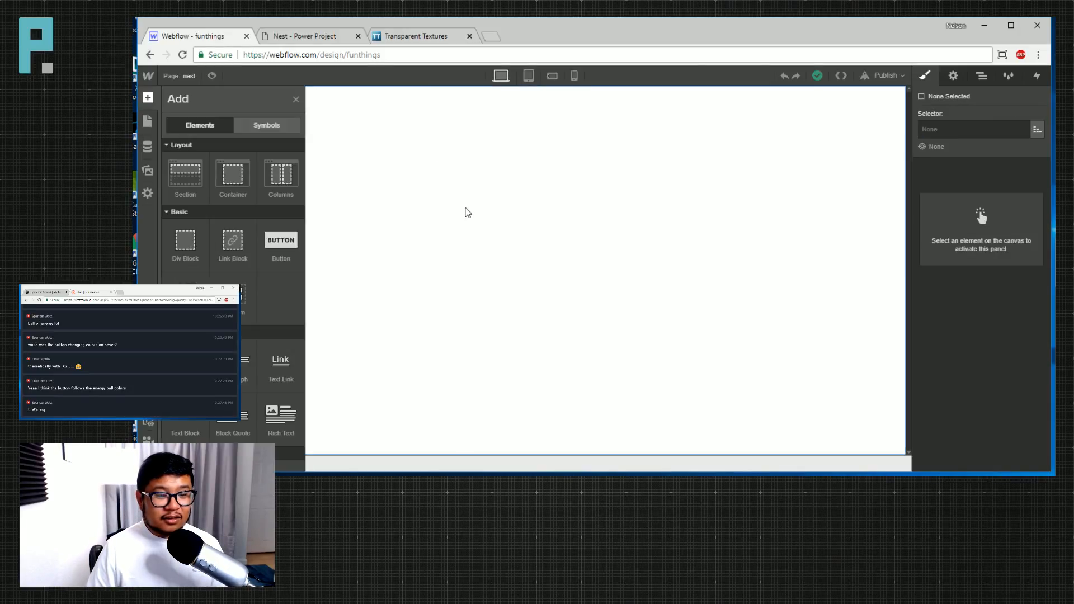
{"action": "left_click_drag", "start_coordinate": [233, 176], "coordinate": [443, 108]}
Try adding a button inside the container.
{"action": "key", "text": "a"}
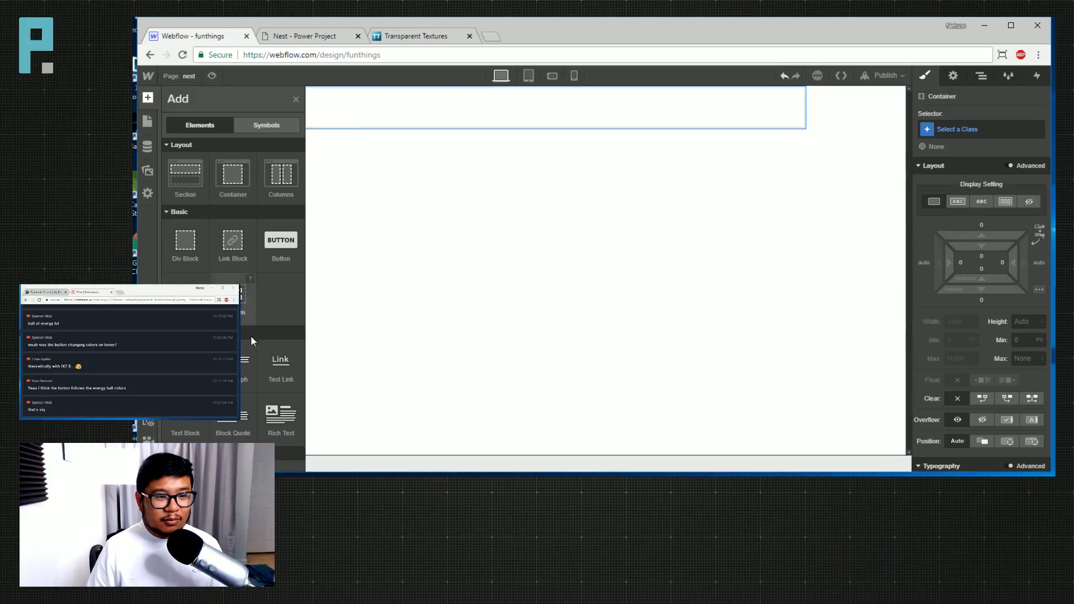
{"action": "left_click_drag", "start_coordinate": [280, 240], "coordinate": [380, 120]}
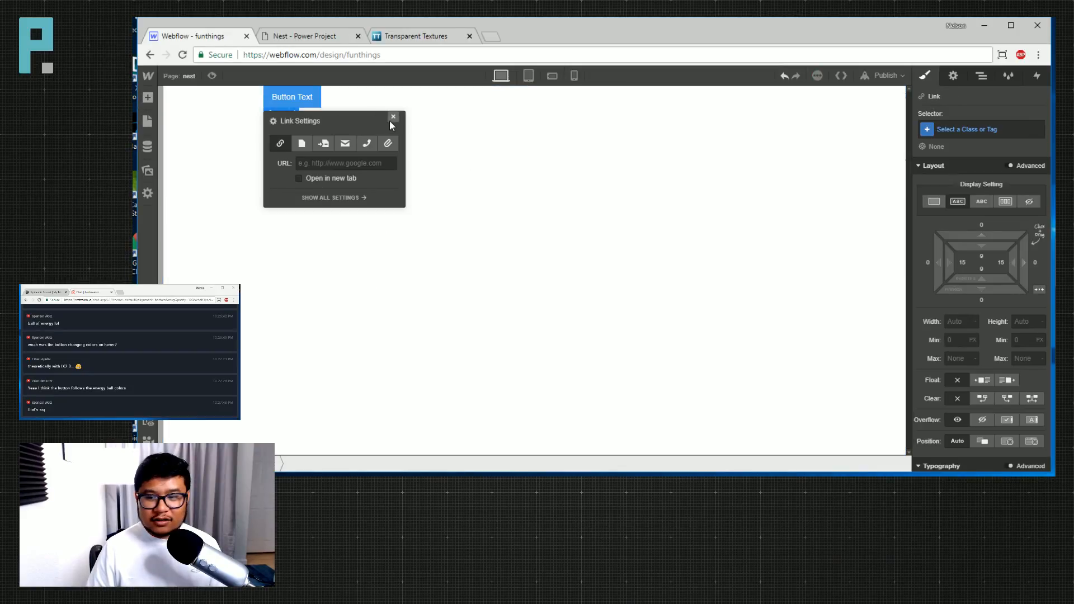
{"action": "key", "text": "ctrl+z"}
Add an HTML Embed holding the copied SVG code inside the container and preview the nest page.
{"action": "left_click", "coordinate": [369, 108]}
{"action": "key", "text": "a"}
{"action": "scroll", "coordinate": [283, 395], "scroll_direction": "down", "scroll_amount": 3}
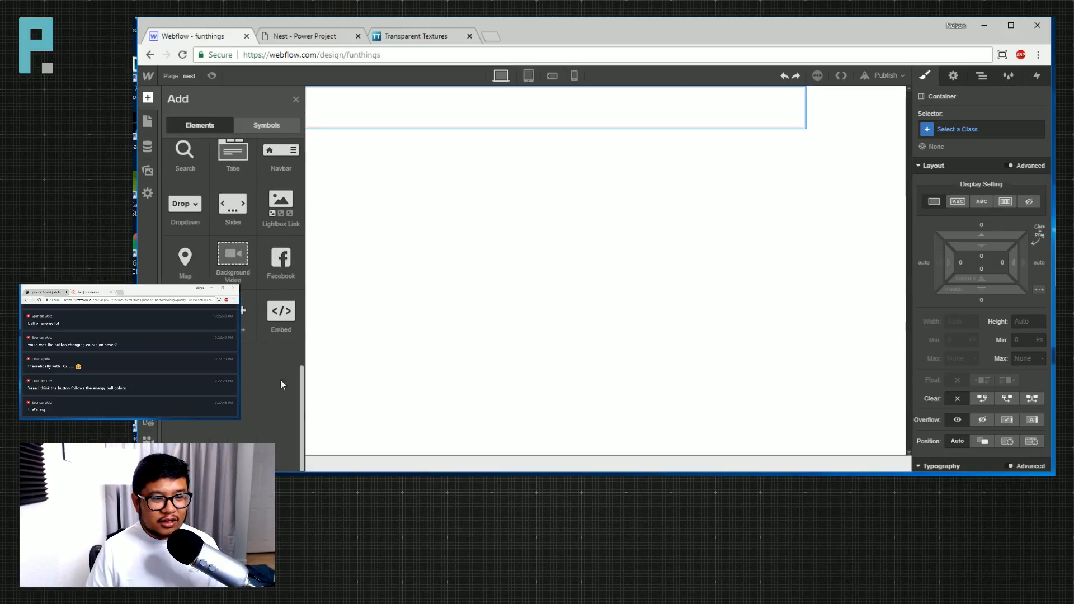
{"action": "scroll", "coordinate": [272, 352], "scroll_direction": "down", "scroll_amount": 3}
{"action": "scroll", "coordinate": [272, 352], "scroll_direction": "down", "scroll_amount": 5}
{"action": "left_click_drag", "start_coordinate": [281, 312], "coordinate": [392, 109]}
{"action": "key", "text": "ctrl+v"}
{"action": "left_click", "coordinate": [475, 421]}
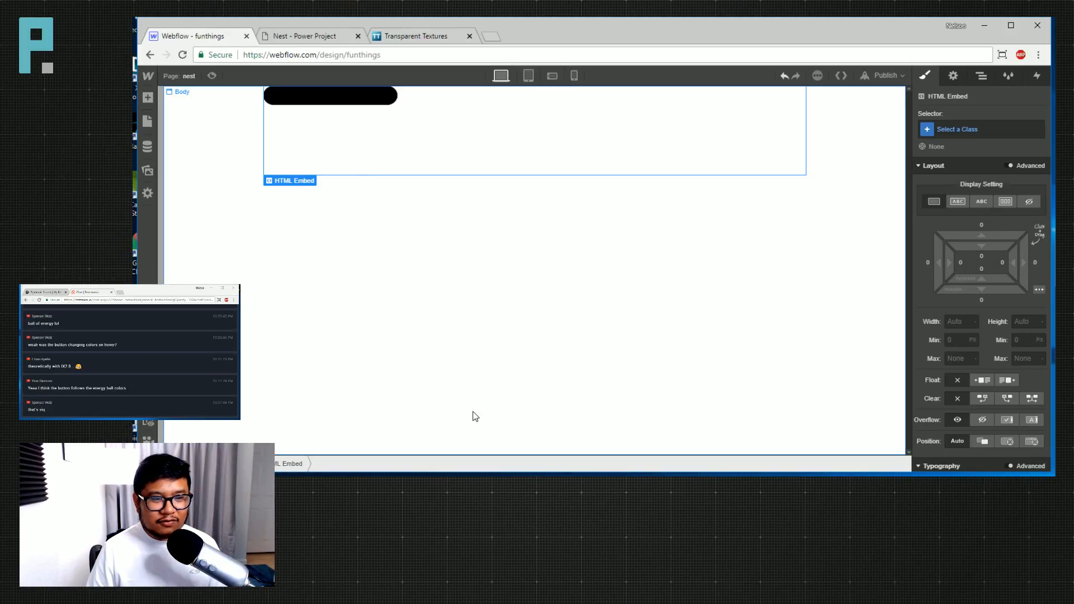
{"action": "left_click", "coordinate": [212, 75]}
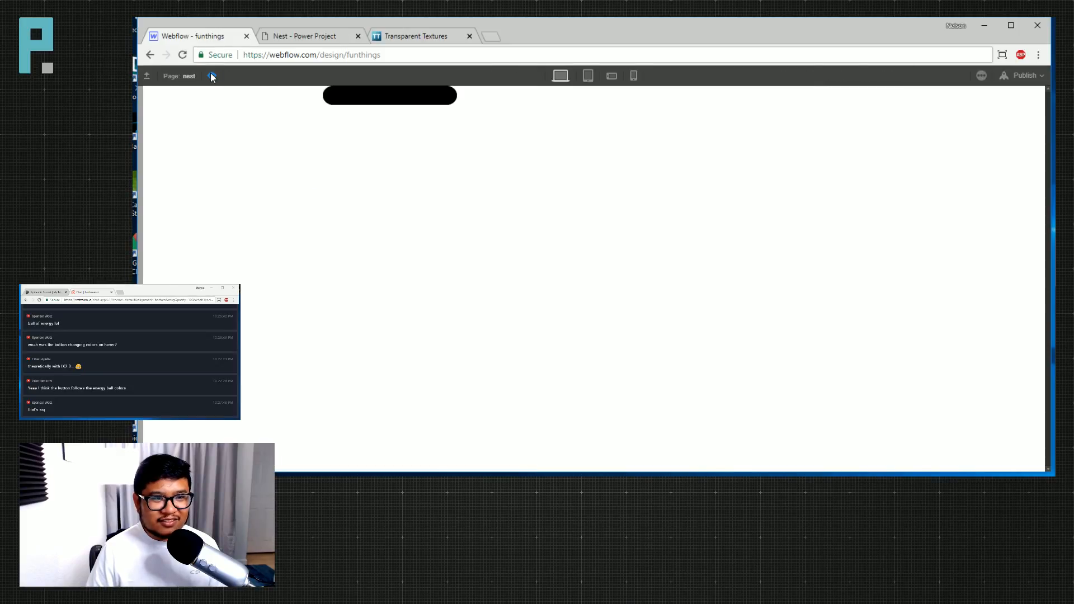
Return to the Nest Power Project site, inspect the Explore Your Area button and select its SVG element in the markup.
{"action": "left_click", "coordinate": [297, 37]}
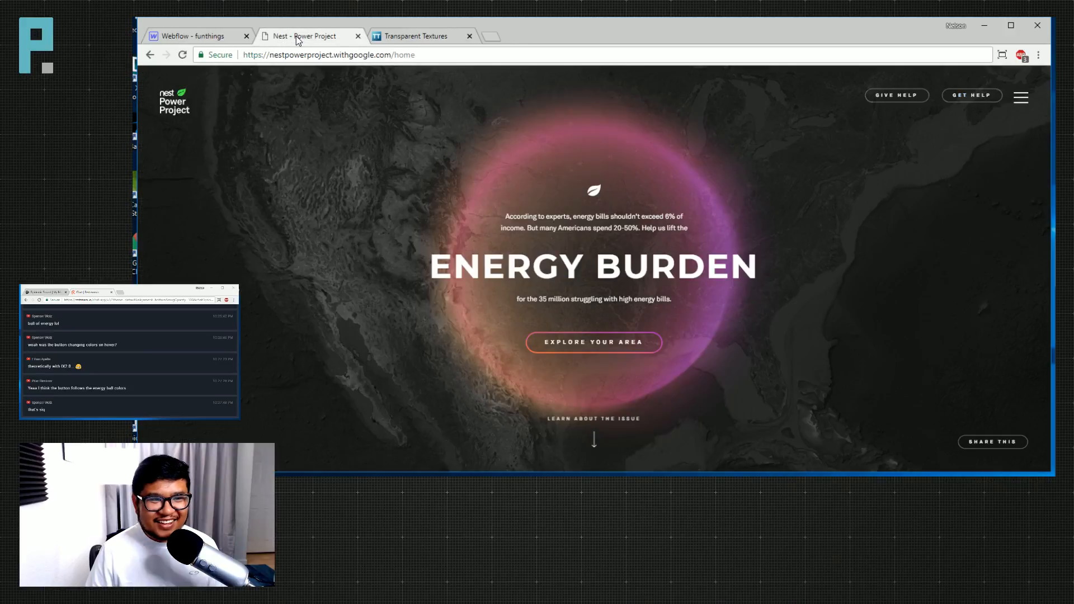
{"action": "right_click", "coordinate": [628, 343]}
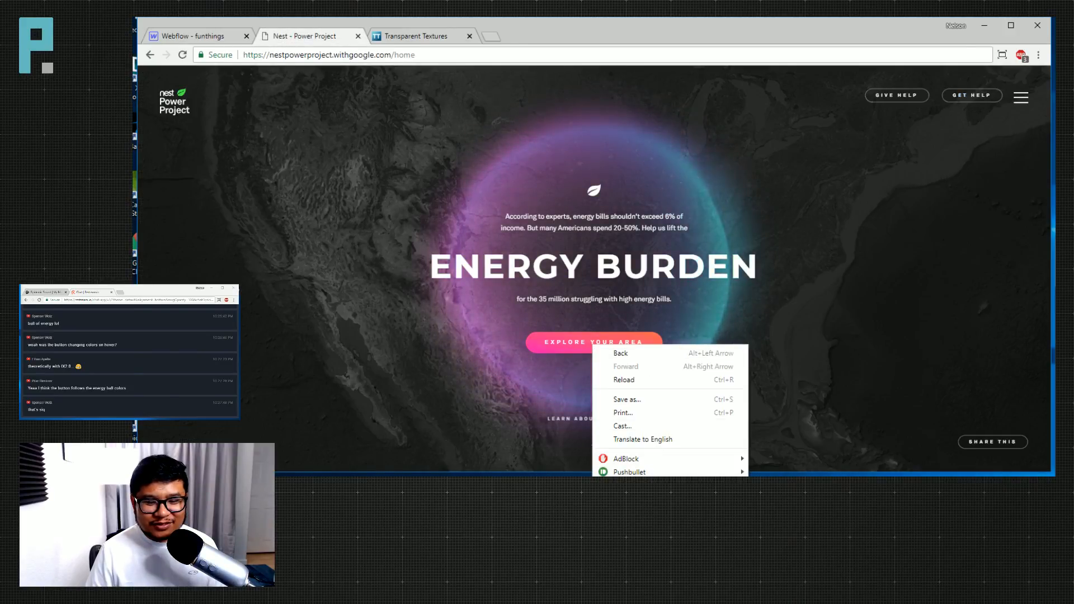
{"action": "left_click", "coordinate": [655, 503]}
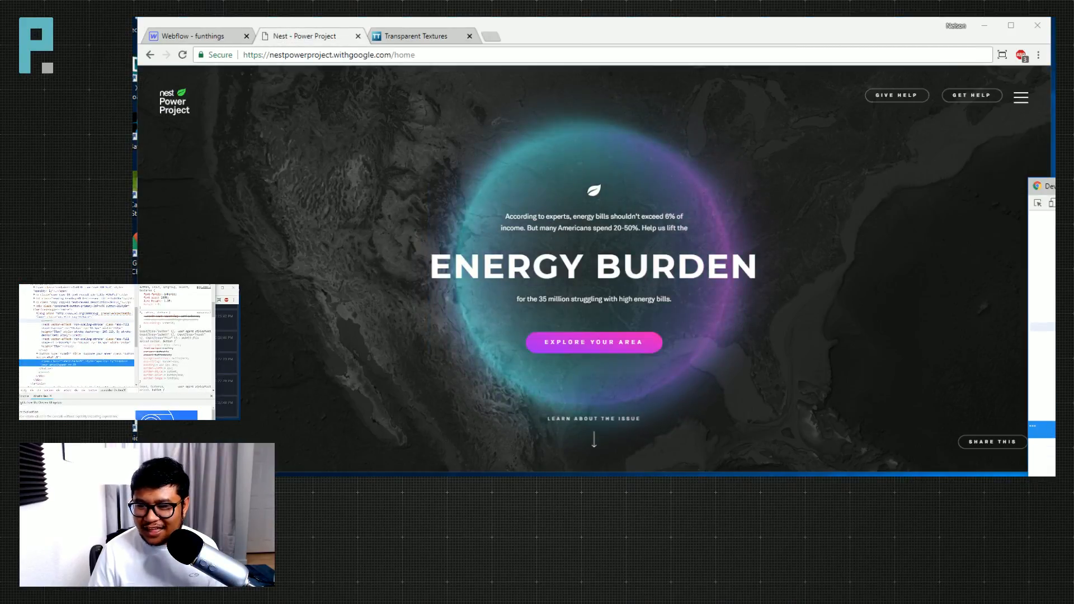
{"action": "left_click", "coordinate": [84, 315]}
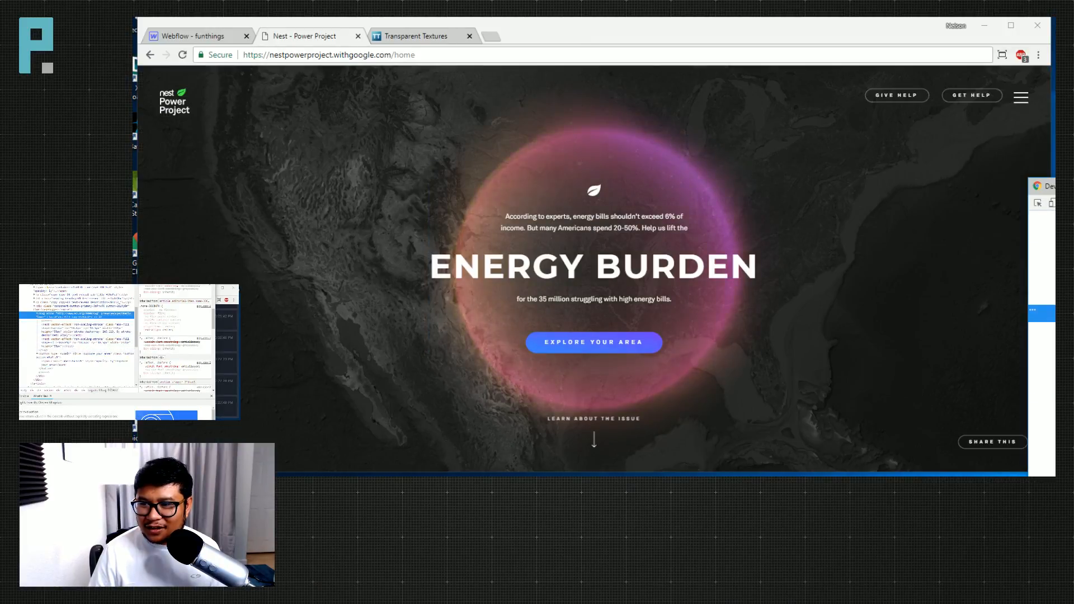
{"action": "left_click_drag", "start_coordinate": [75, 265], "coordinate": [123, 295]}
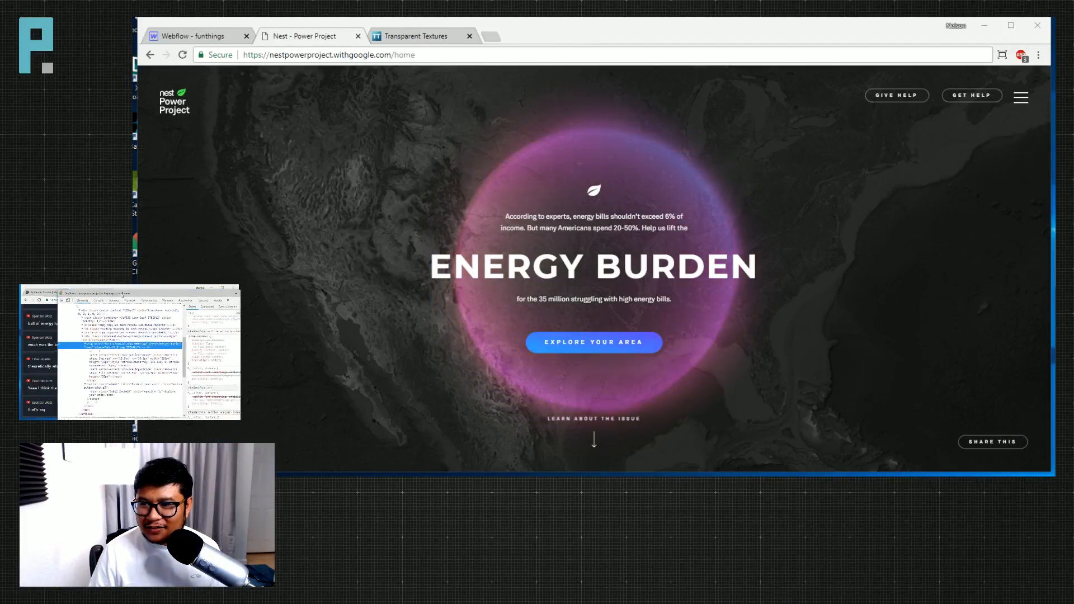
Return to the funthings project in Webflow and delete the HTML Embed from the container on the nest page.
{"action": "double_click", "coordinate": [122, 293]}
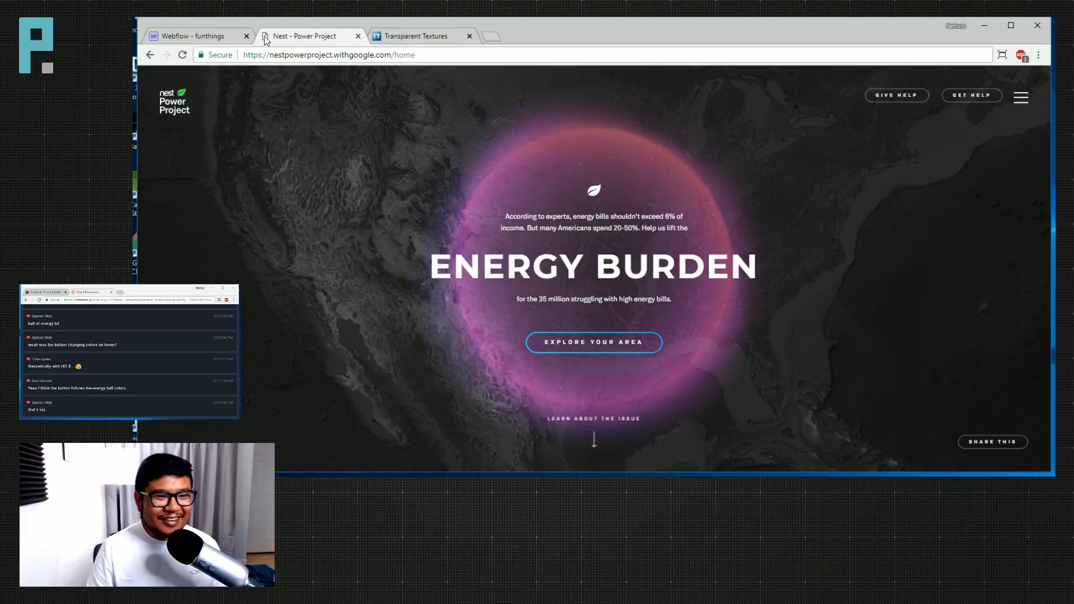
{"action": "left_click", "coordinate": [214, 37]}
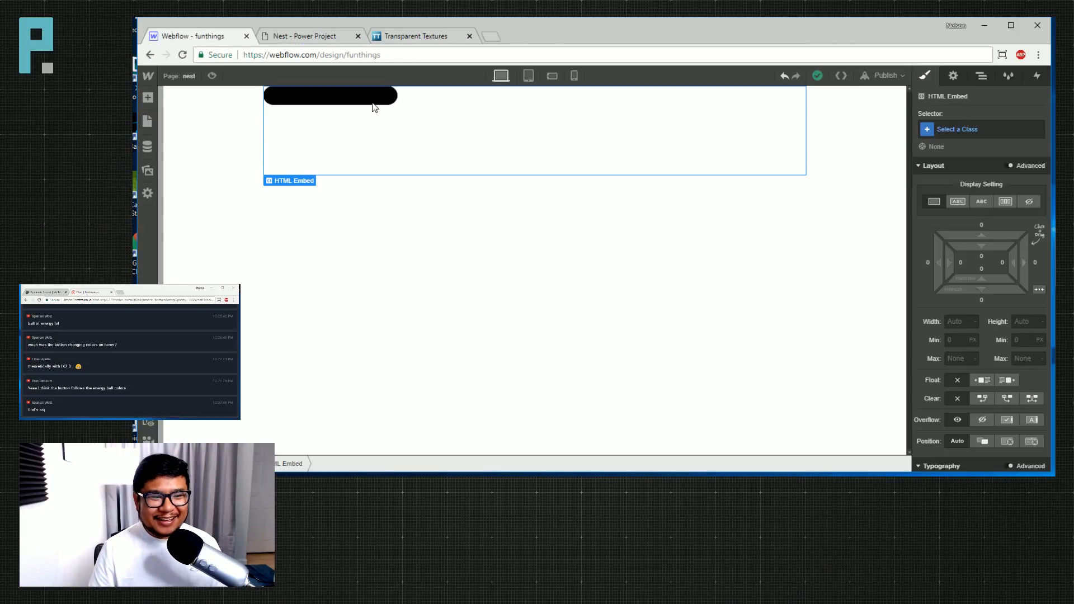
{"action": "left_click", "coordinate": [400, 109]}
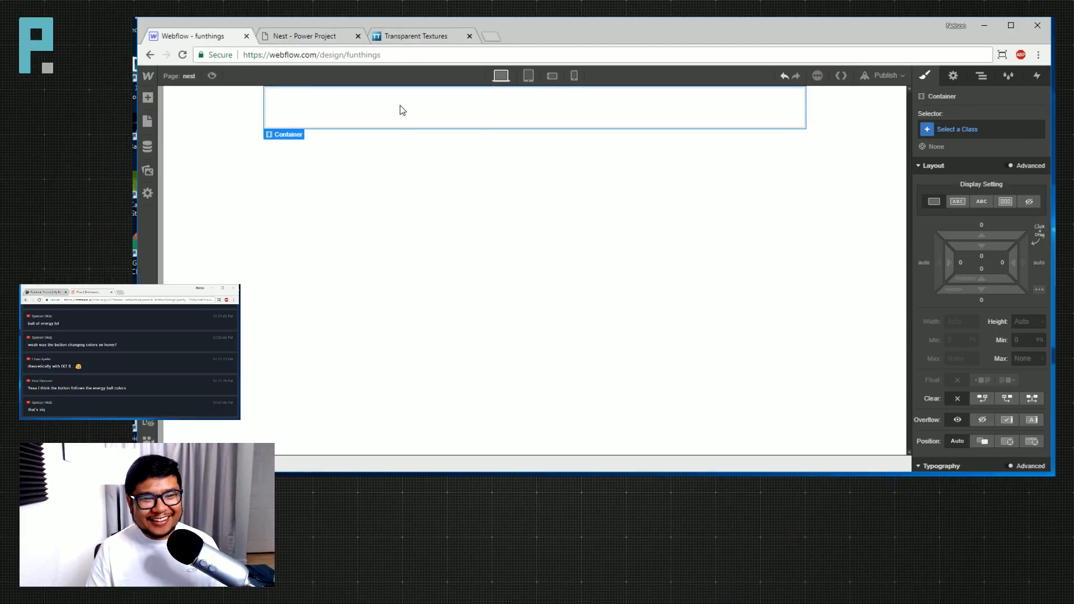
Add a Heading element inside the container and change its text to Sexy Button.
{"action": "key", "text": "a"}
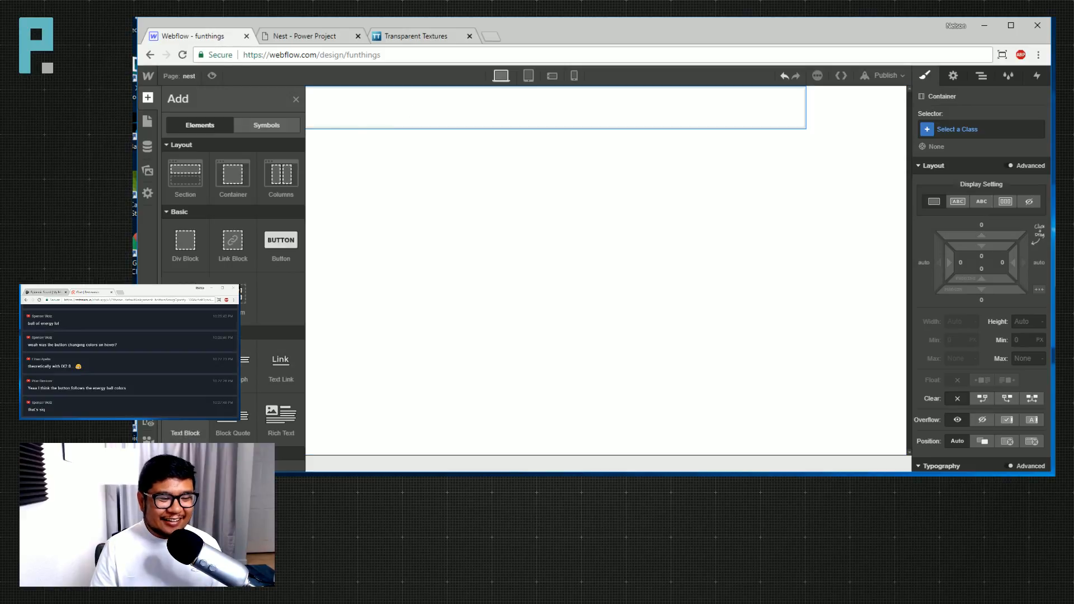
{"action": "left_click_drag", "start_coordinate": [185, 366], "coordinate": [479, 130]}
{"action": "double_click", "coordinate": [332, 106]}
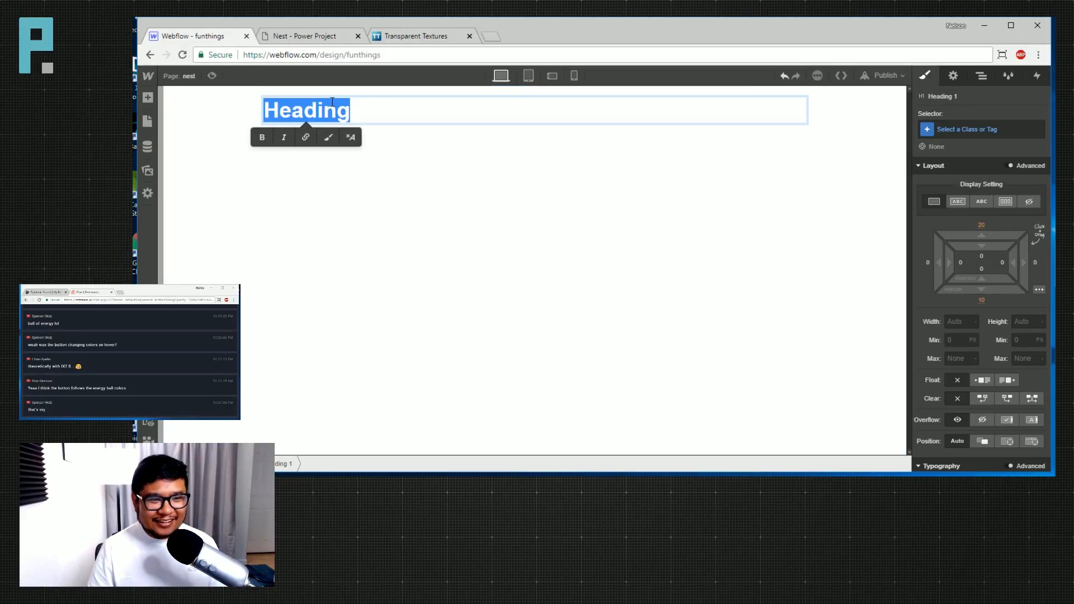
{"action": "type", "text": "Sexy Button"}
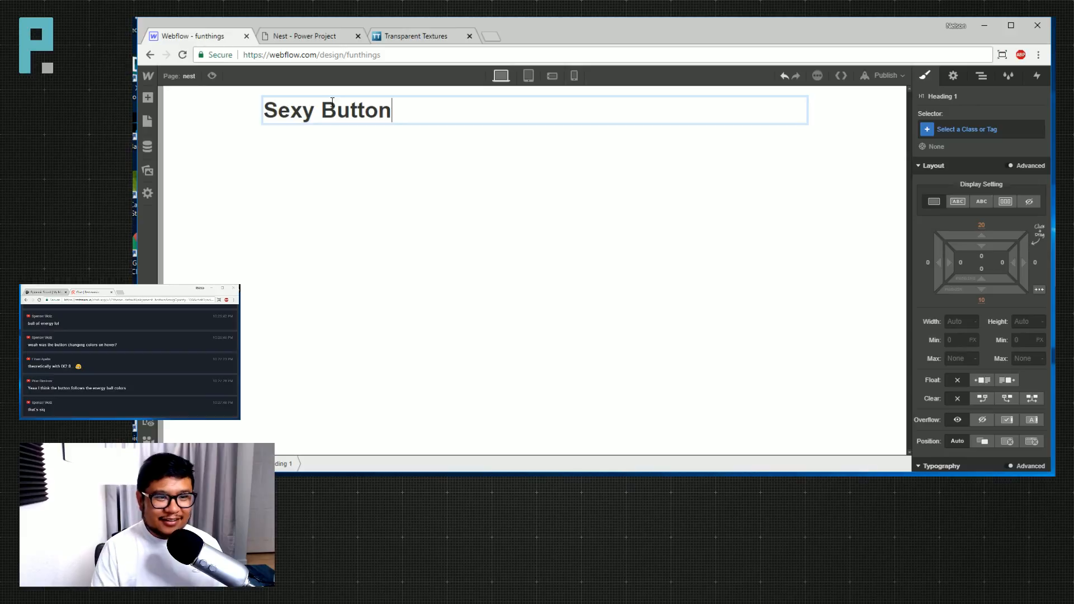
{"action": "key", "text": "Escape"}
Center-align the Sexy Button heading and set its bottom margin to 75 px.
{"action": "scroll", "coordinate": [991, 387], "scroll_direction": "down", "scroll_amount": 3}
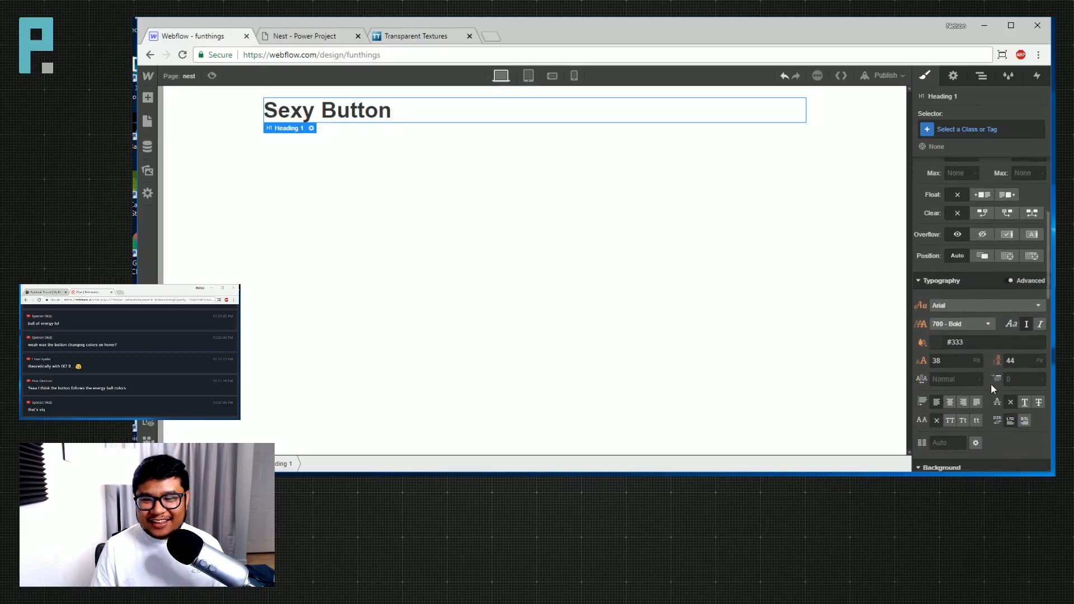
{"action": "scroll", "coordinate": [991, 384], "scroll_direction": "down", "scroll_amount": 1}
{"action": "left_click", "coordinate": [949, 356]}
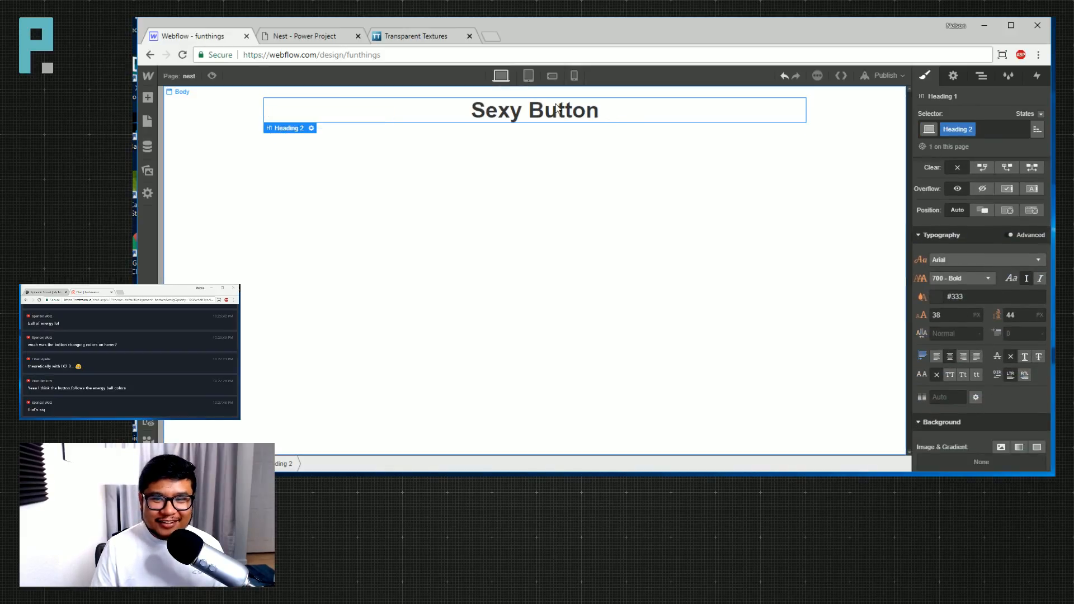
{"action": "key", "text": "a"}
{"action": "key", "text": "a"}
{"action": "scroll", "coordinate": [972, 209], "scroll_direction": "up", "scroll_amount": 5}
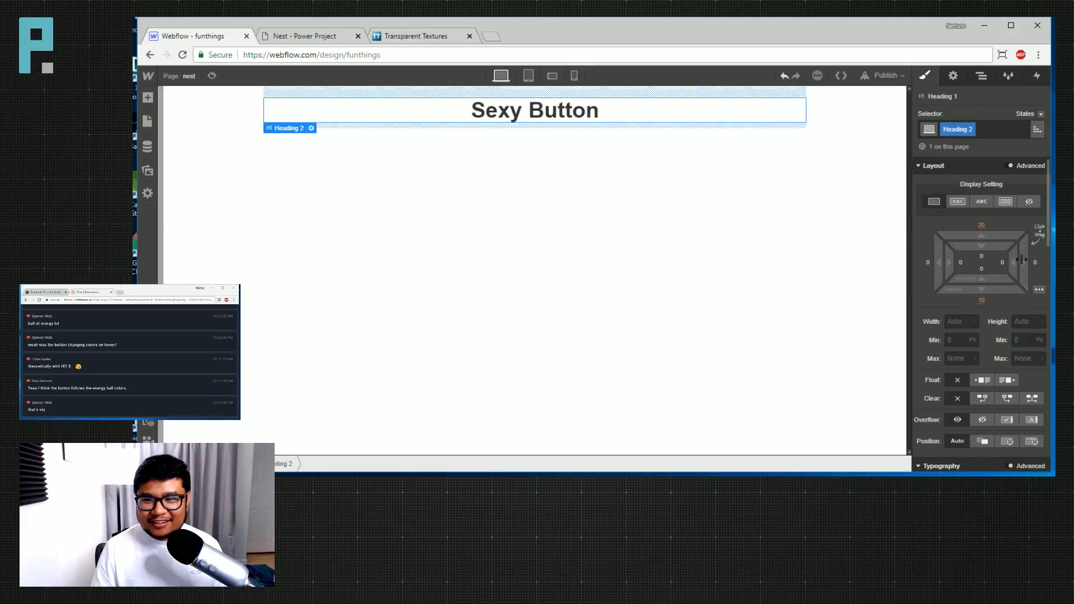
{"action": "left_click_drag", "start_coordinate": [982, 289], "coordinate": [981, 296]}
{"action": "left_click_drag", "start_coordinate": [535, 125], "coordinate": [534, 136]}
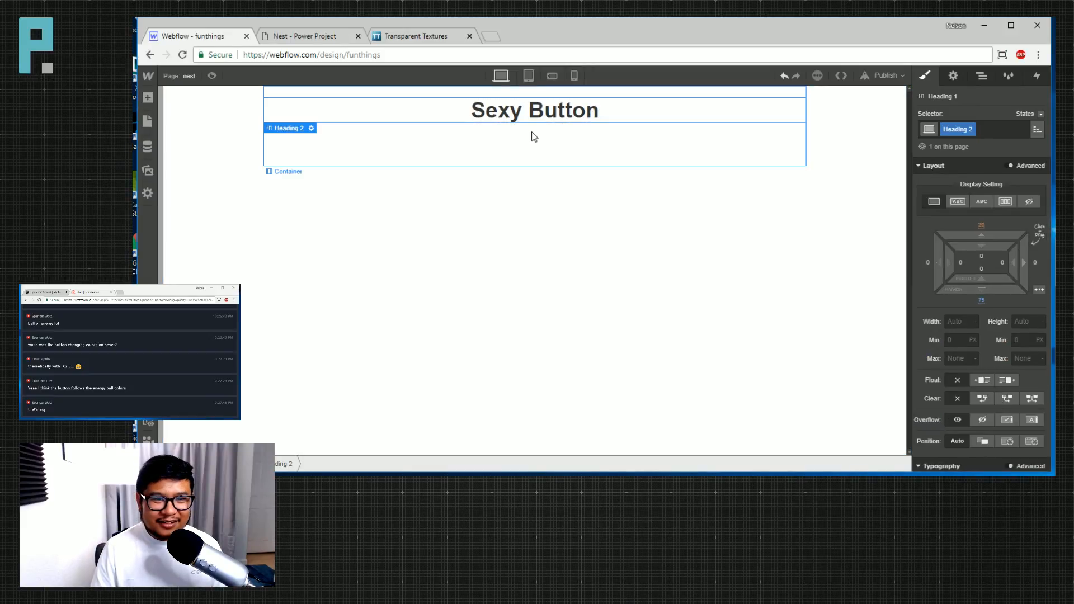
Add a Link Block to the container below the heading and give it the class sexy button.
{"action": "left_click", "coordinate": [538, 167]}
{"action": "key", "text": "a"}
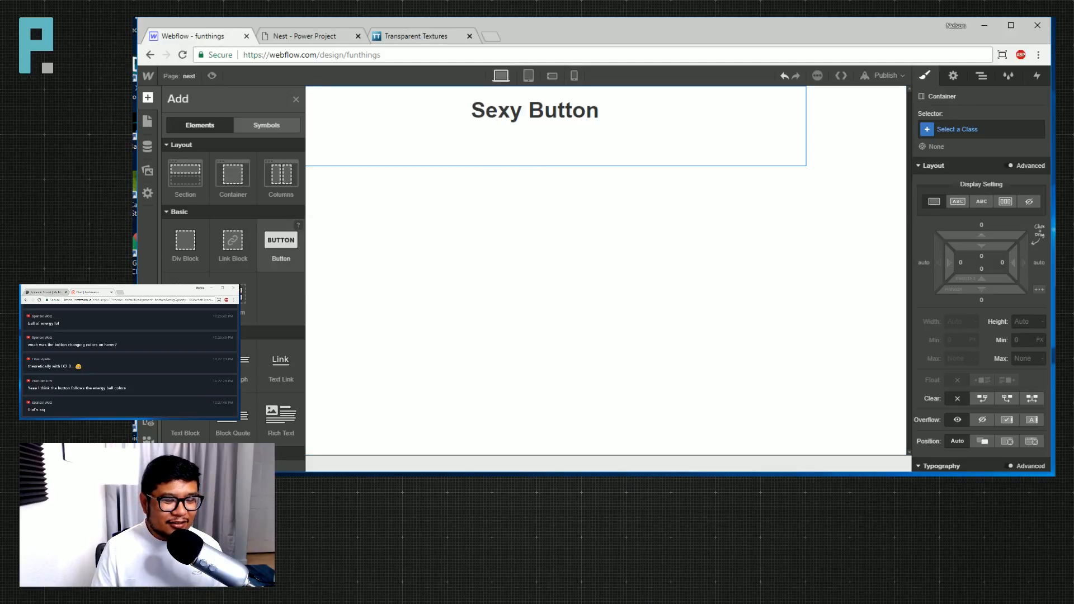
{"action": "left_click", "coordinate": [233, 241]}
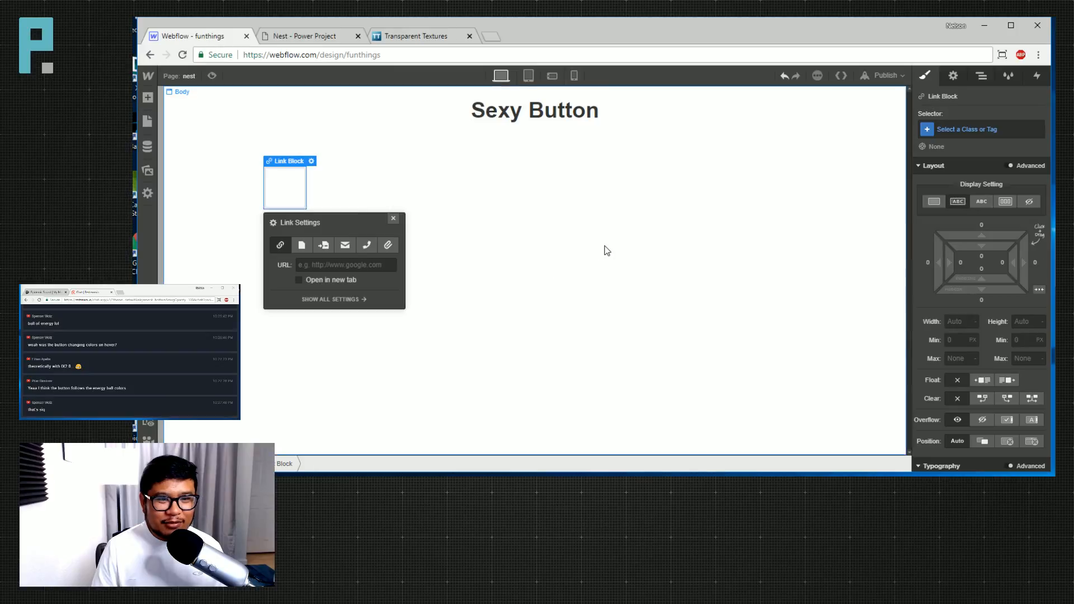
{"action": "left_click", "coordinate": [393, 219]}
{"action": "left_click", "coordinate": [958, 129]}
{"action": "type", "text": "sexy button"}
{"action": "key", "text": "Return"}
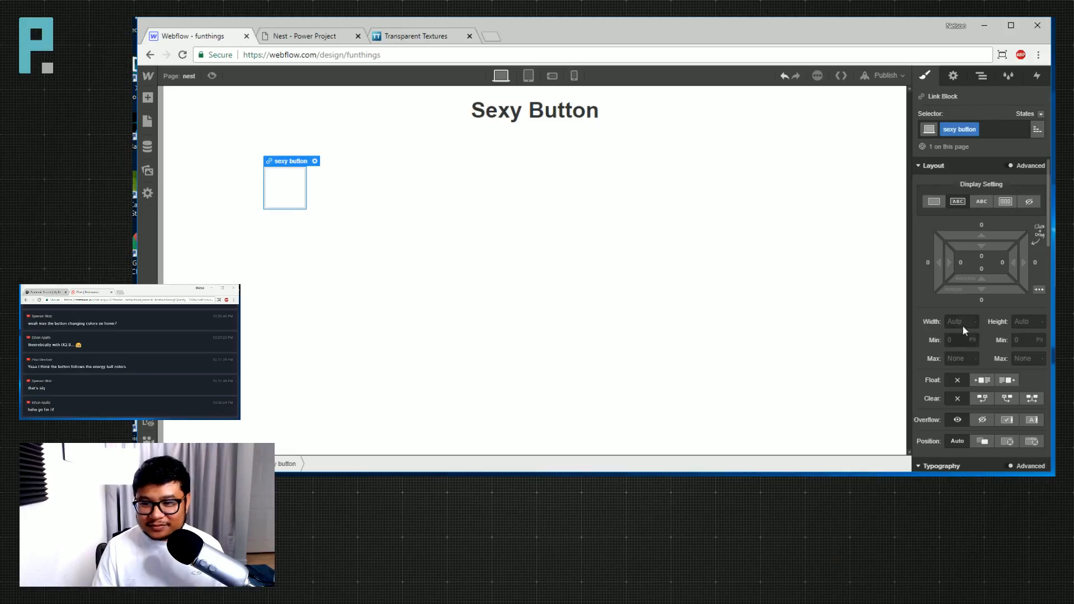
Set the sexy button link block to 250 px wide and 50 px high.
{"action": "type", "text": "250"}
{"action": "key", "text": "Tab"}
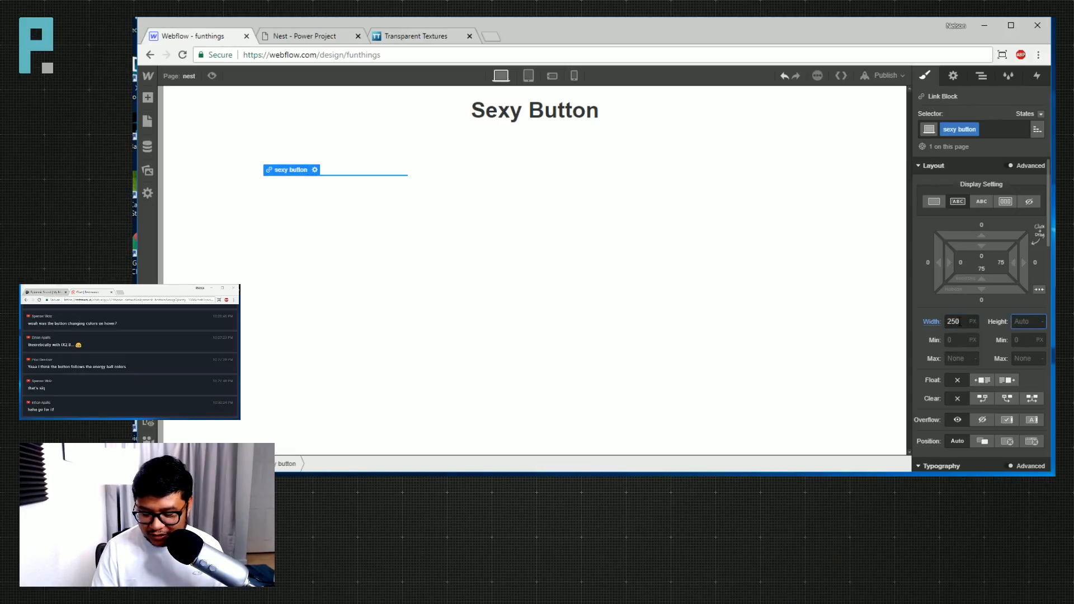
{"action": "type", "text": "50"}
{"action": "key", "text": "Return"}
{"action": "scroll", "coordinate": [970, 367], "scroll_direction": "down", "scroll_amount": 5}
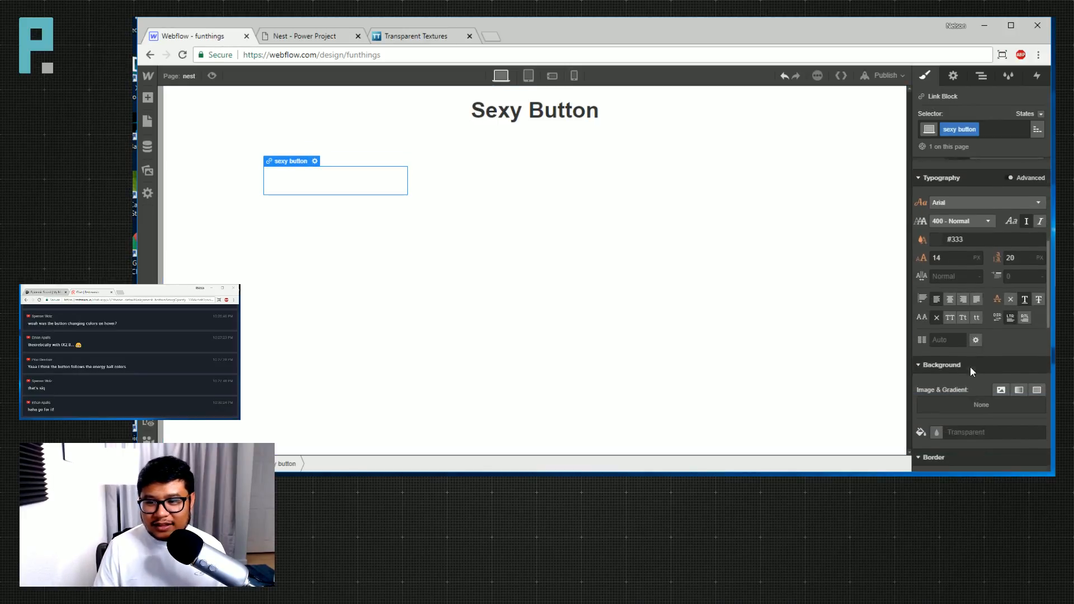
{"action": "scroll", "coordinate": [984, 420], "scroll_direction": "down", "scroll_amount": 3}
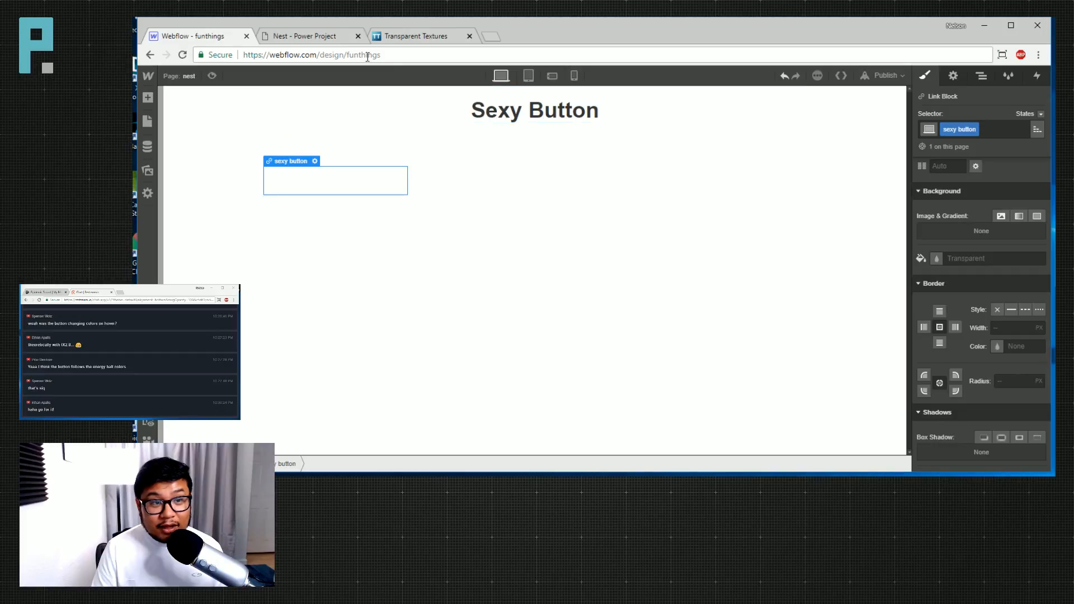
After checking the Nest button, center the link block with auto side margins and make it a horizontal flex layout with centered content.
{"action": "left_click", "coordinate": [301, 37]}
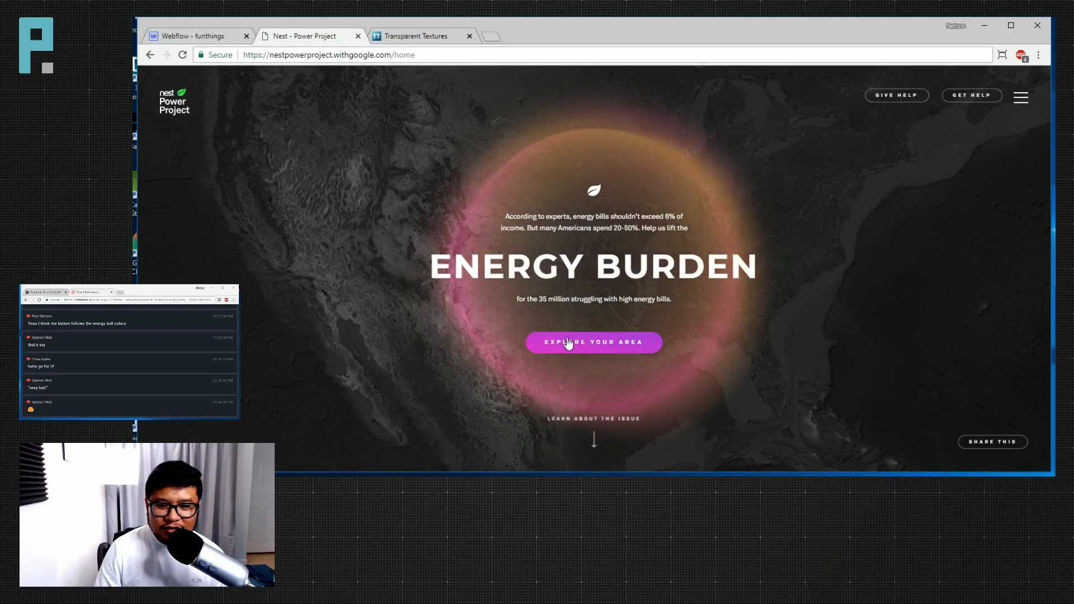
{"action": "left_click", "coordinate": [213, 35]}
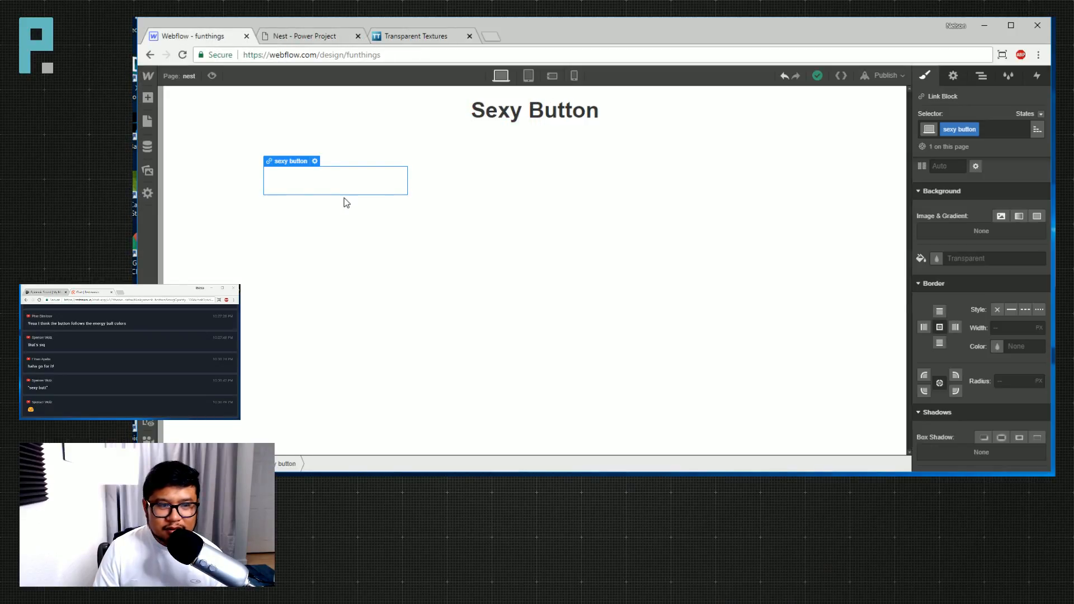
{"action": "scroll", "coordinate": [997, 250], "scroll_direction": "up", "scroll_amount": 5}
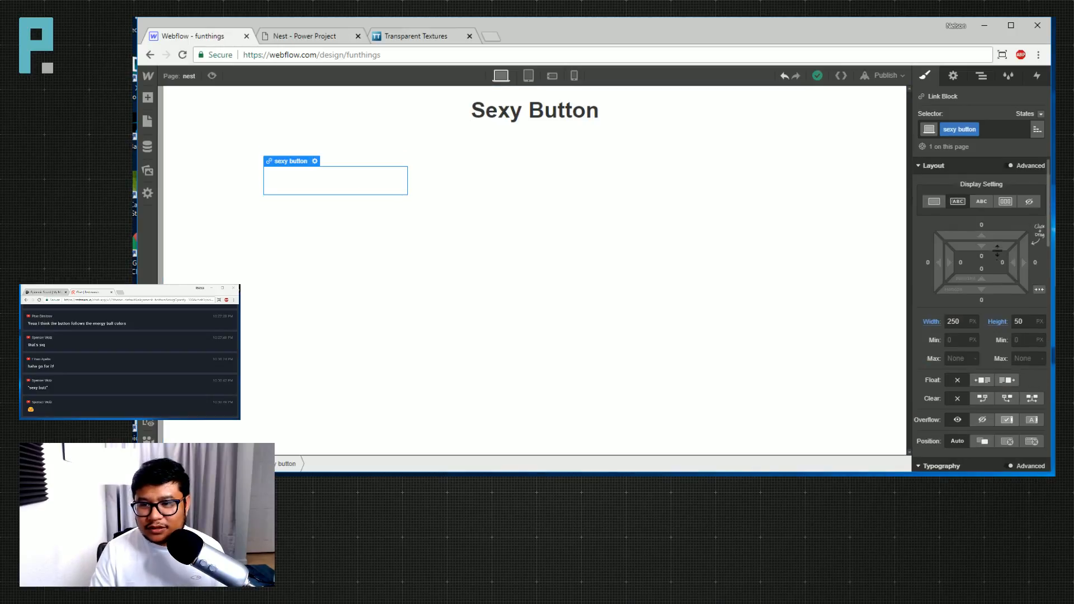
{"action": "left_click", "coordinate": [1038, 290]}
{"action": "left_click", "coordinate": [985, 305]}
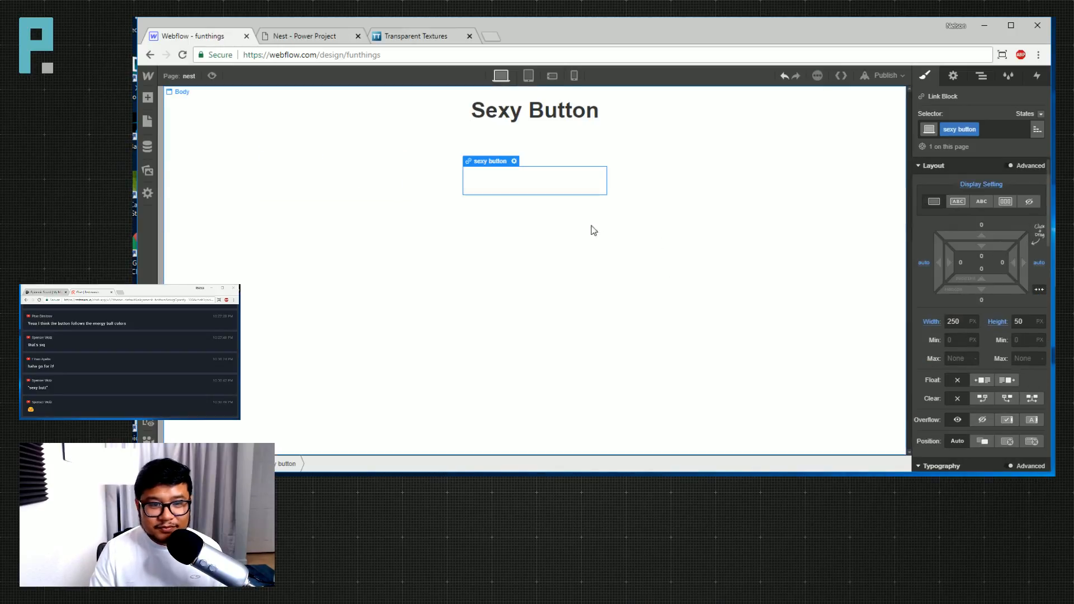
{"action": "left_click", "coordinate": [1005, 202]}
{"action": "left_click", "coordinate": [955, 271]}
Add a Text Block inside the sexy button link block and change its text to Hello World.
{"action": "key", "text": "a"}
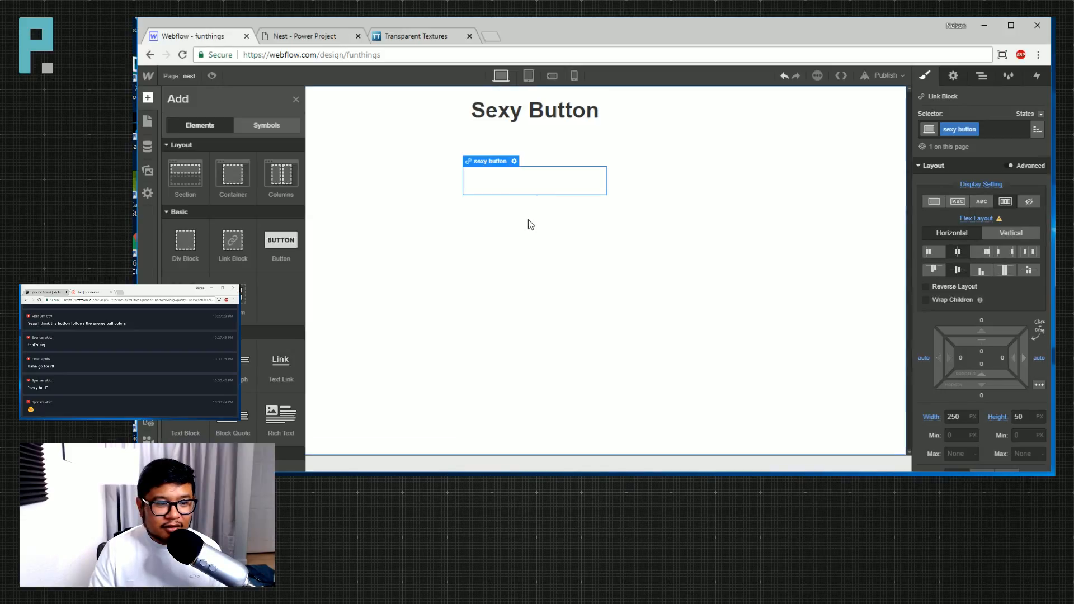
{"action": "left_click_drag", "start_coordinate": [185, 417], "coordinate": [530, 186]}
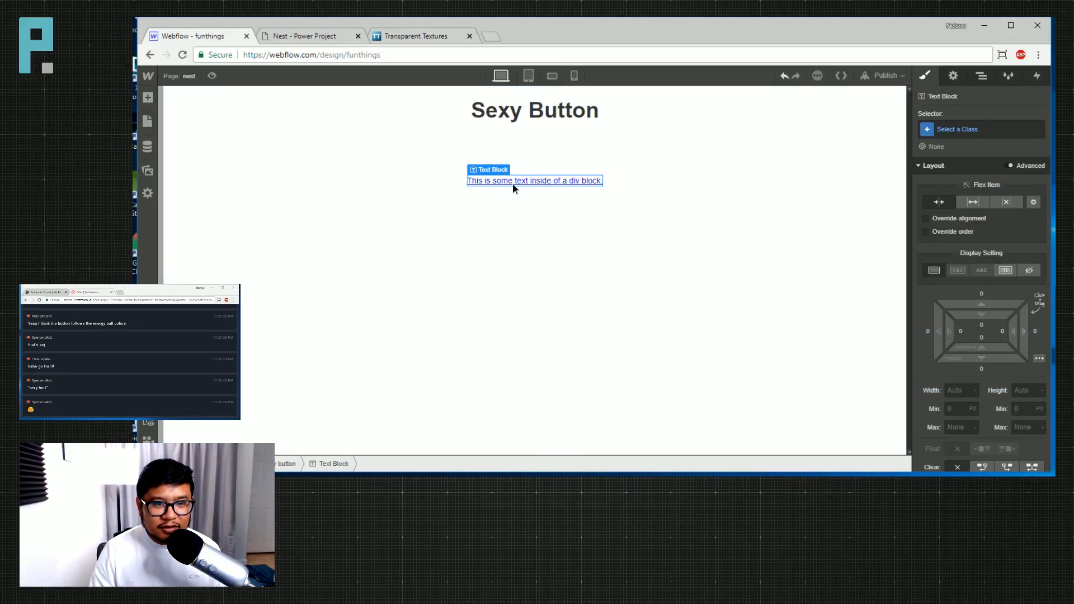
{"action": "double_click", "coordinate": [513, 184]}
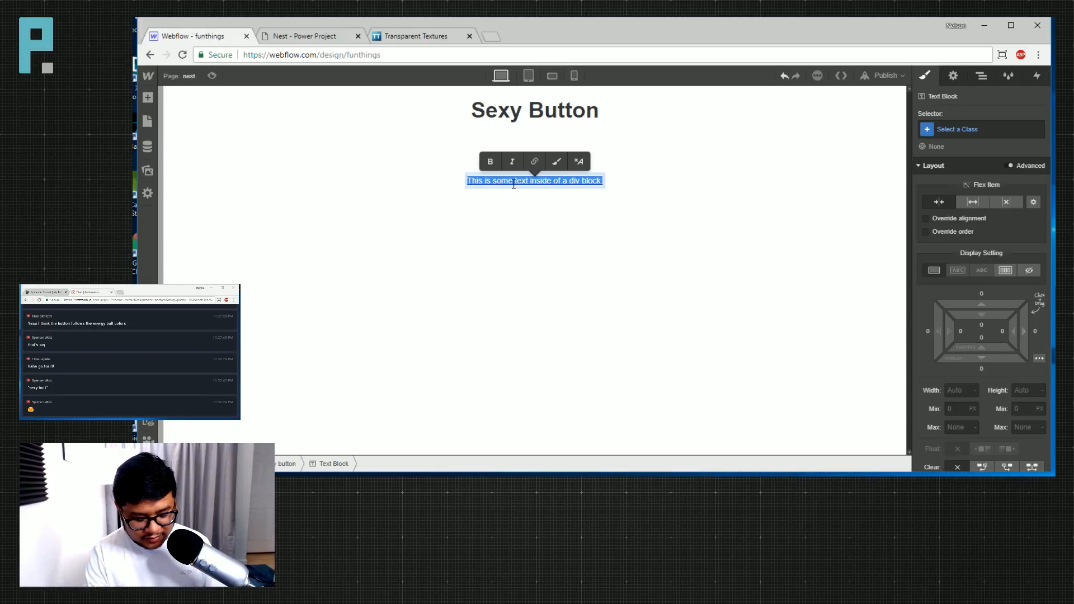
{"action": "type", "text": "He"}
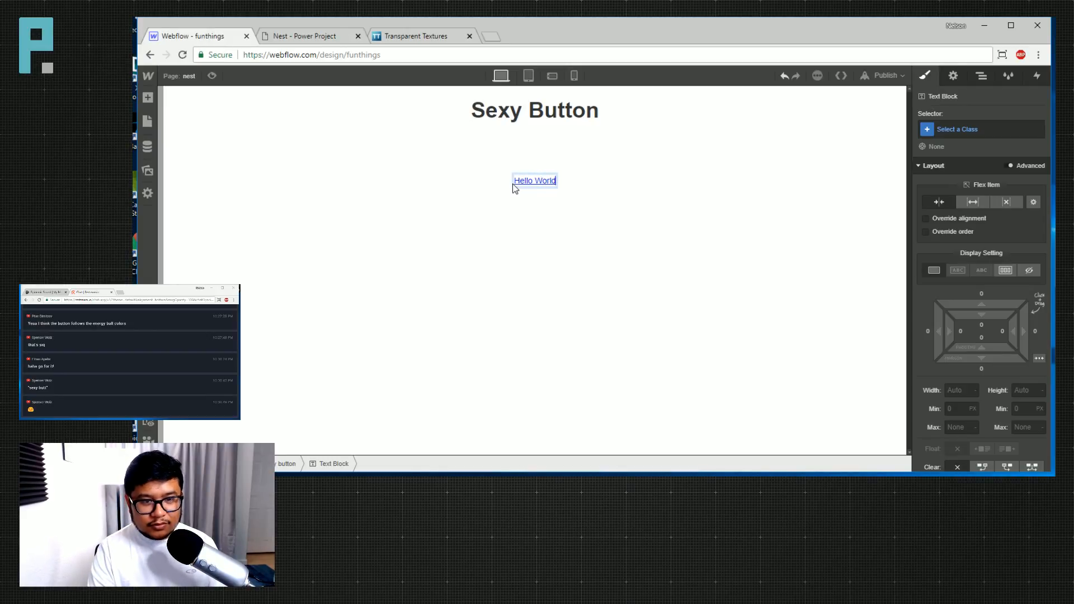
{"action": "type", "text": "llo World"}
{"action": "key", "text": "Escape"}
Remove the underline from the sexy button link block's text.
{"action": "left_click", "coordinate": [580, 180]}
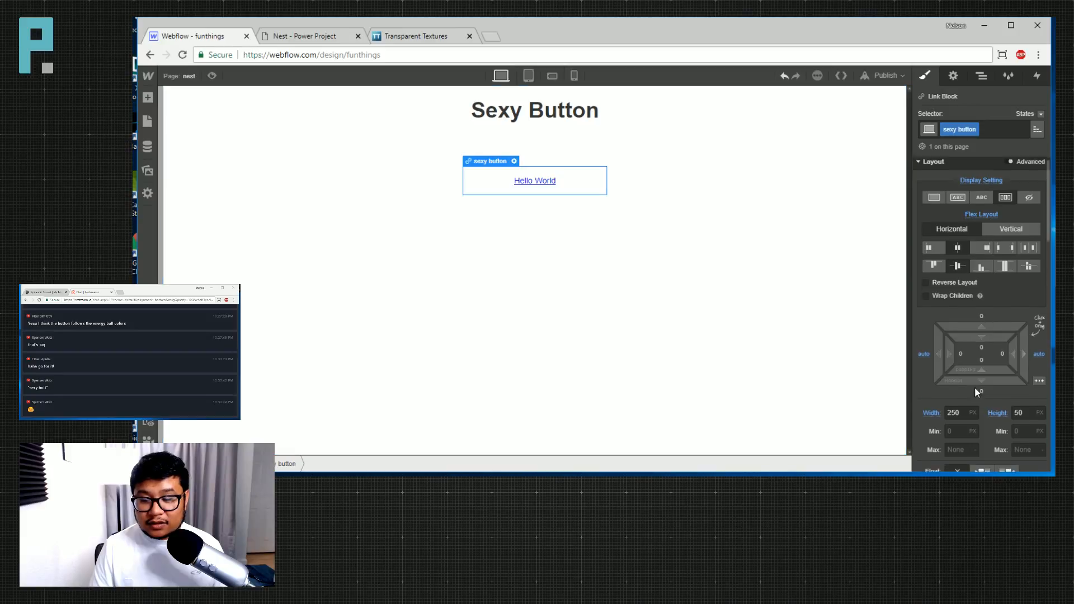
{"action": "scroll", "coordinate": [974, 390], "scroll_direction": "down", "scroll_amount": 4}
{"action": "scroll", "coordinate": [1007, 364], "scroll_direction": "down", "scroll_amount": 3}
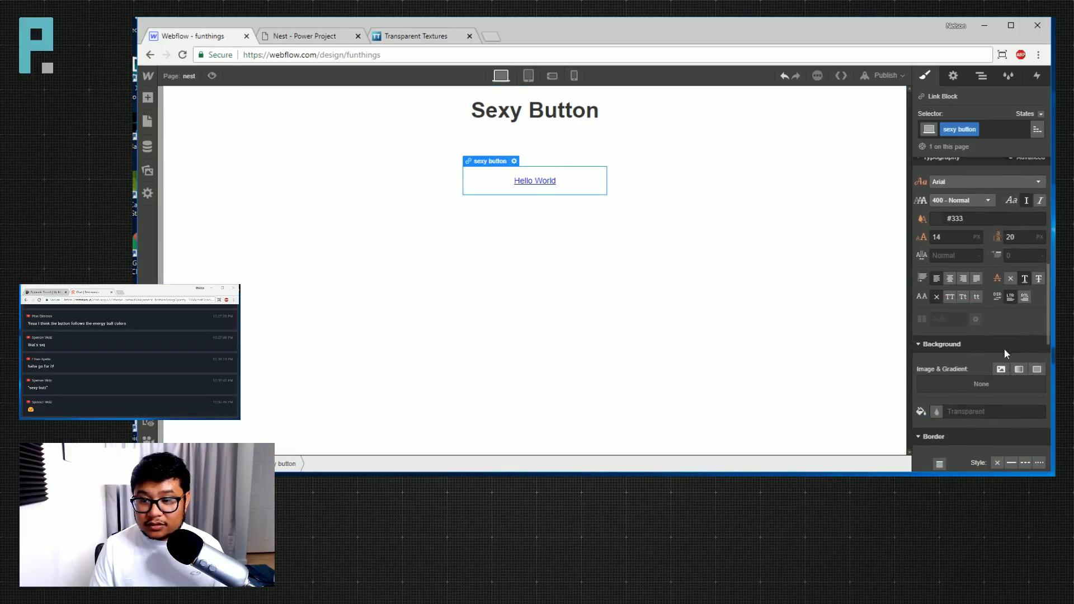
{"action": "scroll", "coordinate": [969, 347], "scroll_direction": "up", "scroll_amount": 3}
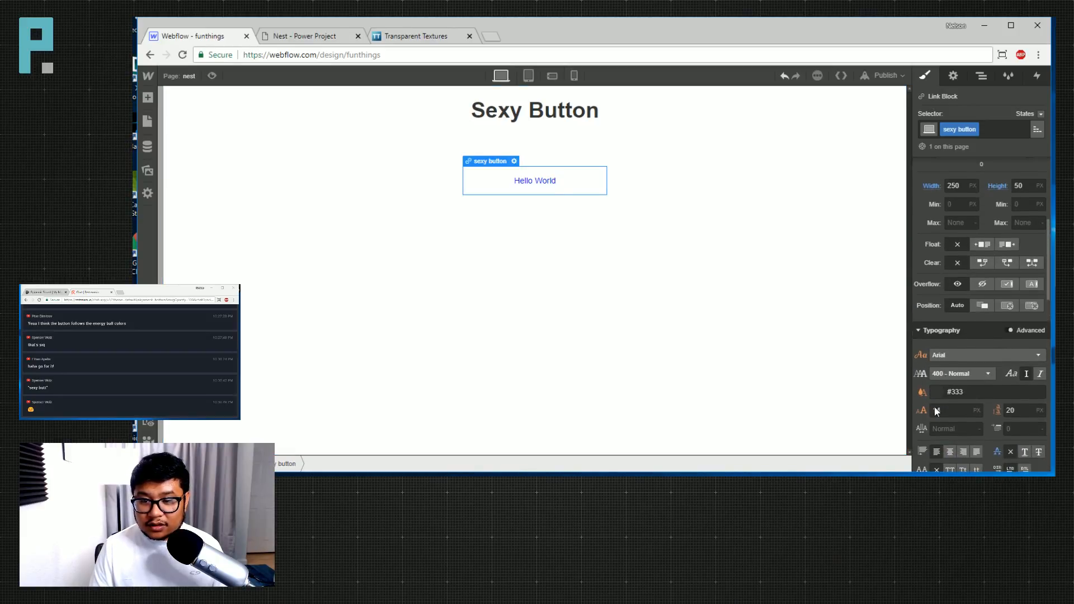
{"action": "scroll", "coordinate": [968, 330], "scroll_direction": "down", "scroll_amount": 1}
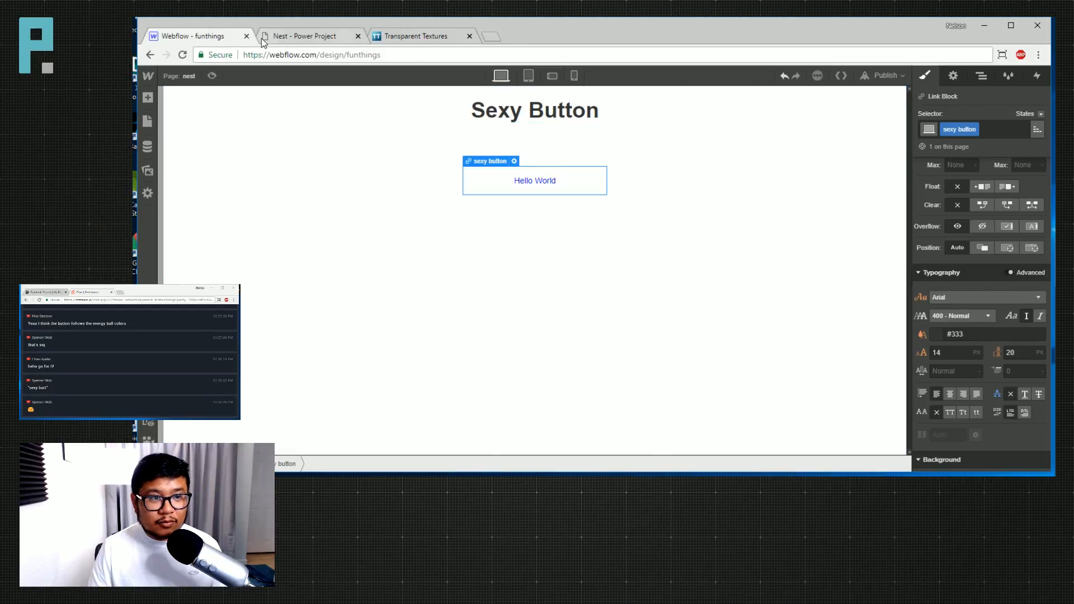
Look at the Nest Power Project button once more and close the Nest and Transparent Textures pages.
{"action": "left_click", "coordinate": [301, 37]}
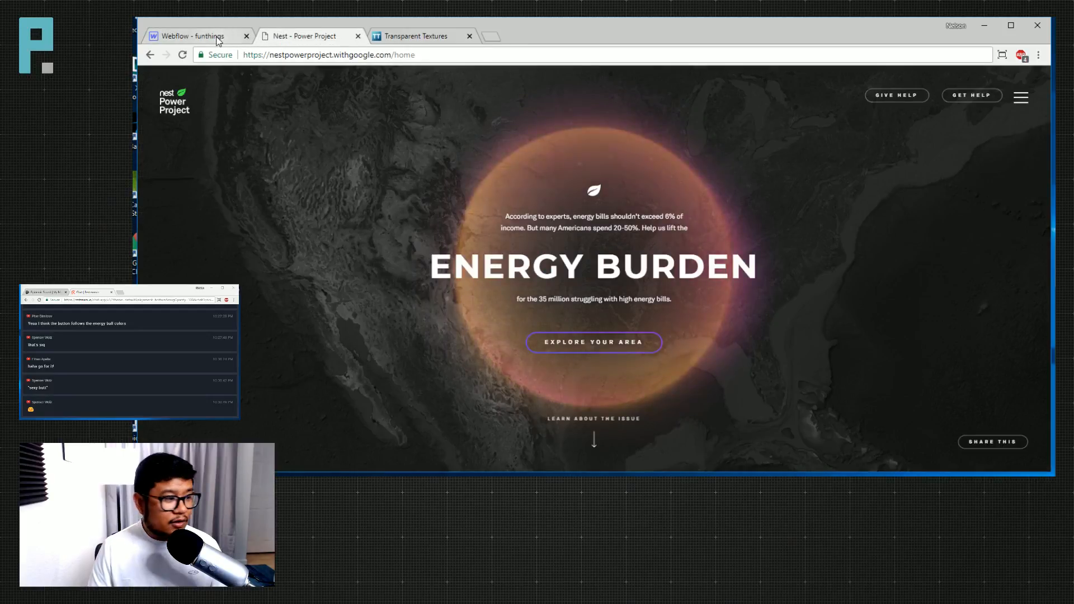
{"action": "middle_click", "coordinate": [309, 40]}
{"action": "left_click", "coordinate": [214, 34]}
{"action": "left_click", "coordinate": [332, 39]}
{"action": "middle_click", "coordinate": [332, 38]}
Select the page body and set its background color to the light grey #ccc.
{"action": "left_click", "coordinate": [434, 233]}
{"action": "scroll", "coordinate": [956, 311], "scroll_direction": "down", "scroll_amount": 3}
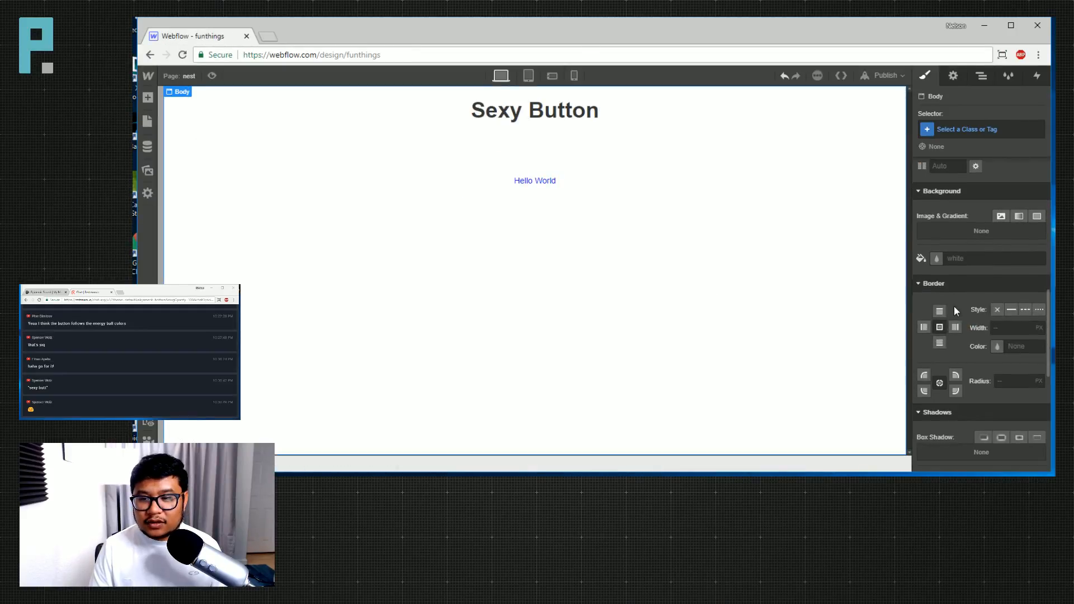
{"action": "left_click", "coordinate": [936, 259]}
{"action": "mouse_move", "coordinate": [923, 325]}
{"action": "left_mouse_down"}
{"action": "mouse_move", "coordinate": [920, 347]}
{"action": "mouse_move", "coordinate": [910, 308]}
{"action": "mouse_move", "coordinate": [907, 319]}
{"action": "mouse_move", "coordinate": [1026, 247]}
{"action": "left_mouse_up"}
{"action": "left_click", "coordinate": [783, 278]}
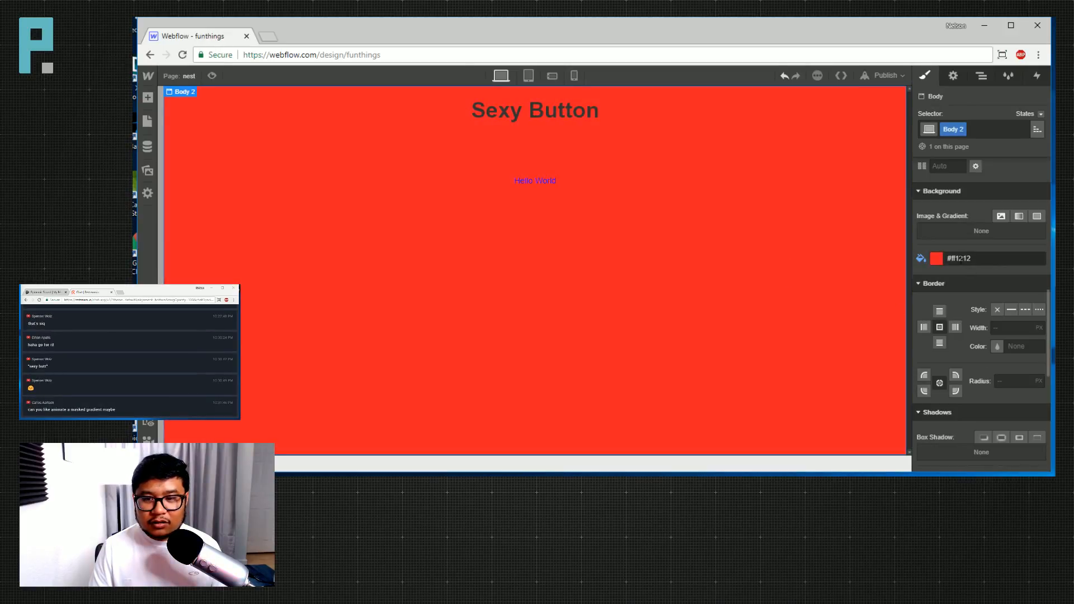
{"action": "left_click", "coordinate": [935, 257]}
{"action": "mouse_move", "coordinate": [950, 305]}
{"action": "left_mouse_down"}
{"action": "mouse_move", "coordinate": [930, 311]}
{"action": "mouse_move", "coordinate": [924, 295]}
{"action": "left_mouse_up"}
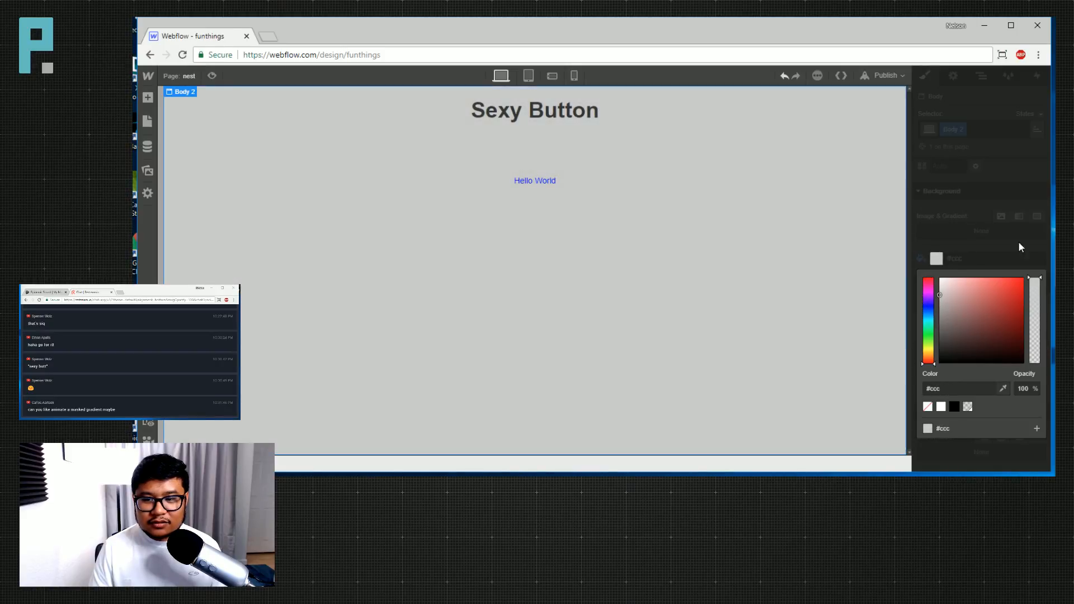
{"action": "left_click", "coordinate": [995, 236]}
Set the font color of the sexy button link block to white.
{"action": "left_click", "coordinate": [571, 182]}
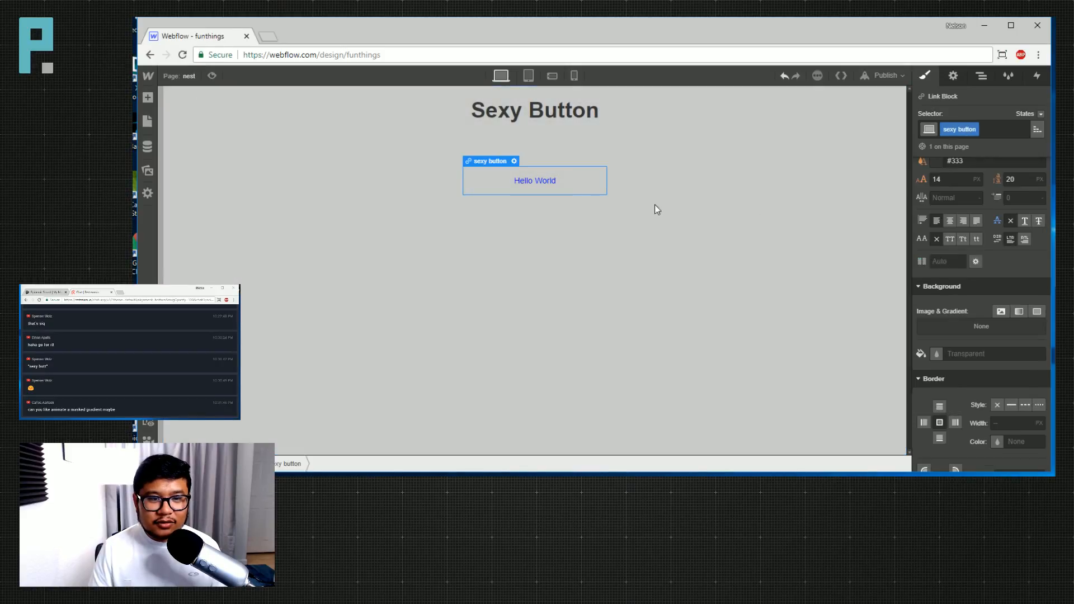
{"action": "scroll", "coordinate": [975, 250], "scroll_direction": "up", "scroll_amount": 1}
{"action": "left_click", "coordinate": [973, 219]}
{"action": "type", "text": "white"}
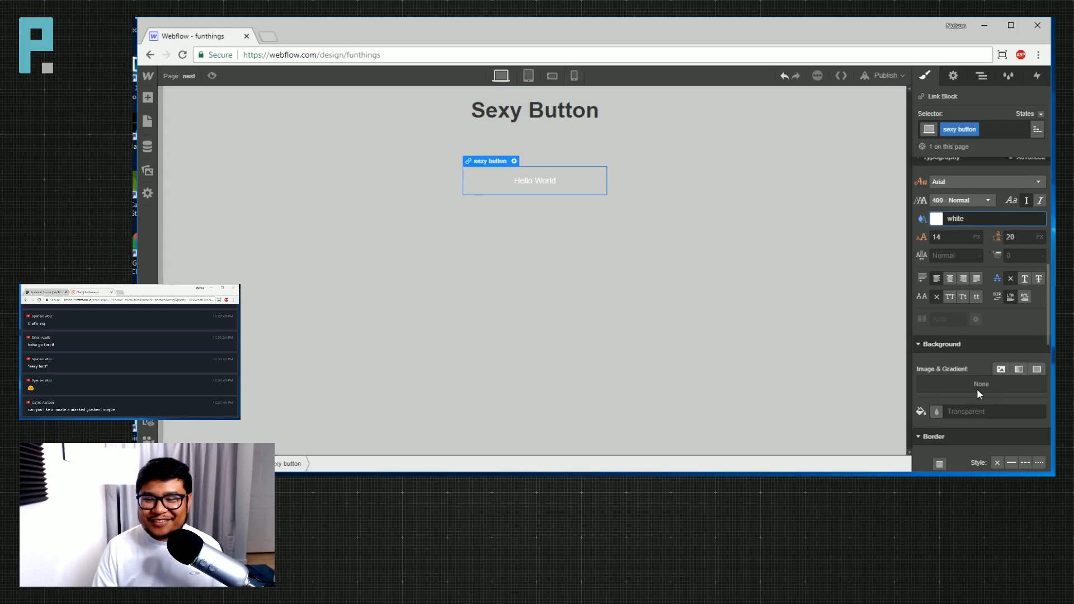
Set the border radius of the sexy button link block to 25 px.
{"action": "scroll", "coordinate": [977, 389], "scroll_direction": "down", "scroll_amount": 4}
{"action": "left_click", "coordinate": [1010, 303]}
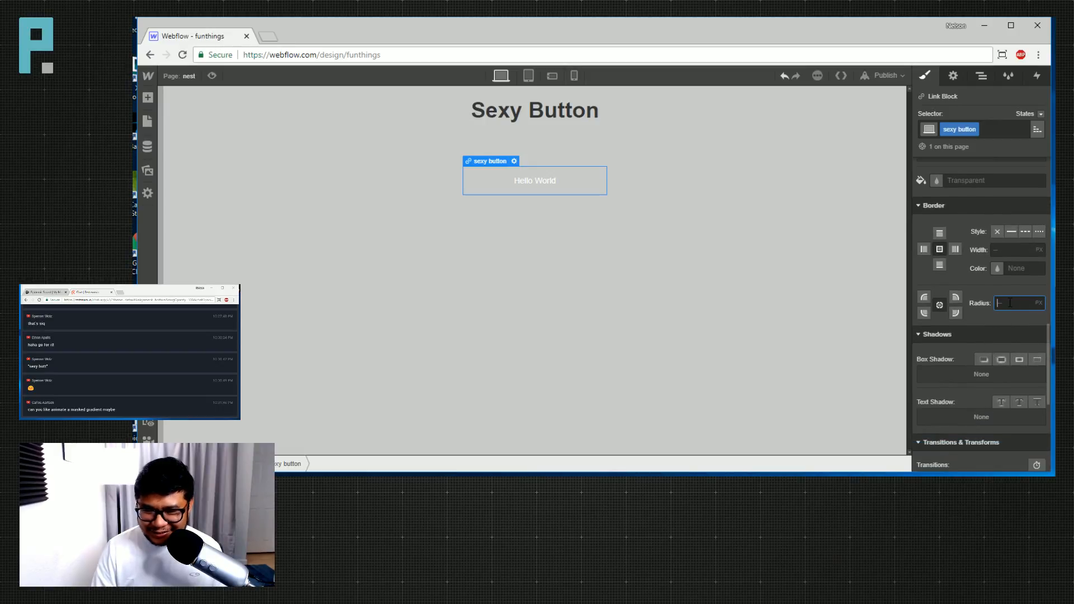
{"action": "type", "text": "25"}
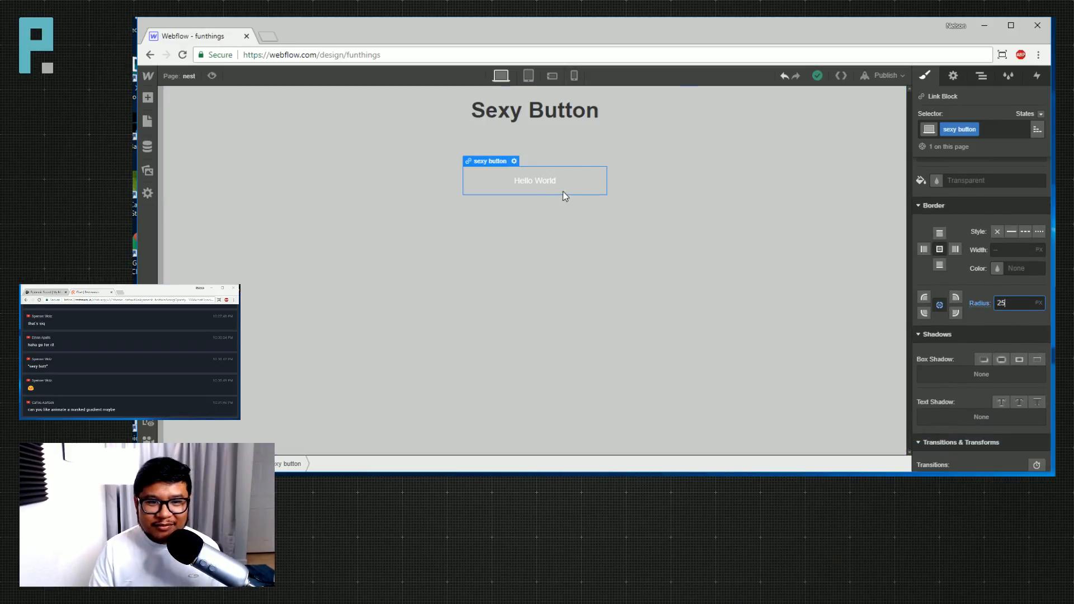
{"action": "left_click", "coordinate": [582, 182]}
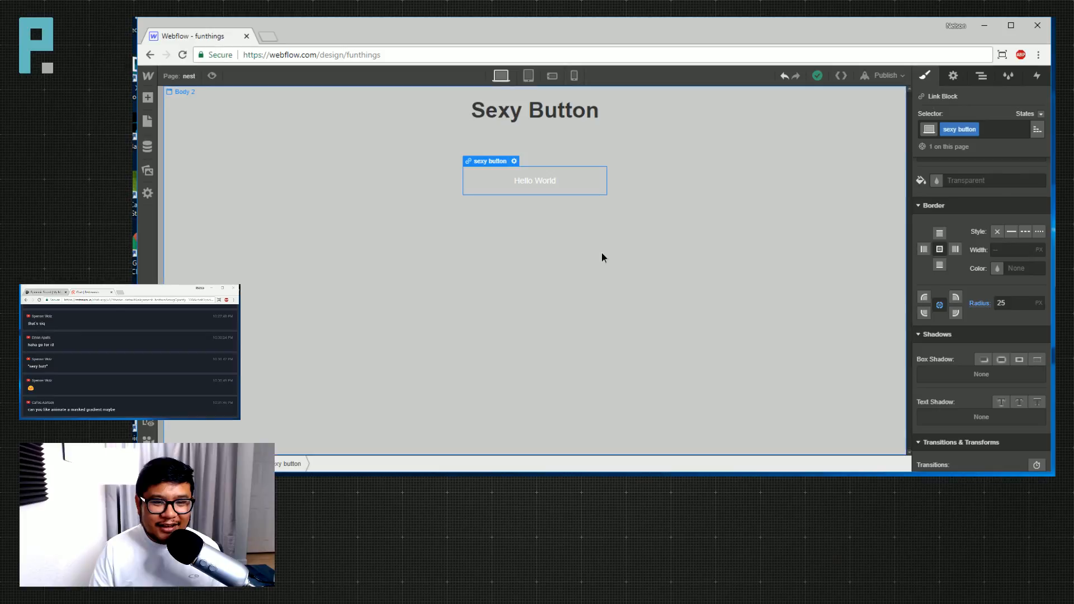
{"action": "left_click", "coordinate": [602, 252]}
{"action": "left_click", "coordinate": [579, 177]}
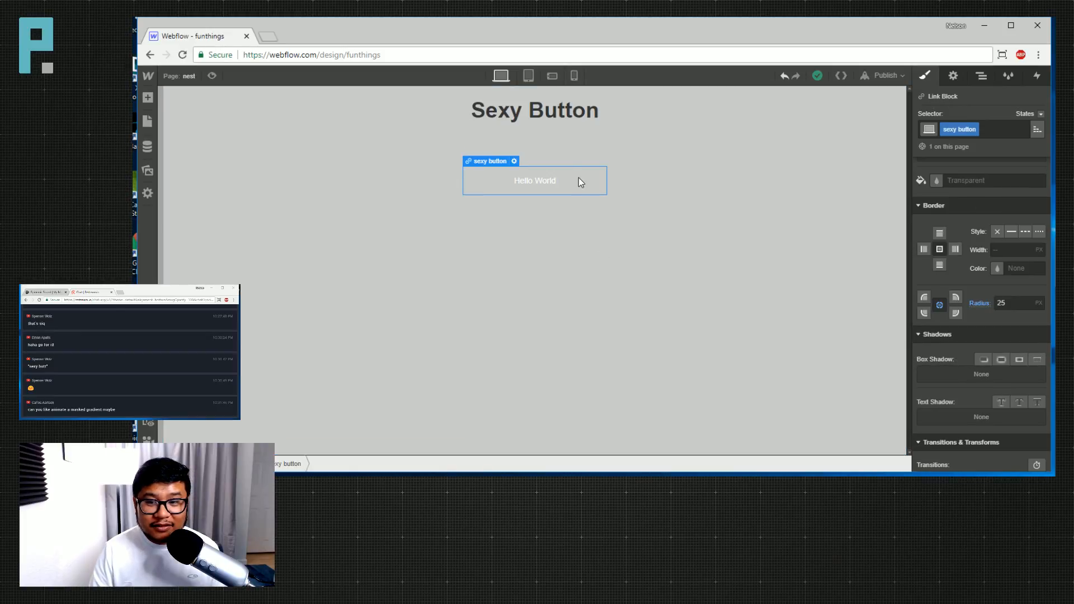
Give the sexy button a solid border with a width of 2 px and the blue color #09f.
{"action": "left_click", "coordinate": [1011, 231]}
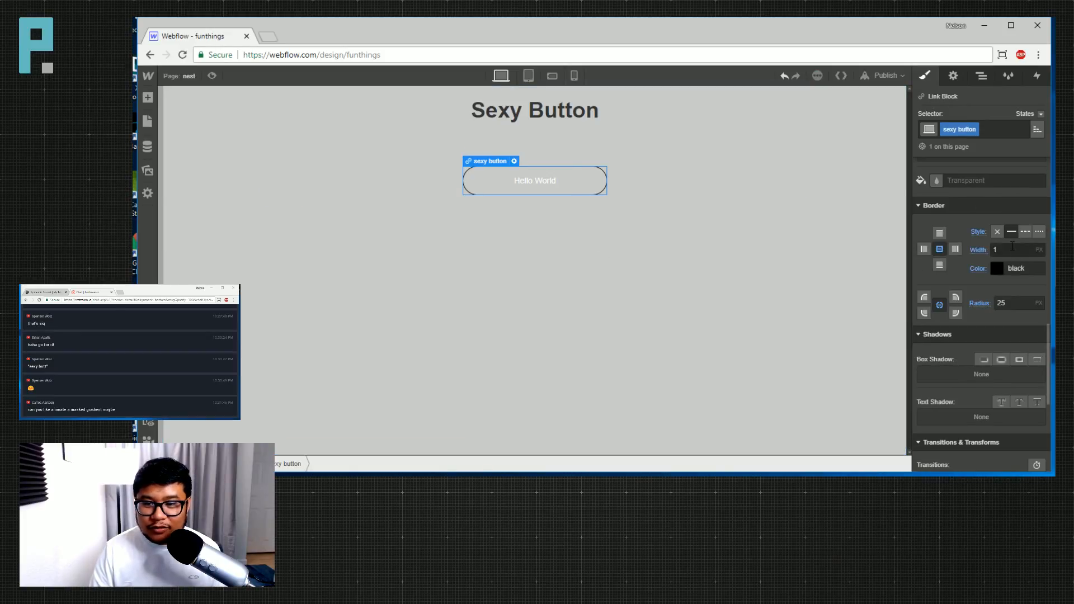
{"action": "left_click", "coordinate": [996, 269]}
{"action": "left_click", "coordinate": [928, 324]}
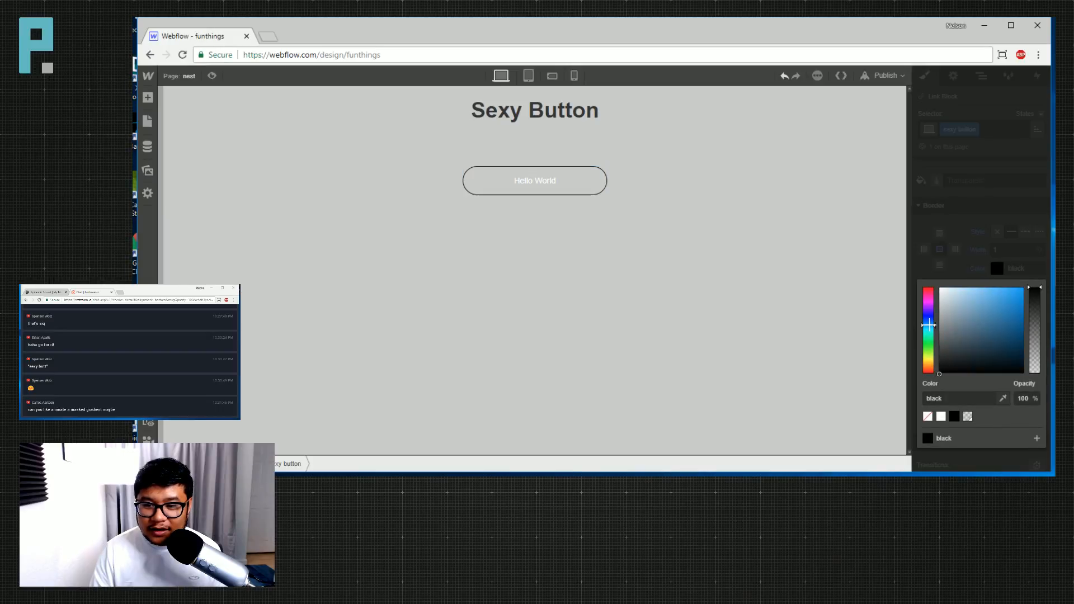
{"action": "left_click", "coordinate": [1005, 295]}
{"action": "left_click", "coordinate": [998, 223]}
{"action": "left_click", "coordinate": [965, 250]}
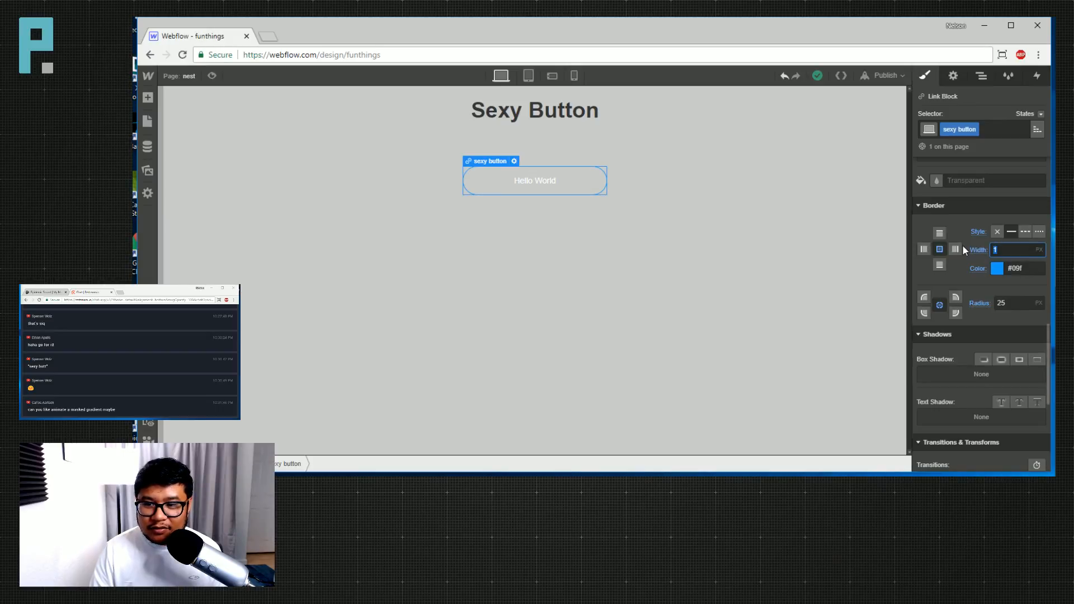
{"action": "type", "text": "2"}
{"action": "left_click", "coordinate": [677, 217]}
Set the sexy button's position to relative and add a div block inside it below the text block.
{"action": "left_click", "coordinate": [582, 186]}
{"action": "scroll", "coordinate": [966, 315], "scroll_direction": "up", "scroll_amount": 5}
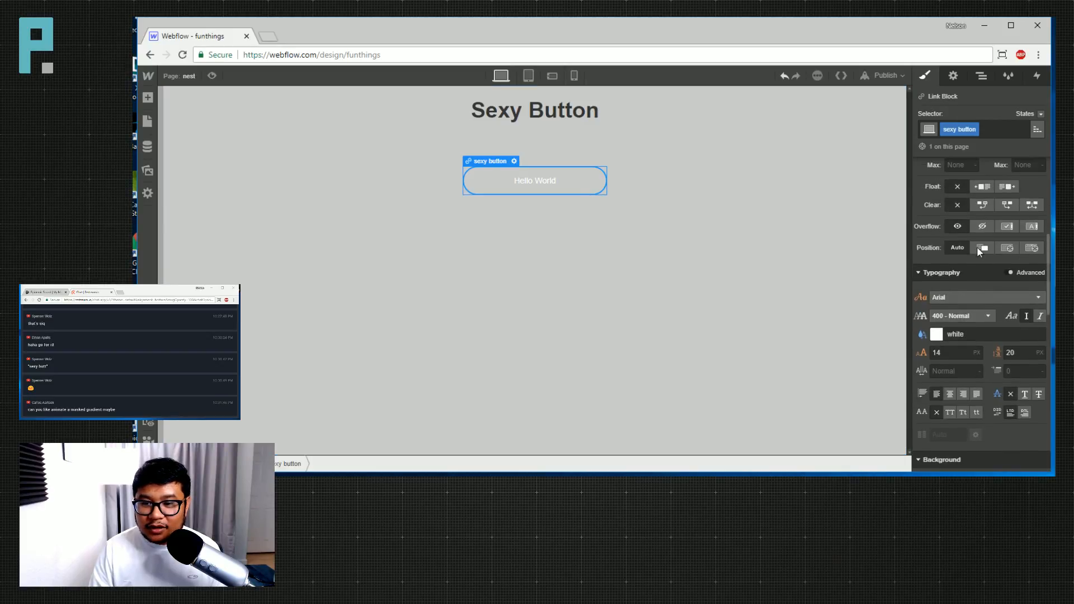
{"action": "left_click", "coordinate": [980, 248]}
{"action": "left_click", "coordinate": [981, 75]}
{"action": "key", "text": "a"}
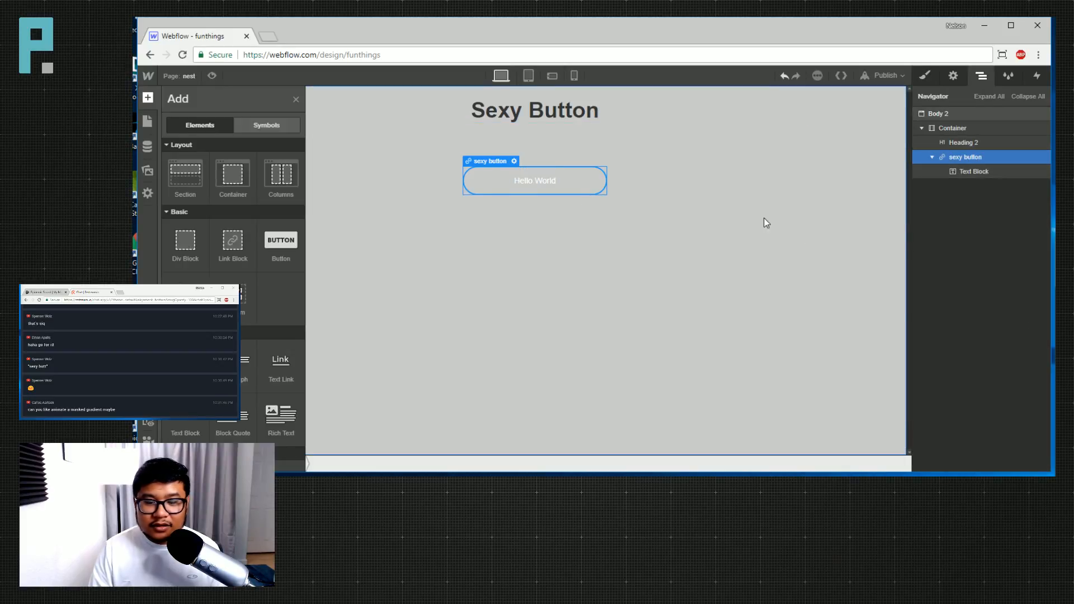
{"action": "left_click", "coordinate": [185, 240]}
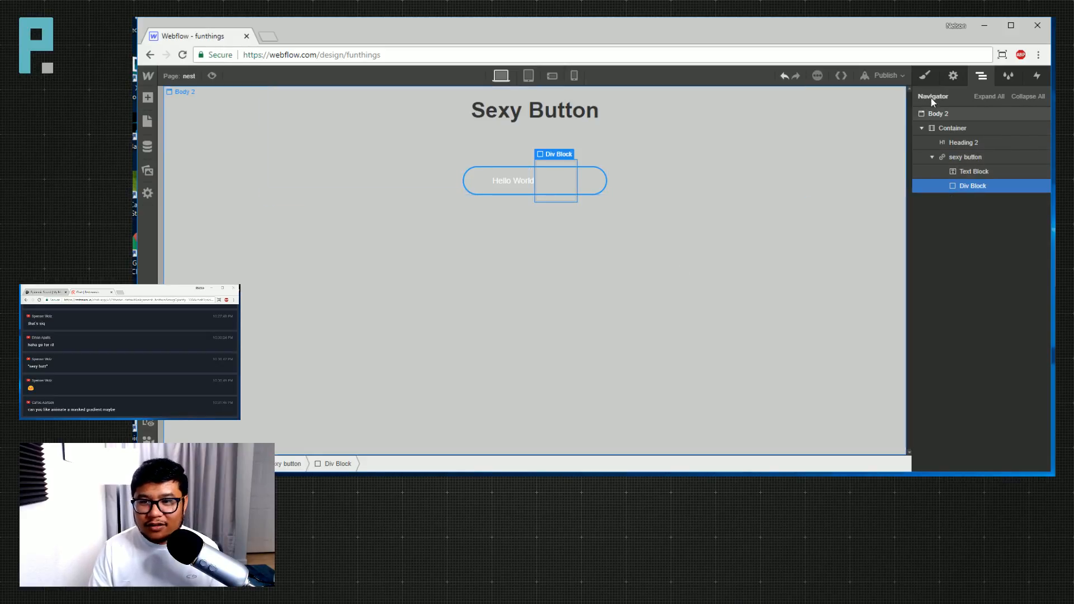
Assign the new div block a class named button bg.
{"action": "key", "text": "s"}
{"action": "left_click", "coordinate": [966, 128]}
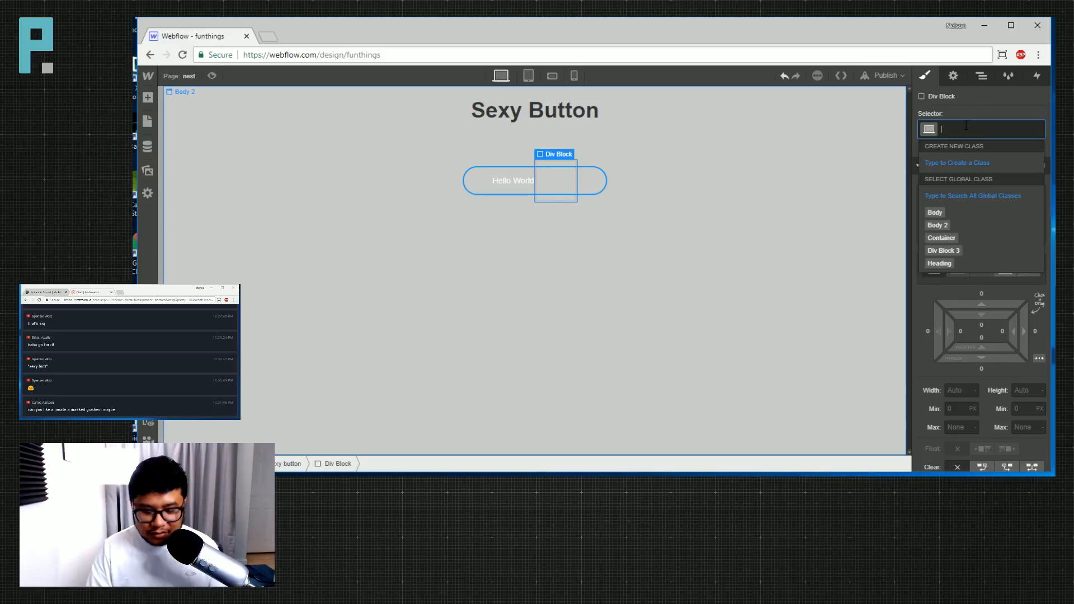
{"action": "type", "text": "button bg"}
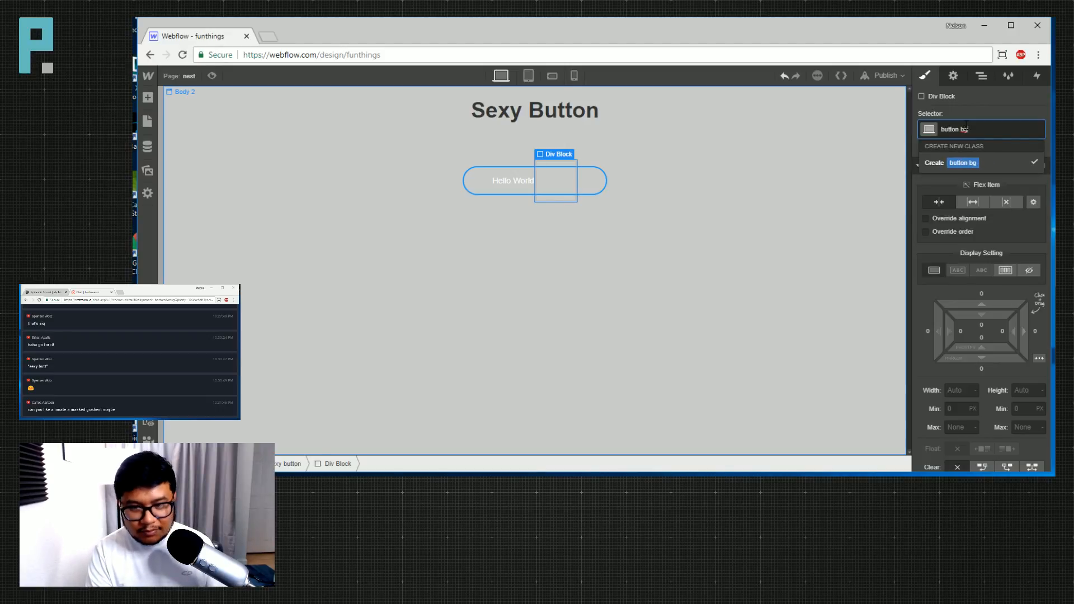
{"action": "key", "text": "Return"}
Position the button bg block absolutely with full coverage of the sexy button.
{"action": "scroll", "coordinate": [990, 352], "scroll_direction": "down", "scroll_amount": 3}
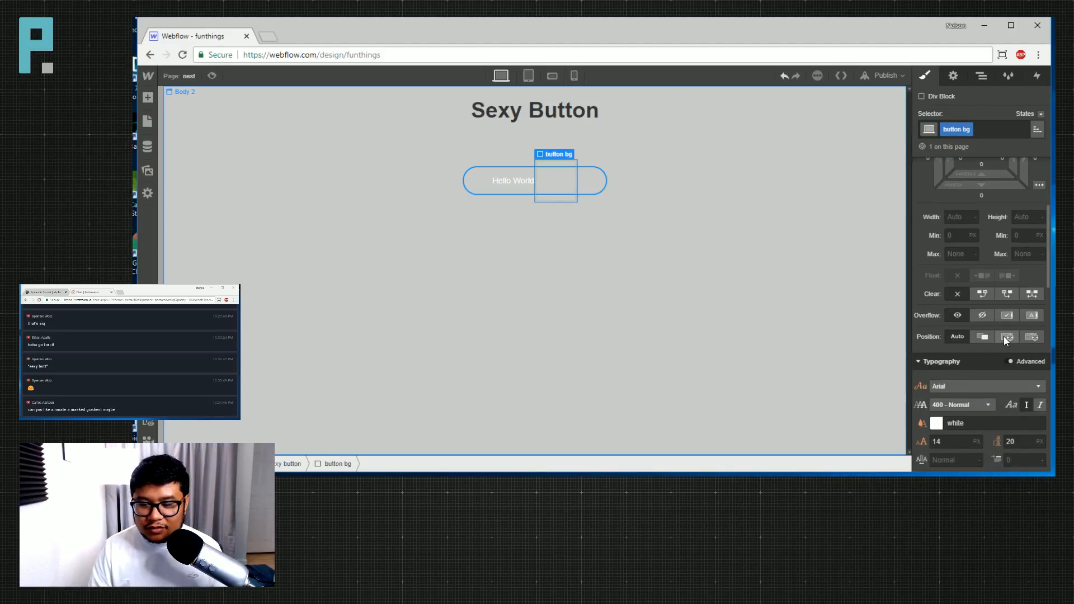
{"action": "left_click", "coordinate": [1006, 337]}
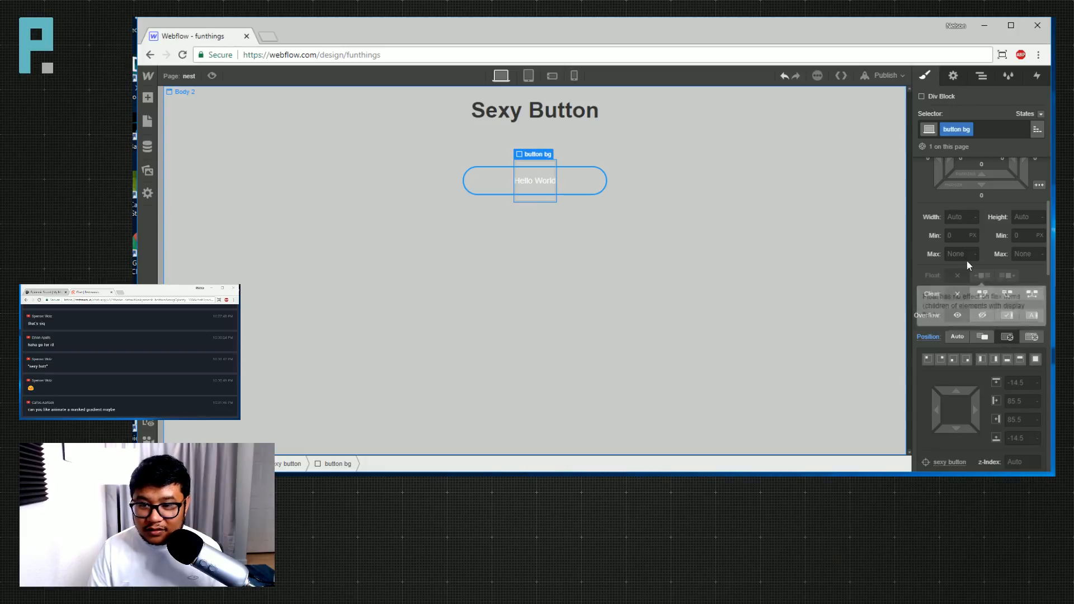
{"action": "left_click", "coordinate": [1036, 360]}
{"action": "scroll", "coordinate": [971, 380], "scroll_direction": "up", "scroll_amount": 1}
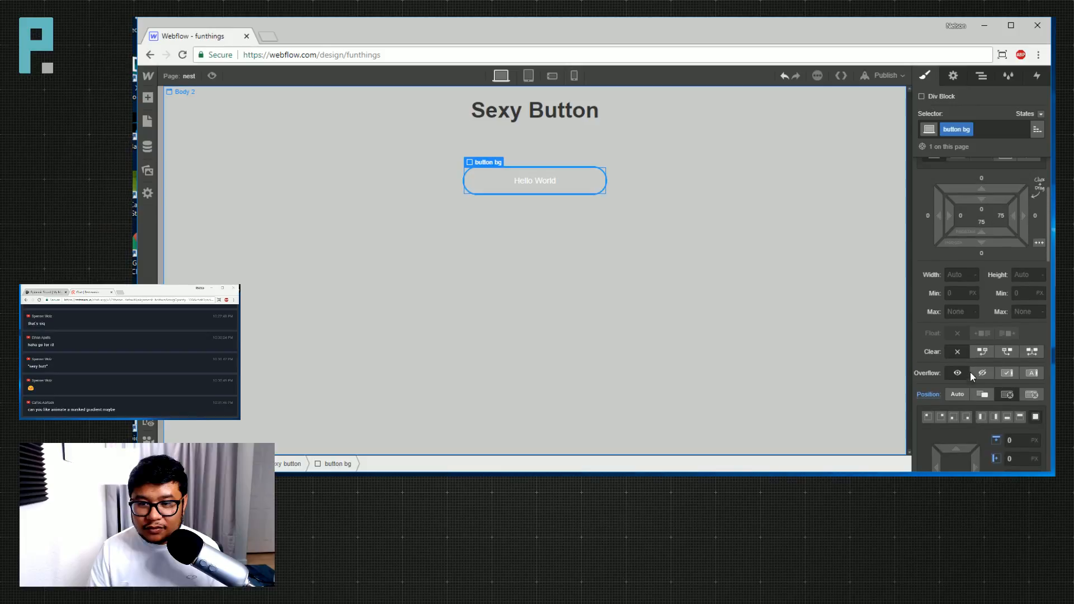
Set the button bg block's width to 300% and its height to 200%.
{"action": "left_click", "coordinate": [960, 275]}
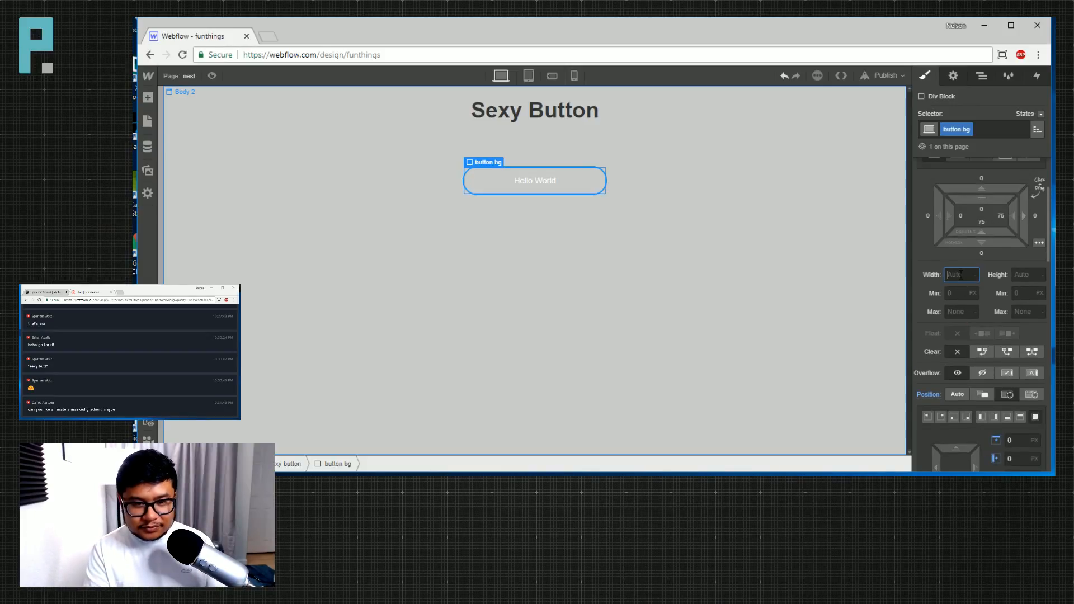
{"action": "type", "text": "500%"}
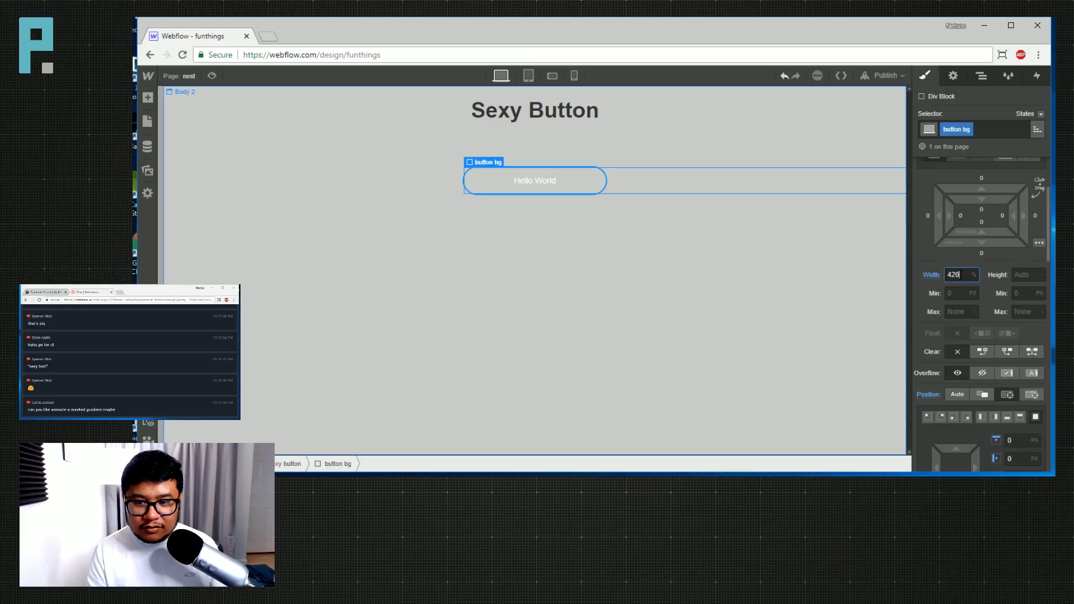
{"action": "key", "text": "BackSpace"}
{"action": "key", "text": "BackSpace"}
{"action": "key", "text": "BackSpace"}
{"action": "type", "text": "300"}
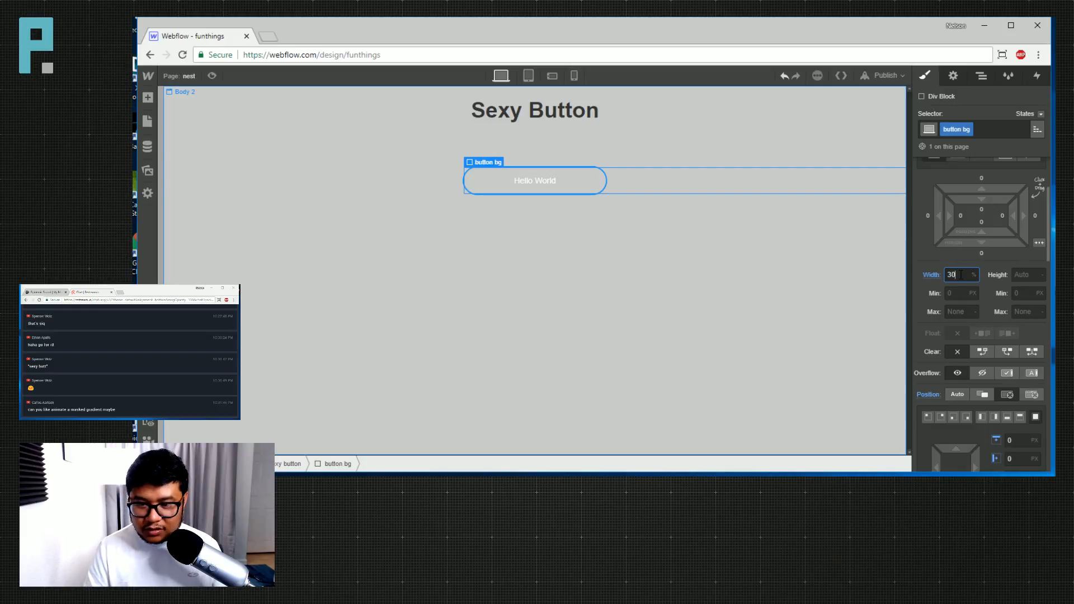
{"action": "left_click", "coordinate": [1031, 275]}
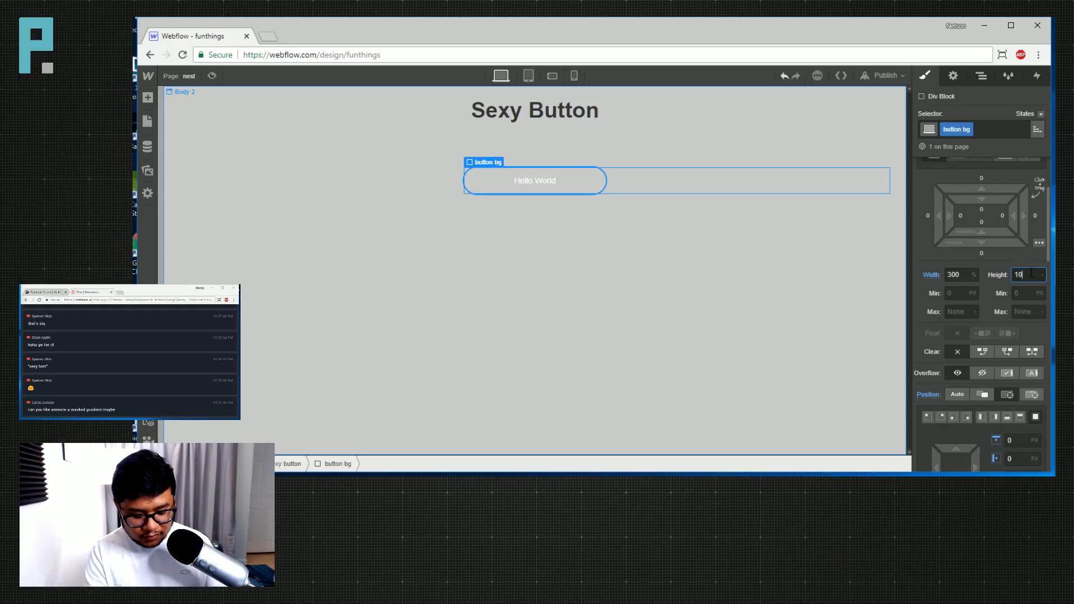
{"action": "type", "text": "200"}
{"action": "key", "text": "Return"}
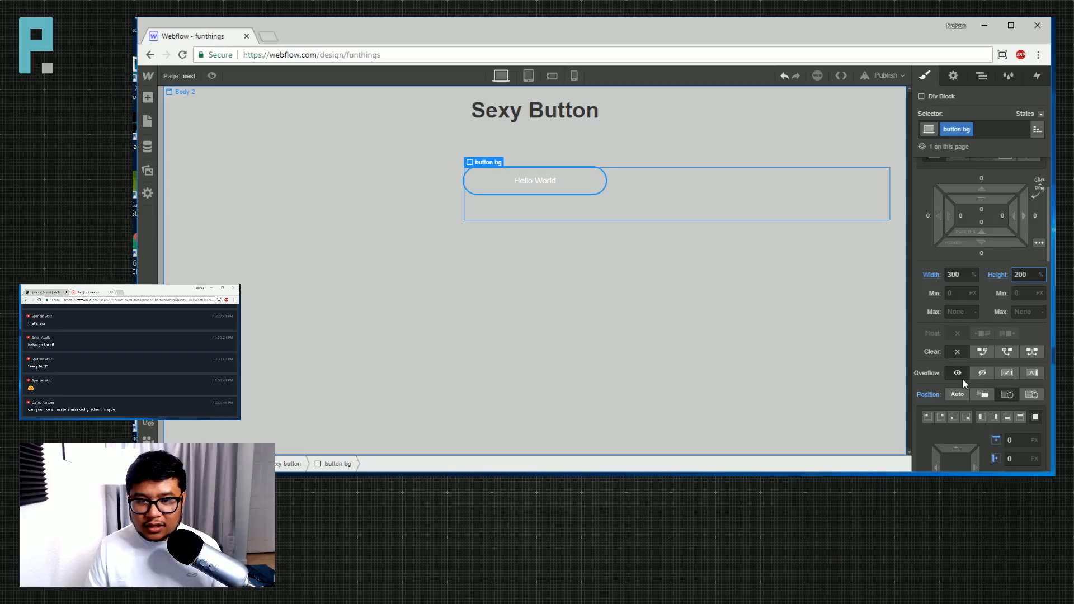
Try offsets from a bottom-left anchor on the button bg block, and reset all its offsets so it centers on the button.
{"action": "scroll", "coordinate": [962, 378], "scroll_direction": "down", "scroll_amount": 3}
{"action": "left_click", "coordinate": [953, 245]}
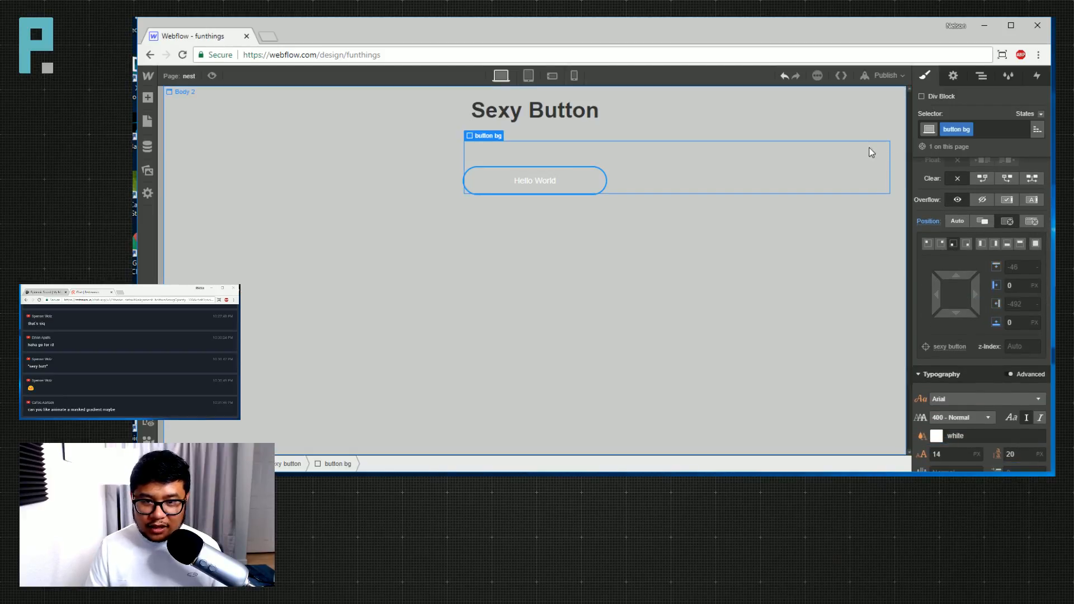
{"action": "left_click_drag", "start_coordinate": [935, 293], "coordinate": [880, 293]}
{"action": "left_click_drag", "start_coordinate": [958, 309], "coordinate": [958, 347]}
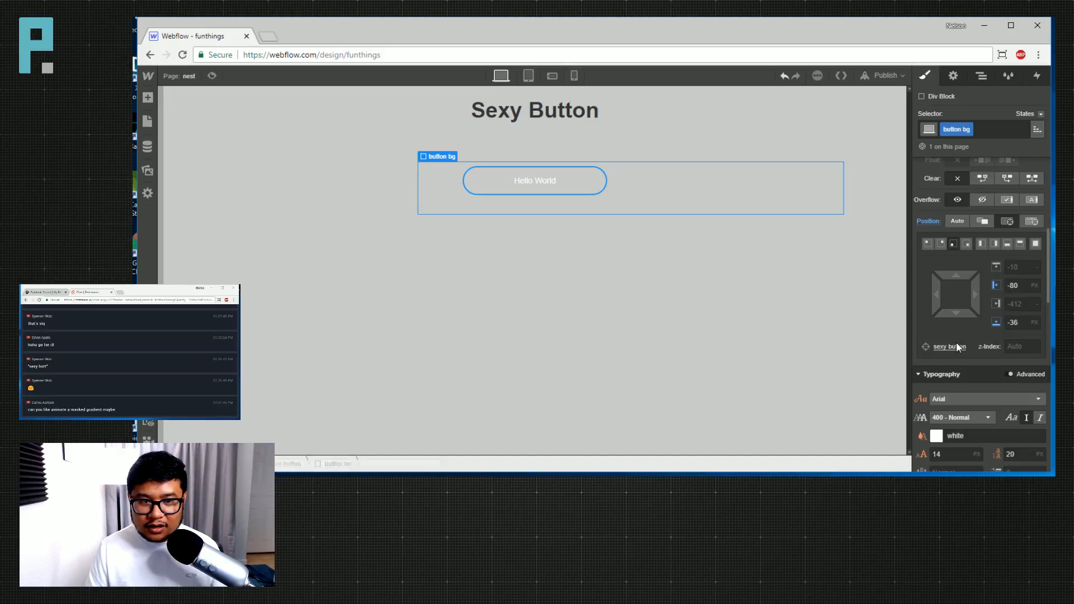
{"action": "left_click_drag", "start_coordinate": [995, 301], "coordinate": [982, 324]}
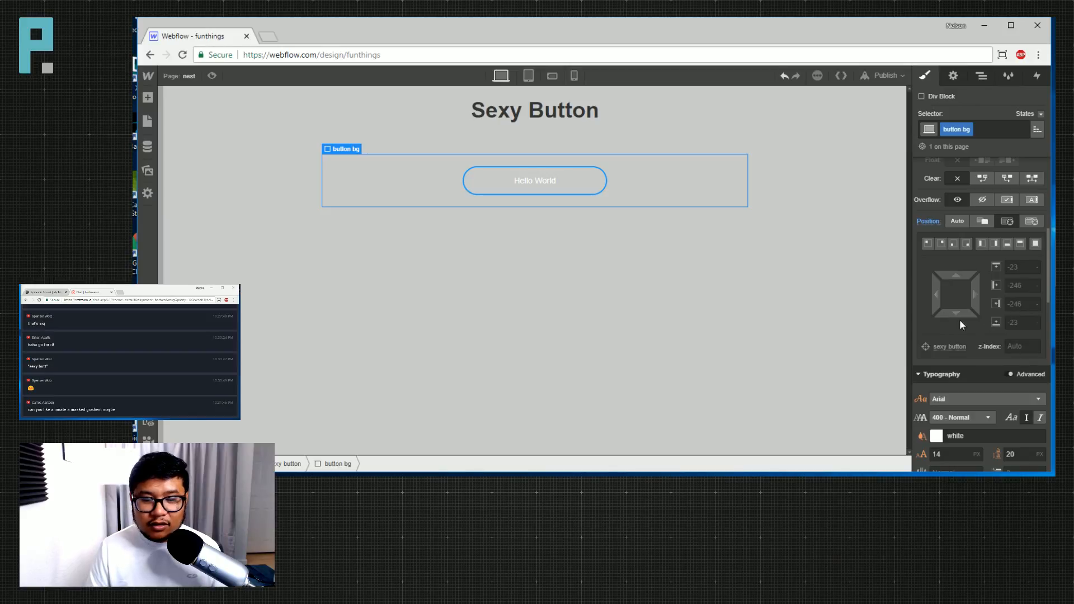
Add a linear background gradient to the button bg block and set its angle to 90 degrees.
{"action": "scroll", "coordinate": [994, 317], "scroll_direction": "down", "scroll_amount": 8}
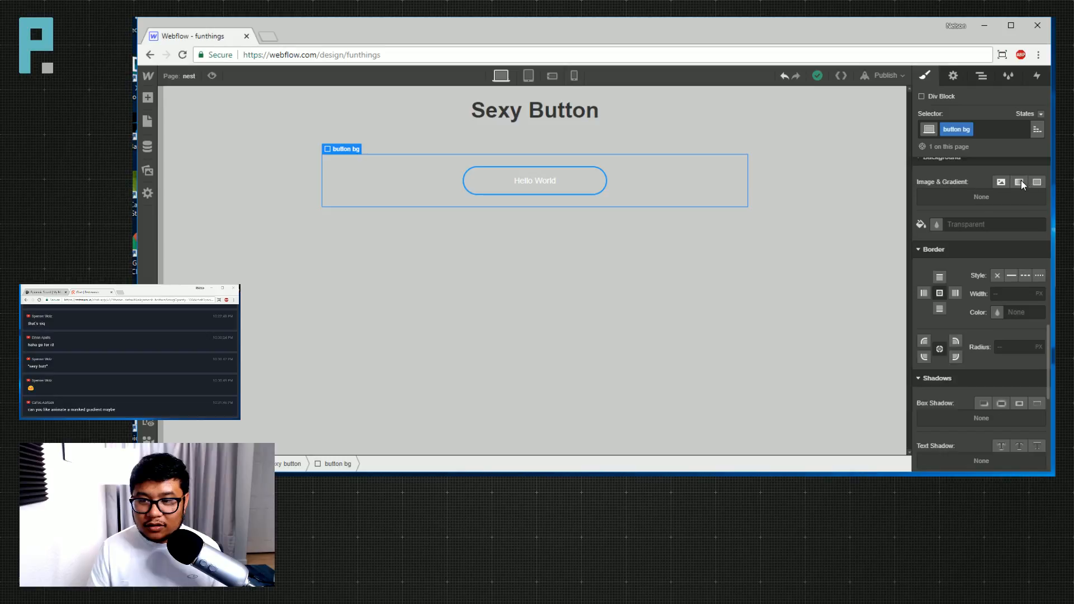
{"action": "left_click", "coordinate": [1019, 181]}
{"action": "left_click", "coordinate": [945, 322]}
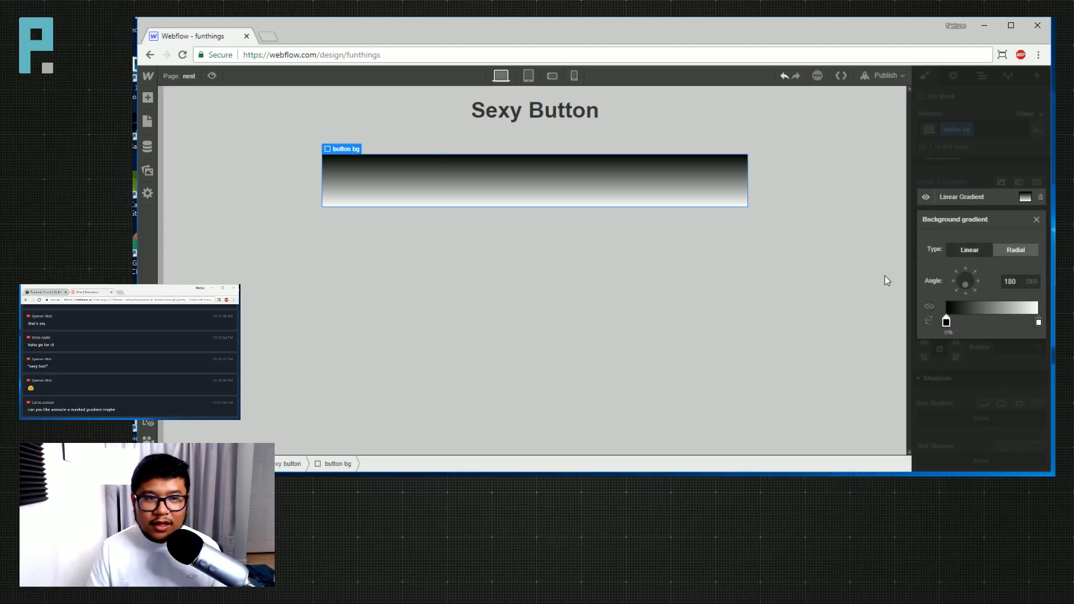
{"action": "left_click", "coordinate": [946, 322]}
{"action": "key", "text": "Escape"}
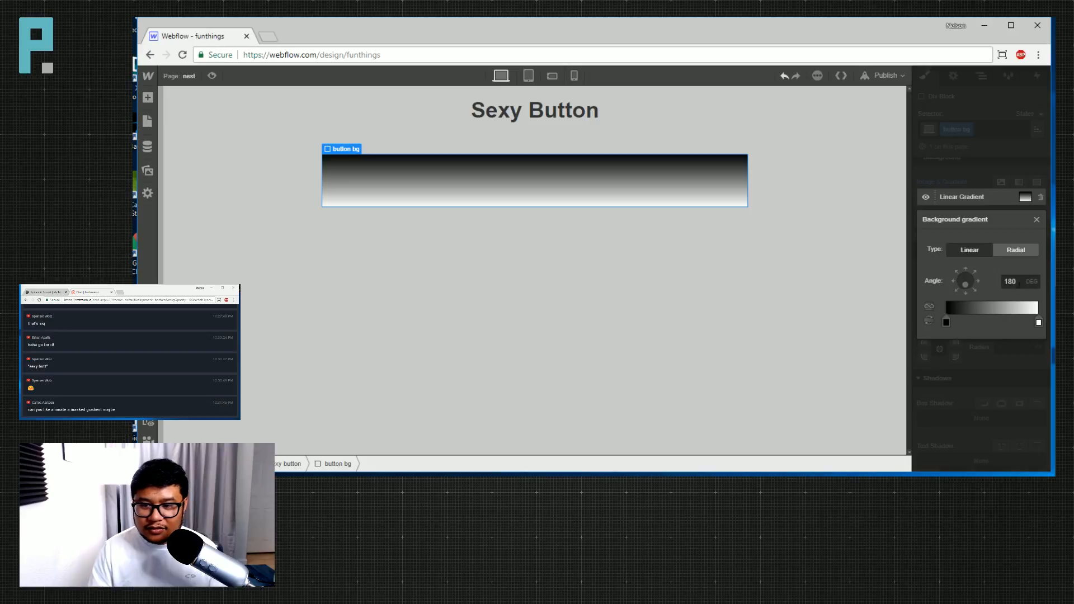
{"action": "left_click", "coordinate": [955, 284]}
{"action": "left_click", "coordinate": [972, 316]}
{"action": "left_click", "coordinate": [979, 281]}
Change the gradient's first color stop from black to the pink #ff6bed.
{"action": "left_click", "coordinate": [945, 321]}
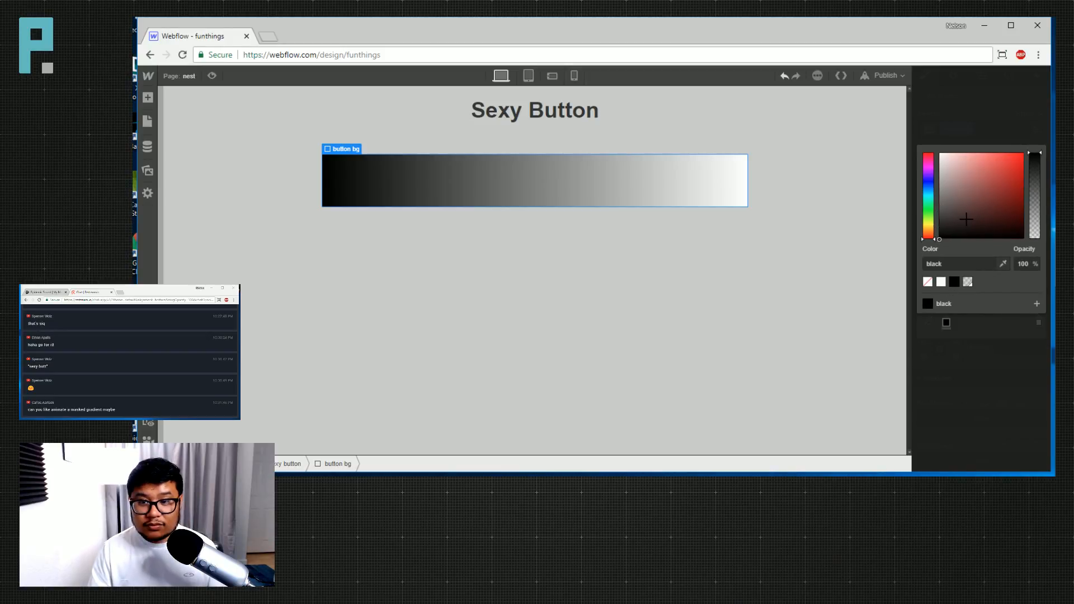
{"action": "mouse_move", "coordinate": [923, 230]}
{"action": "left_mouse_down"}
{"action": "mouse_move", "coordinate": [928, 165]}
{"action": "mouse_move", "coordinate": [989, 144]}
{"action": "left_mouse_up"}
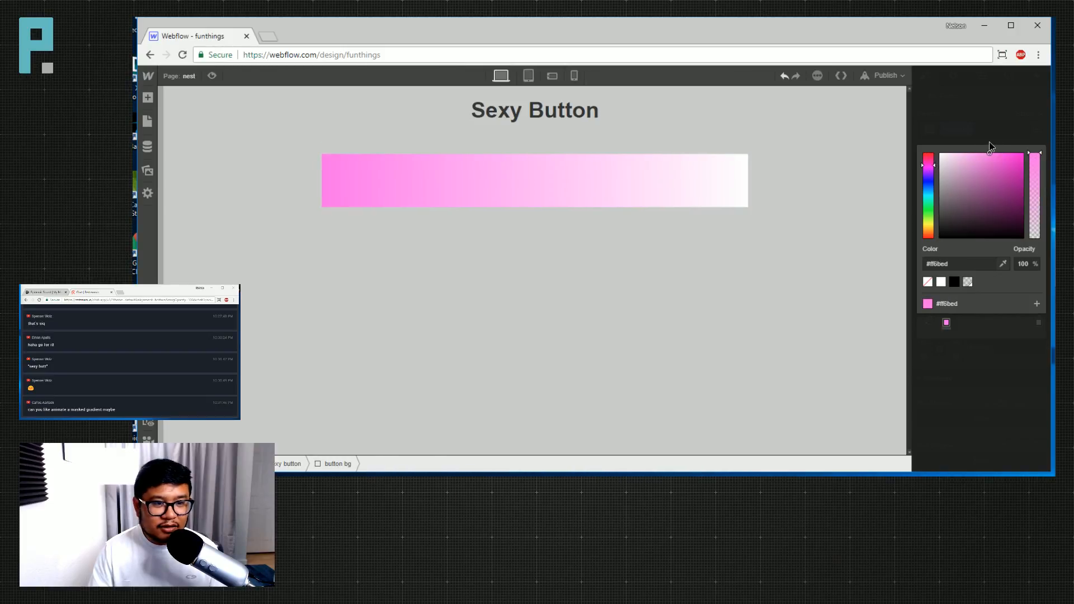
{"action": "left_click", "coordinate": [1017, 126]}
Move the gradient's white end stop to about 25% and recolor it light purple #df8bff.
{"action": "left_click_drag", "start_coordinate": [1038, 322], "coordinate": [969, 321]}
{"action": "left_click", "coordinate": [969, 321]}
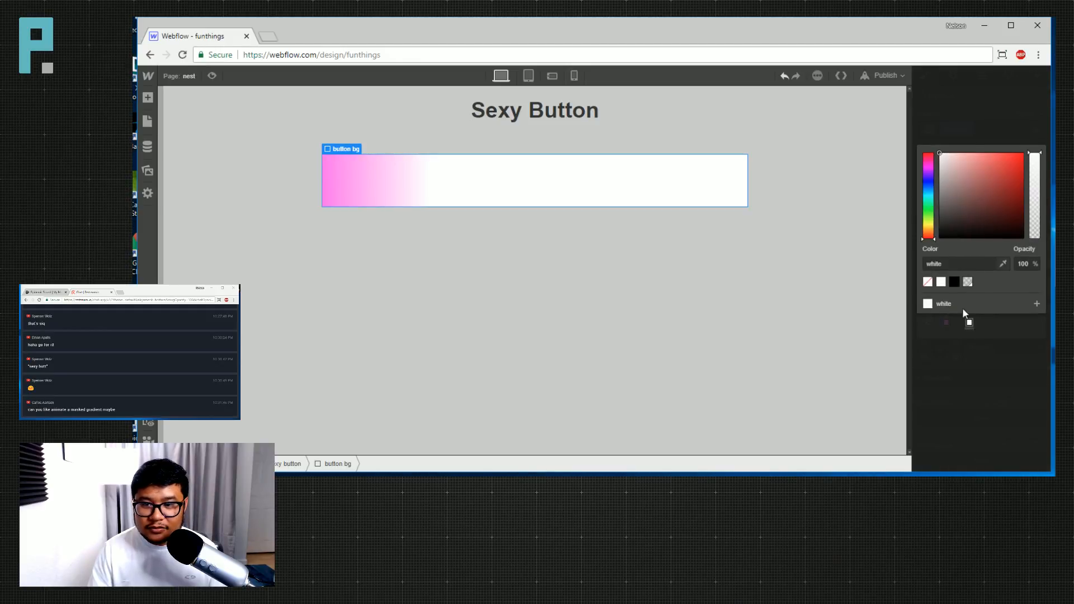
{"action": "left_click", "coordinate": [926, 177]}
{"action": "left_click_drag", "start_coordinate": [927, 177], "coordinate": [929, 170]}
{"action": "left_click_drag", "start_coordinate": [1001, 154], "coordinate": [979, 145]}
{"action": "left_click", "coordinate": [1009, 128]}
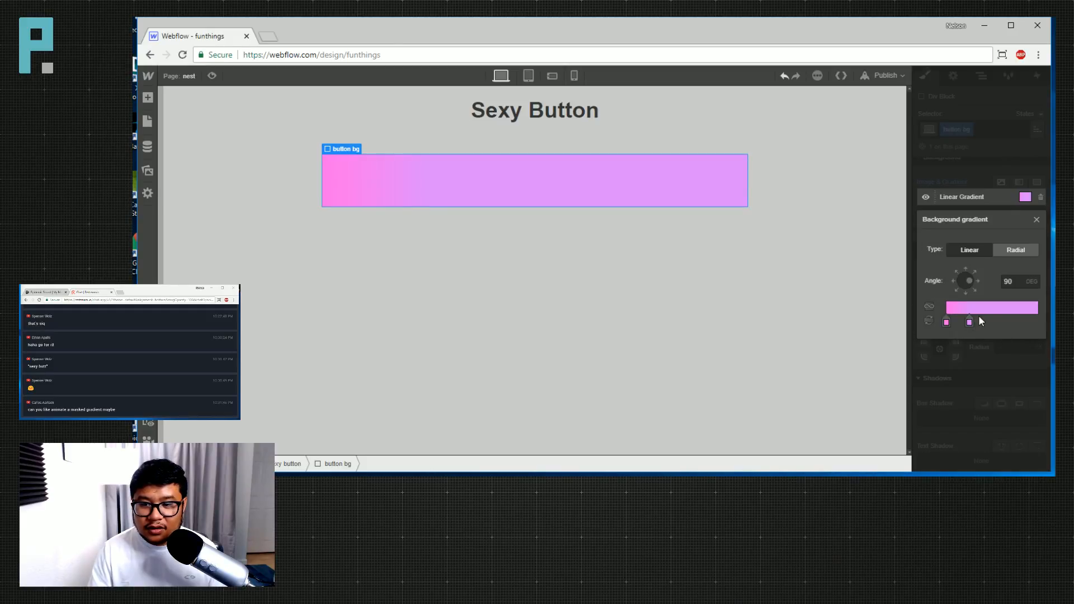
Add a third gradient stop in violet blue #9474fa and move the second and third stops to about 15% and 30%.
{"action": "left_click", "coordinate": [984, 322]}
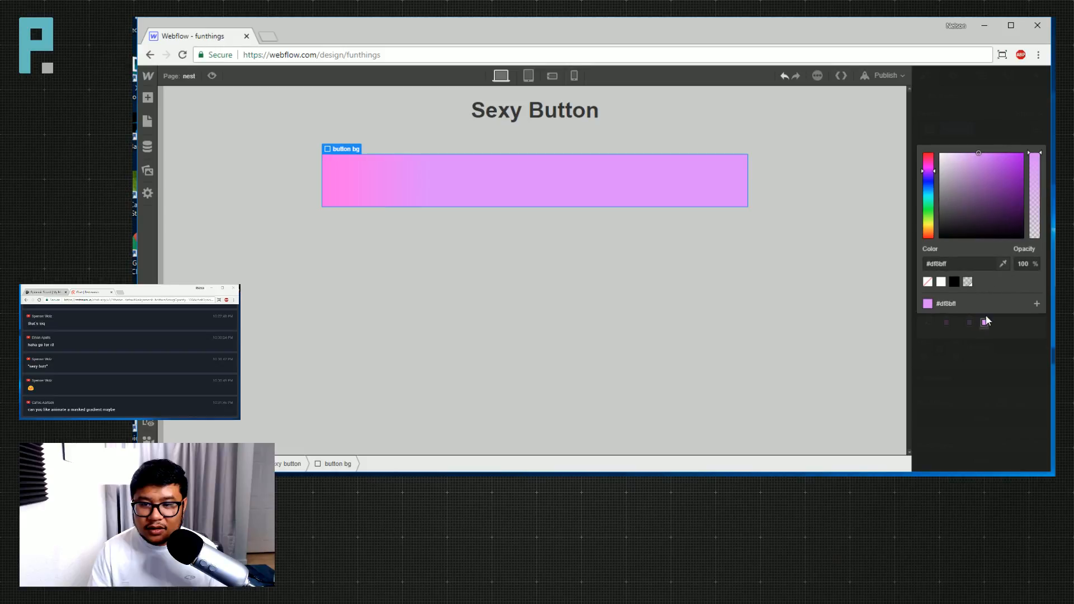
{"action": "left_click", "coordinate": [927, 176]}
{"action": "mouse_move", "coordinate": [985, 157]}
{"action": "left_mouse_down"}
{"action": "mouse_move", "coordinate": [996, 155]}
{"action": "mouse_move", "coordinate": [984, 154]}
{"action": "mouse_move", "coordinate": [1006, 105]}
{"action": "left_mouse_up"}
{"action": "left_click", "coordinate": [1007, 106]}
{"action": "mouse_move", "coordinate": [969, 322]}
{"action": "left_mouse_down"}
{"action": "mouse_move", "coordinate": [954, 320]}
{"action": "mouse_move", "coordinate": [974, 318]}
{"action": "left_mouse_up"}
Add a fourth gradient stop at about 45% and color it a soft blue.
{"action": "left_click", "coordinate": [988, 322]}
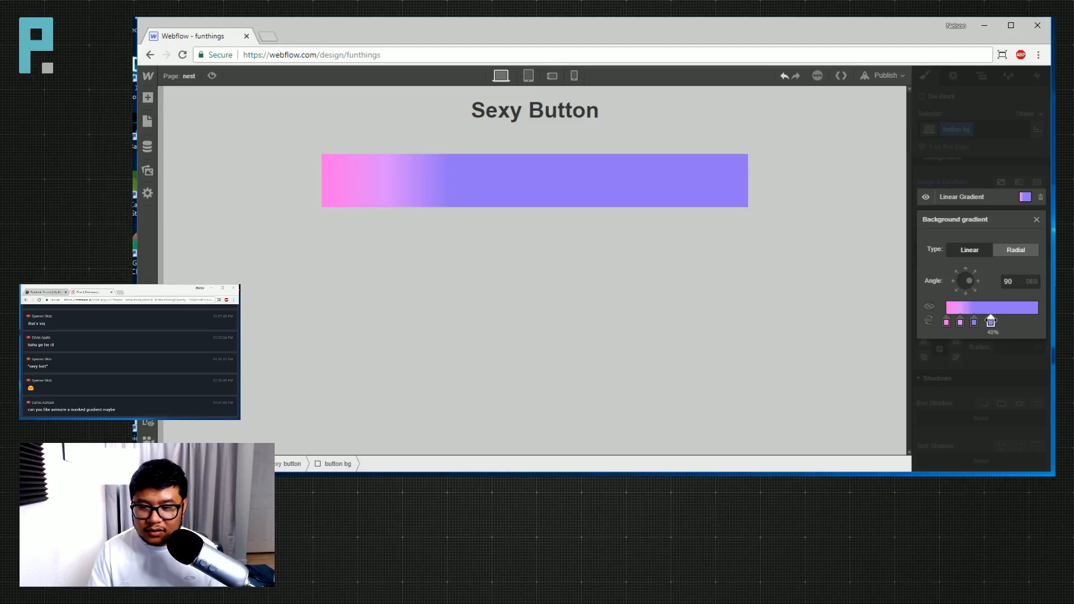
{"action": "left_click", "coordinate": [989, 320]}
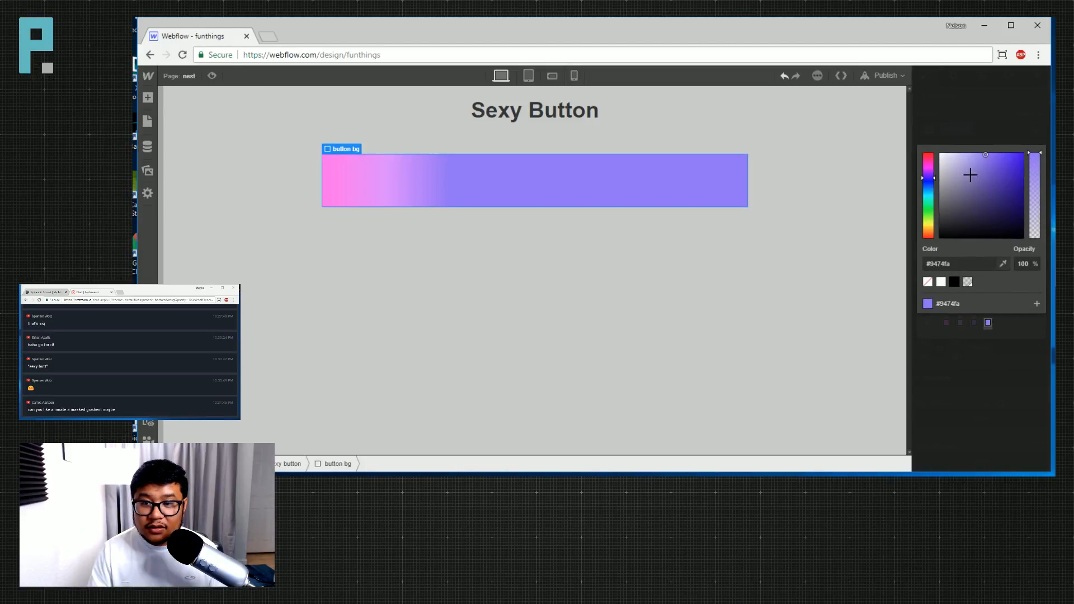
{"action": "left_click", "coordinate": [927, 183]}
{"action": "left_click_drag", "start_coordinate": [976, 179], "coordinate": [987, 150]}
{"action": "left_click_drag", "start_coordinate": [927, 184], "coordinate": [925, 185]}
Add a fifth gradient stop at about 60% and color it light blue #72c7ff.
{"action": "left_click", "coordinate": [988, 322]}
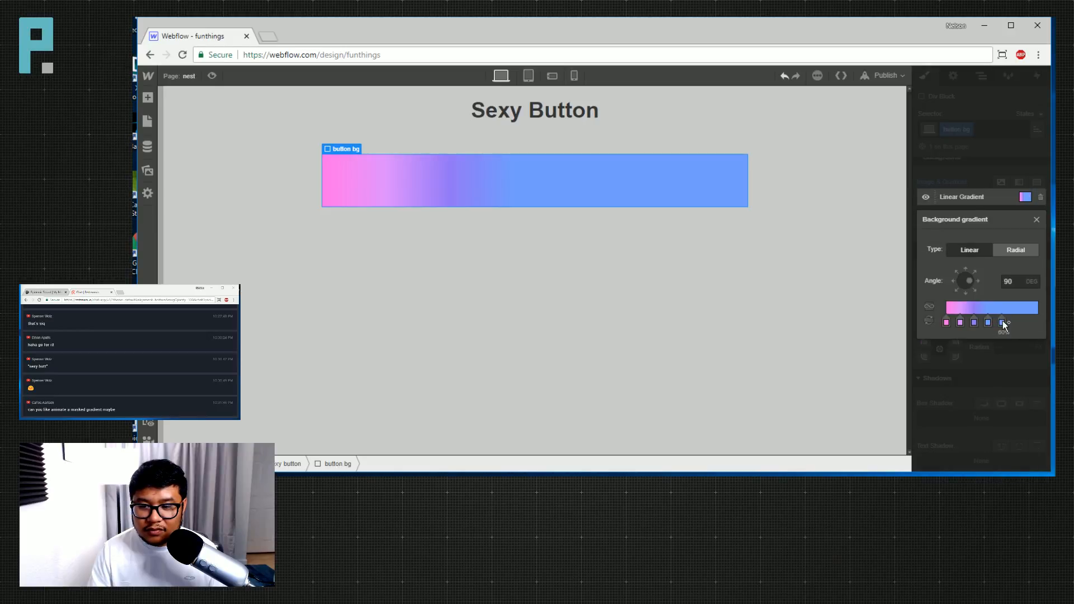
{"action": "left_click", "coordinate": [1003, 323]}
{"action": "left_click_drag", "start_coordinate": [927, 186], "coordinate": [927, 191]}
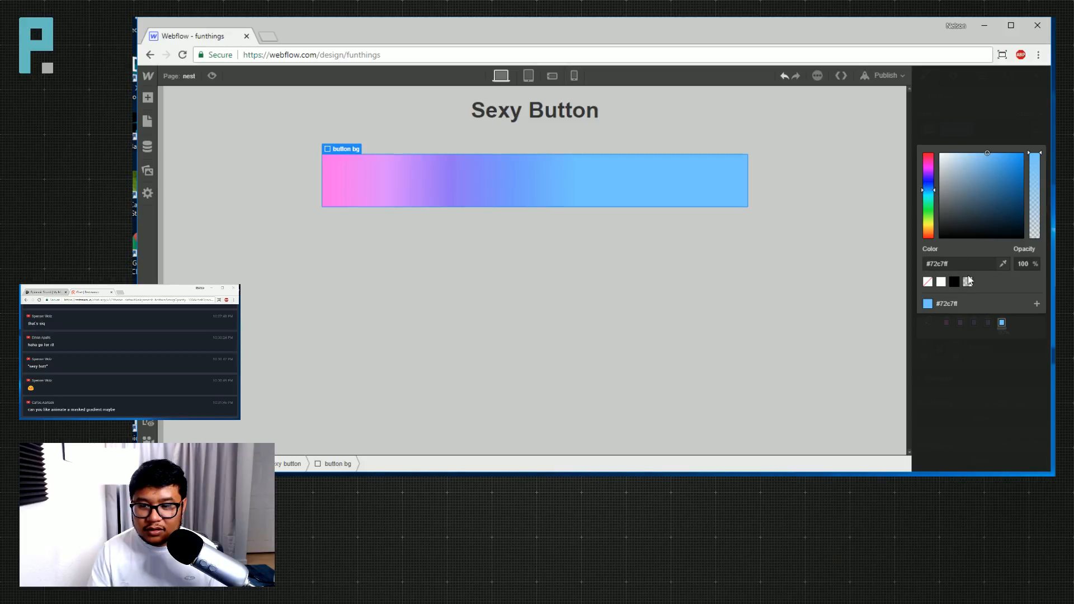
Add a sixth gradient stop at about 75% and shift its hue to cyan #72f9ff.
{"action": "left_click", "coordinate": [1018, 323]}
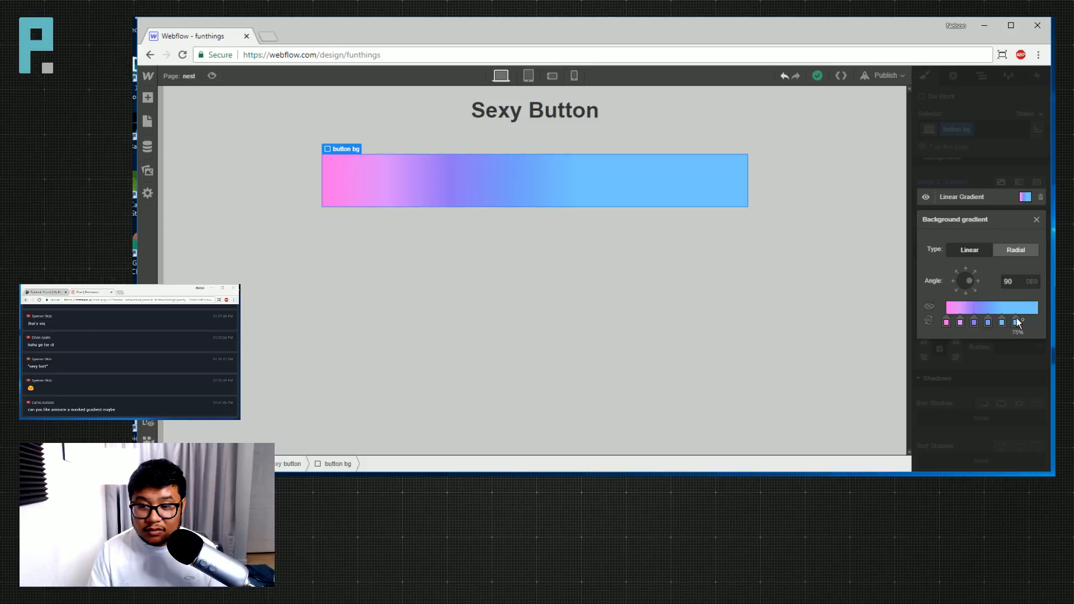
{"action": "left_click", "coordinate": [1016, 321]}
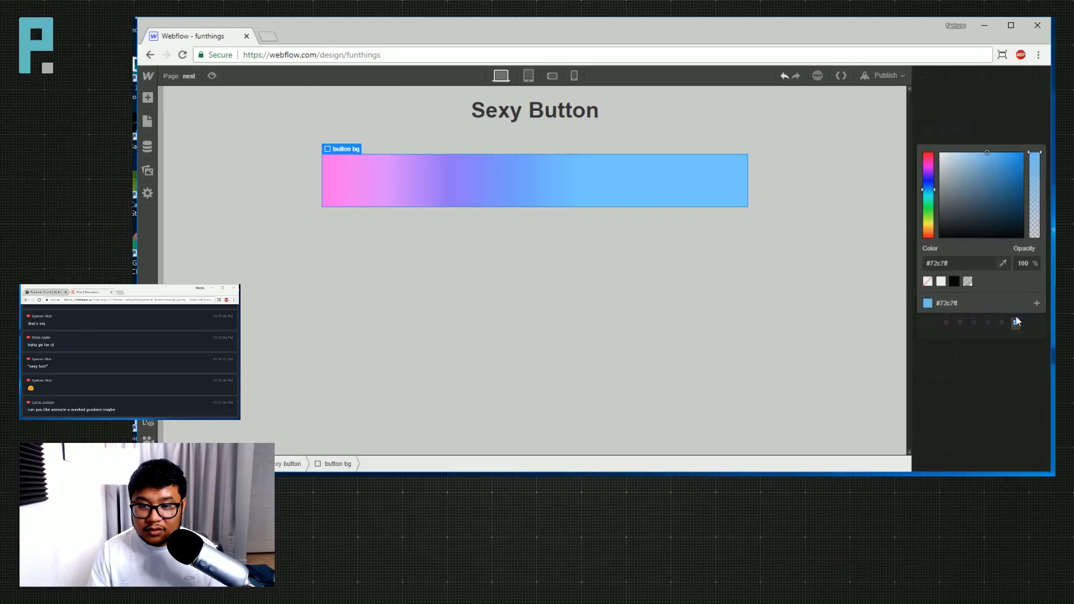
{"action": "left_click_drag", "start_coordinate": [927, 189], "coordinate": [928, 197]}
Add a seventh gradient stop at about 90% and color it aqua green #72ffd2.
{"action": "left_click", "coordinate": [1031, 324]}
{"action": "mouse_move", "coordinate": [1031, 323]}
{"action": "left_mouse_down"}
{"action": "mouse_move", "coordinate": [1015, 322]}
{"action": "mouse_move", "coordinate": [1029, 320]}
{"action": "left_mouse_up"}
{"action": "left_click", "coordinate": [1029, 321]}
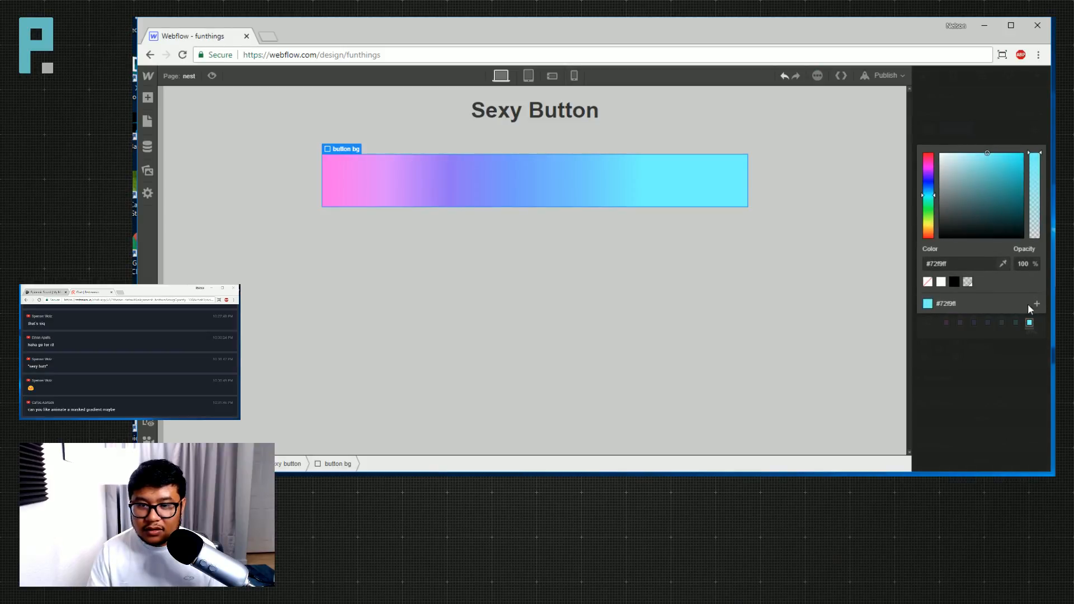
{"action": "left_click", "coordinate": [928, 200]}
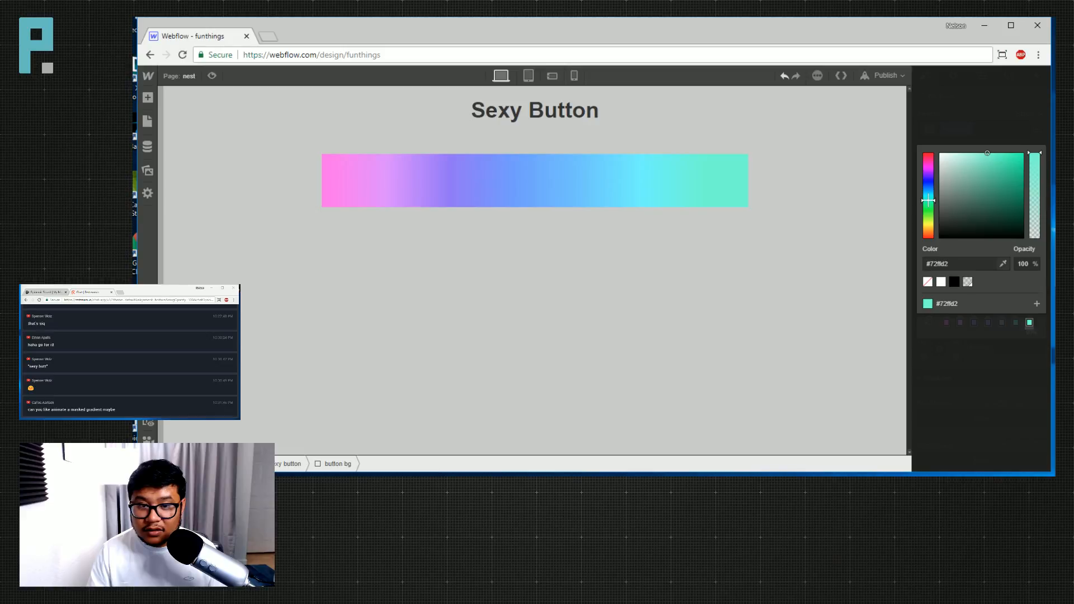
Add an eighth gradient stop at 100%, color it green #78ff72, and close the gradient settings.
{"action": "left_click", "coordinate": [995, 337]}
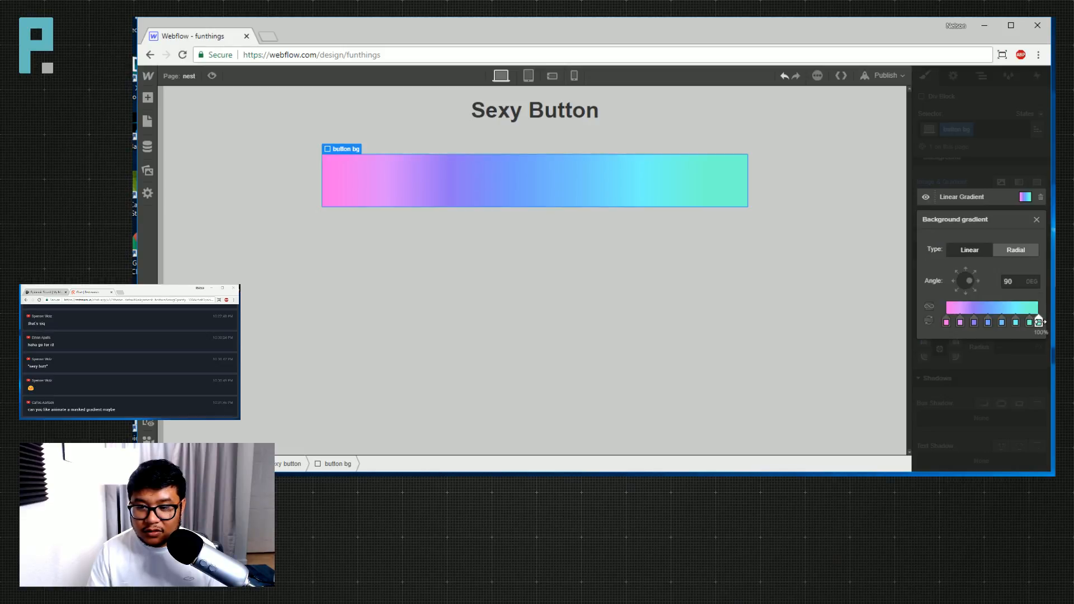
{"action": "left_click", "coordinate": [1039, 322]}
{"action": "left_click_drag", "start_coordinate": [928, 200], "coordinate": [929, 213]}
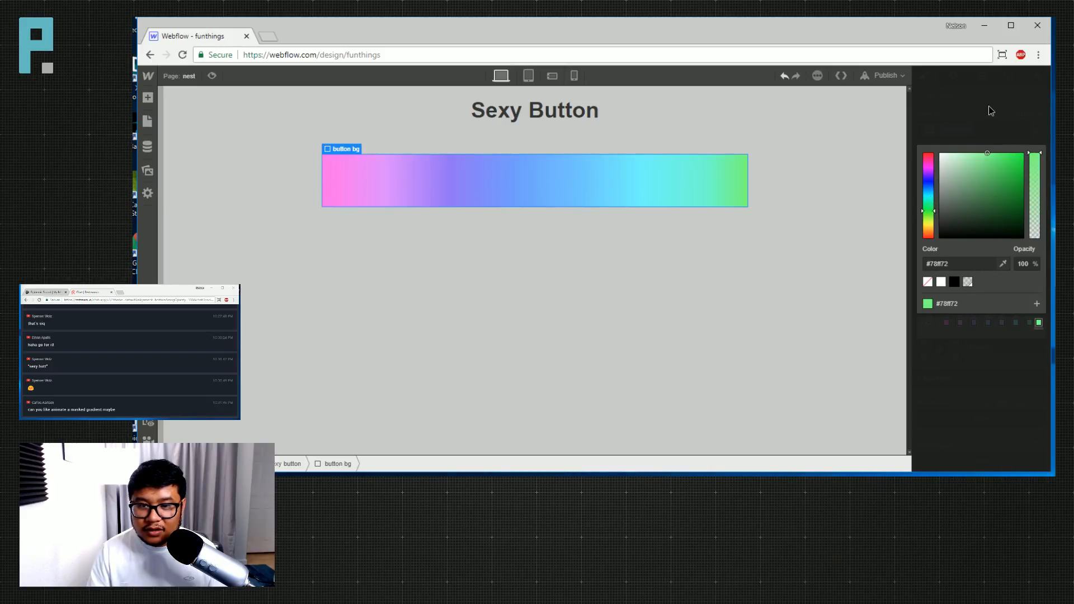
{"action": "left_click", "coordinate": [988, 105]}
{"action": "left_click", "coordinate": [988, 105]}
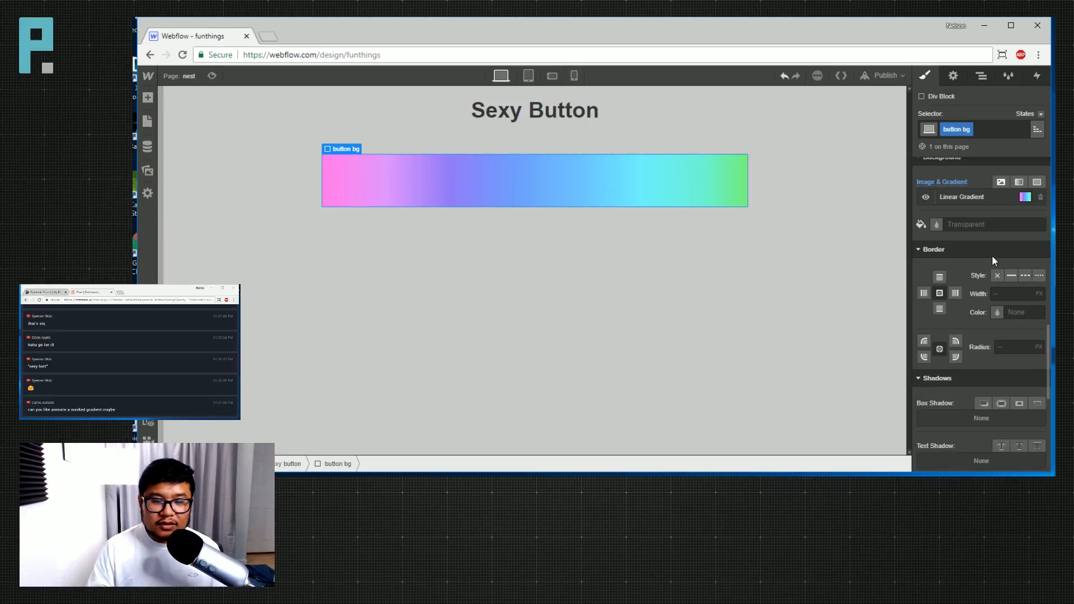
Give the Text Block inside the sexy button relative positioning and a z-index of 1.
{"action": "left_click", "coordinate": [984, 80]}
{"action": "left_click", "coordinate": [952, 173]}
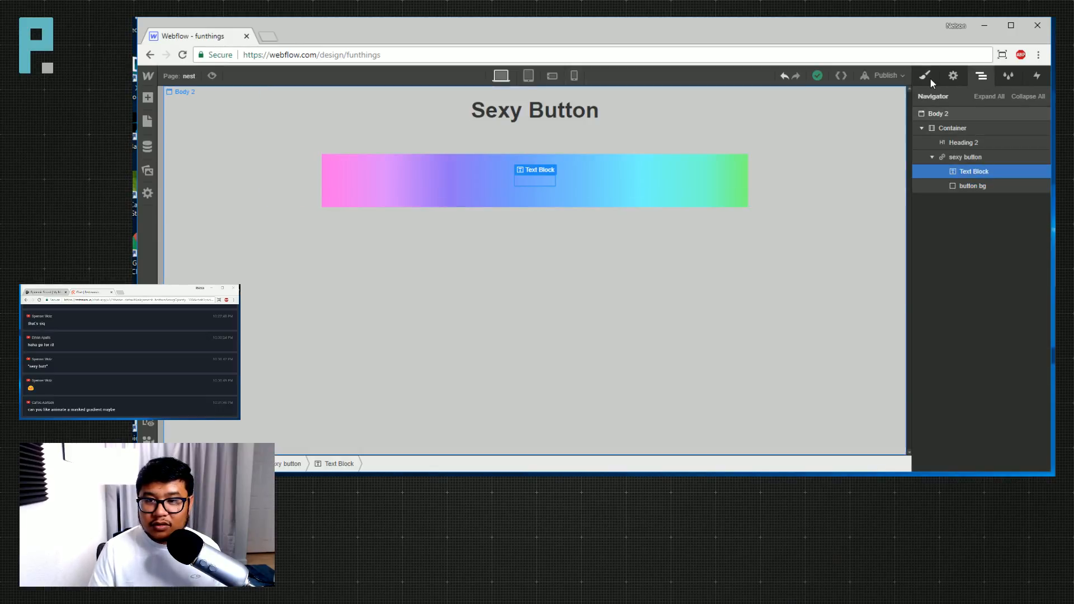
{"action": "left_click", "coordinate": [926, 77]}
{"action": "scroll", "coordinate": [990, 391], "scroll_direction": "down", "scroll_amount": 3}
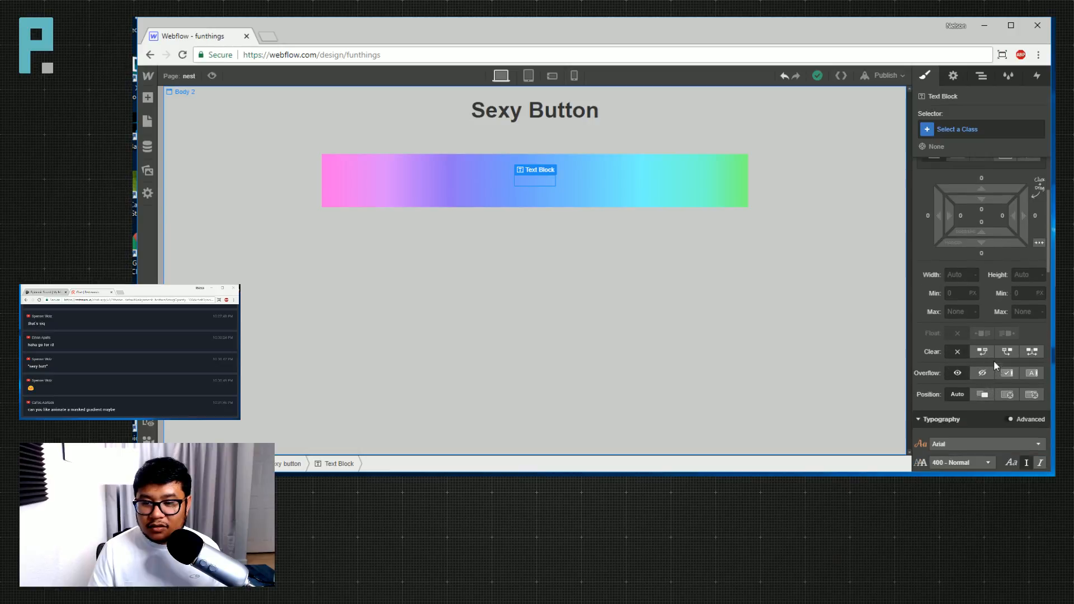
{"action": "left_click", "coordinate": [986, 393]}
{"action": "scroll", "coordinate": [1002, 406], "scroll_direction": "down", "scroll_amount": 3}
{"action": "left_click", "coordinate": [1013, 381]}
{"action": "type", "text": "1"}
{"action": "scroll", "coordinate": [966, 336], "scroll_direction": "down", "scroll_amount": 1}
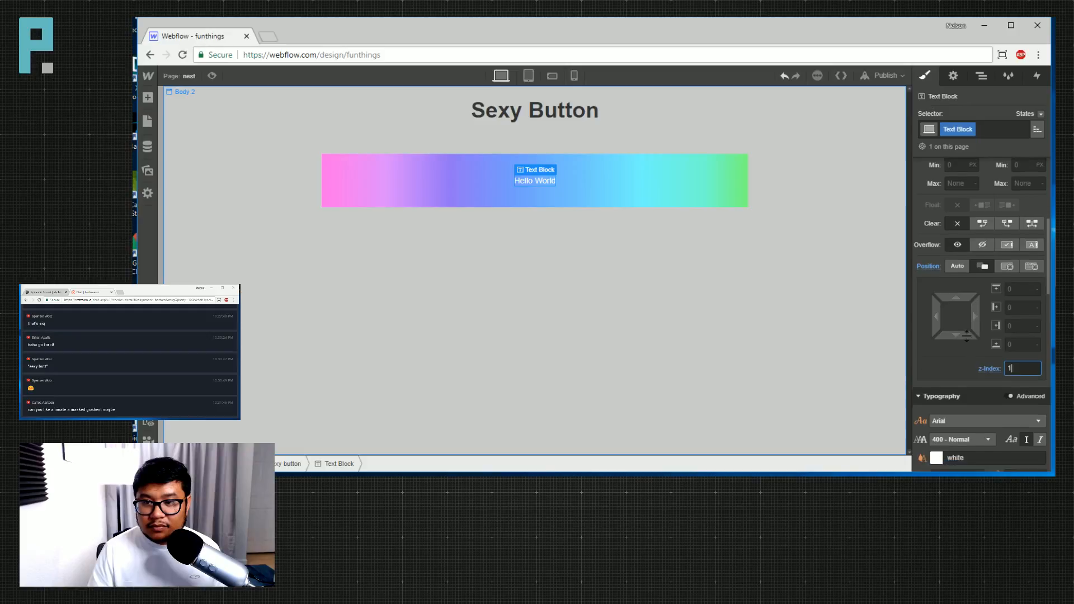
Set the font family of the sexy button link block to Montserrat.
{"action": "scroll", "coordinate": [967, 335], "scroll_direction": "up", "scroll_amount": 3}
{"action": "scroll", "coordinate": [982, 391], "scroll_direction": "down", "scroll_amount": 6}
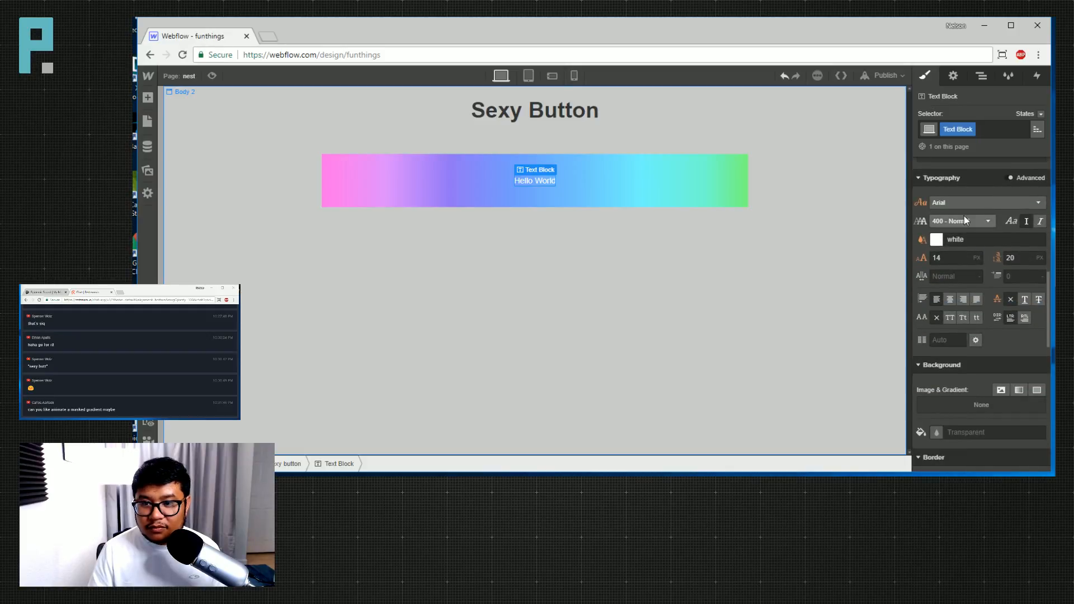
{"action": "left_click", "coordinate": [981, 75]}
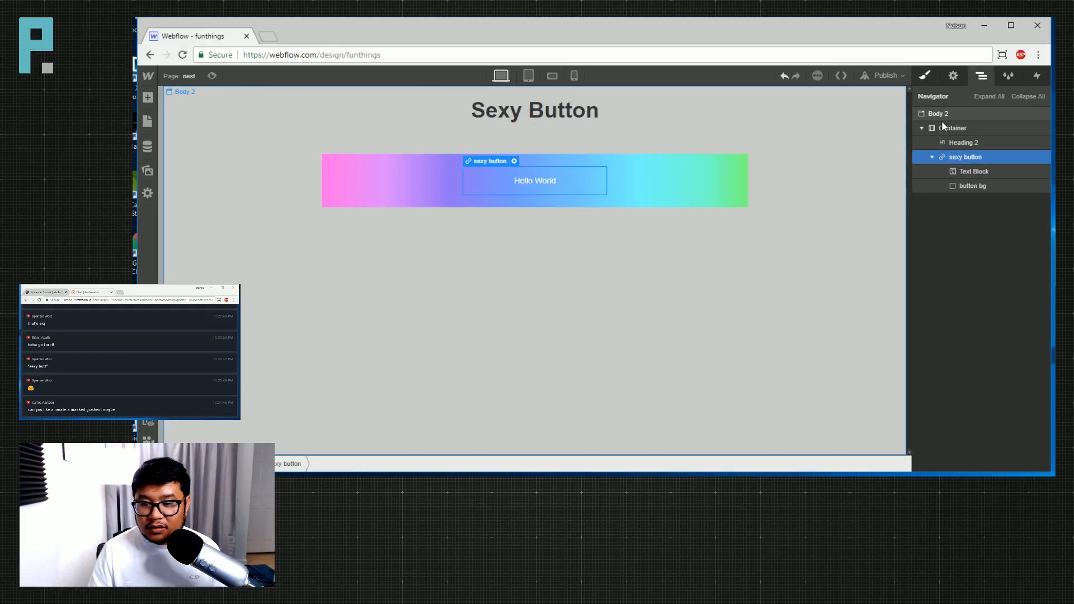
{"action": "key", "text": "s"}
{"action": "scroll", "coordinate": [988, 362], "scroll_direction": "down", "scroll_amount": 3}
{"action": "scroll", "coordinate": [990, 350], "scroll_direction": "down", "scroll_amount": 2}
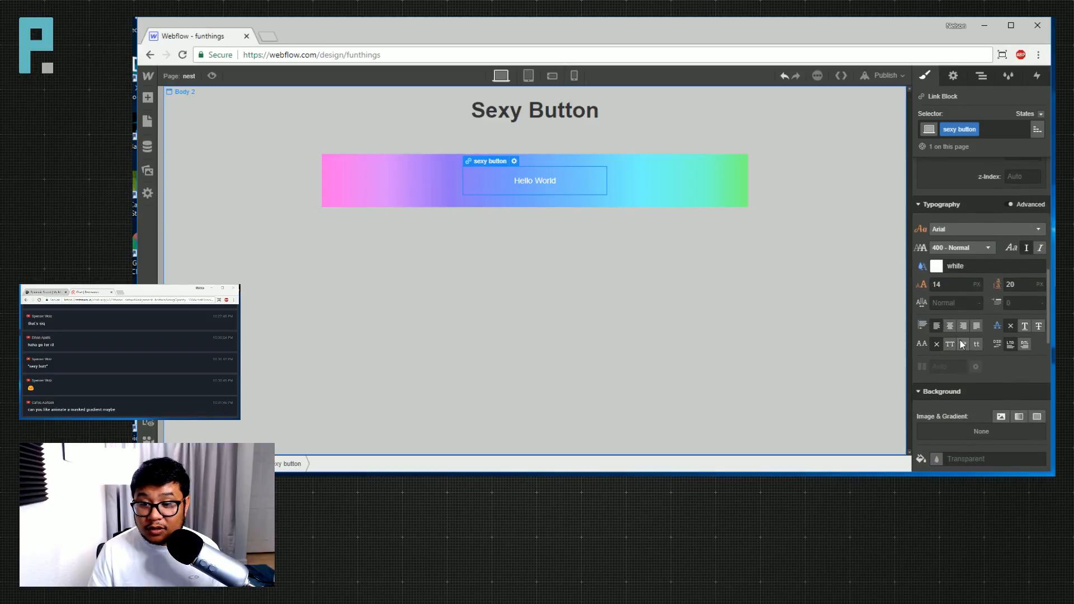
{"action": "left_click", "coordinate": [959, 247]}
{"action": "left_click", "coordinate": [992, 227]}
{"action": "left_click", "coordinate": [1003, 228]}
{"action": "left_click", "coordinate": [1003, 228]}
{"action": "scroll", "coordinate": [1005, 316], "scroll_direction": "down", "scroll_amount": 3}
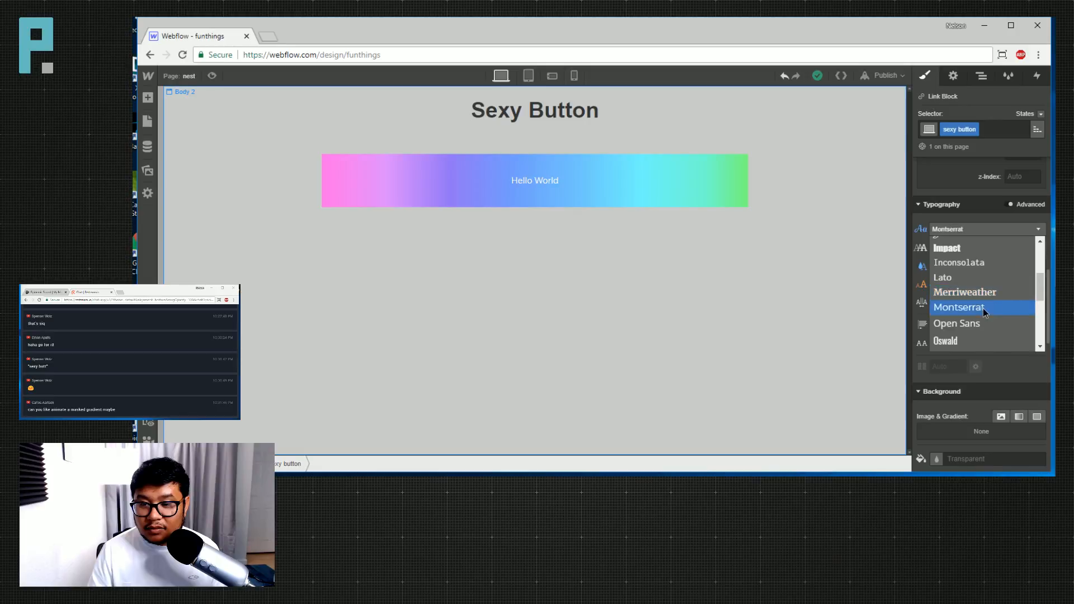
{"action": "left_click", "coordinate": [976, 307]}
Make the sexy button's text 700 - Bold and all uppercase.
{"action": "left_click", "coordinate": [963, 249]}
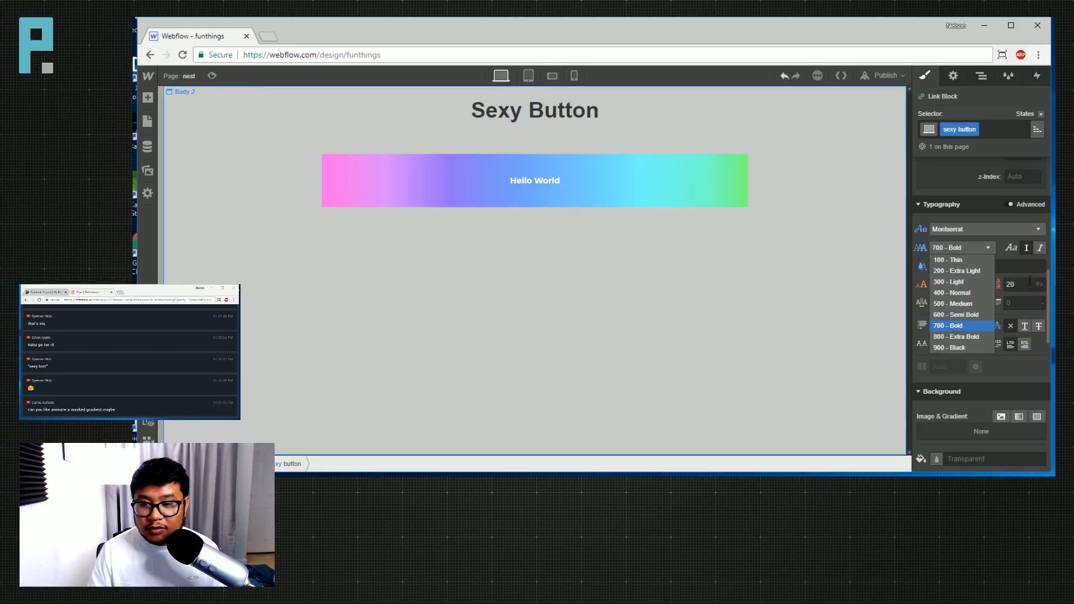
{"action": "left_click", "coordinate": [963, 325]}
{"action": "left_click", "coordinate": [950, 344]}
Set the sexy button's font size to 24 px and line height to 30 px, and hide the button's overflow.
{"action": "left_click", "coordinate": [949, 286]}
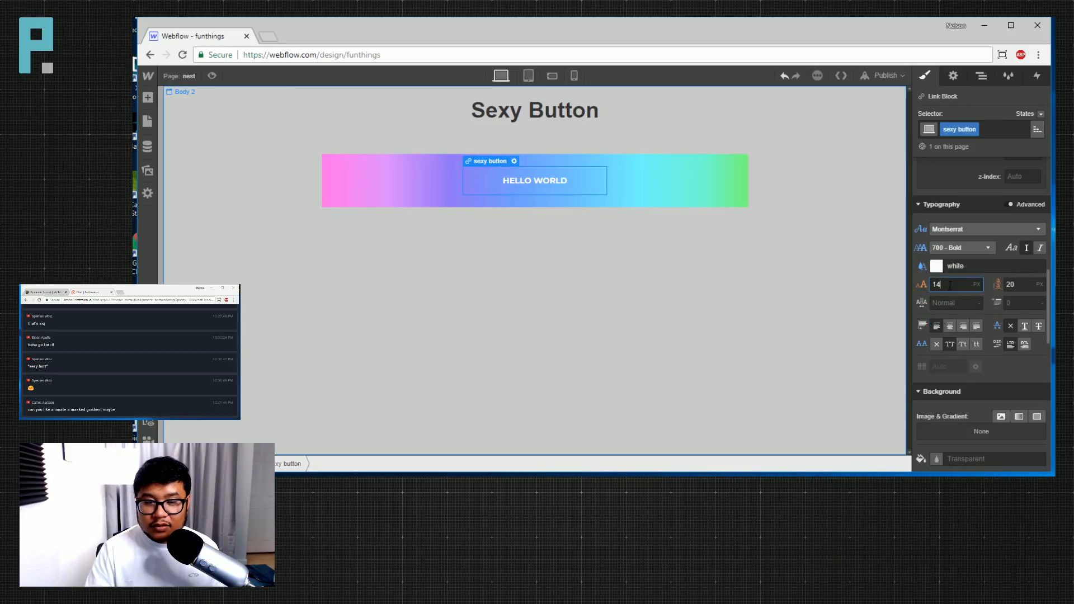
{"action": "type", "text": "34"}
{"action": "key", "text": "shift+Down"}
{"action": "key", "text": "Tab"}
{"action": "type", "text": "30"}
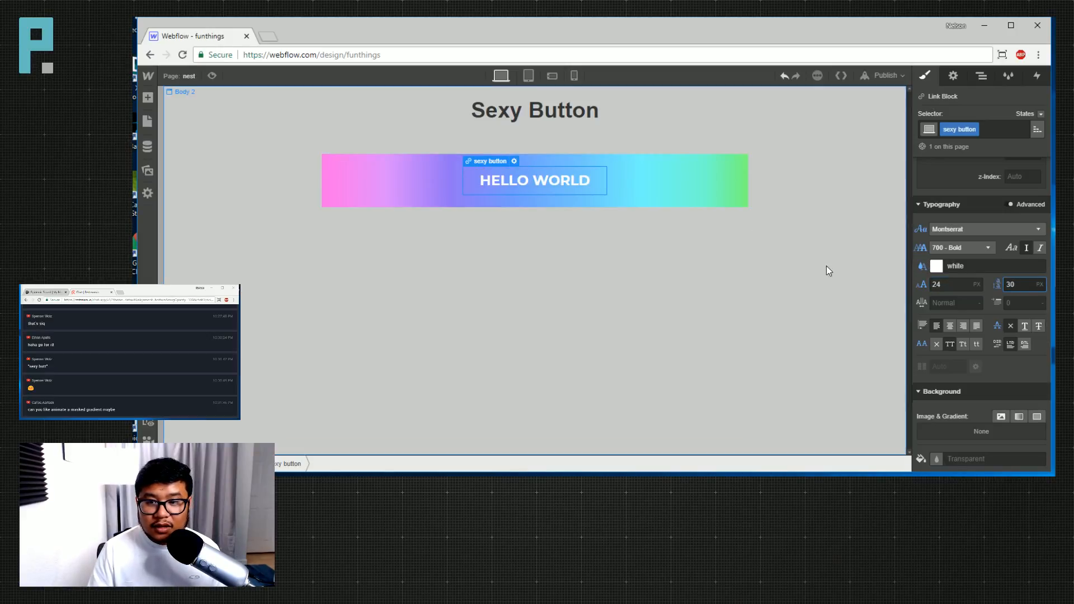
{"action": "scroll", "coordinate": [991, 388], "scroll_direction": "up", "scroll_amount": 5}
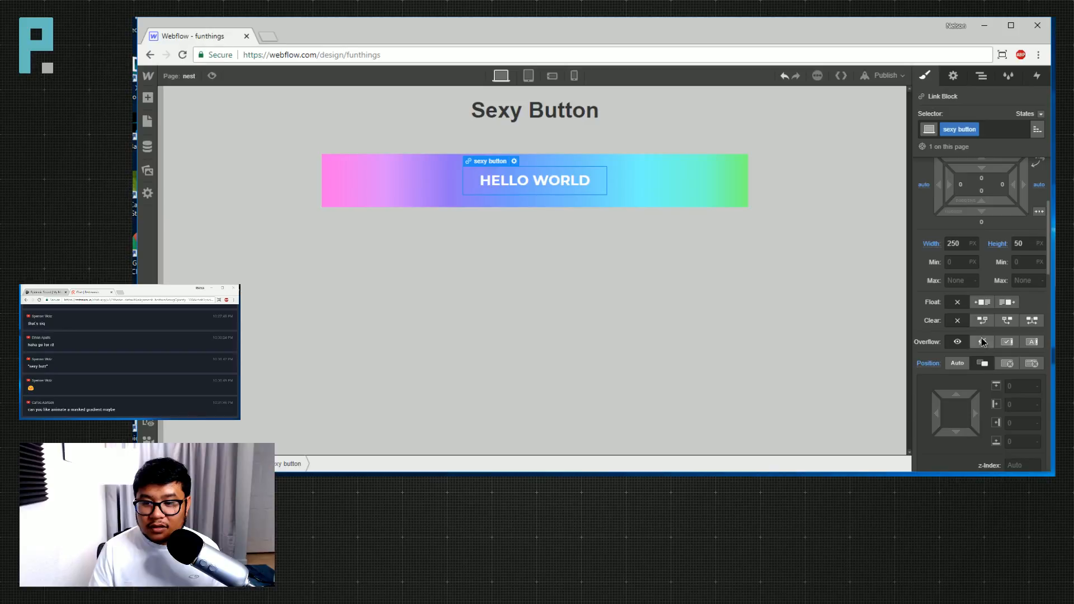
{"action": "left_click", "coordinate": [982, 342]}
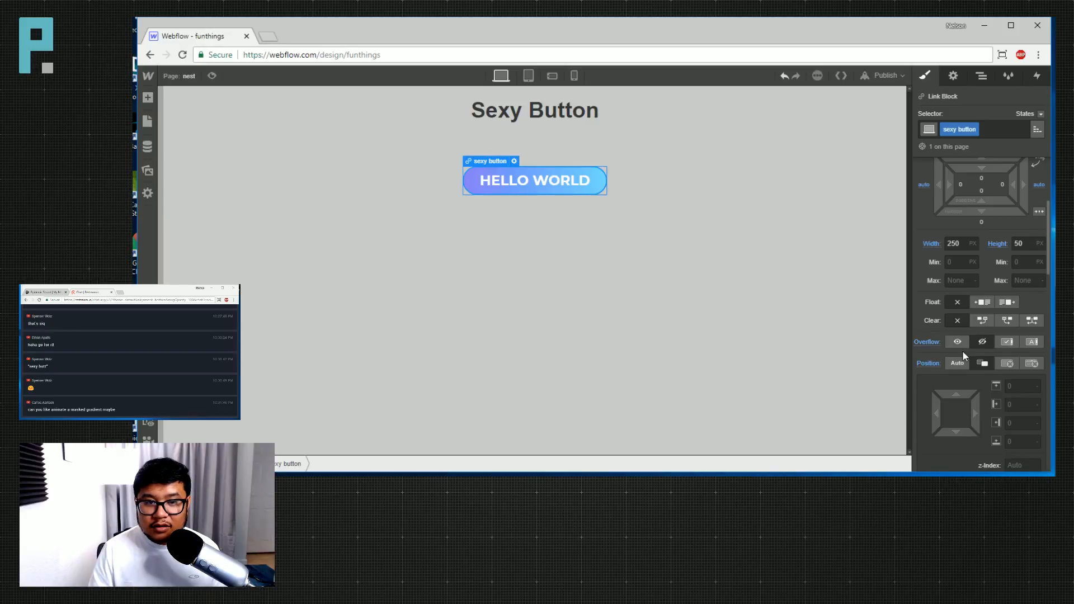
Anchor the absolutely positioned button bg block to the bottom-left corner of the sexy button.
{"action": "left_click", "coordinate": [980, 77]}
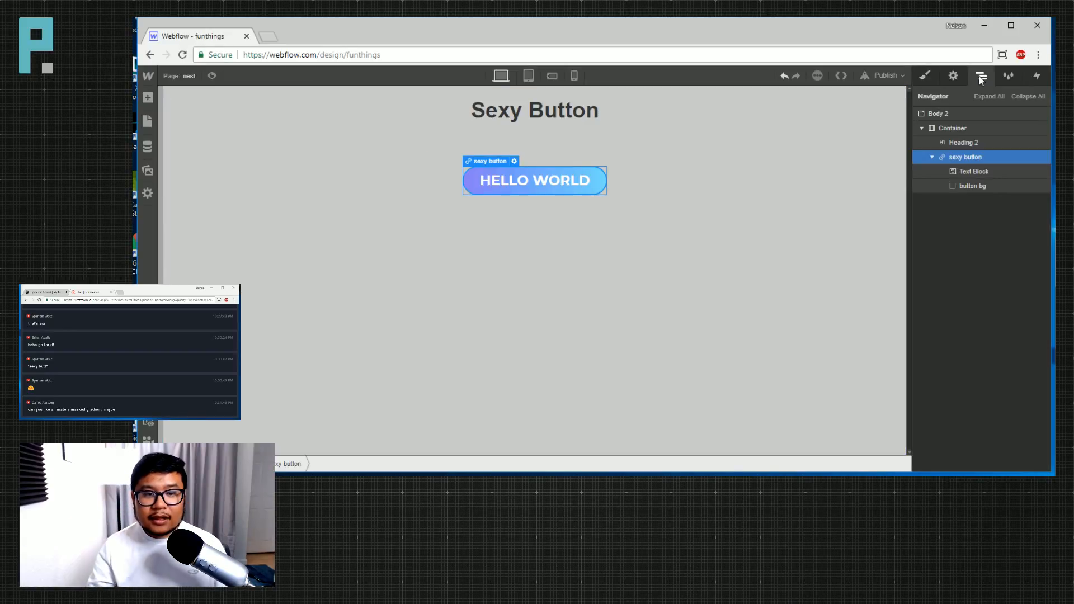
{"action": "left_click", "coordinate": [972, 185]}
{"action": "left_click", "coordinate": [924, 79]}
{"action": "scroll", "coordinate": [964, 344], "scroll_direction": "down", "scroll_amount": 3}
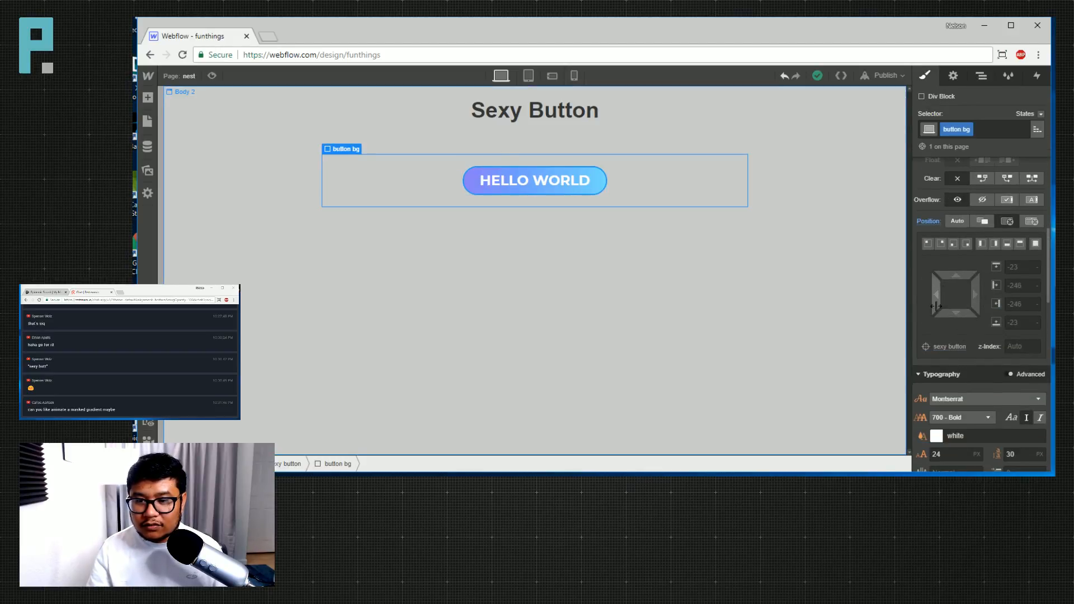
{"action": "left_click", "coordinate": [954, 244]}
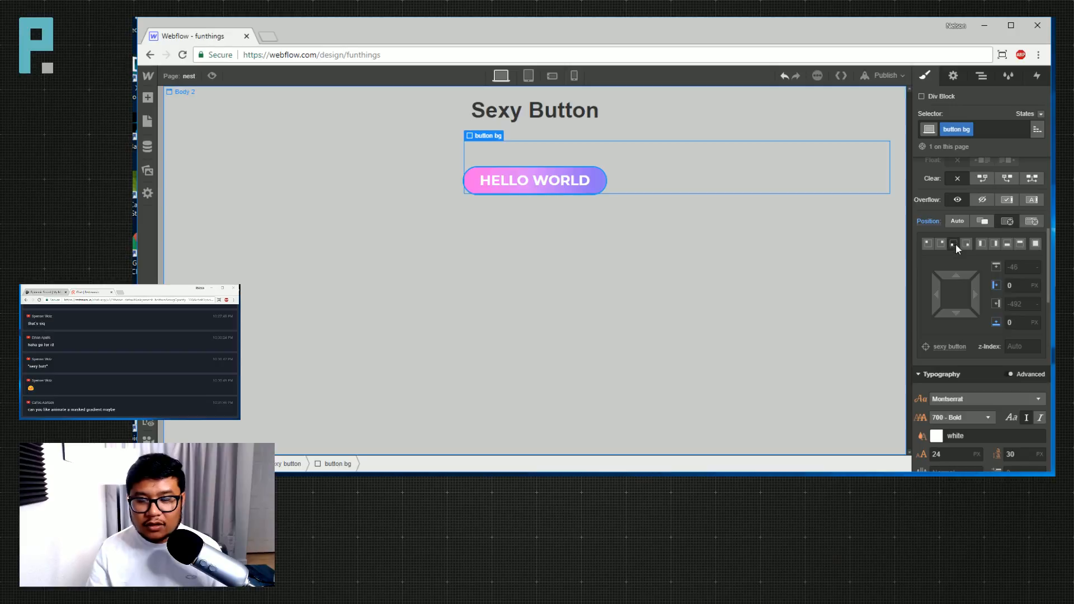
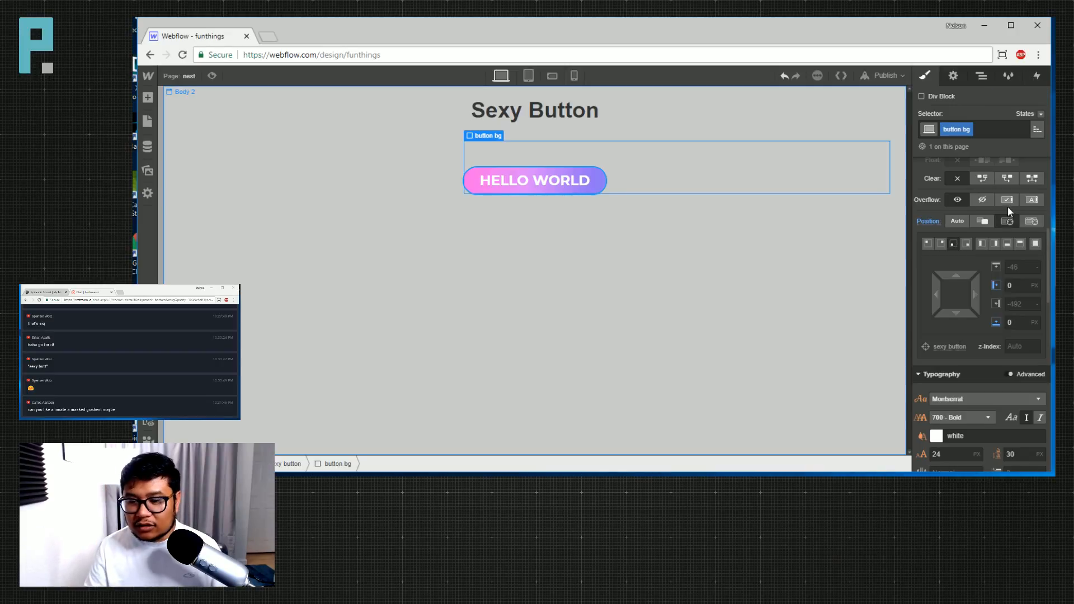
Set the angle of button bg's linear gradient to 30 degrees.
{"action": "scroll", "coordinate": [963, 396], "scroll_direction": "down", "scroll_amount": 4}
{"action": "left_click", "coordinate": [985, 370]}
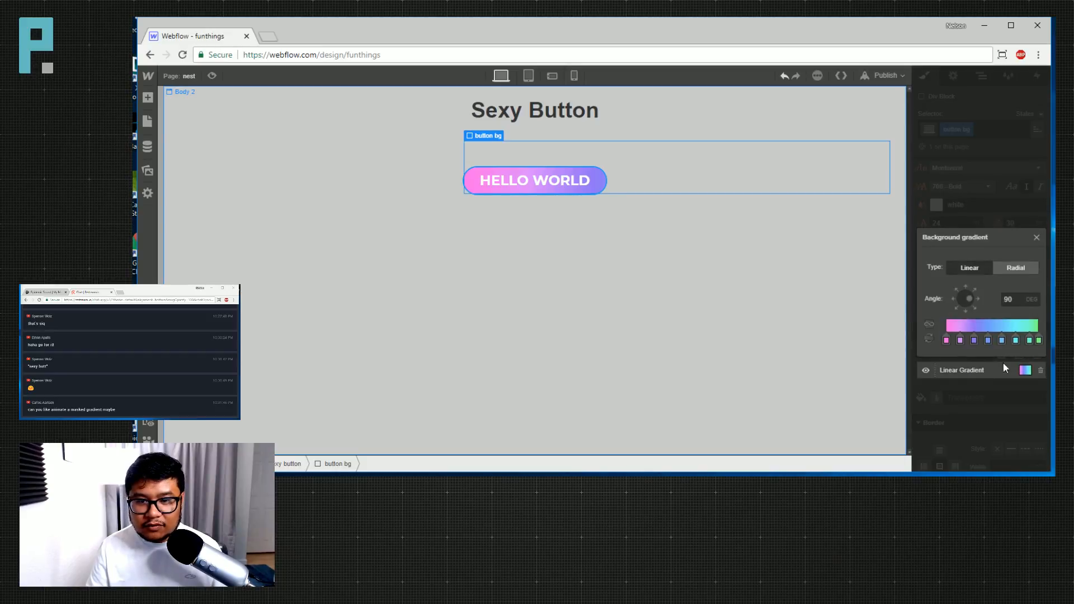
{"action": "left_click", "coordinate": [974, 290]}
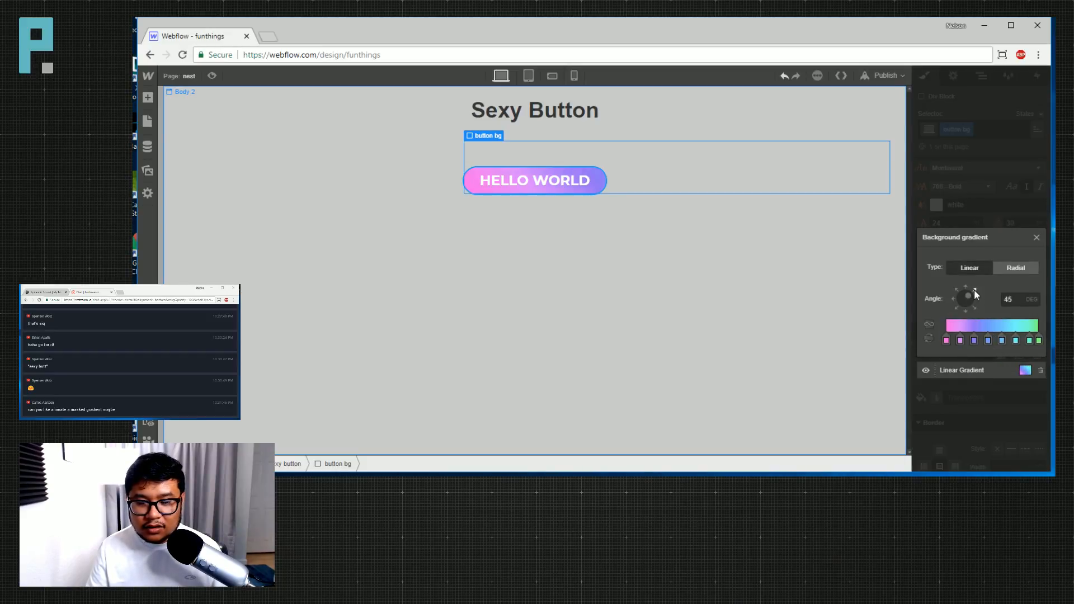
{"action": "left_click_drag", "start_coordinate": [975, 289], "coordinate": [973, 291]}
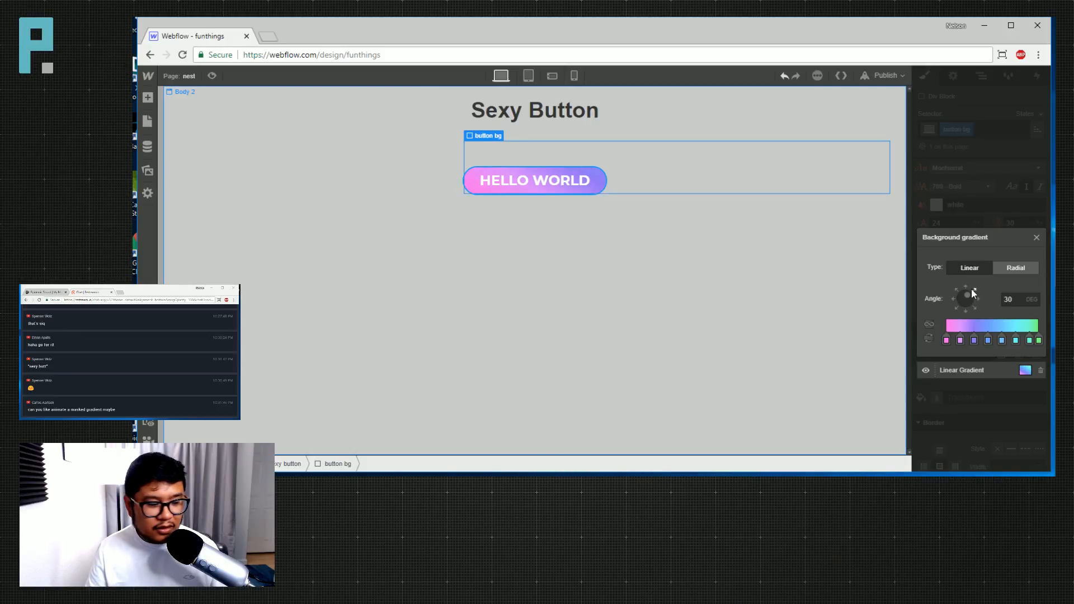
{"action": "left_click", "coordinate": [1009, 209]}
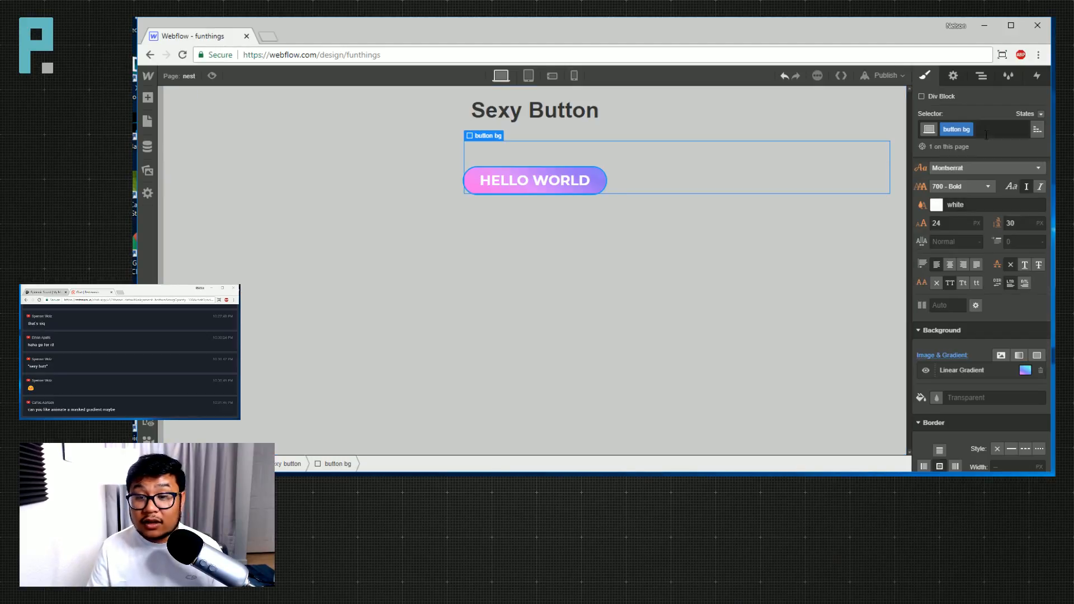
Add a Mouse Hover trigger to the sexy button that starts a new timed animation named "hover" on hover.
{"action": "left_click", "coordinate": [988, 78]}
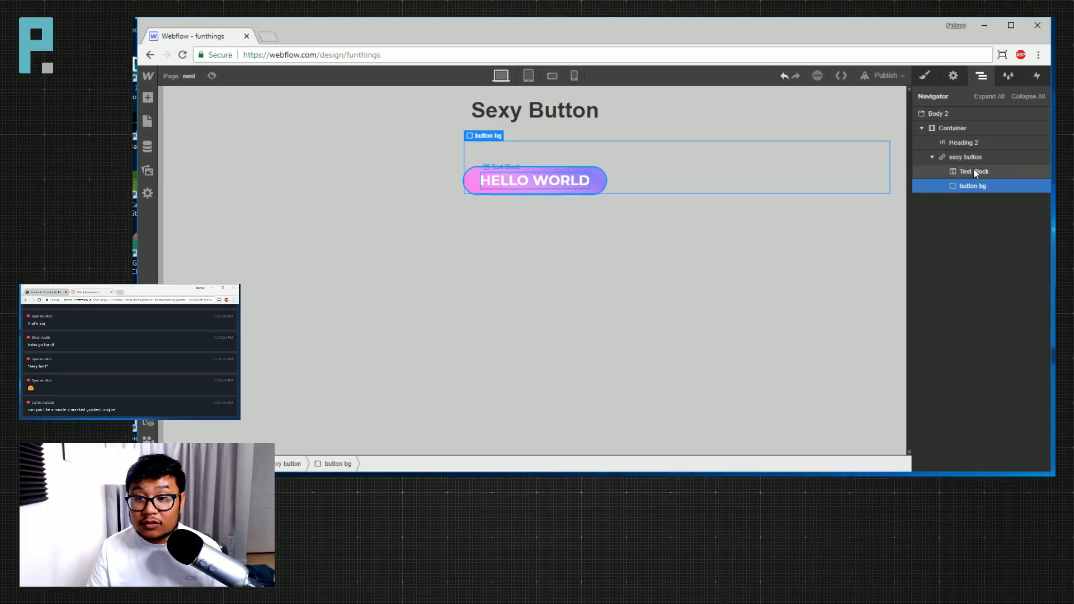
{"action": "left_click", "coordinate": [1012, 156]}
{"action": "left_click", "coordinate": [1037, 77]}
{"action": "left_click", "coordinate": [1041, 119]}
{"action": "left_click", "coordinate": [975, 149]}
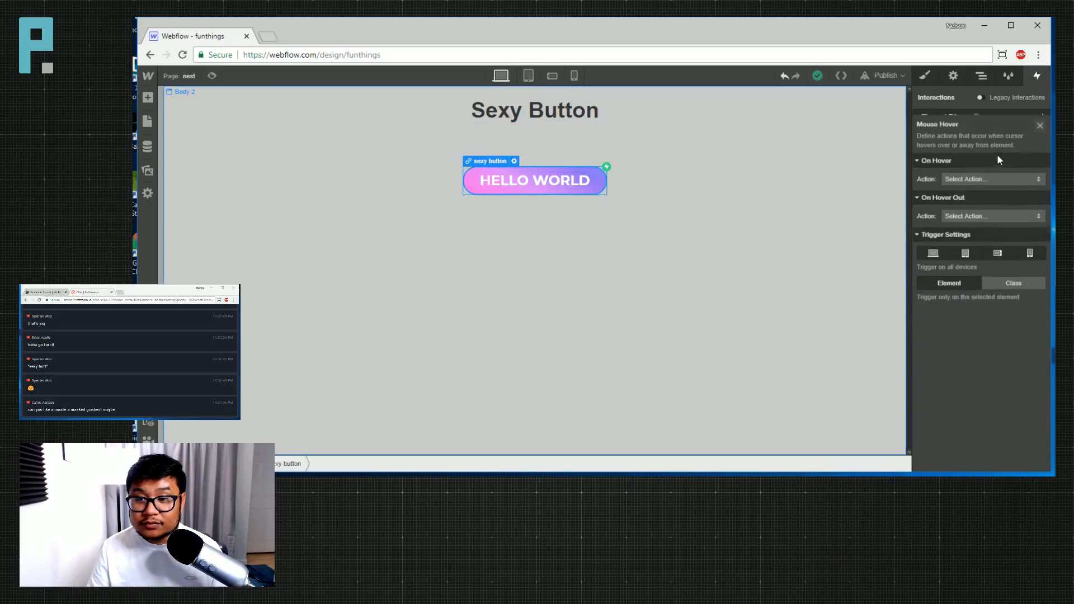
{"action": "left_click", "coordinate": [967, 175]}
{"action": "left_click", "coordinate": [969, 171]}
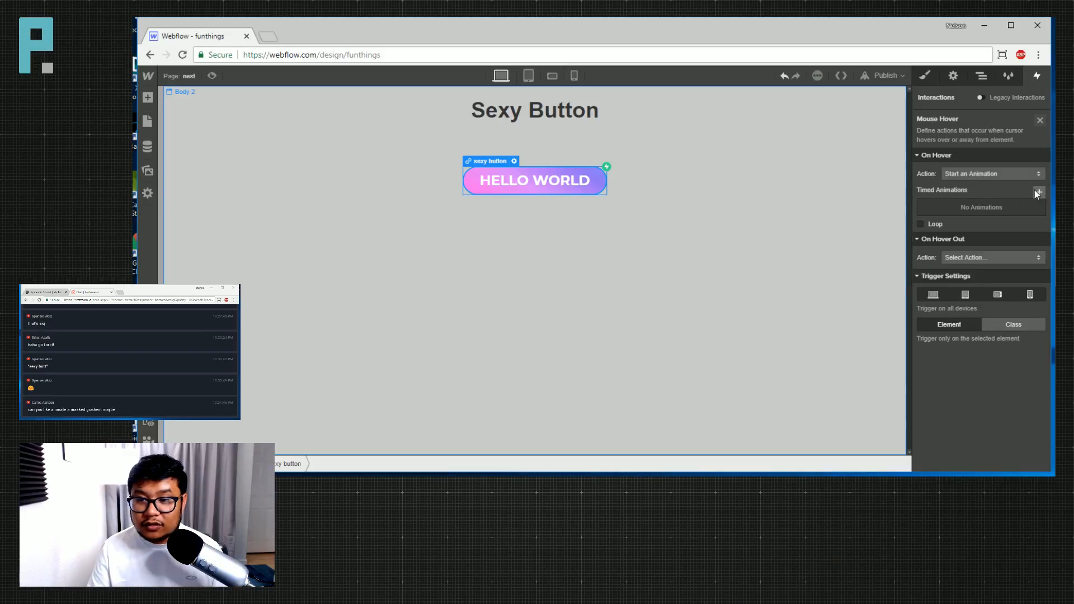
{"action": "left_click", "coordinate": [1036, 188]}
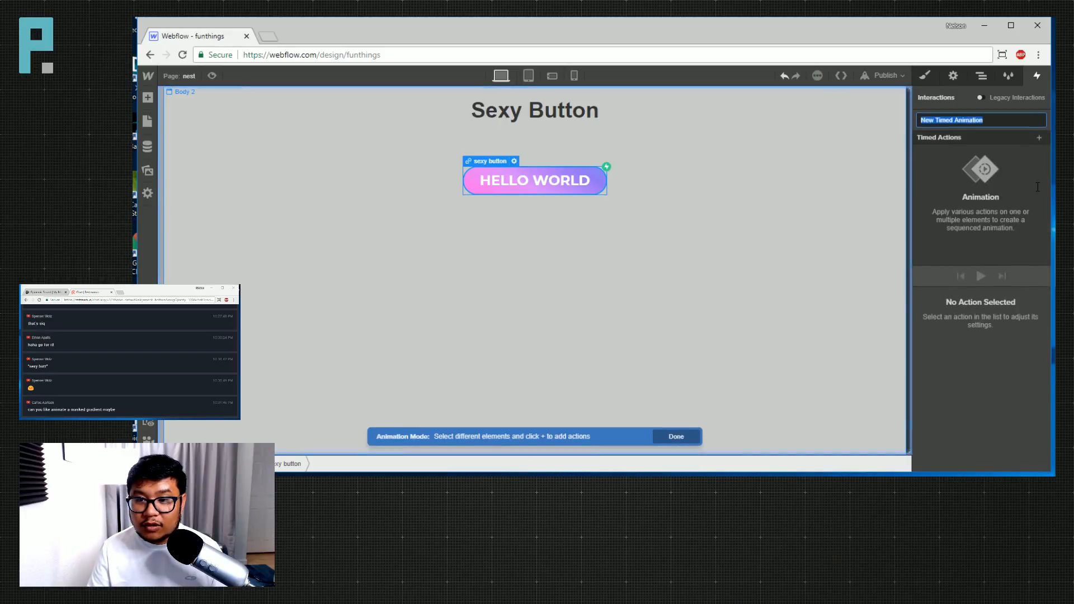
{"action": "type", "text": "hover"}
Add a Move action for the button bg block to the hover animation.
{"action": "left_click", "coordinate": [979, 78]}
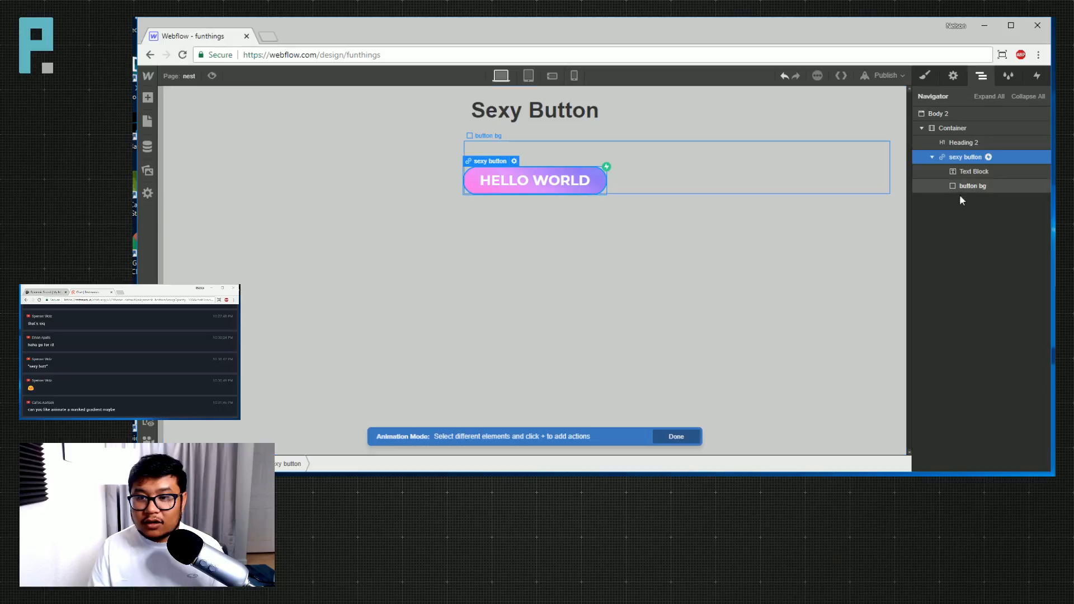
{"action": "left_click", "coordinate": [980, 186]}
{"action": "left_click", "coordinate": [1035, 77]}
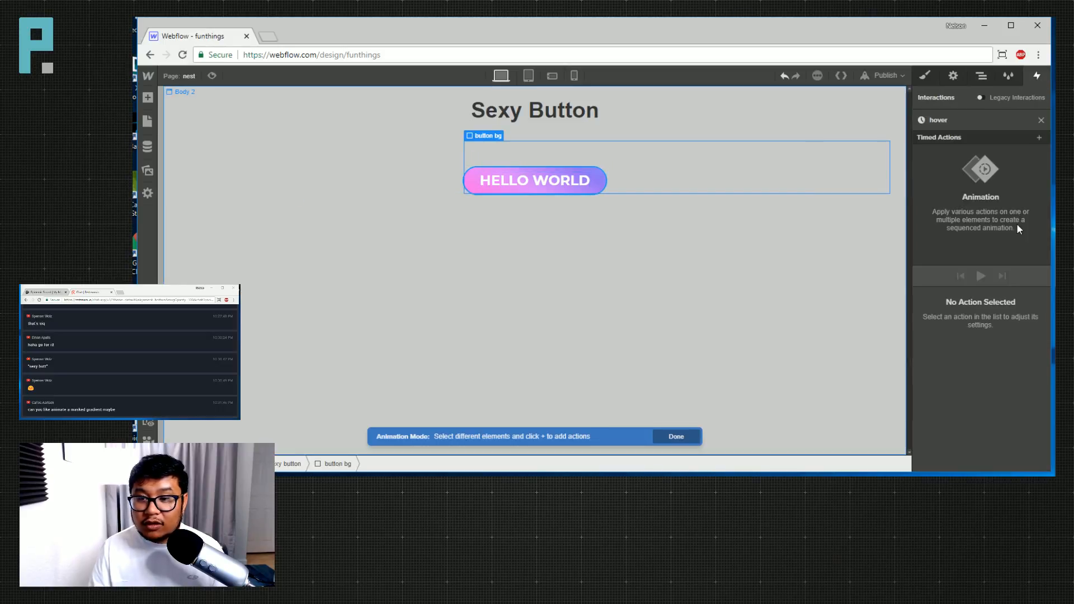
{"action": "left_click", "coordinate": [1039, 138]}
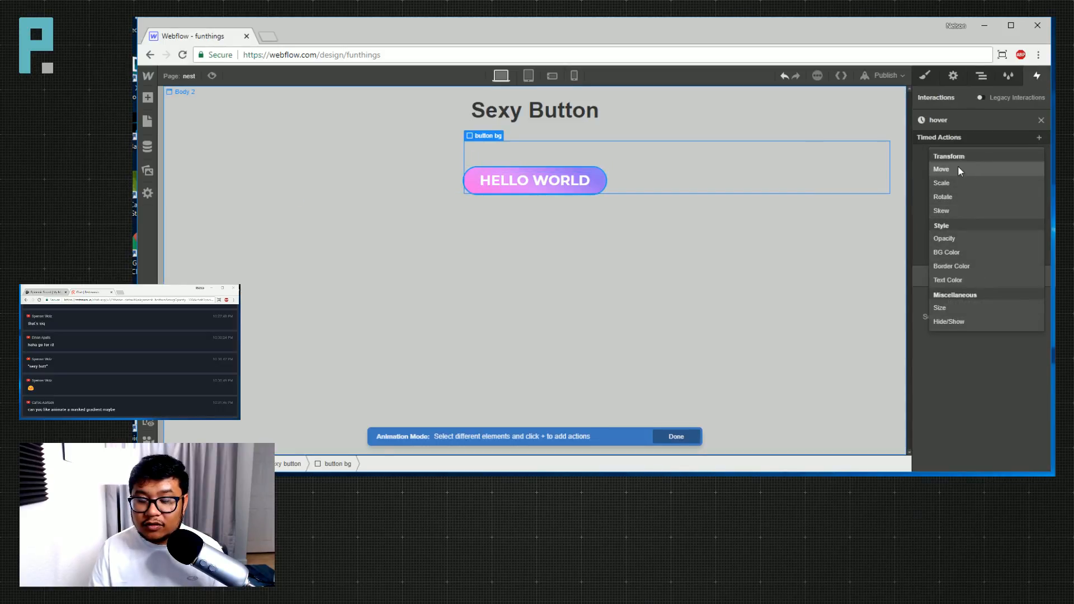
{"action": "left_click", "coordinate": [958, 169]}
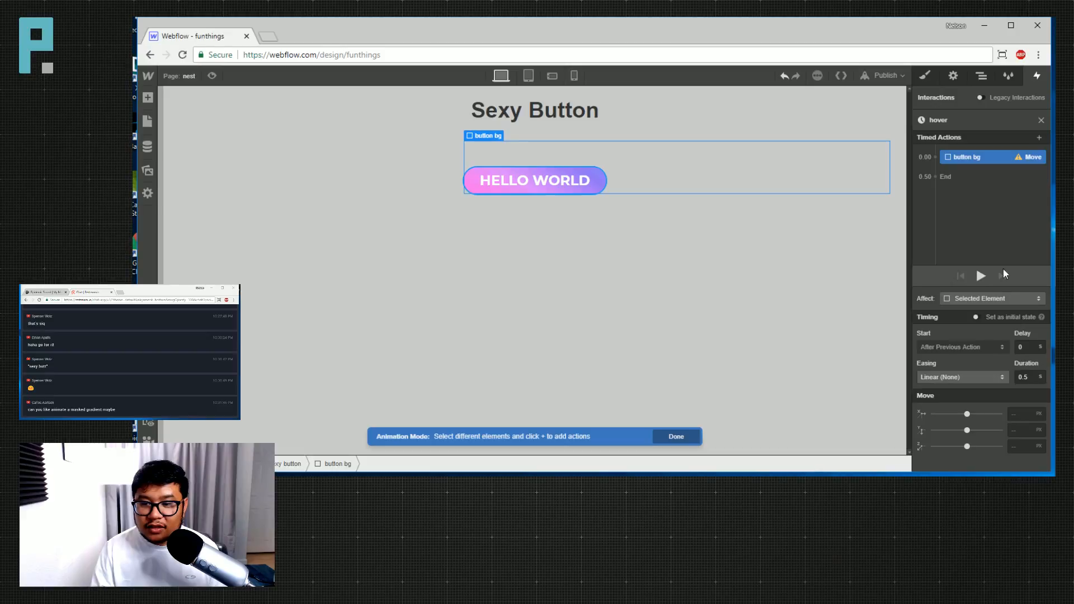
Make button bg's Move action the initial state of the hover animation, with X and Y offsets of 0.
{"action": "left_click", "coordinate": [978, 316]}
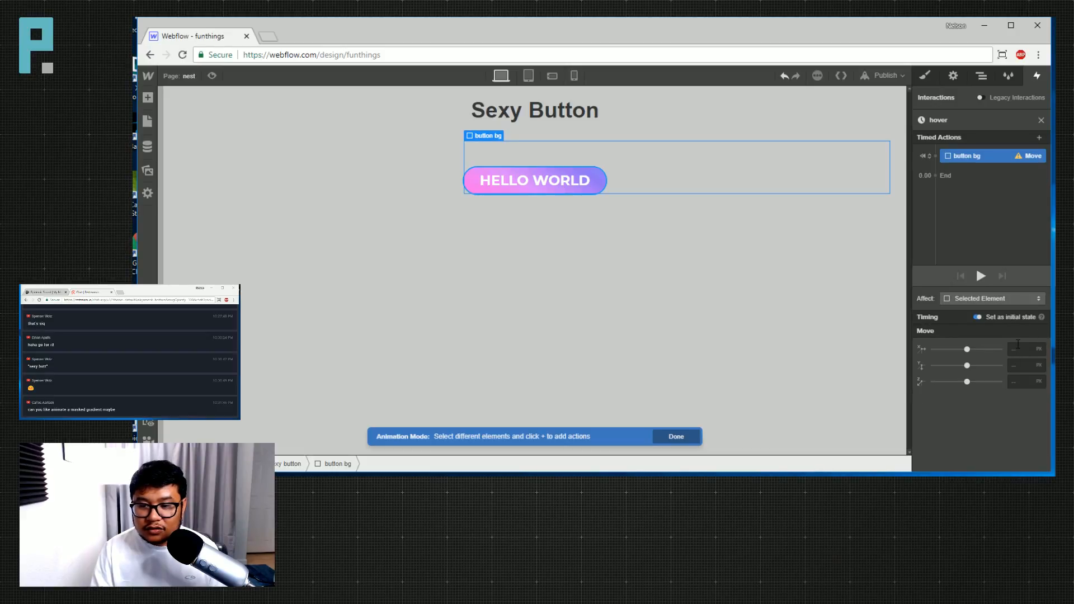
{"action": "left_click", "coordinate": [1018, 348]}
{"action": "type", "text": "0"}
{"action": "key", "text": "Tab"}
{"action": "type", "text": "0"}
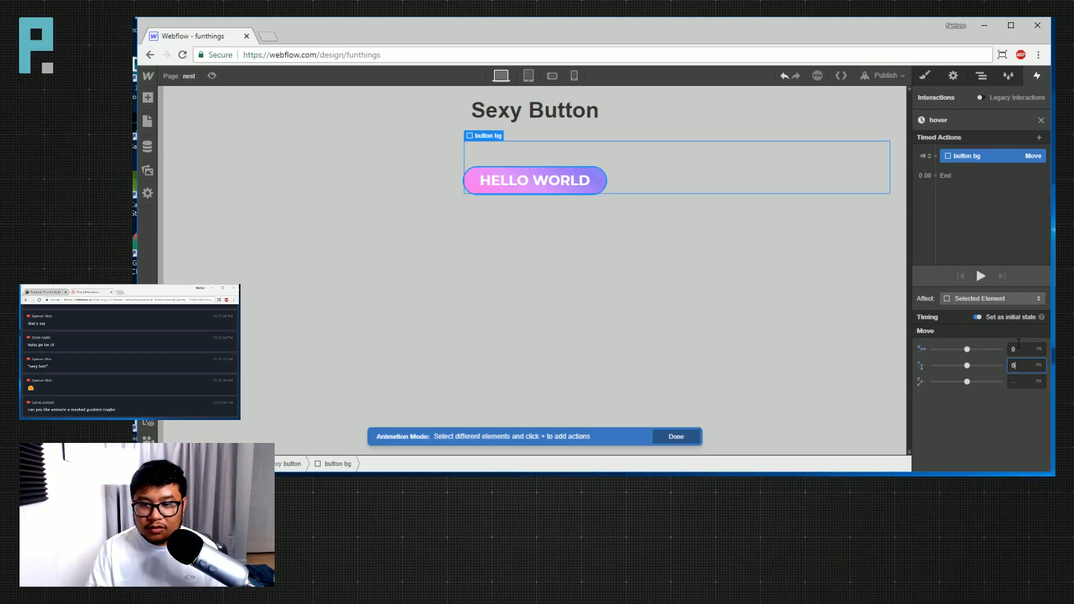
Add an Opacity action of 0% for button bg to the hover animation's initial state.
{"action": "left_click", "coordinate": [935, 155]}
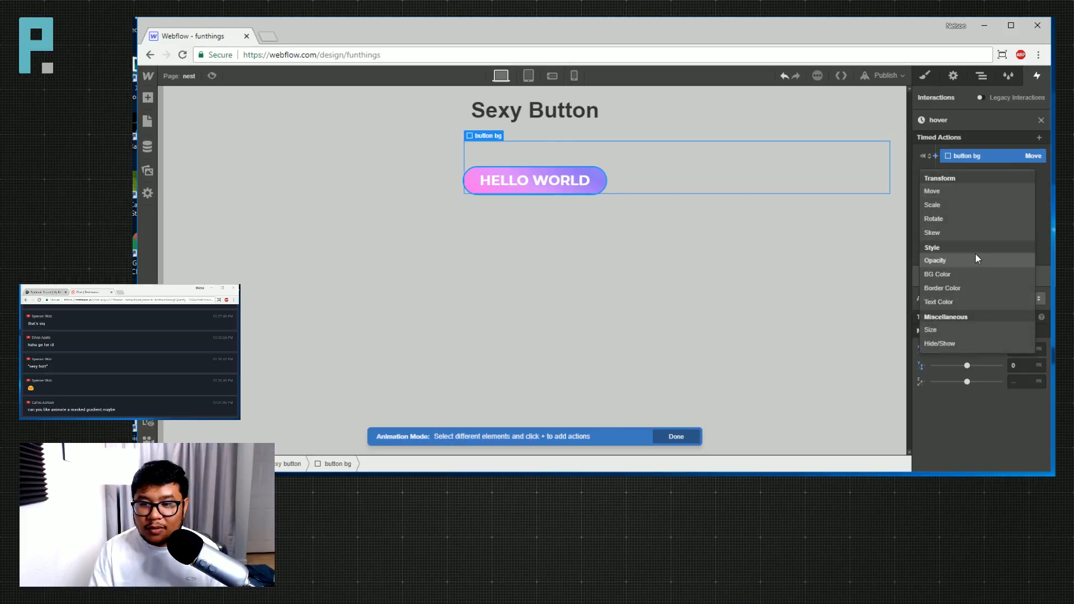
{"action": "left_click", "coordinate": [962, 260]}
{"action": "left_click", "coordinate": [1019, 349]}
{"action": "type", "text": "0"}
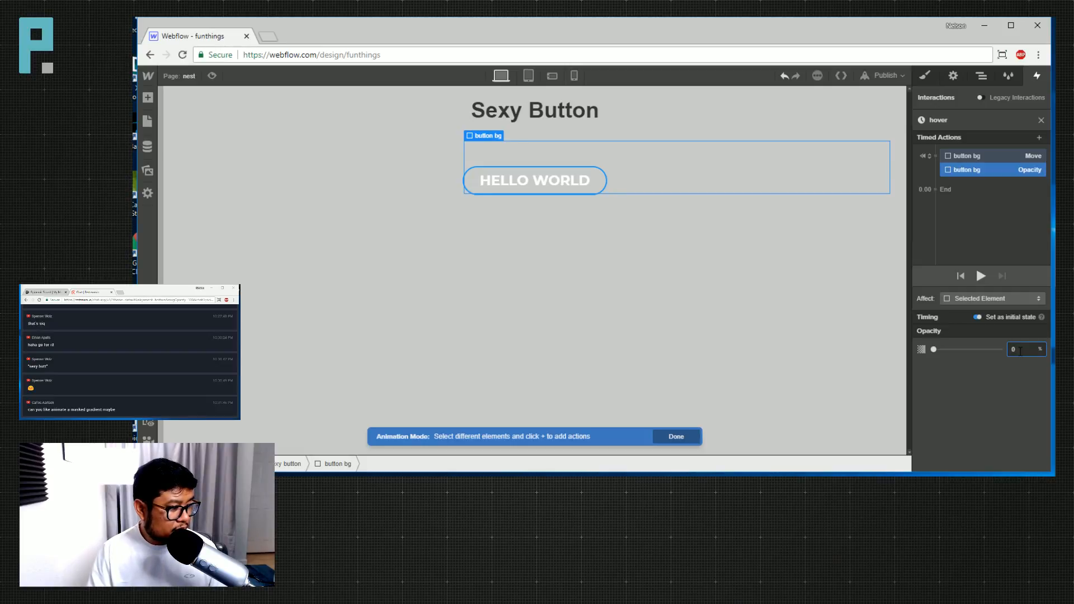
Add an Opacity action of 100% for button bg after the initial state and play the animation.
{"action": "left_click", "coordinate": [938, 189]}
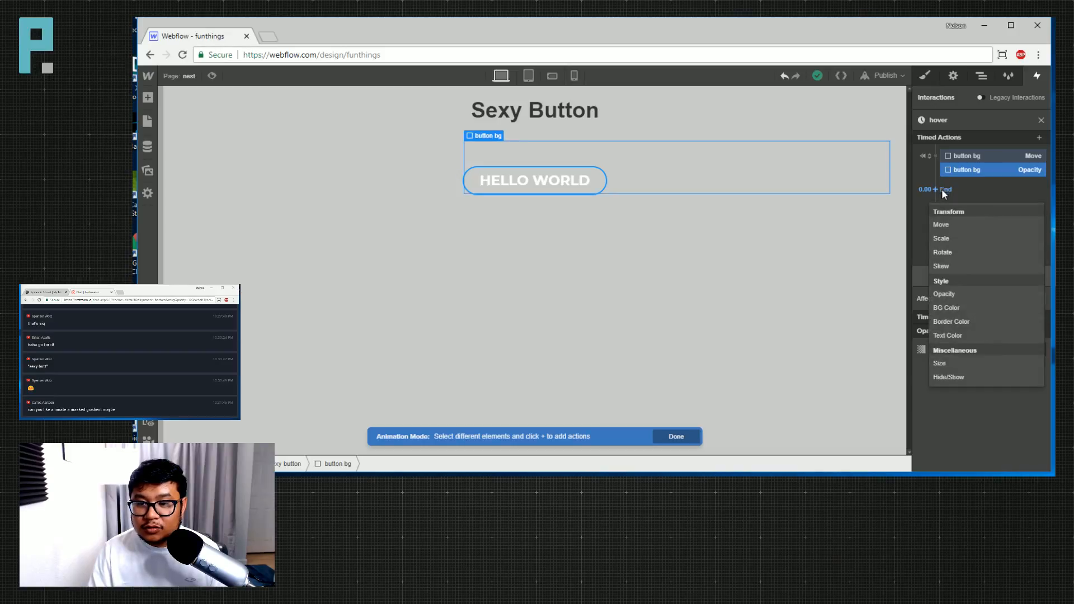
{"action": "left_click", "coordinate": [977, 298]}
{"action": "left_click", "coordinate": [982, 275]}
{"action": "left_click", "coordinate": [982, 276]}
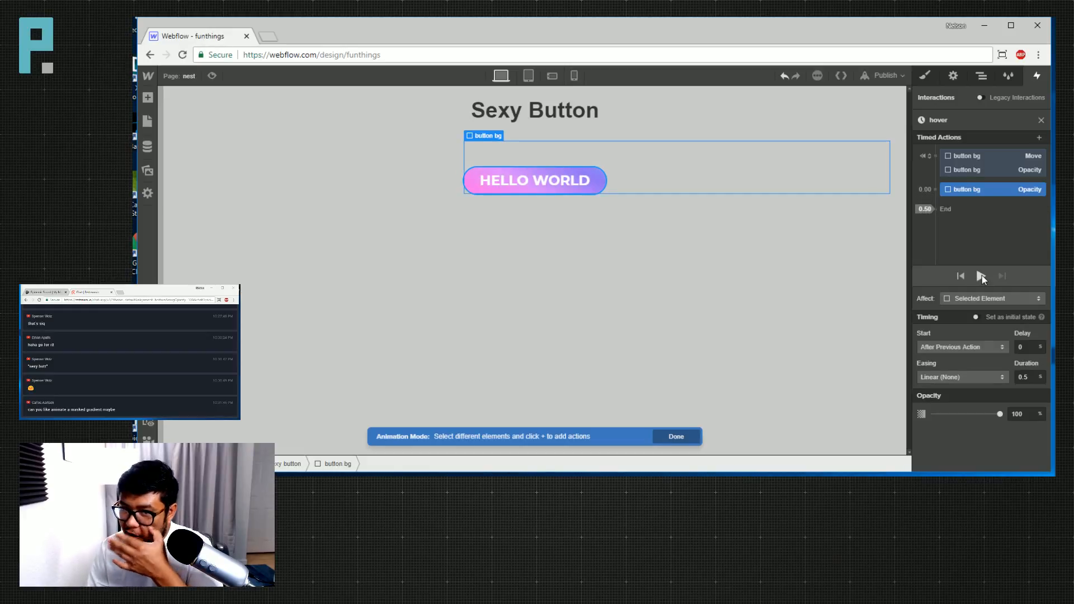
Add a Move action for button bg alongside the 100% Opacity action, with an X offset of -100%.
{"action": "left_click", "coordinate": [935, 190]}
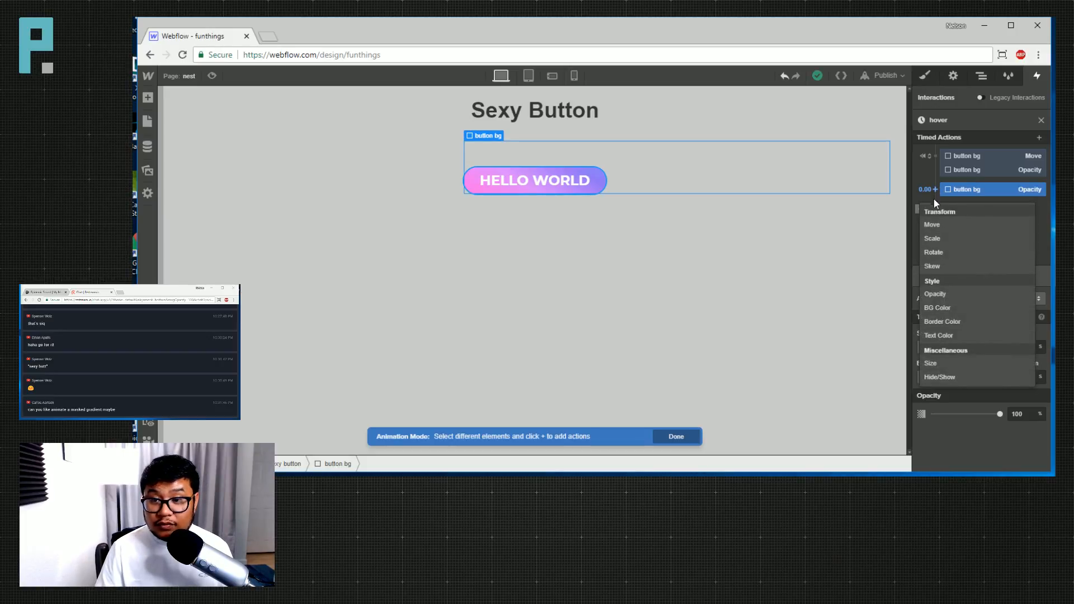
{"action": "left_click", "coordinate": [1038, 261]}
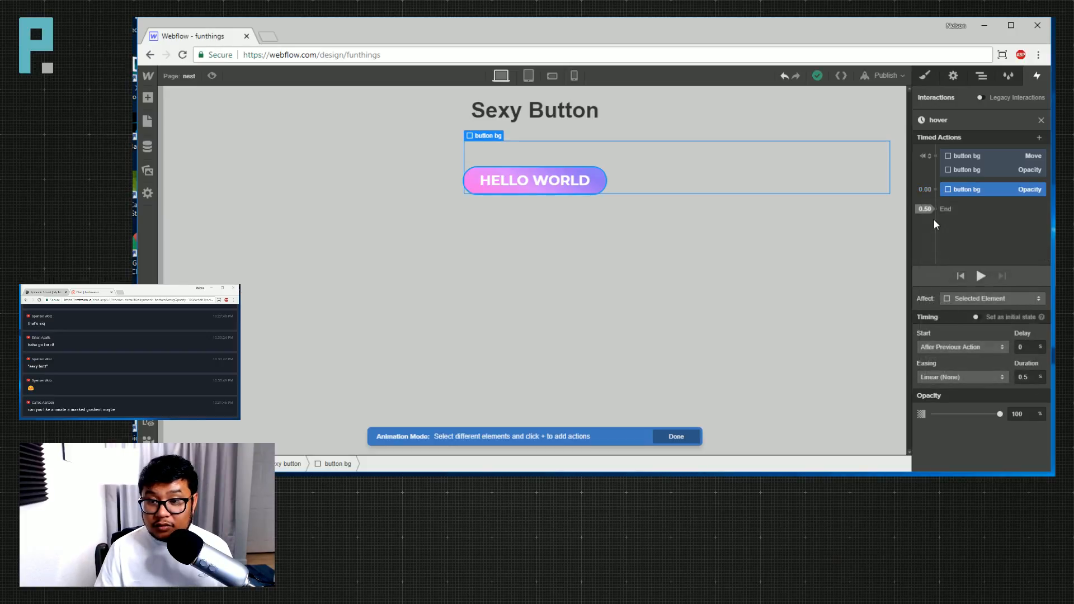
{"action": "left_click", "coordinate": [937, 189]}
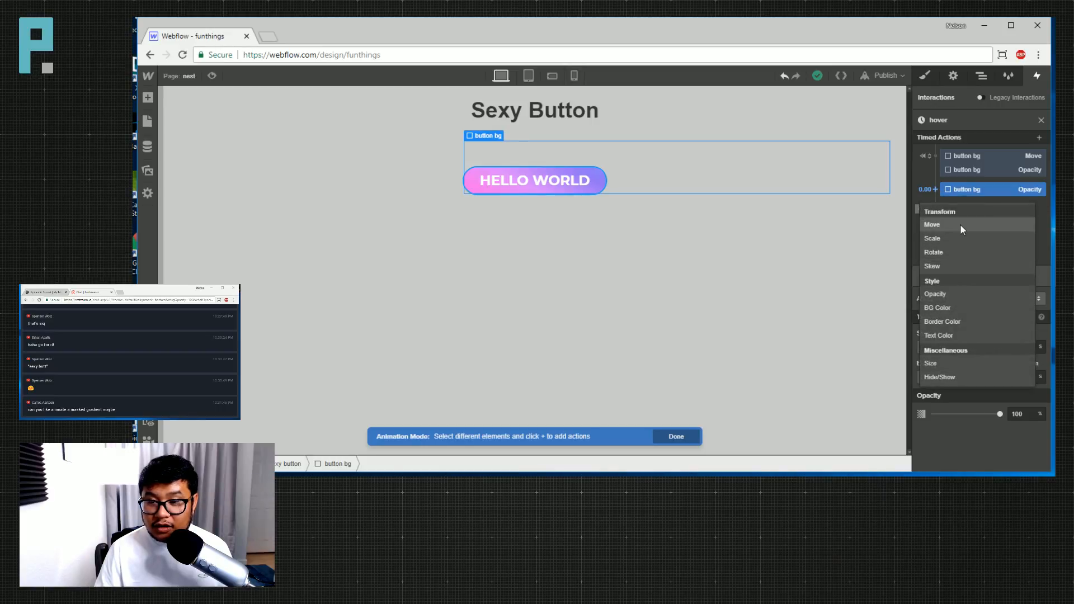
{"action": "left_click", "coordinate": [961, 226]}
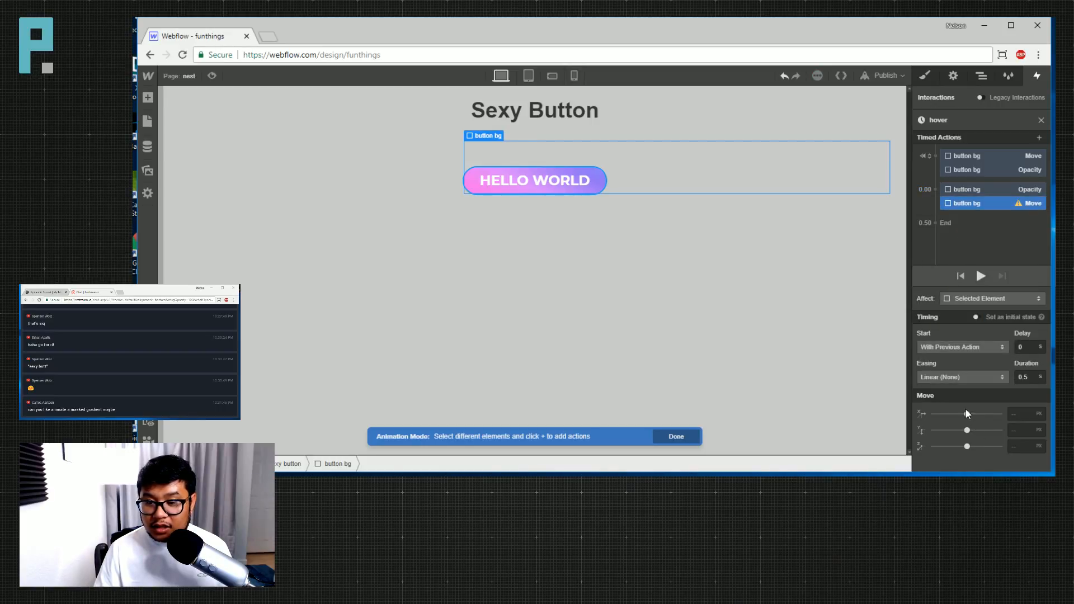
{"action": "left_click", "coordinate": [1018, 418]}
{"action": "type", "text": "100"}
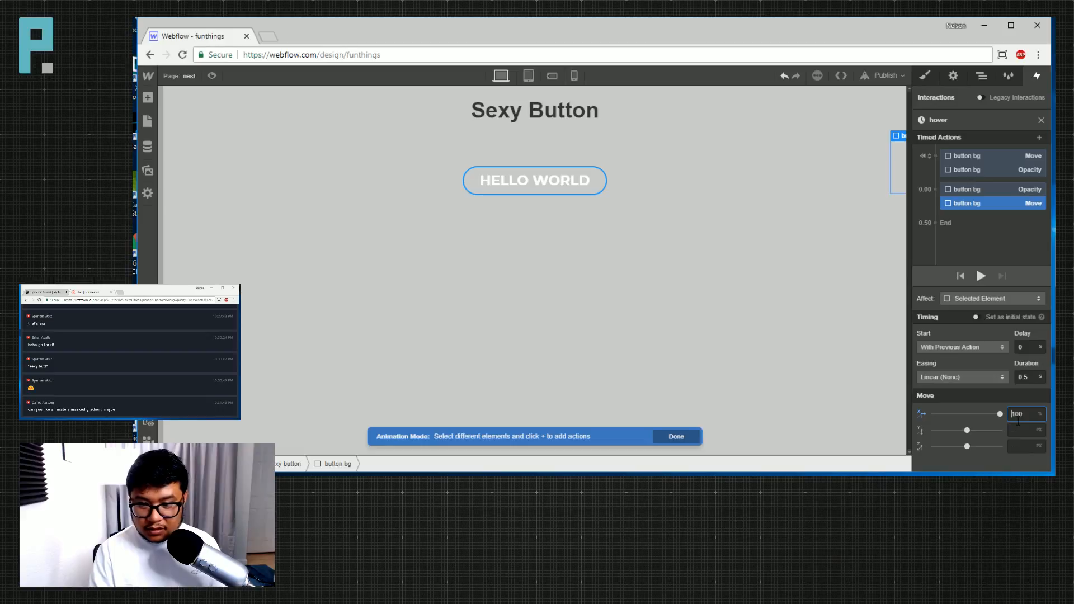
{"action": "type", "text": "%-"}
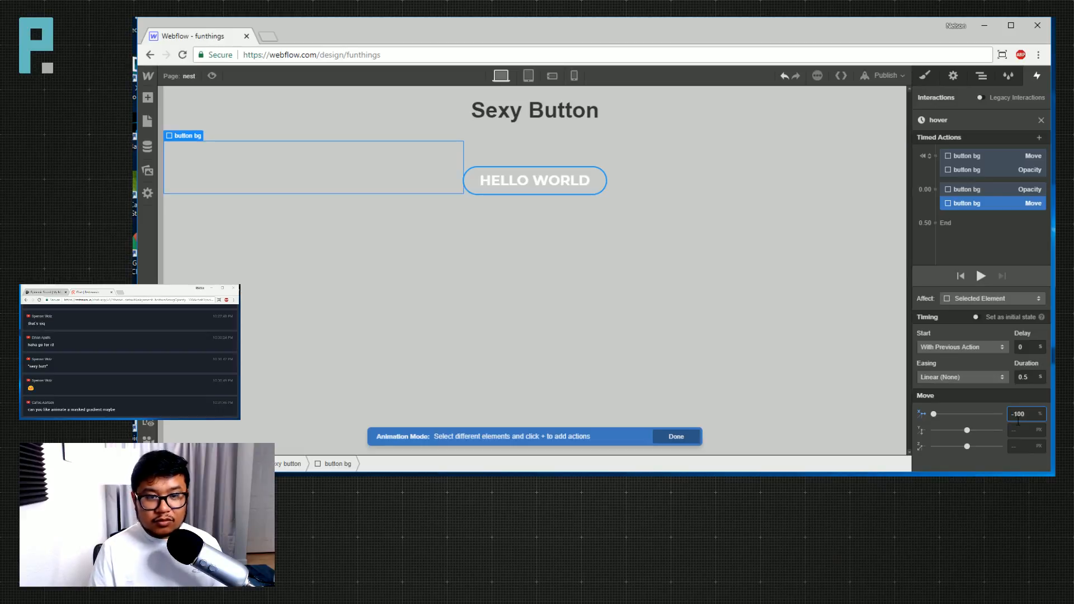
Adjust the new Move action's X offset to -66% so the gradient's far end fills the button.
{"action": "key", "text": "shift+Up"}
{"action": "key", "text": "shift+Up"}
{"action": "key", "text": "shift+Up"}
{"action": "key", "text": "shift+Up"}
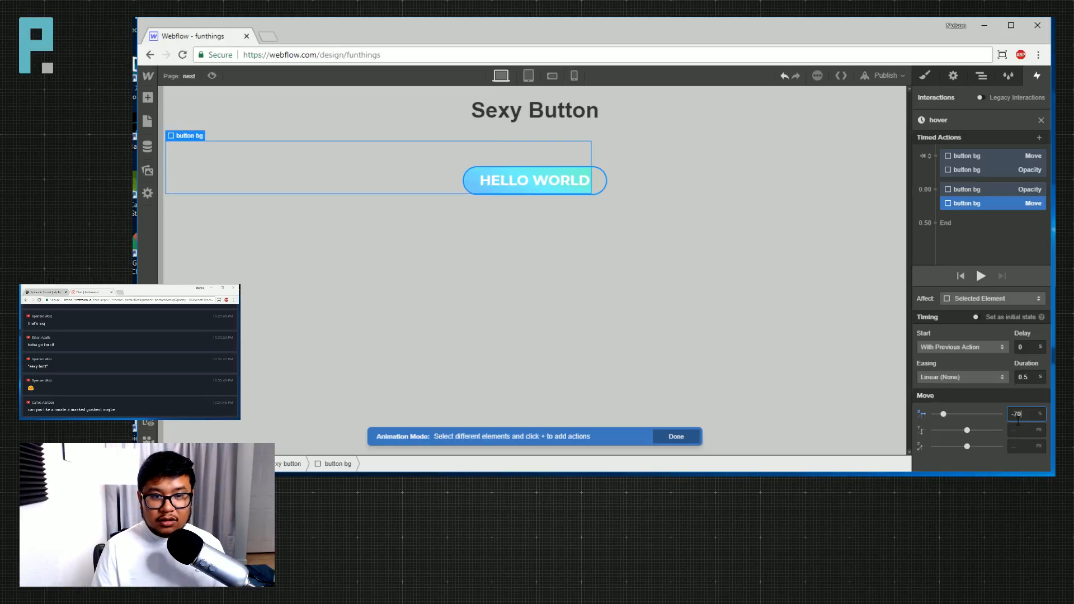
{"action": "key", "text": "Down"}
{"action": "key", "text": "Down"}
{"action": "key", "text": "Down"}
{"action": "key", "text": "Down"}
{"action": "key", "text": "Down"}
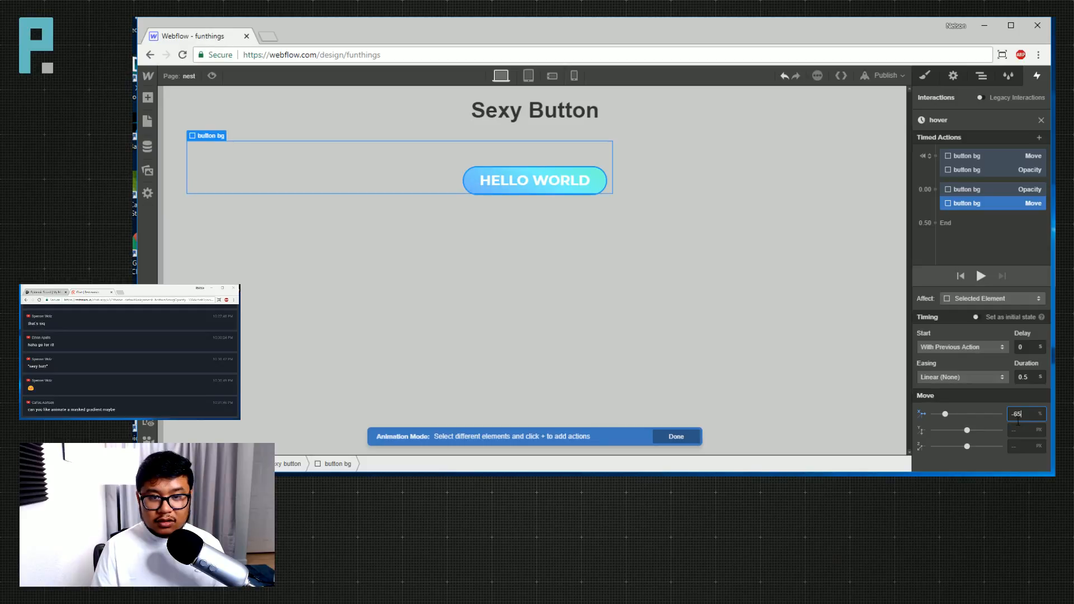
{"action": "key", "text": "Down"}
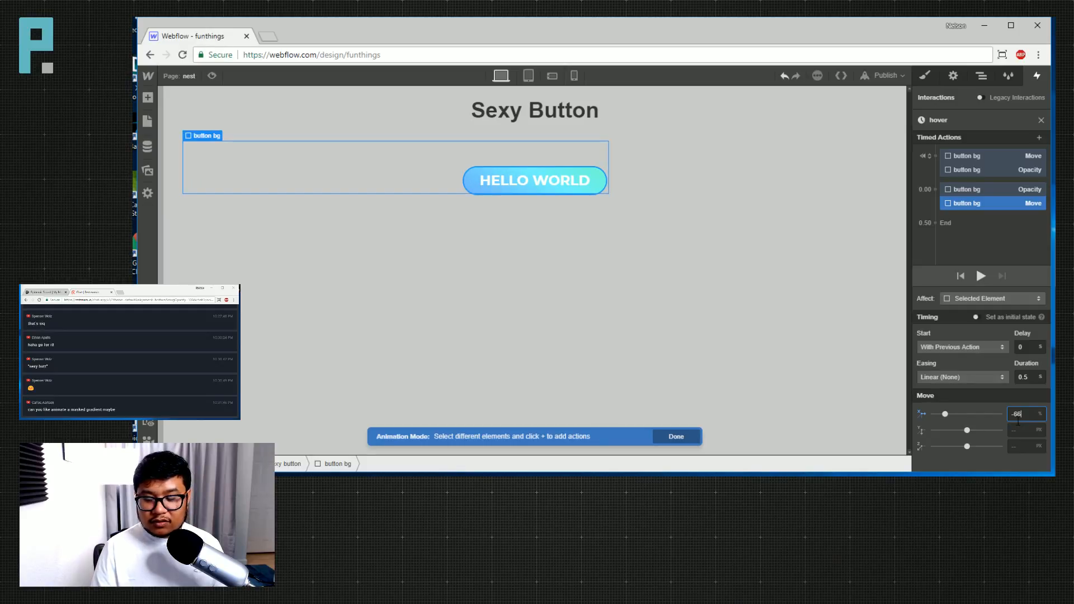
Try a Y offset of -66% for the second Move action, and change it to 3%.
{"action": "key", "text": "Tab"}
{"action": "type", "text": "-66"}
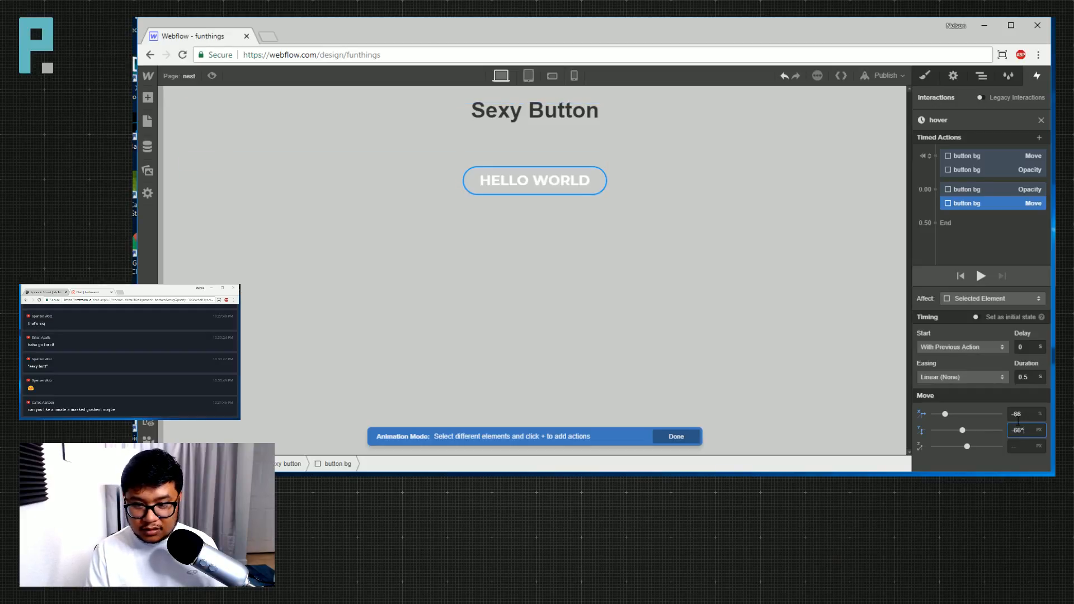
{"action": "key", "text": "ctrl+a"}
{"action": "type", "text": "-6"}
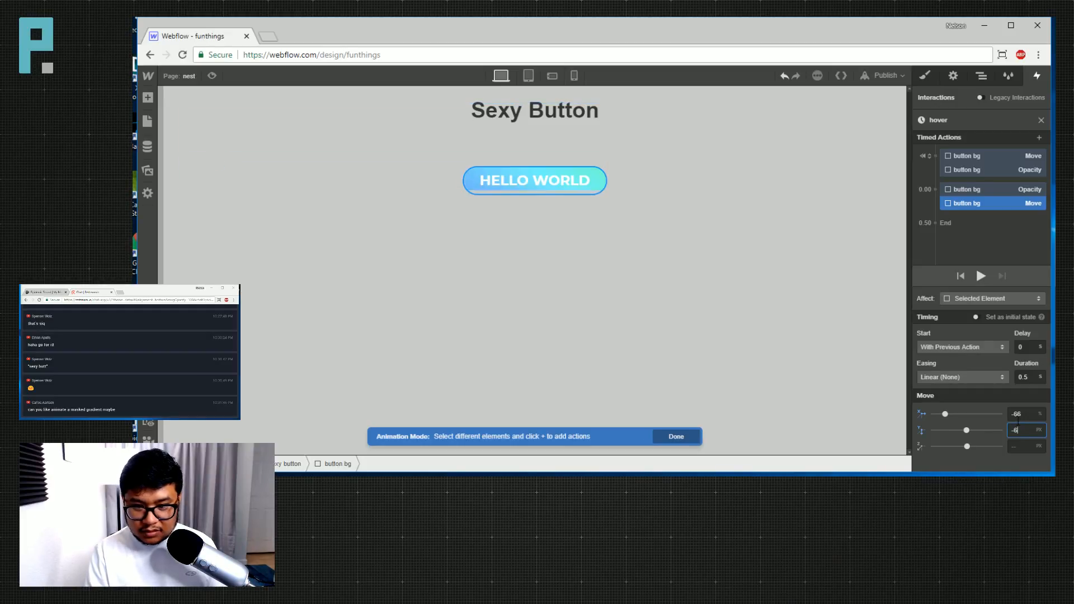
{"action": "type", "text": "6%"}
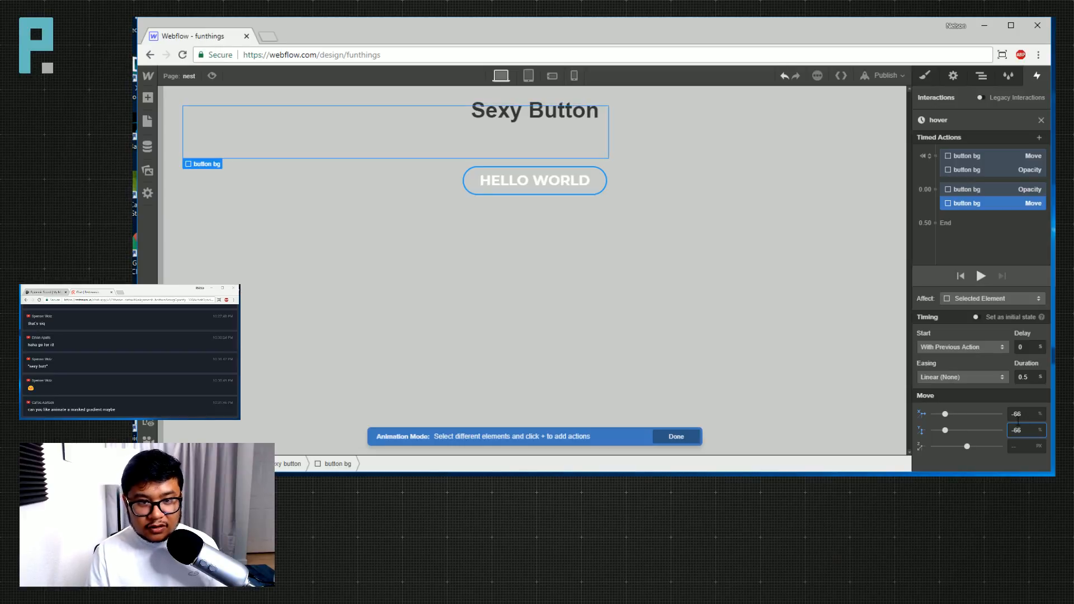
{"action": "key", "text": "BackSpace"}
{"action": "key", "text": "BackSpace"}
{"action": "type", "text": "26"}
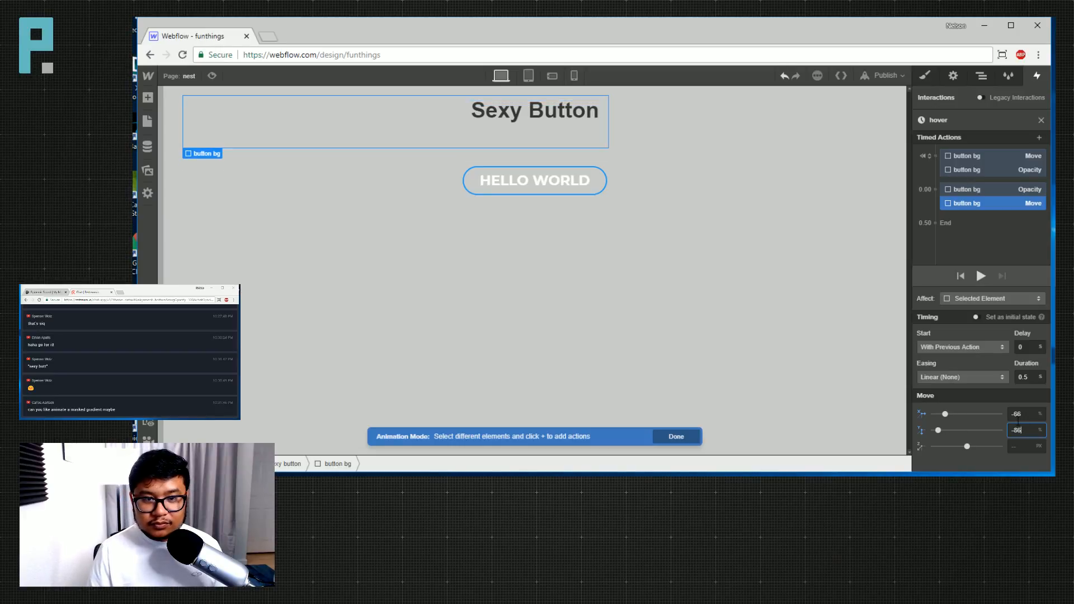
{"action": "key", "text": "BackSpace"}
{"action": "key", "text": "BackSpace"}
{"action": "key", "text": "BackSpace"}
{"action": "type", "text": "4"}
{"action": "key", "text": "BackSpace"}
{"action": "type", "text": "3"}
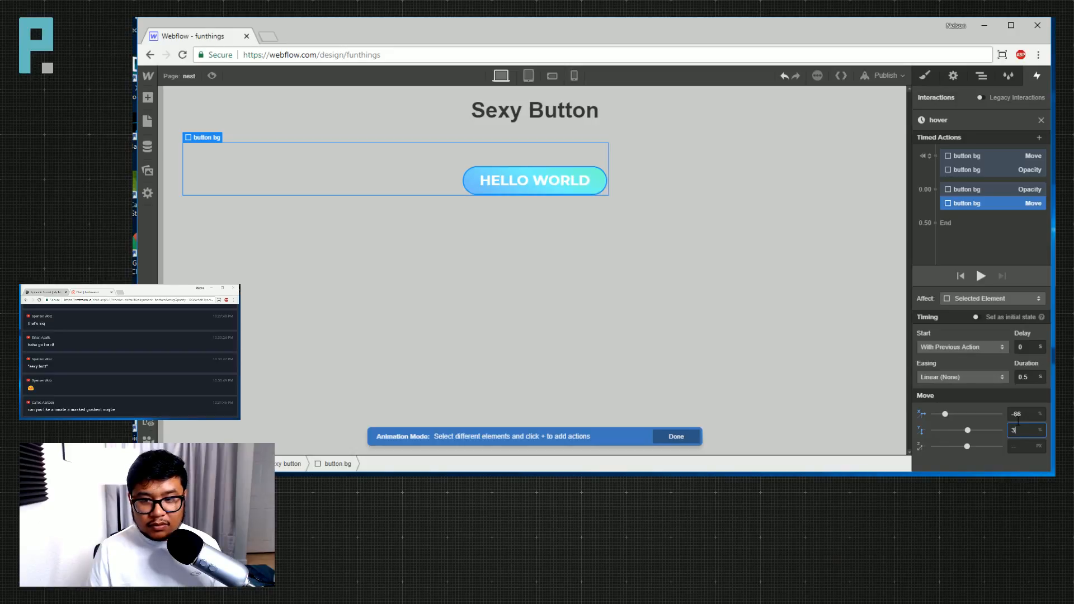
Compare against the initial Move action and set the second Move action's Y offset to 45%.
{"action": "left_click", "coordinate": [985, 156]}
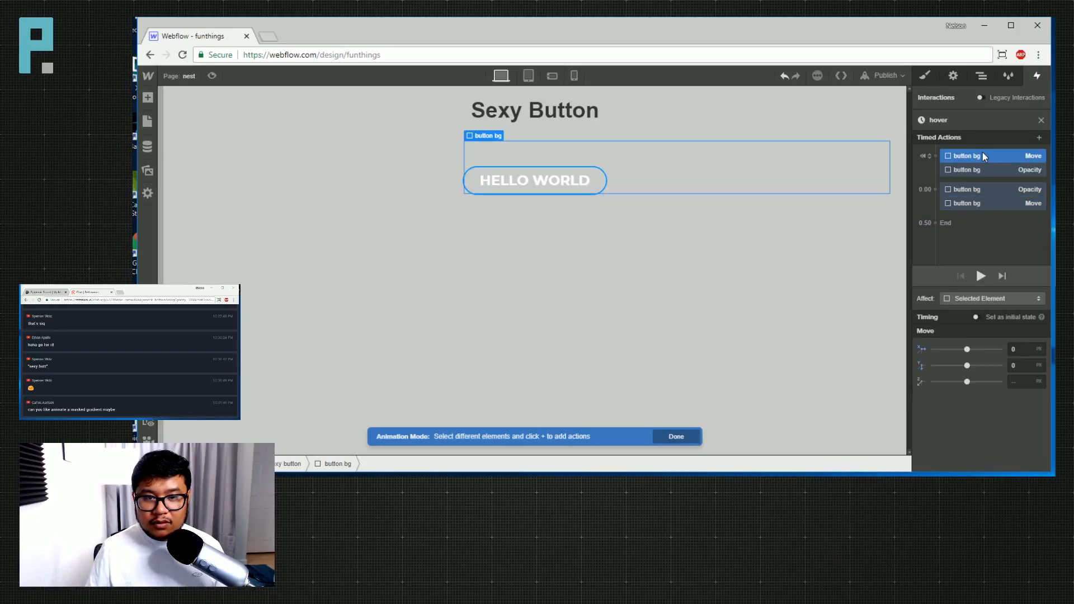
{"action": "left_click", "coordinate": [976, 202]}
{"action": "left_click", "coordinate": [1008, 430]}
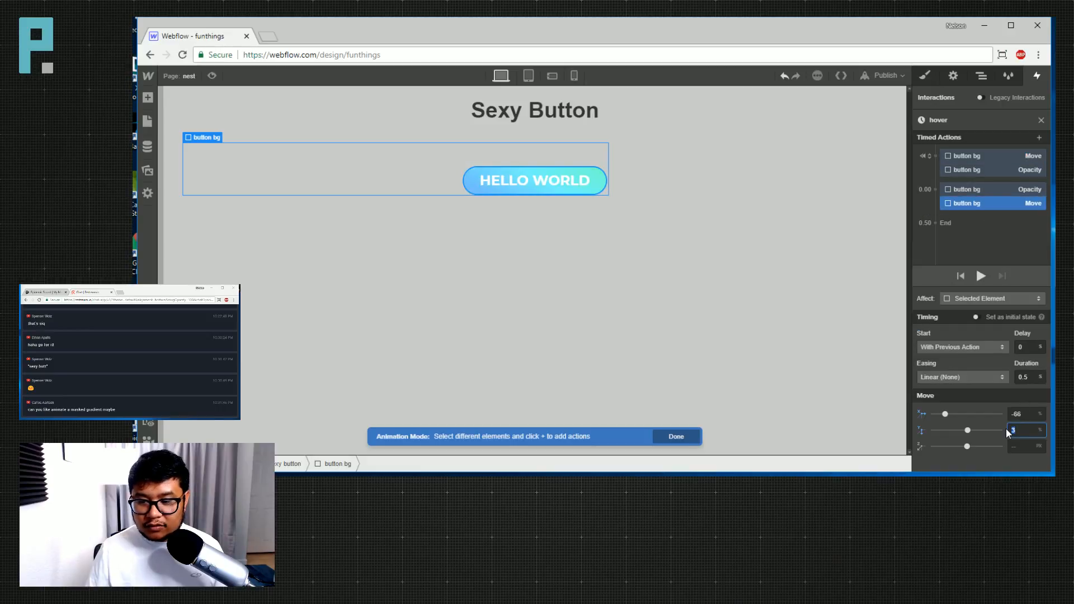
{"action": "type", "text": "-3"}
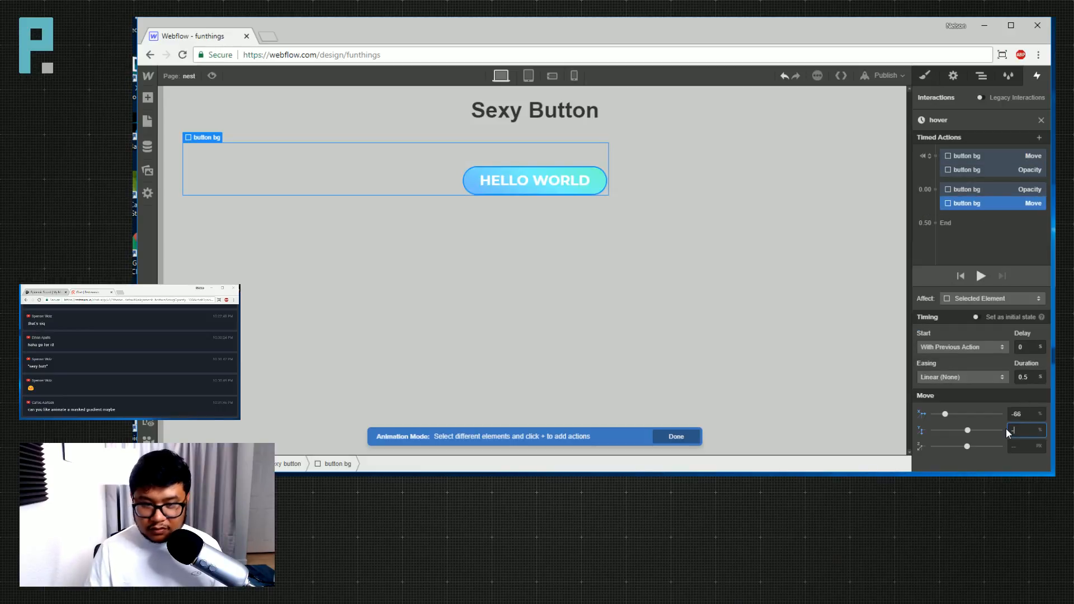
{"action": "key", "text": "BackSpace"}
{"action": "key", "text": "BackSpace"}
{"action": "type", "text": "10"}
{"action": "key", "text": "BackSpace"}
{"action": "key", "text": "BackSpace"}
{"action": "type", "text": "47"}
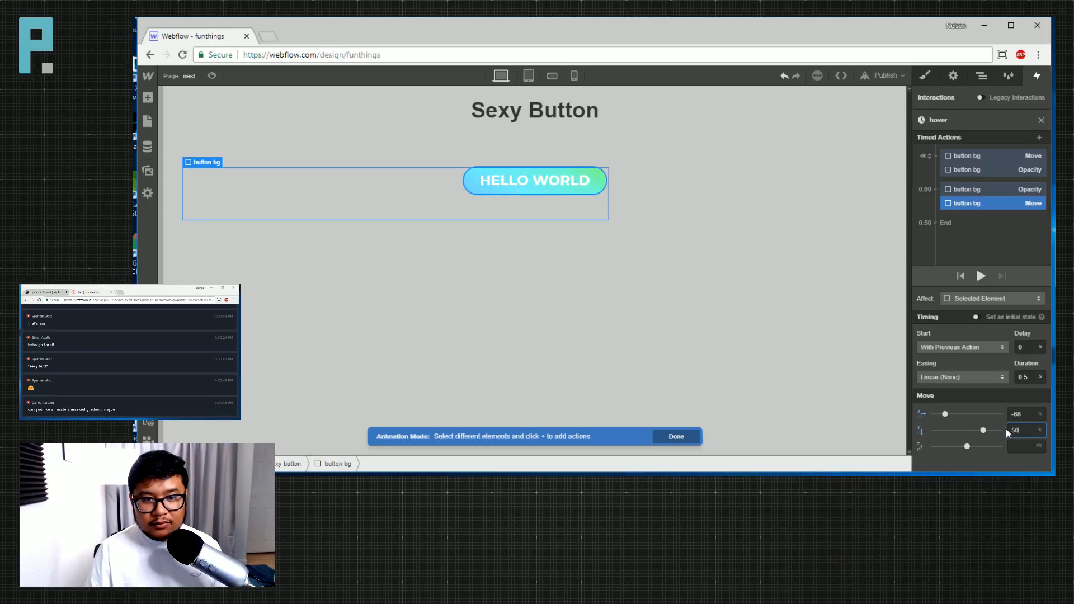
{"action": "key", "text": "BackSpace"}
{"action": "type", "text": "5"}
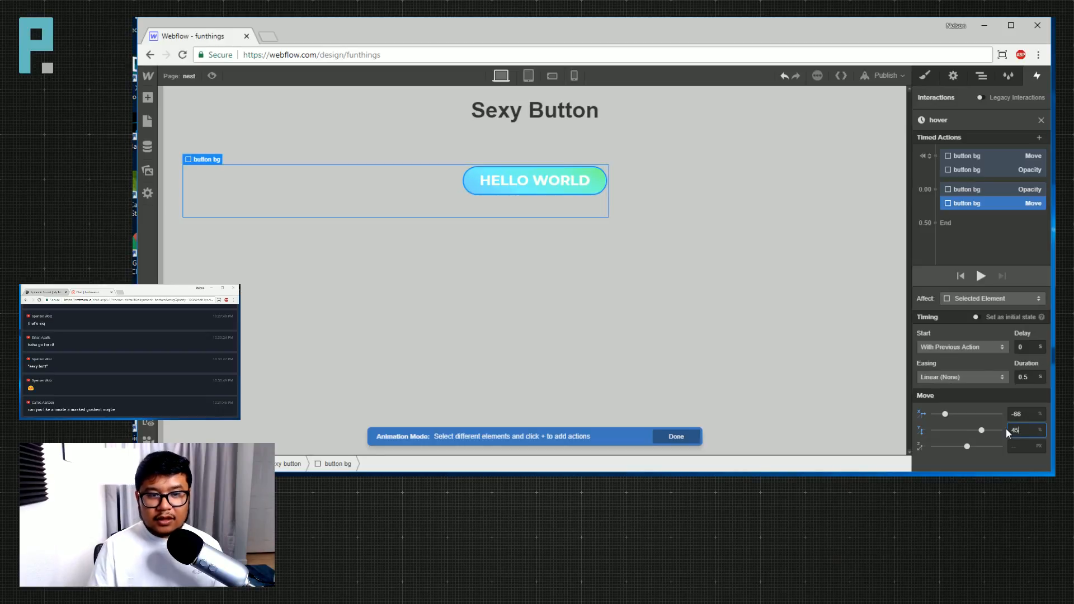
Play the hover animation, set the second Move action's duration to 10 seconds, and play it again.
{"action": "left_click", "coordinate": [981, 276]}
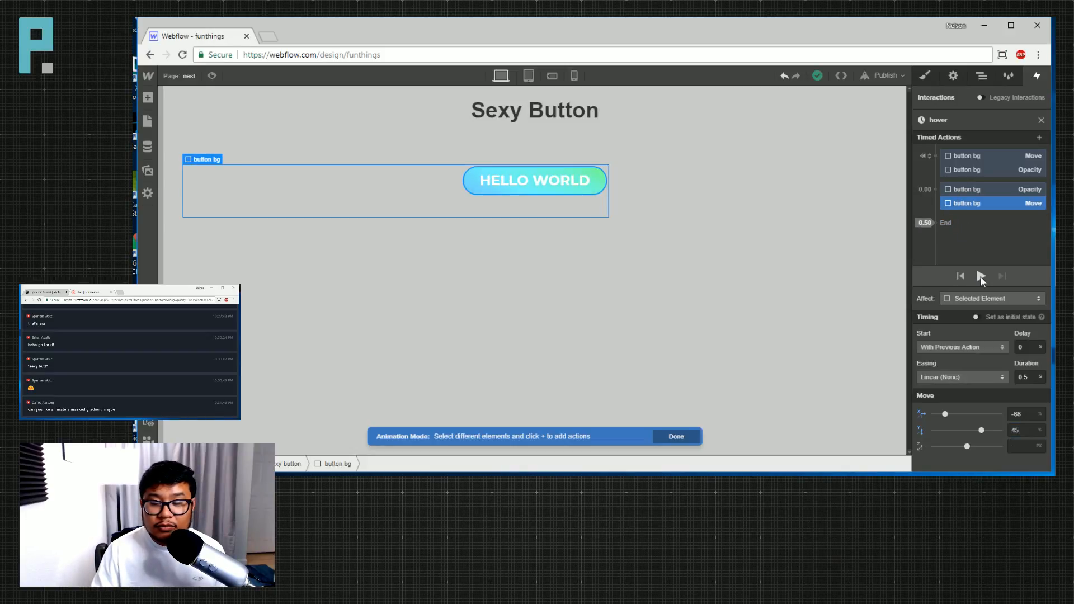
{"action": "left_click", "coordinate": [1029, 372]}
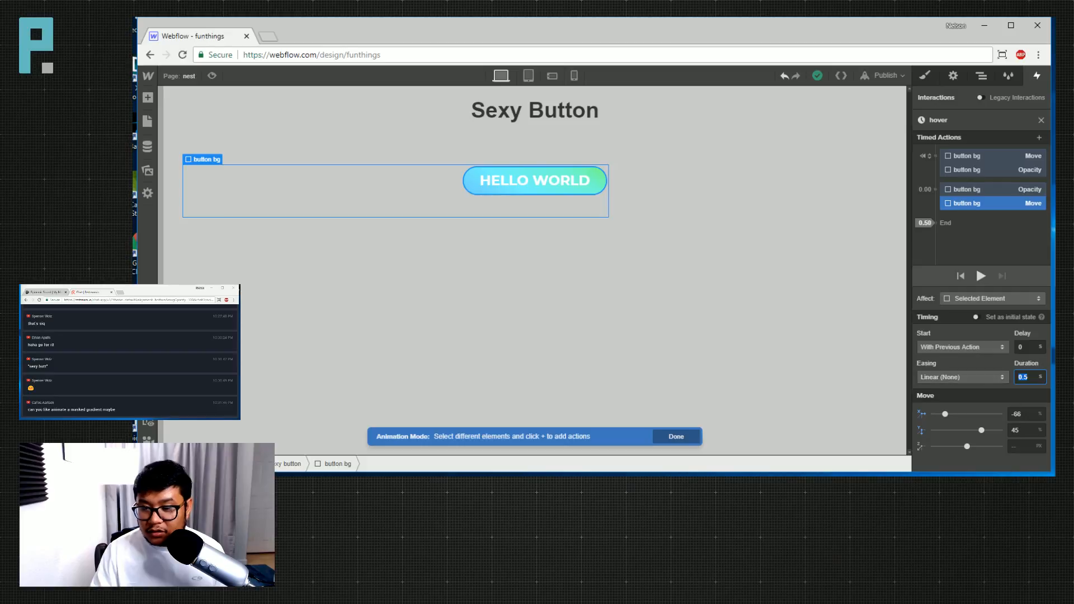
{"action": "type", "text": "10"}
{"action": "left_click", "coordinate": [981, 276]}
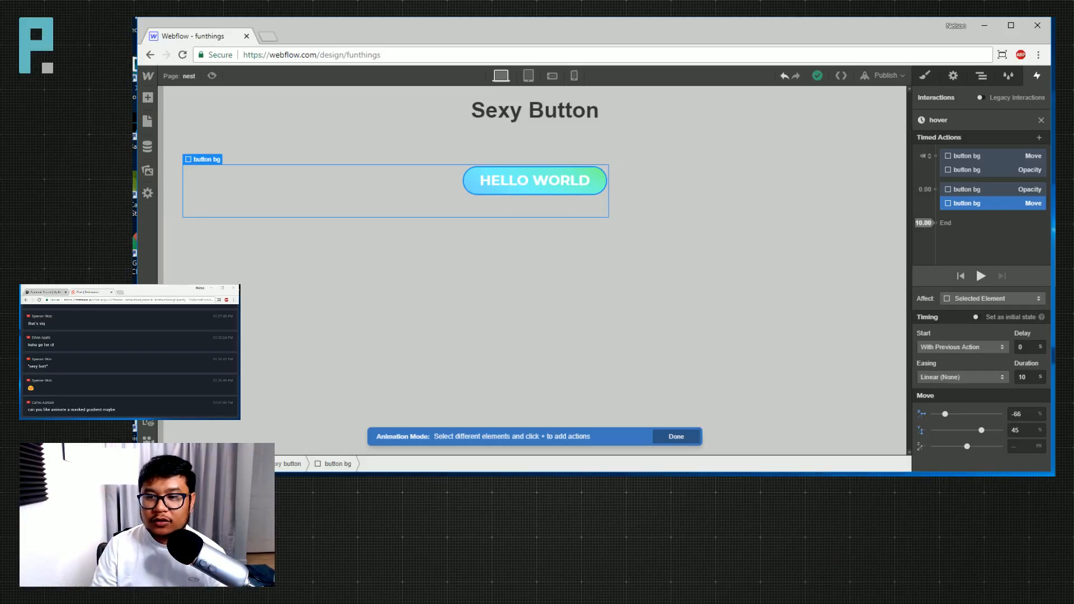
Delete both Move actions from the hover animation and play the remaining Opacity actions.
{"action": "key", "text": "Delete"}
{"action": "left_click", "coordinate": [978, 157]}
{"action": "key", "text": "Delete"}
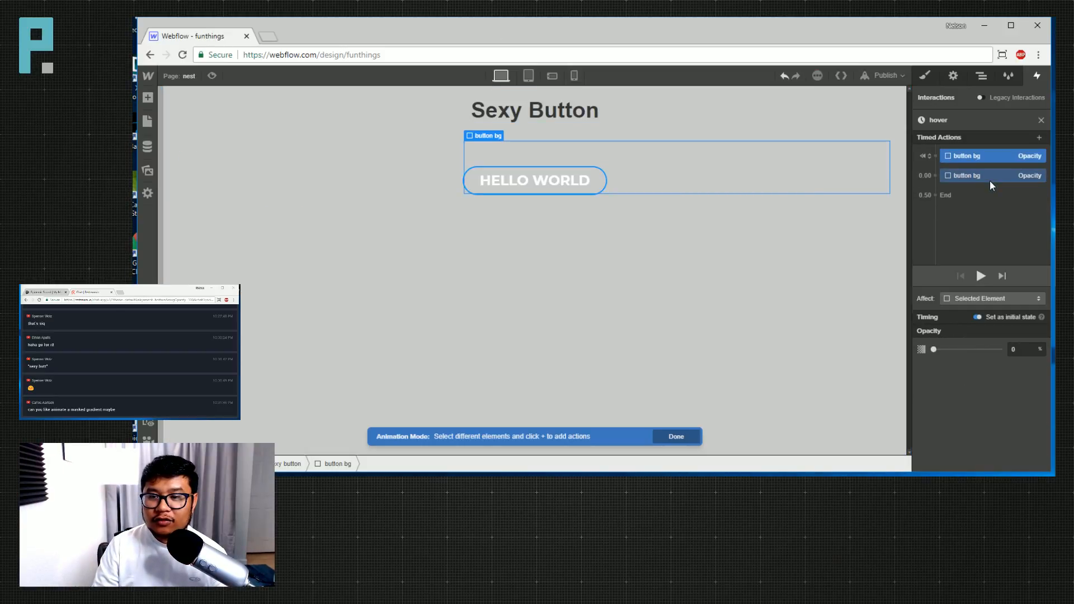
{"action": "left_click", "coordinate": [980, 276]}
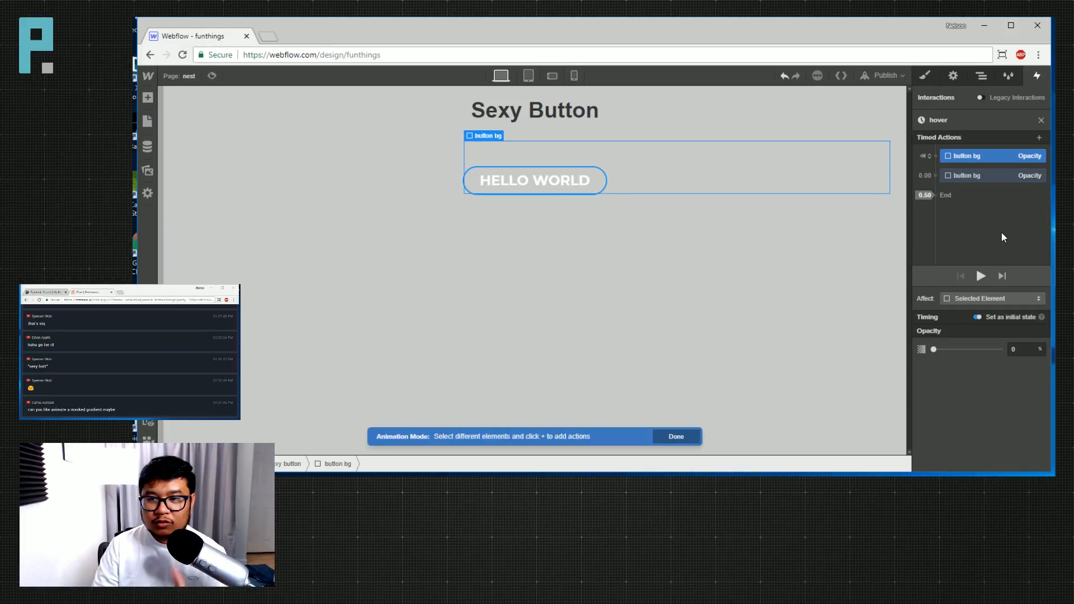
Close the hover animation and set the sexy button's hover-out action to start the "hover" timed animation.
{"action": "left_click", "coordinate": [1042, 120]}
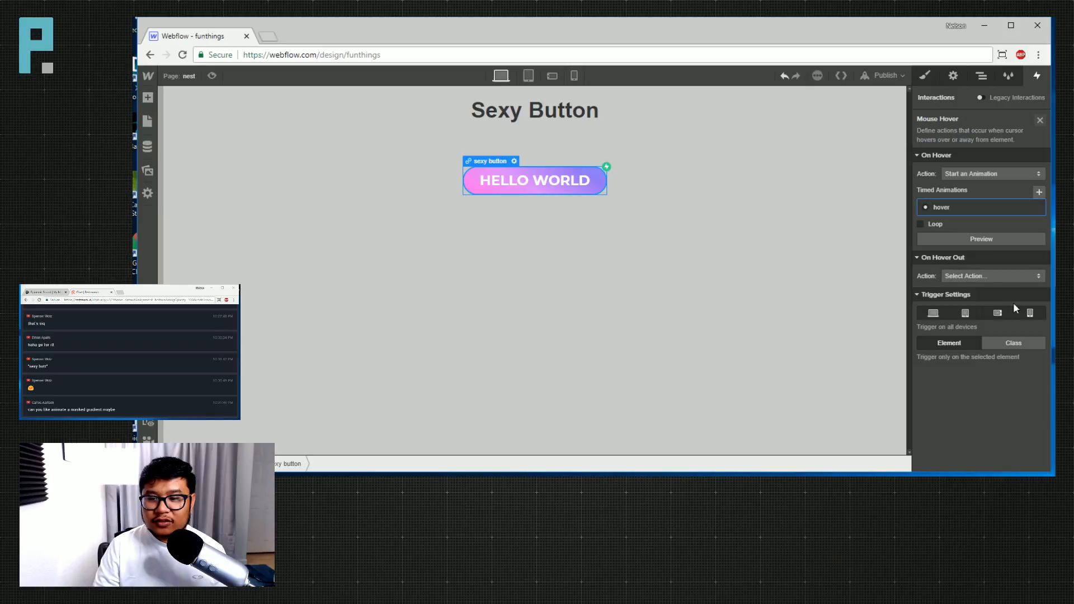
{"action": "left_click", "coordinate": [972, 276]}
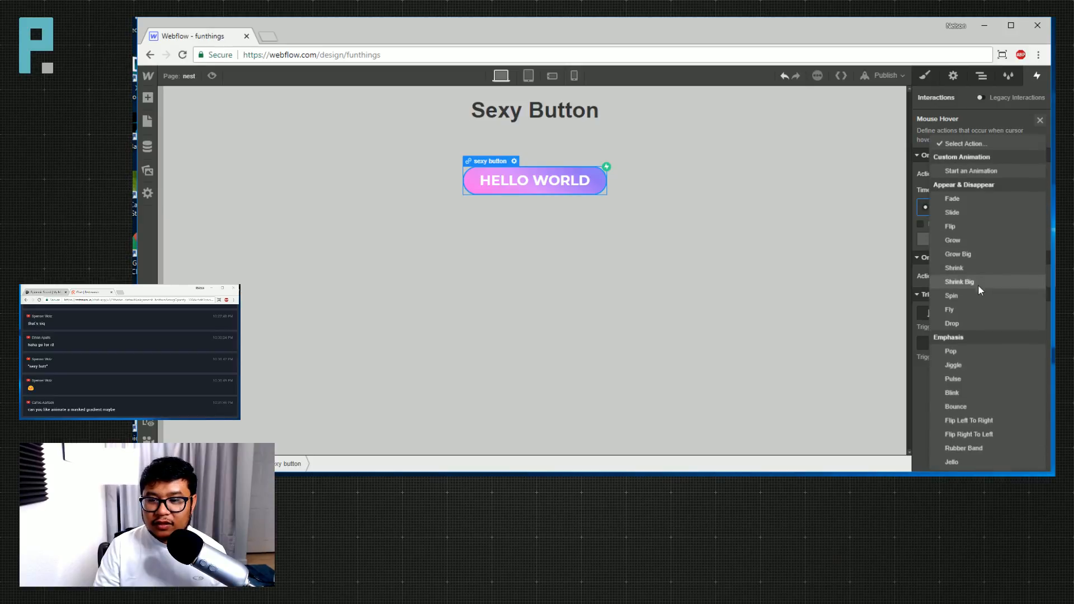
{"action": "left_click", "coordinate": [981, 171]}
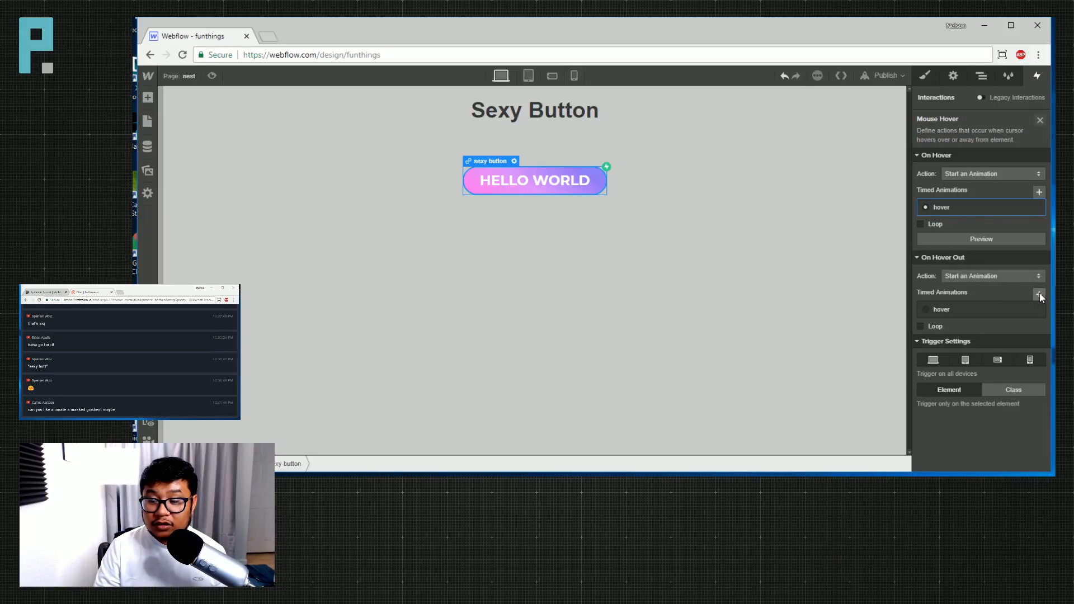
{"action": "left_click", "coordinate": [1030, 309]}
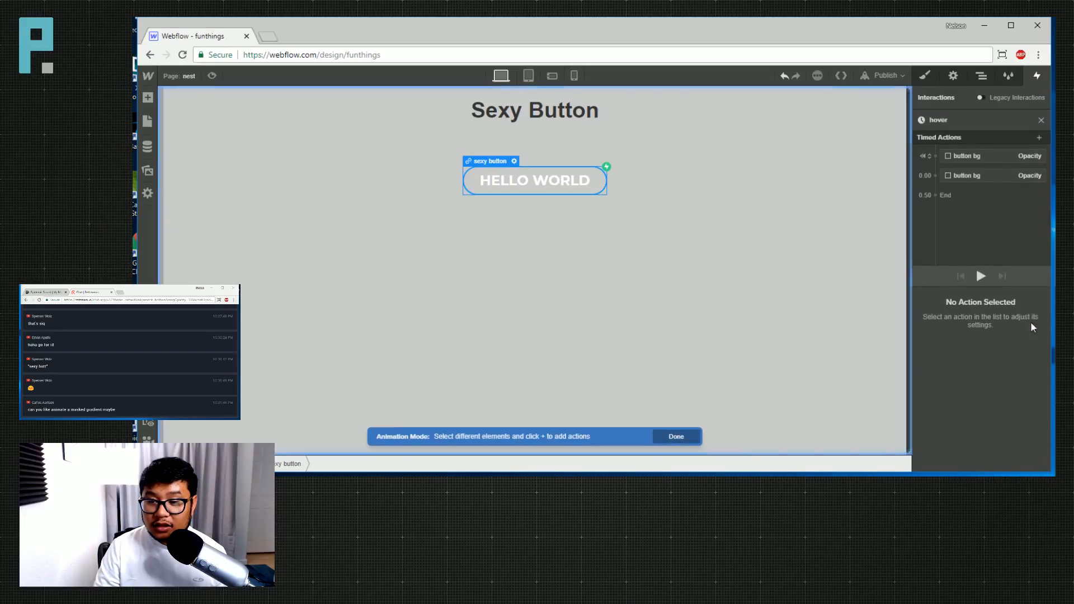
{"action": "left_click", "coordinate": [1041, 120]}
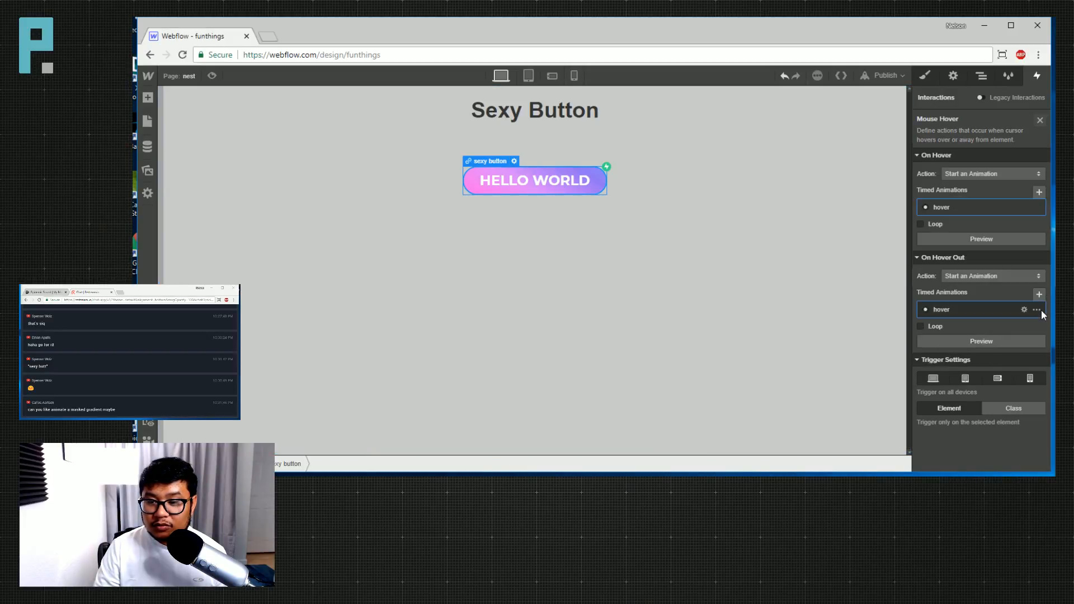
Duplicate the hover-out "hover" timed animation and rename the copy "hover out".
{"action": "left_click", "coordinate": [1037, 310]}
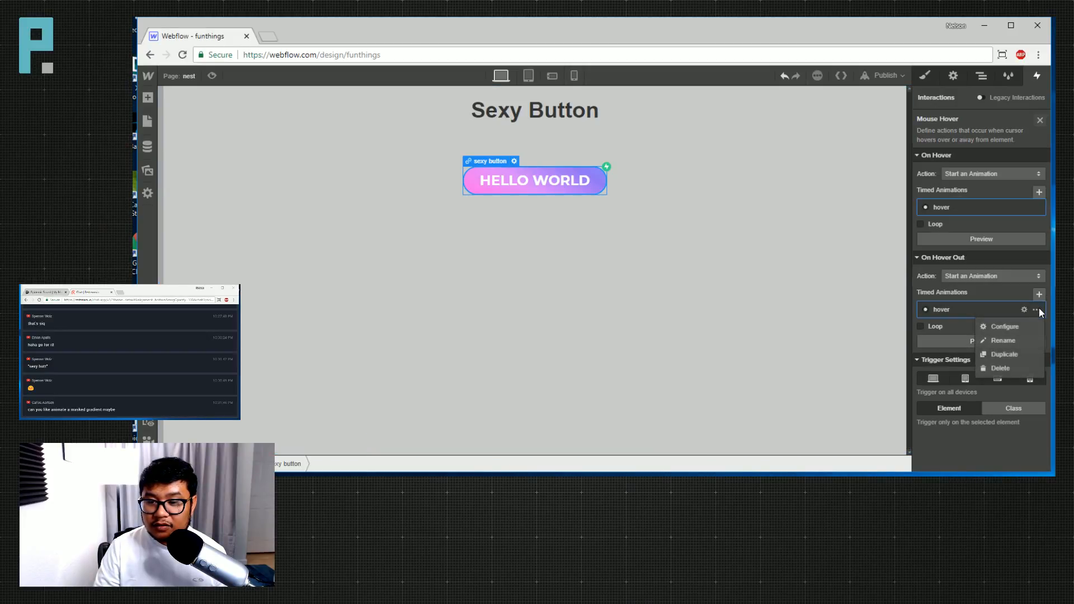
{"action": "left_click", "coordinate": [1004, 354]}
{"action": "left_click", "coordinate": [945, 326]}
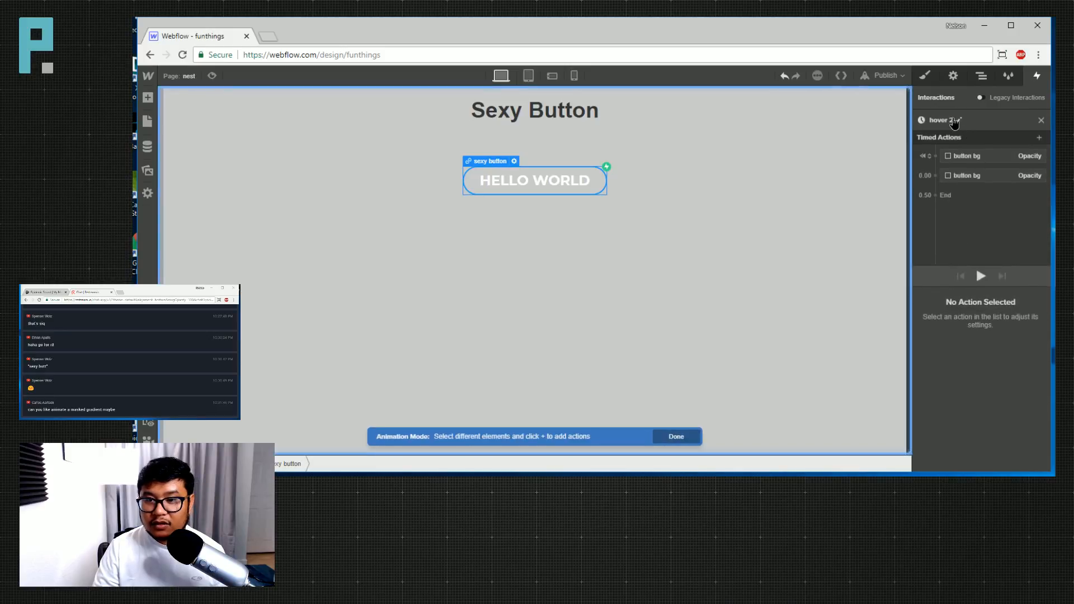
{"action": "double_click", "coordinate": [954, 121]}
{"action": "left_click", "coordinate": [961, 121]}
{"action": "type", "text": "out"}
{"action": "key", "text": "Return"}
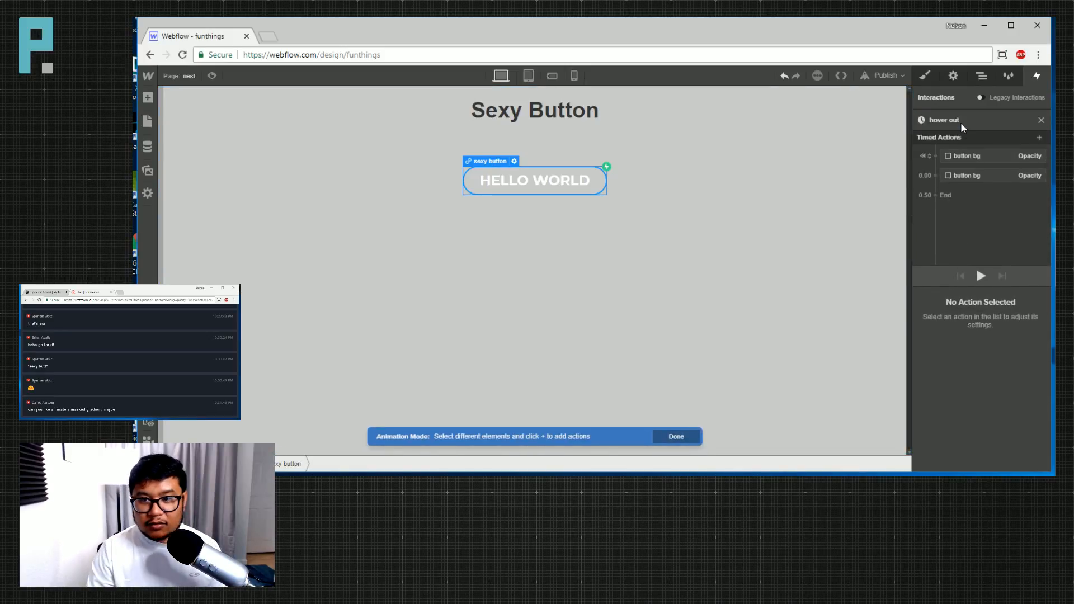
Delete the second Opacity action, turn off initial state on the remaining 0% Opacity action, and play the hover out animation.
{"action": "left_click", "coordinate": [959, 178]}
{"action": "key", "text": "Delete"}
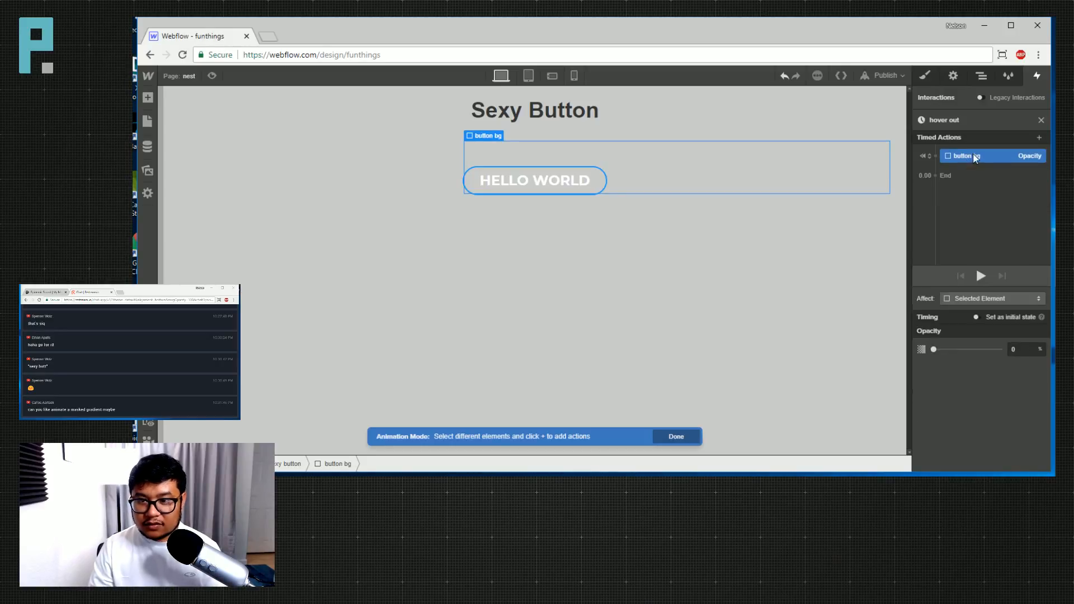
{"action": "left_click", "coordinate": [976, 318]}
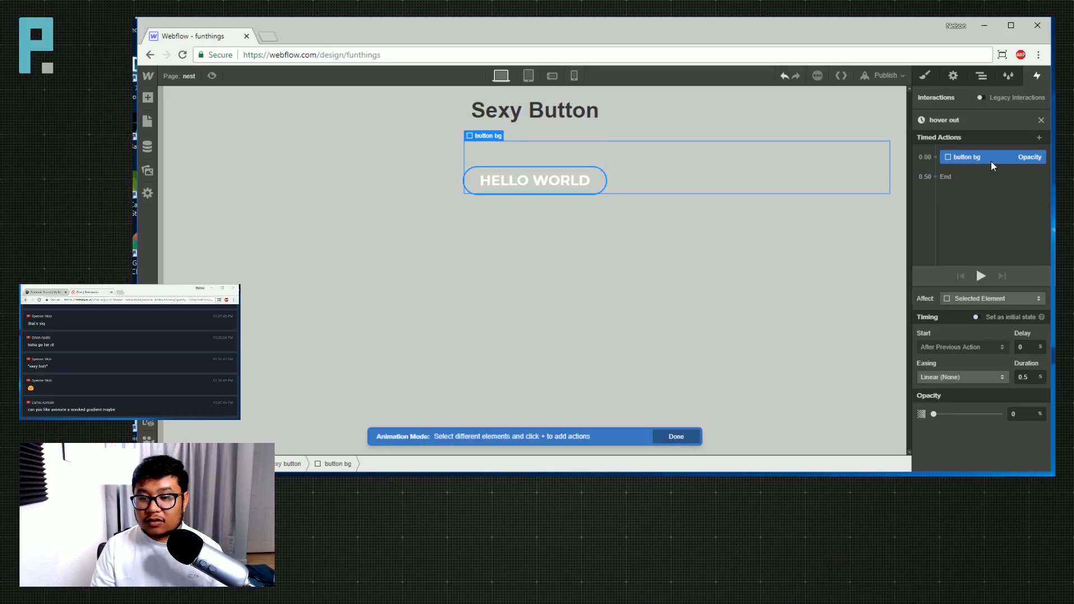
{"action": "left_click", "coordinate": [982, 275]}
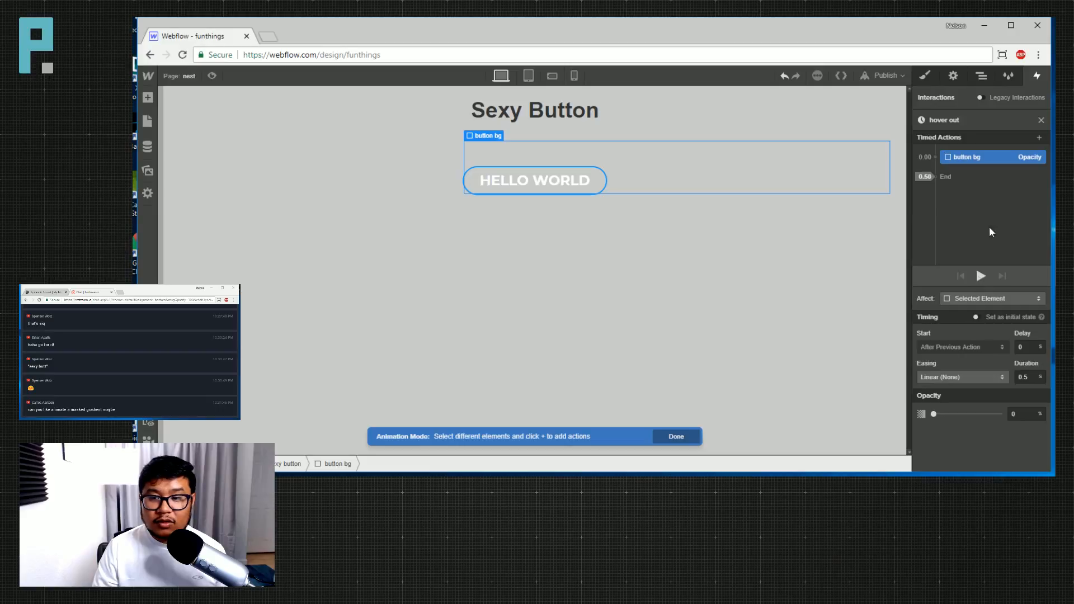
Finish the hover out animation, select the button bg block, and add a Page Load trigger to the page.
{"action": "left_click", "coordinate": [980, 76]}
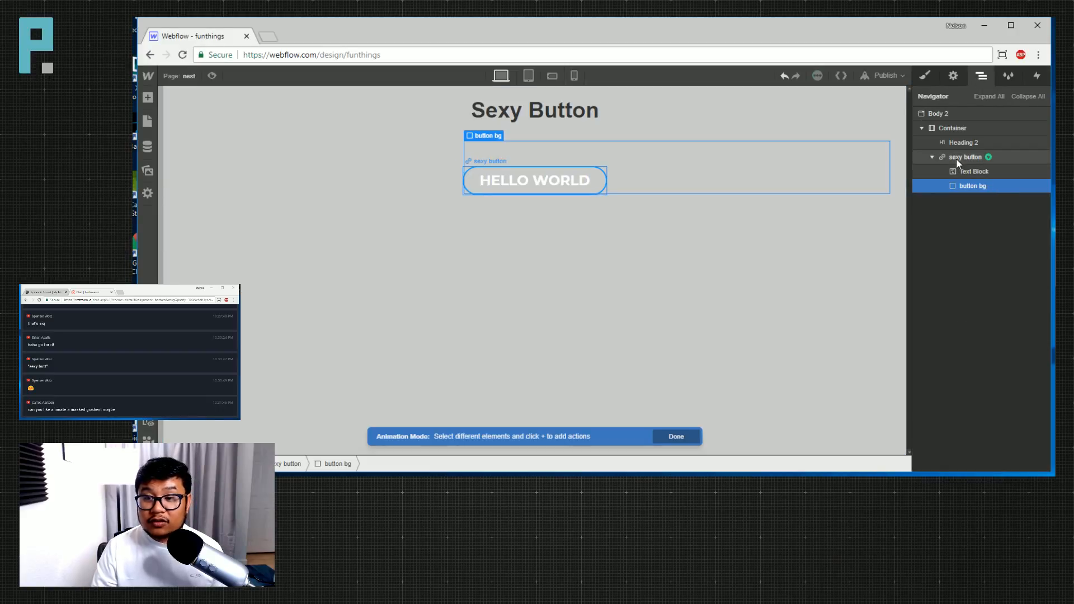
{"action": "left_click", "coordinate": [687, 437]}
{"action": "left_click", "coordinate": [979, 186]}
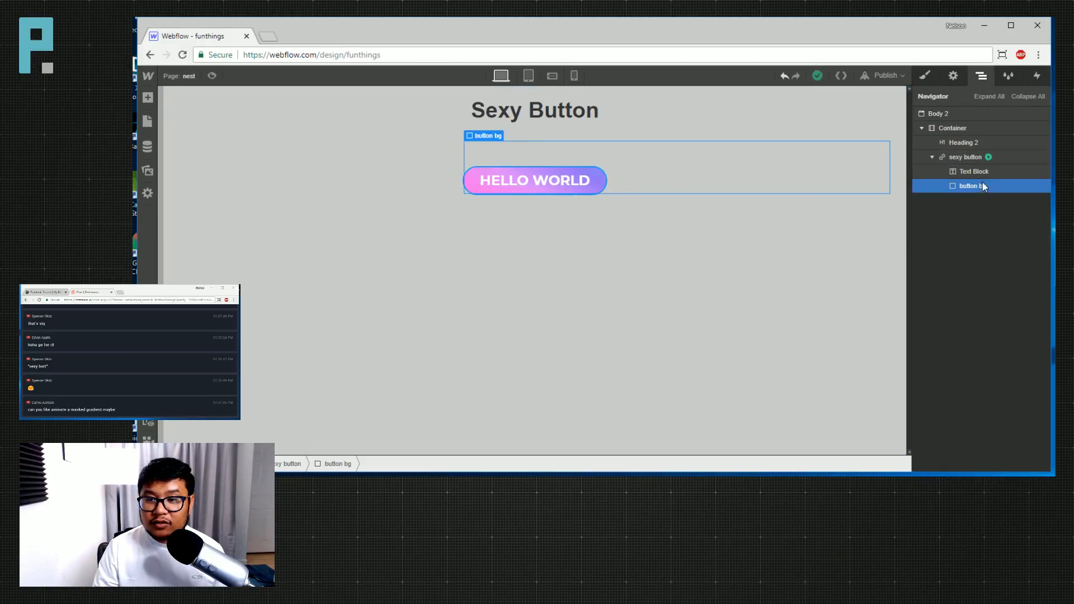
{"action": "left_click", "coordinate": [1037, 76]}
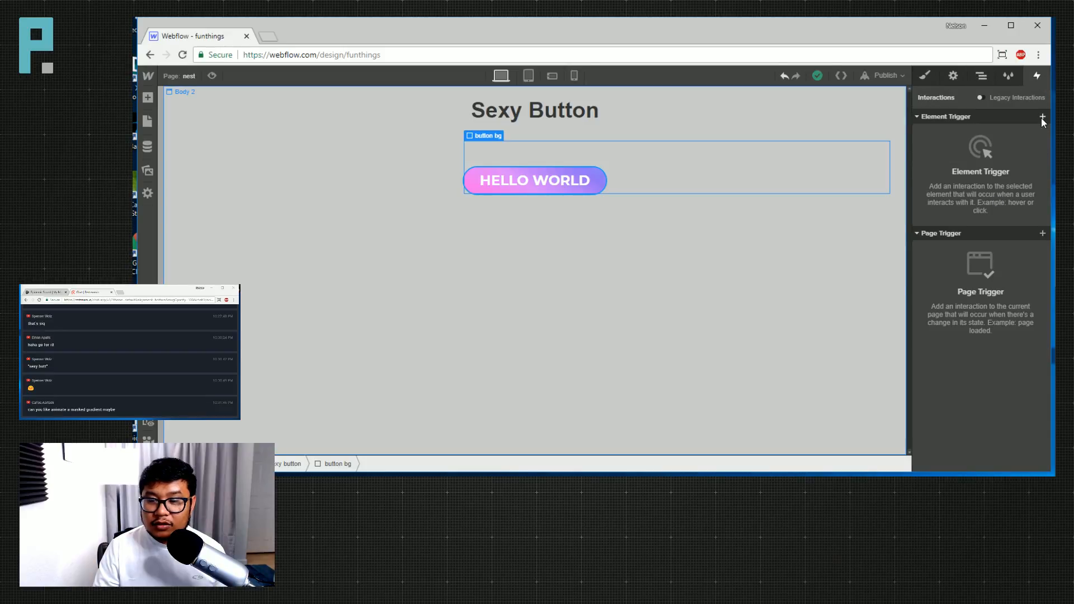
{"action": "left_click", "coordinate": [1042, 234]}
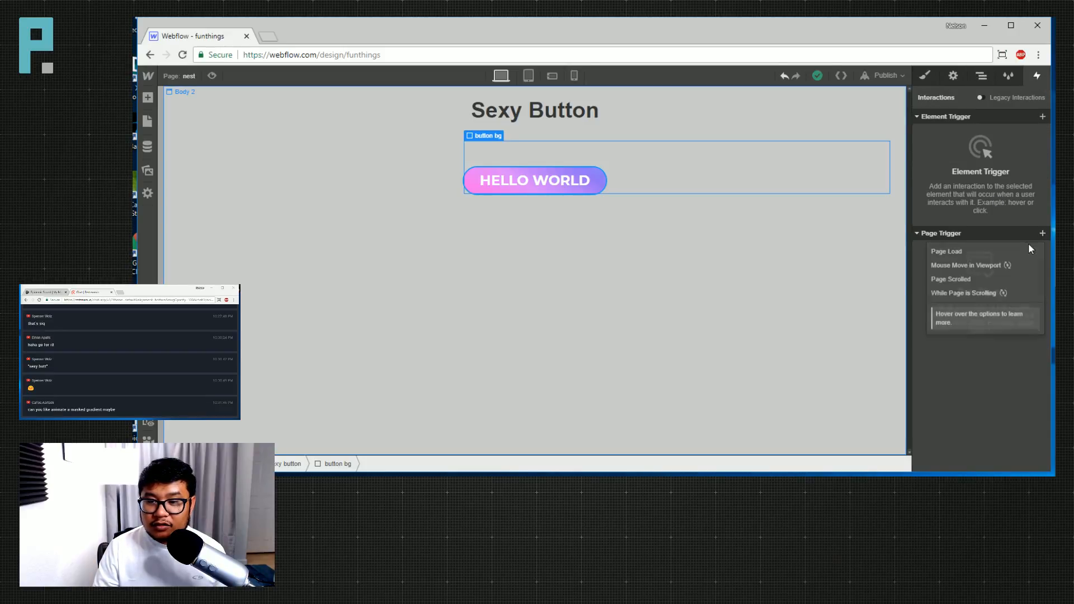
{"action": "left_click", "coordinate": [981, 253]}
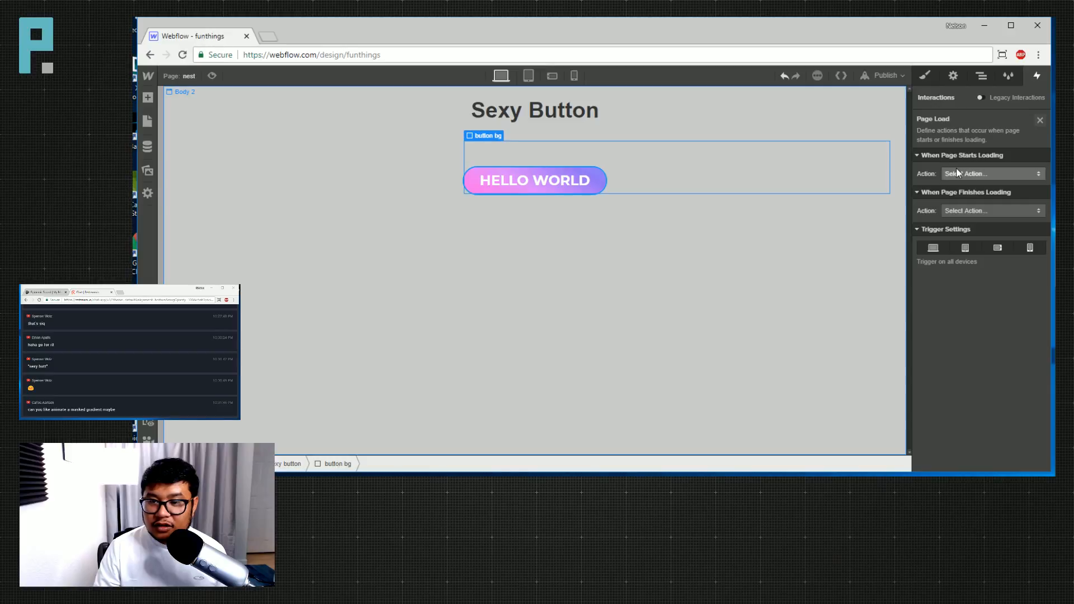
Make the page's finished-loading action start a new timed animation named "button bg".
{"action": "left_click", "coordinate": [974, 213]}
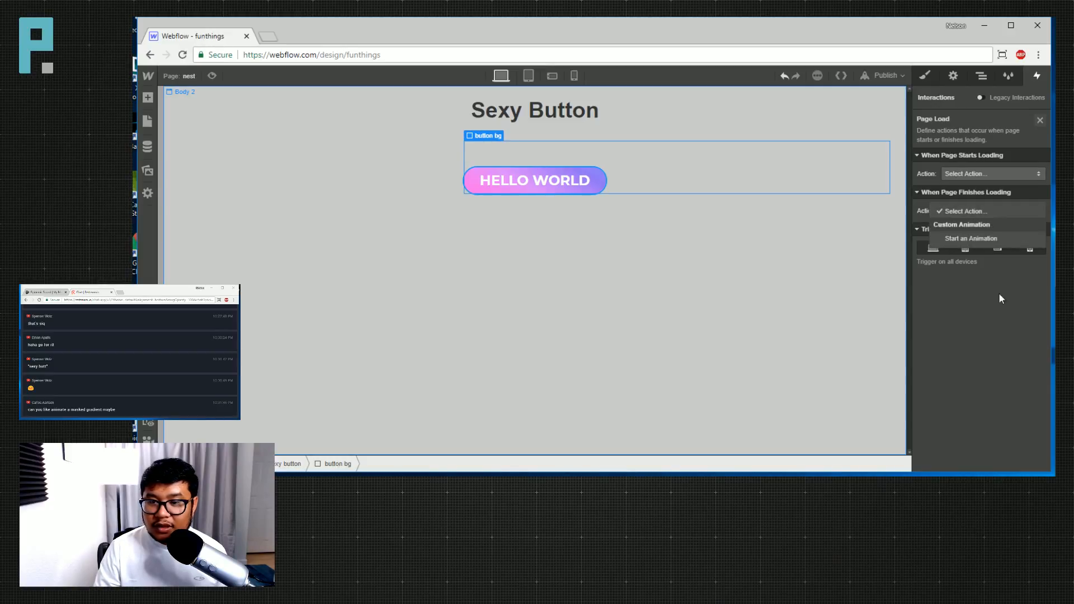
{"action": "left_click", "coordinate": [979, 237]}
{"action": "left_click", "coordinate": [1038, 229]}
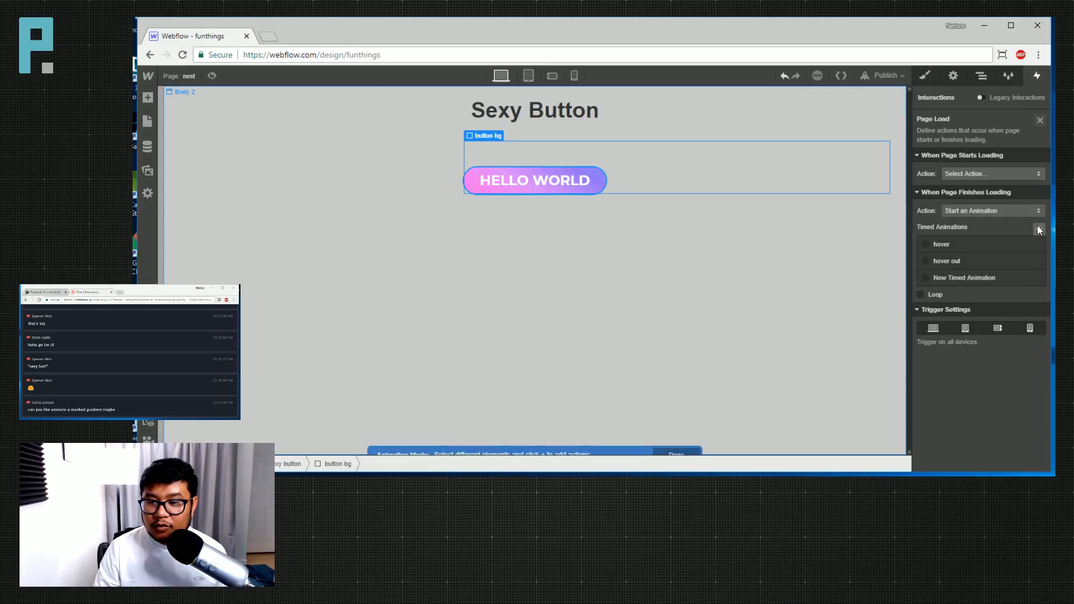
{"action": "type", "text": "button bg"}
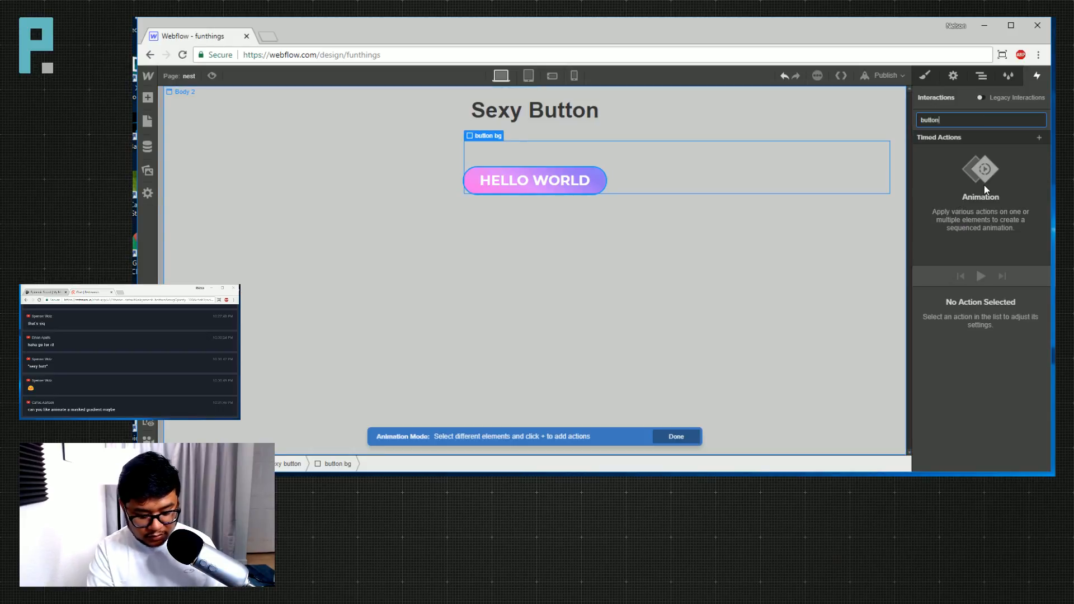
{"action": "key", "text": "Return"}
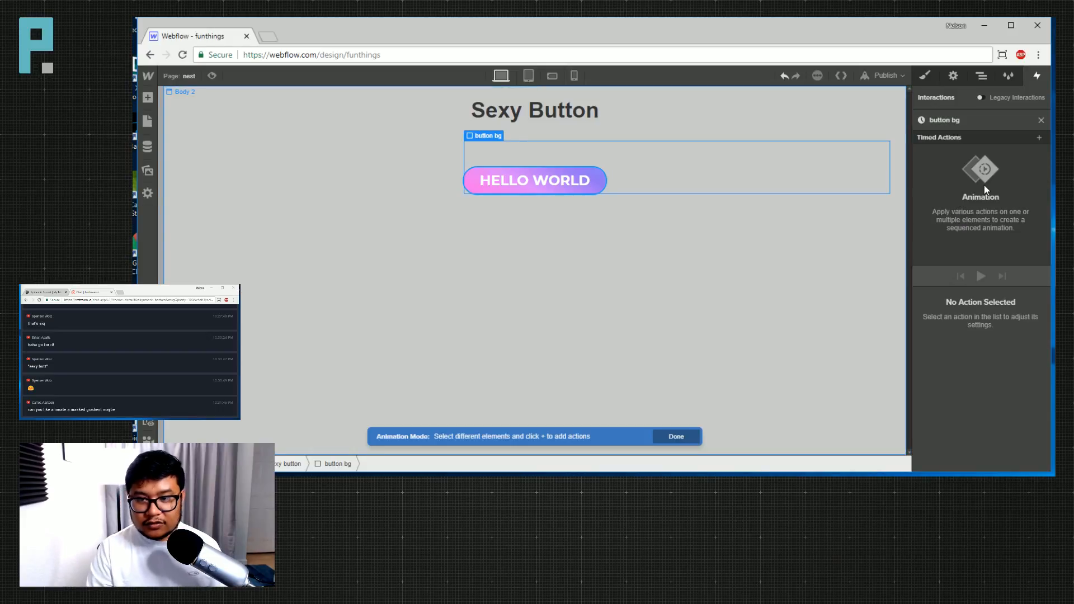
Add a Move action for button bg as its initial state, with X and Y offsets of 0%.
{"action": "left_click", "coordinate": [1038, 137]}
{"action": "left_click", "coordinate": [952, 166]}
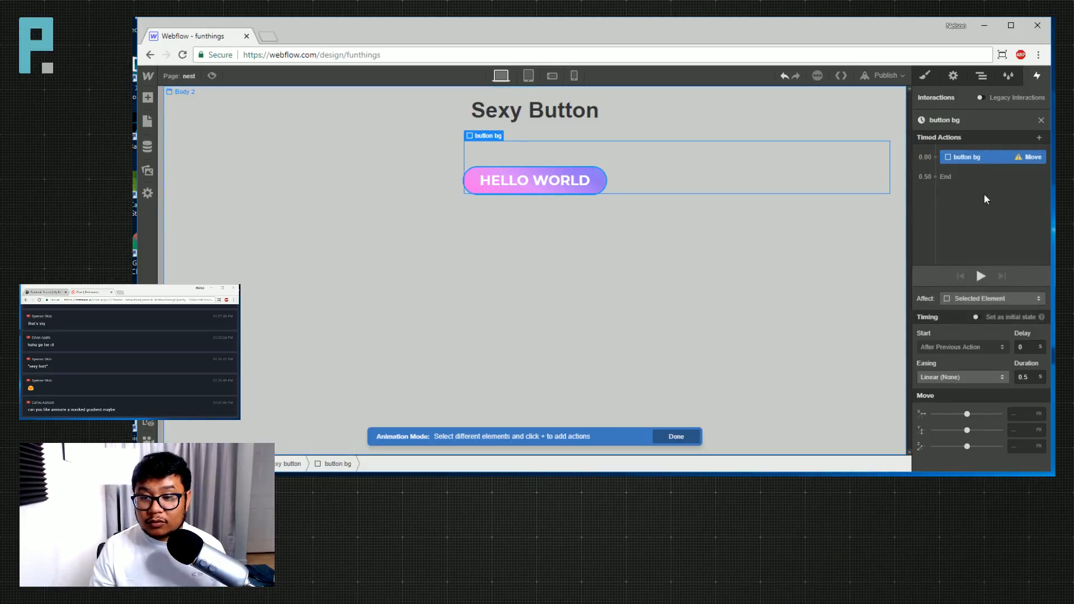
{"action": "left_click", "coordinate": [976, 317]}
{"action": "left_click", "coordinate": [1023, 349]}
{"action": "type", "text": "0"}
{"action": "key", "text": "Tab"}
{"action": "type", "text": "0"}
{"action": "key", "text": "shift+Tab"}
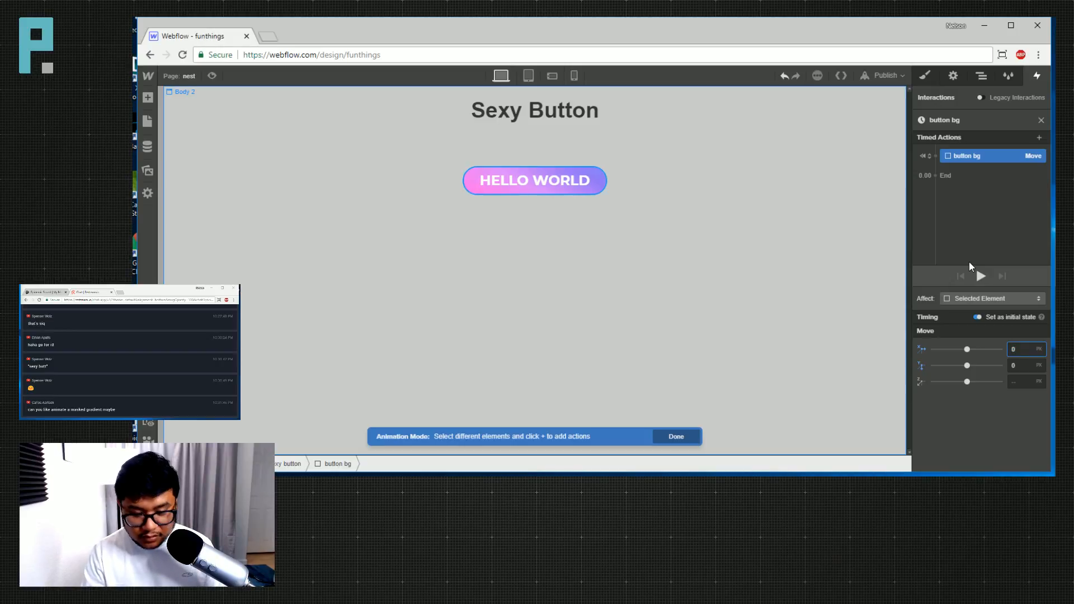
{"action": "type", "text": "%"}
{"action": "key", "text": "Tab"}
{"action": "type", "text": "%"}
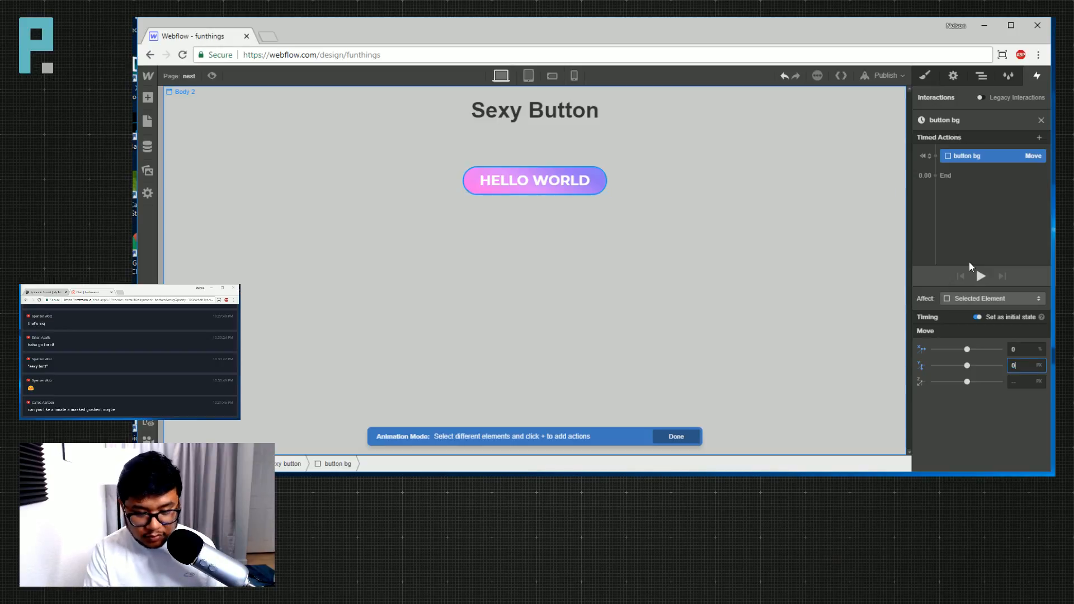
Add a second Move action for button bg with offsets of -66% in X and 40% in Y.
{"action": "left_click", "coordinate": [946, 178]}
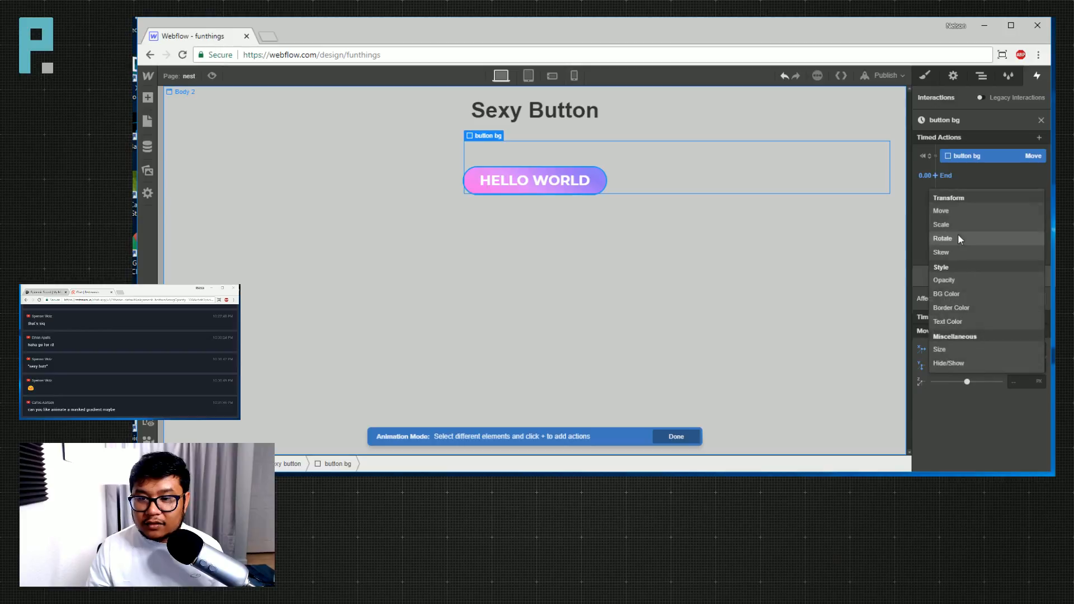
{"action": "left_click", "coordinate": [960, 210]}
{"action": "left_click", "coordinate": [1023, 412]}
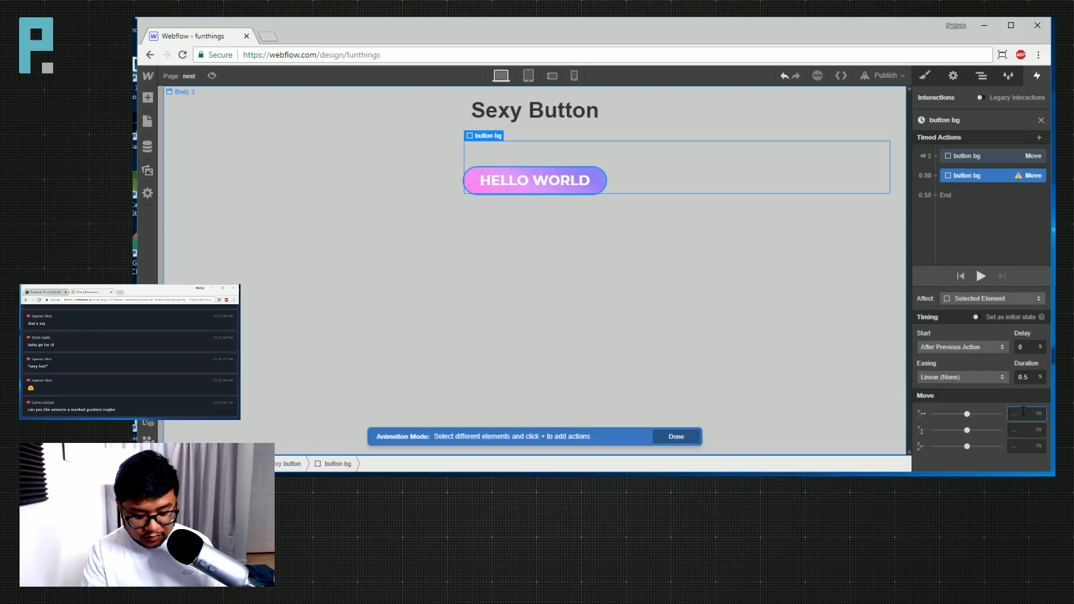
{"action": "type", "text": "-66"}
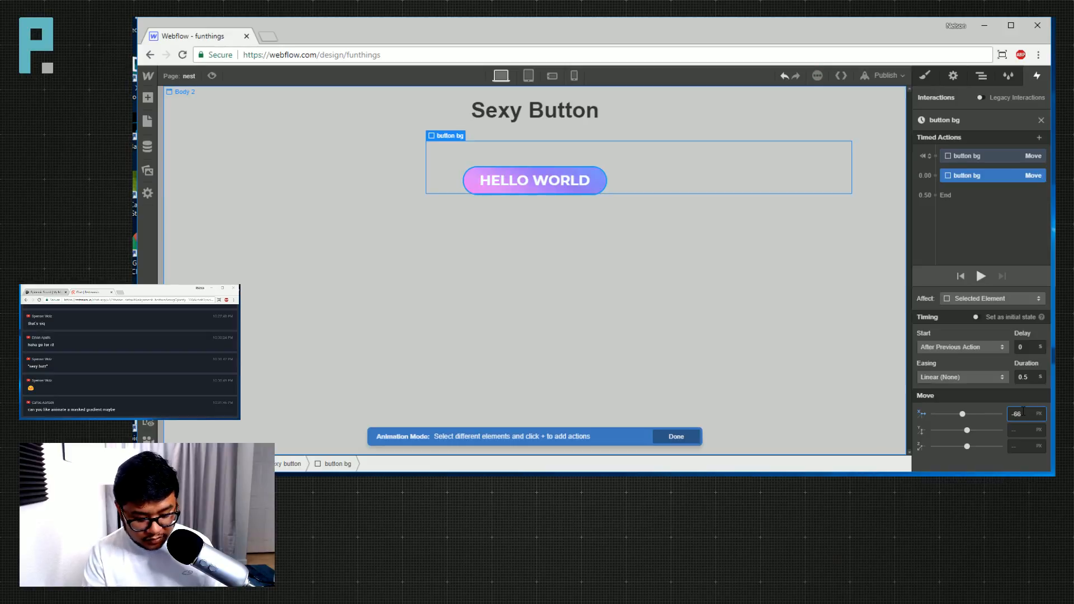
{"action": "type", "text": "%"}
{"action": "key", "text": "Tab"}
{"action": "type", "text": "0"}
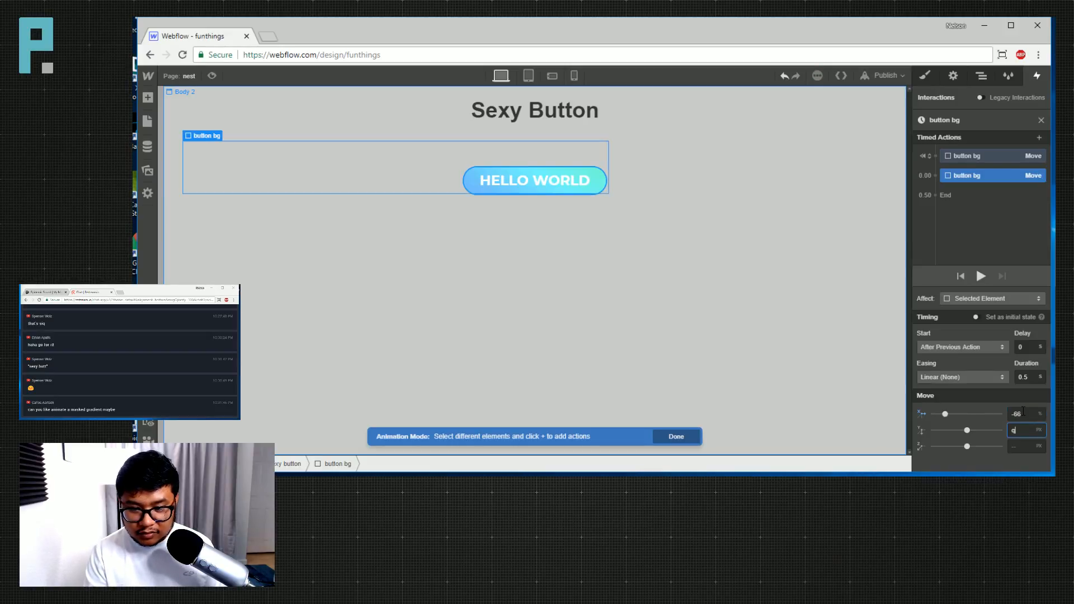
{"action": "type", "text": "10%"}
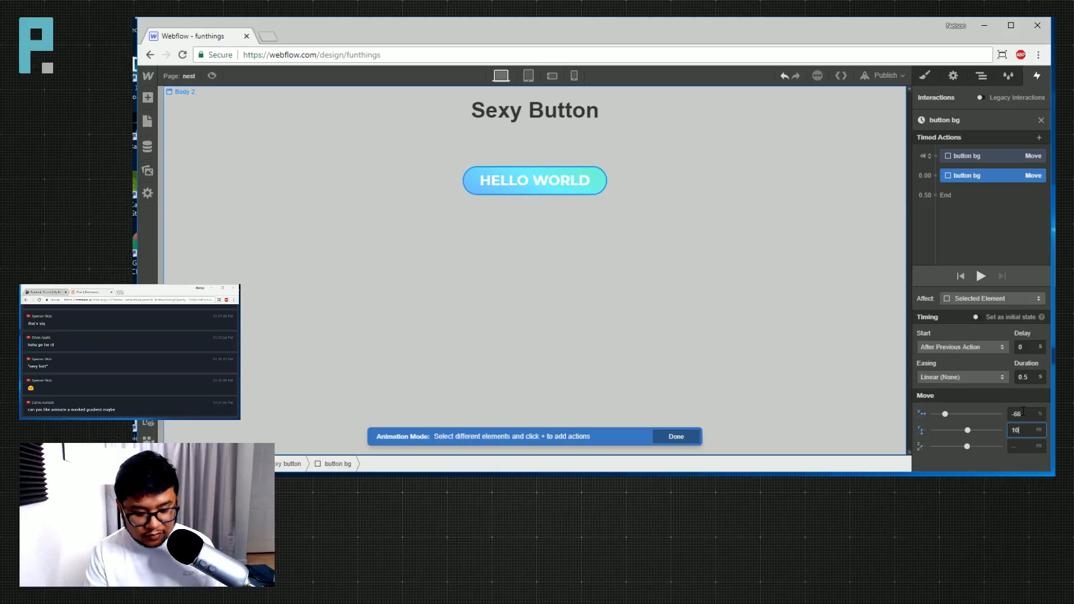
{"action": "key", "text": "BackSpace"}
{"action": "key", "text": "BackSpace"}
{"action": "type", "text": "40"}
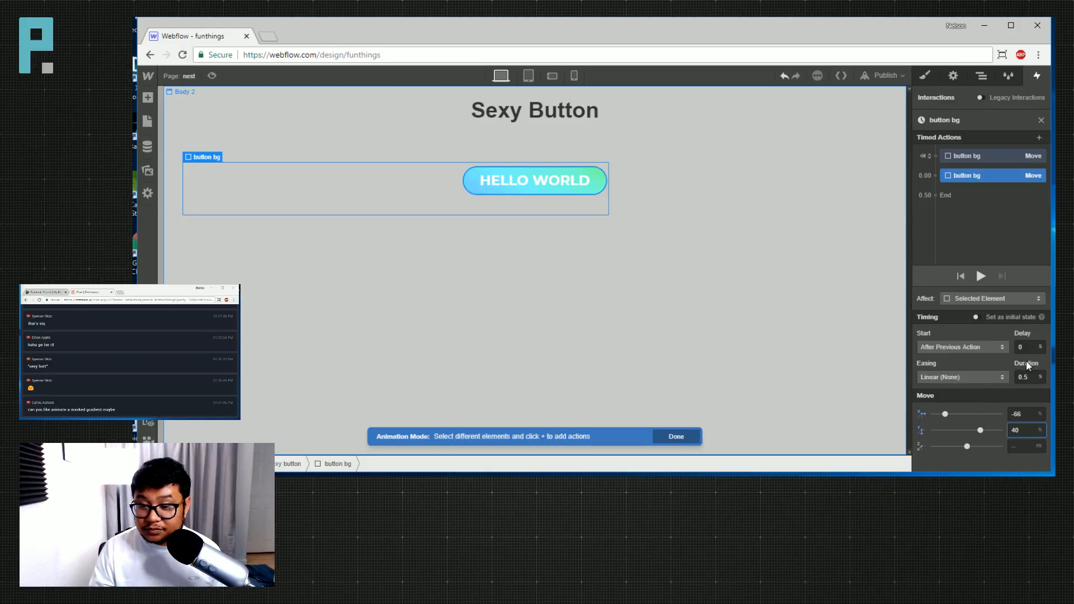
Add a third Move action with X and Y offsets of 0%, compare it with the initial Move, and play the animation.
{"action": "left_click", "coordinate": [935, 193]}
{"action": "left_click", "coordinate": [973, 236]}
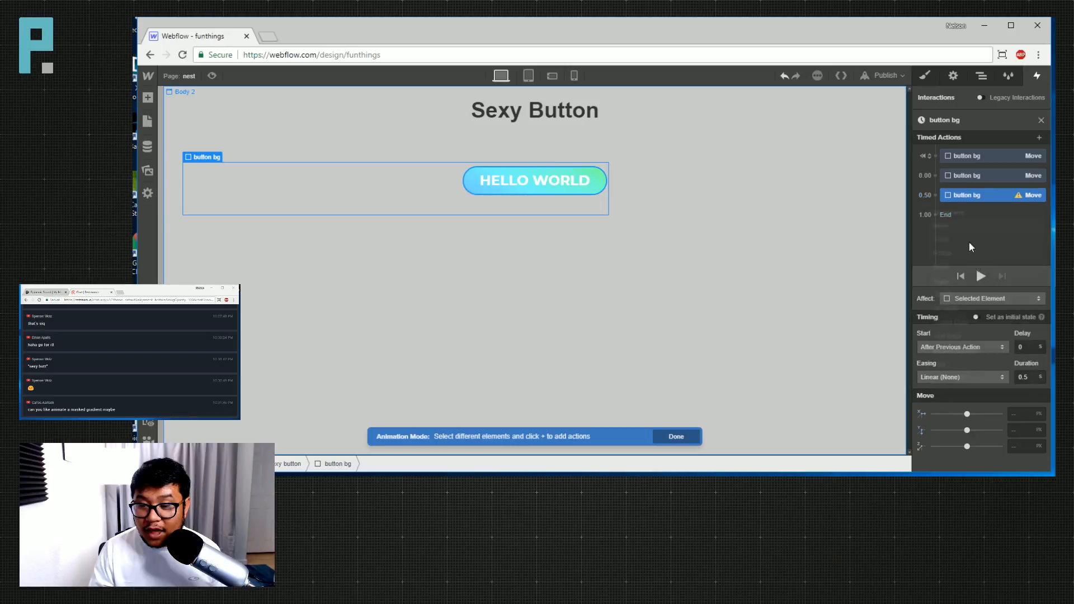
{"action": "left_click", "coordinate": [1022, 415]}
{"action": "type", "text": "0"}
{"action": "key", "text": "Tab"}
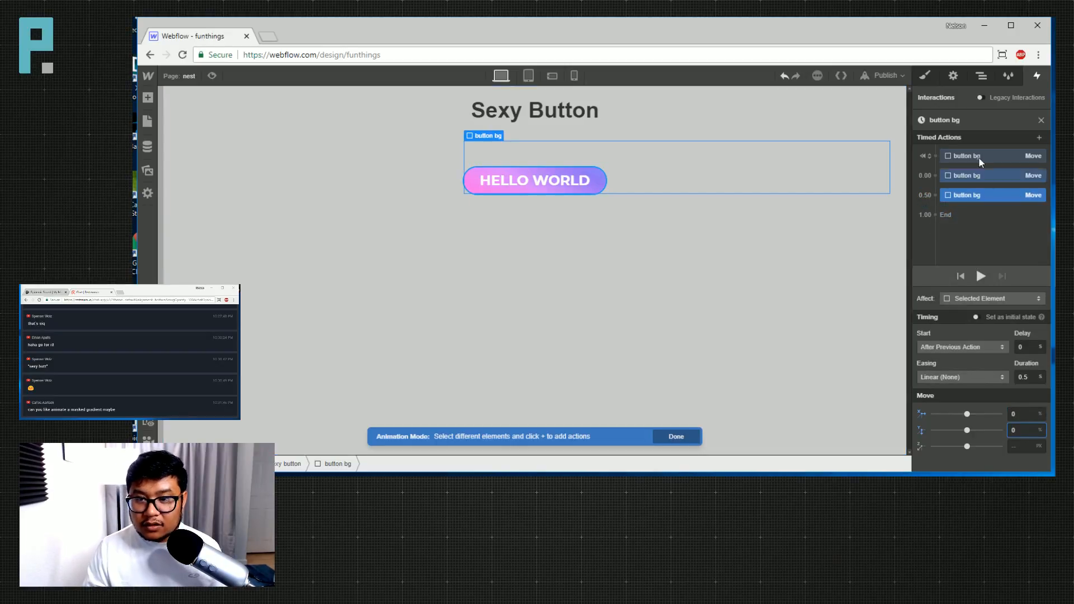
{"action": "left_click", "coordinate": [977, 156]}
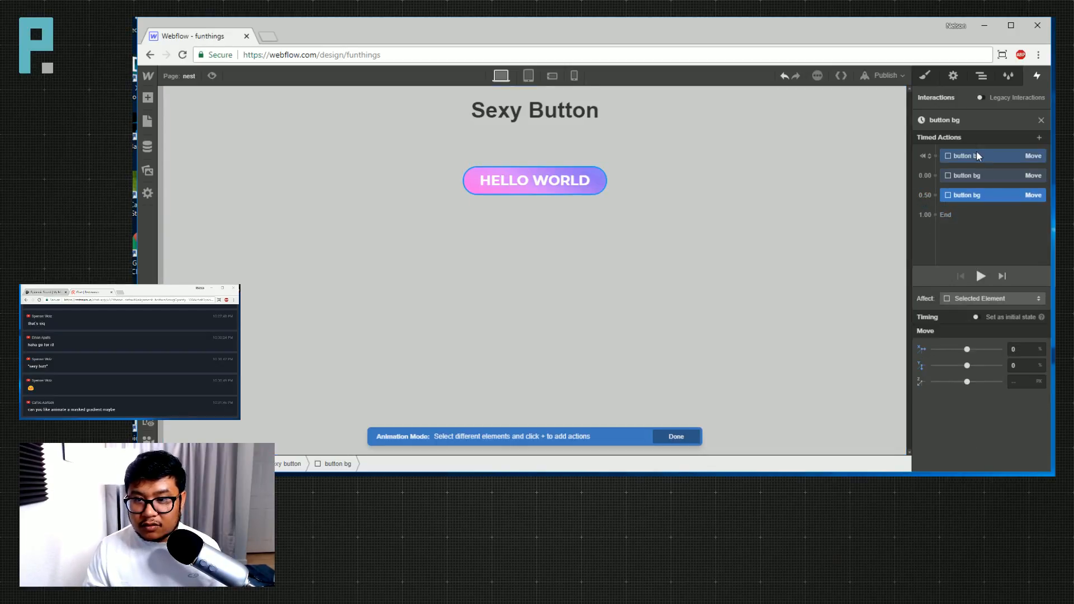
{"action": "left_click", "coordinate": [981, 276]}
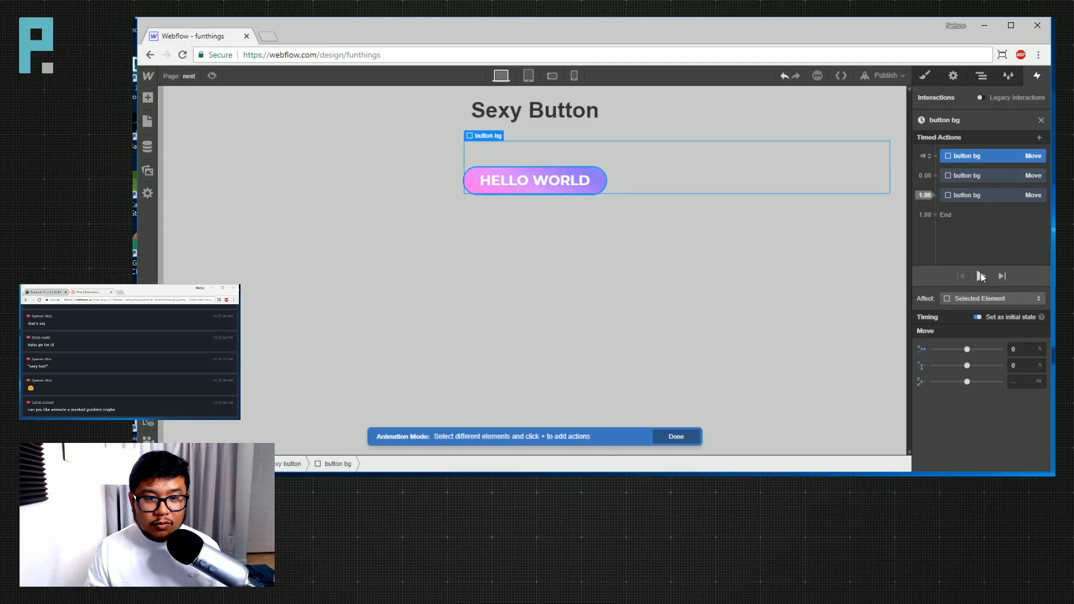
Set the duration of the second and third Move actions to 5 seconds each.
{"action": "left_click", "coordinate": [1015, 175]}
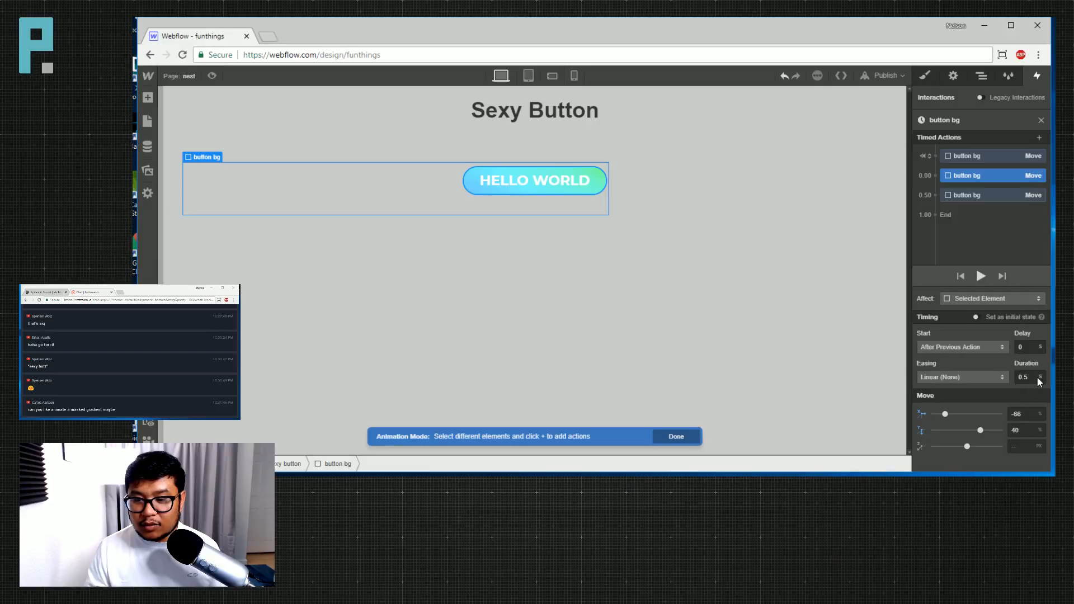
{"action": "left_click_drag", "start_coordinate": [1030, 376], "coordinate": [1005, 378]}
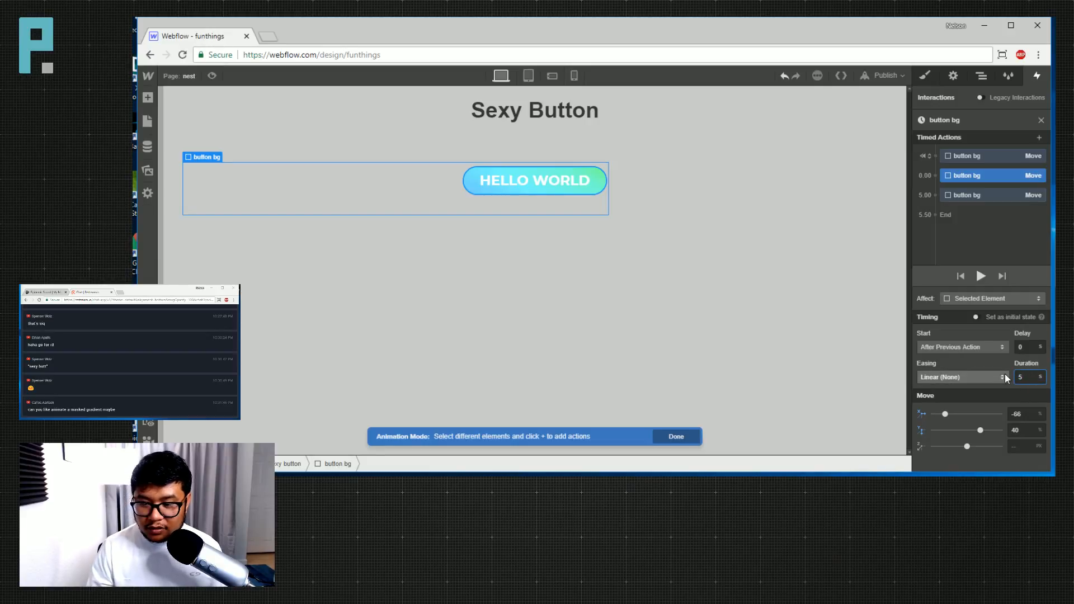
{"action": "left_click", "coordinate": [988, 195]}
{"action": "left_click", "coordinate": [1013, 377]}
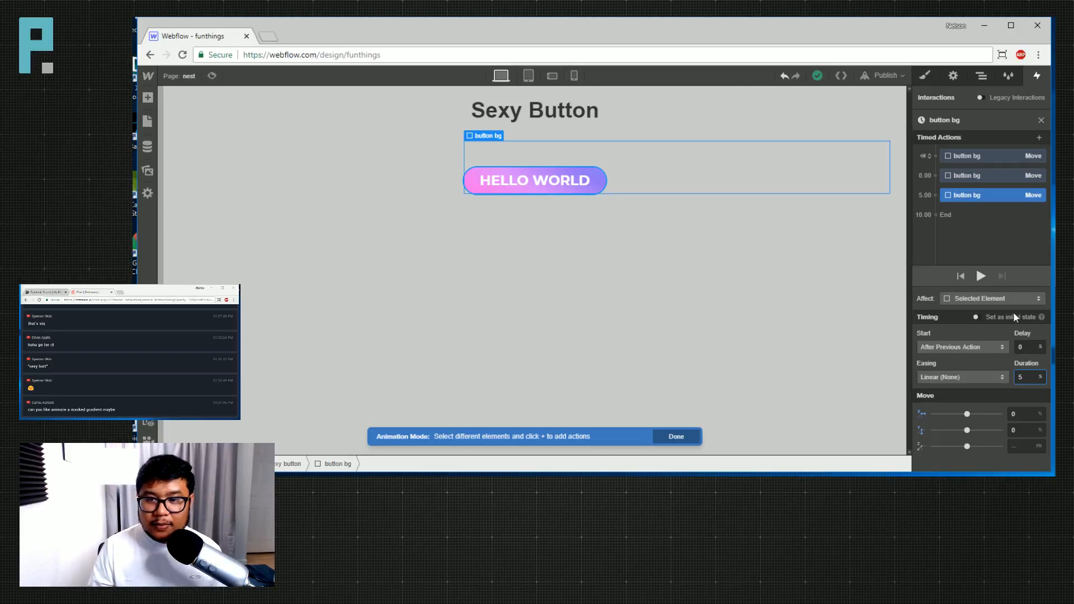
Close the button bg animation, reopen the Page Load trigger, turn on looping for the animation, and preview it.
{"action": "left_click", "coordinate": [1041, 120]}
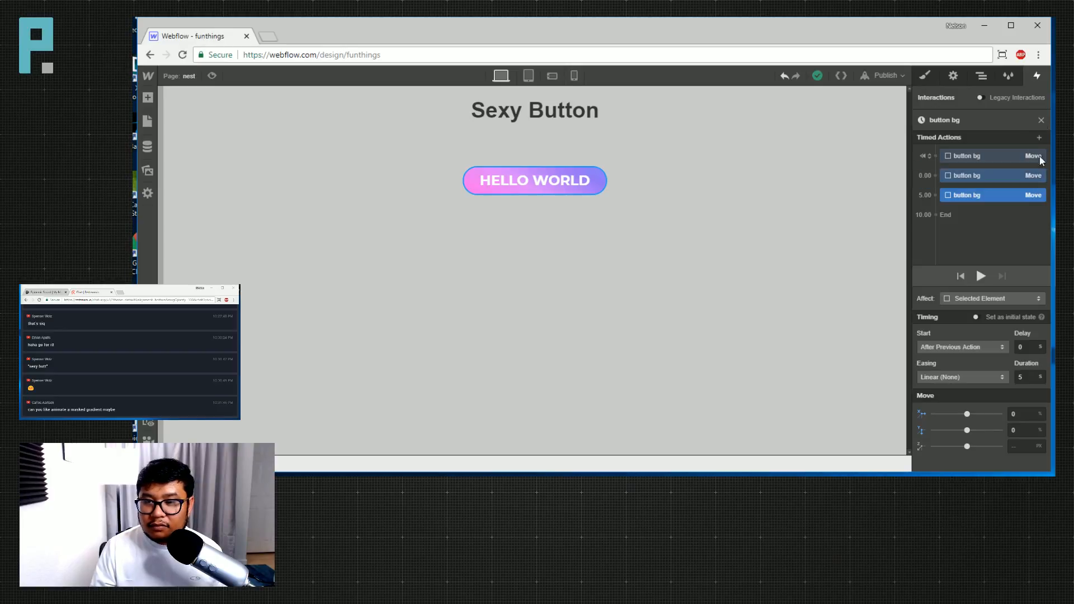
{"action": "left_click", "coordinate": [981, 76]}
{"action": "left_click", "coordinate": [766, 221]}
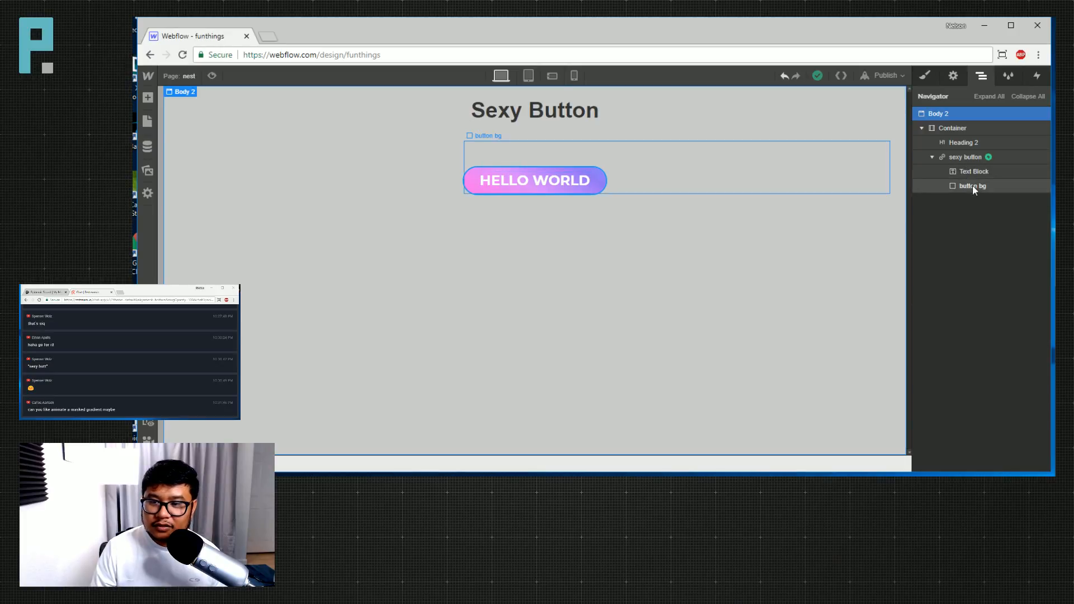
{"action": "left_click", "coordinate": [1036, 76]}
{"action": "left_click", "coordinate": [963, 249]}
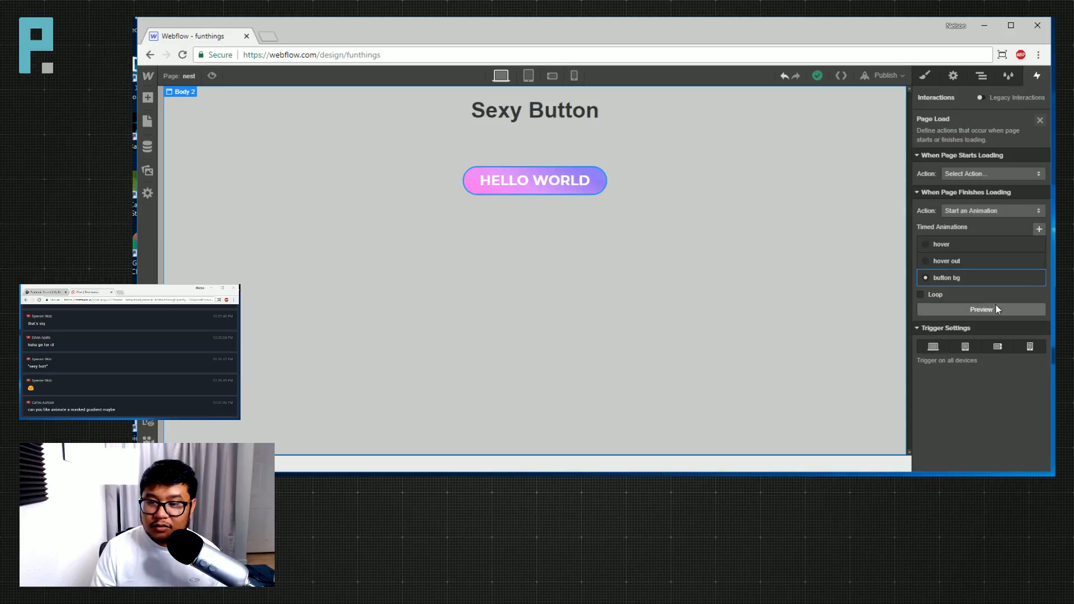
{"action": "left_click", "coordinate": [938, 296]}
{"action": "left_click", "coordinate": [981, 310]}
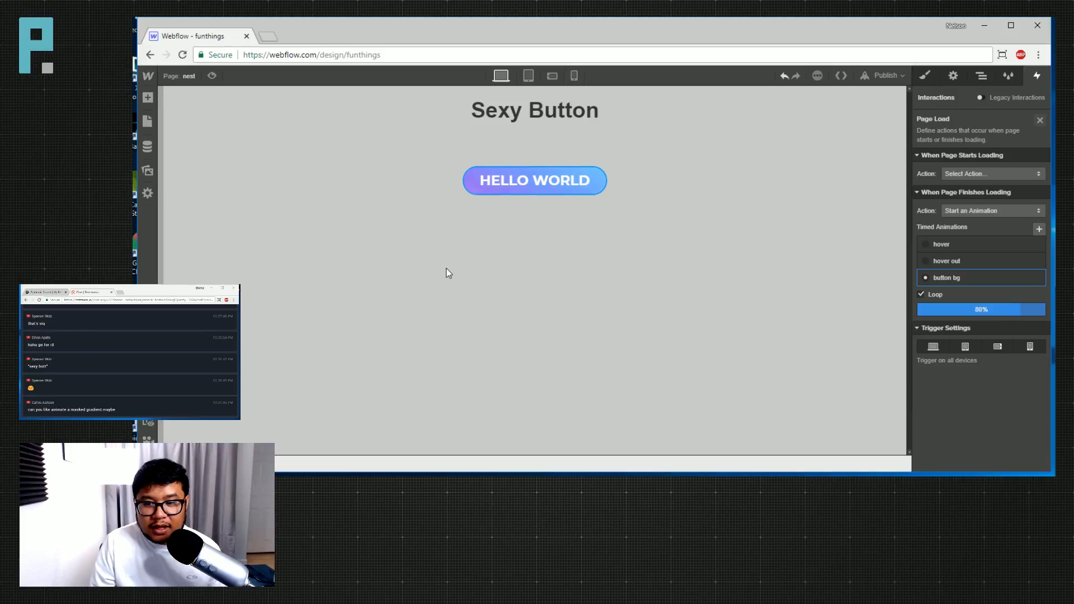
Preview the Hello World button's looping gradient, return to the designer and check the button bg element.
{"action": "left_click", "coordinate": [679, 302]}
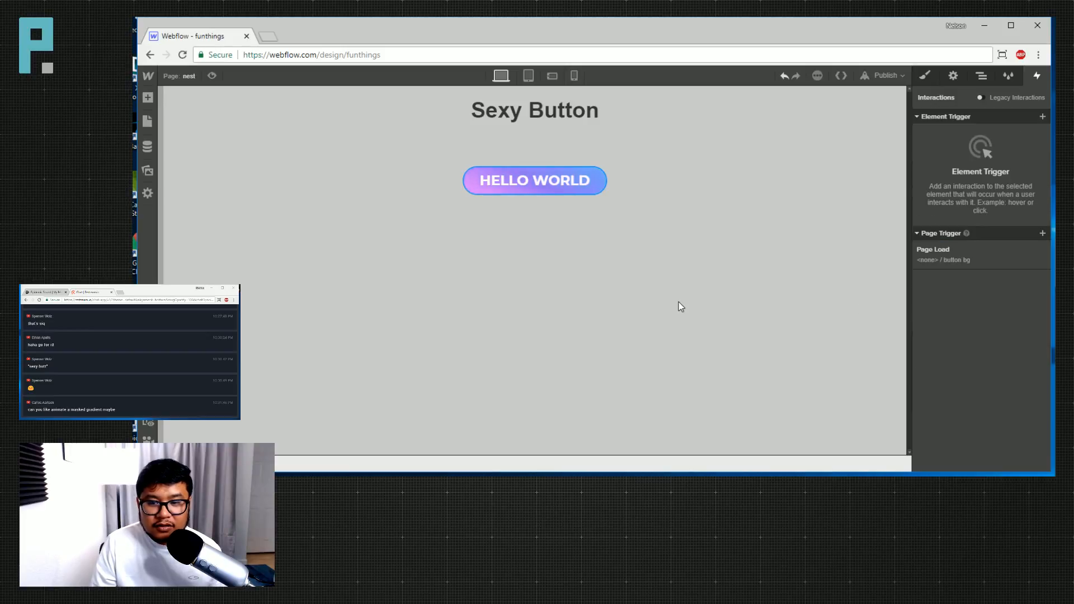
{"action": "left_click", "coordinate": [212, 75]}
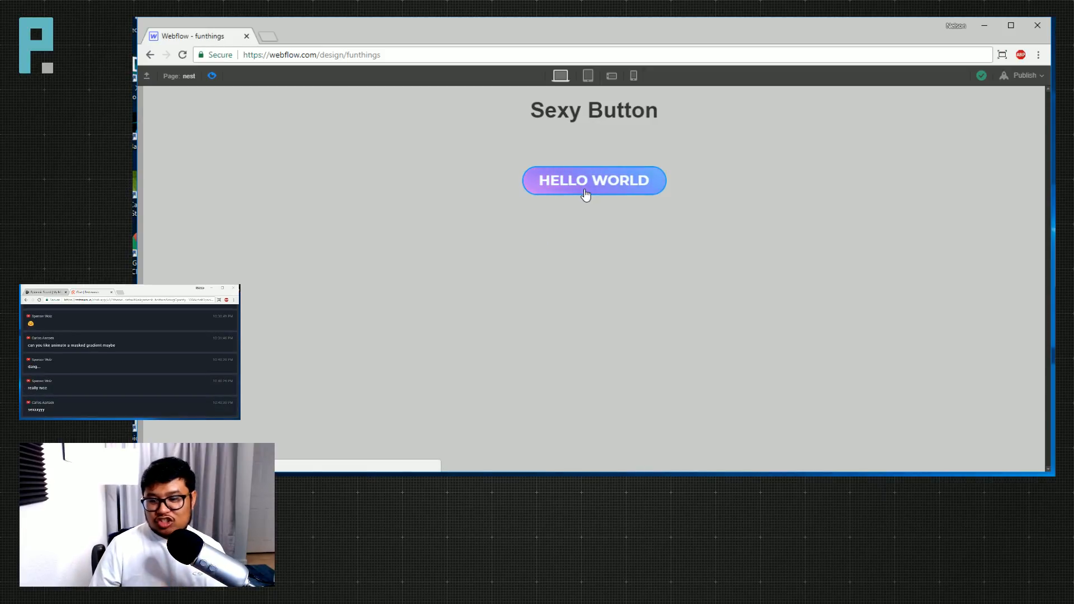
{"action": "left_click", "coordinate": [213, 76]}
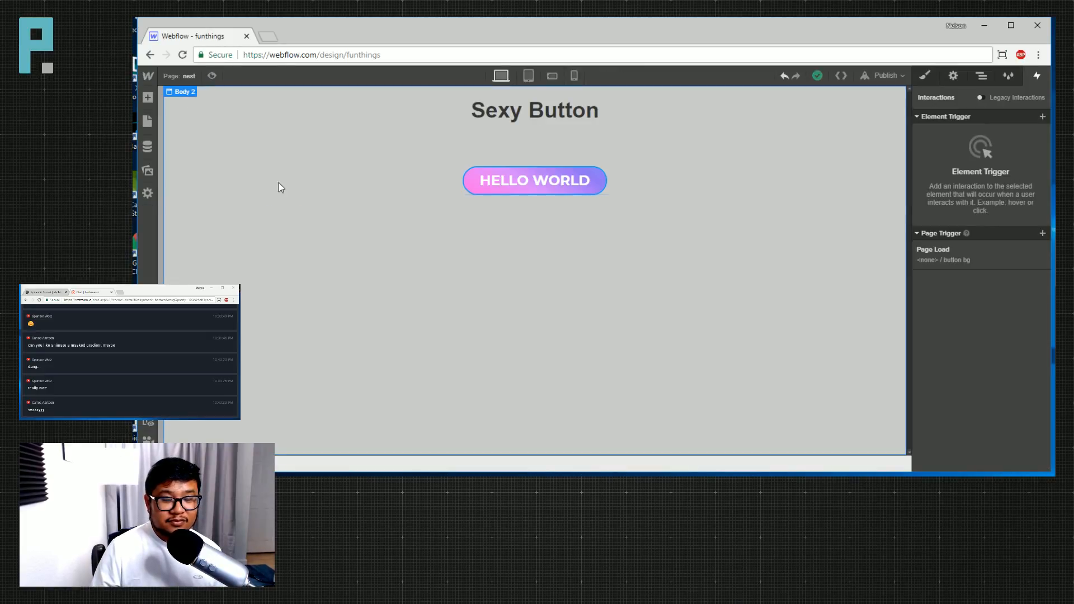
{"action": "left_click", "coordinate": [475, 184]}
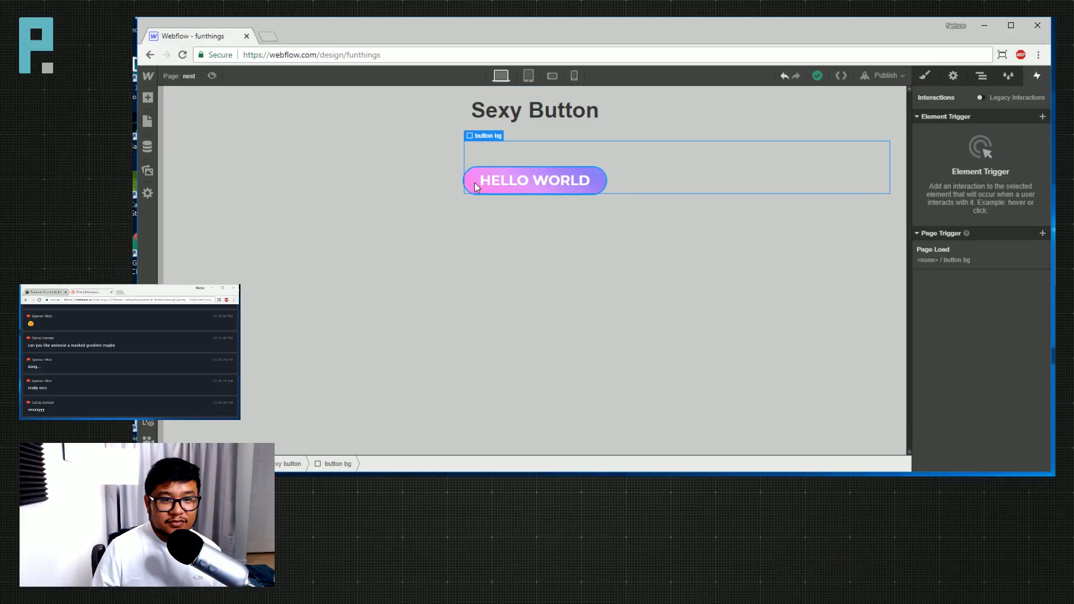
{"action": "left_click", "coordinate": [512, 268]}
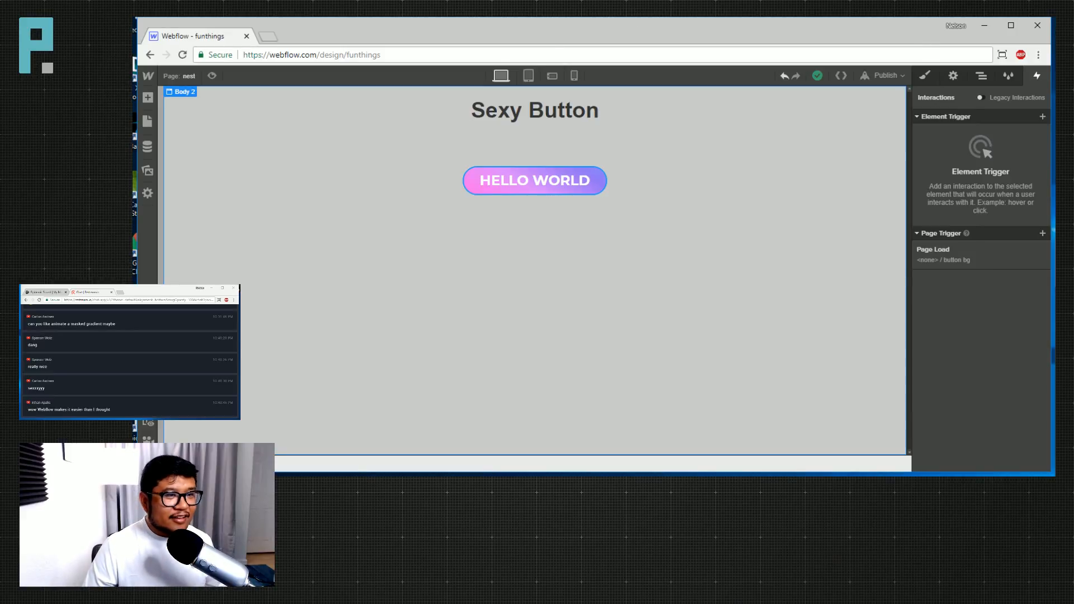
Open nestpowerproject.withgoogle.com/home in a new tab and examine how the hero gives way to the documentary section.
{"action": "left_click", "coordinate": [268, 38]}
{"action": "type", "text": "nestpowerproject.withgoogle.com/home"}
{"action": "key", "text": "Return"}
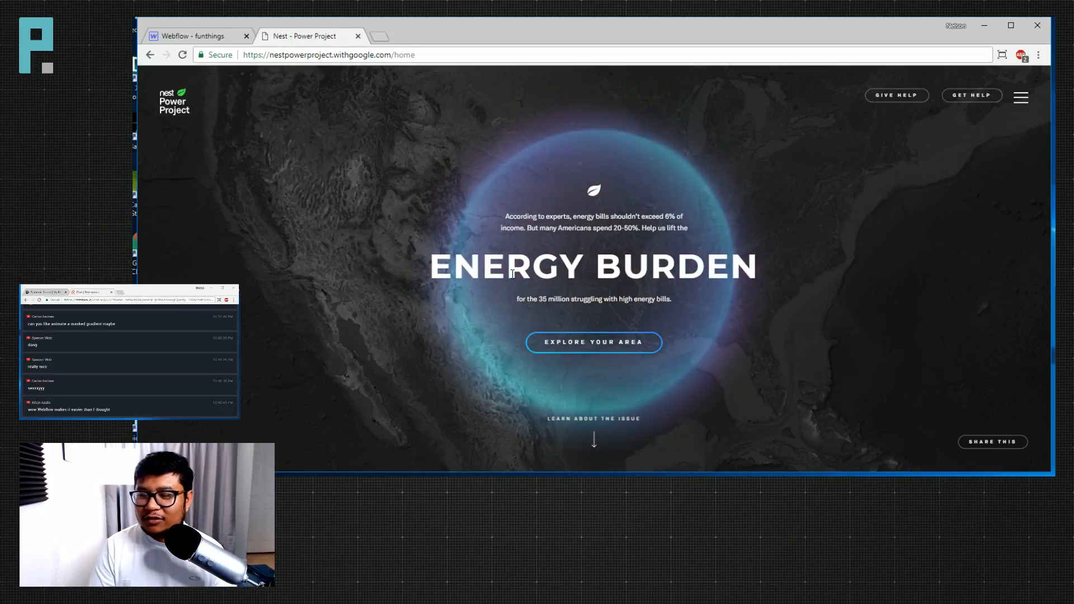
{"action": "scroll", "coordinate": [347, 233], "scroll_direction": "down", "scroll_amount": 1}
{"action": "scroll", "coordinate": [348, 233], "scroll_direction": "down", "scroll_amount": 1}
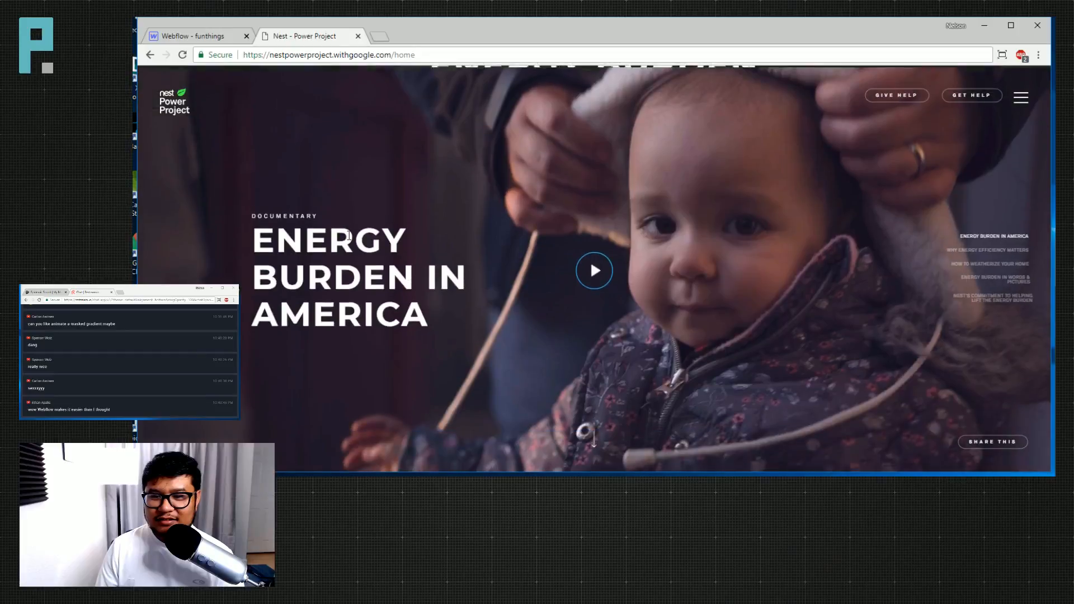
{"action": "scroll", "coordinate": [347, 238], "scroll_direction": "down", "scroll_amount": 1}
{"action": "scroll", "coordinate": [348, 238], "scroll_direction": "up", "scroll_amount": 1}
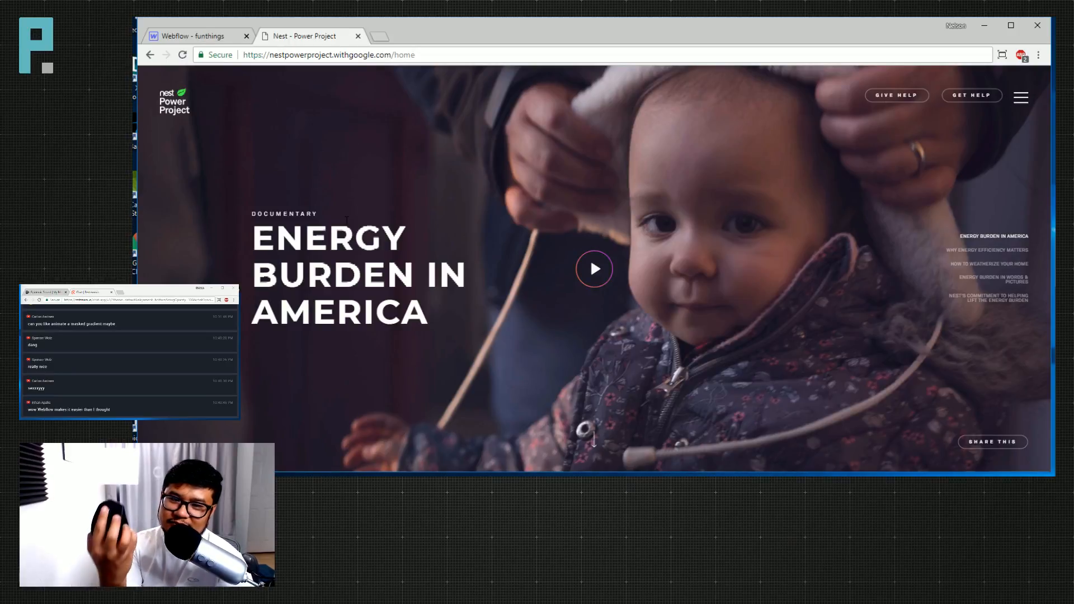
Examine the section-by-section scroll transition between the documentary and Why Energy Efficiency Matters, ending back at the Energy Burden hero.
{"action": "scroll", "coordinate": [347, 220], "scroll_direction": "down", "scroll_amount": 1}
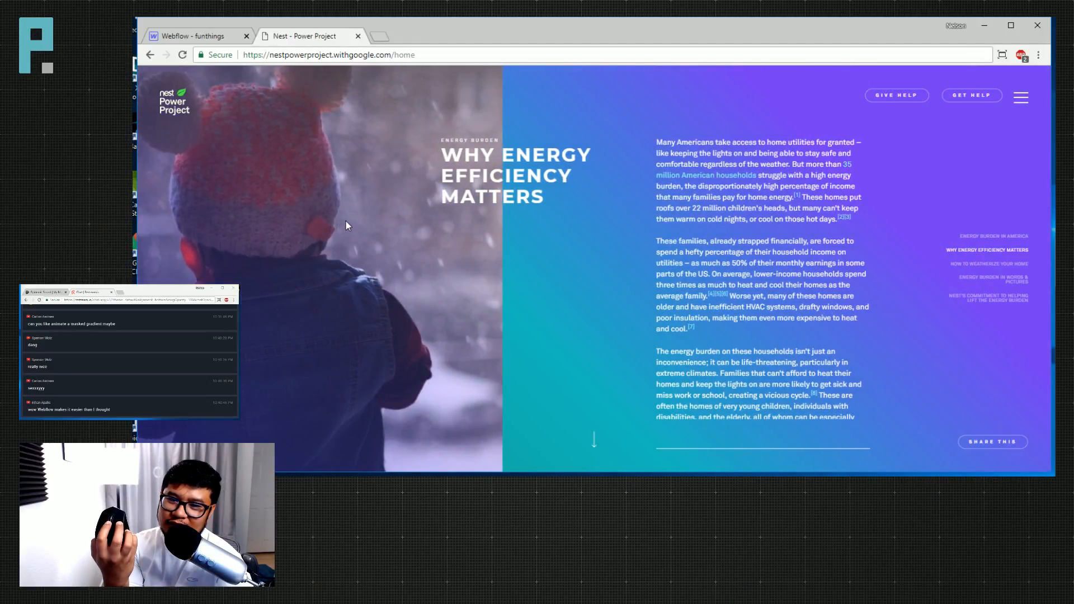
{"action": "scroll", "coordinate": [346, 224], "scroll_direction": "up", "scroll_amount": 1}
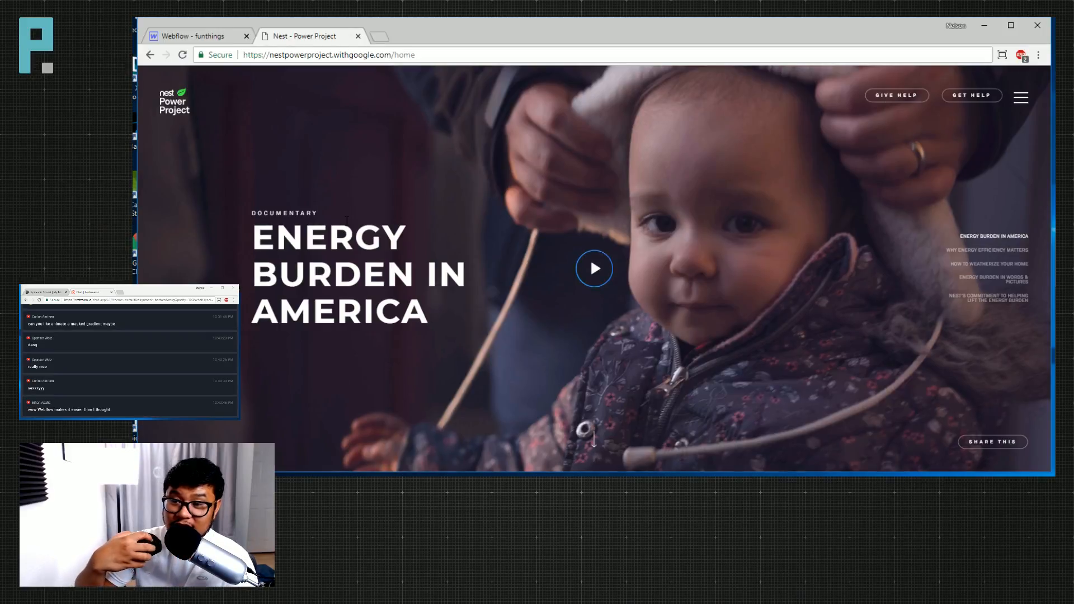
{"action": "scroll", "coordinate": [346, 220], "scroll_direction": "down", "scroll_amount": 1}
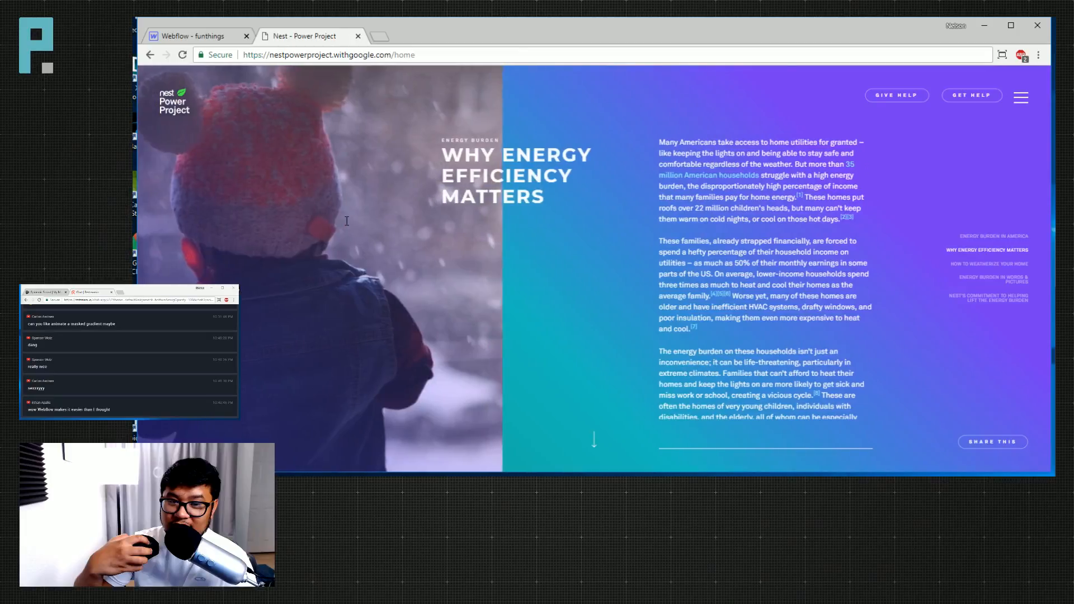
{"action": "scroll", "coordinate": [345, 222], "scroll_direction": "up", "scroll_amount": 1}
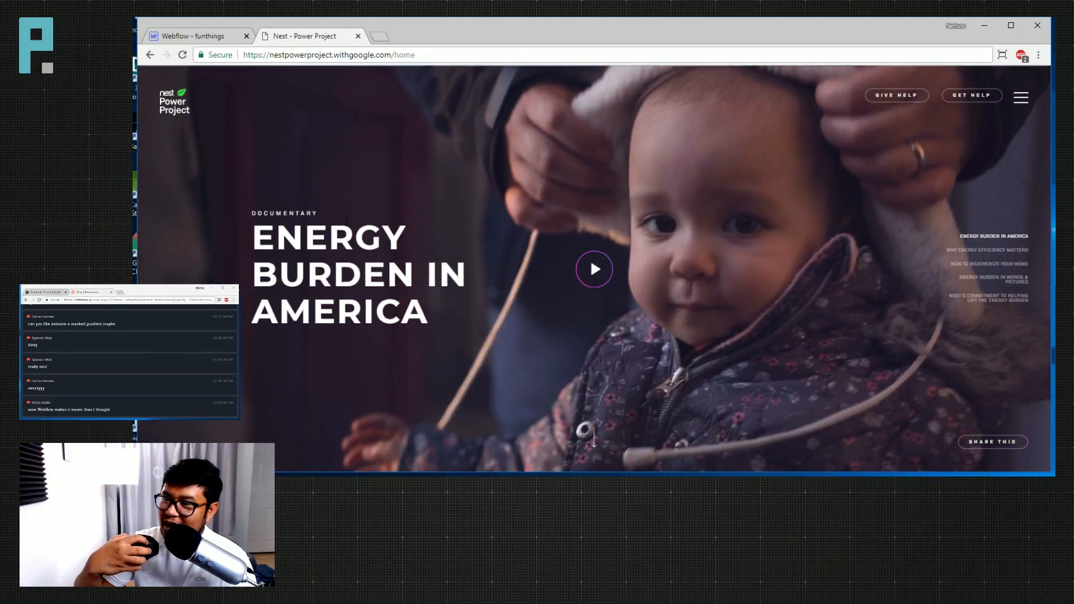
{"action": "scroll", "coordinate": [347, 221], "scroll_direction": "down", "scroll_amount": 1}
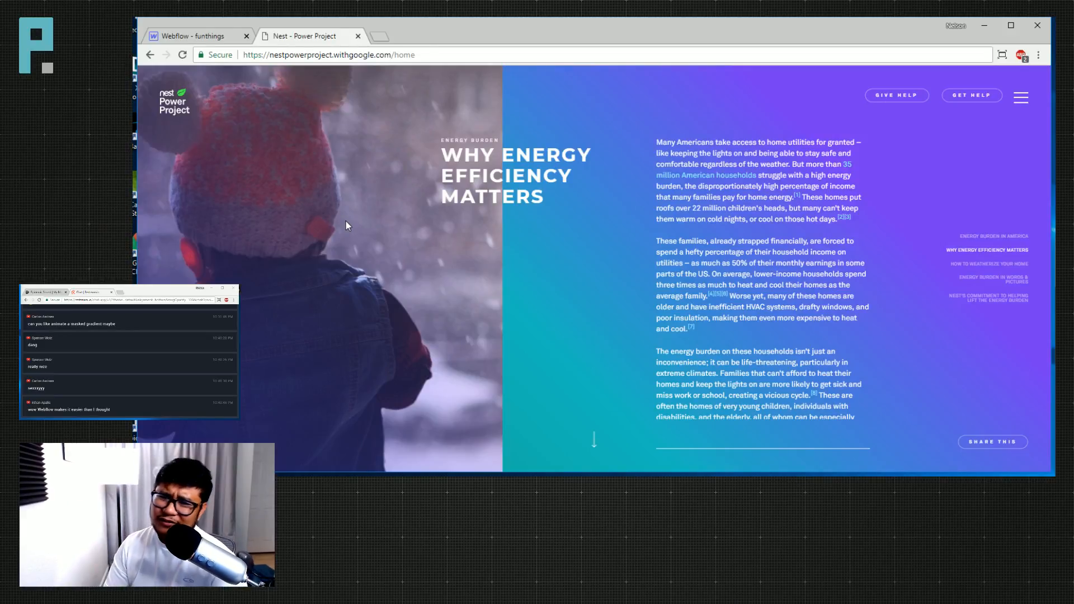
{"action": "scroll", "coordinate": [346, 220], "scroll_direction": "up", "scroll_amount": 1}
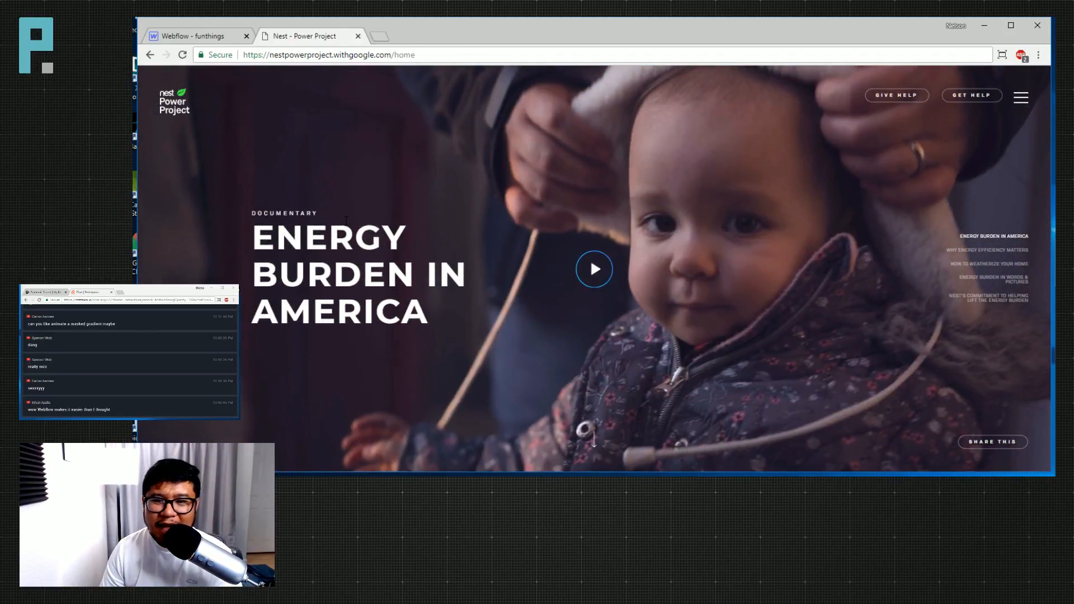
{"action": "scroll", "coordinate": [347, 162], "scroll_direction": "up", "scroll_amount": 1}
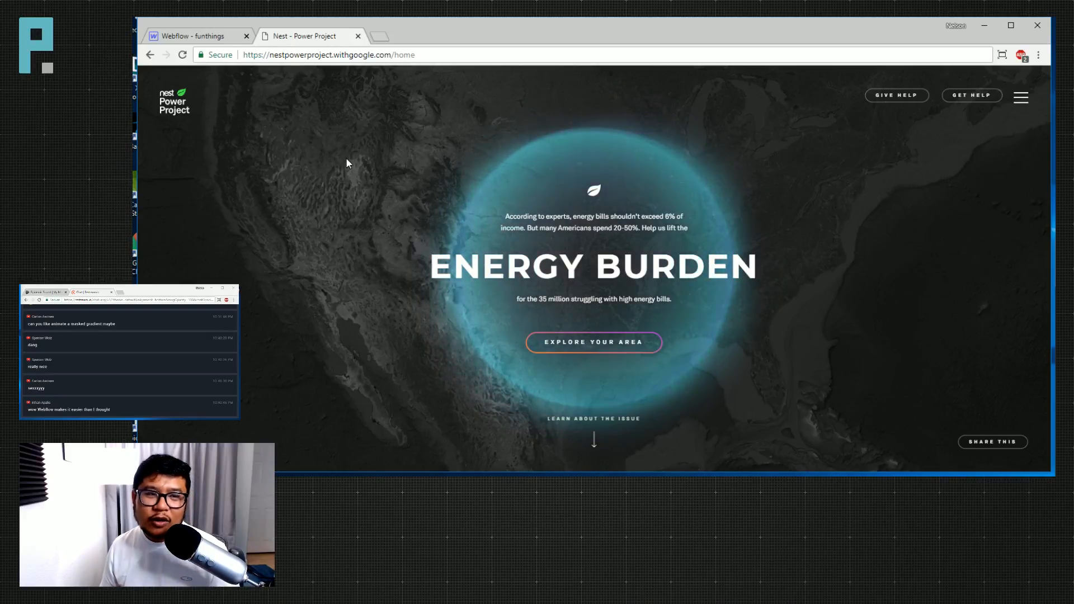
Open webflow.com, examine its normal page scrolling for comparison, and go back to the Nest Power Project page.
{"action": "left_click", "coordinate": [371, 54]}
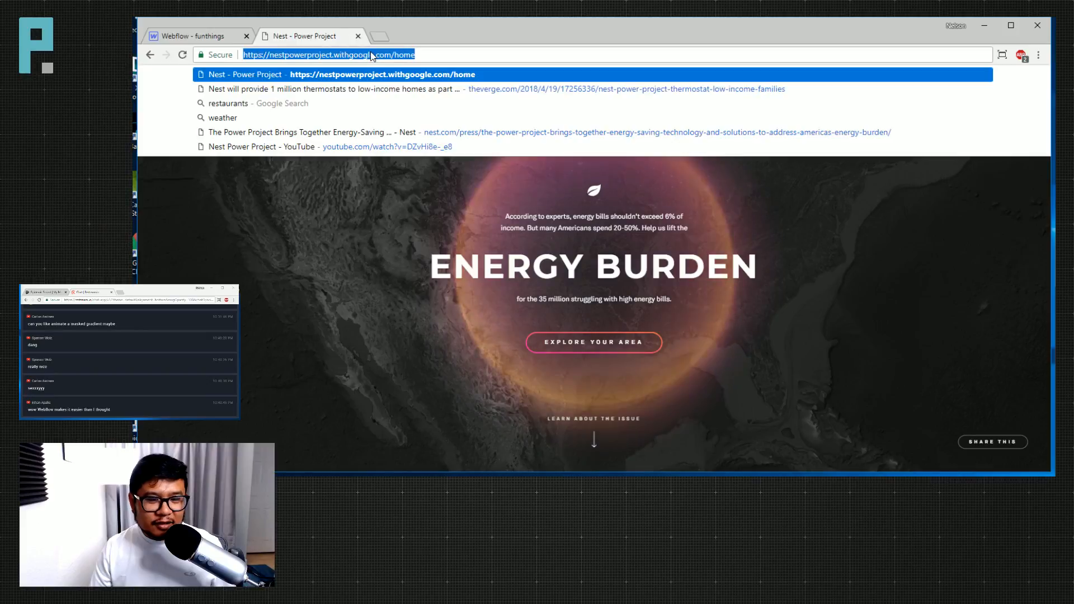
{"action": "type", "text": "webflow"}
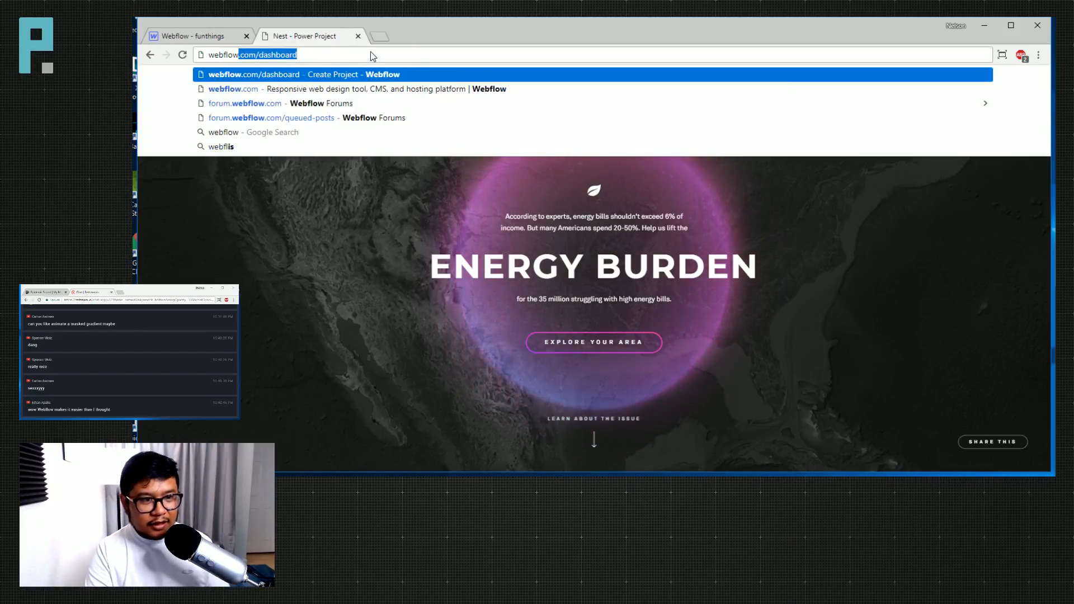
{"action": "type", "text": ".com"}
{"action": "key", "text": "Return"}
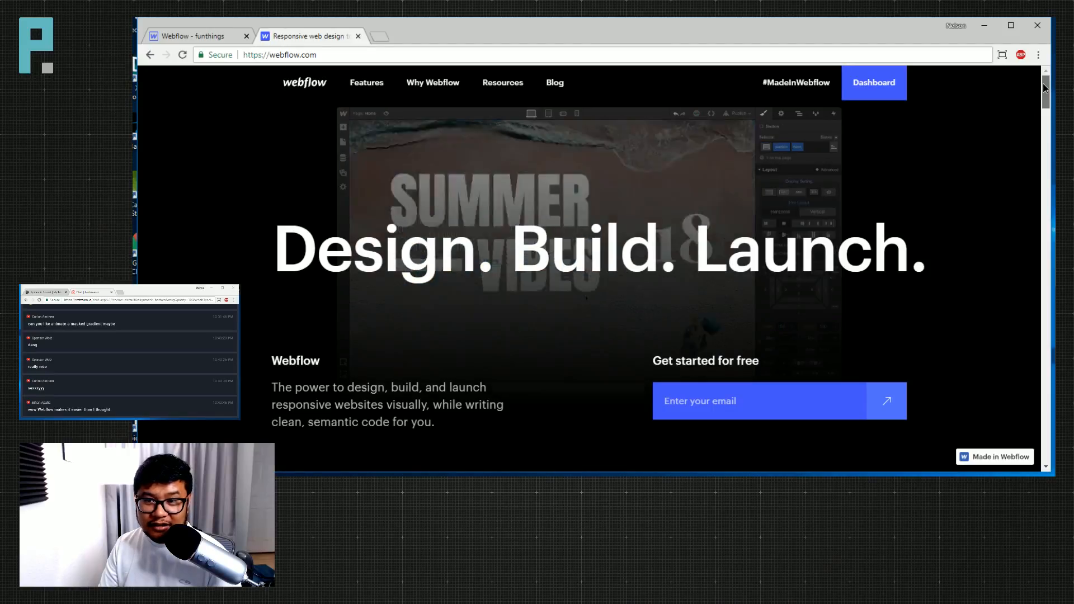
{"action": "left_click_drag", "start_coordinate": [1044, 87], "coordinate": [1046, 191]}
{"action": "left_click", "coordinate": [149, 54]}
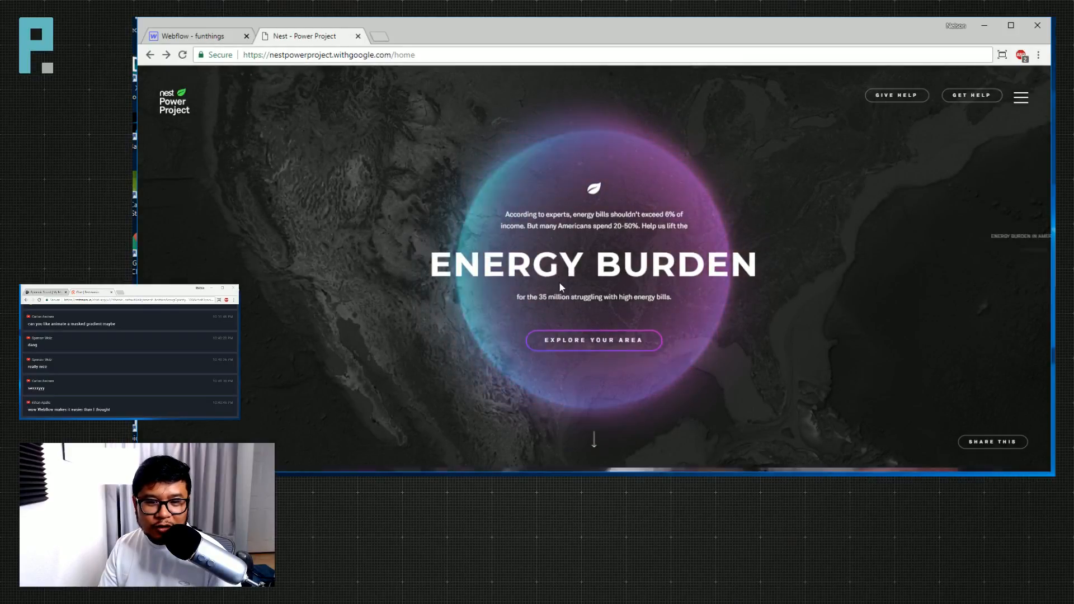
Examine how the article text in the Why Energy Efficiency Matters section scrolls through to its end inside the fixed layout.
{"action": "scroll", "coordinate": [560, 283], "scroll_direction": "down", "scroll_amount": 2}
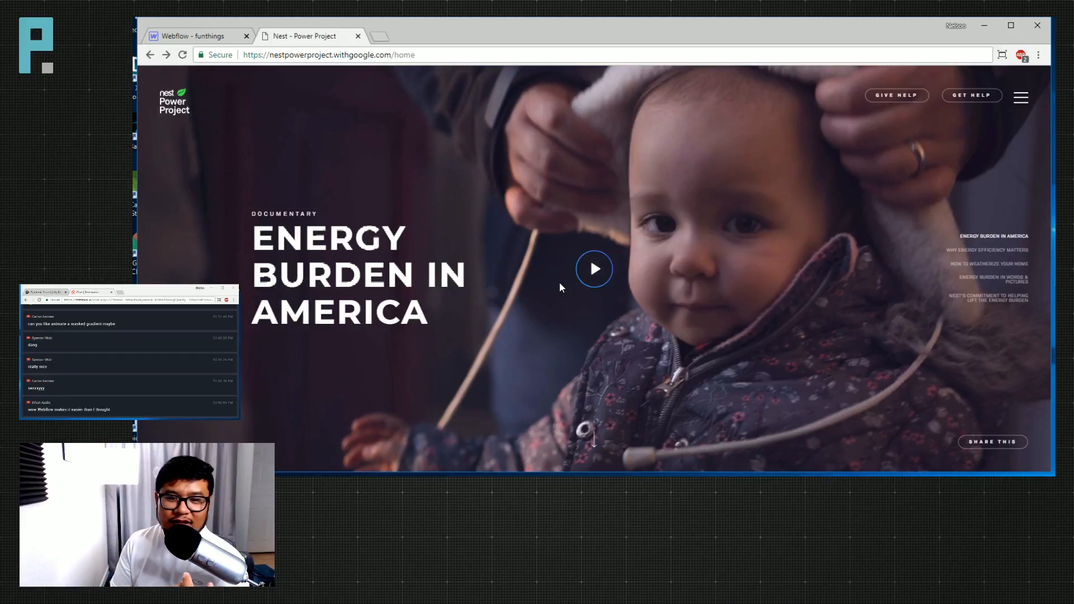
{"action": "scroll", "coordinate": [560, 283], "scroll_direction": "down", "scroll_amount": 2}
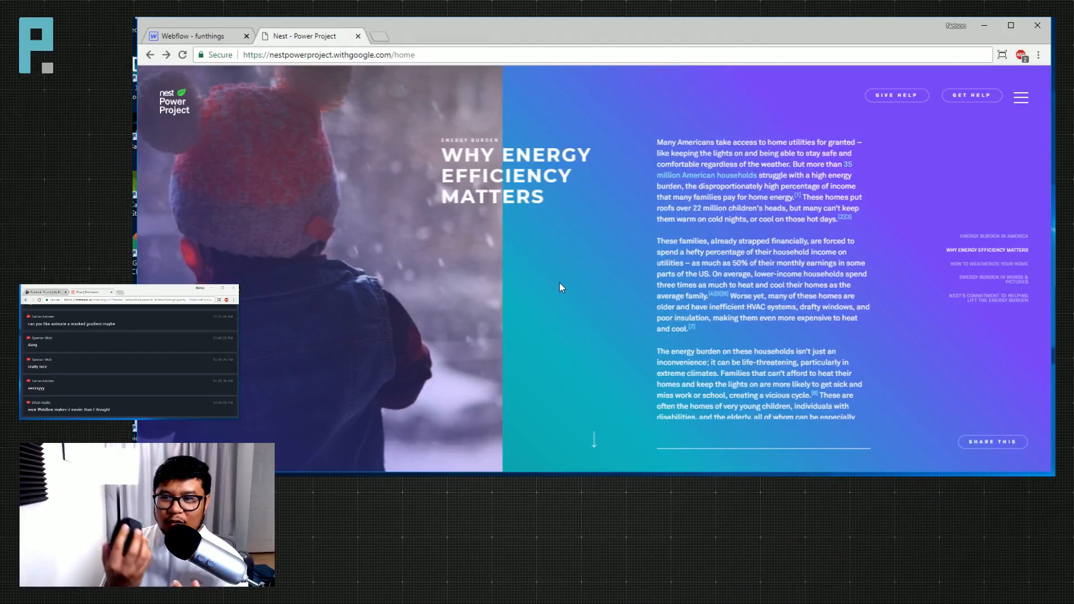
{"action": "scroll", "coordinate": [560, 283], "scroll_direction": "down", "scroll_amount": 2}
{"action": "scroll", "coordinate": [560, 283], "scroll_direction": "down", "scroll_amount": 3}
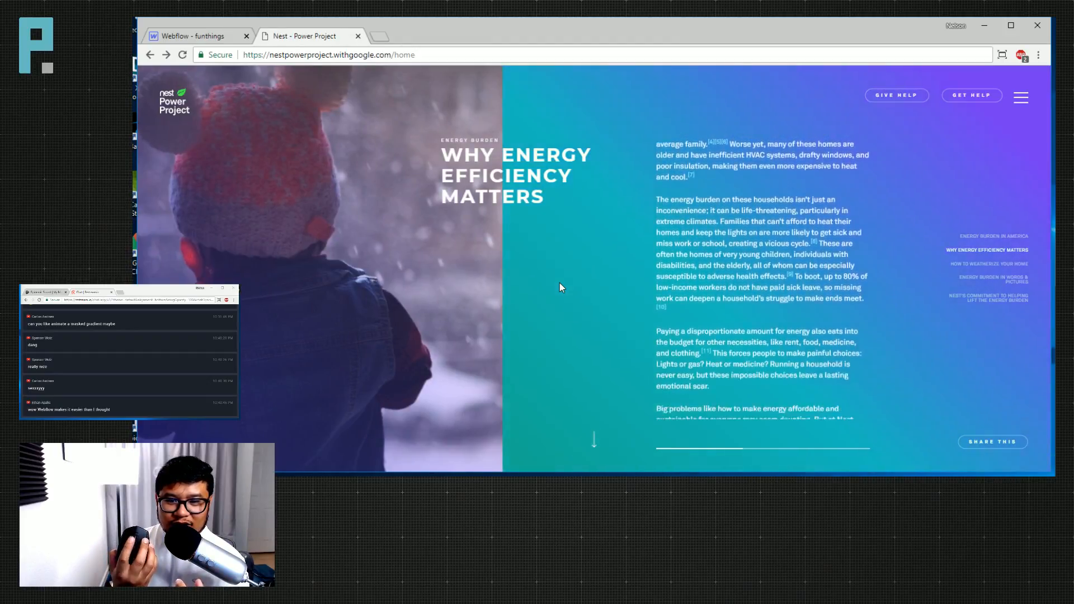
{"action": "scroll", "coordinate": [559, 283], "scroll_direction": "down", "scroll_amount": 2}
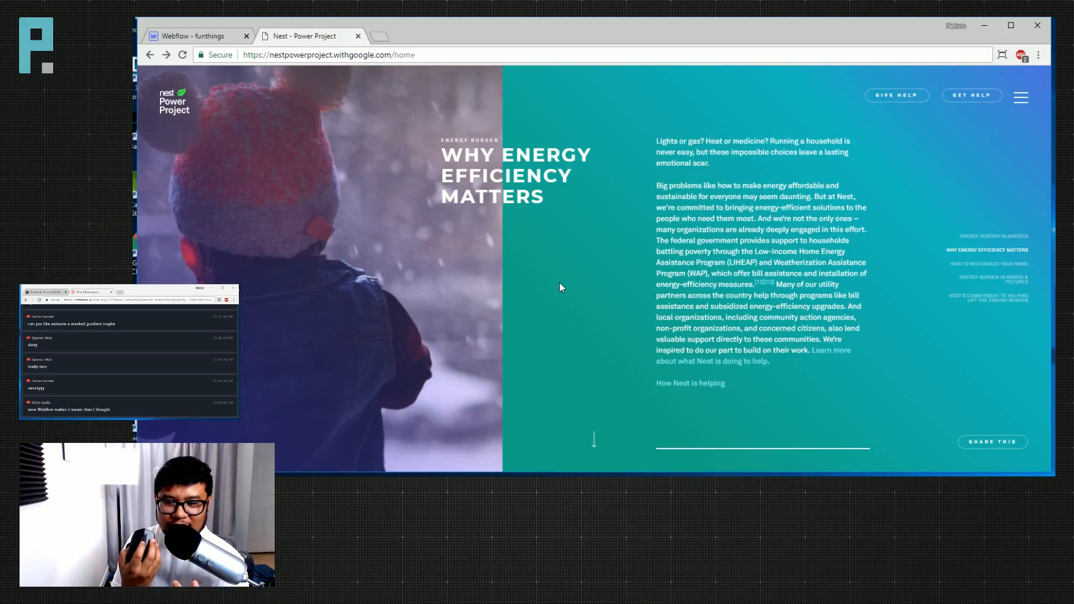
{"action": "scroll", "coordinate": [559, 283], "scroll_direction": "up", "scroll_amount": 1}
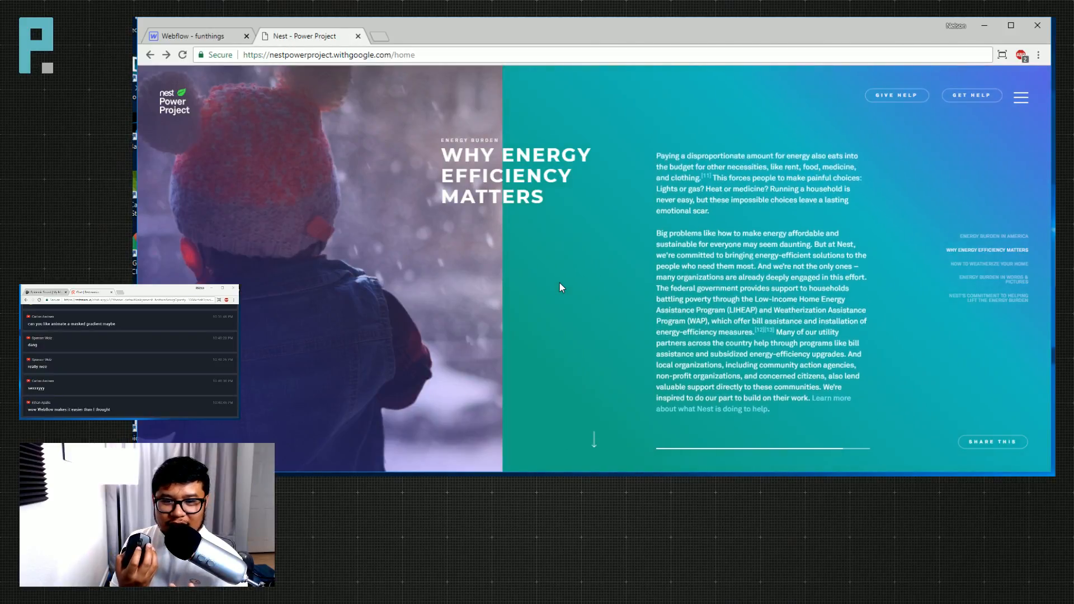
{"action": "scroll", "coordinate": [559, 283], "scroll_direction": "down", "scroll_amount": 1}
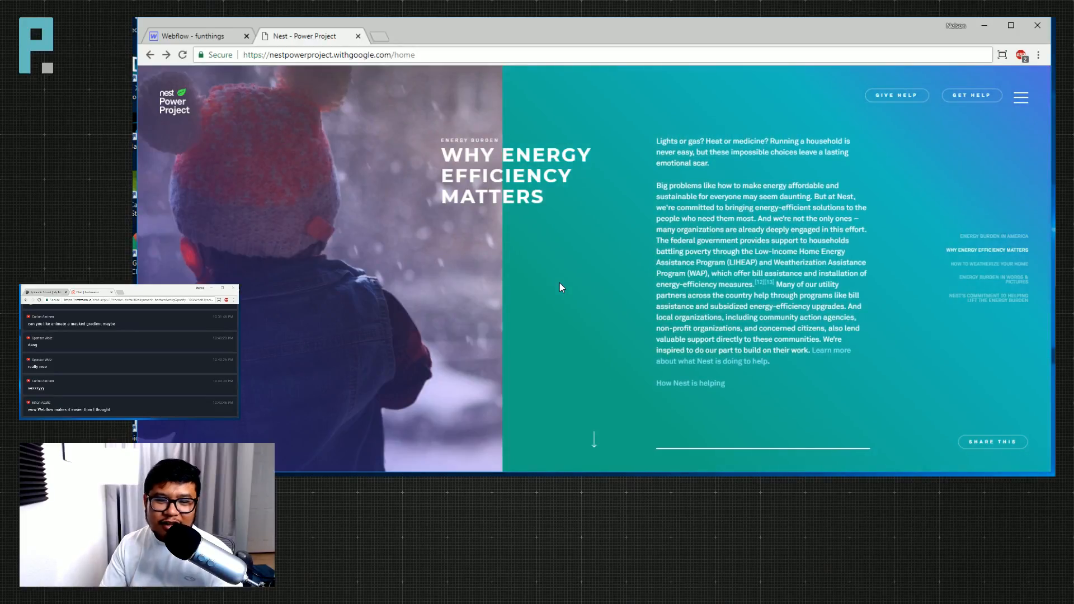
Revisit the Energy Burden hero and recheck the full-screen section transitions down to Why Energy Efficiency Matters.
{"action": "scroll", "coordinate": [470, 280], "scroll_direction": "up", "scroll_amount": 5}
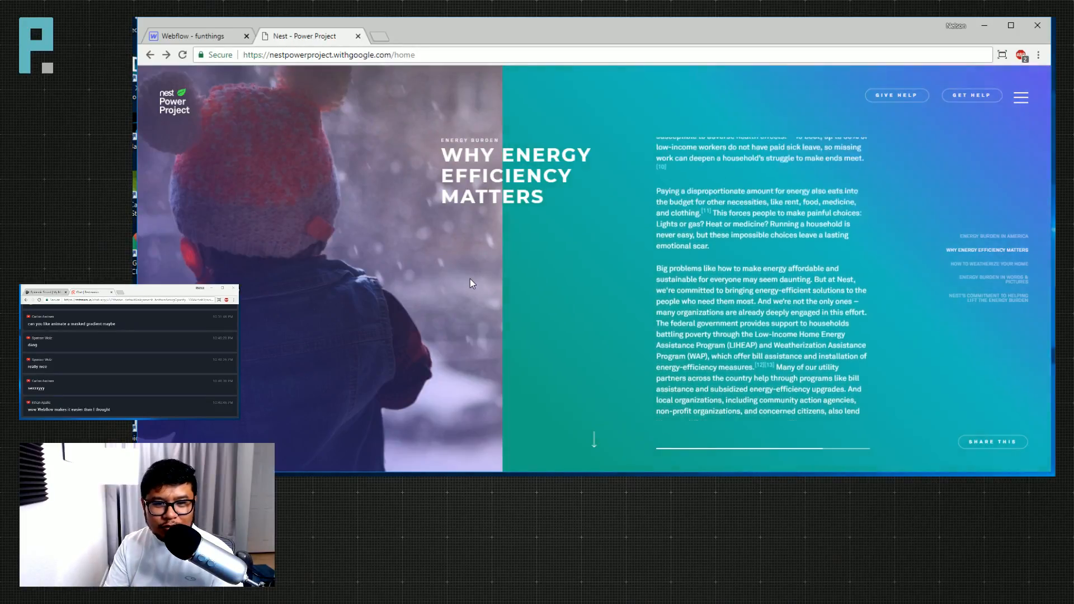
{"action": "scroll", "coordinate": [470, 279], "scroll_direction": "up", "scroll_amount": 3}
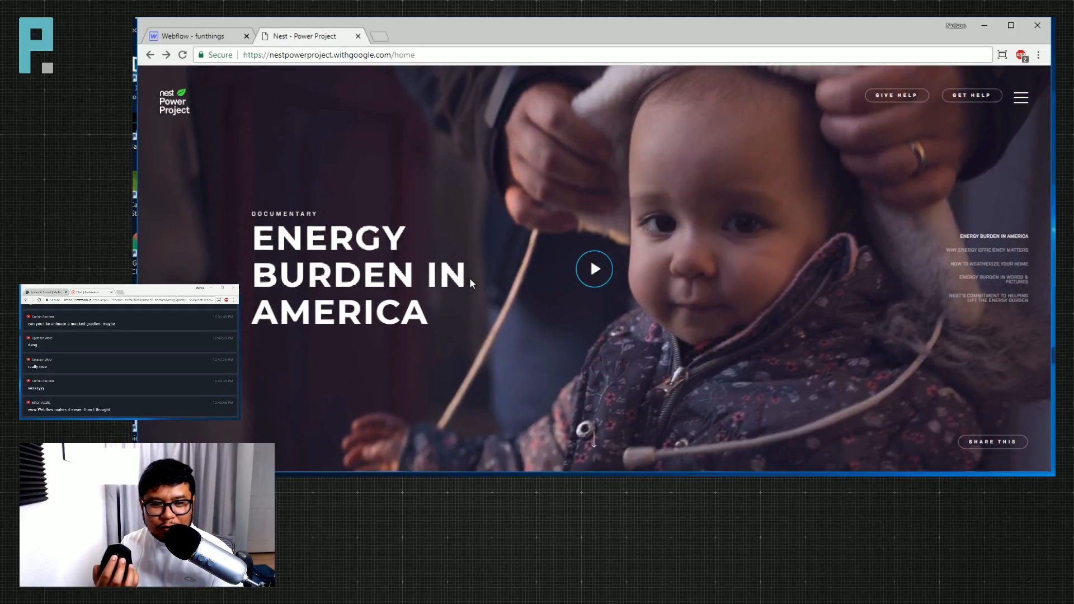
{"action": "scroll", "coordinate": [469, 278], "scroll_direction": "up", "scroll_amount": 2}
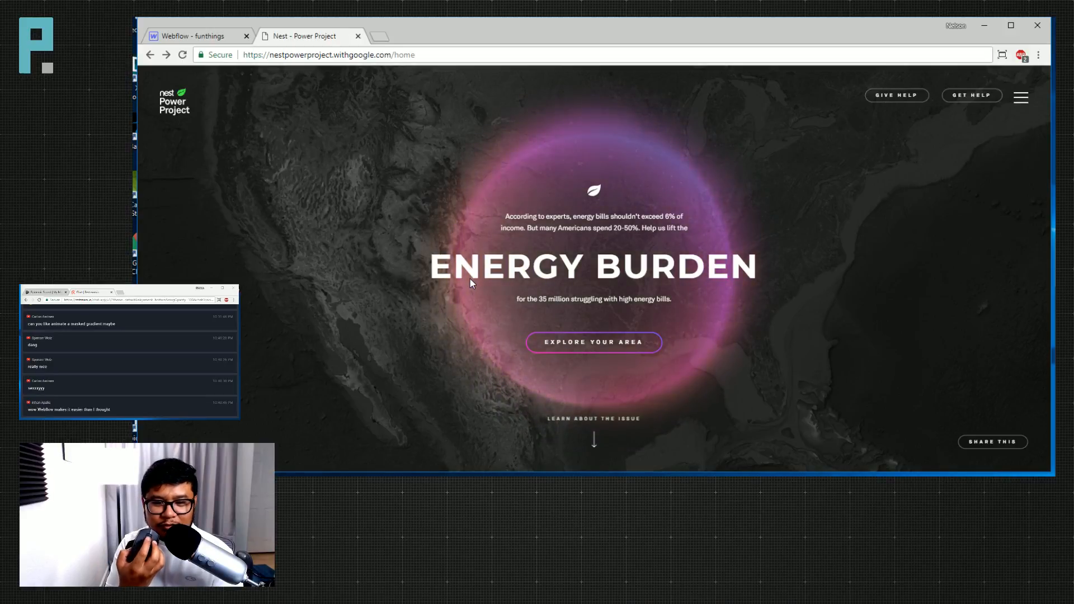
{"action": "scroll", "coordinate": [470, 278], "scroll_direction": "down", "scroll_amount": 2}
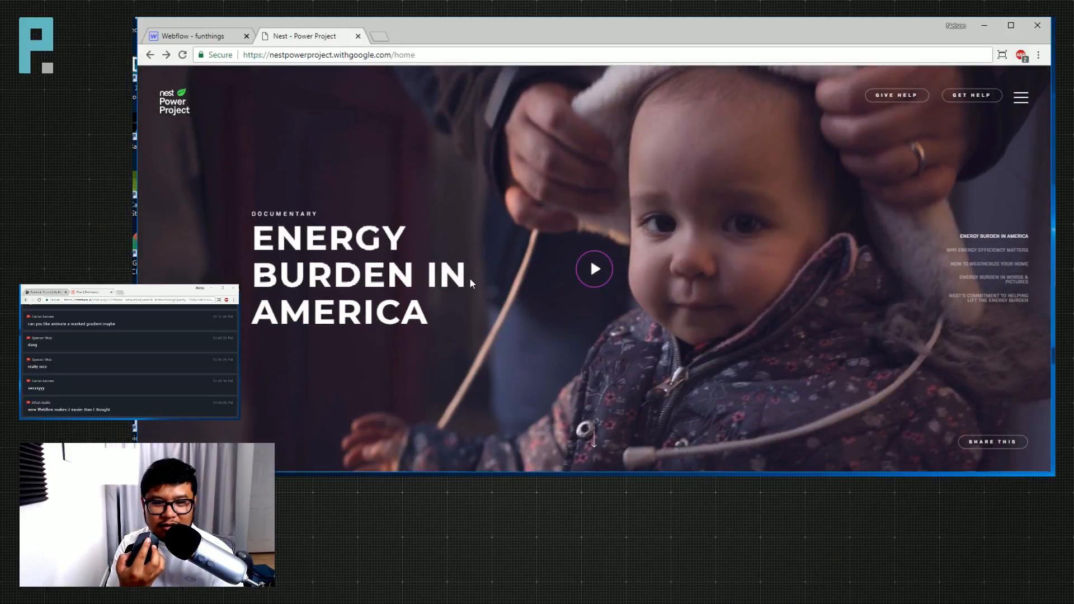
{"action": "scroll", "coordinate": [469, 277], "scroll_direction": "down", "scroll_amount": 2}
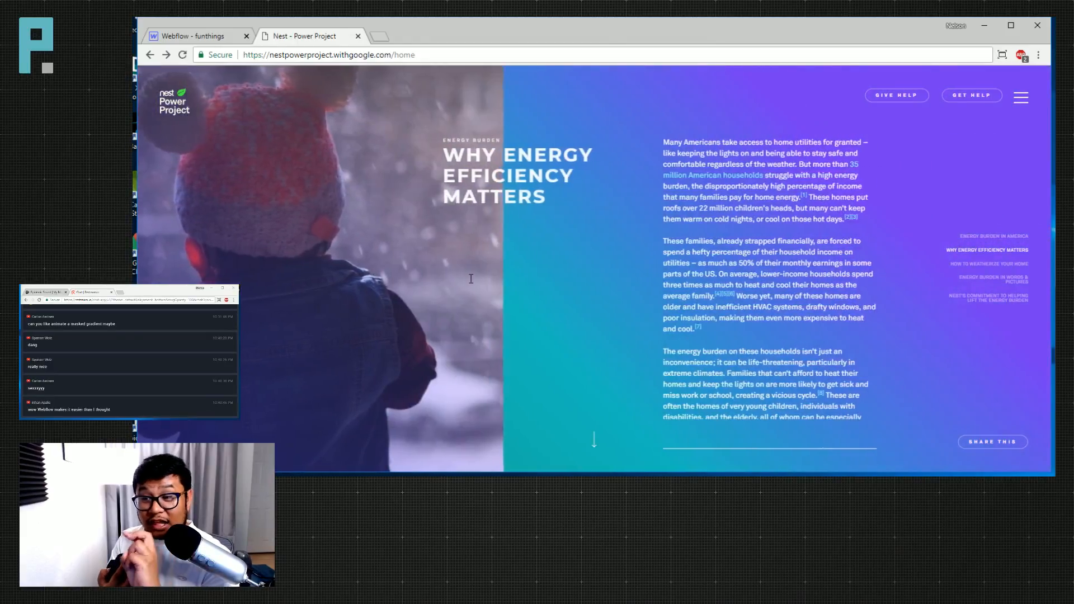
{"action": "right_click", "coordinate": [470, 278]}
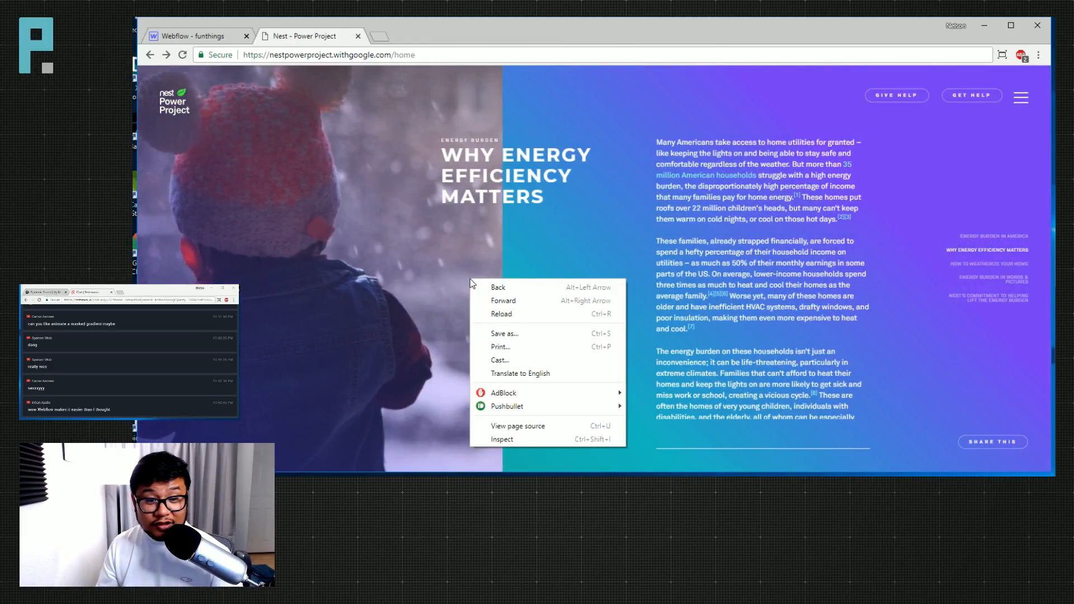
{"action": "left_click", "coordinate": [458, 261]}
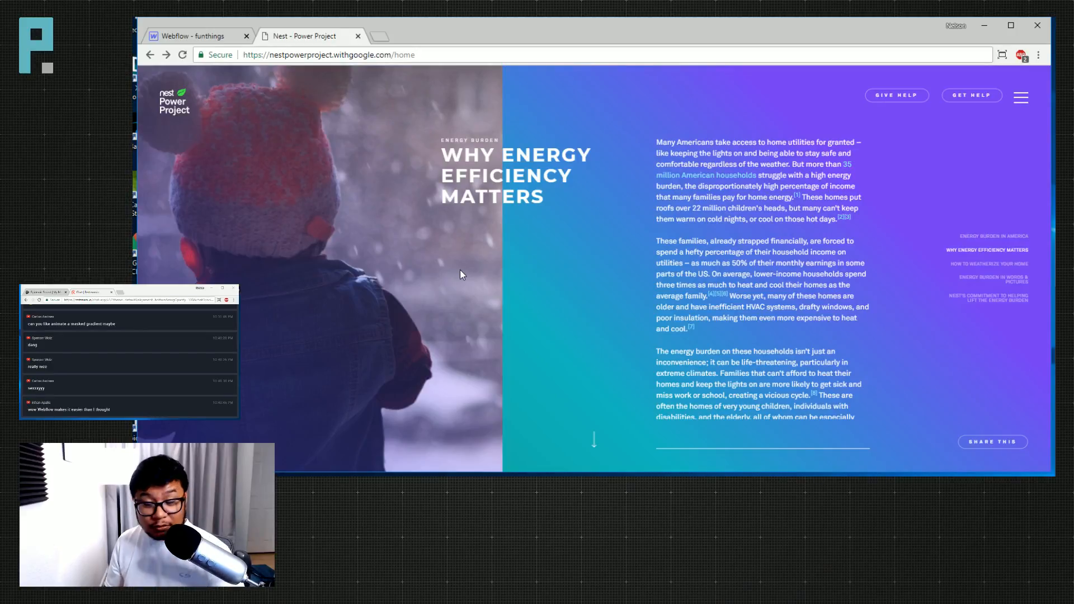
Examine the Nest page's further sections, from the weatherizing tips to Energy Burden in Words & Pictures.
{"action": "scroll", "coordinate": [460, 269], "scroll_direction": "down", "scroll_amount": 5}
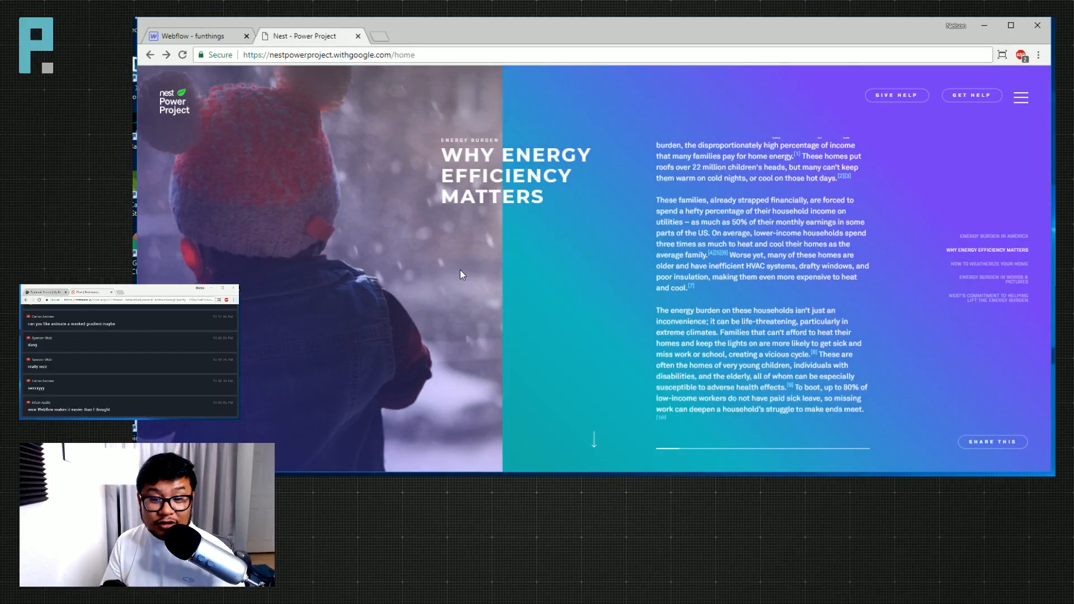
{"action": "scroll", "coordinate": [460, 270], "scroll_direction": "down", "scroll_amount": 5}
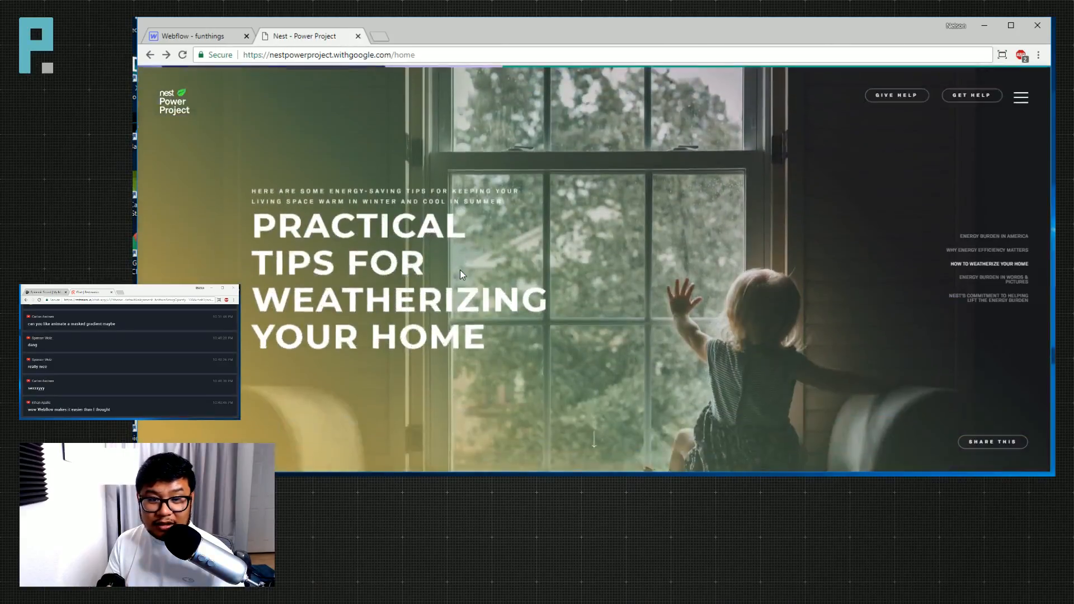
{"action": "scroll", "coordinate": [459, 269], "scroll_direction": "down", "scroll_amount": 3}
{"action": "scroll", "coordinate": [461, 274], "scroll_direction": "down", "scroll_amount": 5}
{"action": "scroll", "coordinate": [460, 270], "scroll_direction": "down", "scroll_amount": 8}
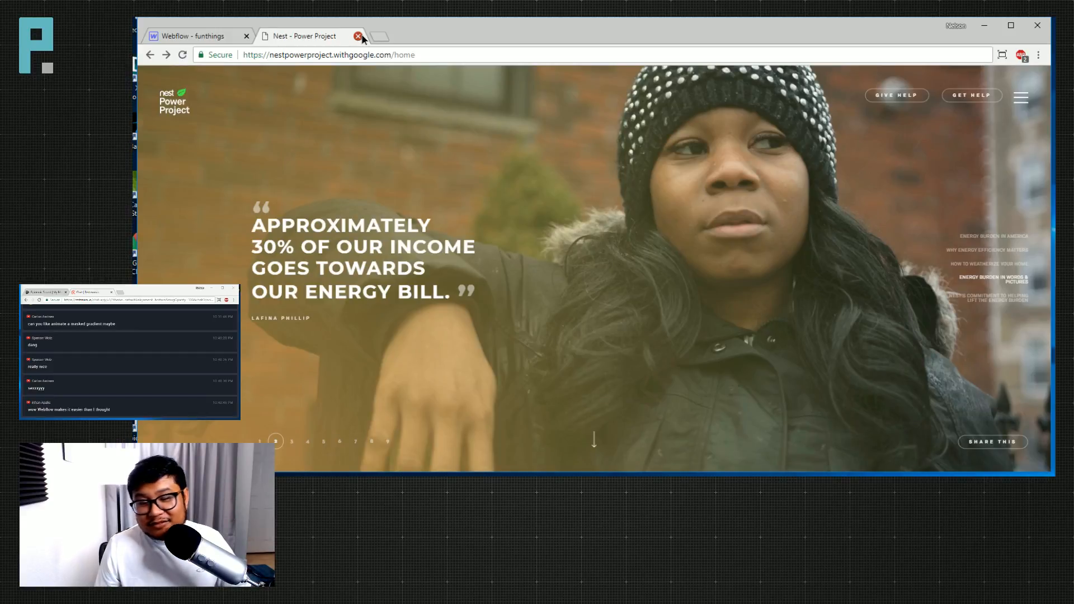
Close the Nest Power Project page, return to the Webflow dashboard, and open the Copy of PXLGK project from the pxlgk folder.
{"action": "left_click", "coordinate": [358, 36]}
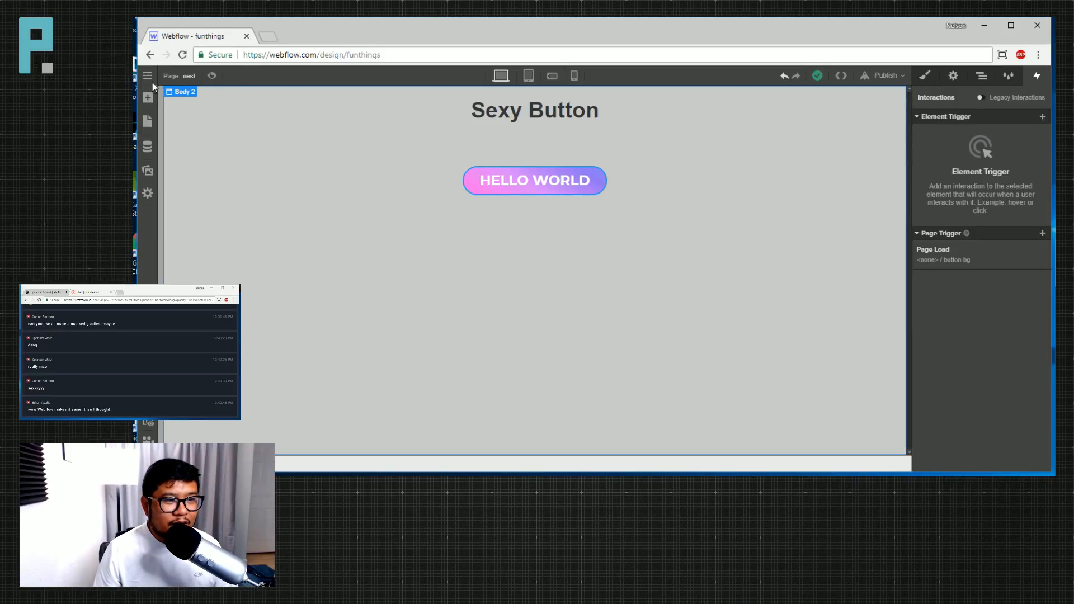
{"action": "left_click", "coordinate": [181, 87]}
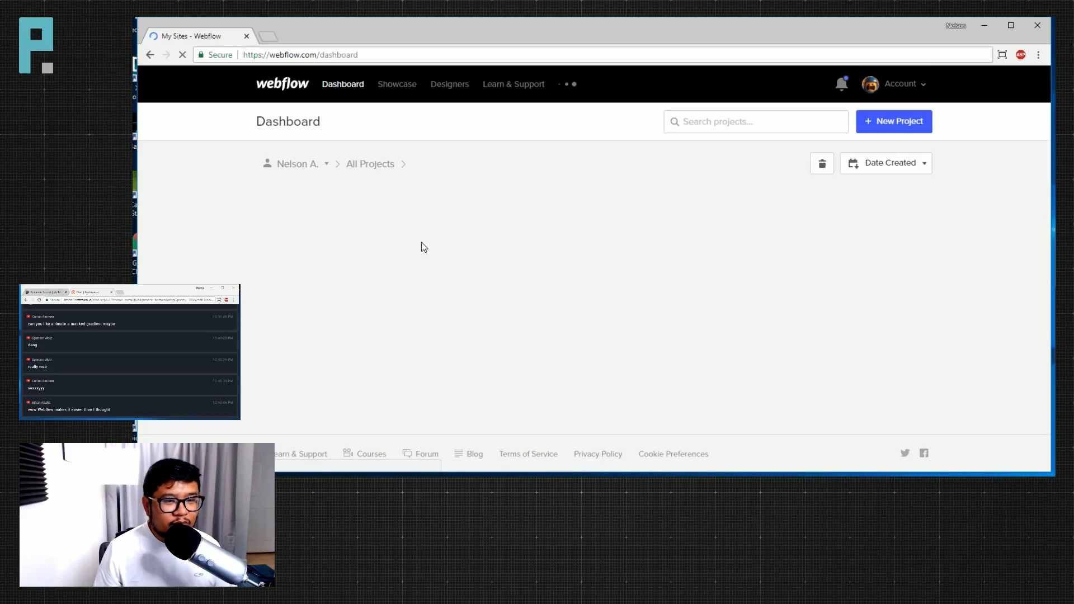
{"action": "left_click", "coordinate": [450, 235]}
{"action": "left_click", "coordinate": [345, 235]}
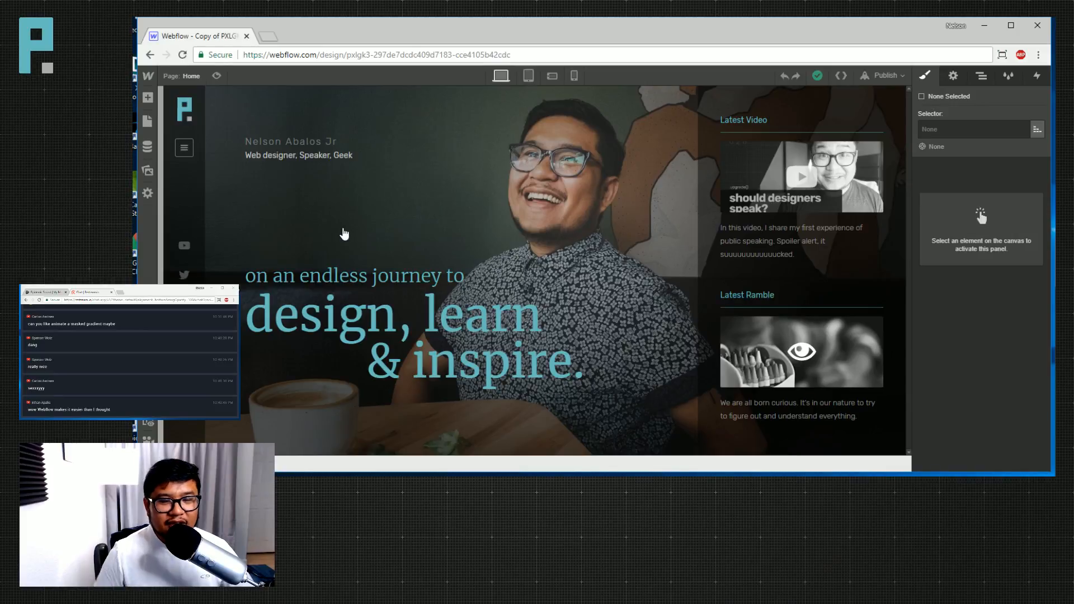
Duplicate the Home page and name the new page vlog-2.
{"action": "left_click", "coordinate": [200, 76]}
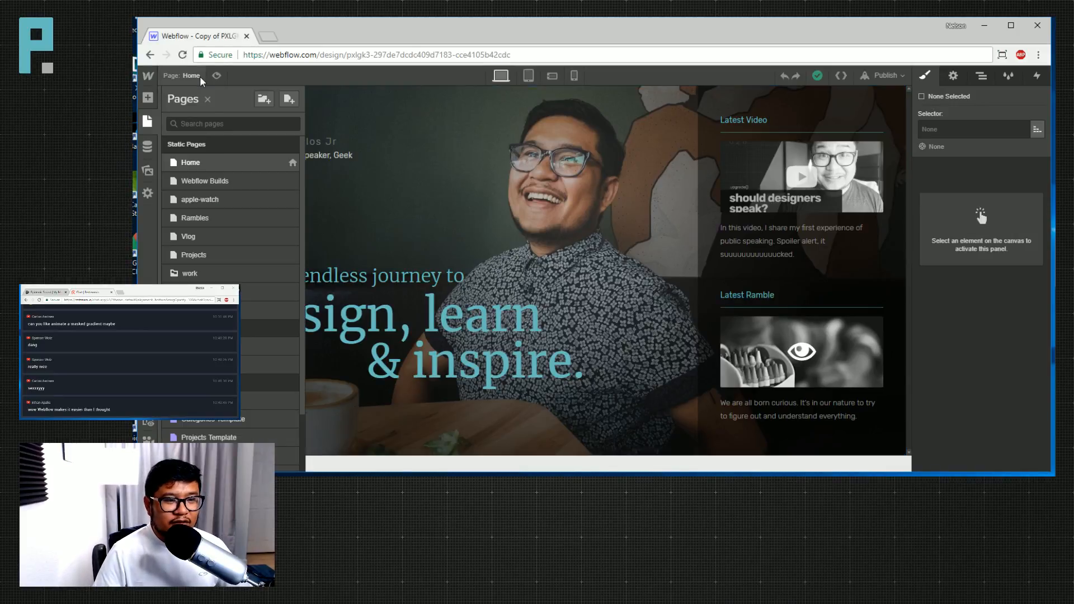
{"action": "left_click", "coordinate": [290, 162]}
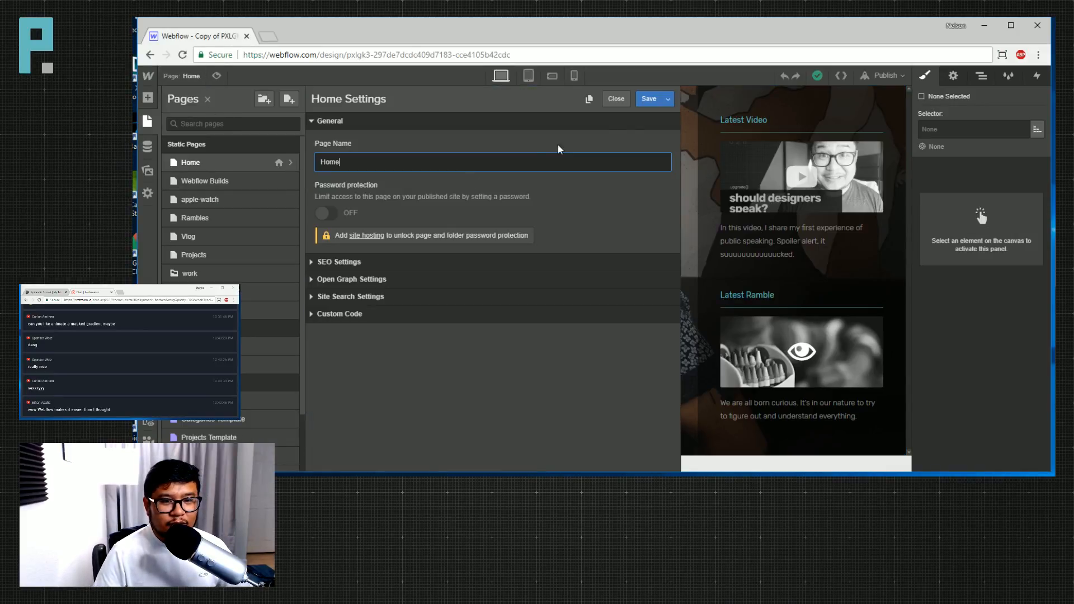
{"action": "left_click", "coordinate": [590, 99]}
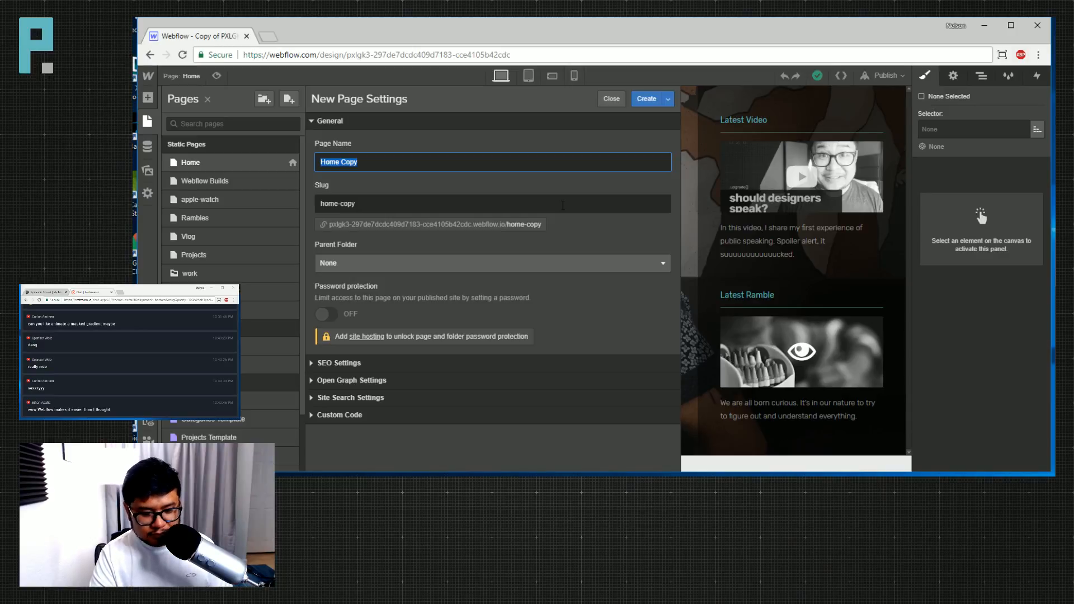
{"action": "type", "text": "vlog"}
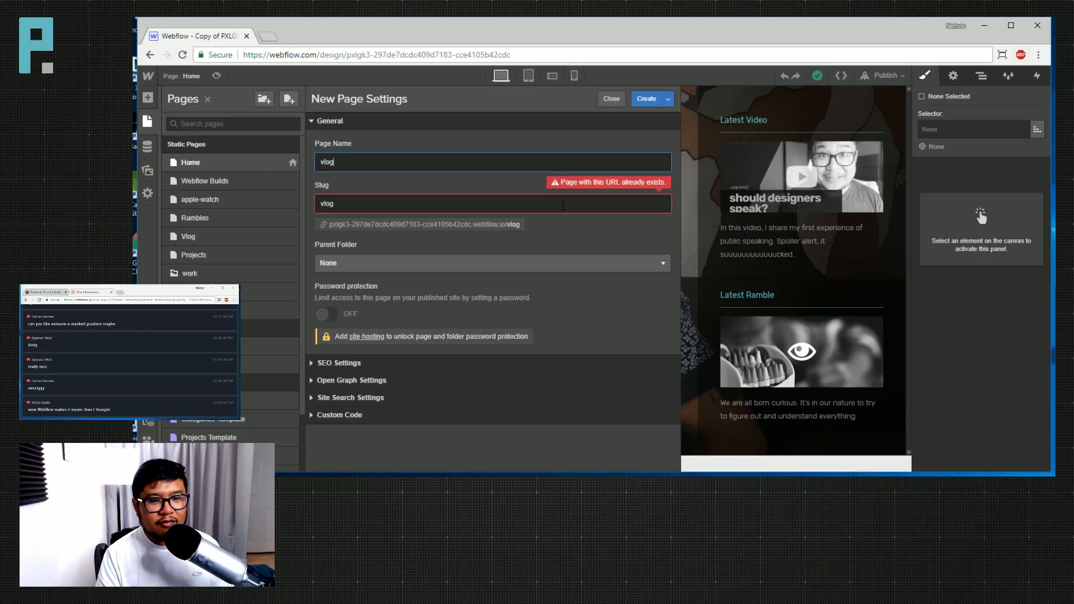
{"action": "type", "text": "-2"}
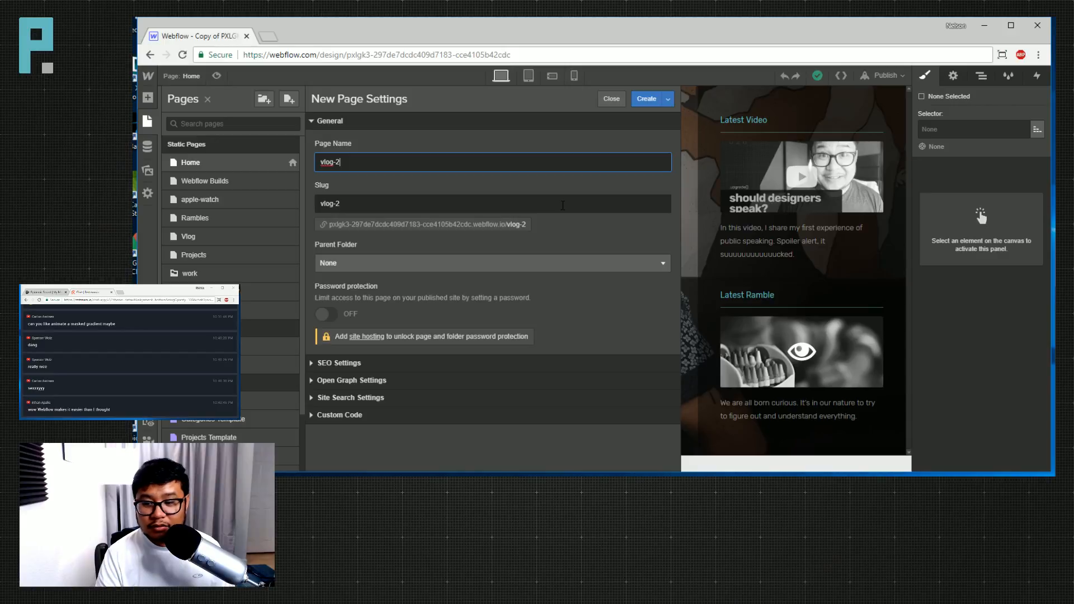
{"action": "key", "text": "Return"}
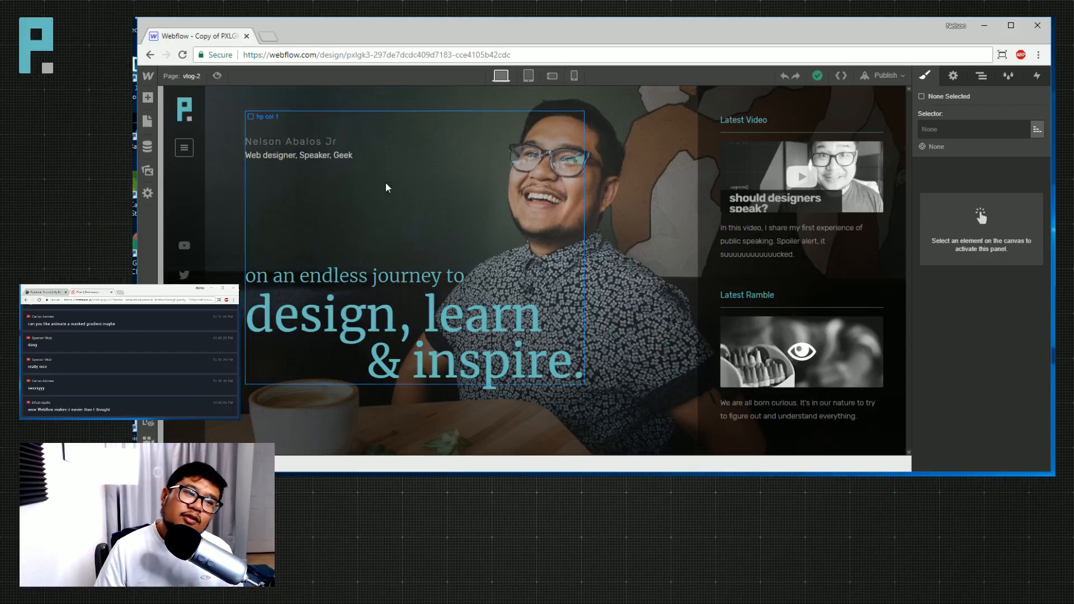
Open the existing Vlog page and examine how its grid of video cards scrolls inside the framed layout.
{"action": "left_click", "coordinate": [147, 121]}
{"action": "left_click", "coordinate": [205, 255]}
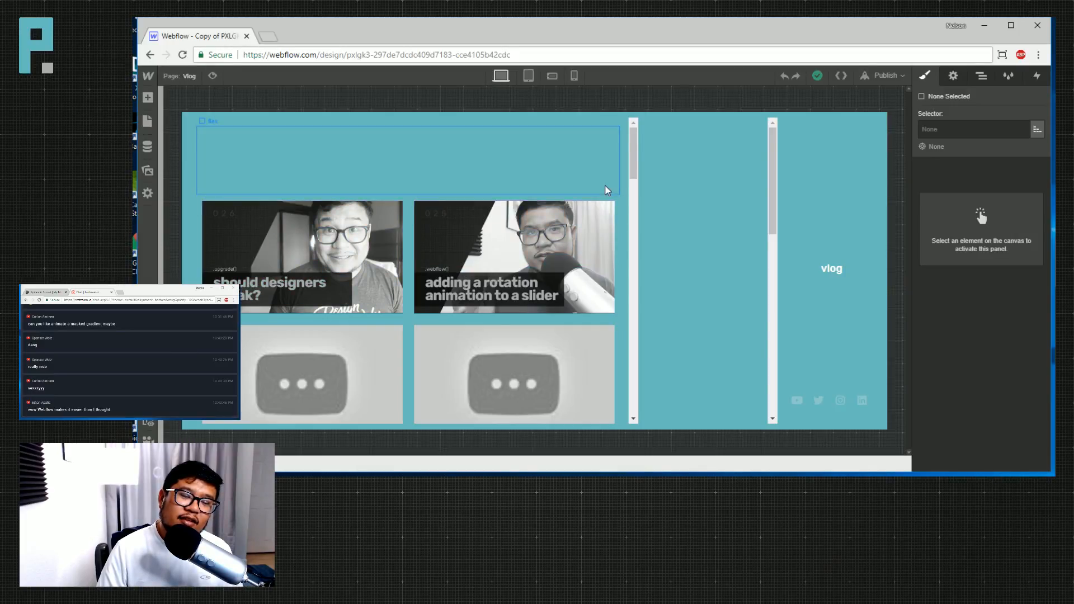
{"action": "scroll", "coordinate": [285, 218], "scroll_direction": "down", "scroll_amount": 3}
{"action": "scroll", "coordinate": [287, 222], "scroll_direction": "down", "scroll_amount": 5}
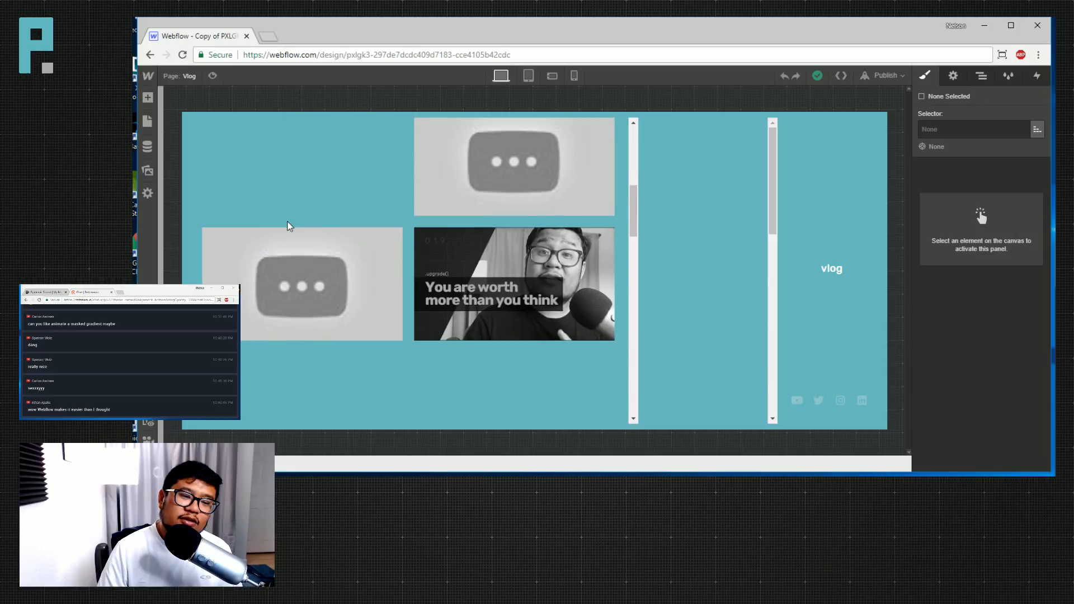
{"action": "scroll", "coordinate": [287, 220], "scroll_direction": "up", "scroll_amount": 10}
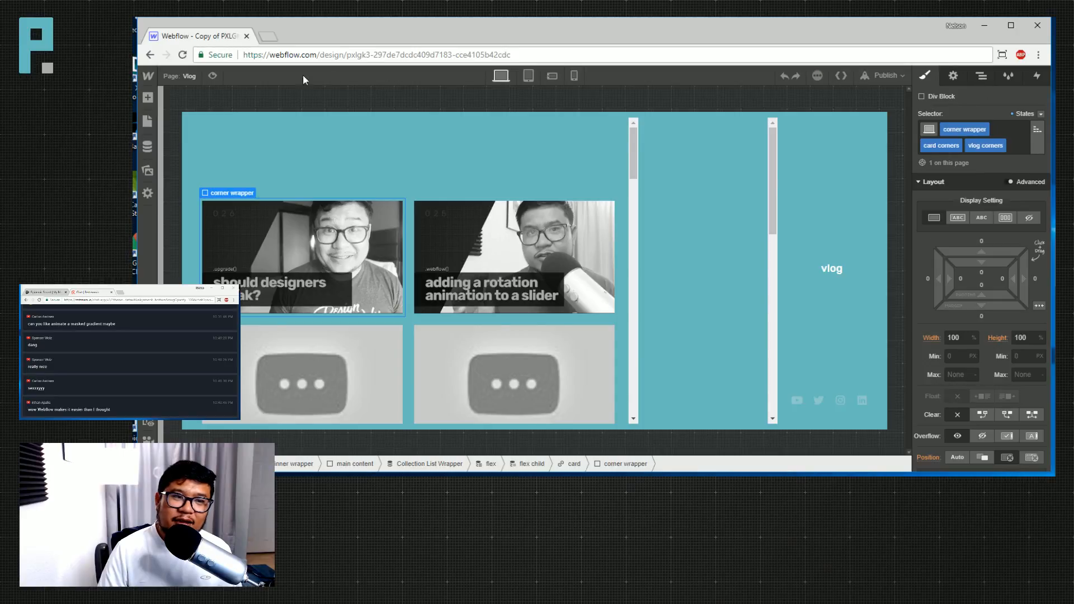
Go back to the vlog-2 page and inspect the styles of the hp col 2 wrapper and the menu block.
{"action": "left_click", "coordinate": [175, 82]}
{"action": "left_click", "coordinate": [219, 199]}
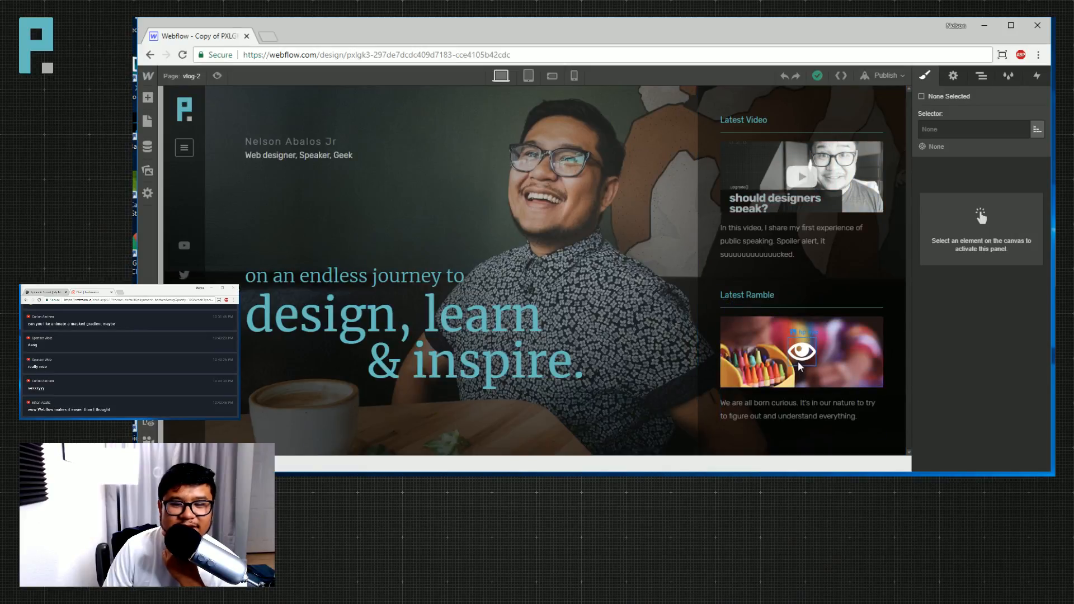
{"action": "left_click", "coordinate": [649, 173]}
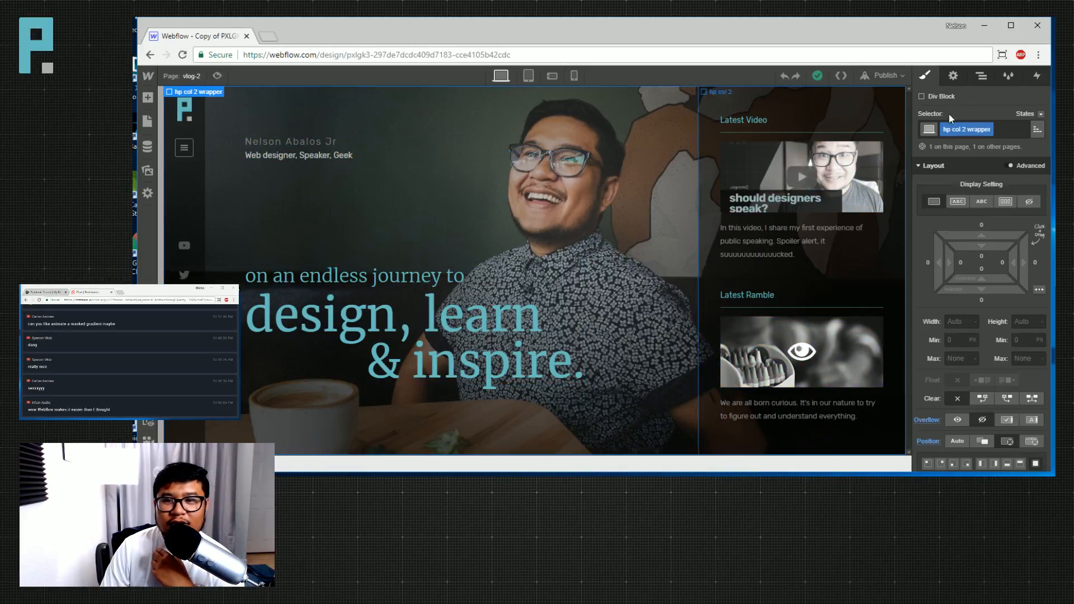
{"action": "left_click", "coordinate": [981, 76]}
{"action": "left_click", "coordinate": [949, 143]}
{"action": "left_click", "coordinate": [925, 76]}
{"action": "scroll", "coordinate": [976, 352], "scroll_direction": "down", "scroll_amount": 5}
{"action": "scroll", "coordinate": [977, 336], "scroll_direction": "down", "scroll_amount": 3}
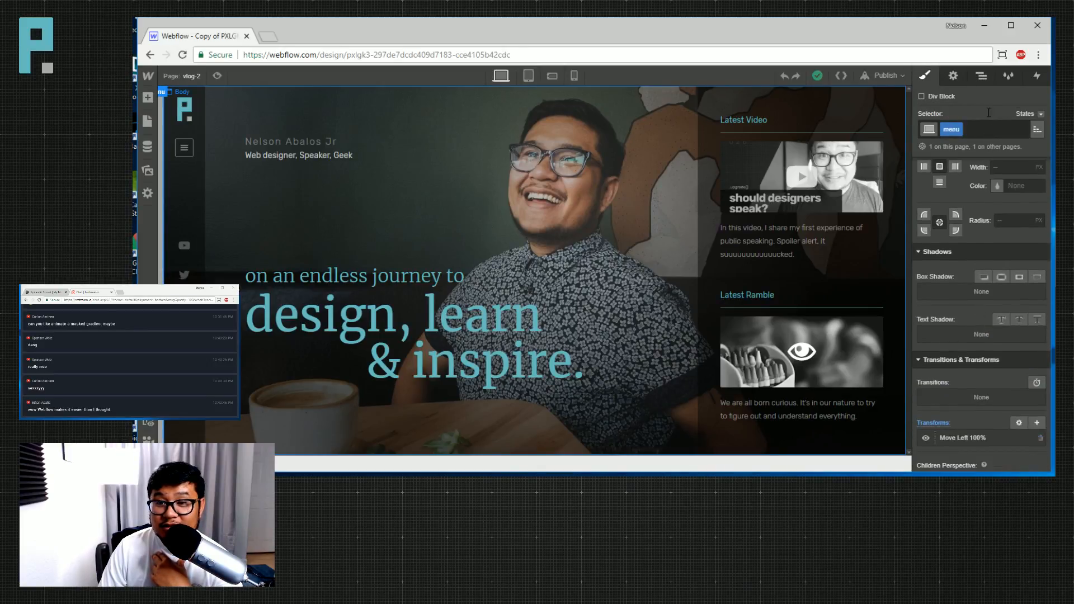
Delete the main block with the portrait background from the vlog-2 page.
{"action": "left_click", "coordinate": [981, 75]}
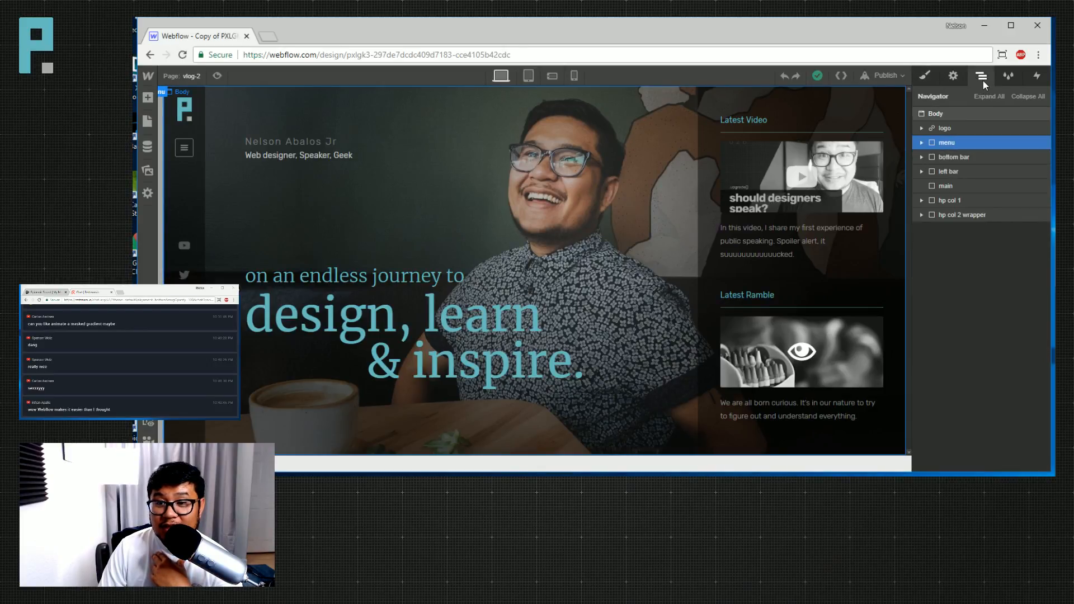
{"action": "left_click", "coordinate": [957, 186]}
{"action": "key", "text": "Delete"}
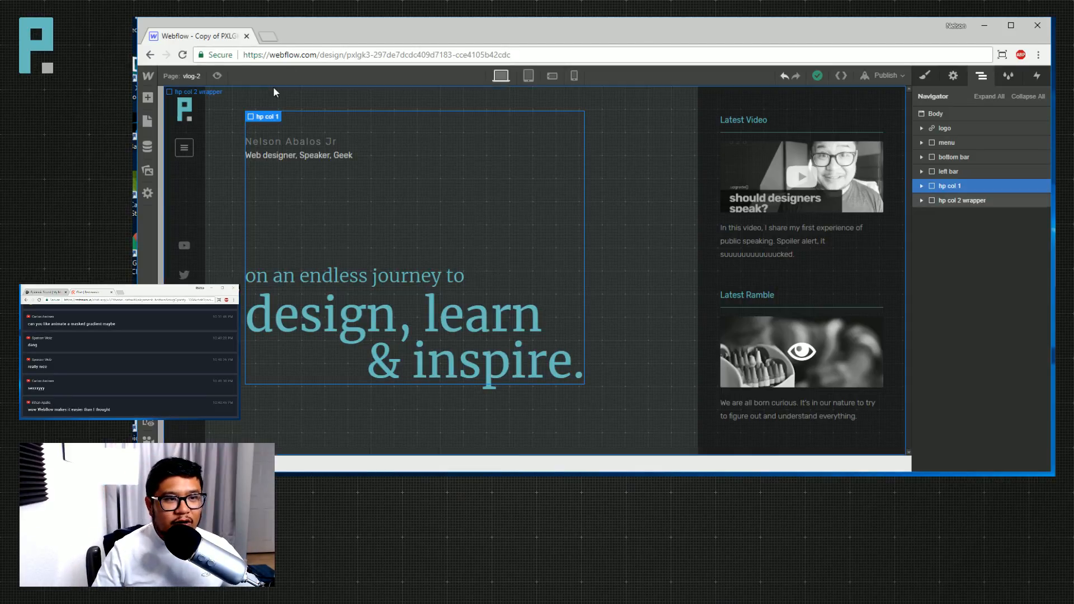
Return to the dashboard and open the workshop-homepage-practice project from the Workshop Demo Sites folder.
{"action": "mouse_move", "coordinate": [148, 76]}
{"action": "left_click", "coordinate": [179, 81]}
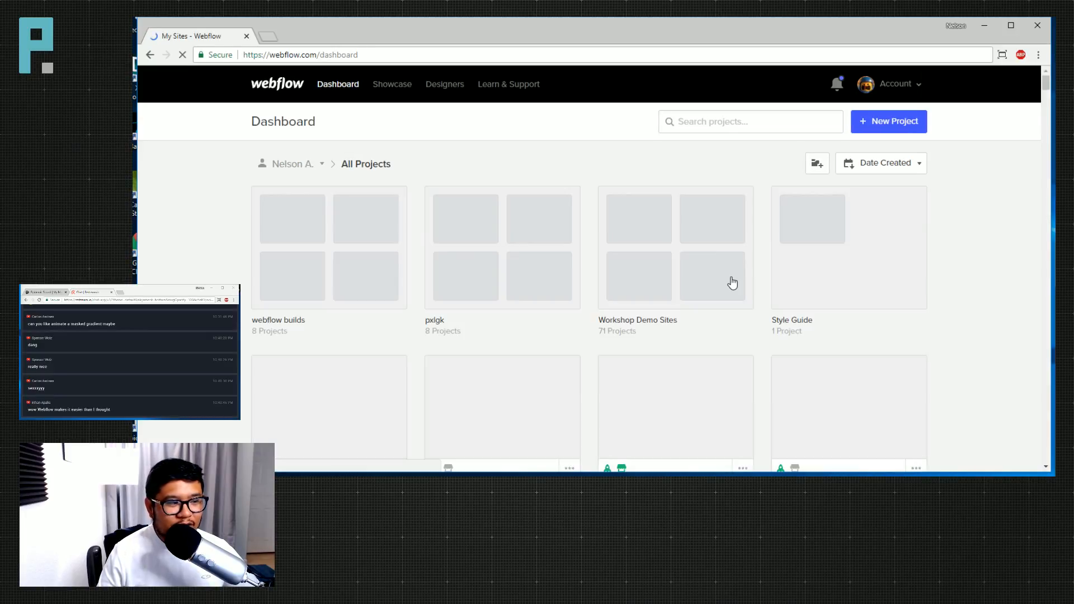
{"action": "left_click", "coordinate": [647, 242]}
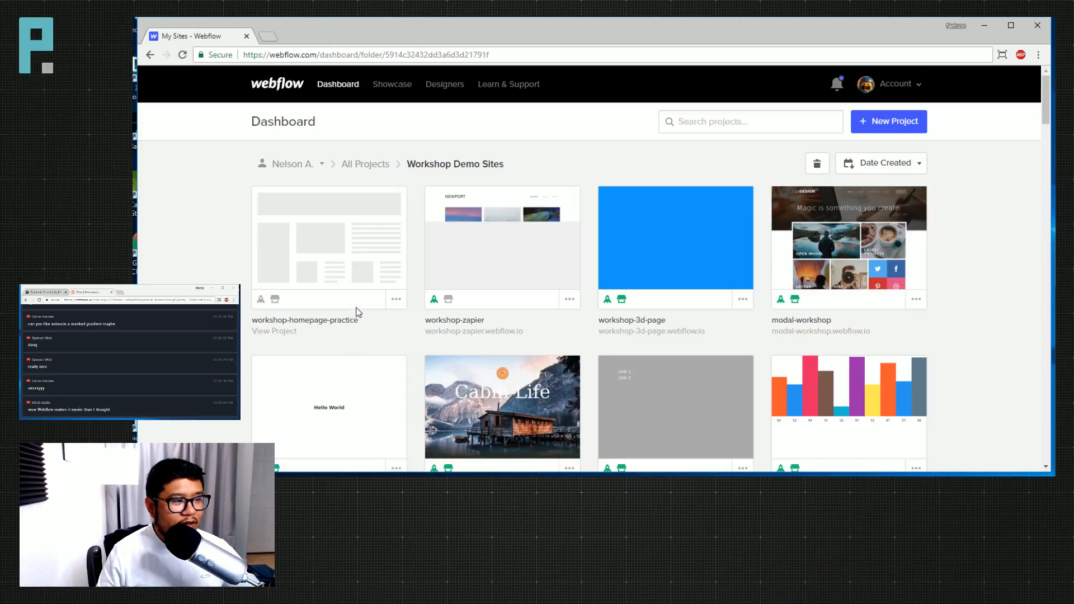
{"action": "left_click", "coordinate": [303, 255]}
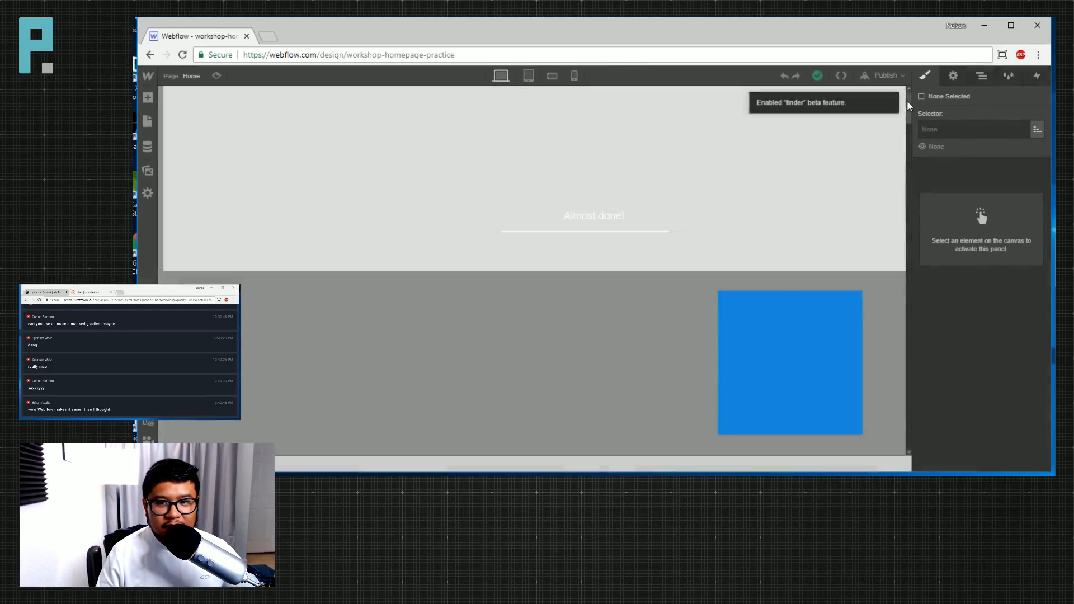
Inspect the style settings of the sticky container and its parent scroll container on the practice home page.
{"action": "scroll", "coordinate": [908, 104], "scroll_direction": "down", "scroll_amount": 3}
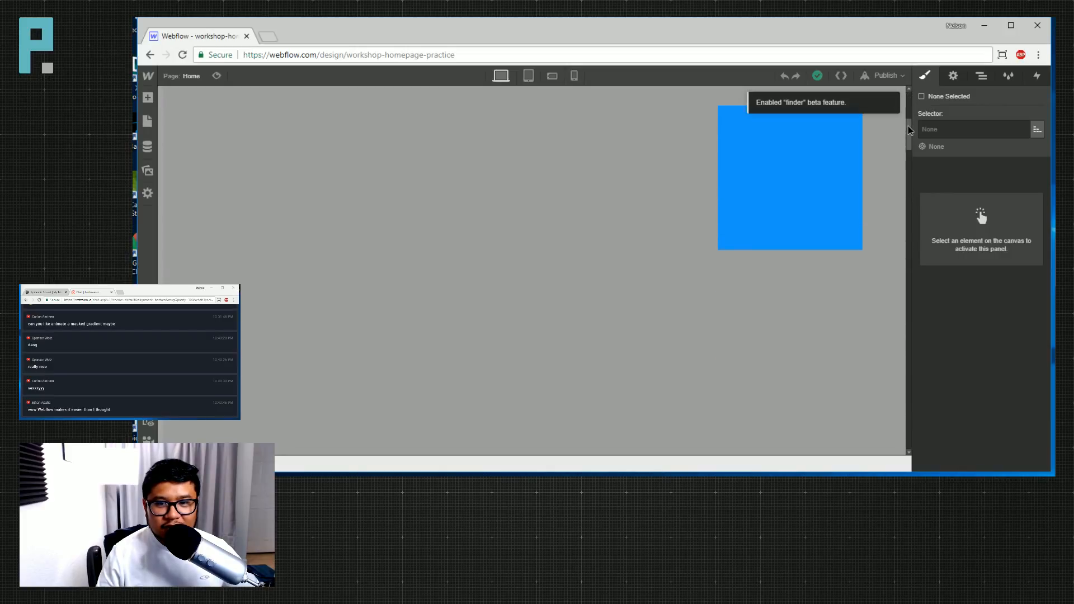
{"action": "left_click_drag", "start_coordinate": [913, 194], "coordinate": [911, 240]}
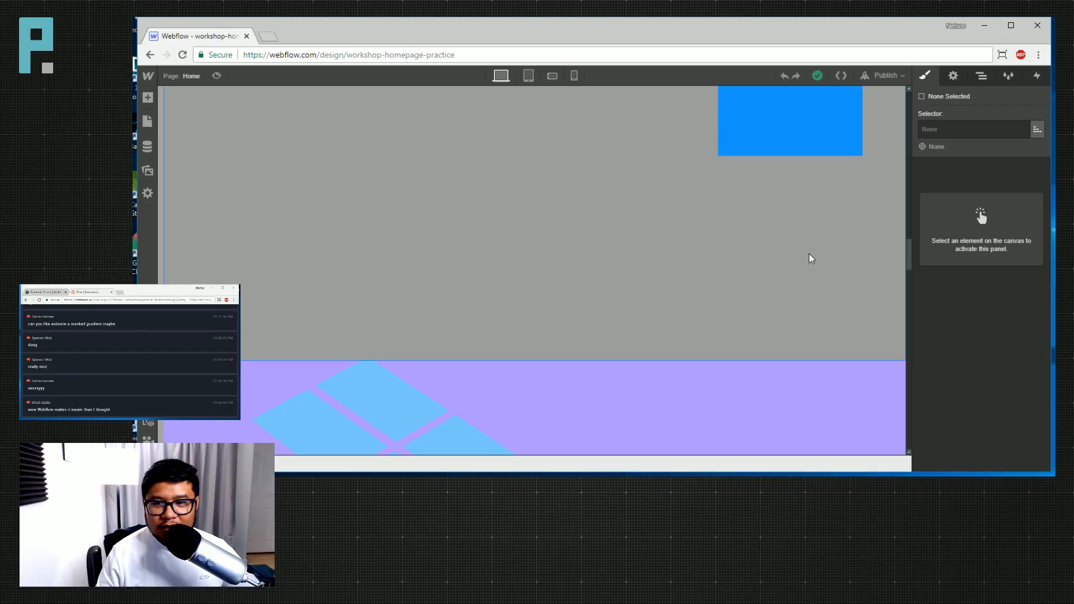
{"action": "left_click", "coordinate": [791, 348]}
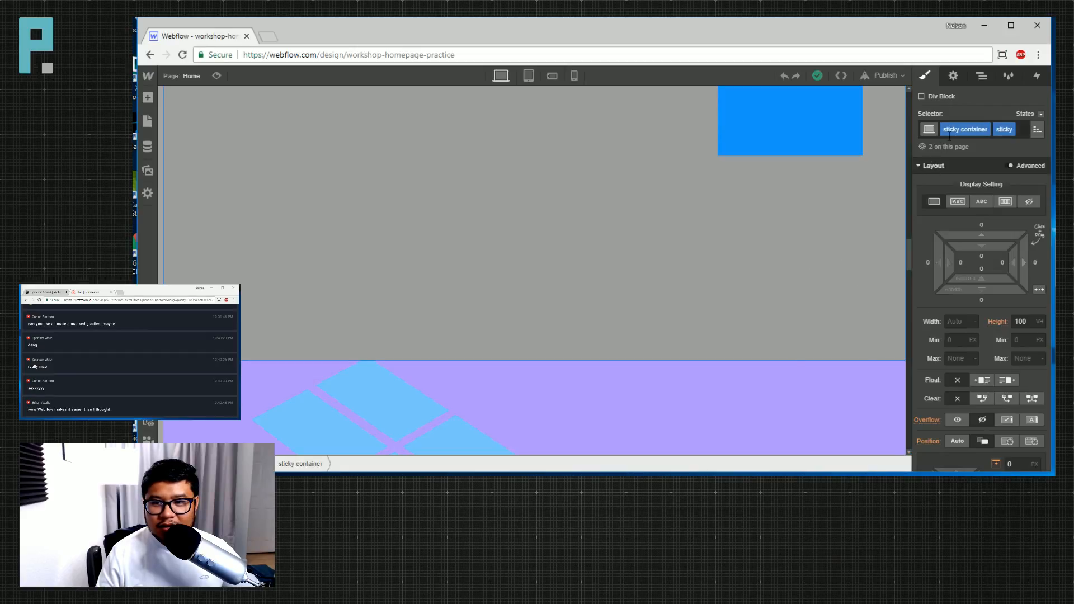
{"action": "left_click", "coordinate": [981, 77]}
{"action": "left_click", "coordinate": [1000, 142]}
{"action": "left_click", "coordinate": [927, 76]}
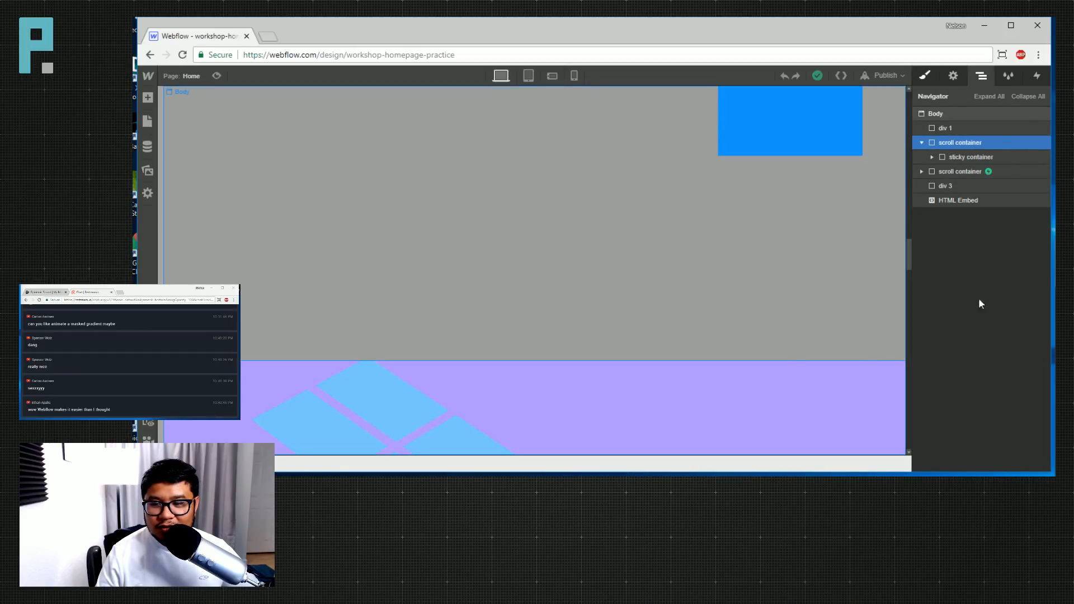
{"action": "left_click_drag", "start_coordinate": [907, 262], "coordinate": [904, 413]}
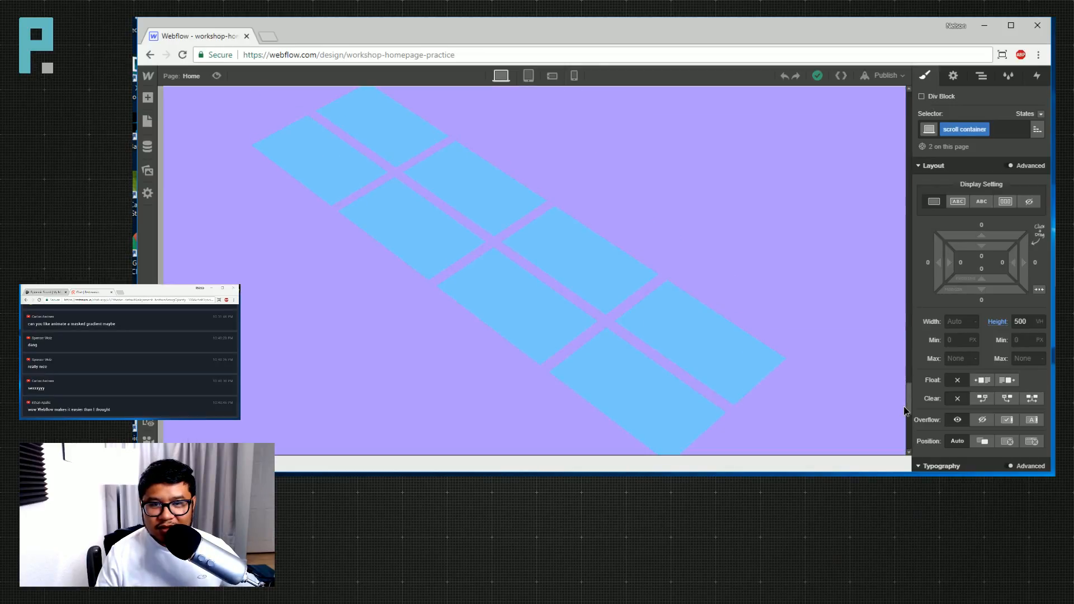
Preview the practice page, examine how the sticky blue square and the angled card grid behave while scrolling, and exit the preview.
{"action": "left_click", "coordinate": [217, 76]}
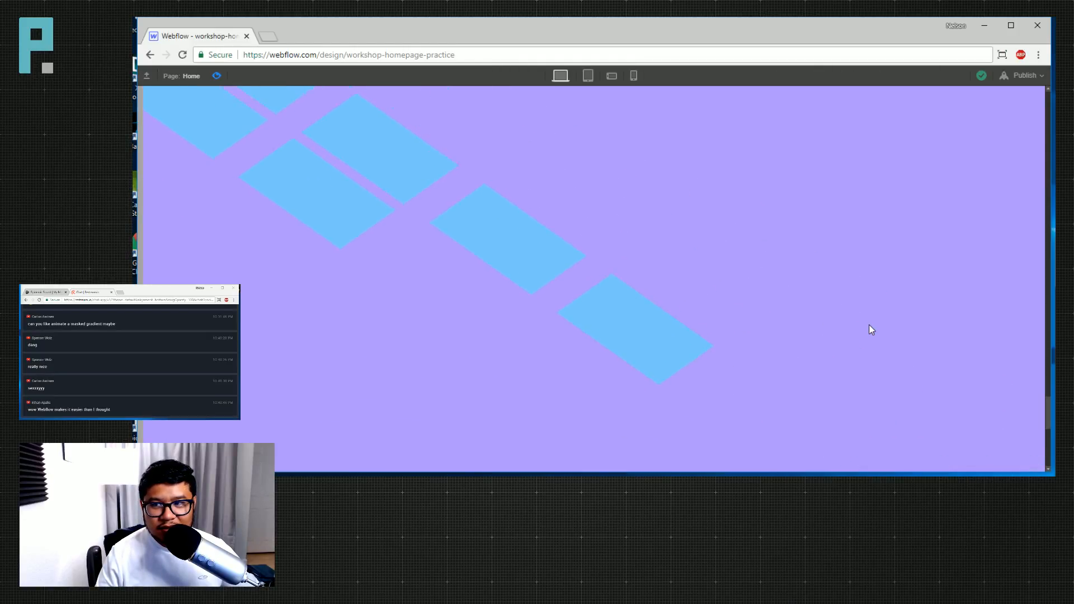
{"action": "scroll", "coordinate": [868, 325], "scroll_direction": "down", "scroll_amount": 7}
{"action": "scroll", "coordinate": [868, 324], "scroll_direction": "up", "scroll_amount": 18}
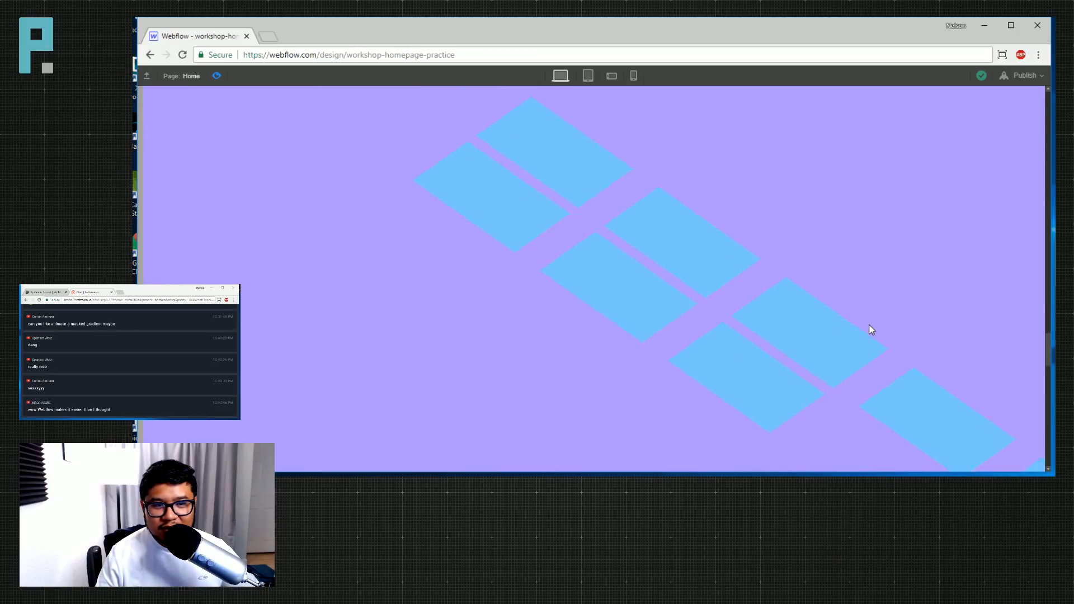
{"action": "scroll", "coordinate": [871, 330], "scroll_direction": "up", "scroll_amount": 8}
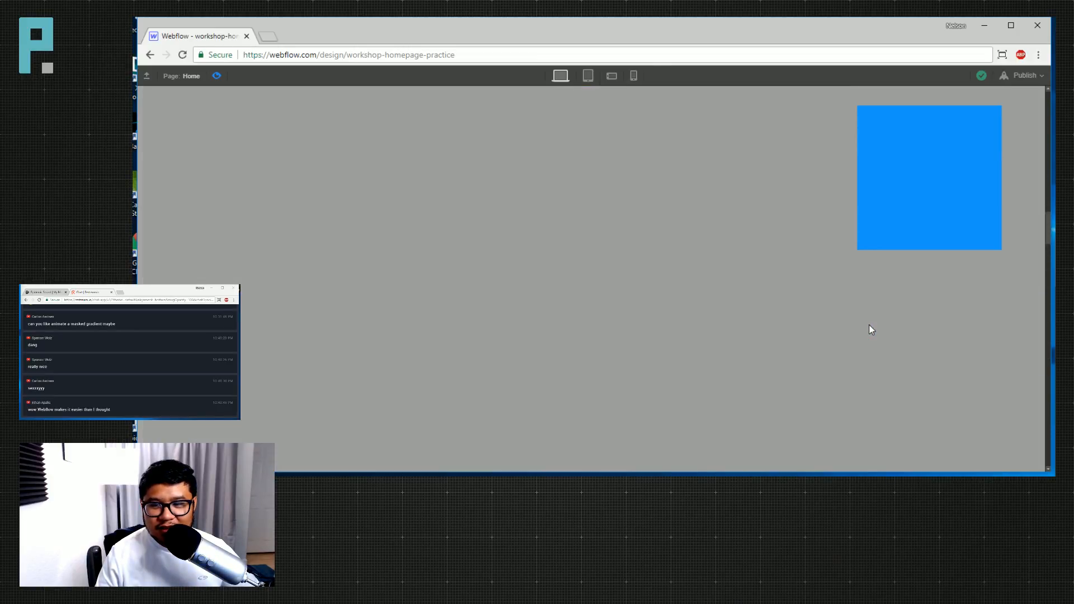
{"action": "scroll", "coordinate": [870, 330], "scroll_direction": "up", "scroll_amount": 4}
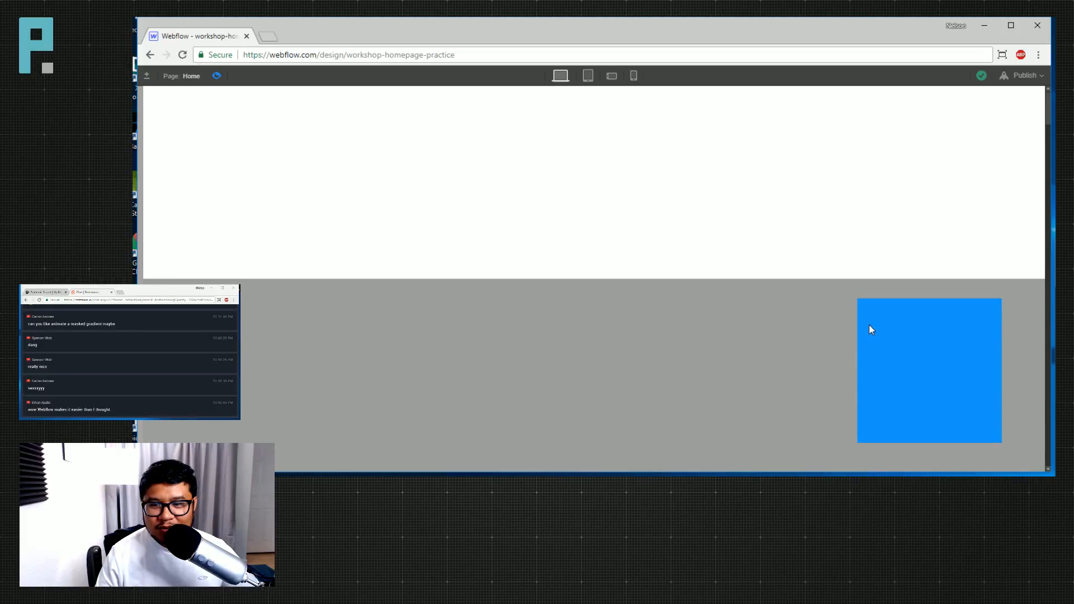
{"action": "scroll", "coordinate": [871, 330], "scroll_direction": "down", "scroll_amount": 4}
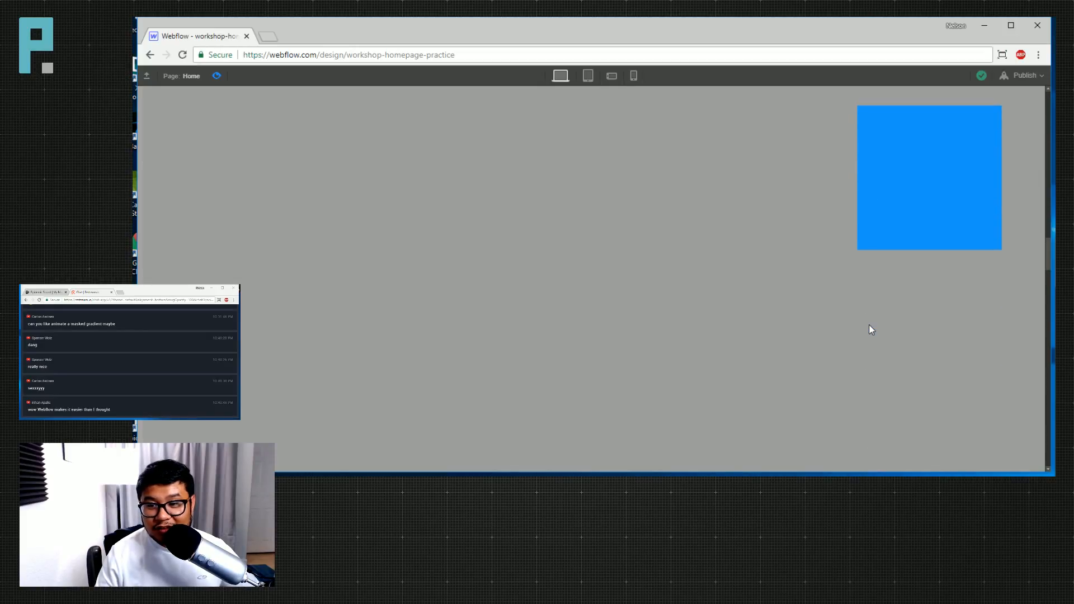
{"action": "scroll", "coordinate": [869, 325], "scroll_direction": "down", "scroll_amount": 8}
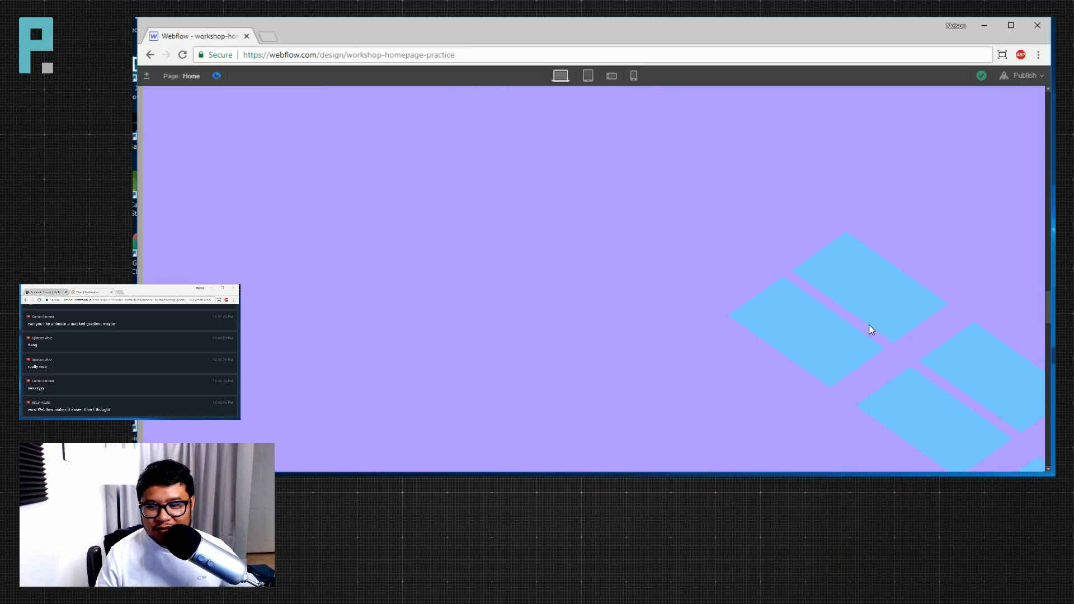
{"action": "scroll", "coordinate": [869, 327], "scroll_direction": "up", "scroll_amount": 8}
{"action": "scroll", "coordinate": [870, 327], "scroll_direction": "up", "scroll_amount": 4}
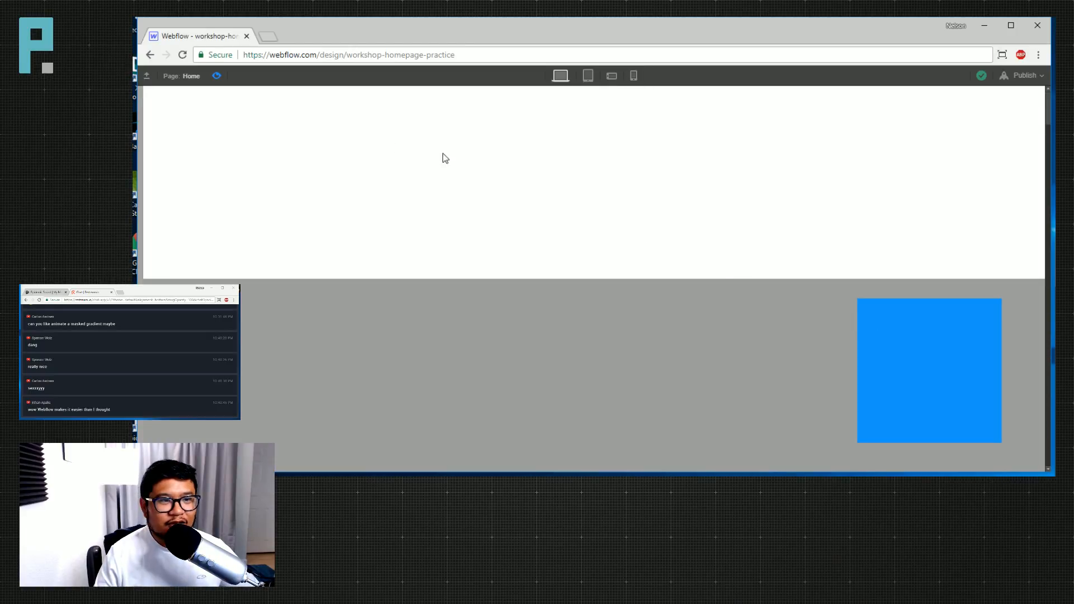
{"action": "left_click", "coordinate": [217, 76]}
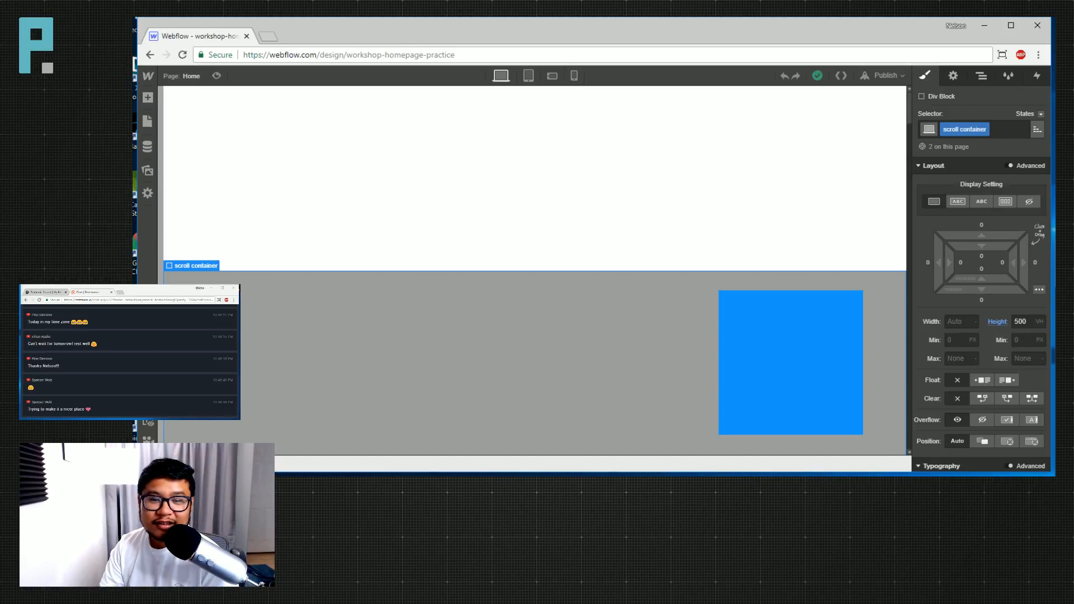
Switch to the browser window with the music library and start playing the loaded track.
{"action": "key", "text": "alt+Tab"}
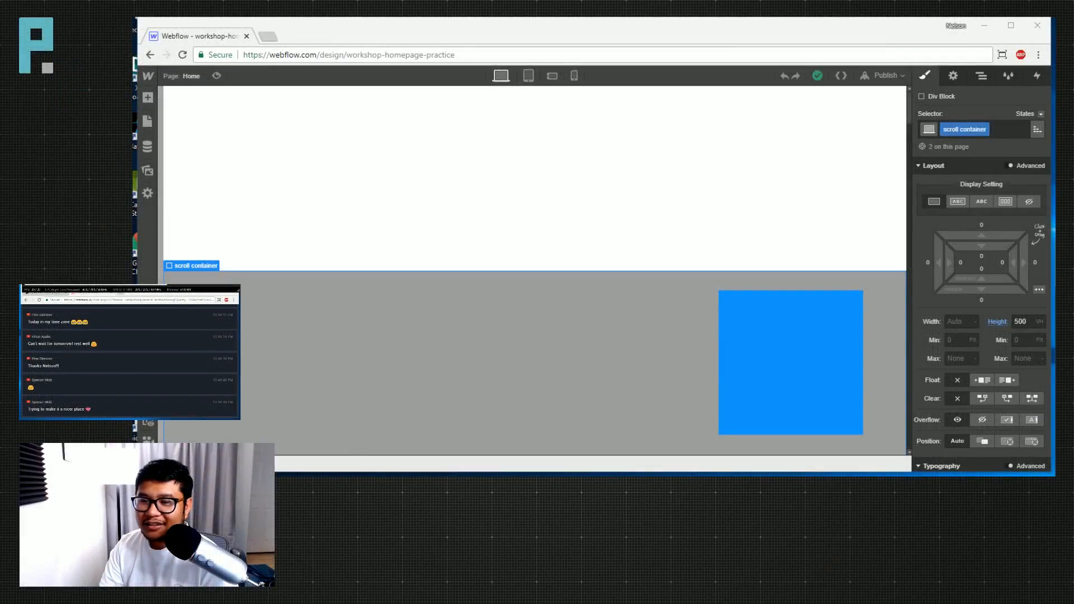
{"action": "key", "text": "alt+Tab"}
{"action": "left_click", "coordinate": [47, 291]}
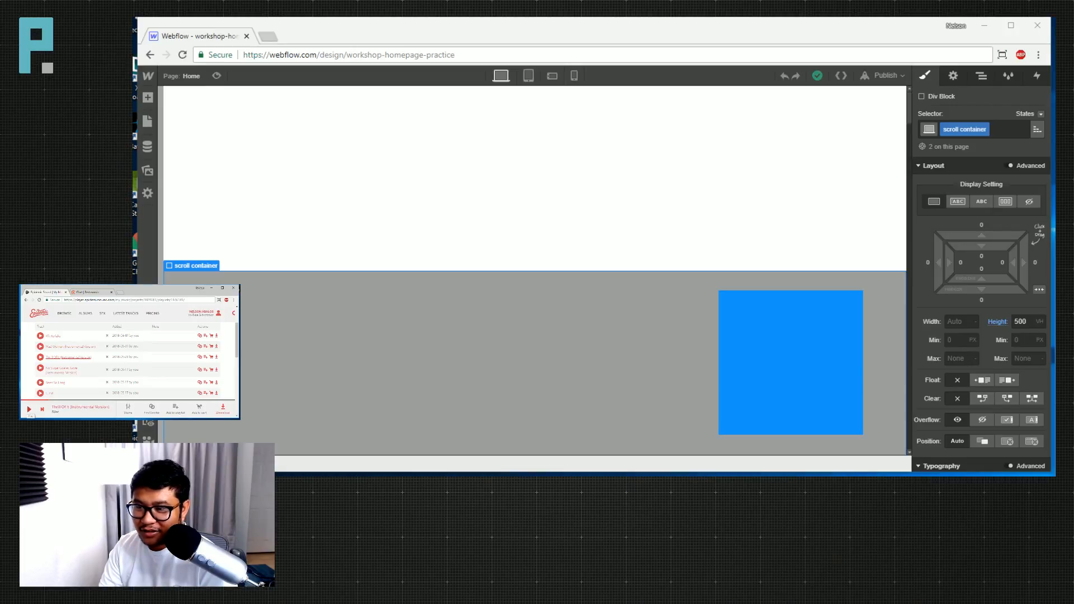
{"action": "left_click", "coordinate": [29, 409]}
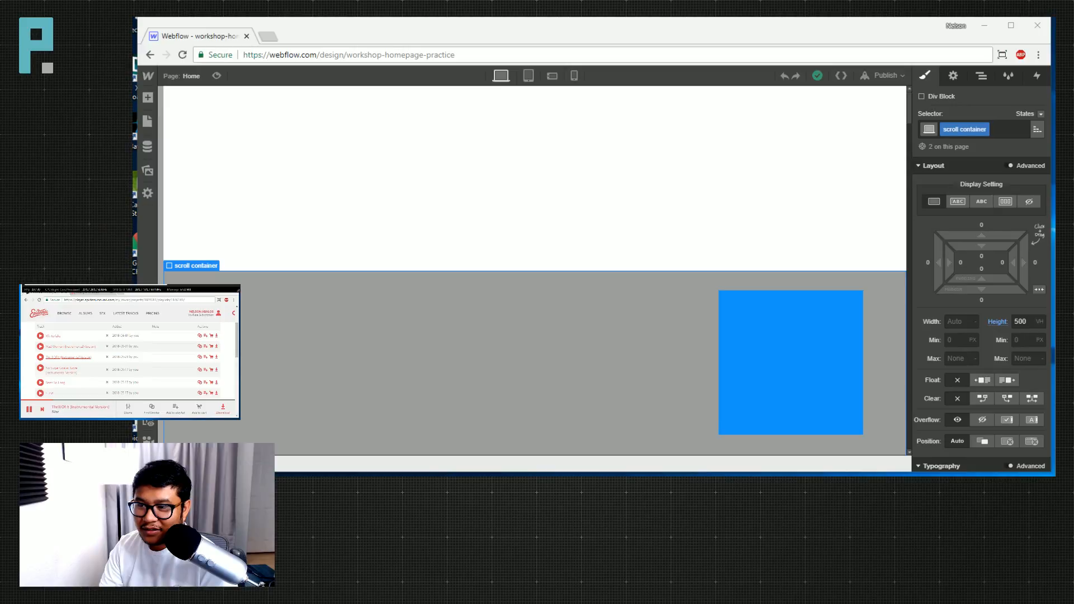
Open the playlist beside VLOG in the music library and play a different track from it.
{"action": "scroll", "coordinate": [129, 358], "scroll_direction": "down", "scroll_amount": 1}
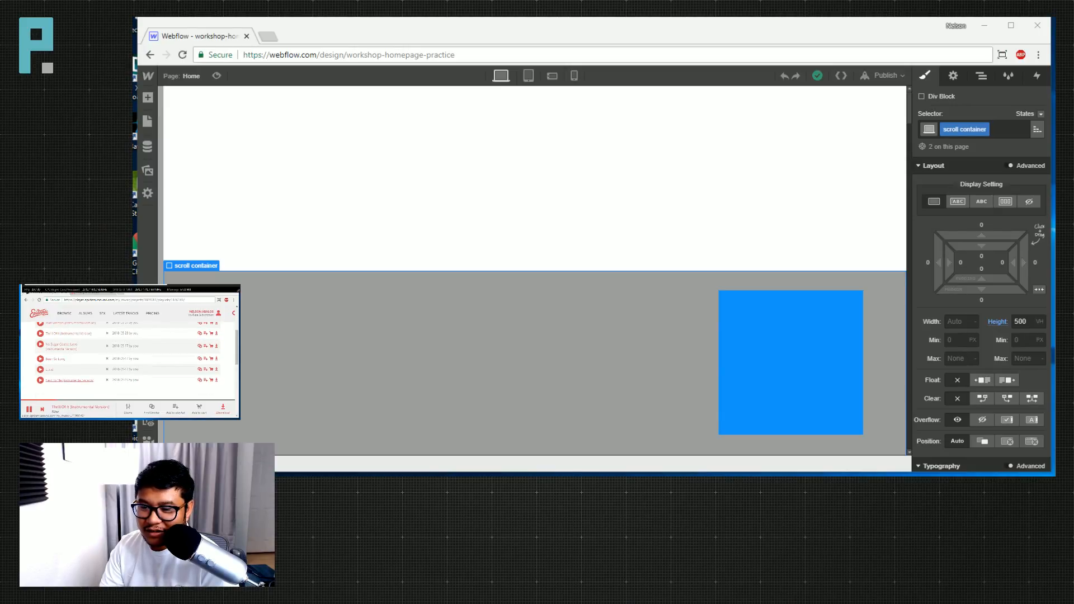
{"action": "scroll", "coordinate": [129, 358], "scroll_direction": "up", "scroll_amount": 3}
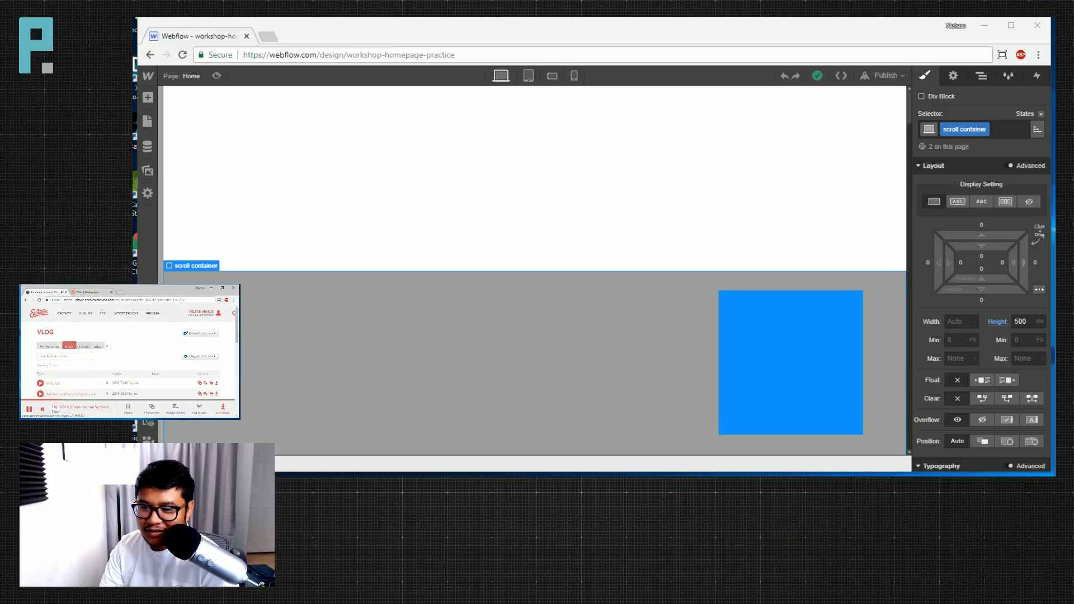
{"action": "left_click", "coordinate": [83, 347]}
{"action": "scroll", "coordinate": [129, 358], "scroll_direction": "down", "scroll_amount": 3}
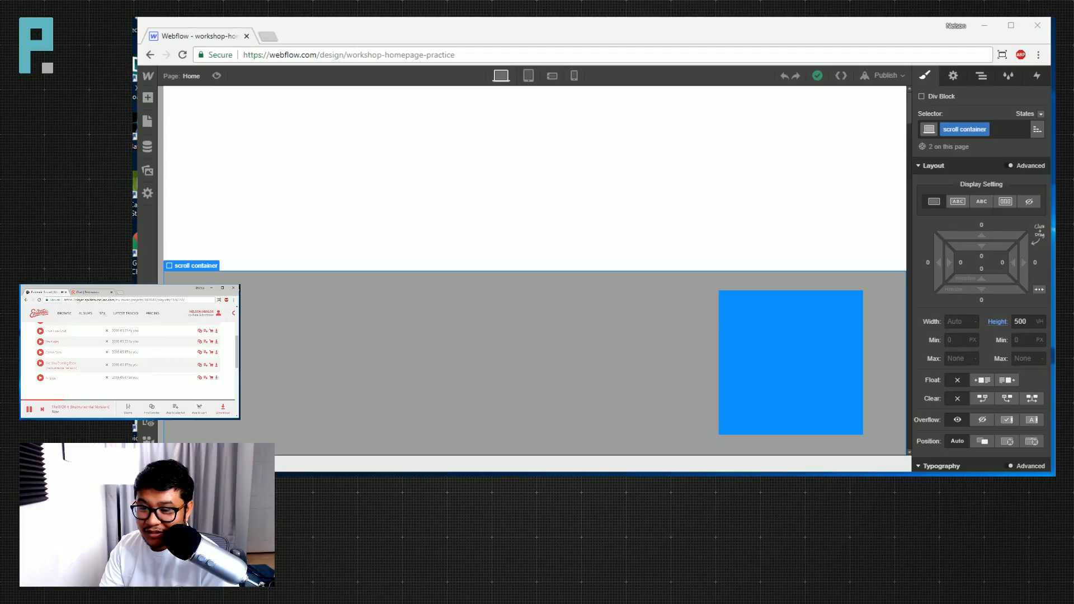
{"action": "left_click", "coordinate": [41, 342]}
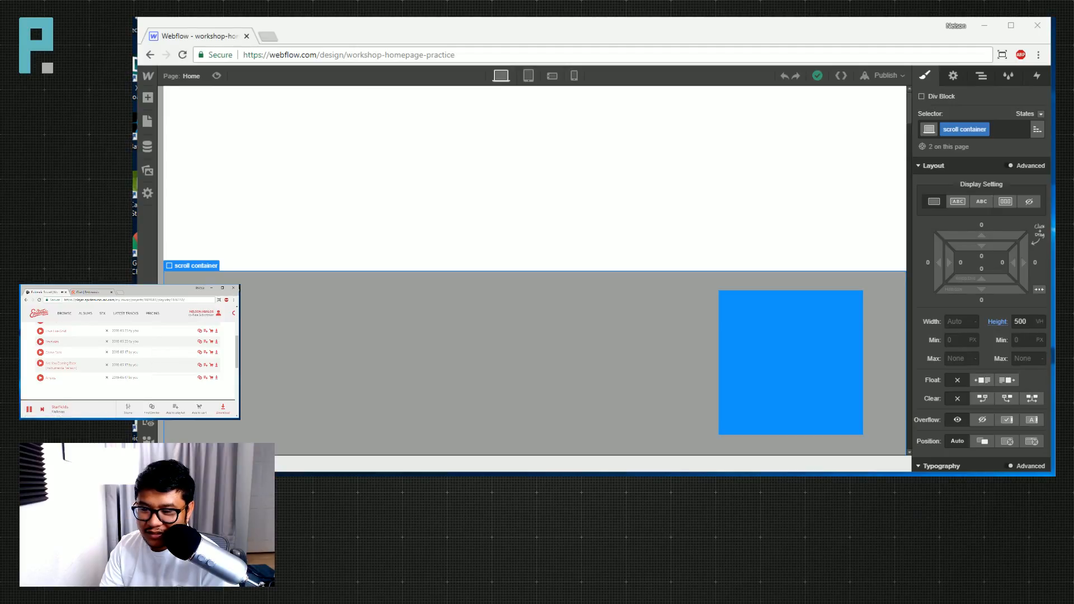